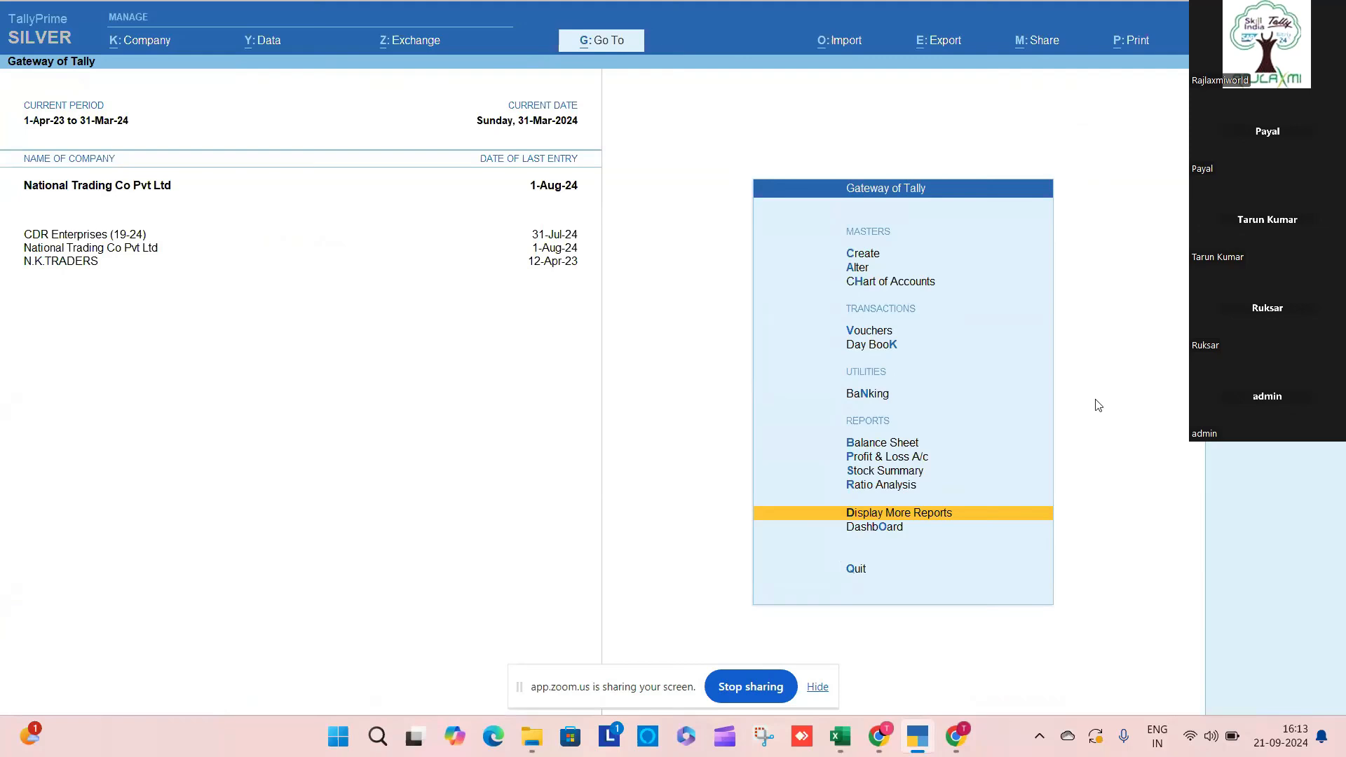
Step: Switch the active company to N.K.TRADERS
key("F3")
key("Down")
key("Return")
Step: Open the GSTR-1 return from the statutory GST reports
key("d")
key("o")
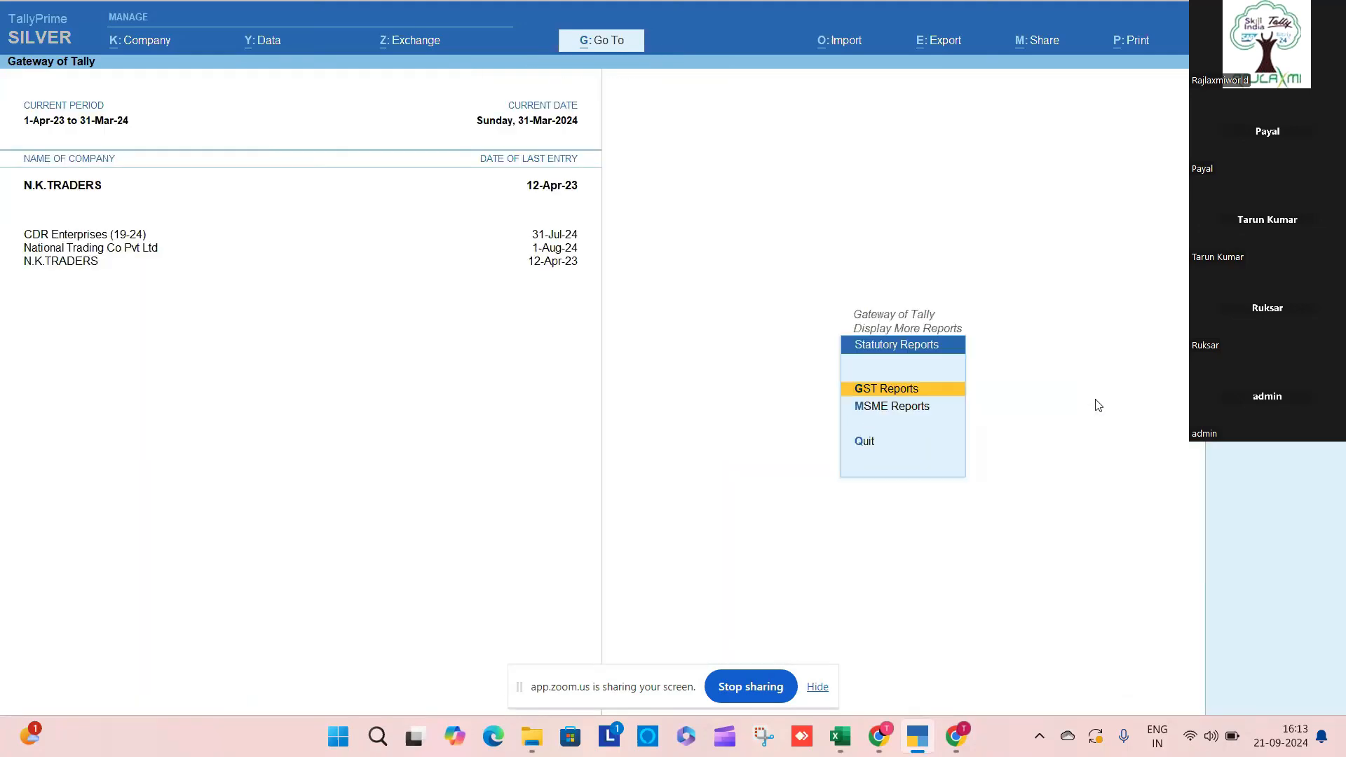
key("g")
key("Down")
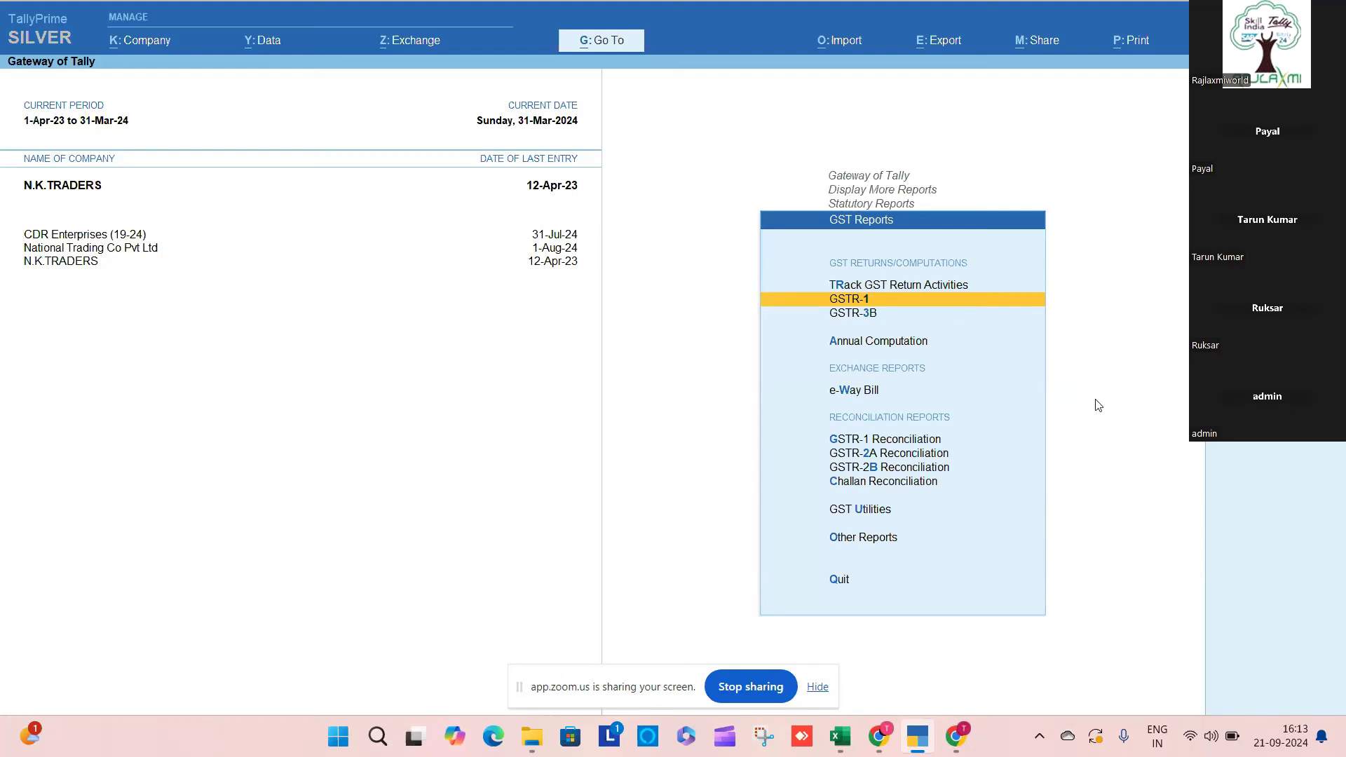
key("Return")
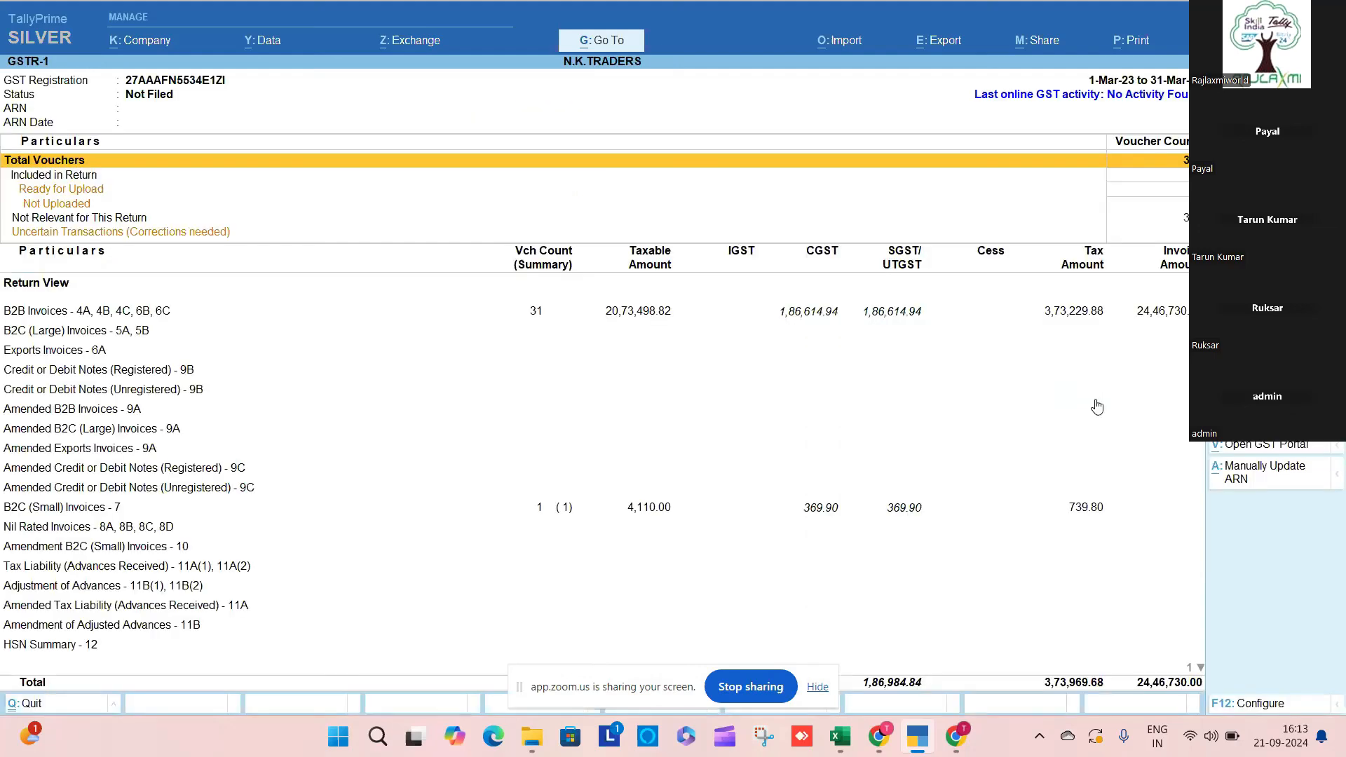
Step: Open the GSTR-1 list of uncertain transactions that need corrections
key("Down")
key("Down")
key("Down")
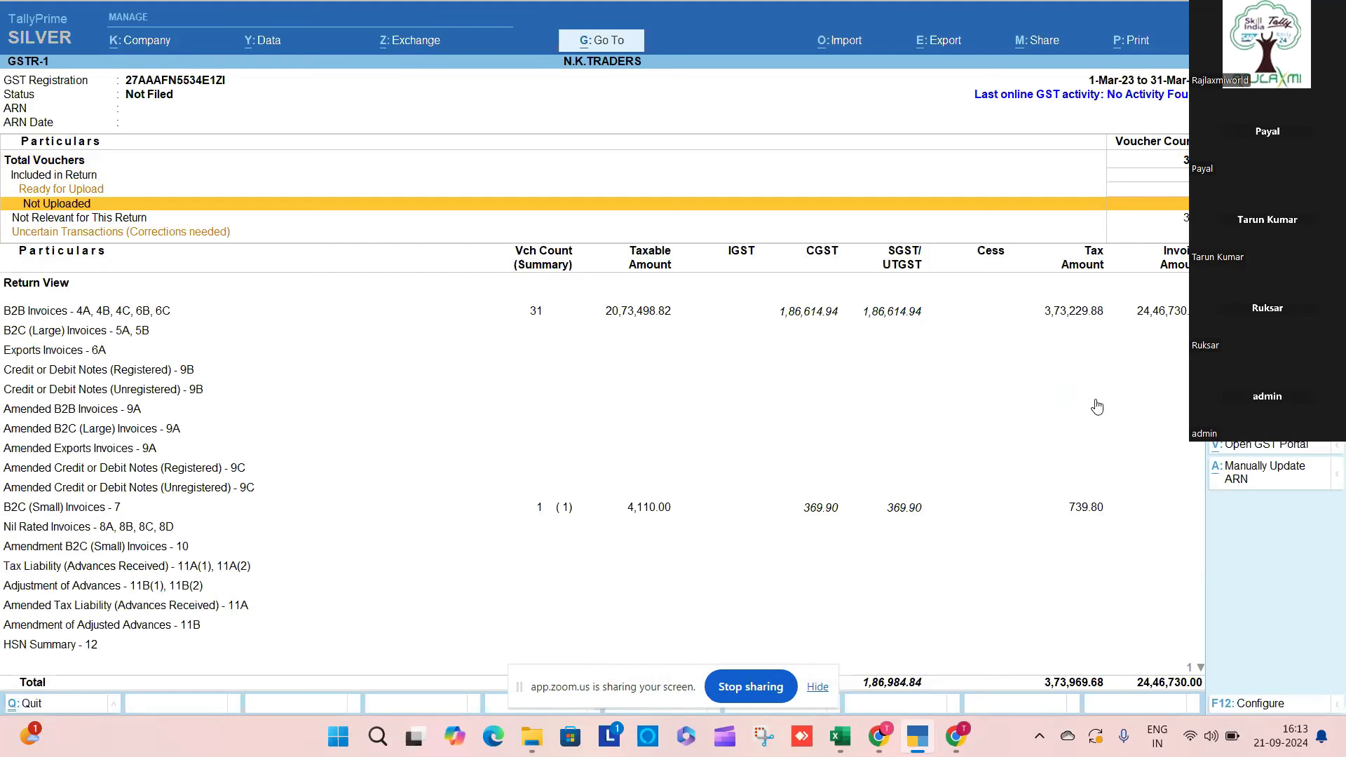
key("Down")
key("Down")
key("Down")
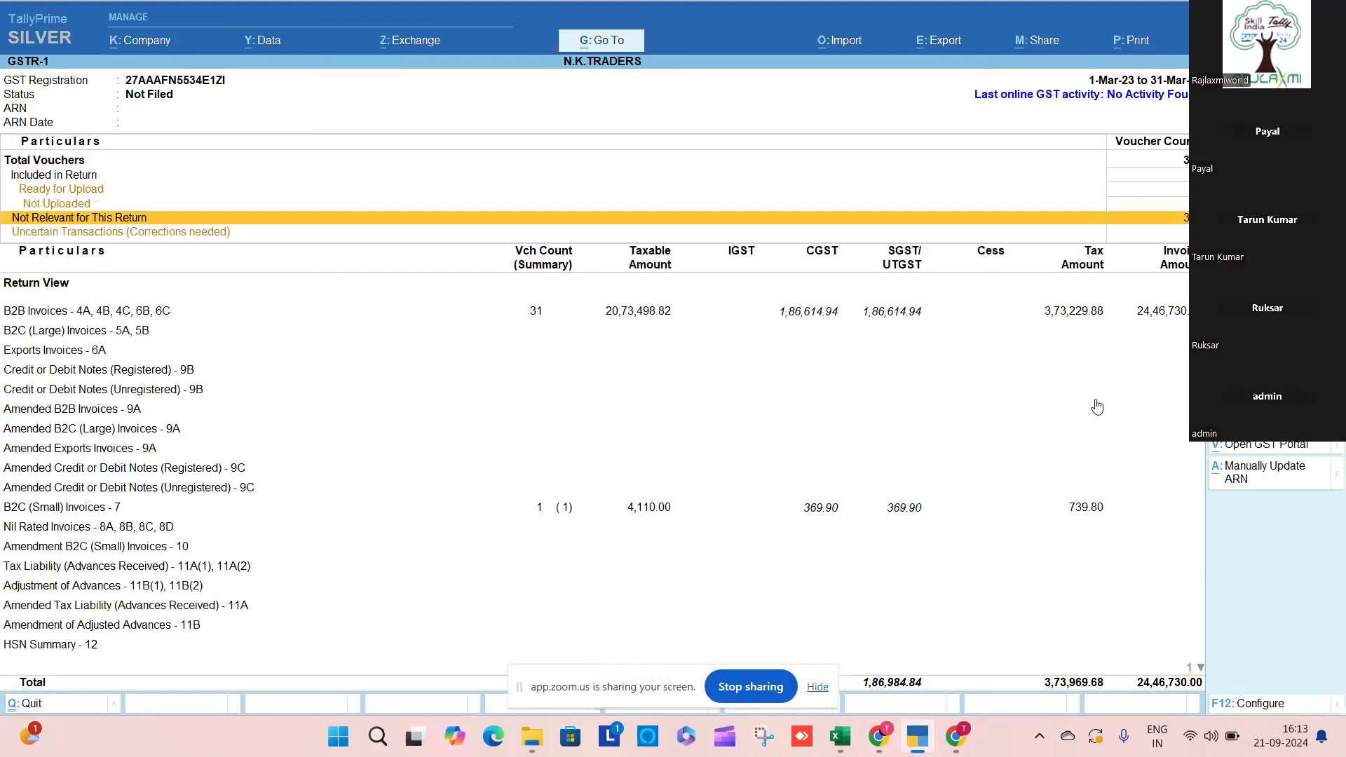
key("Up")
key("Down")
key("Up")
key("Up")
key("Down")
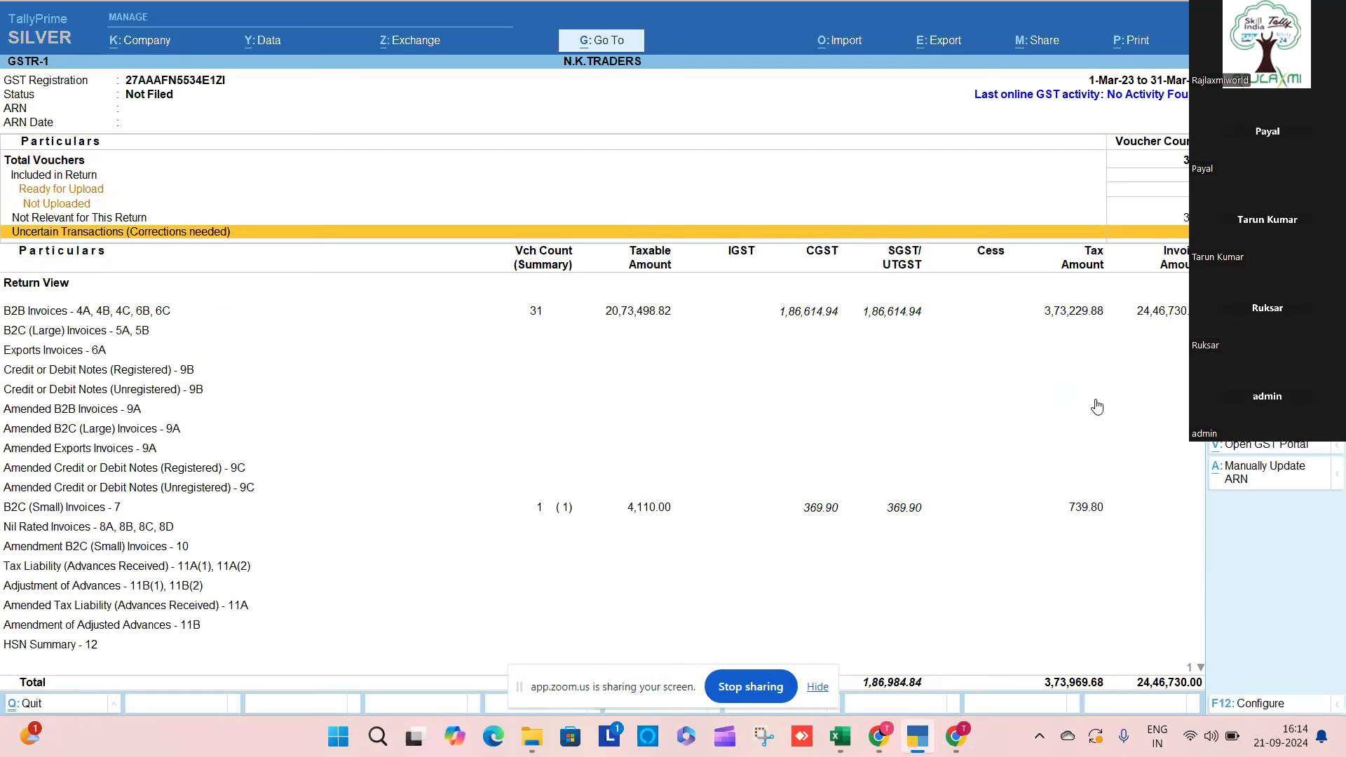
key("Down")
key("Up")
key("Return")
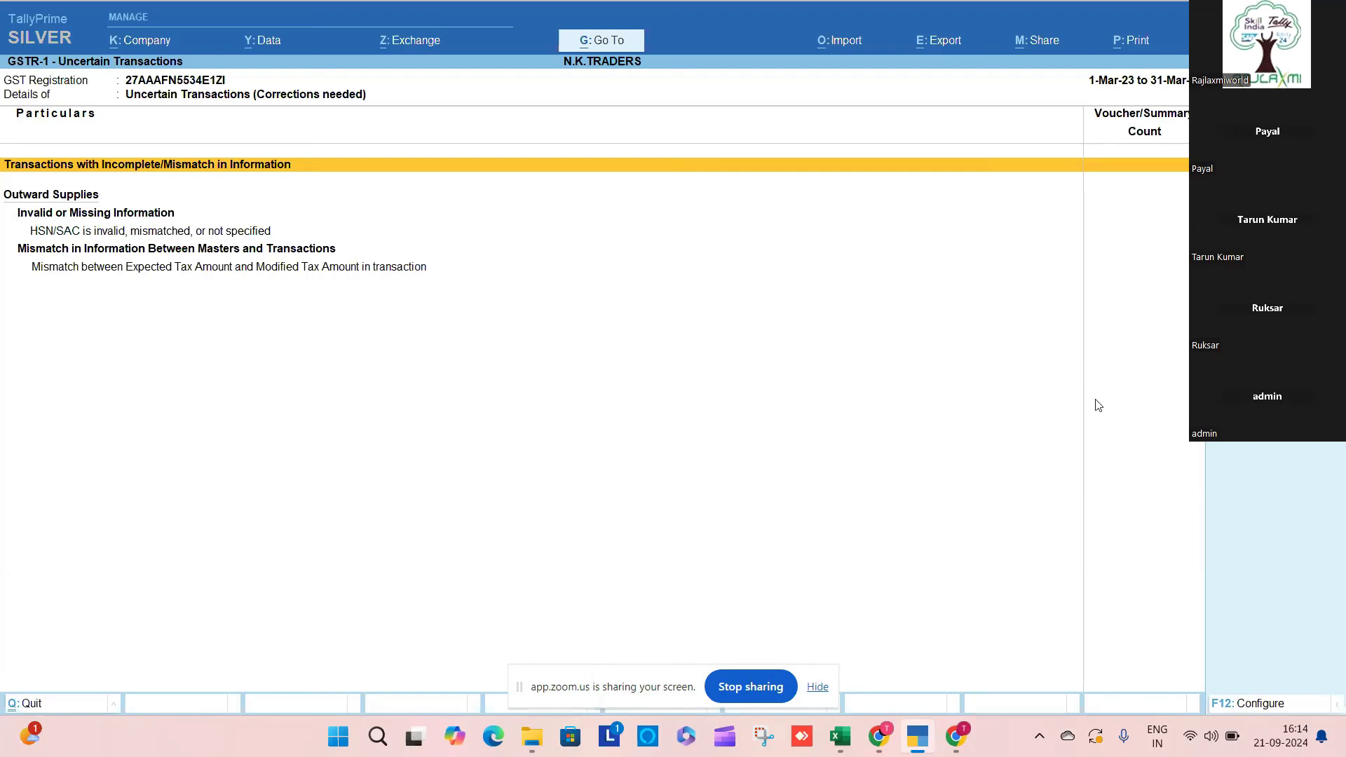
Step: Open the 4-Mar-23 Goldfinch Eng. System Pvt Ltd. sales voucher listed under invalid, mismatched, or unspecified HSN/SAC
key("Down")
key("Down")
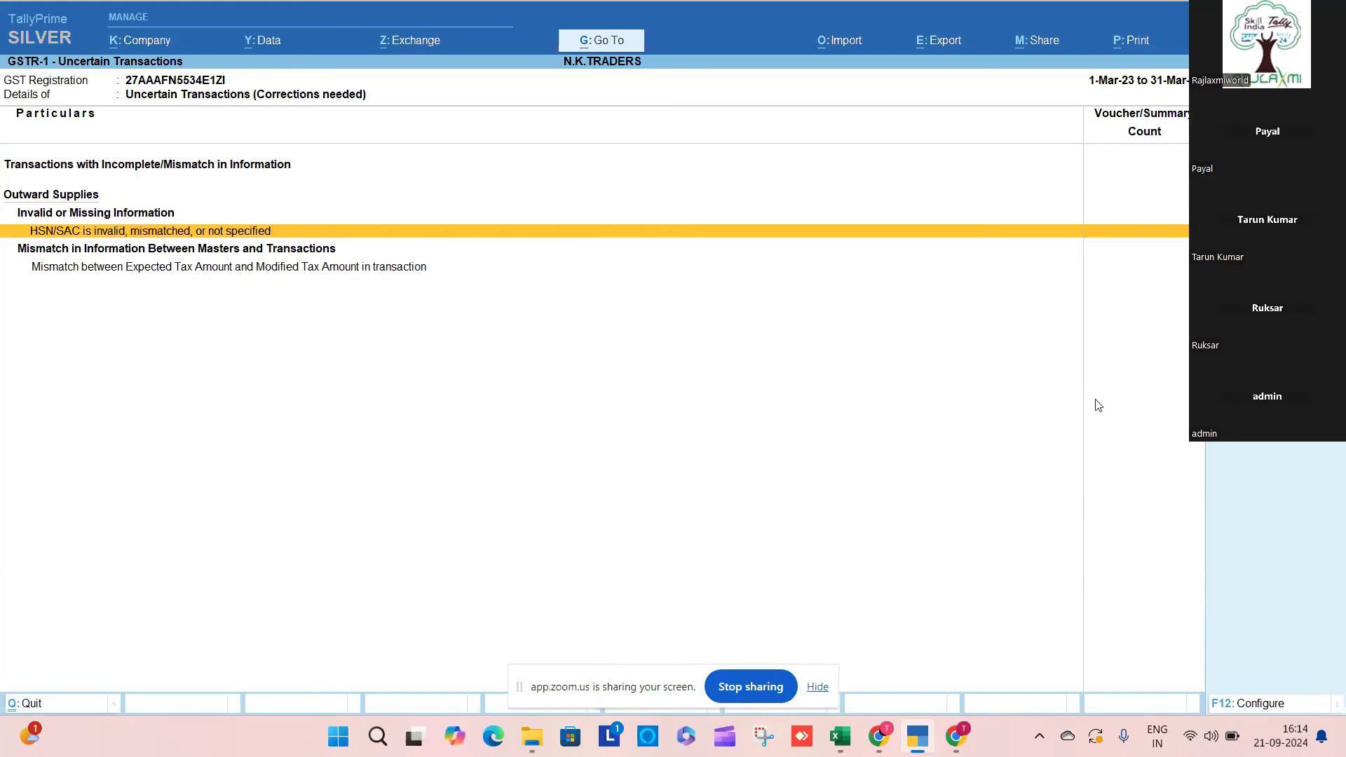
key("Return")
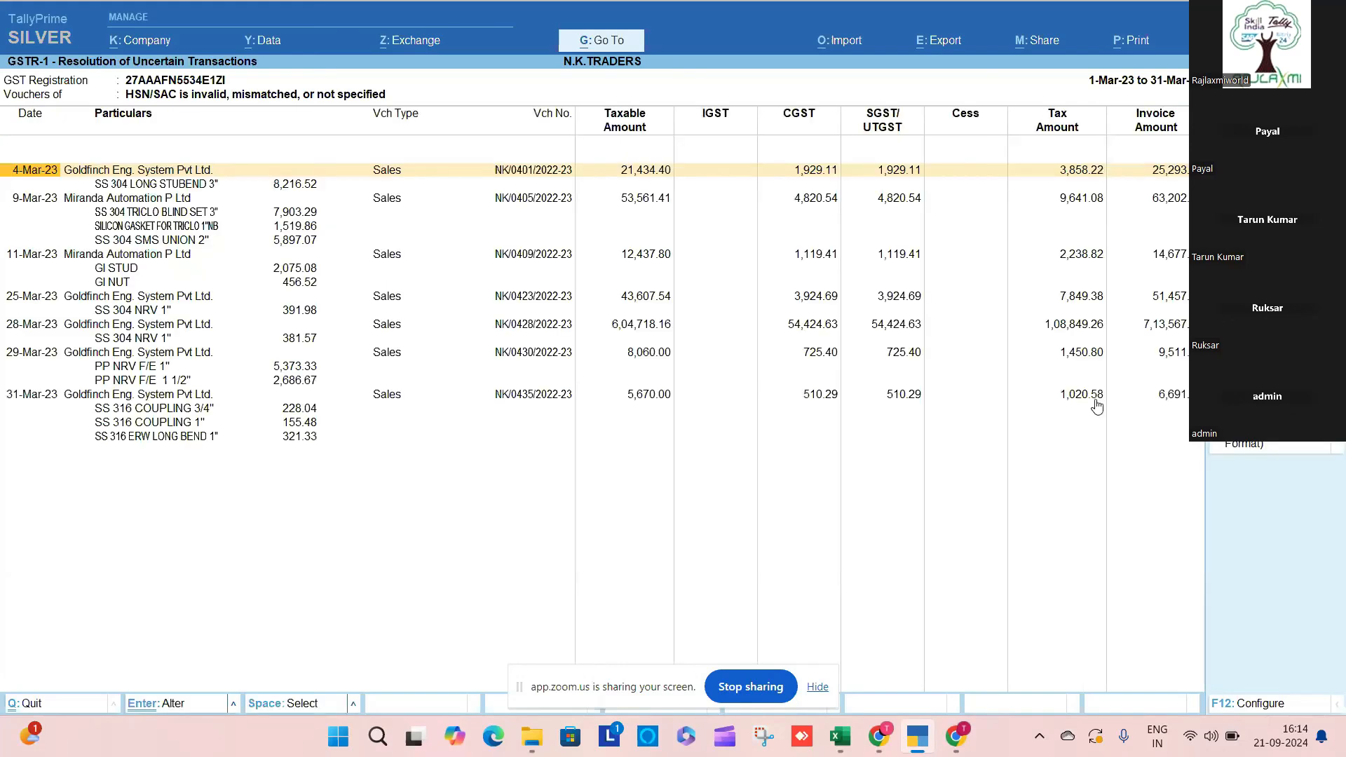
key("Return")
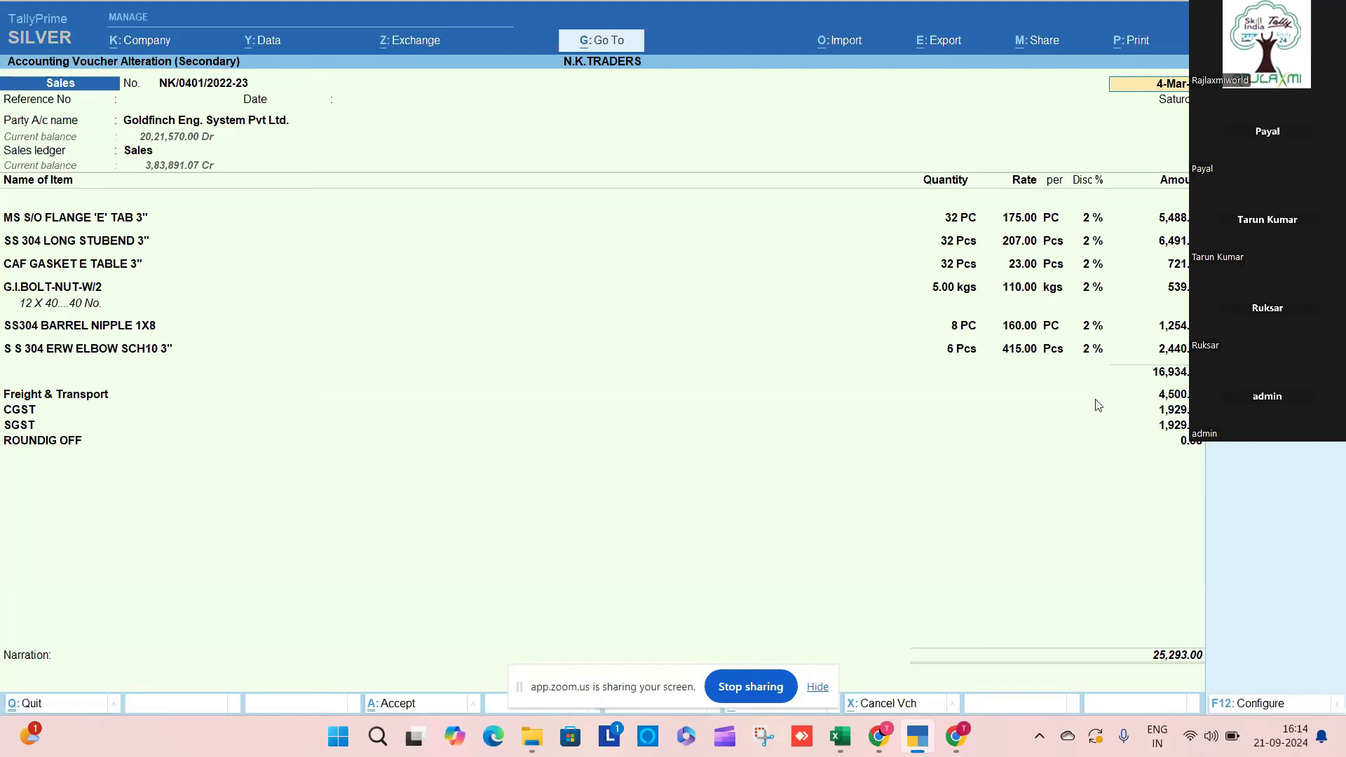
Step: Examine the HSN/SAC code and GST breakup of each item in the voucher's detailed tax analysis
key("ctrl+o")
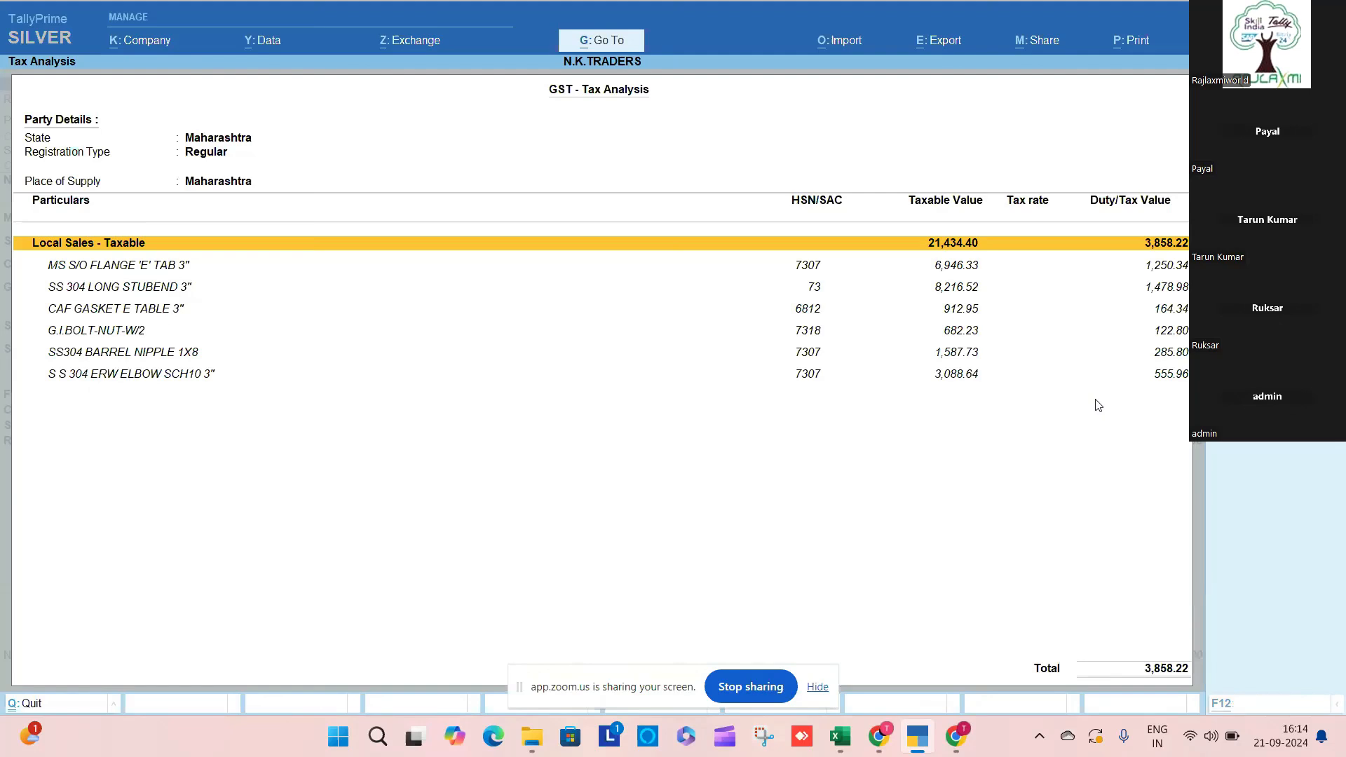
key("alt+F5")
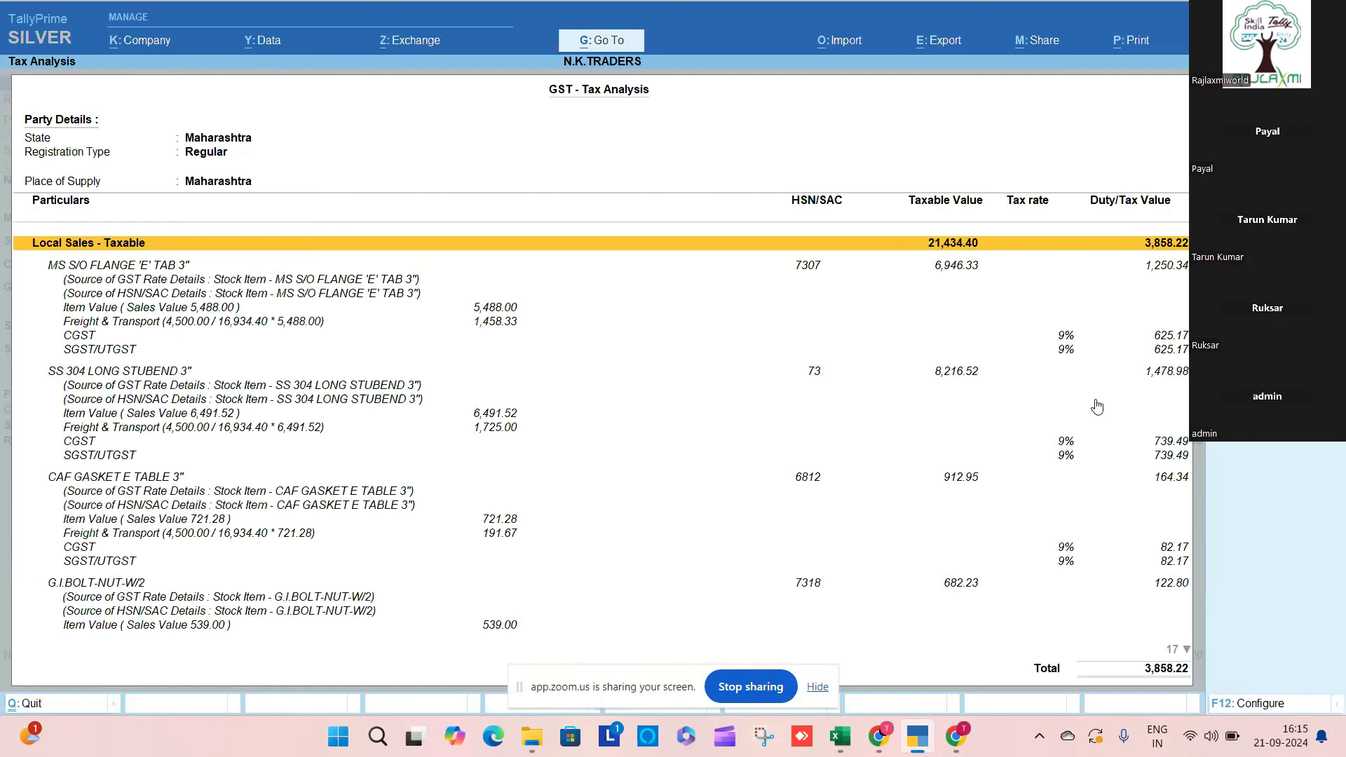
key("Down")
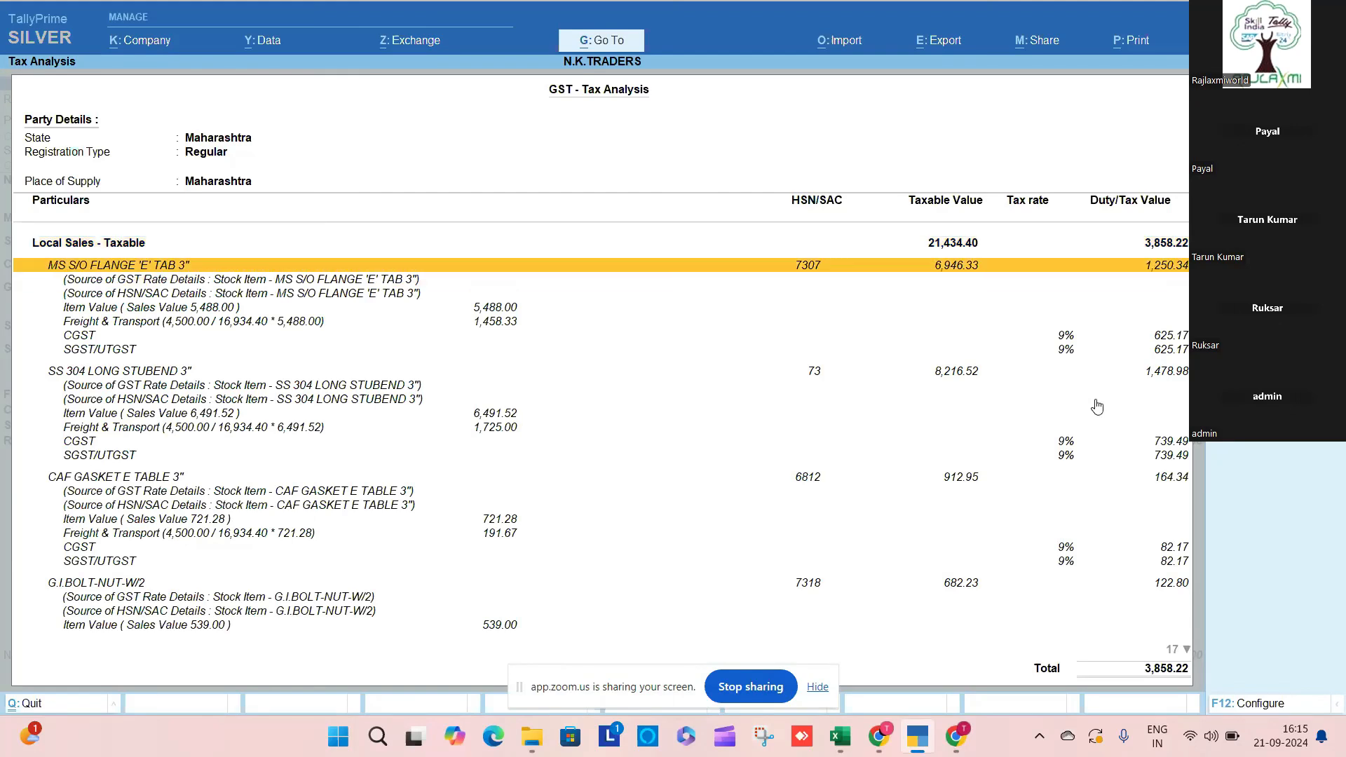
key("Down")
key("Down")
key("Down")
key("Down")
key("Down")
key("Down")
key("Down")
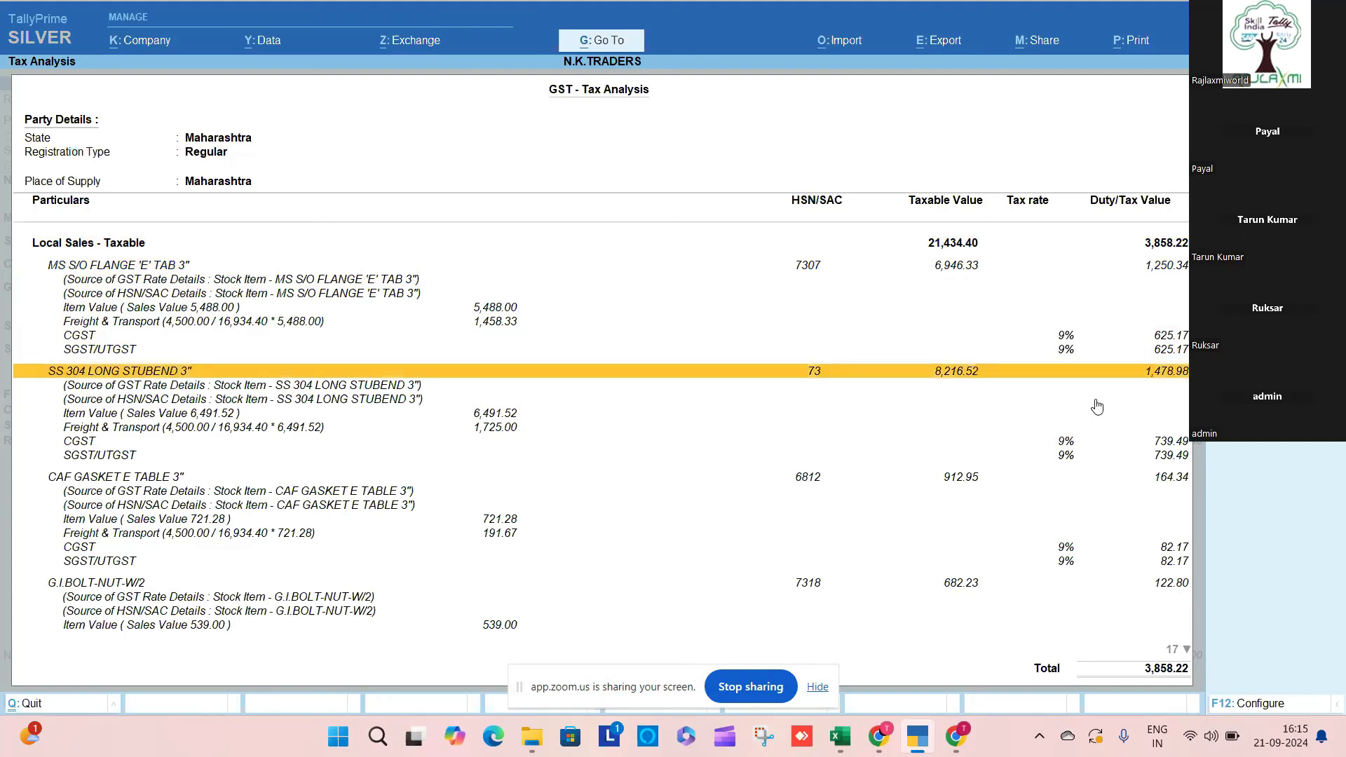
key("Down")
key("Down")
key("Down")
key("Down")
key("Down")
key("Down")
key("Down")
key("Down")
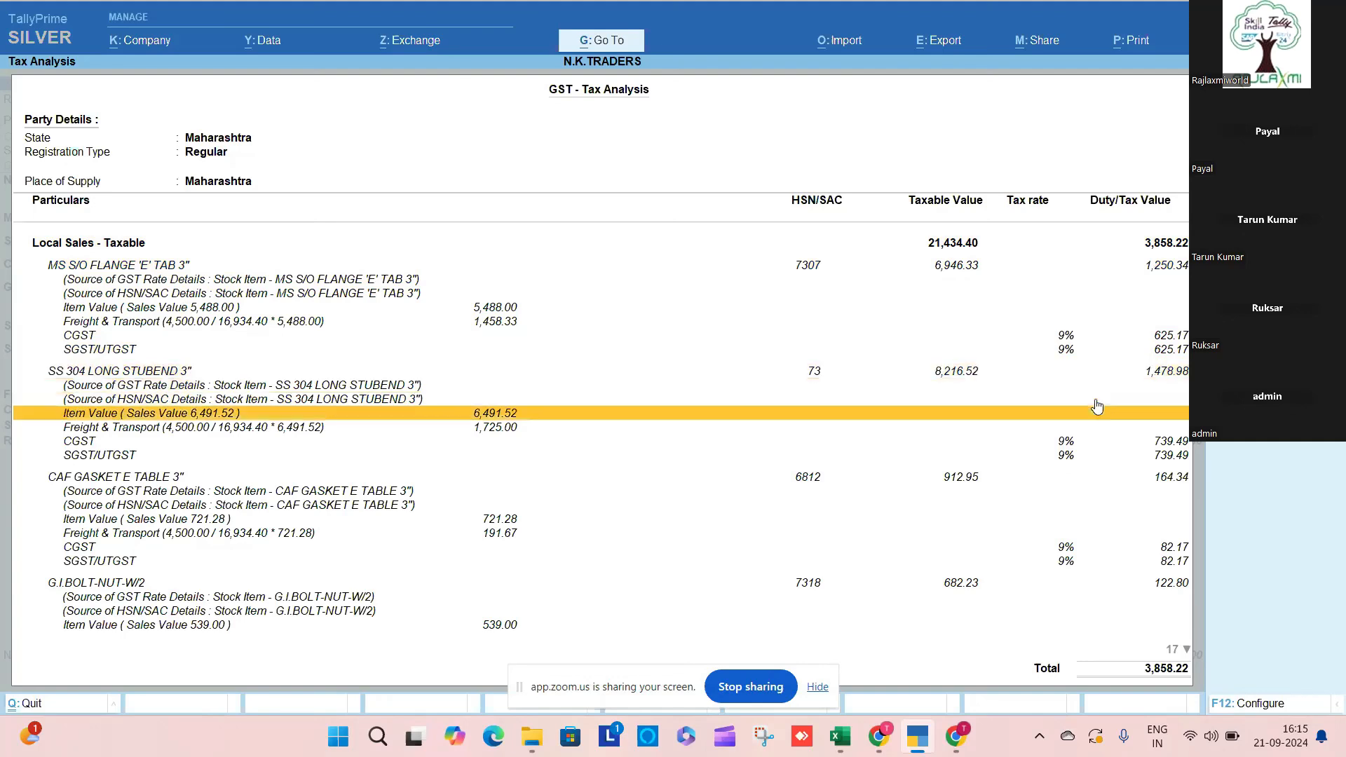
key("Down")
key("Down")
key("Down")
key("Down")
key("Down")
key("Down")
key("Down")
key("Down")
key("Down")
key("Down")
key("Down")
key("Down")
key("Down")
key("Down")
key("Down")
key("Down")
key("Down")
key("Down")
key("Down")
key("Down")
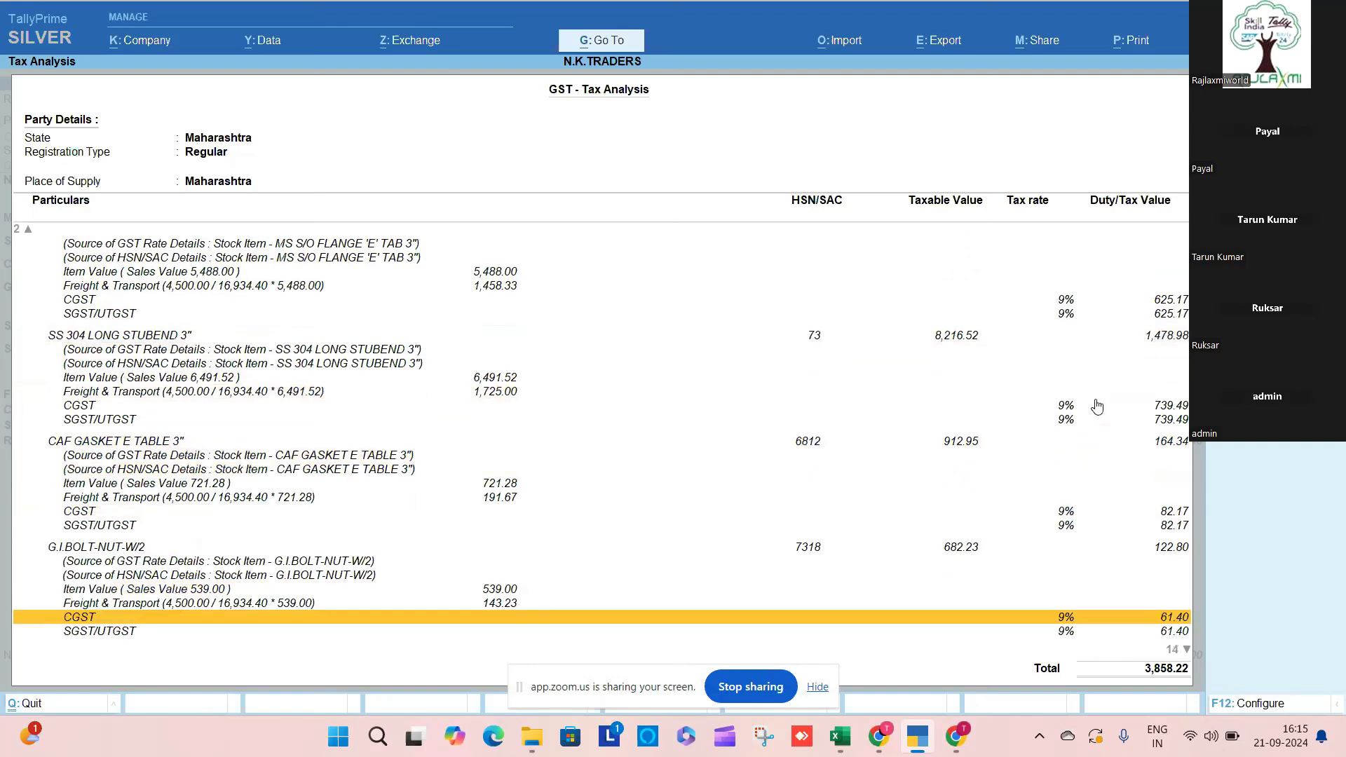
key("Down")
key("Down")
key("Down")
key("Down")
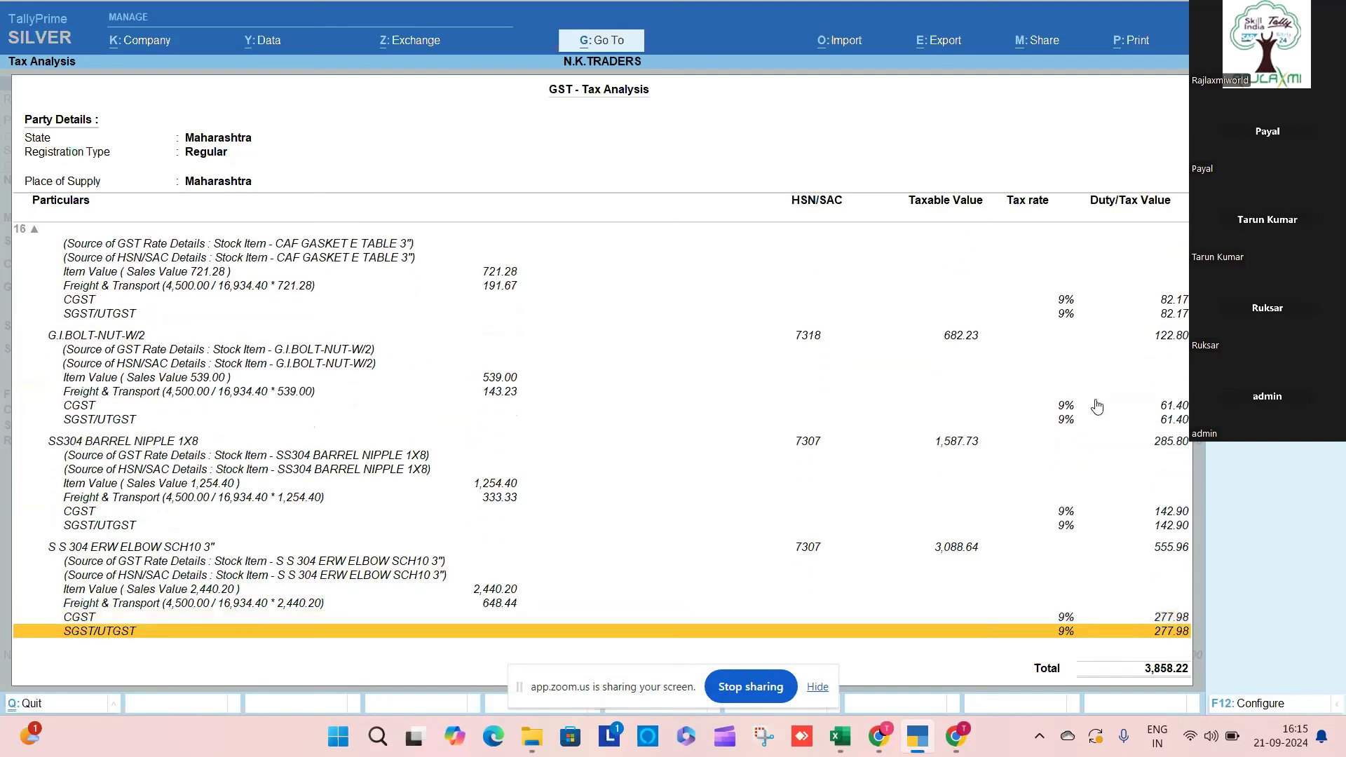
key("Up")
key("Up")
key("Up")
key("Up")
key("Up")
key("Up")
key("Up")
key("Up")
key("Up")
key("Up")
key("Up")
key("Up")
key("Up")
key("Up")
key("Up")
key("Up")
key("Up")
key("Up")
key("Up")
key("Up")
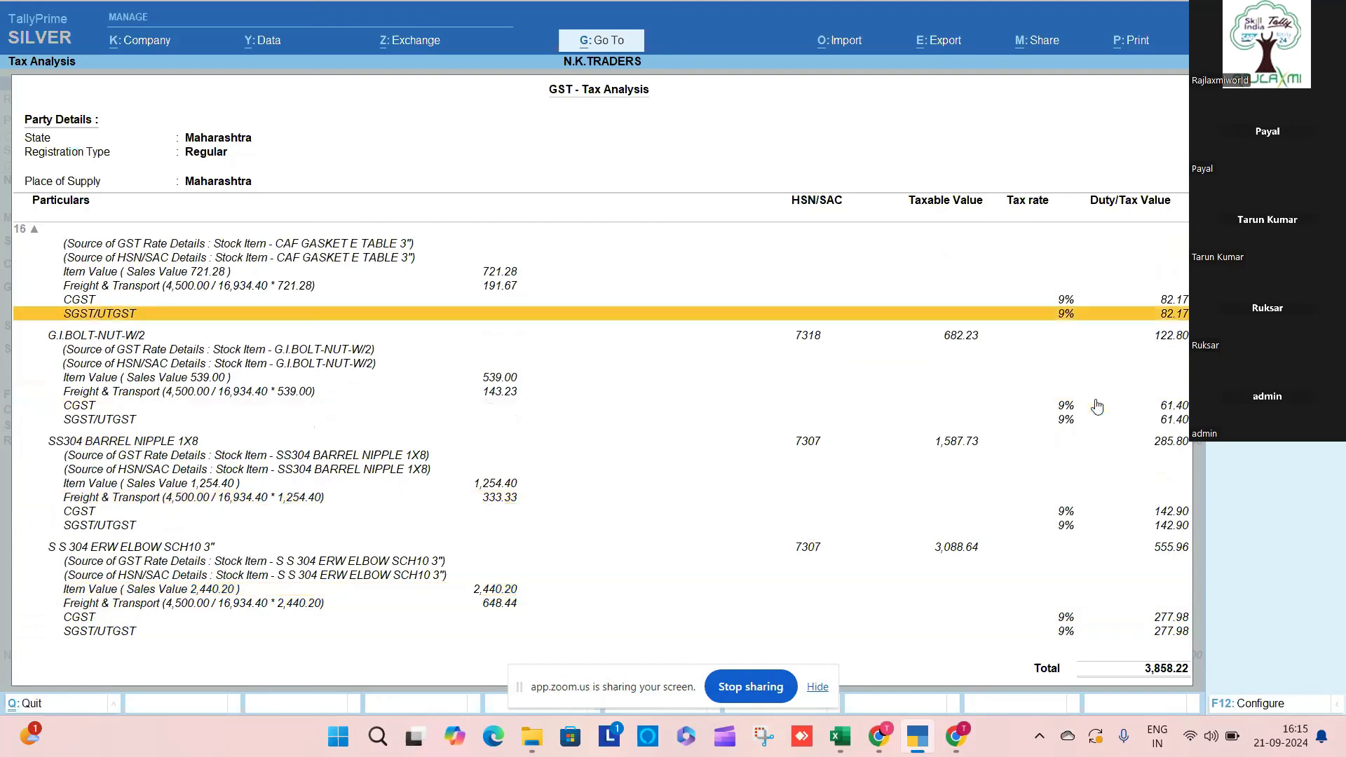
key("Up")
key("Up")
key("Up")
key("Up")
key("Up")
key("Up")
key("Up")
key("Up")
key("Down")
key("Down")
key("Down")
key("Down")
key("Down")
key("Down")
key("Down")
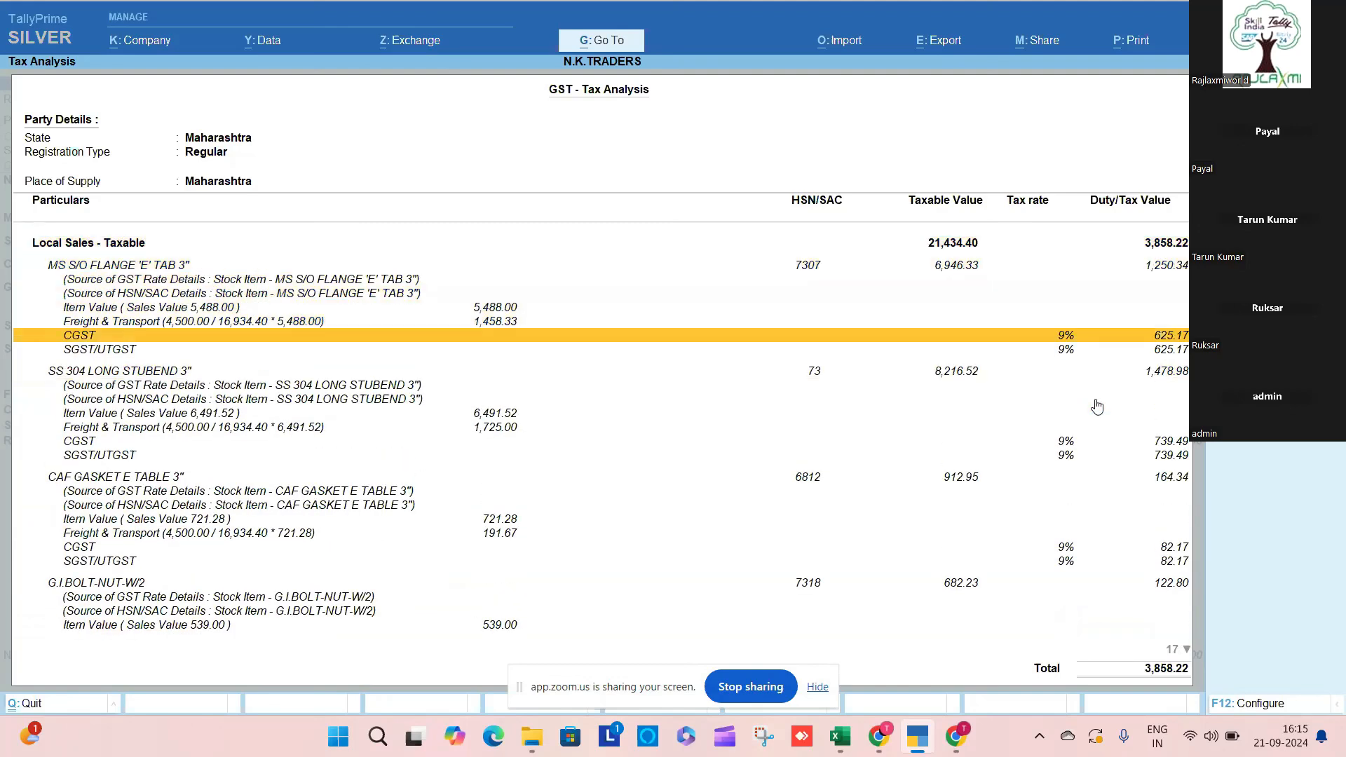
key("Down")
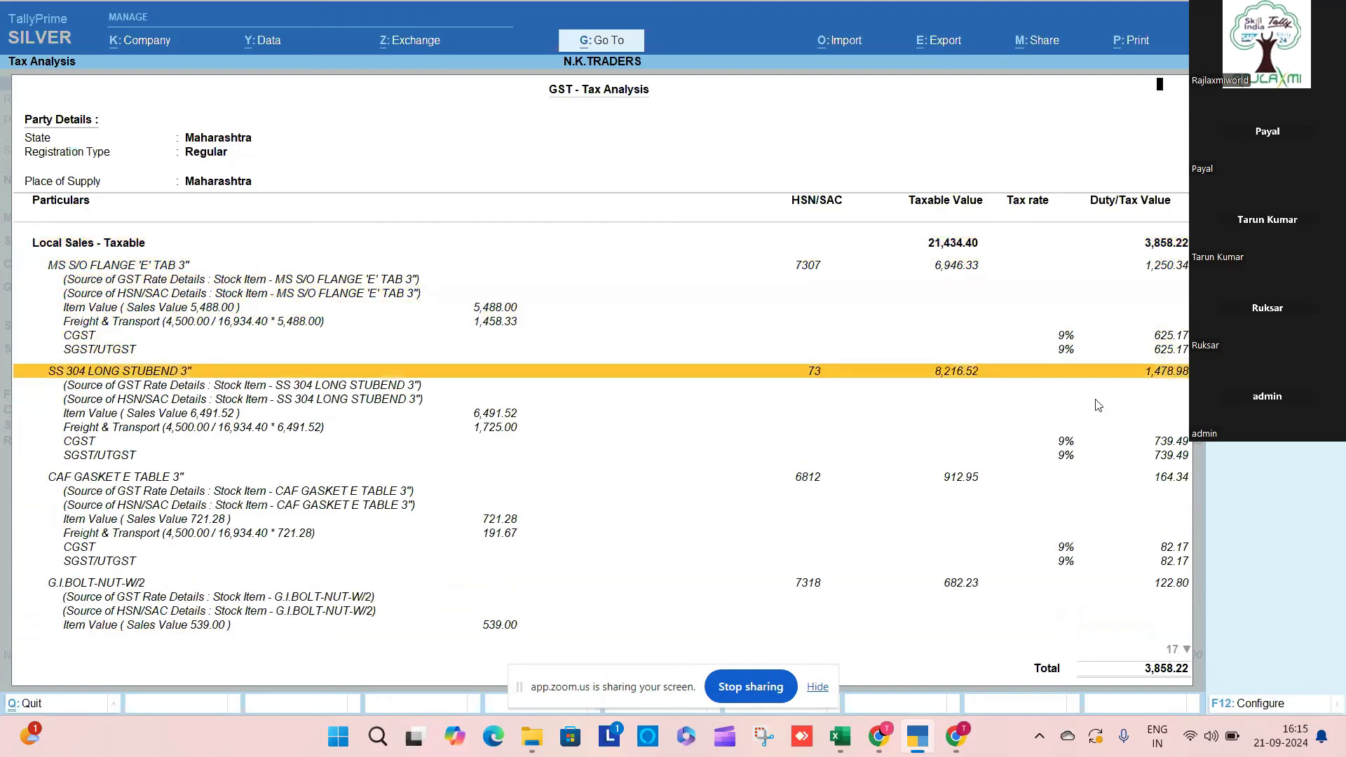
key("Return")
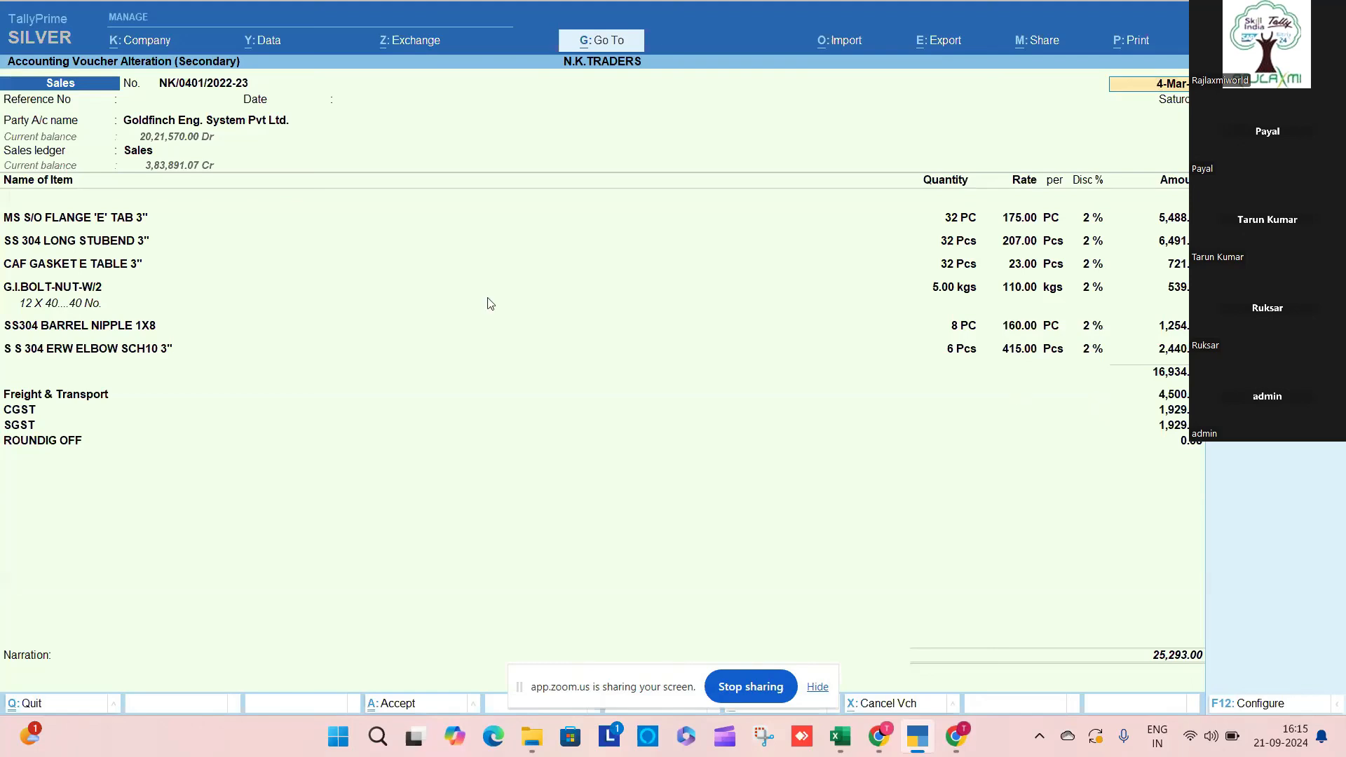
Step: Set the HSN/SAC code to 7310 in the stock item master of SS 304 LONG STUBEND 3"
left_click(120, 249)
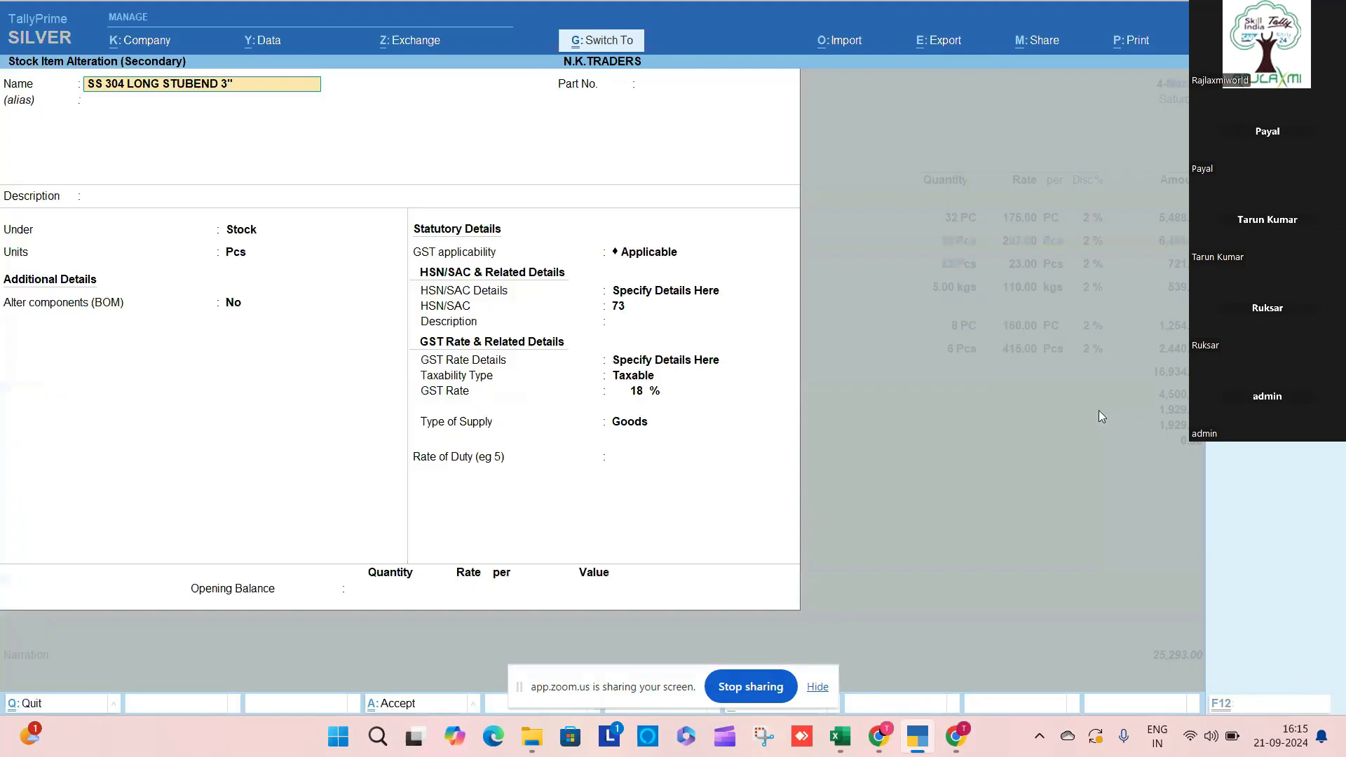
key("ctrl+Return")
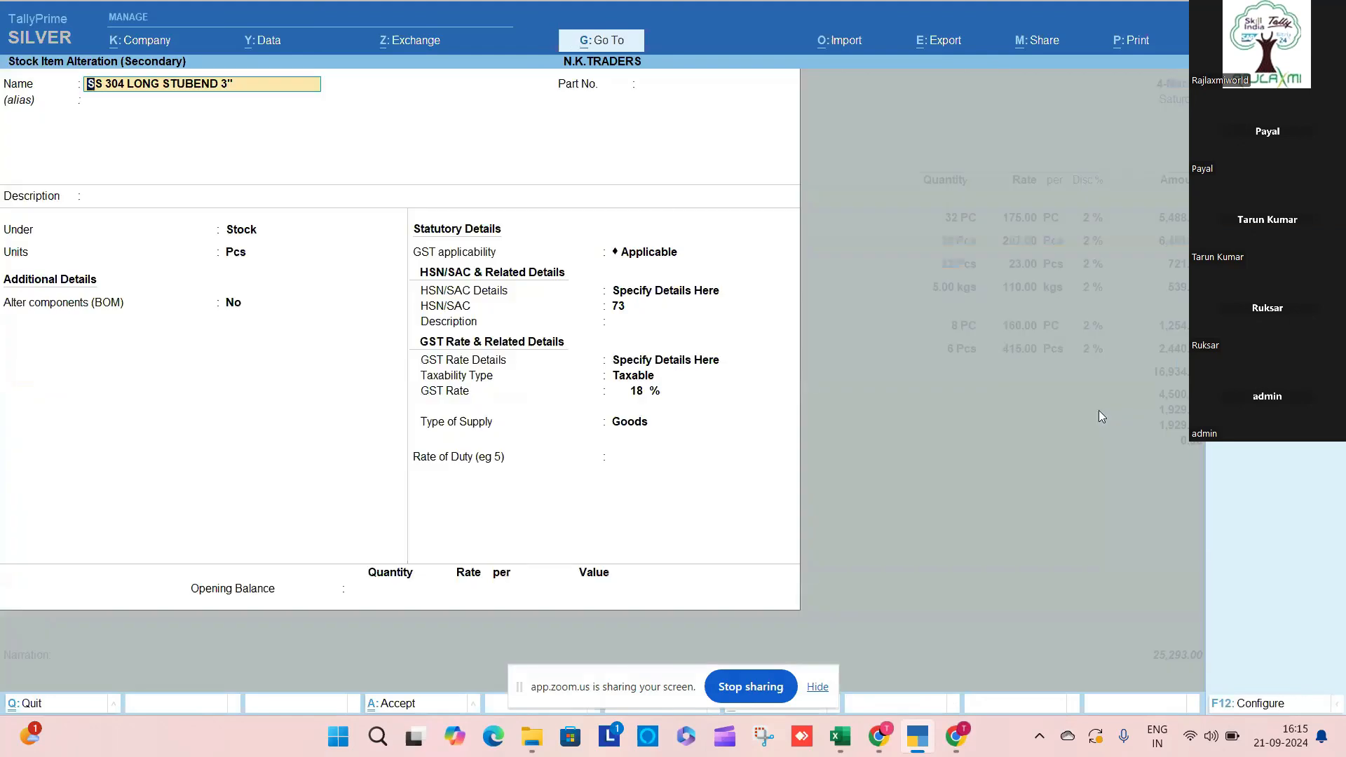
key("Return")
key("Return")
key("Return")
key("Return")
key("Return")
key("Return")
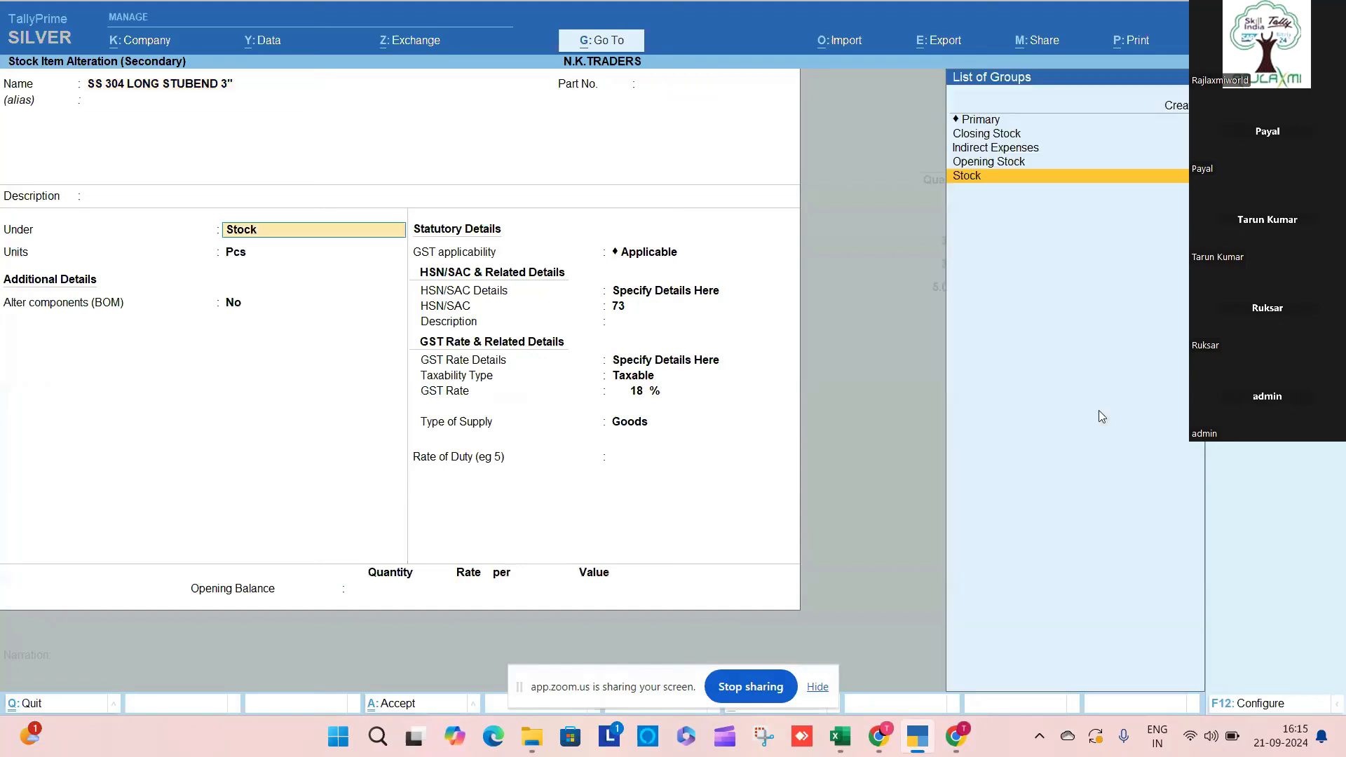
type("10")
key("Return")
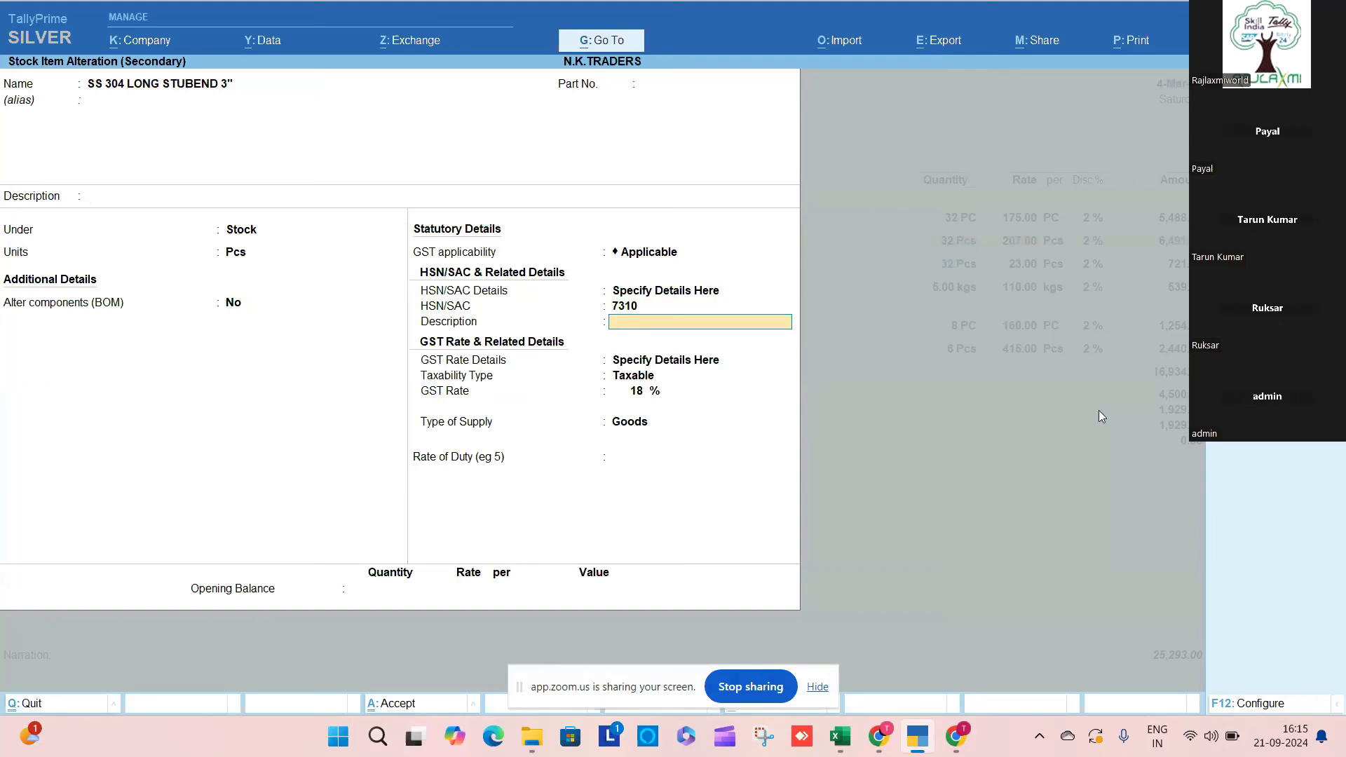
Step: Make the revised GST details effective from 4-Mar-23 and save the stock item
key("Return")
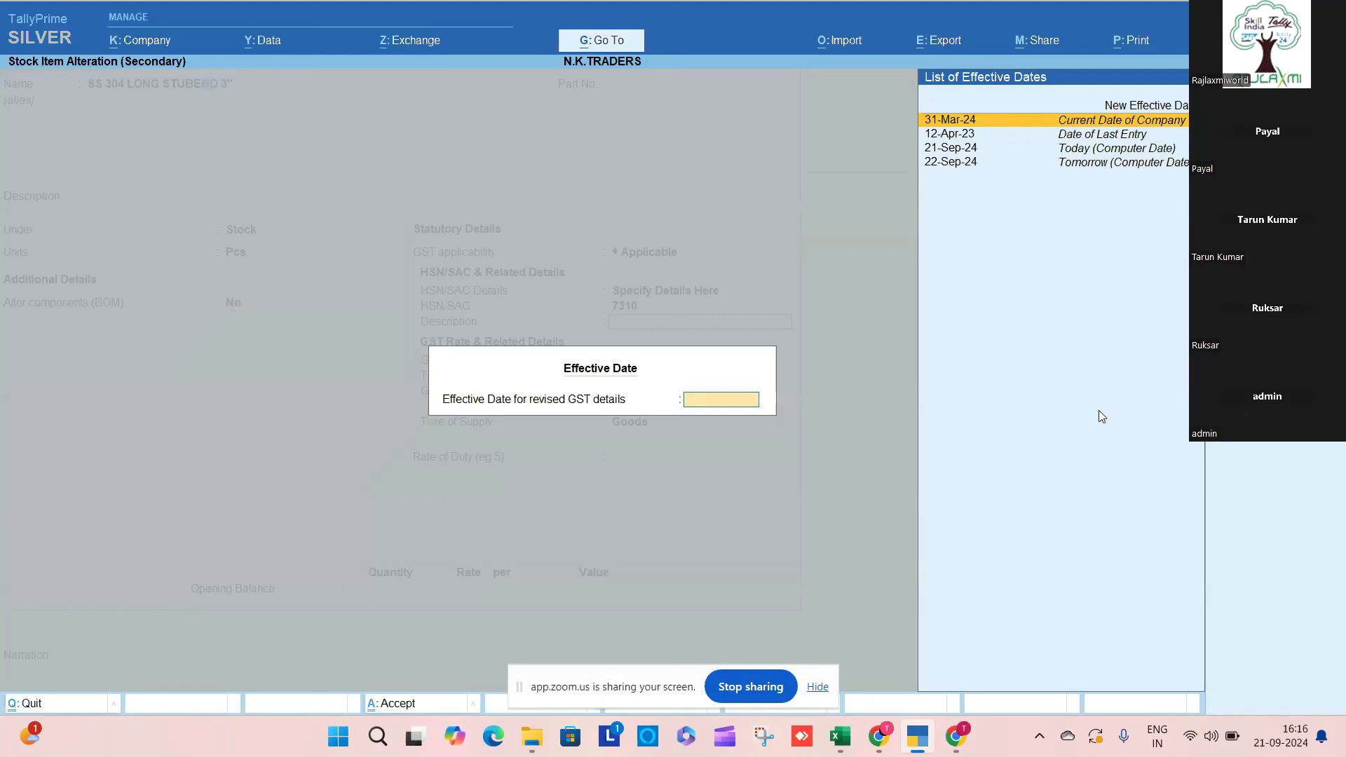
key("Escape")
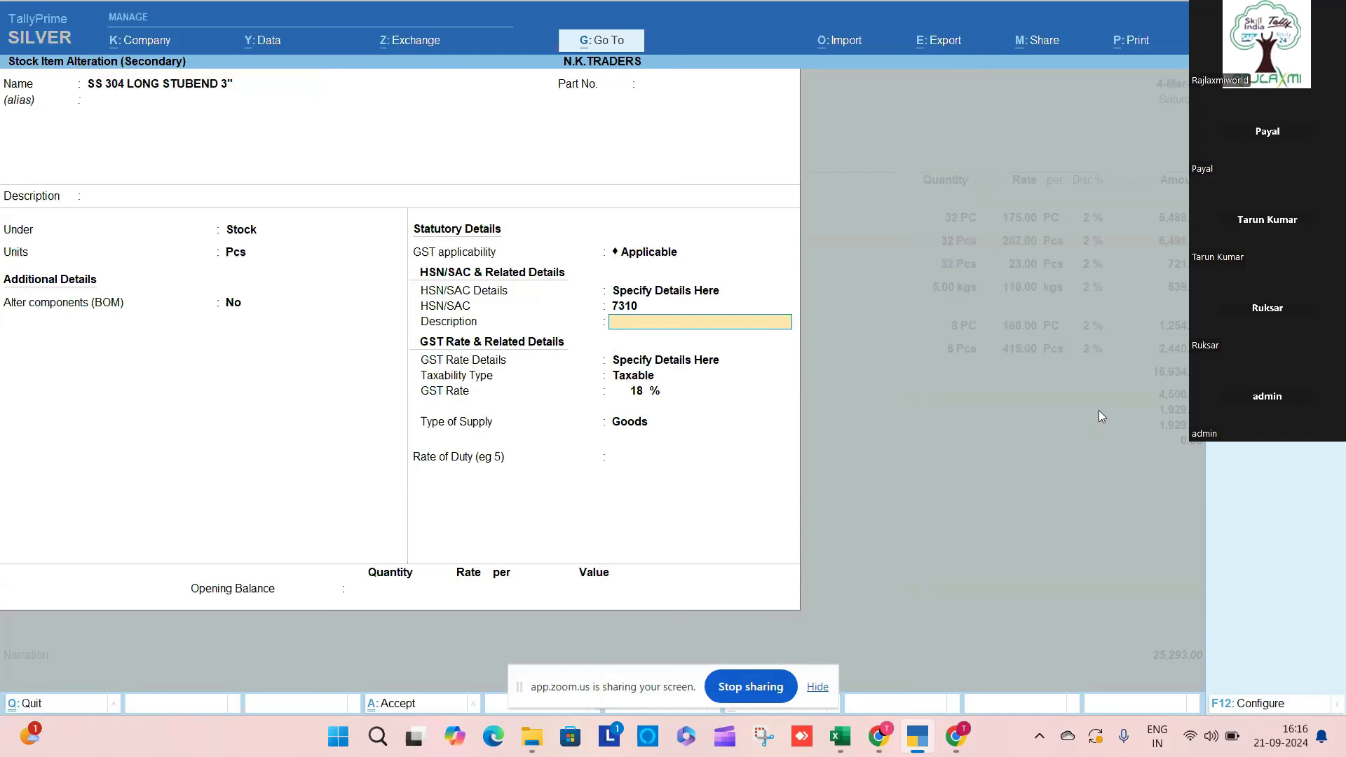
key("Return")
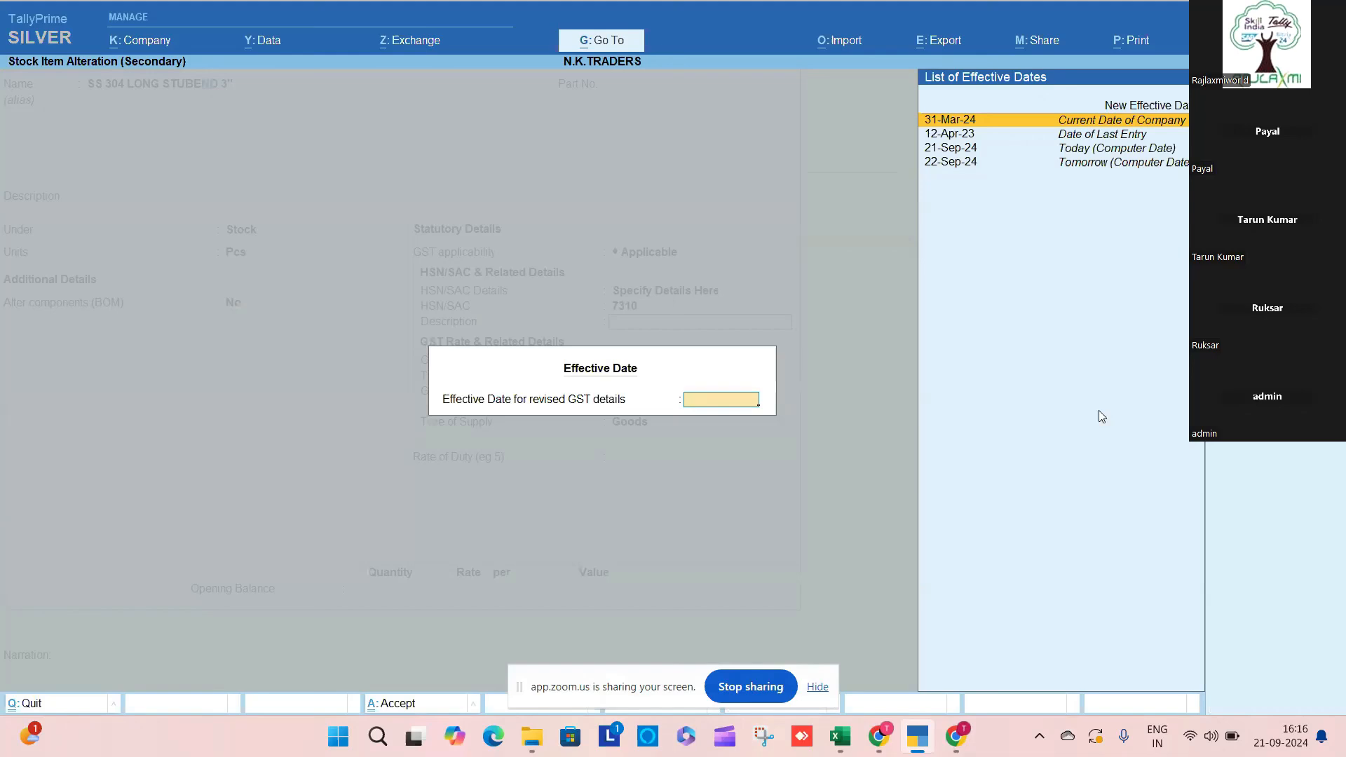
type("4.3.23")
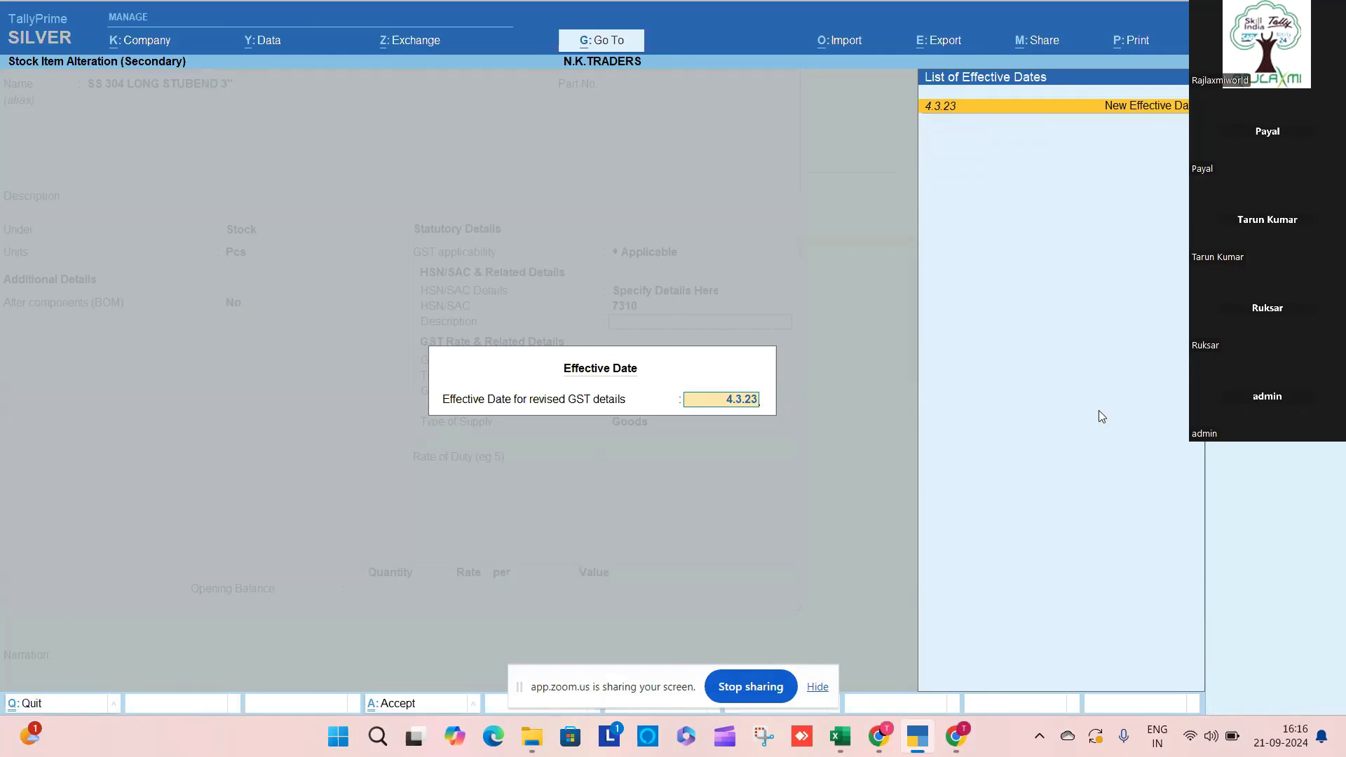
key("Return")
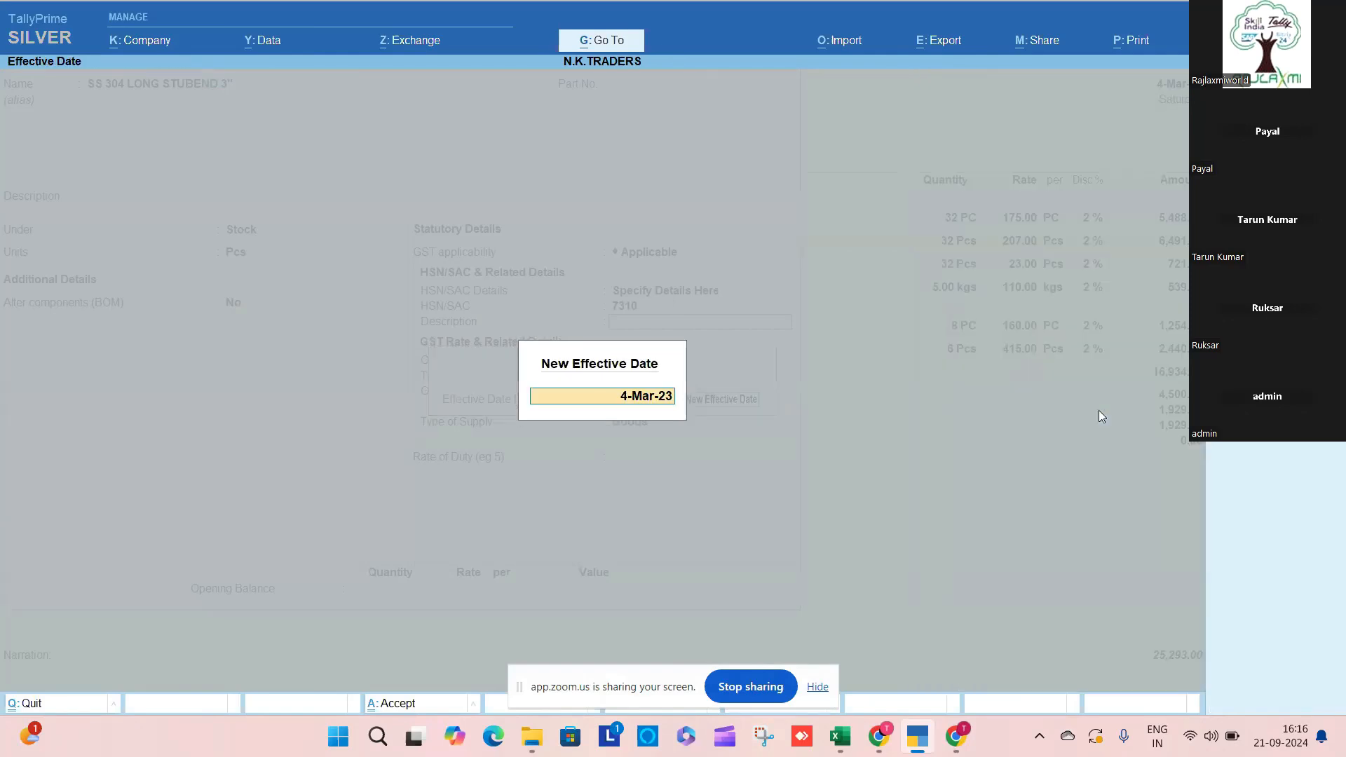
key("Return")
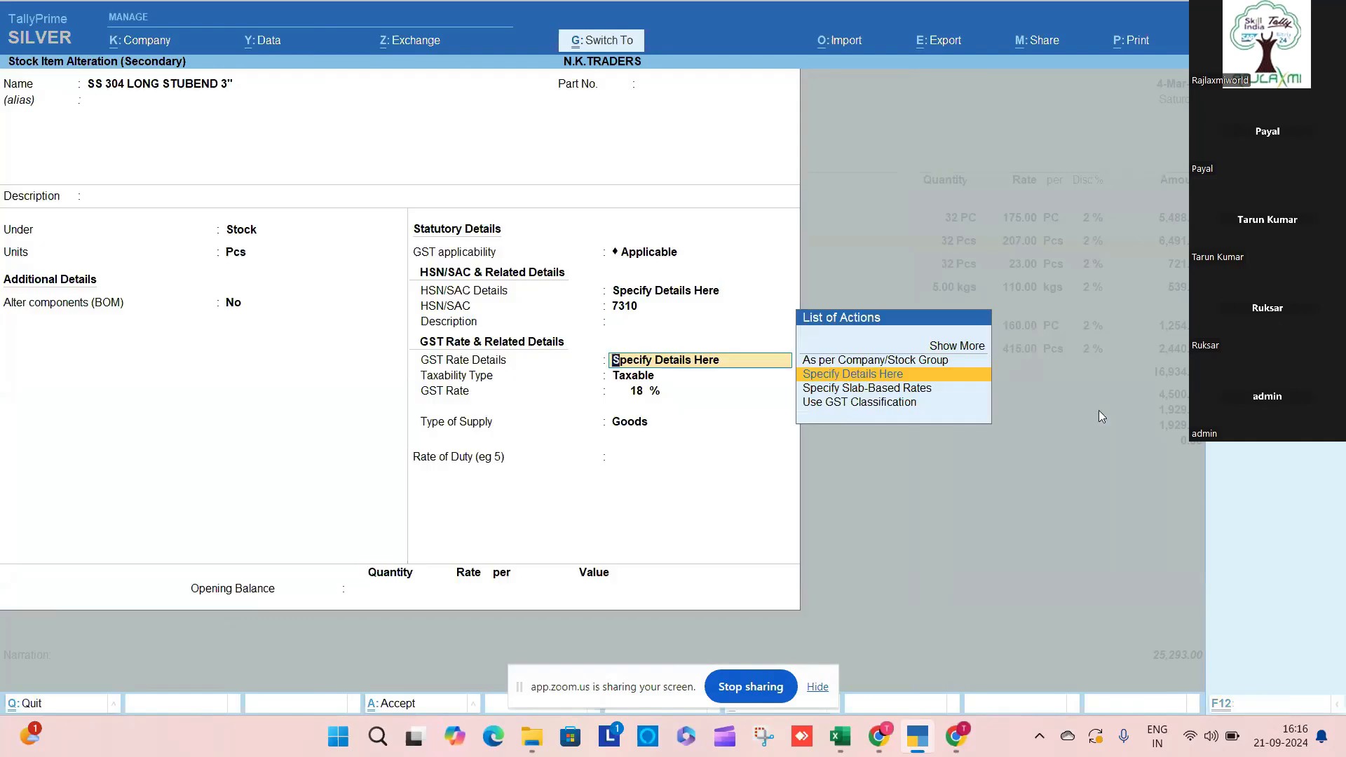
key("ctrl+a")
Step: Save the stock item and accept SS 304 LONG STUBEND 3" as the source of the voucher line's GST rate and HSN/SAC details
key("Return")
key("Return")
key("Return")
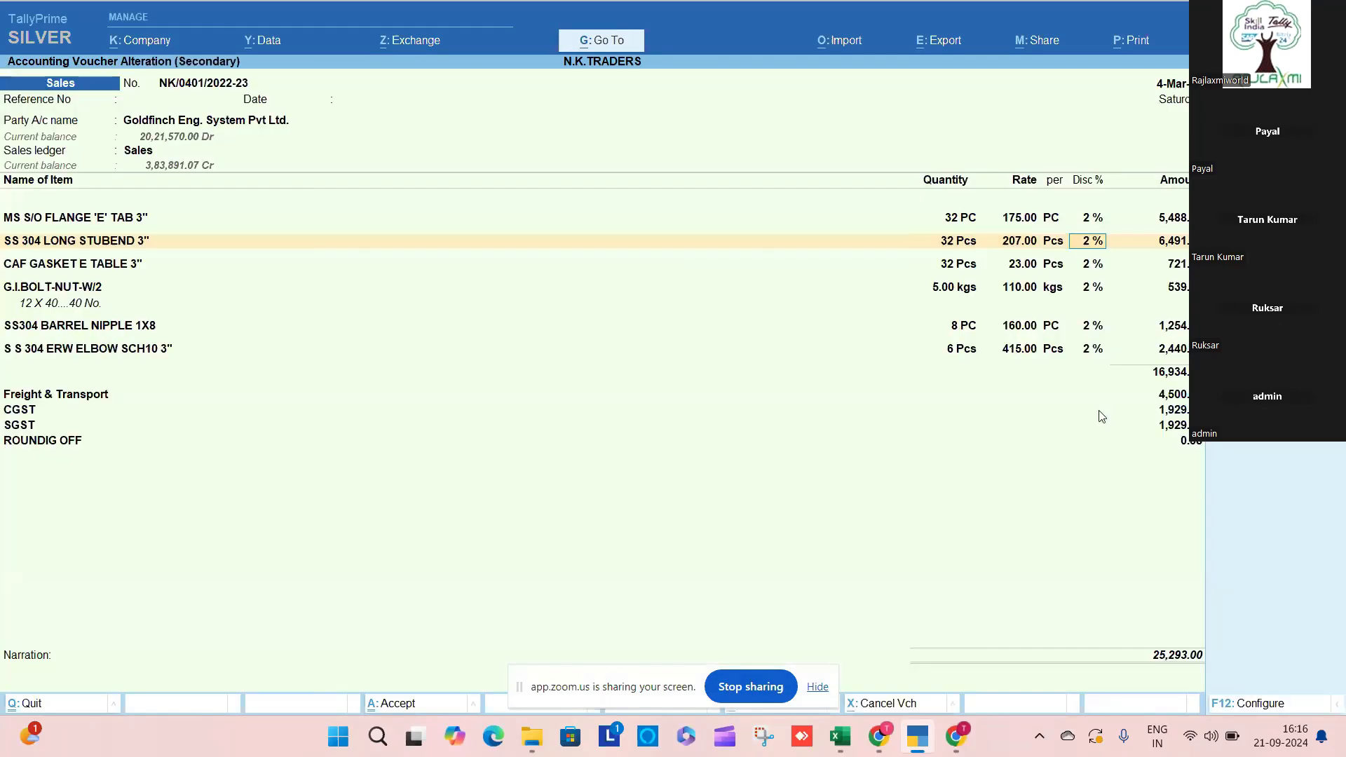
key("Return")
key("Return")
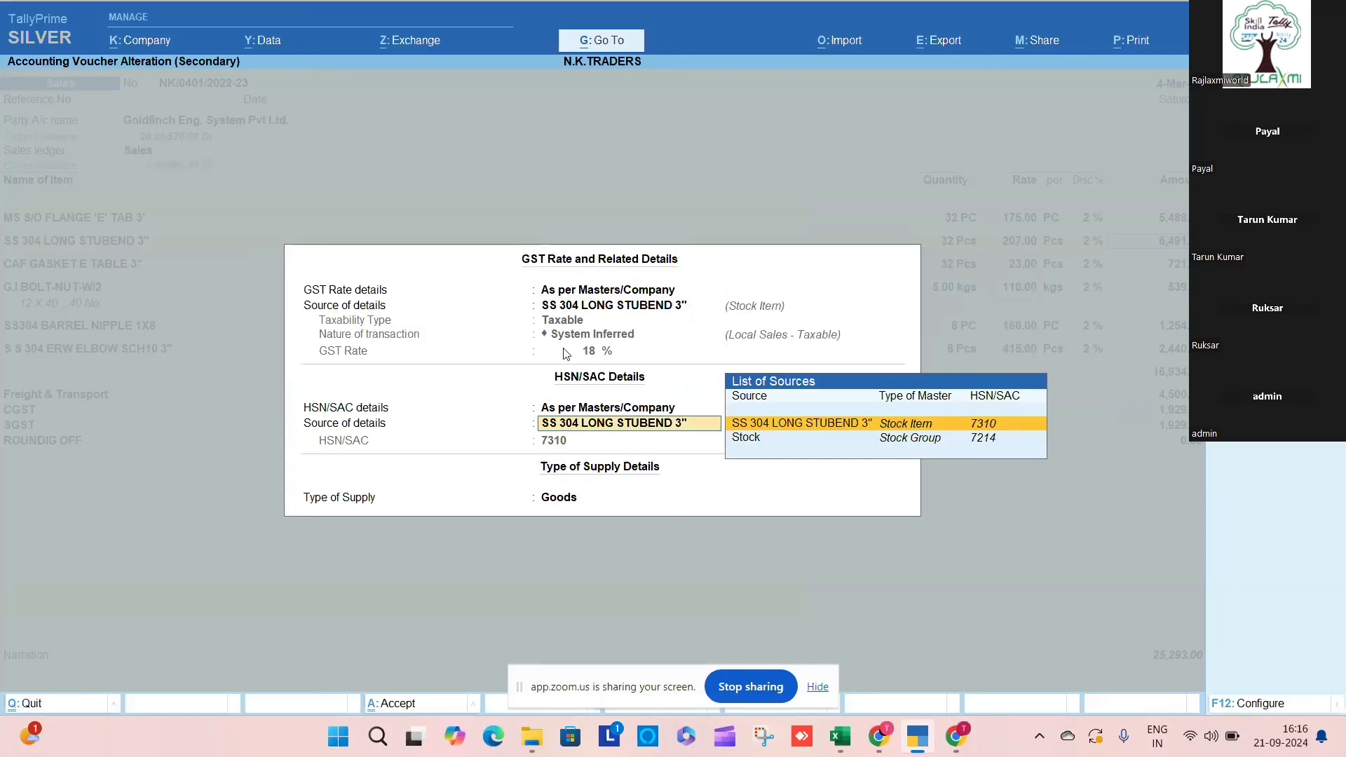
key("Up")
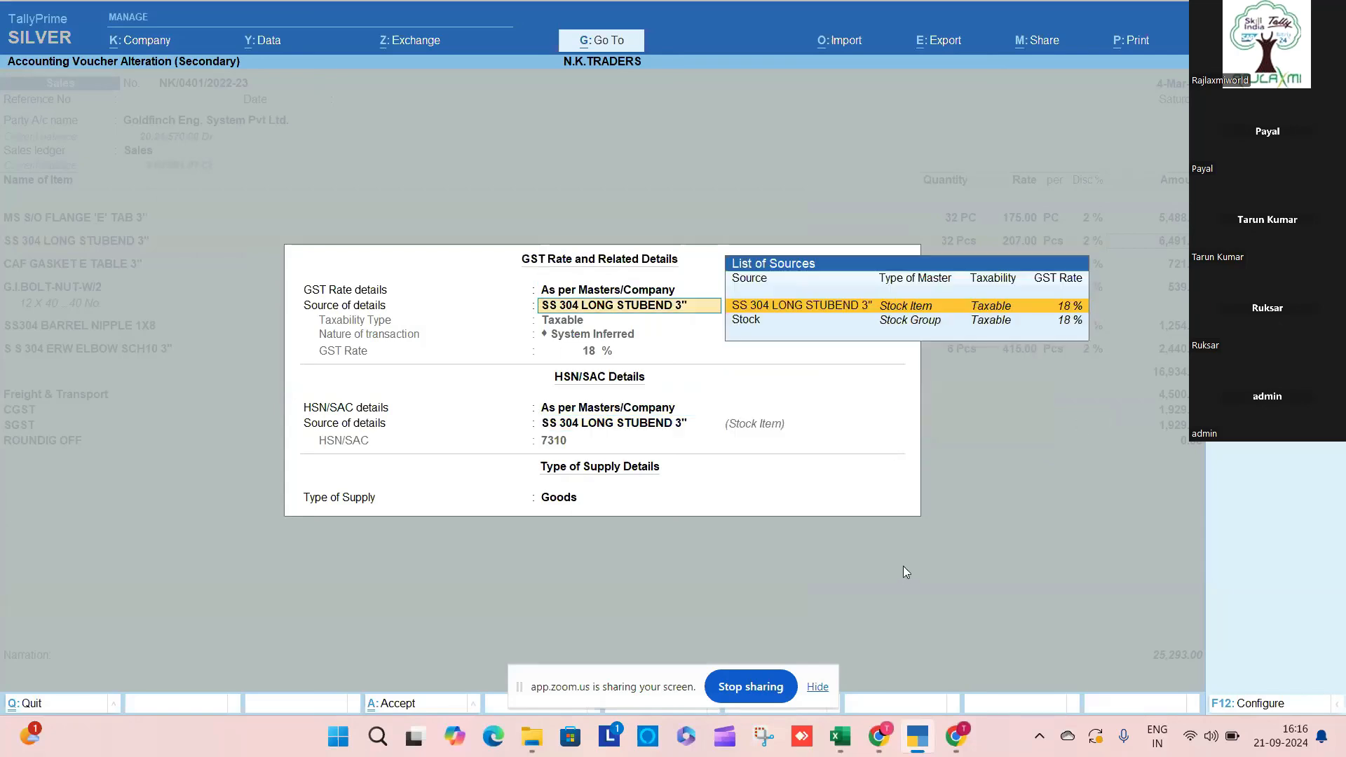
key("Up")
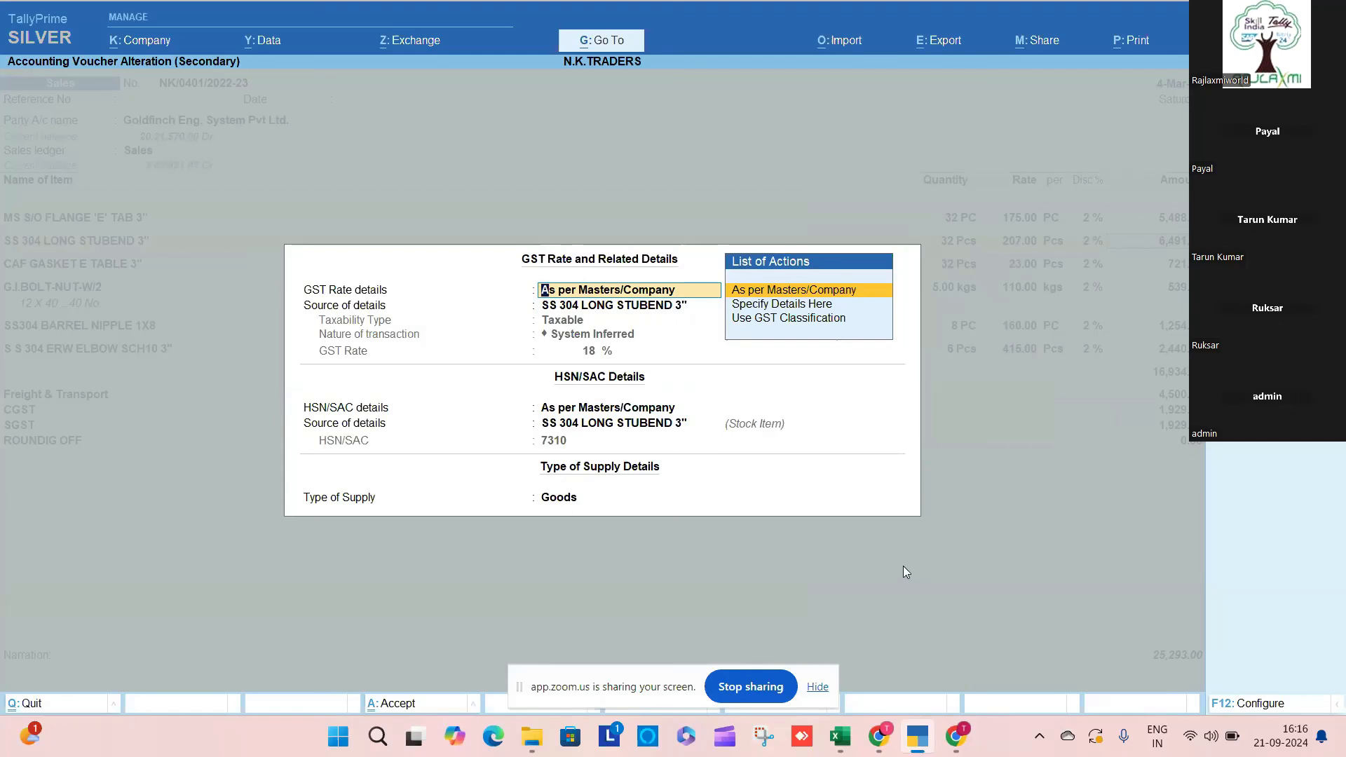
key("Return")
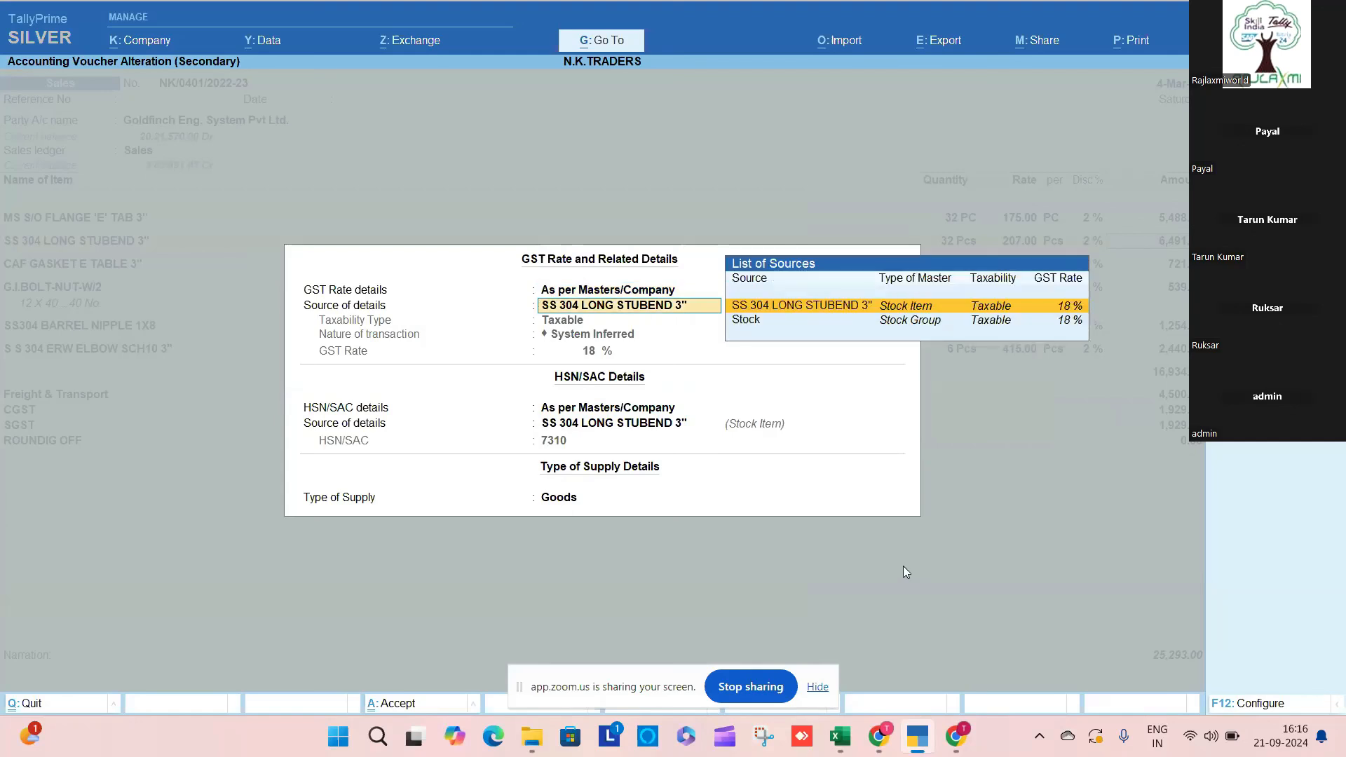
key("Return")
key("Return")
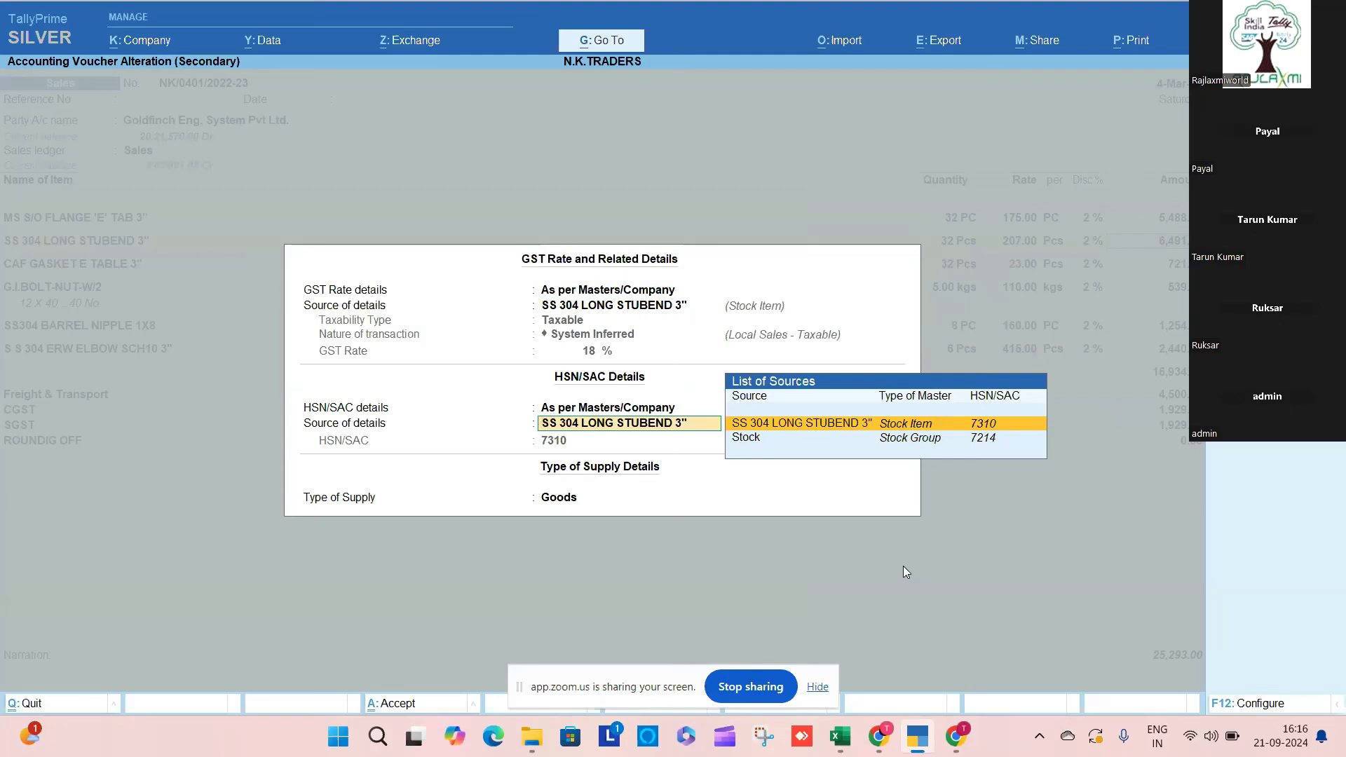
key("Return")
key("Return")
key("Return")
key("Return")
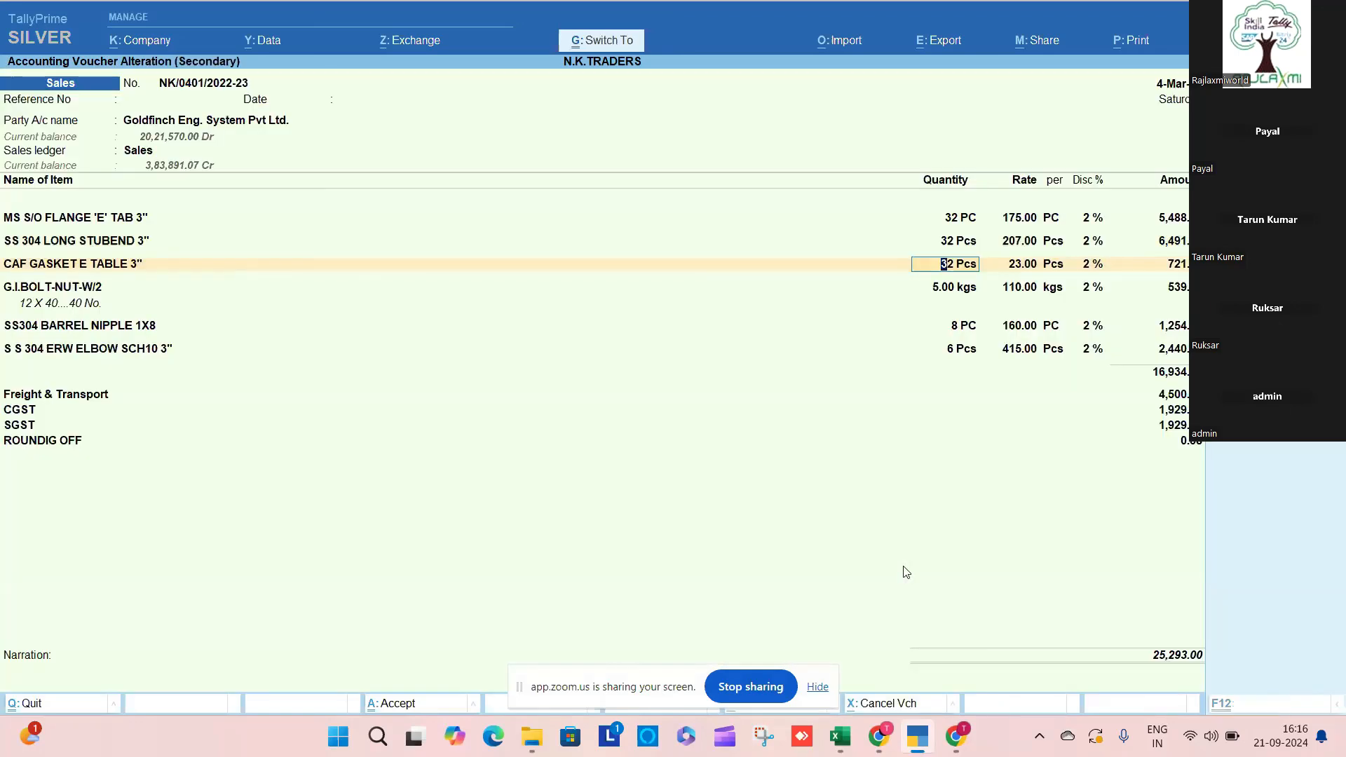
Step: Change the period to start from 1-4-22, save the sales voucher, and return to the resolution list
key("ctrl+a")
key("Escape")
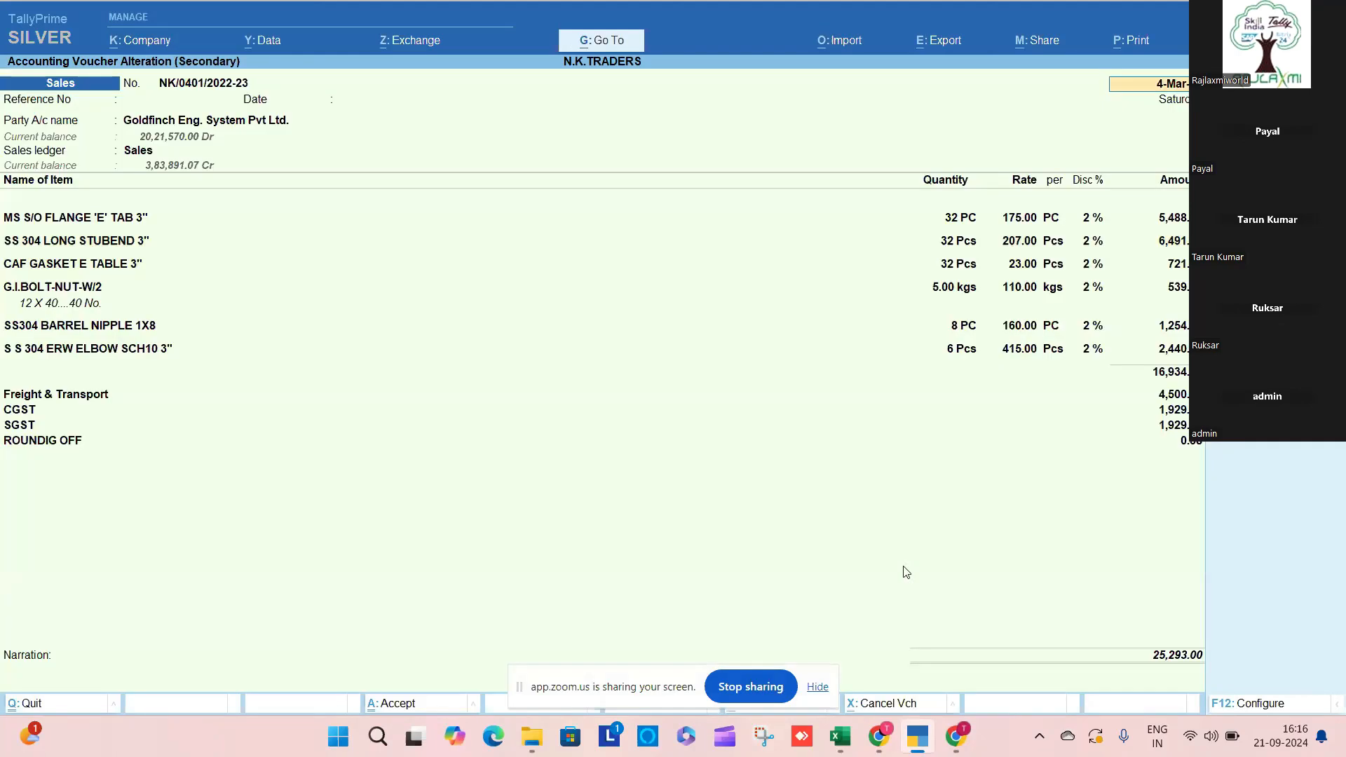
key("alt+F2")
type("1.")
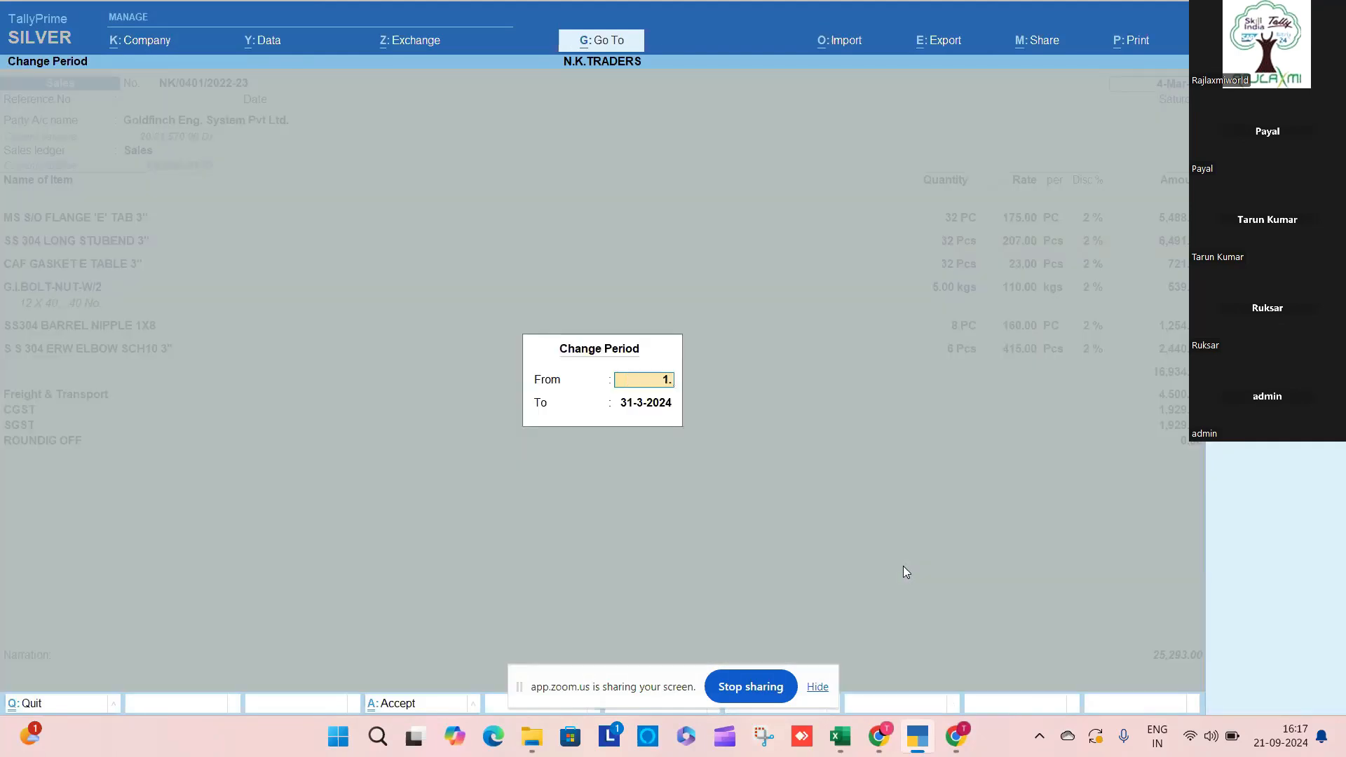
type("4.22")
key("Return")
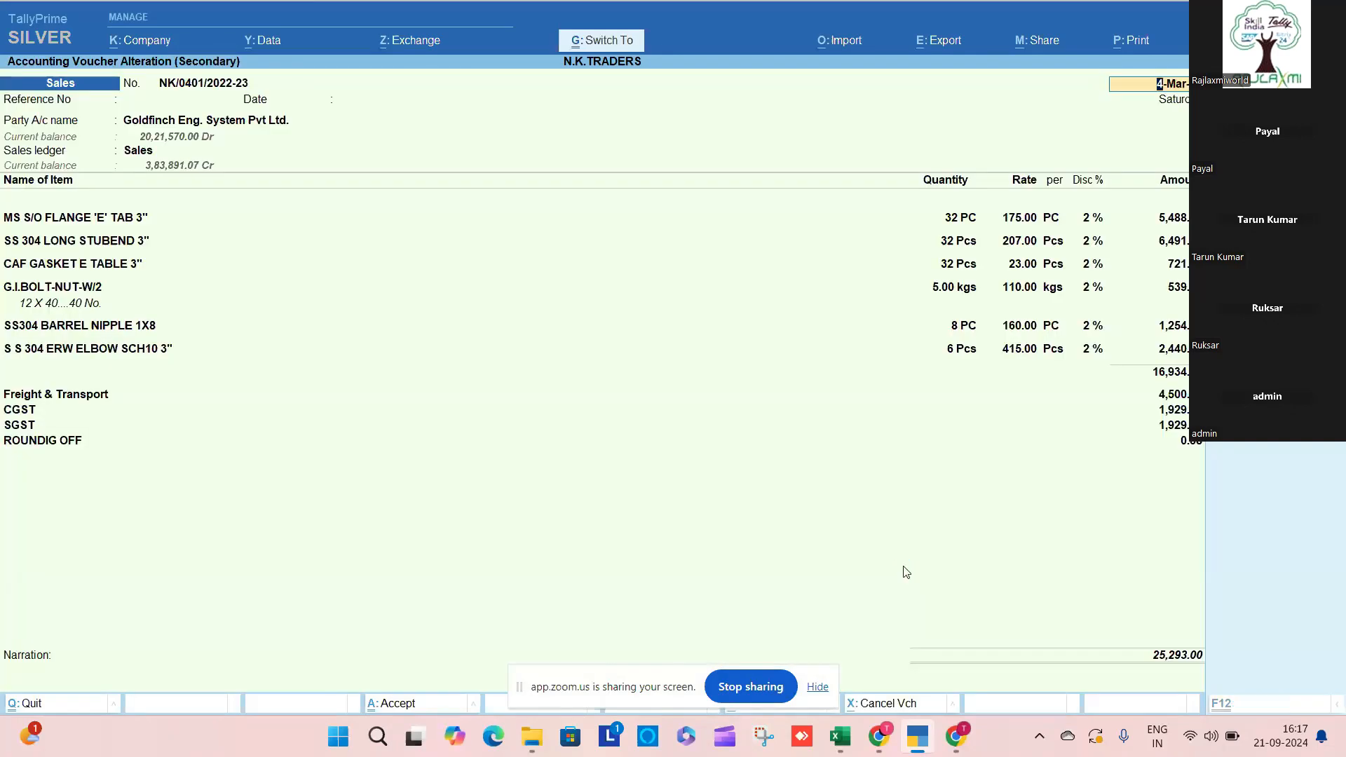
key("Escape")
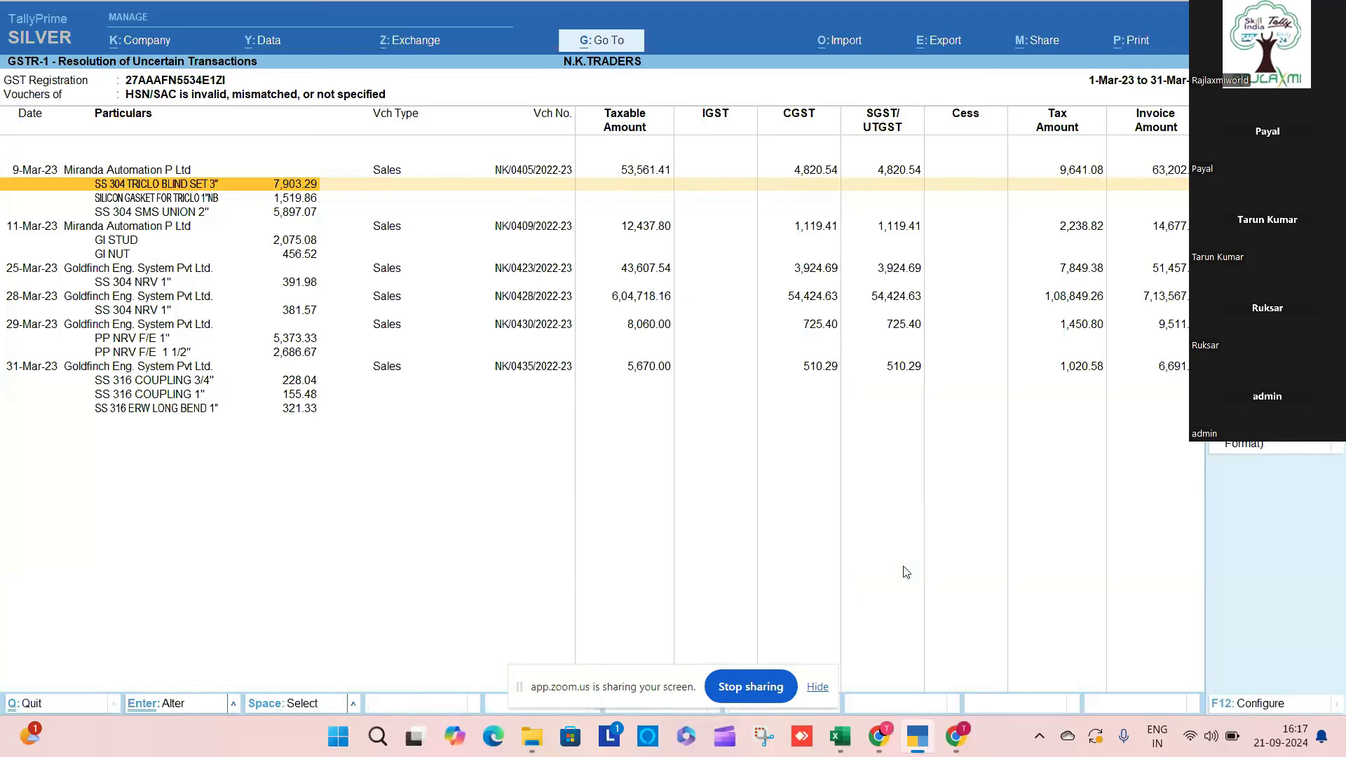
Step: Go back to the uncertain transactions summary and reopen the vouchers whose HSN/SAC is invalid, mismatched, or not specified
key("Escape")
key("Down")
key("Down")
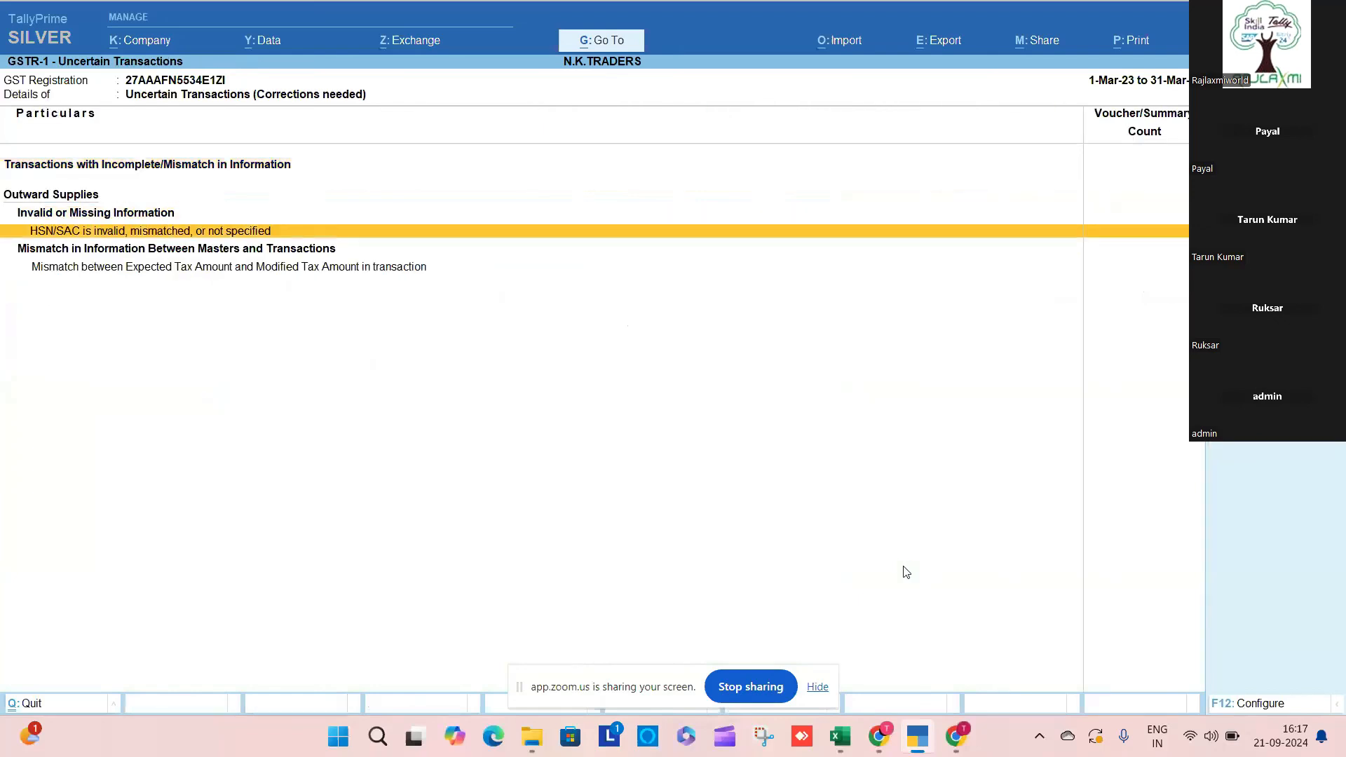
key("space")
key("space")
key("Return")
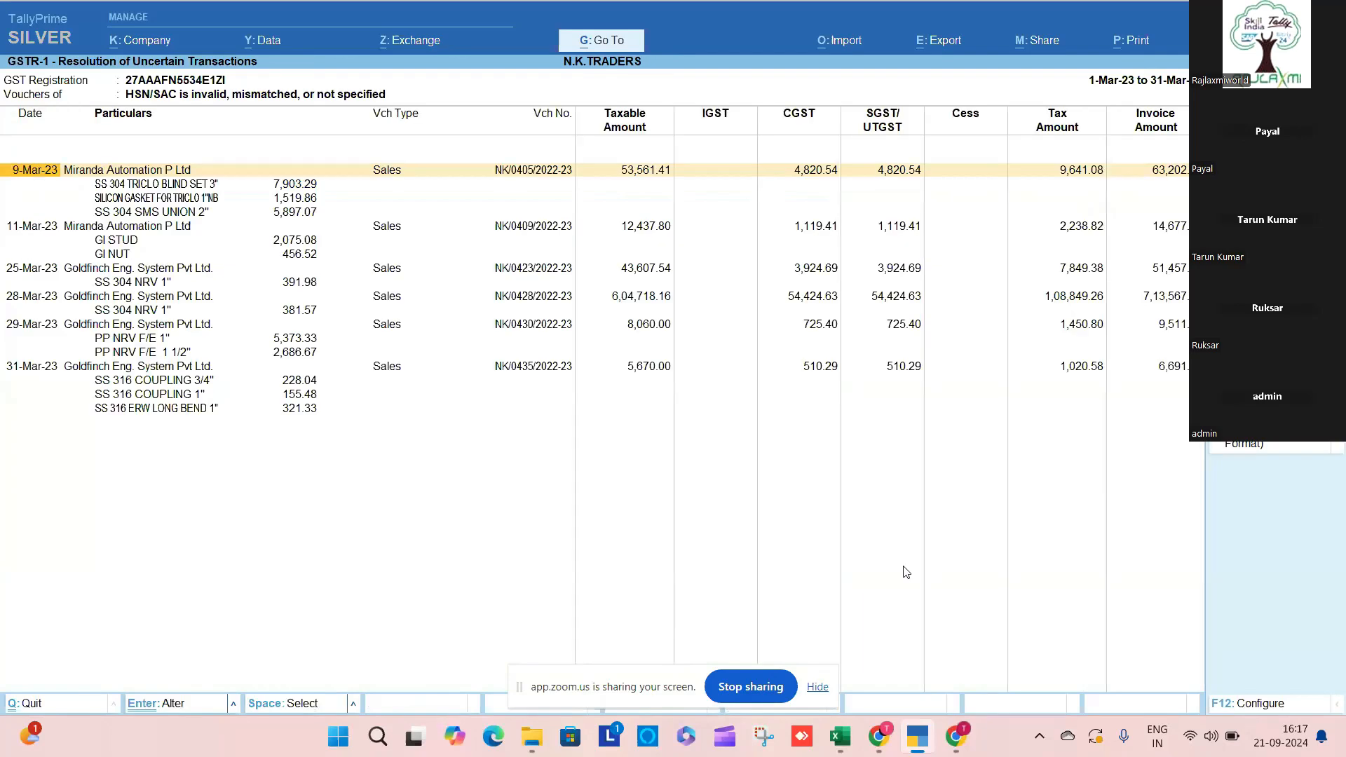
Step: Examine the stock items flagged under the 9-Mar-23 and 11-Mar-23 Miranda Automation P Ltd vouchers
key("Down")
key("Down")
key("Down")
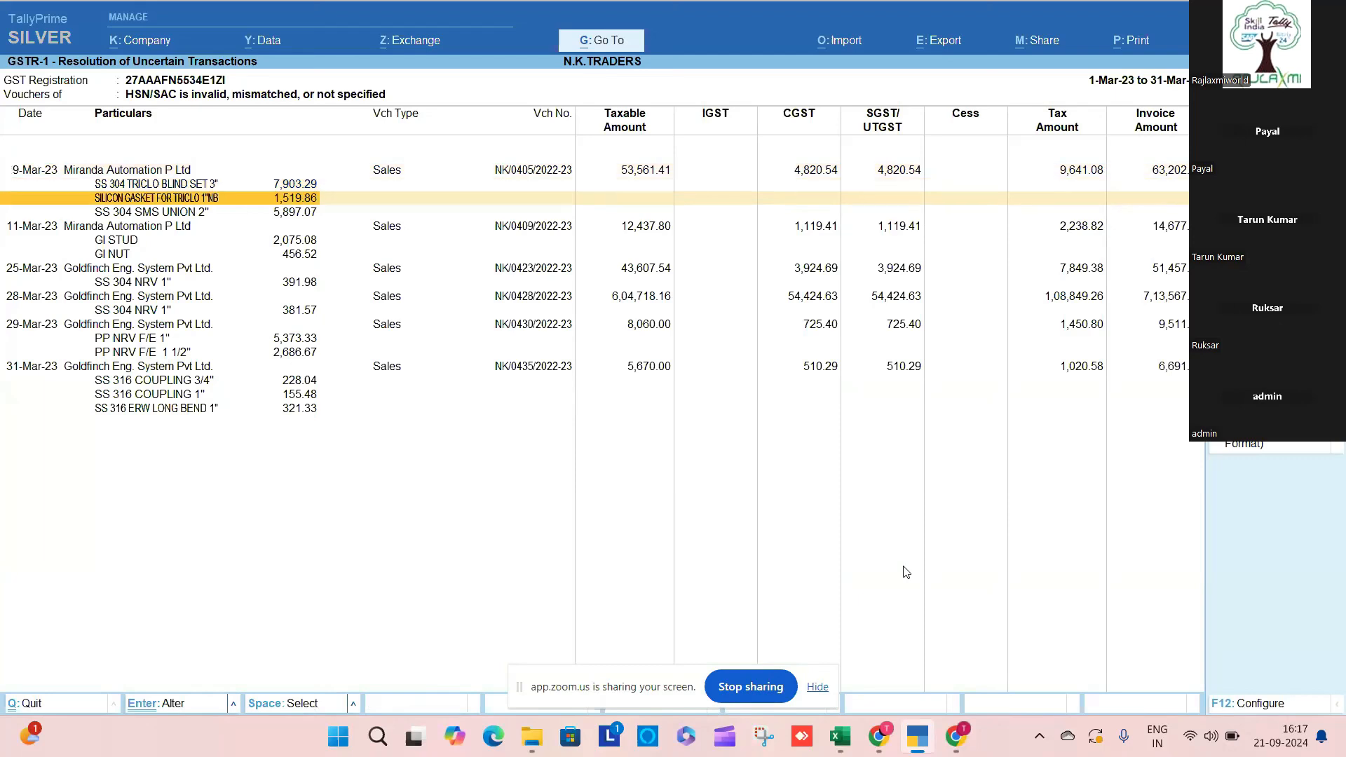
key("Down")
key("Down")
key("Up")
key("Up")
key("Down")
key("Down")
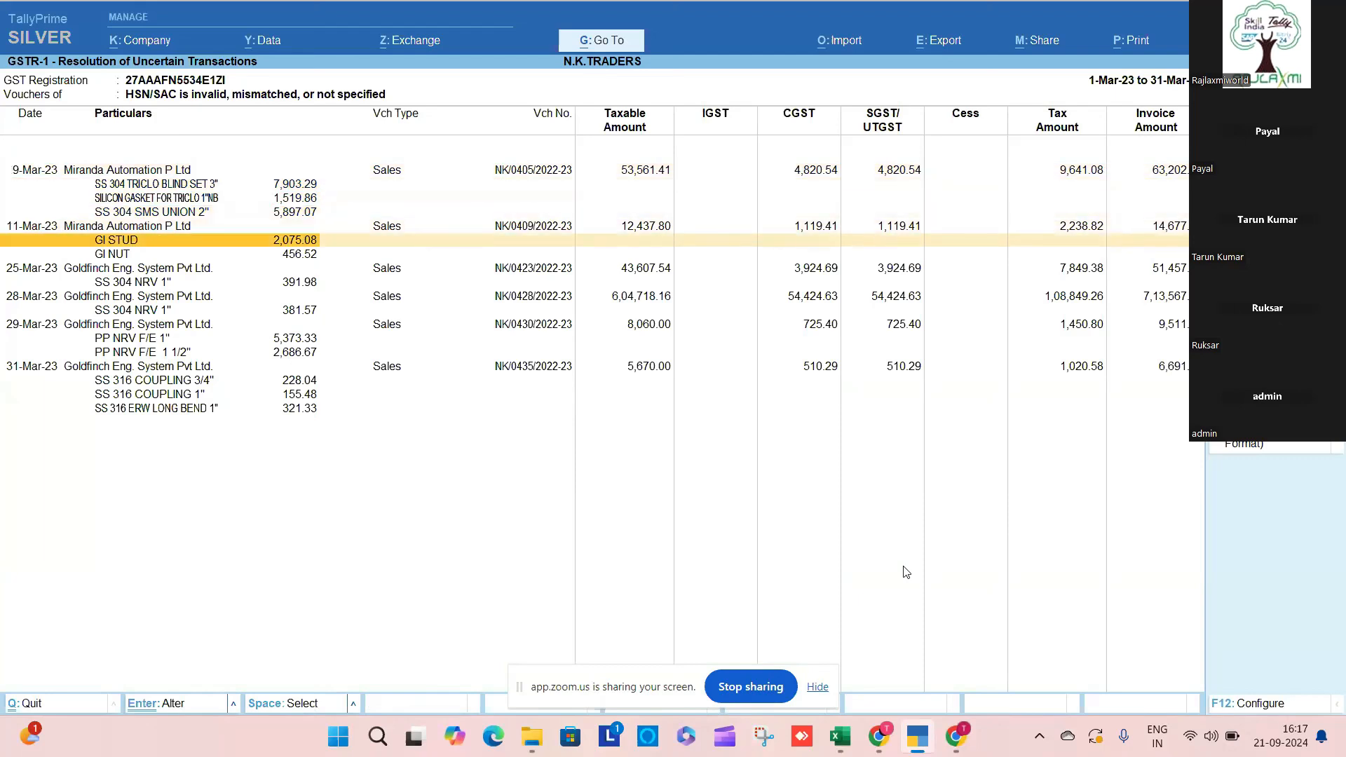
key("Down")
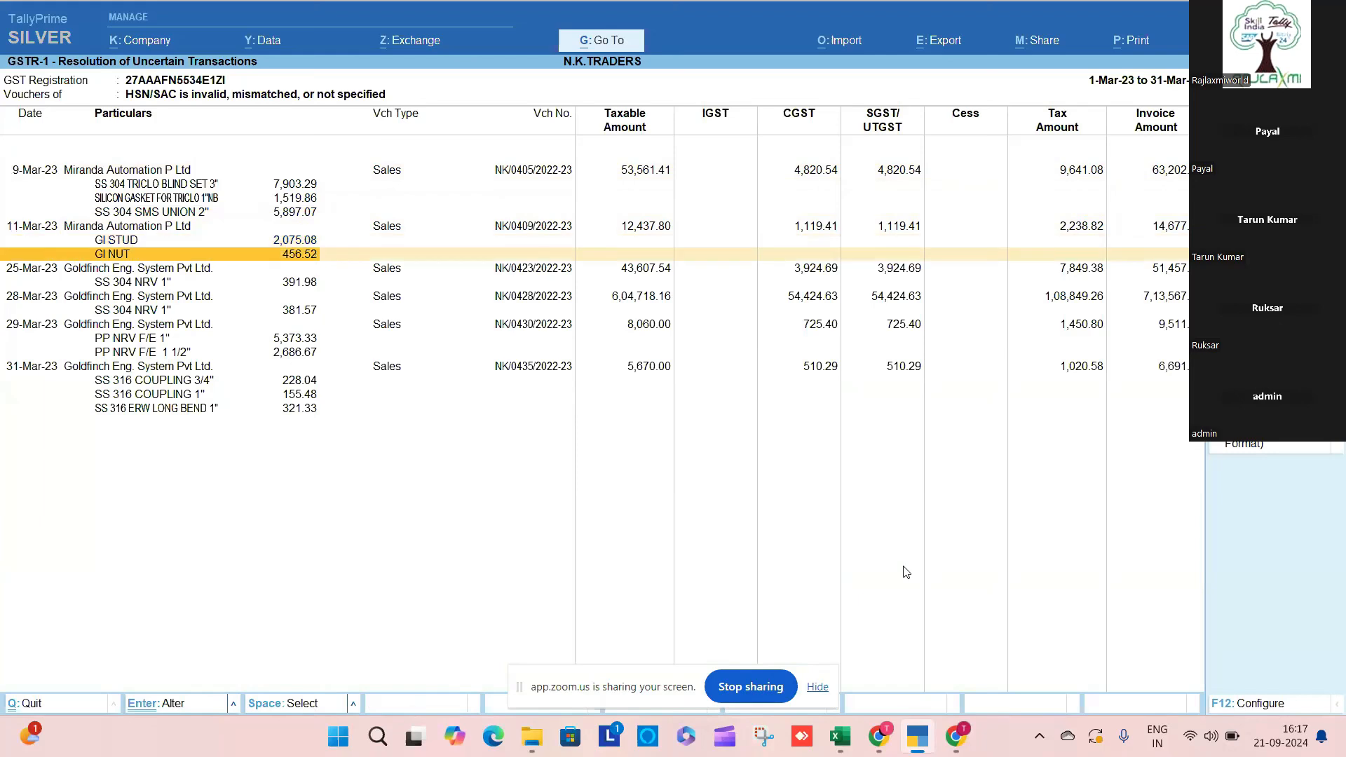
key("Up")
key("Up")
key("Up")
key("Up")
key("Up")
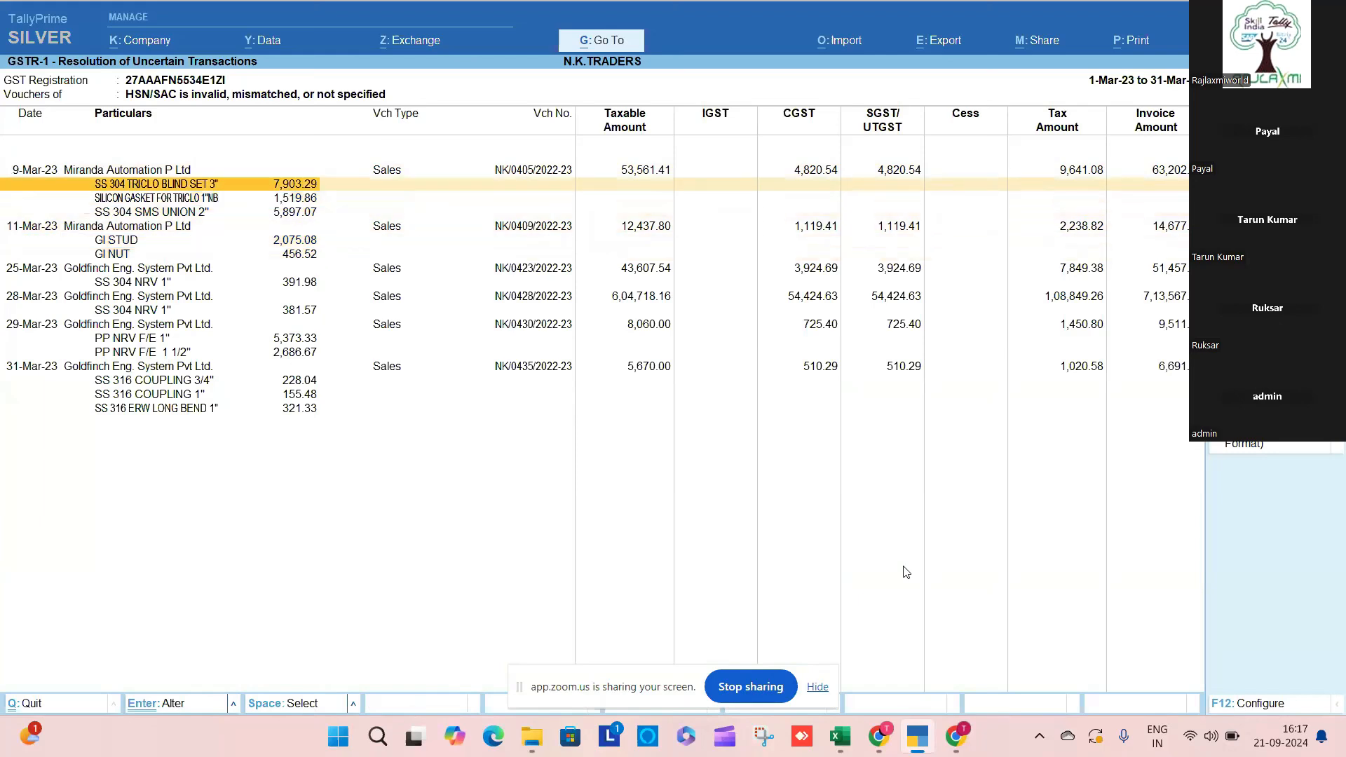
key("Down")
key("Up")
key("Up")
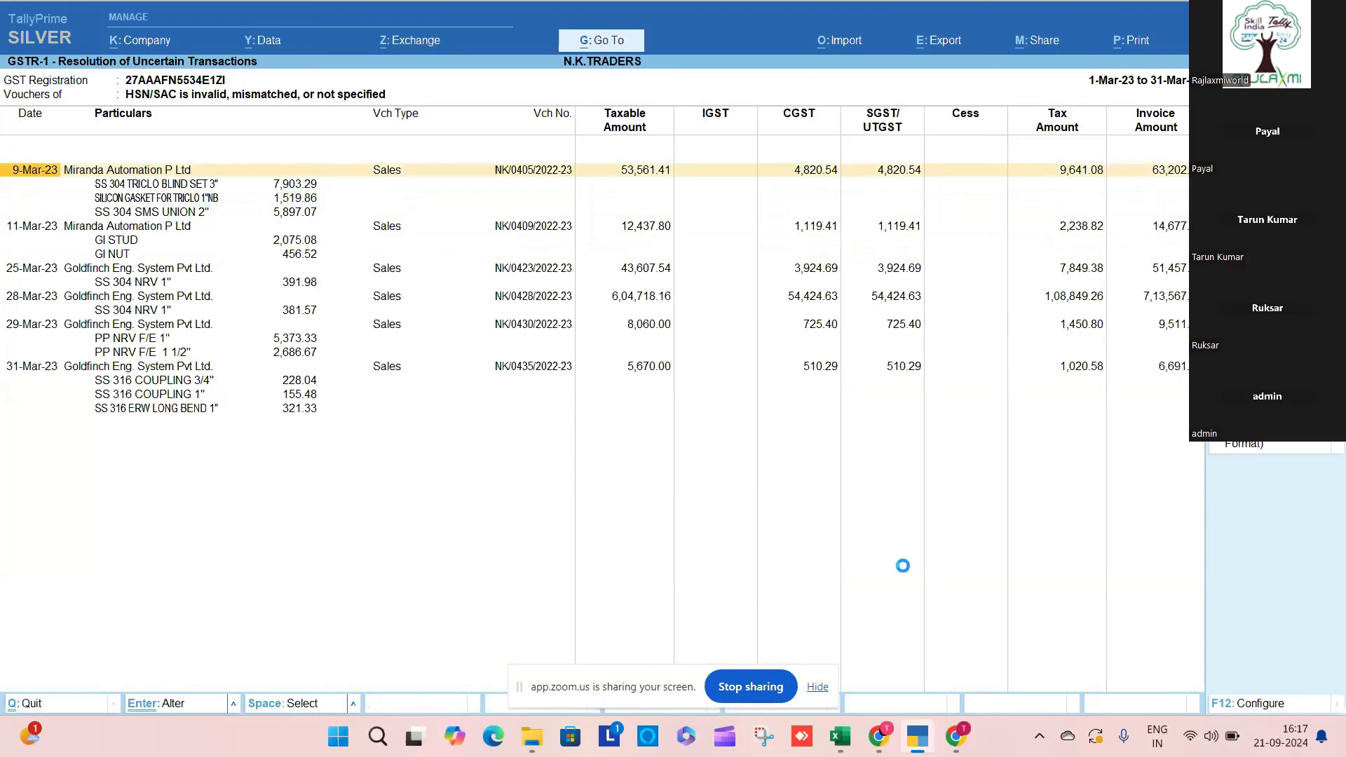
Step: Check the HSN/SAC codes of the 9-Mar-23 Miranda Automation P Ltd voucher in its tax analysis, and quit the voucher without saving
key("Return")
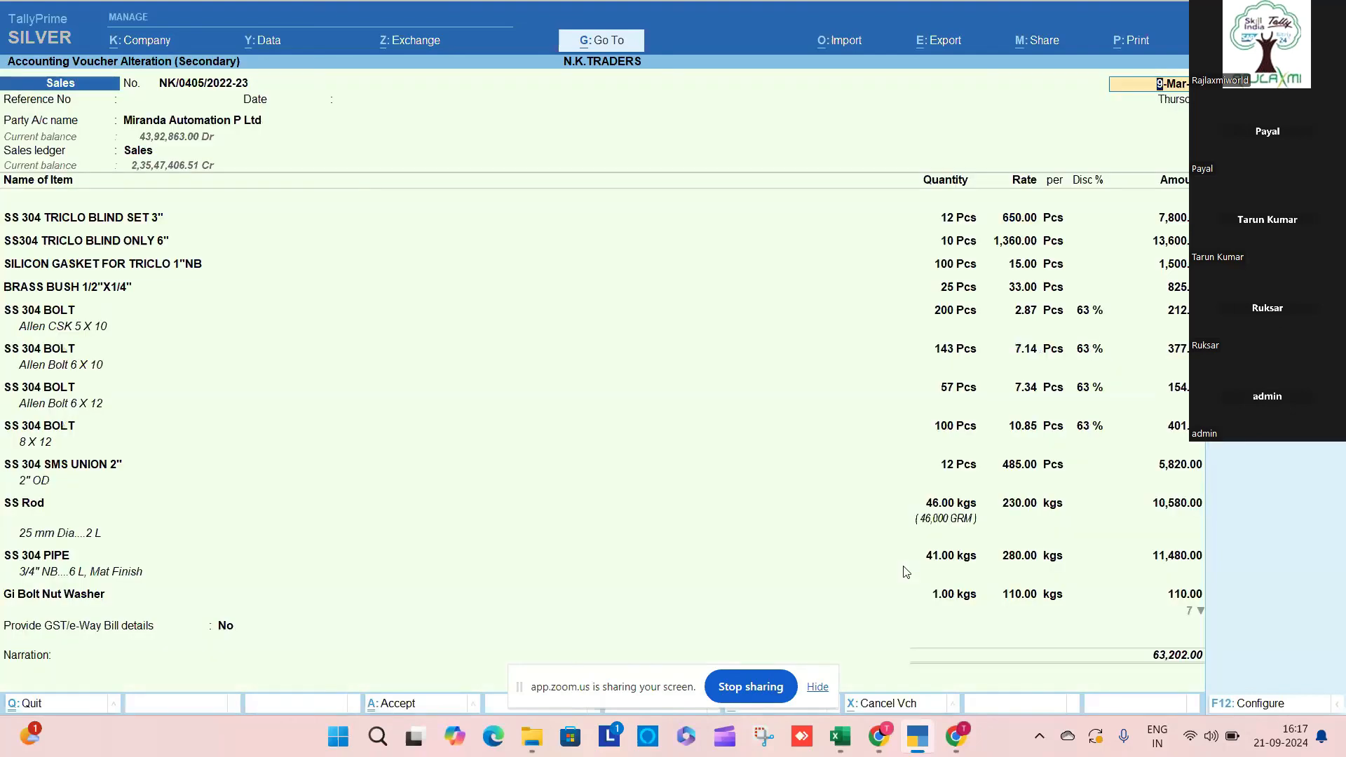
key("alt+a")
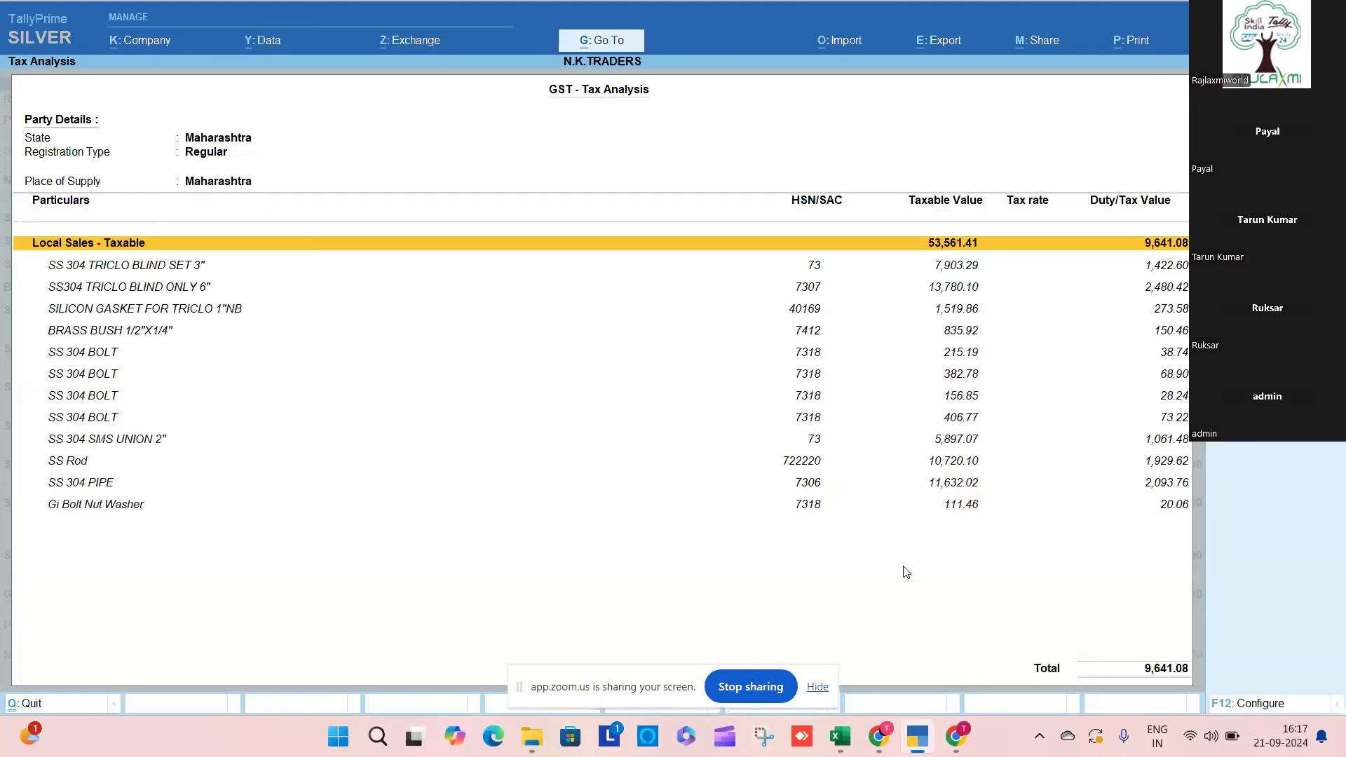
left_click(786, 270)
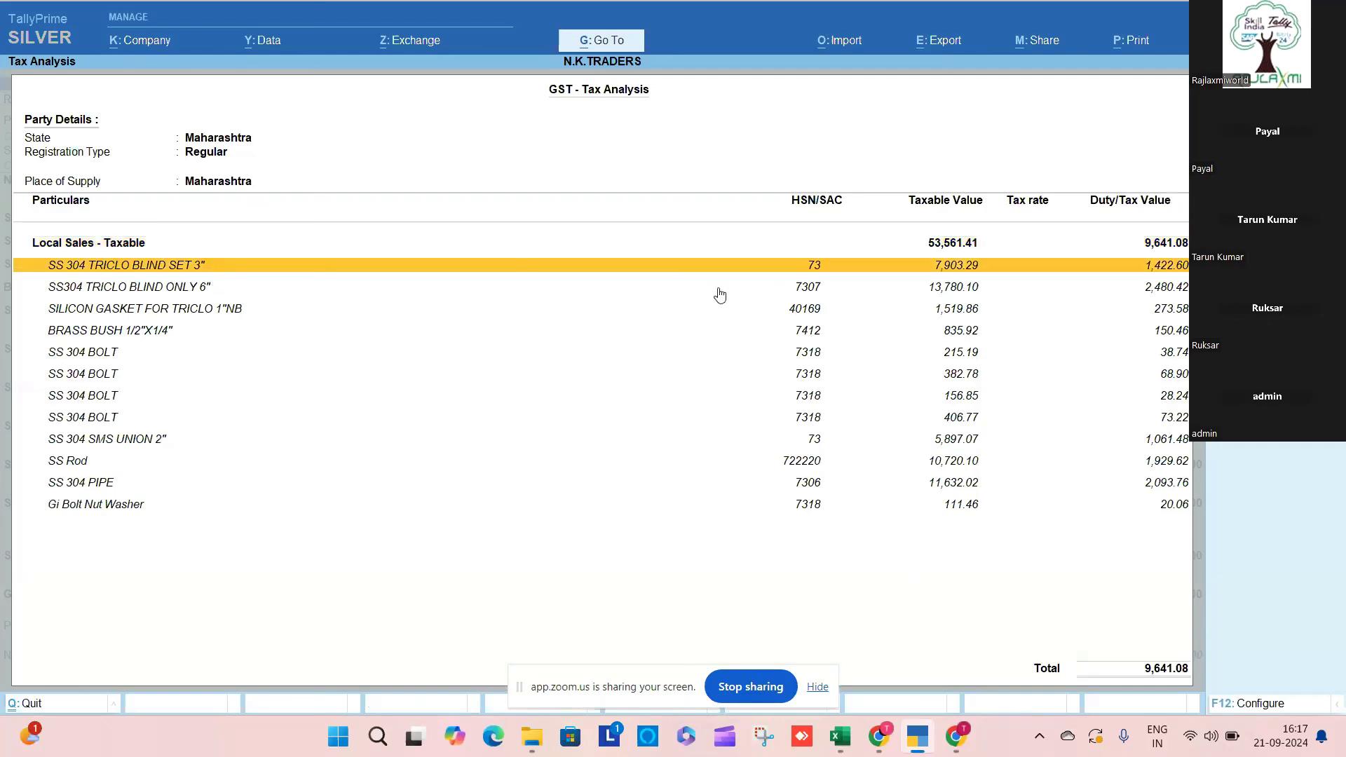
left_click(749, 313)
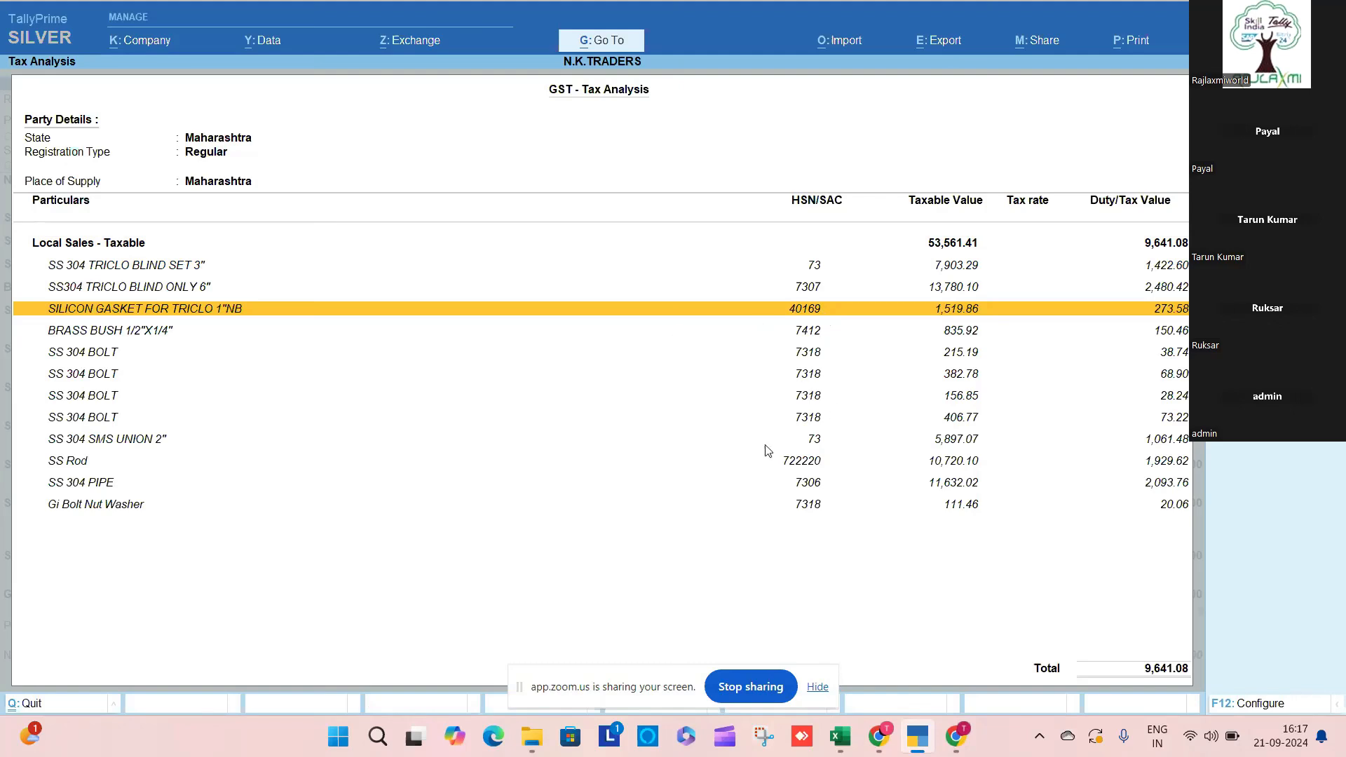
left_click(786, 440)
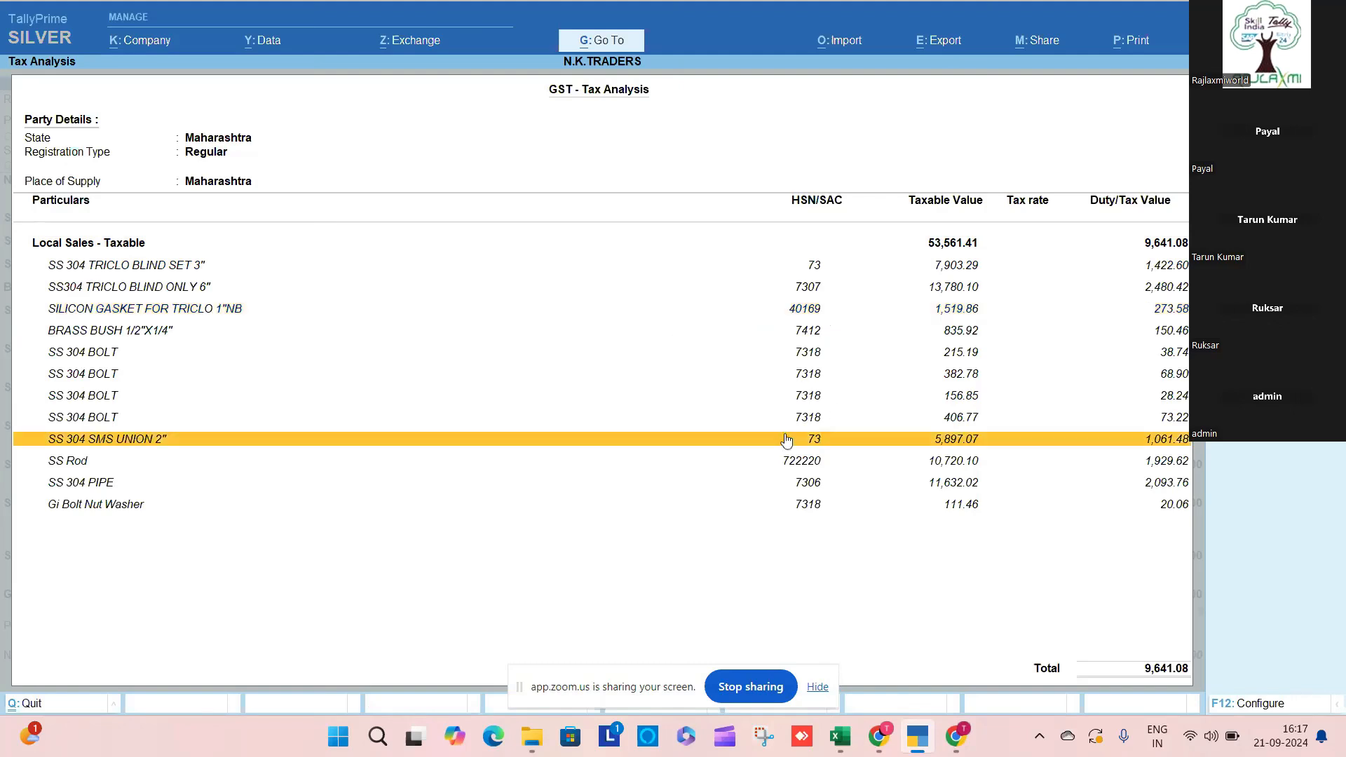
left_click(177, 271)
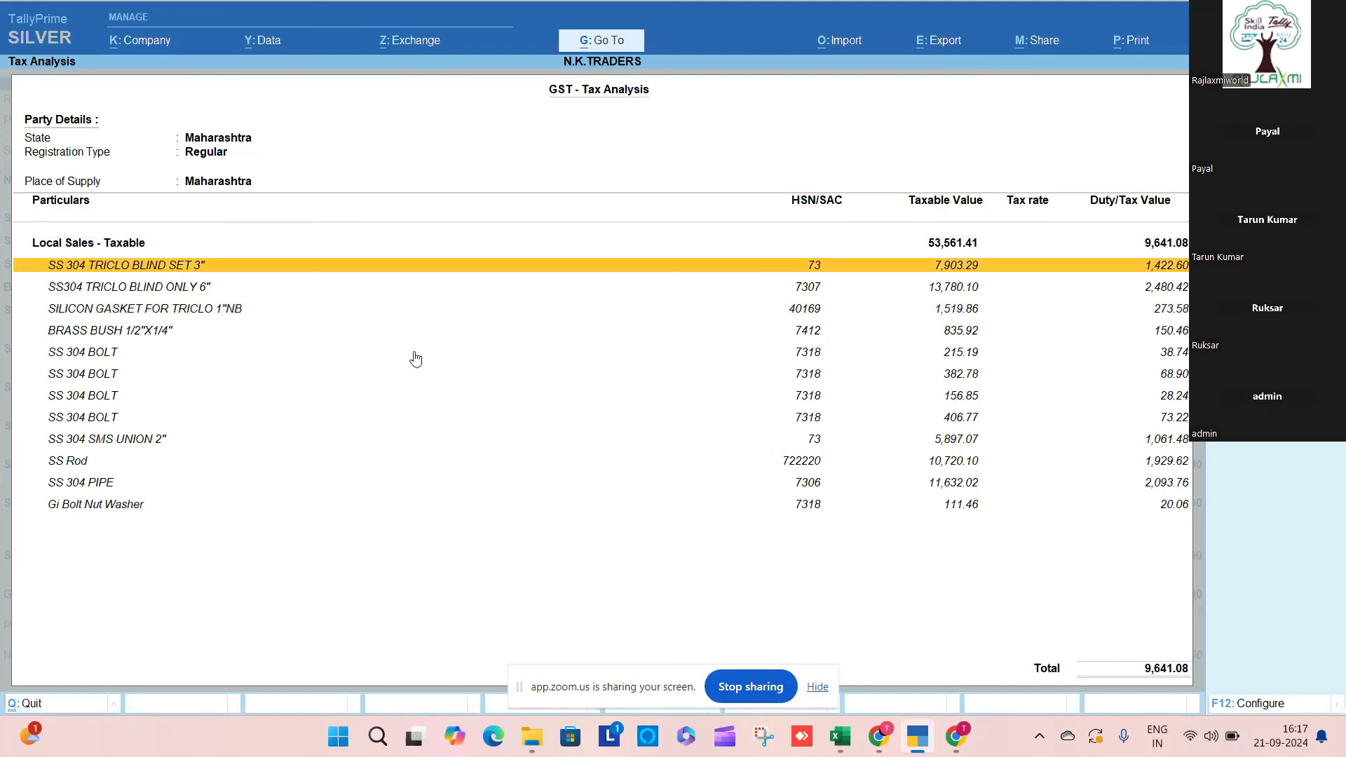
key("Down")
key("Down")
key("Return")
key("Escape")
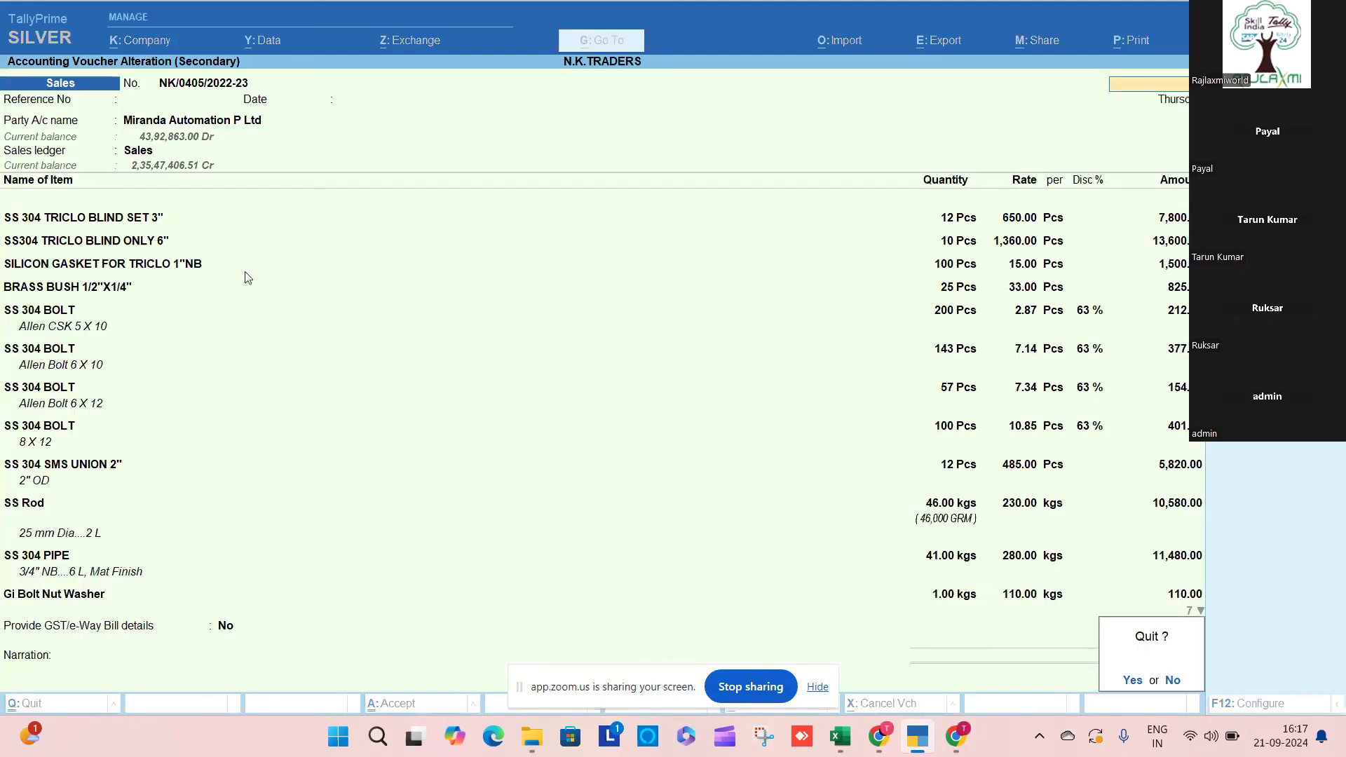
key("y")
Step: Compare the flagged TRICLO BLIND SET, SILICON GASKET and SMS UNION items listed under the 9-Mar-23 voucher
key("Down")
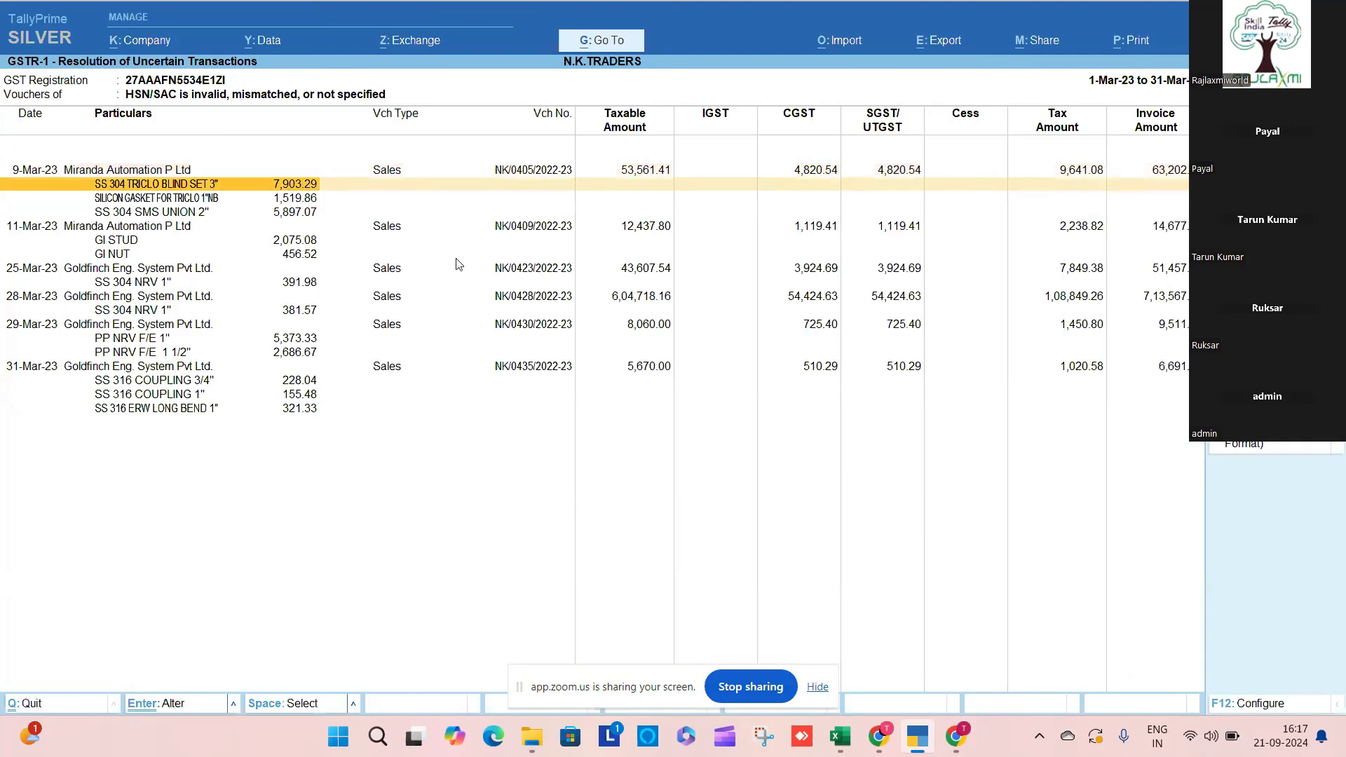
key("Up")
key("Down")
key("Down")
key("Up")
key("Down")
key("Down")
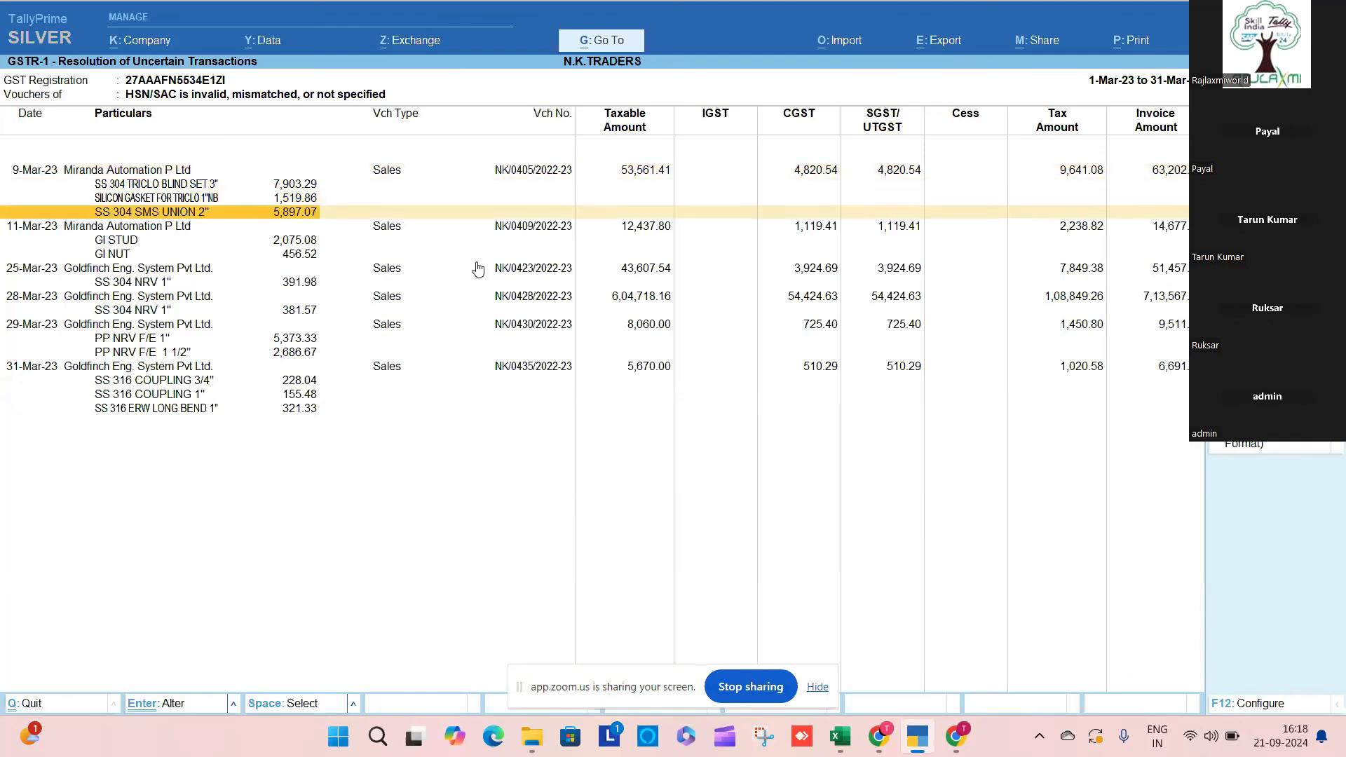
key("Up")
key("Up")
key("Down")
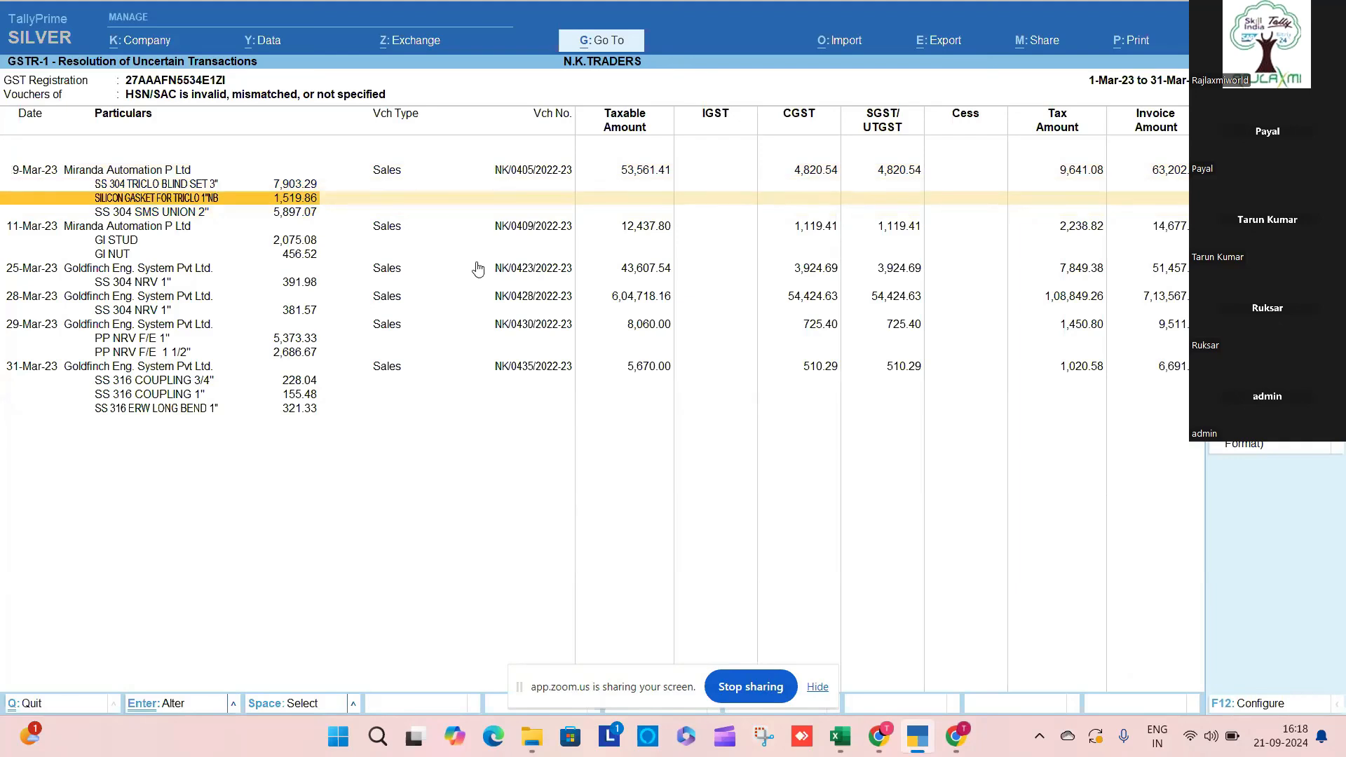
key("Down")
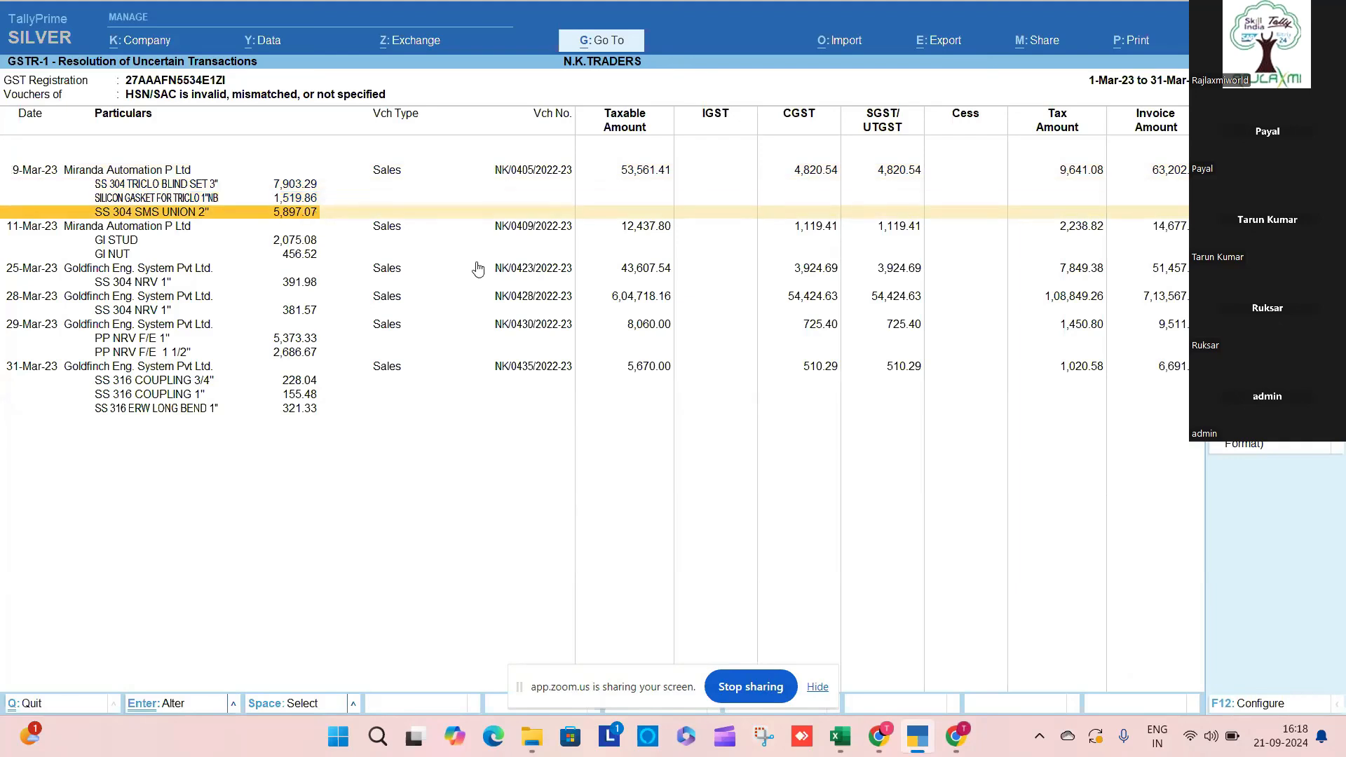
key("Up")
key("Up")
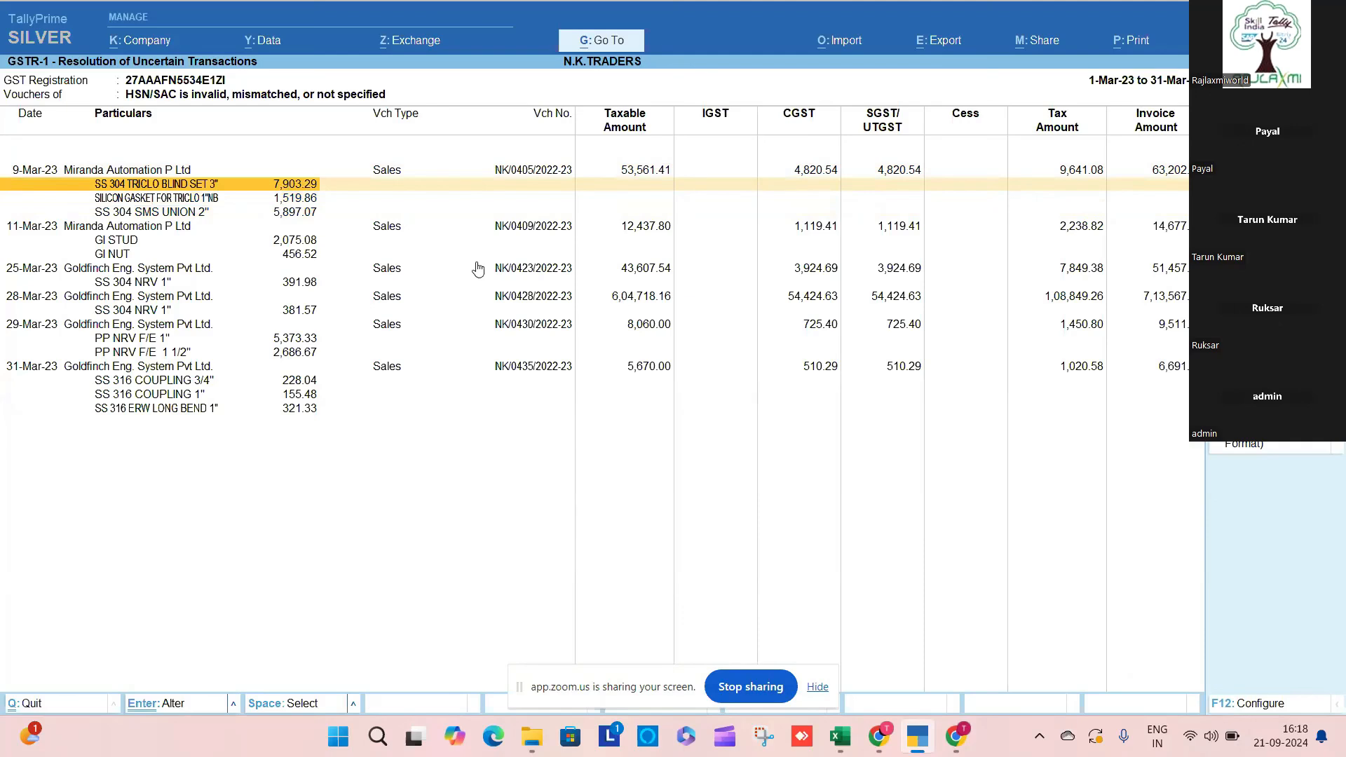
key("Up")
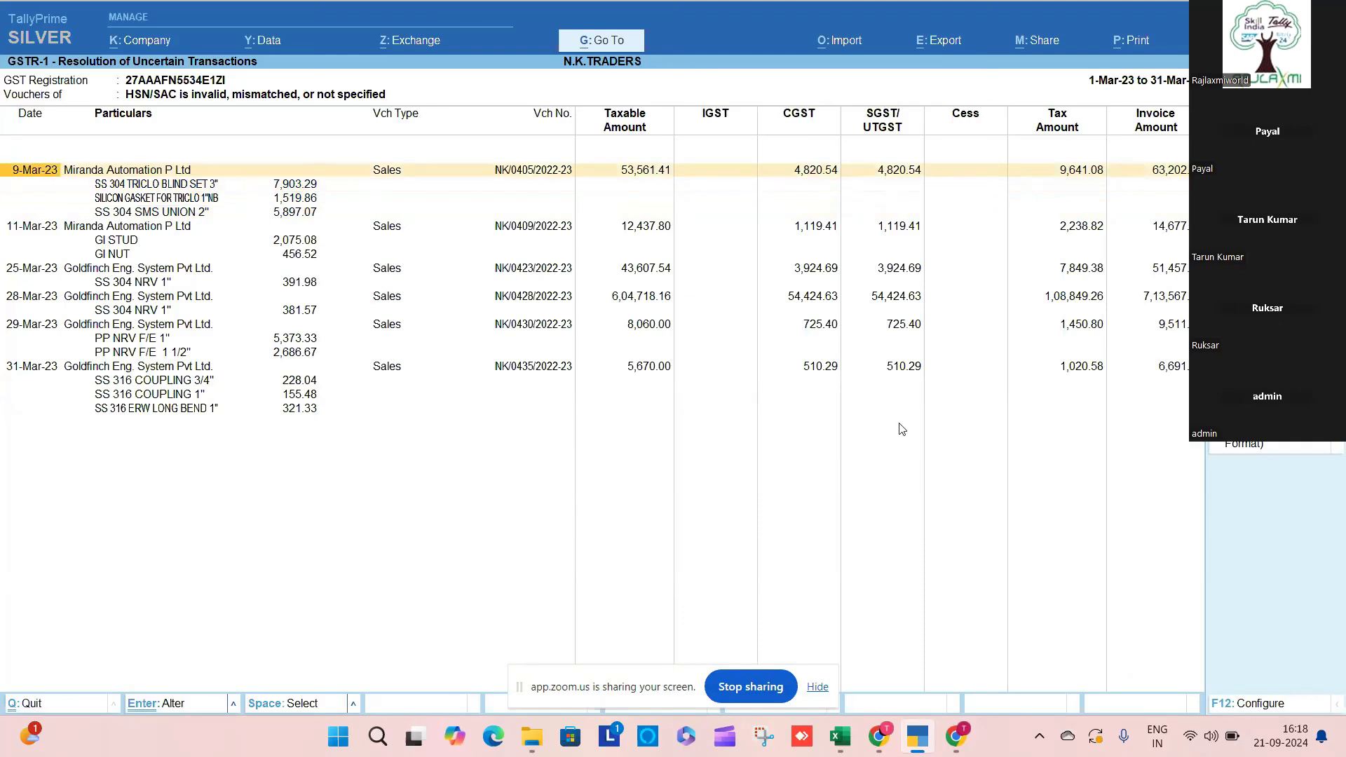
key("space")
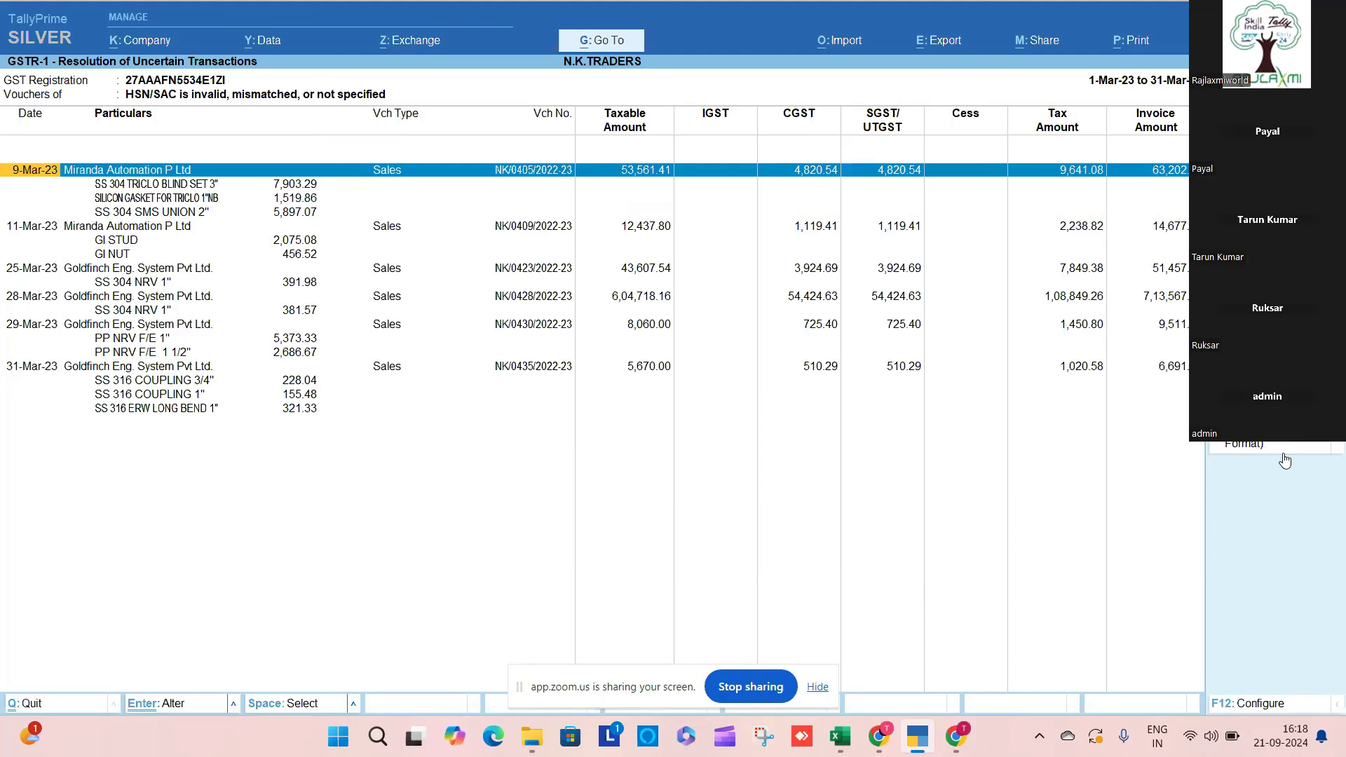
key("space")
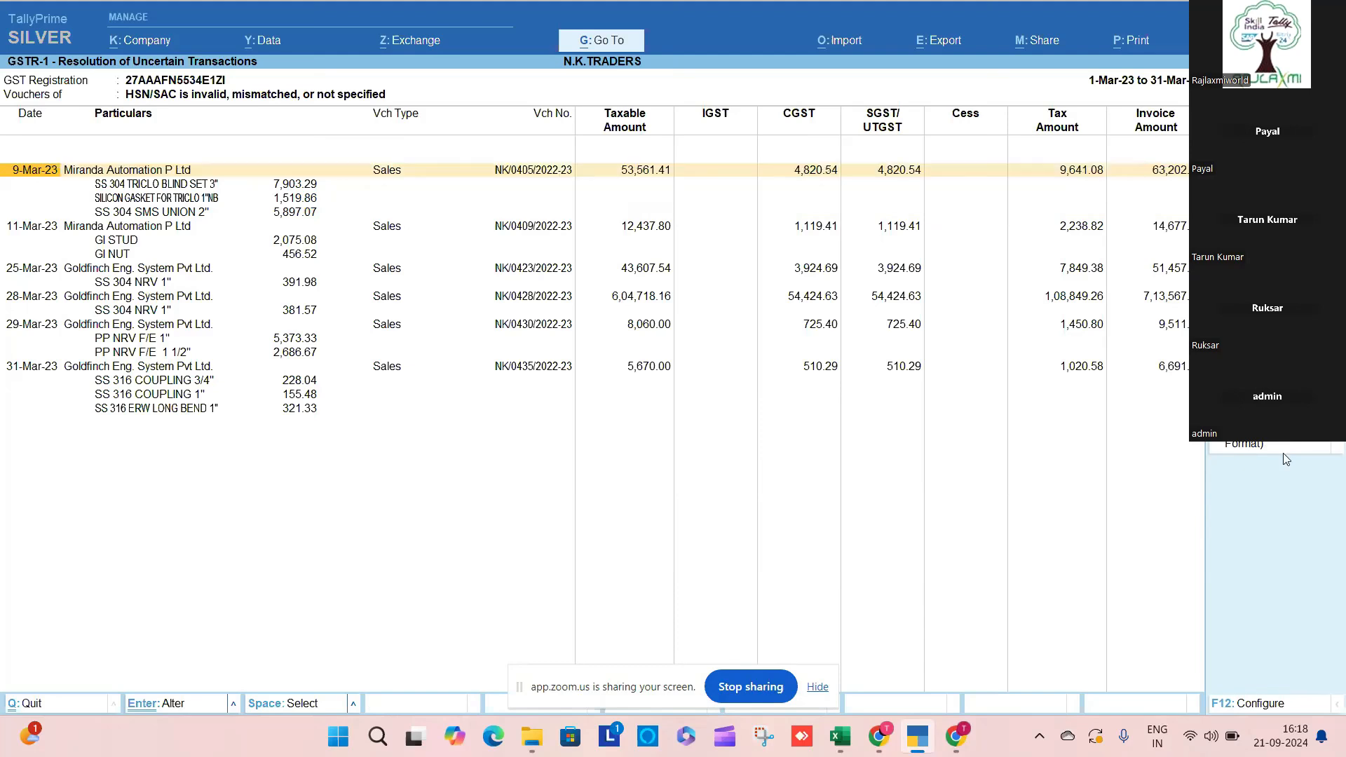
Step: Reopen the 9-Mar-23 Miranda Automation P Ltd sales voucher and show its tax analysis in detailed form
key("Return")
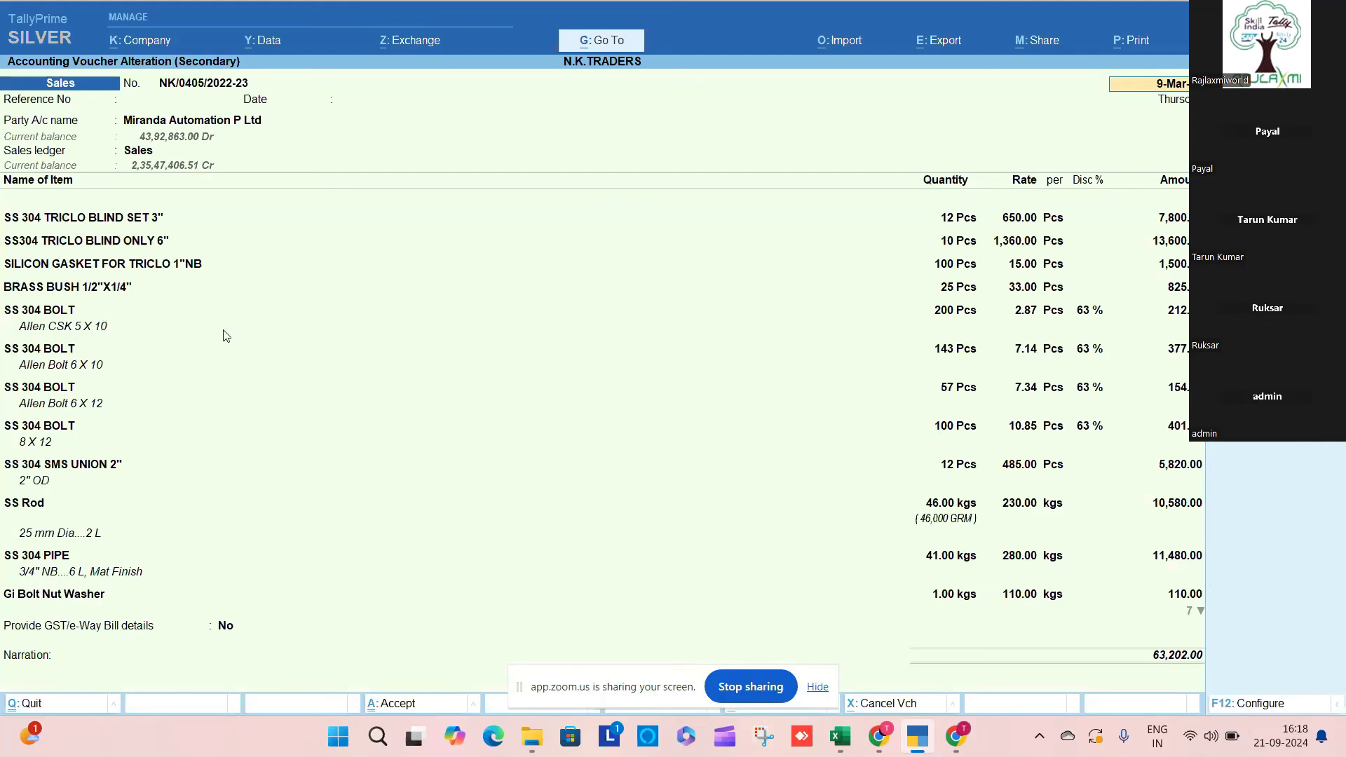
key("alt+a")
key("alt+F5")
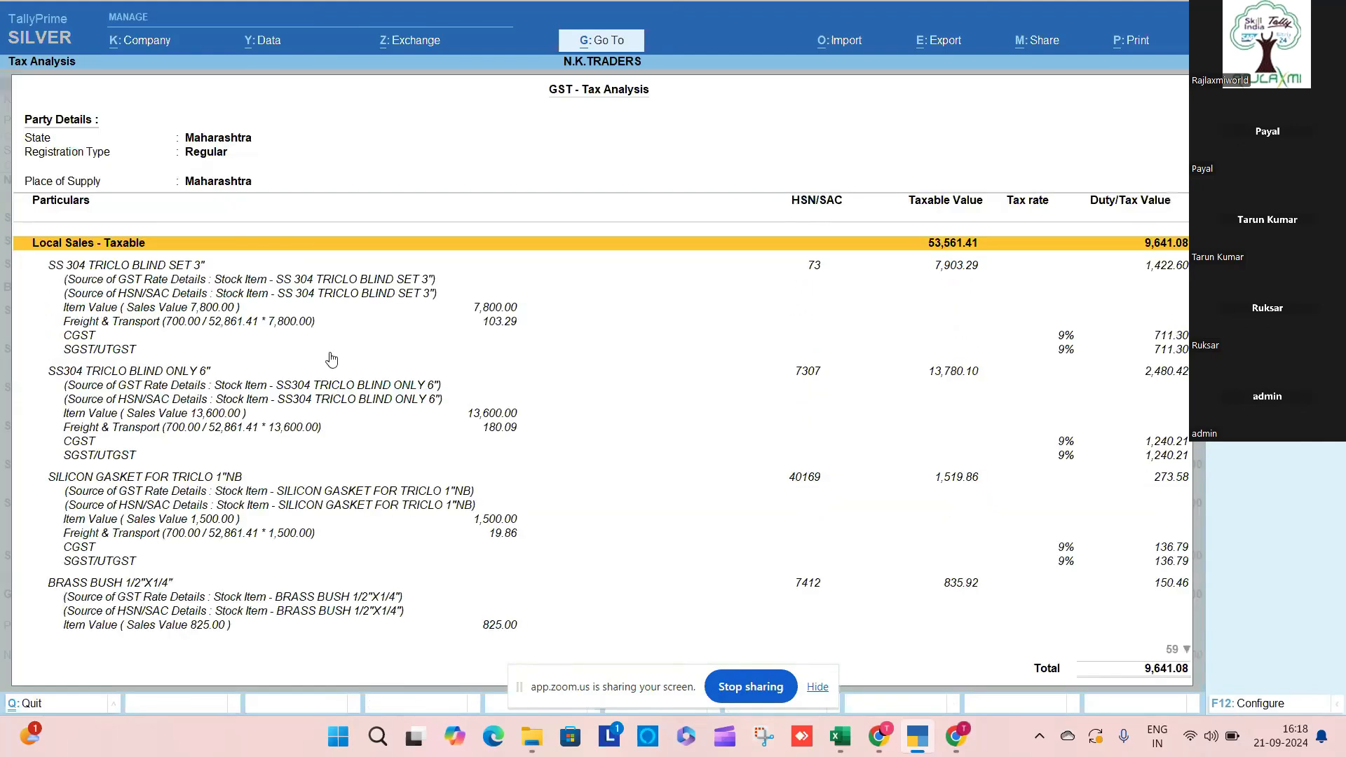
Step: Return from the tax analysis to the voucher and set the HSN/SAC of SS 304 TRICLO BLIND SET 3" to 7310, effective 31-Mar-24
key("alt+F5")
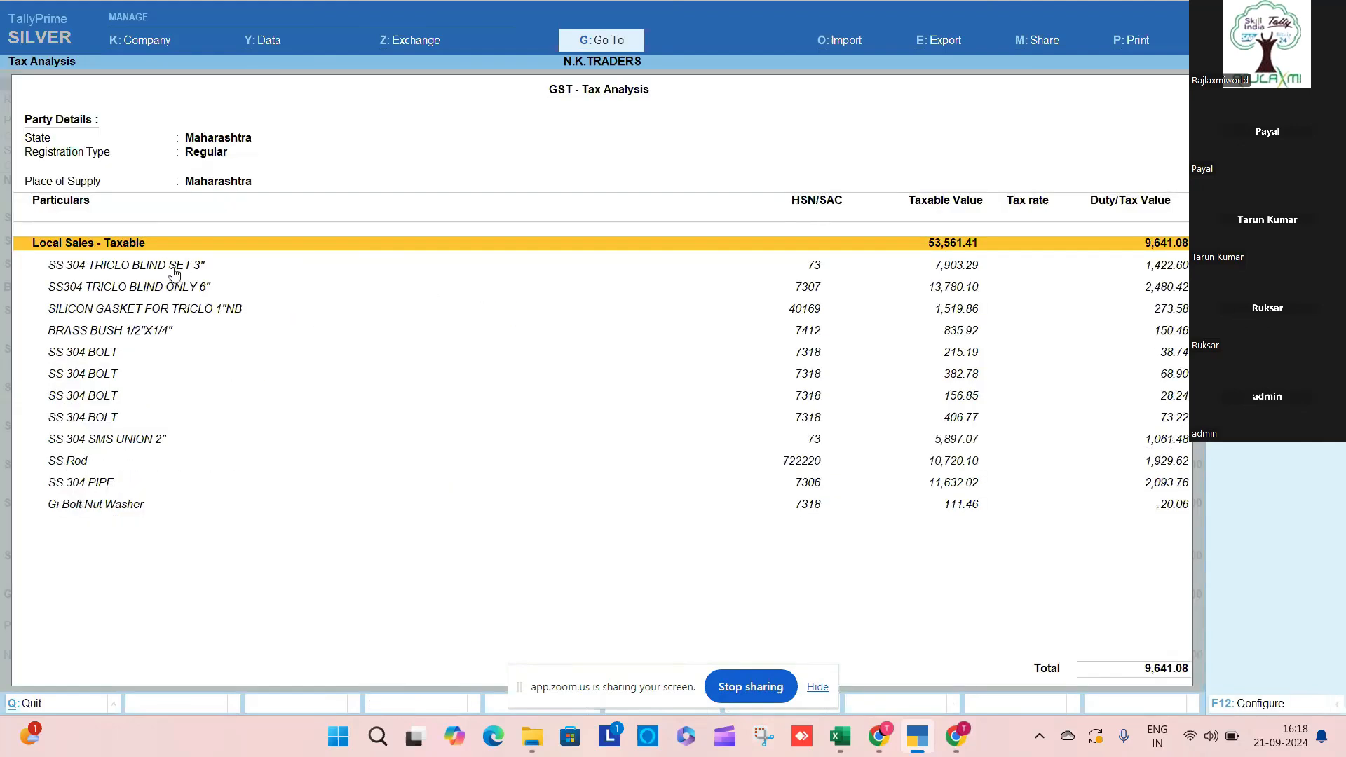
key("Escape")
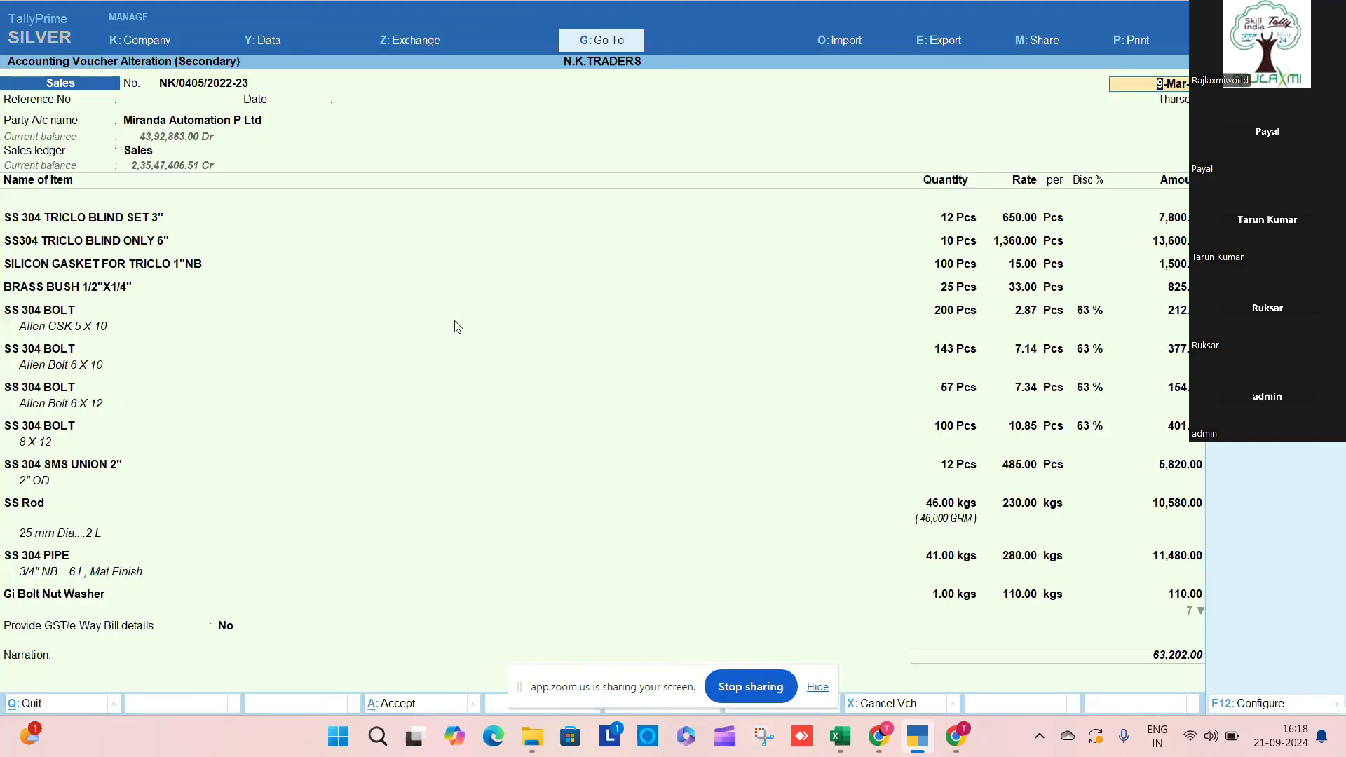
key("ctrl")
key("ctrl+Return")
key("Return")
key("Return")
key("Return")
key("Return")
key("Return")
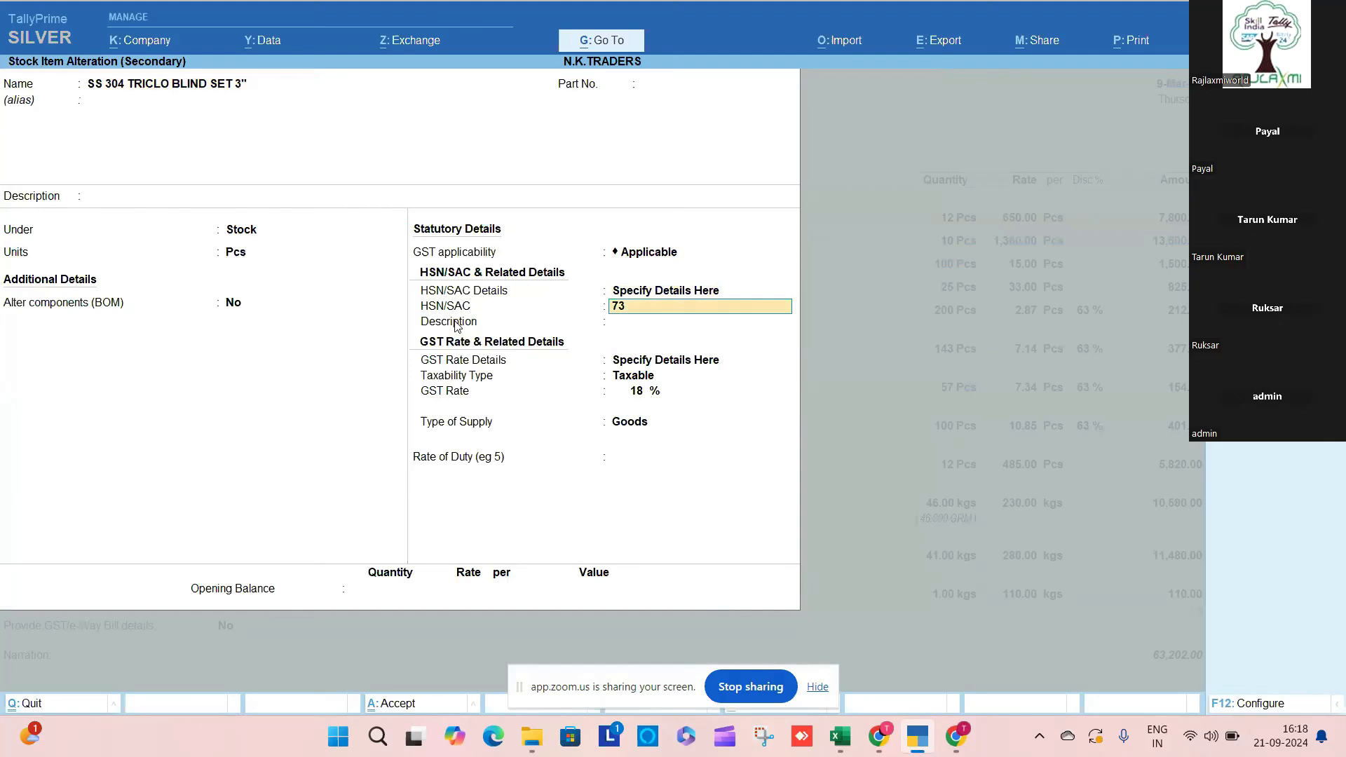
type("10")
key("Return")
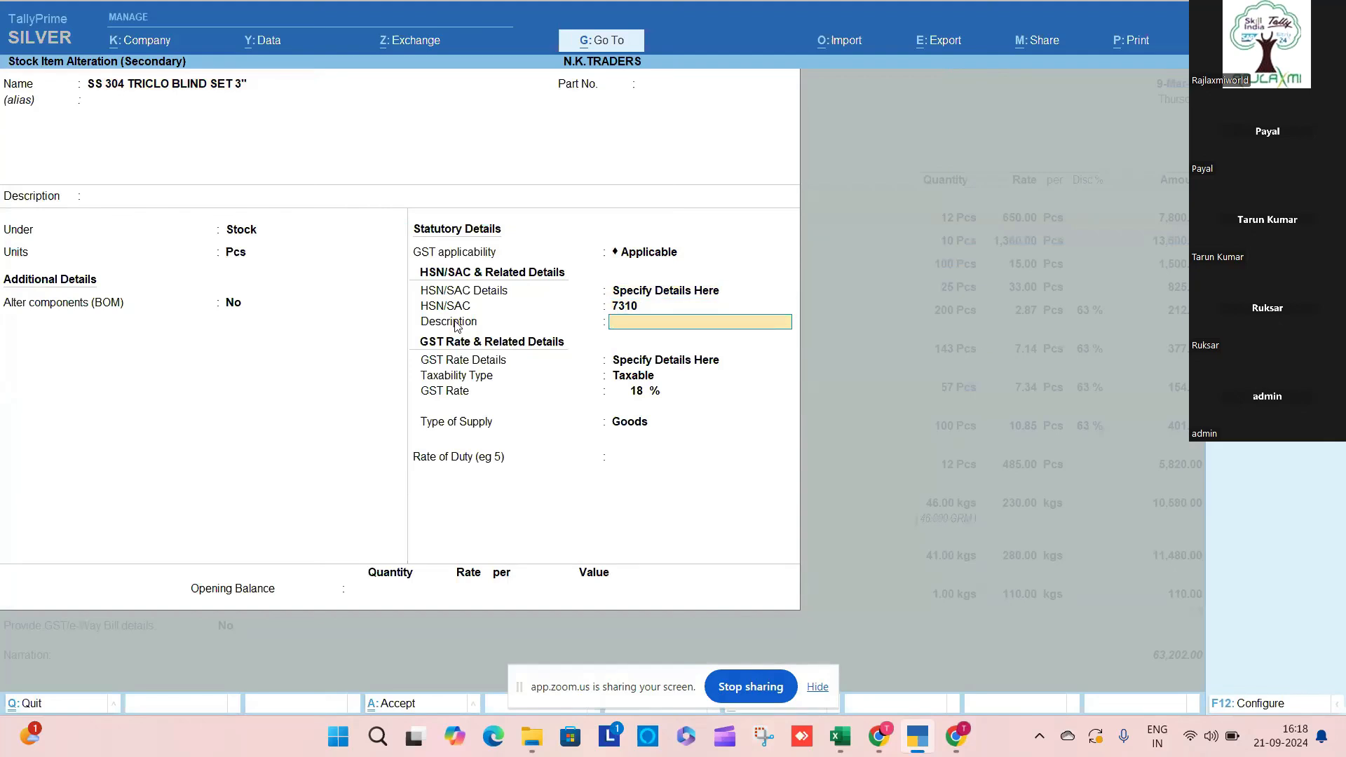
key("Return")
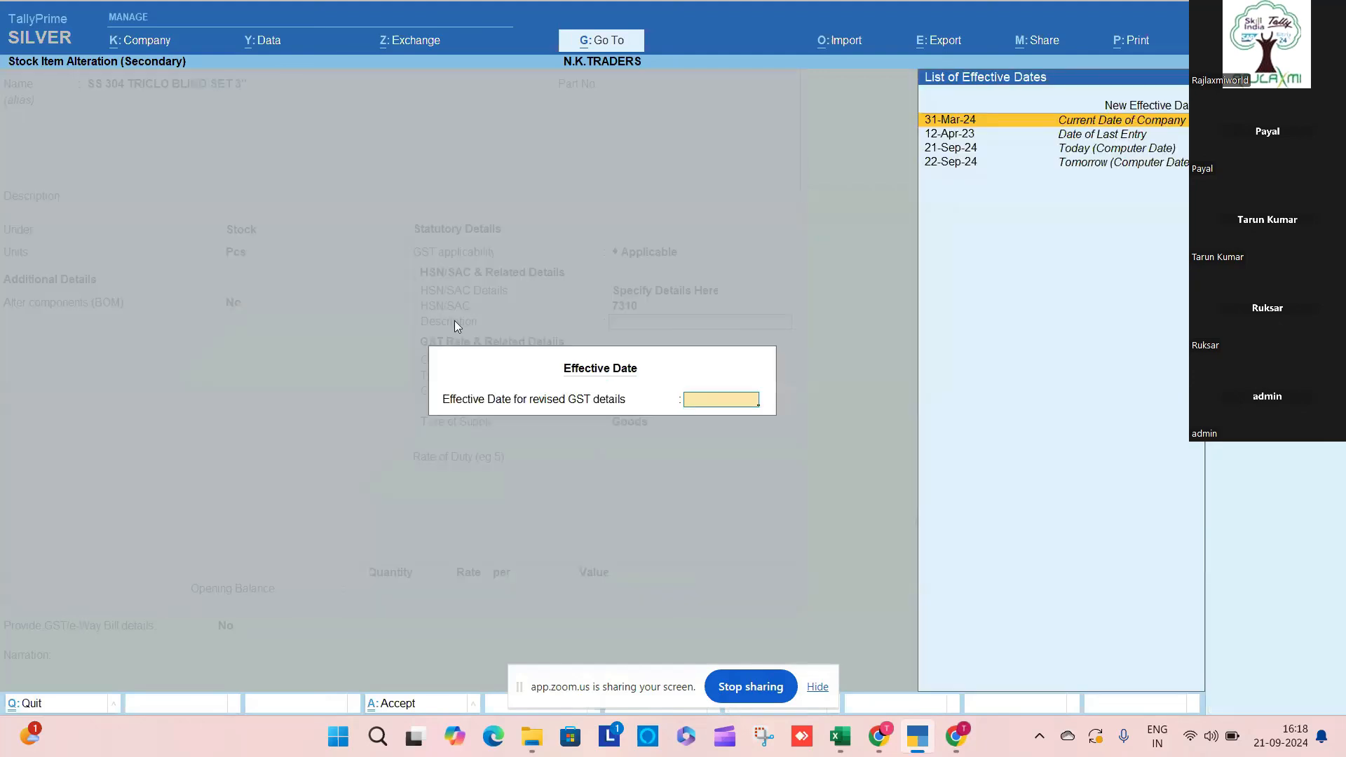
key("Return")
key("ctrl+a")
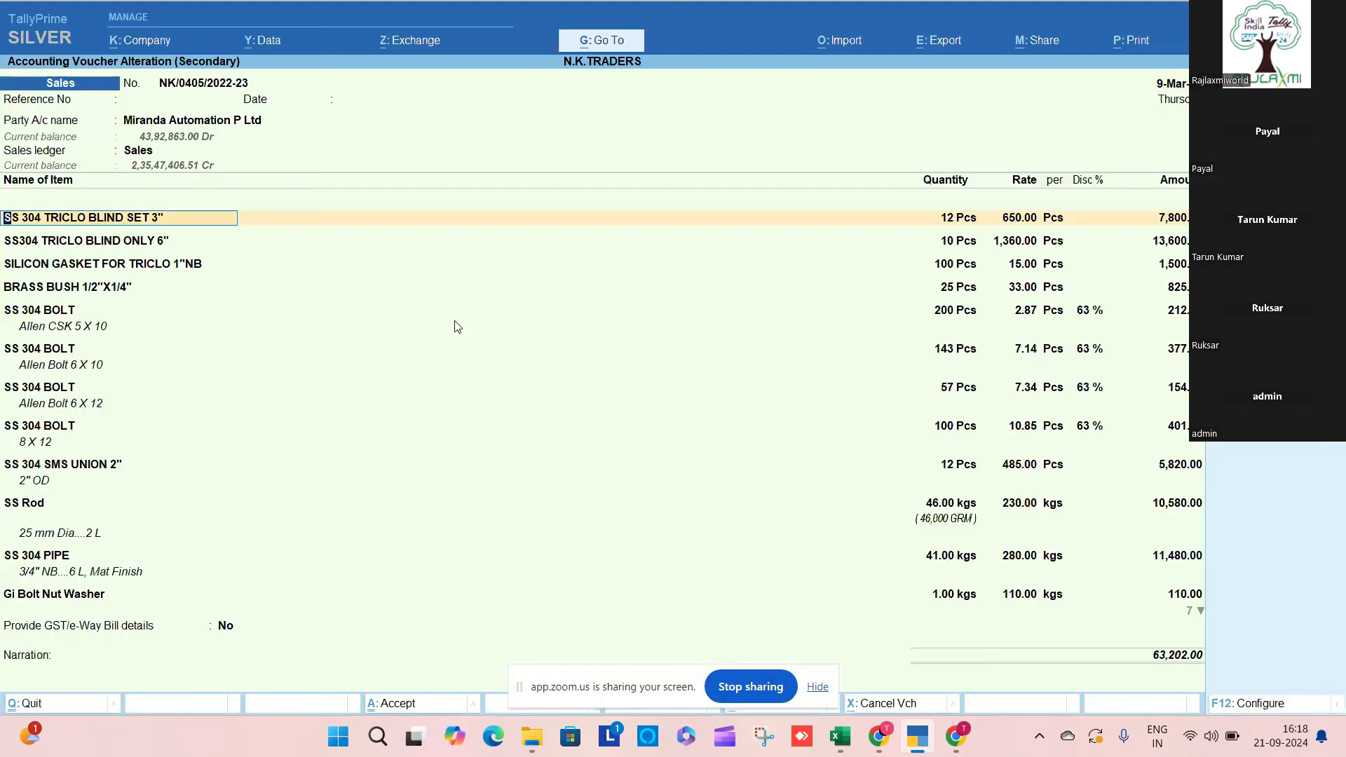
Step: Alter stock item SS 304 TRICLO BLIND SET 3" to HSN/SAC 7310 with effective date 9-Mar-23, and save it
key("Return")
key("Return")
key("Return")
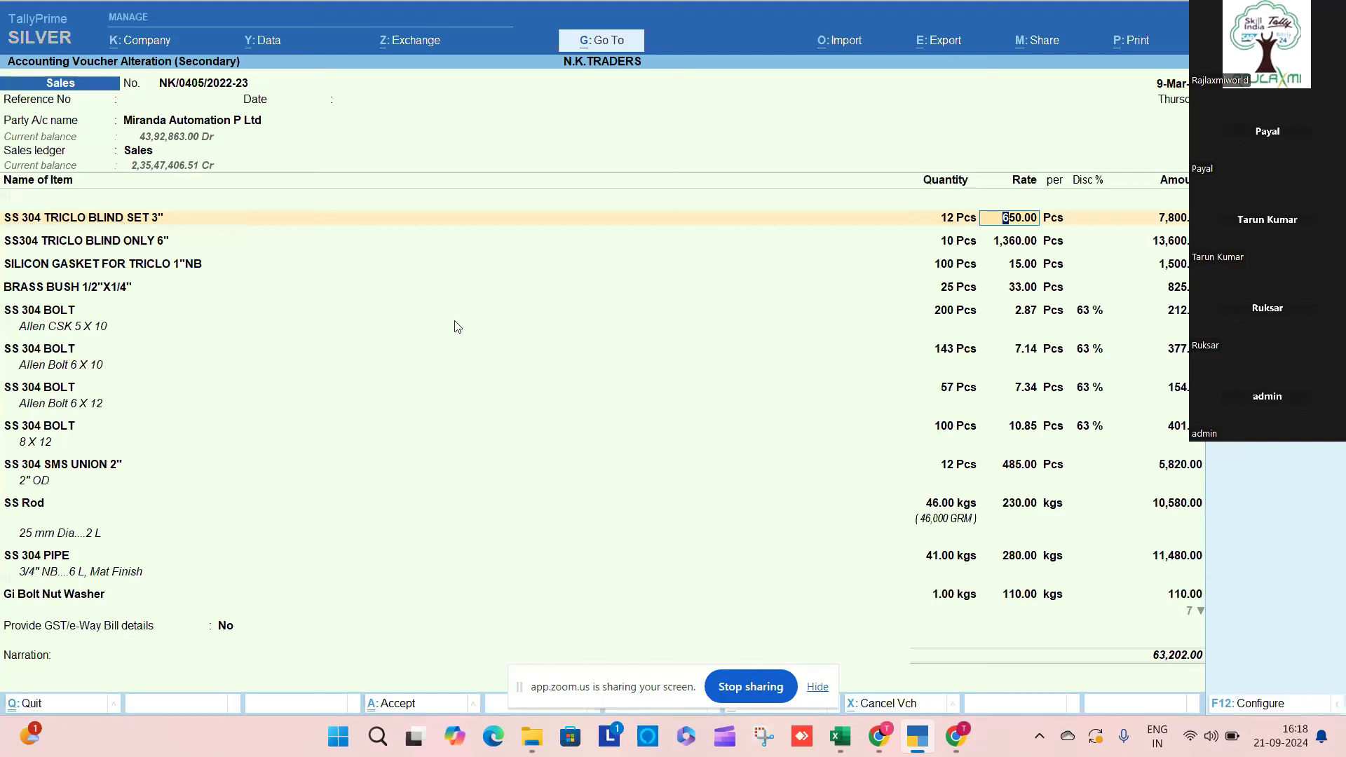
key("BackSpace")
key("BackSpace")
key("ctrl+Return")
key("Return")
key("Return")
key("Return")
key("Return")
key("Return")
key("Return")
type("10")
key("Return")
key("Return")
type("9.3.23")
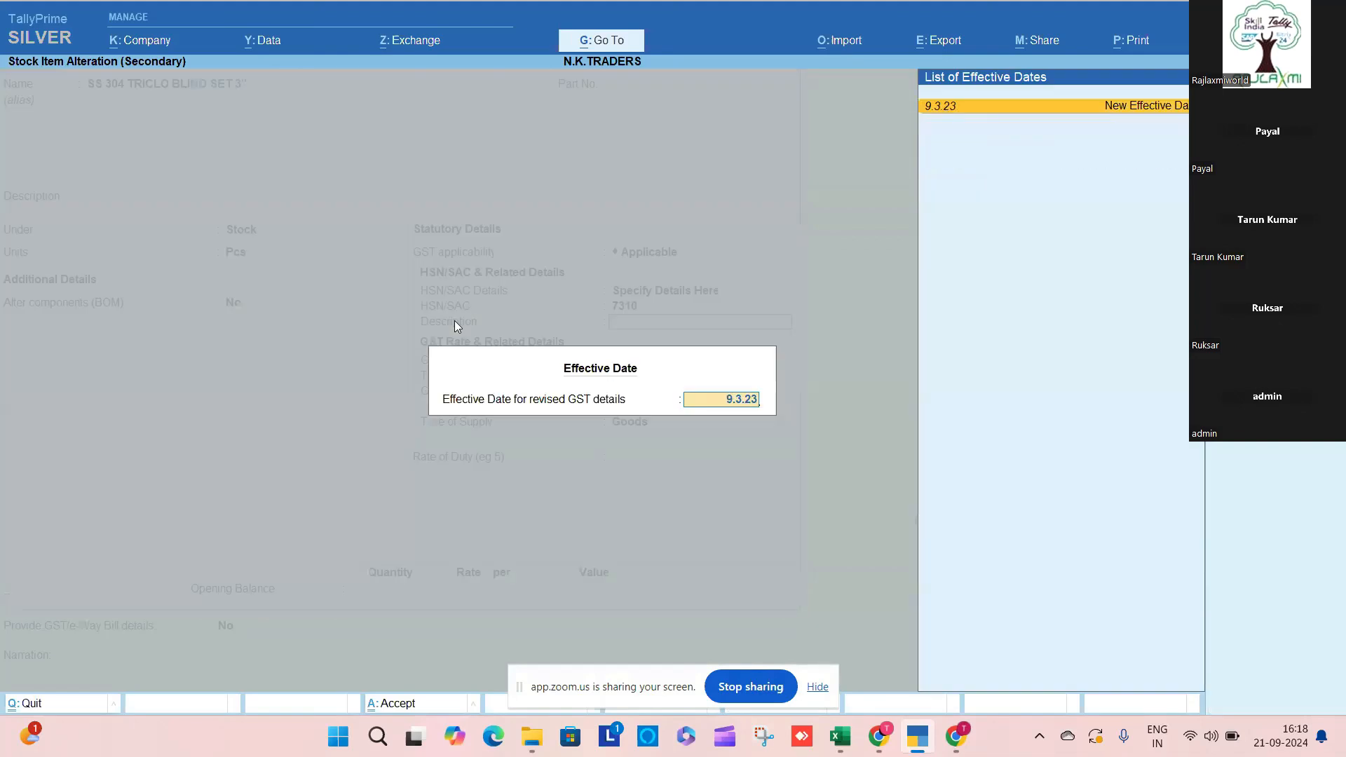
key("Return")
key("Return")
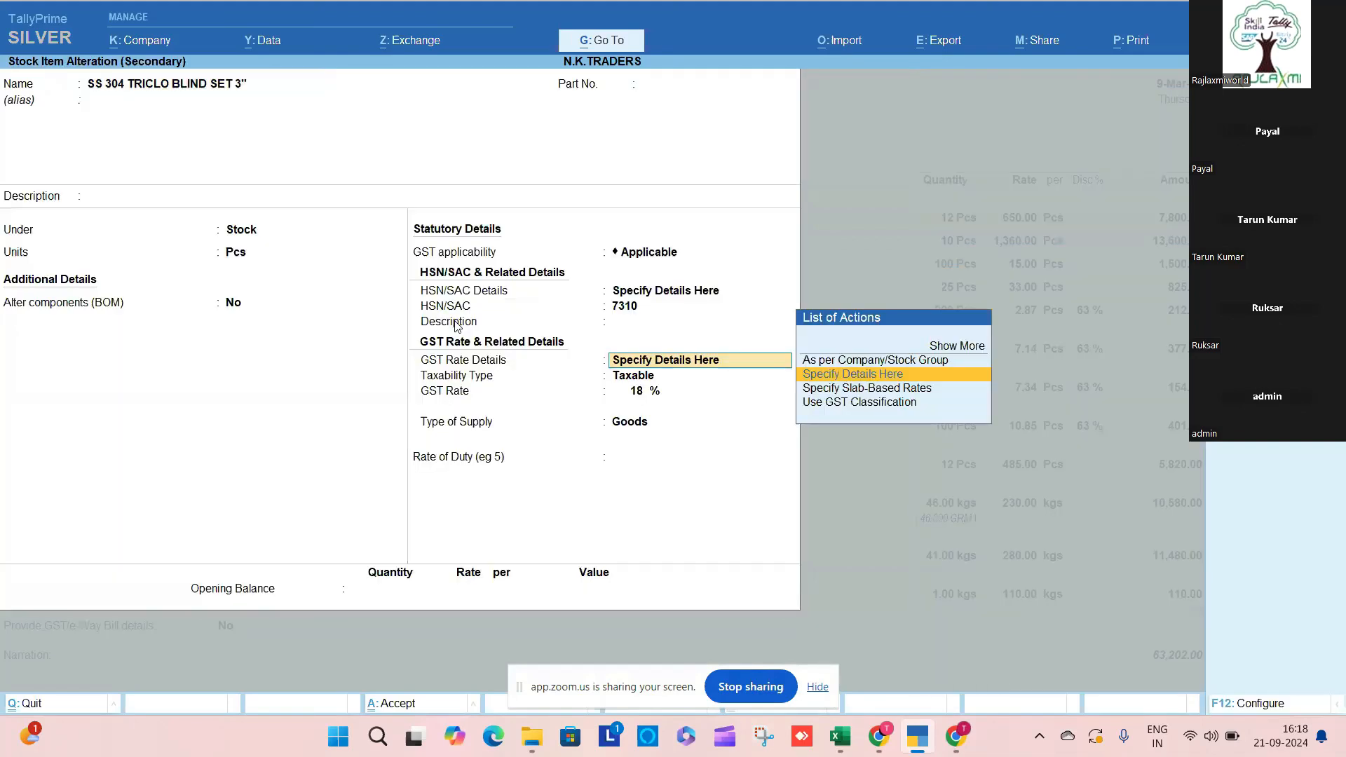
key("ctrl+a")
key("ctrl+a")
Step: Re-accept the SS 304 TRICLO BLIND SET 3" line with its revised GST details, and check the voucher's tax analysis
key("Return")
key("Return")
key("Return")
key("Return")
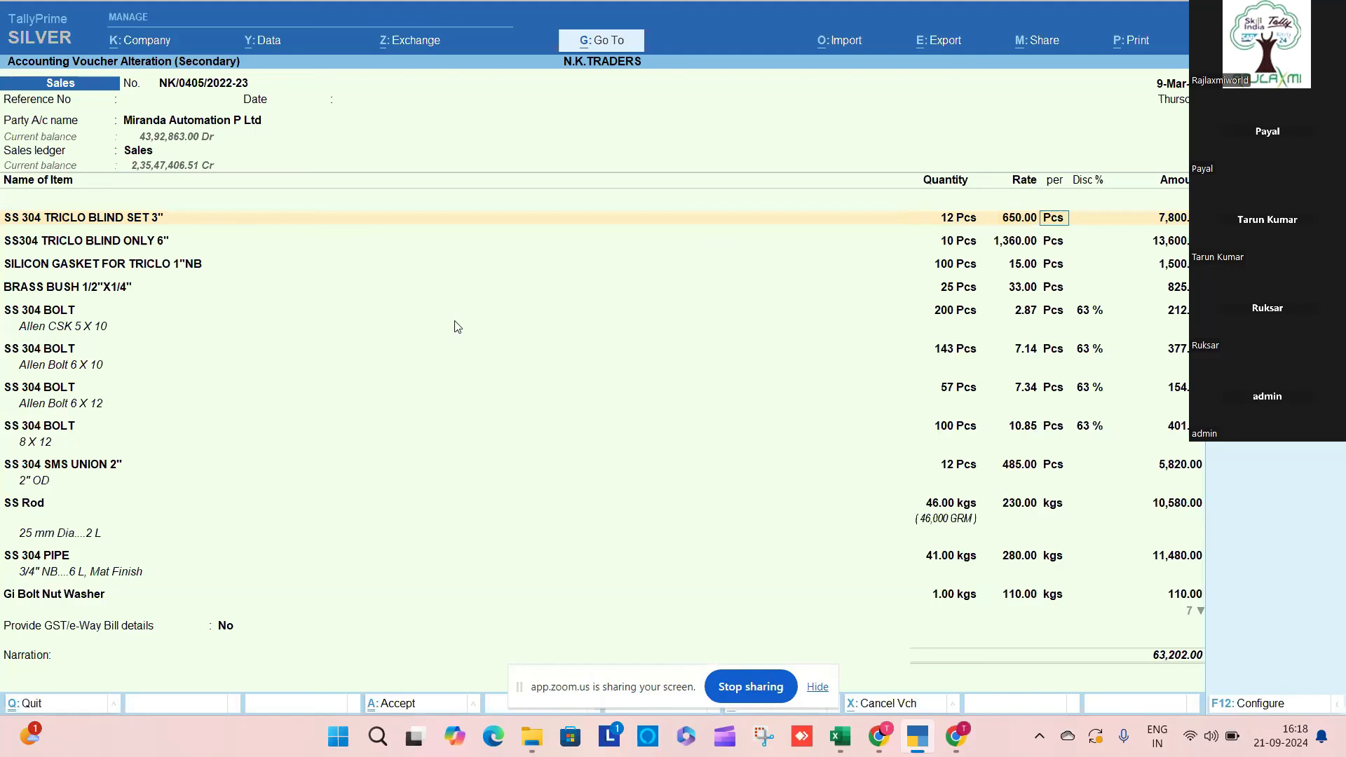
key("Return")
key("Return")
key("Return")
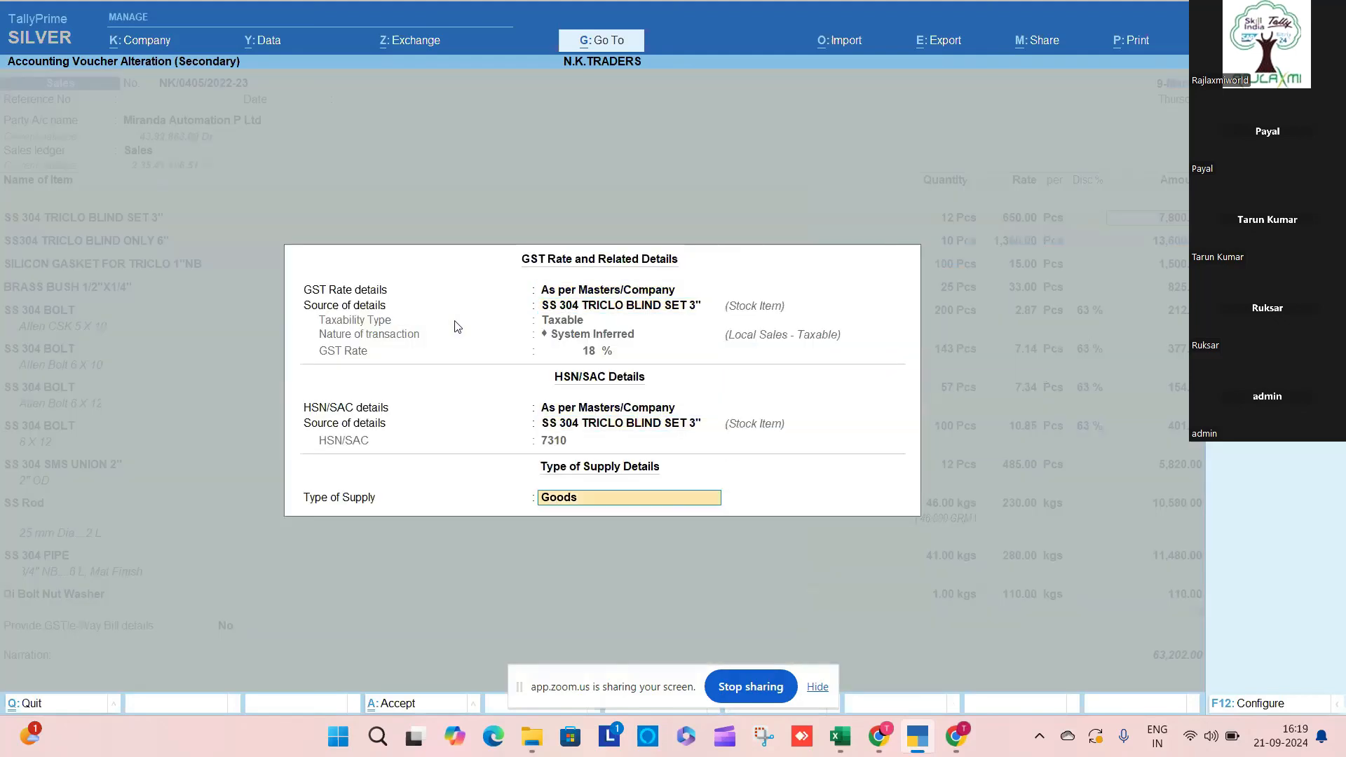
key("Return")
key("Return")
key("Return")
key("Return")
key("Return")
key("Return")
key("alt+a")
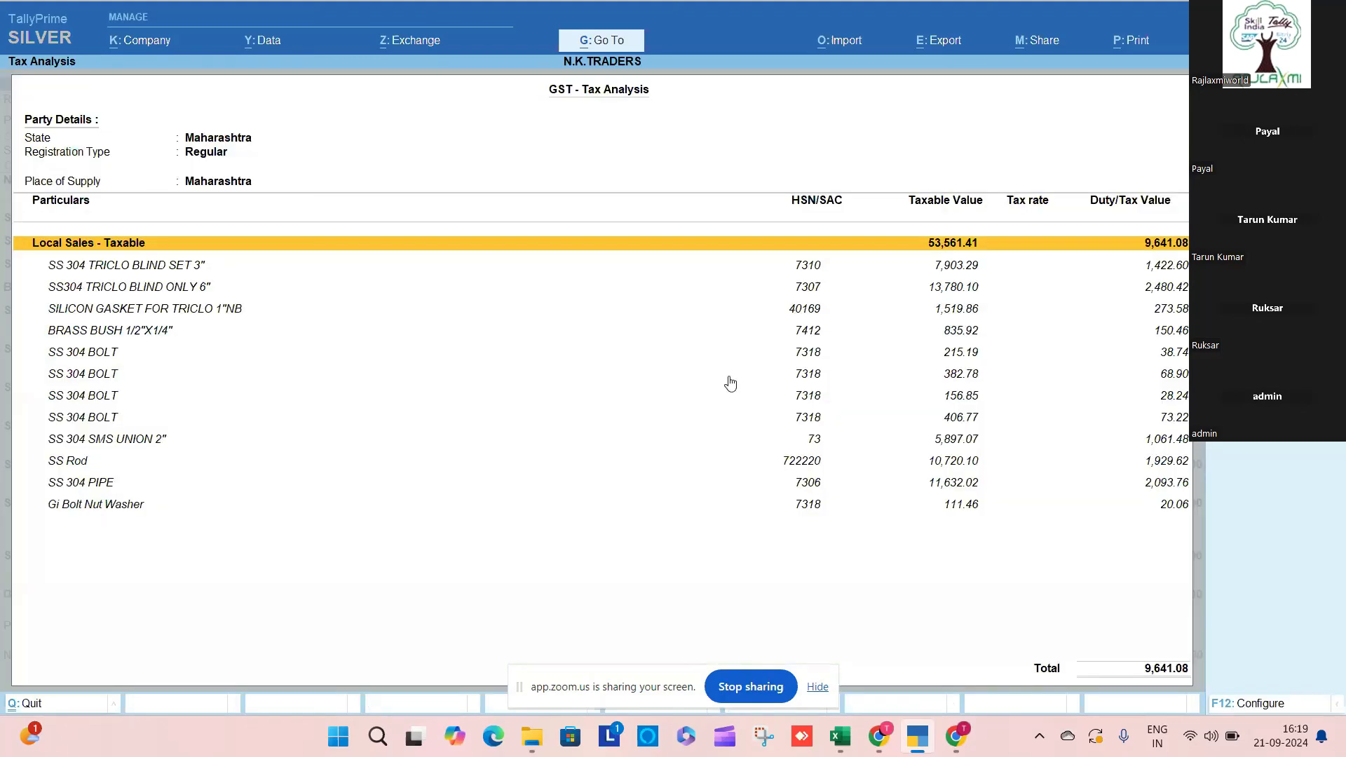
left_click(185, 307)
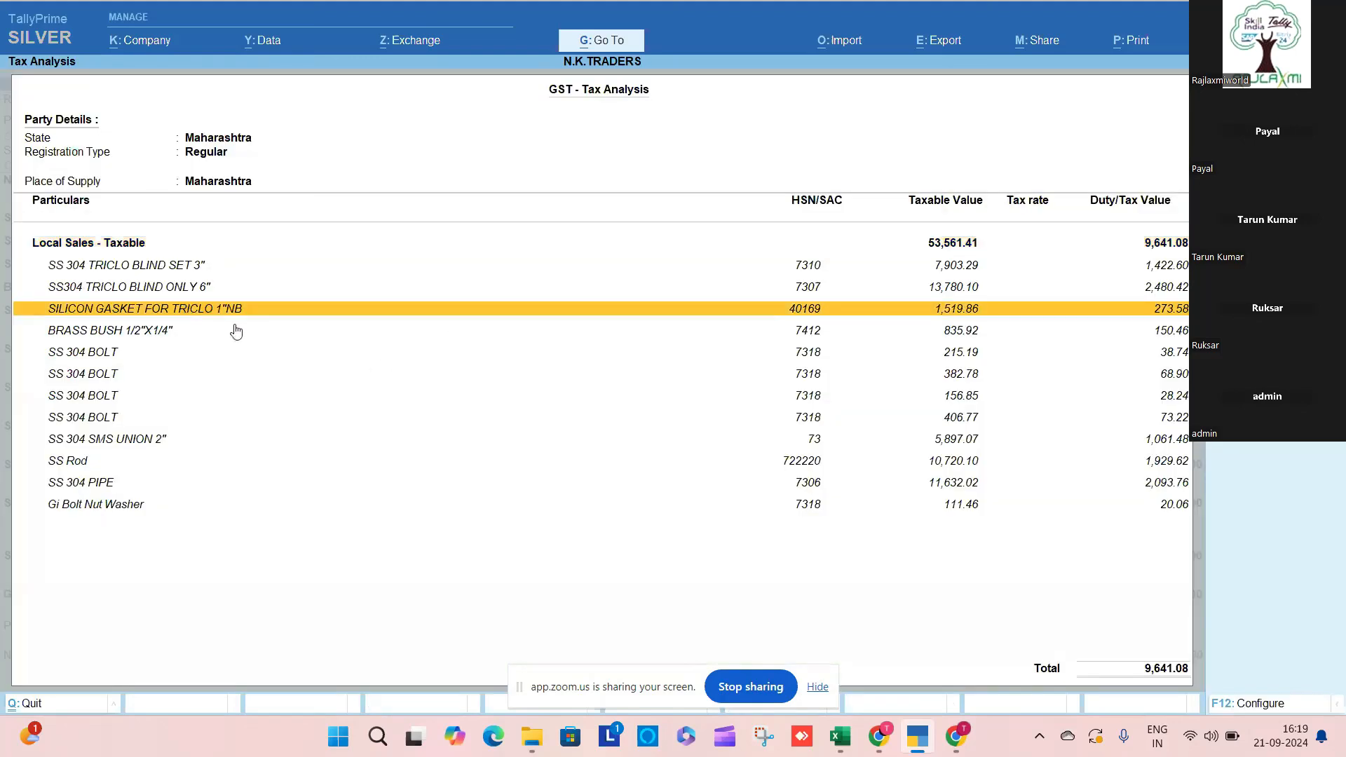
key("Escape")
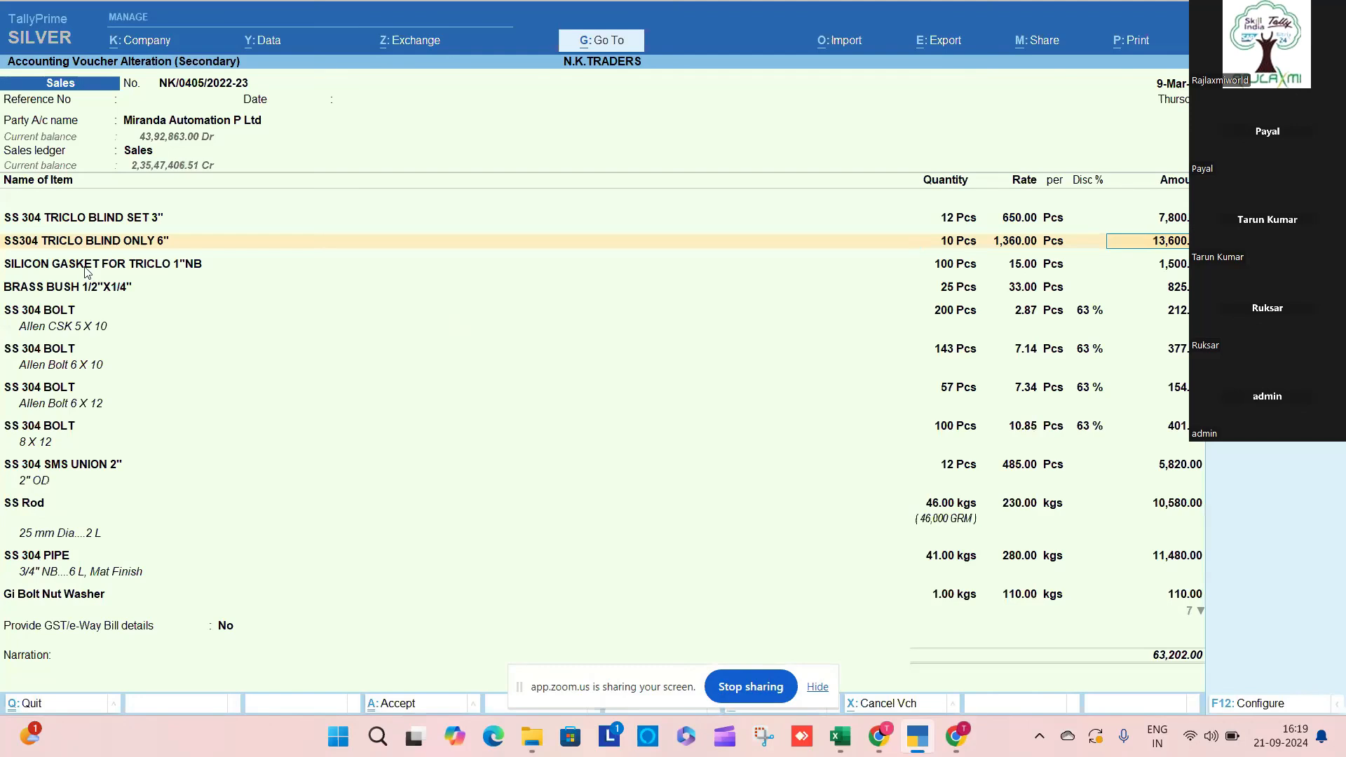
Step: Set the HSN/SAC of stock item SILICON GASKET FOR TRICLO 1"NB to 401690, with effective date 9-Mar-24
key("Return")
key("ctrl+Return")
key("Return")
key("Return")
key("Return")
key("Return")
key("Return")
key("Return")
key("Return")
key("Return")
key("Return")
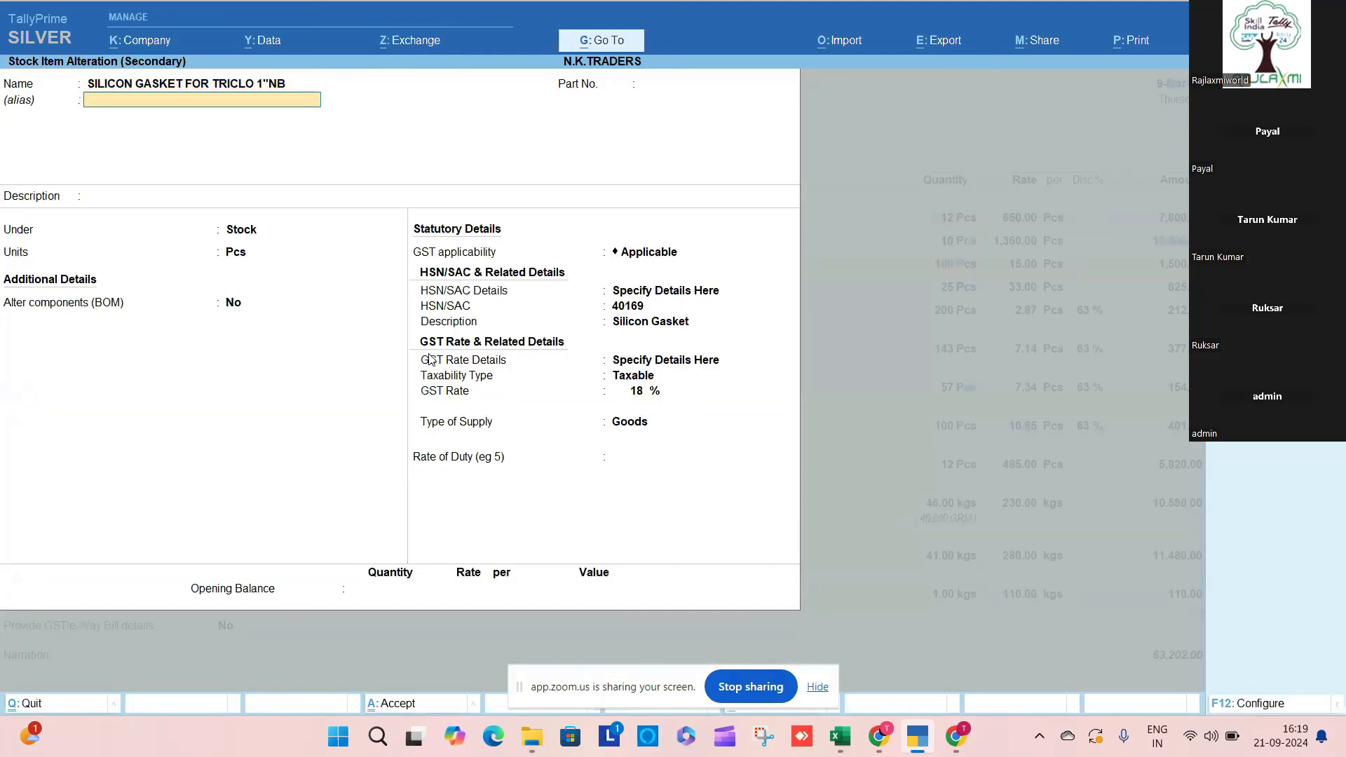
type("0")
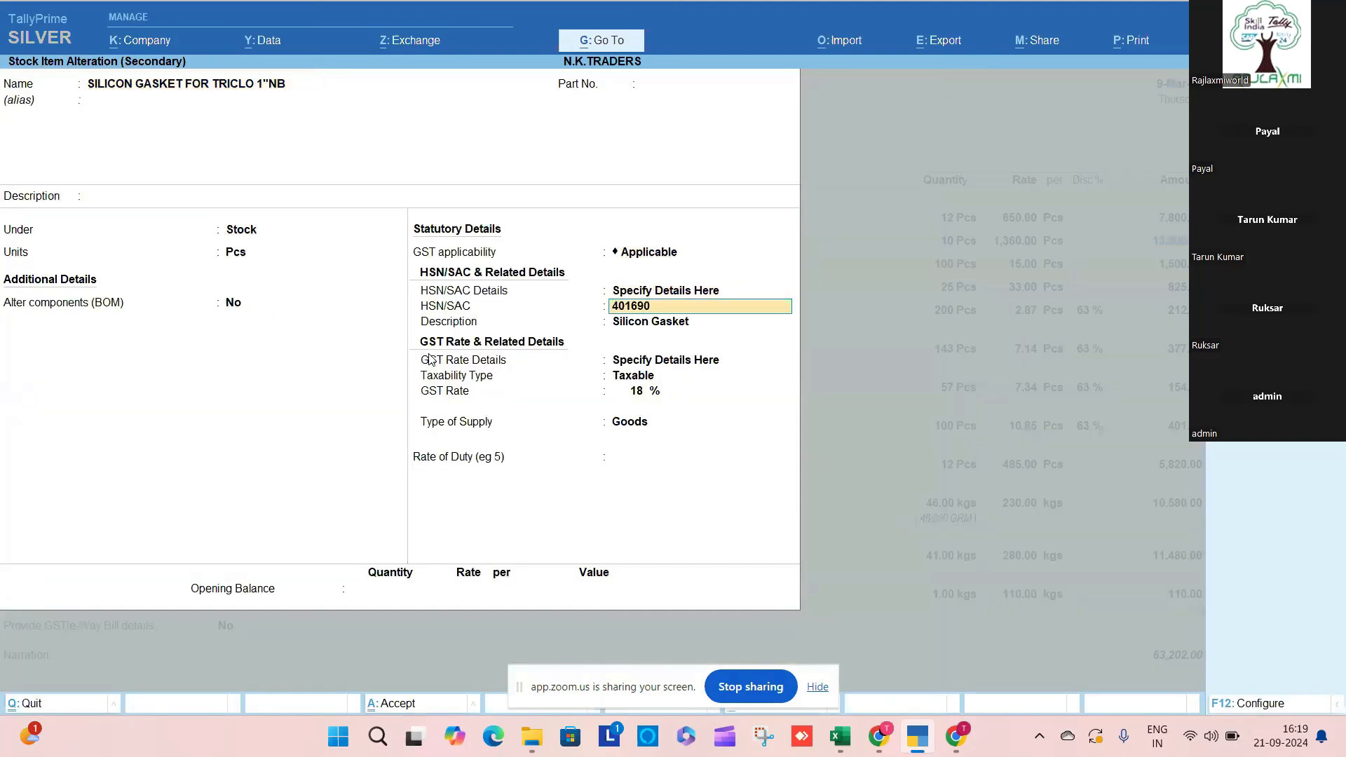
key("Return")
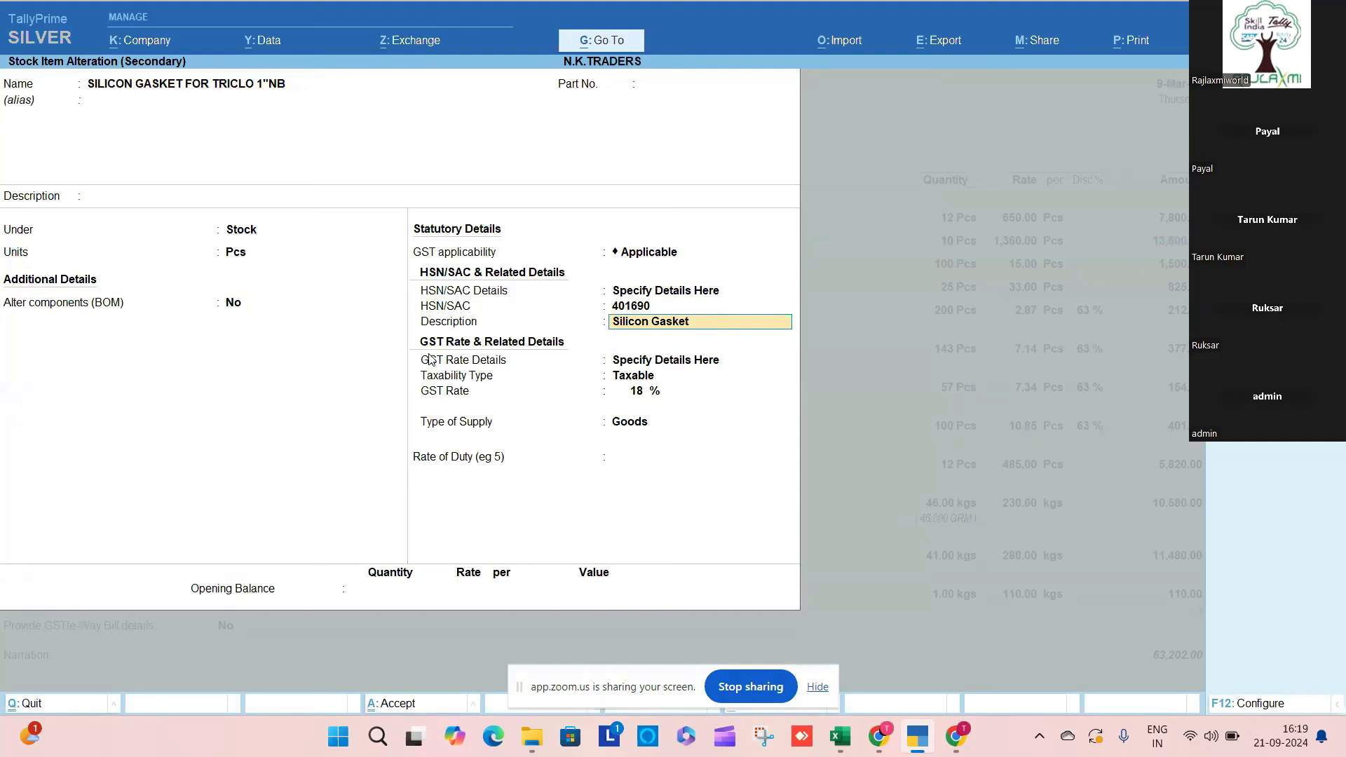
key("Return")
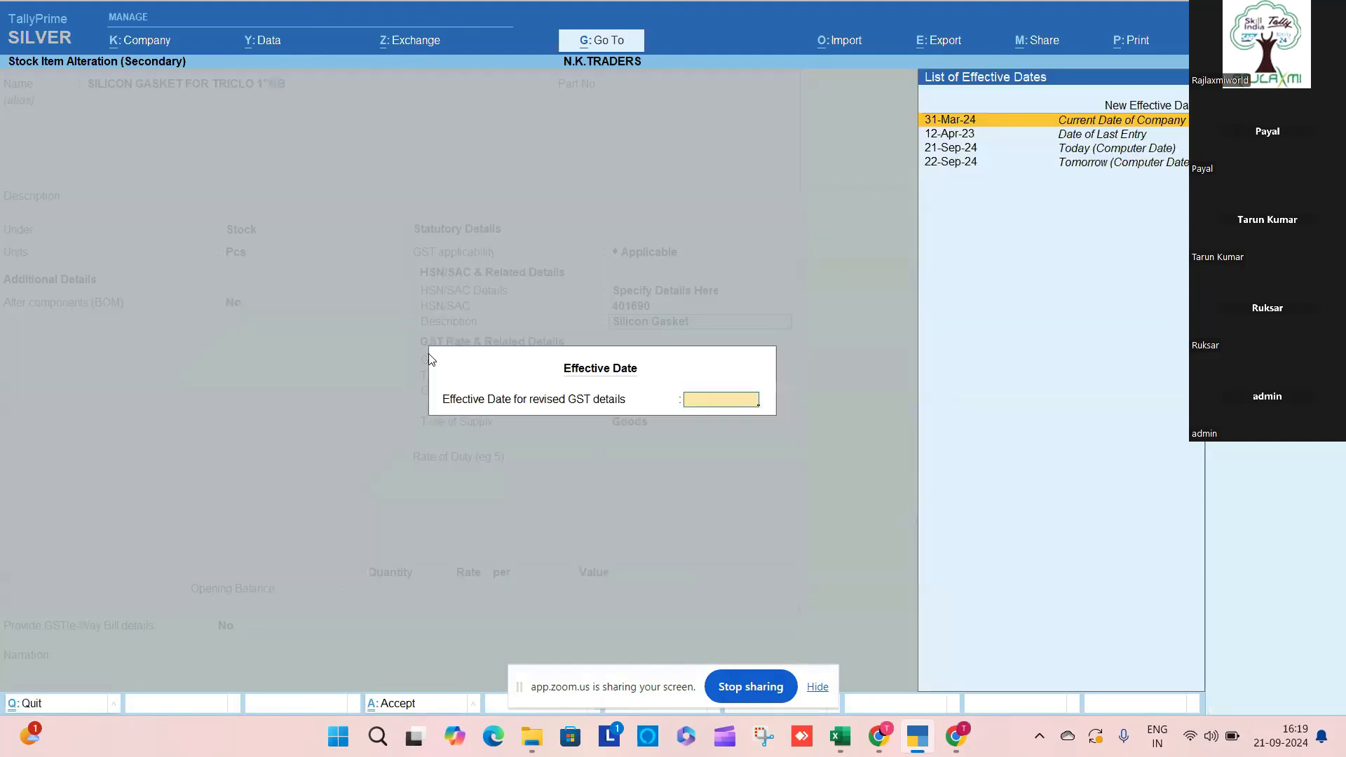
key("Up")
key("Return")
type("9.3.24")
key("Return")
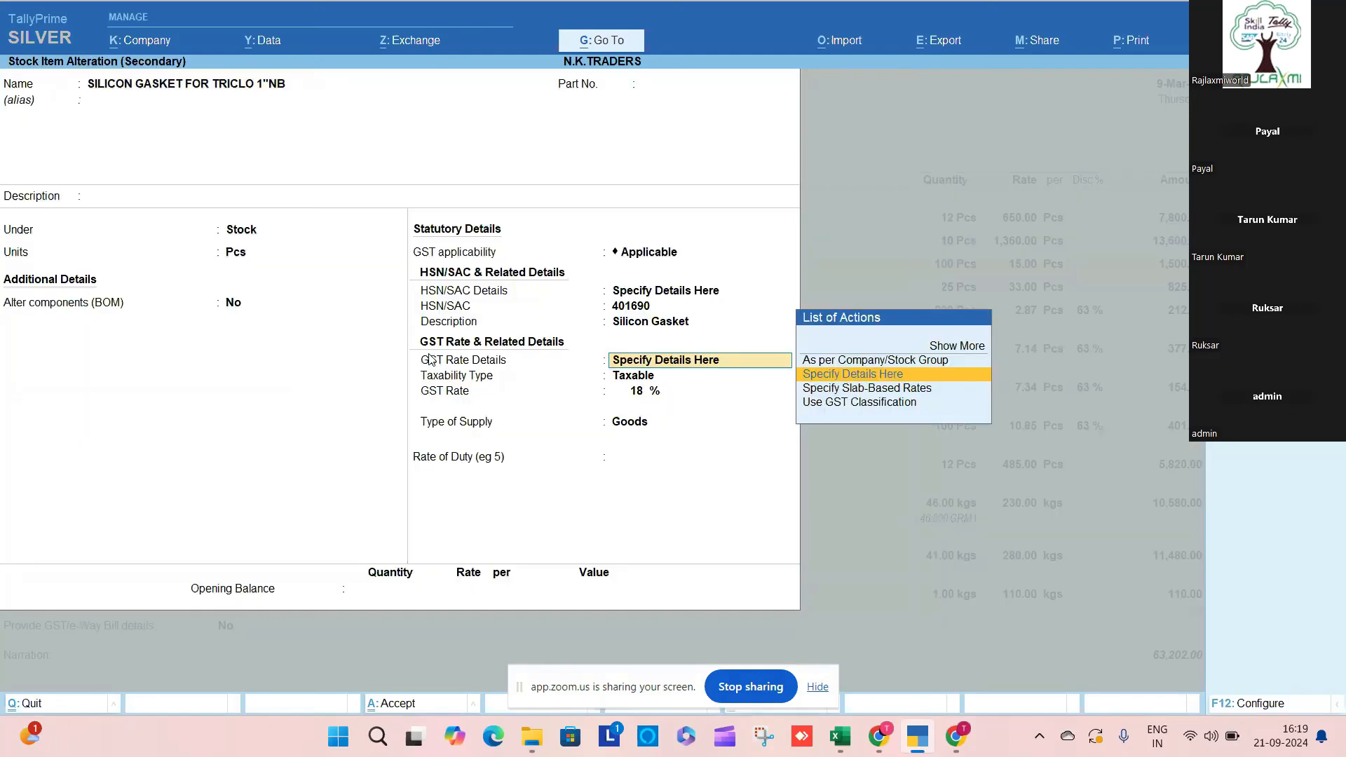
Step: Correct the 401690 entry's applicable date to 9-Mar-23 in the silicon gasket's HSN/SAC history, and save the stock item
key("Escape")
key("Return")
key("ctrl+i")
key("Up")
key("Return")
key("Down")
key("Down")
key("Down")
key("Down")
key("Down")
key("Down")
key("Down")
key("Down")
key("Down")
key("Down")
key("Down")
key("Down")
key("Down")
key("Down")
key("Down")
key("Down")
key("Down")
key("Down")
key("Down")
key("Down")
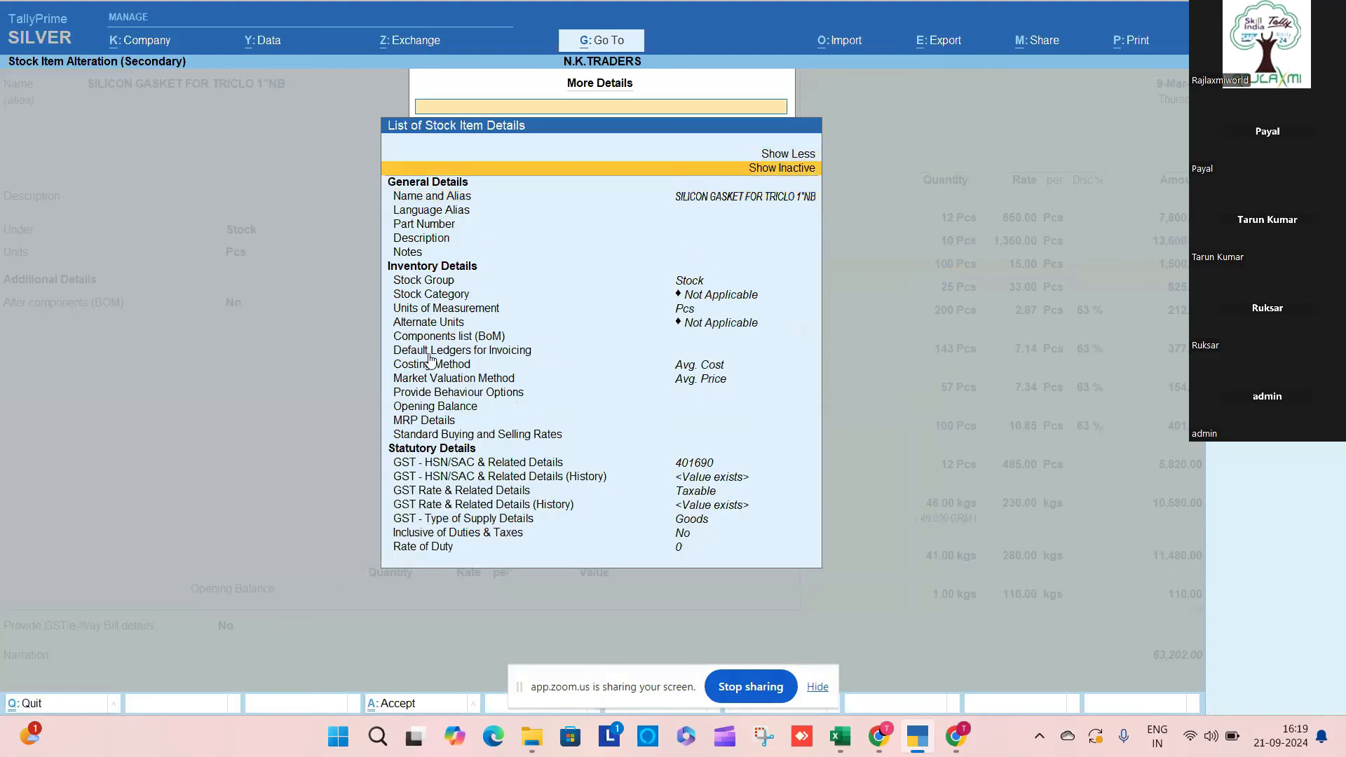
key("Return")
key("Down")
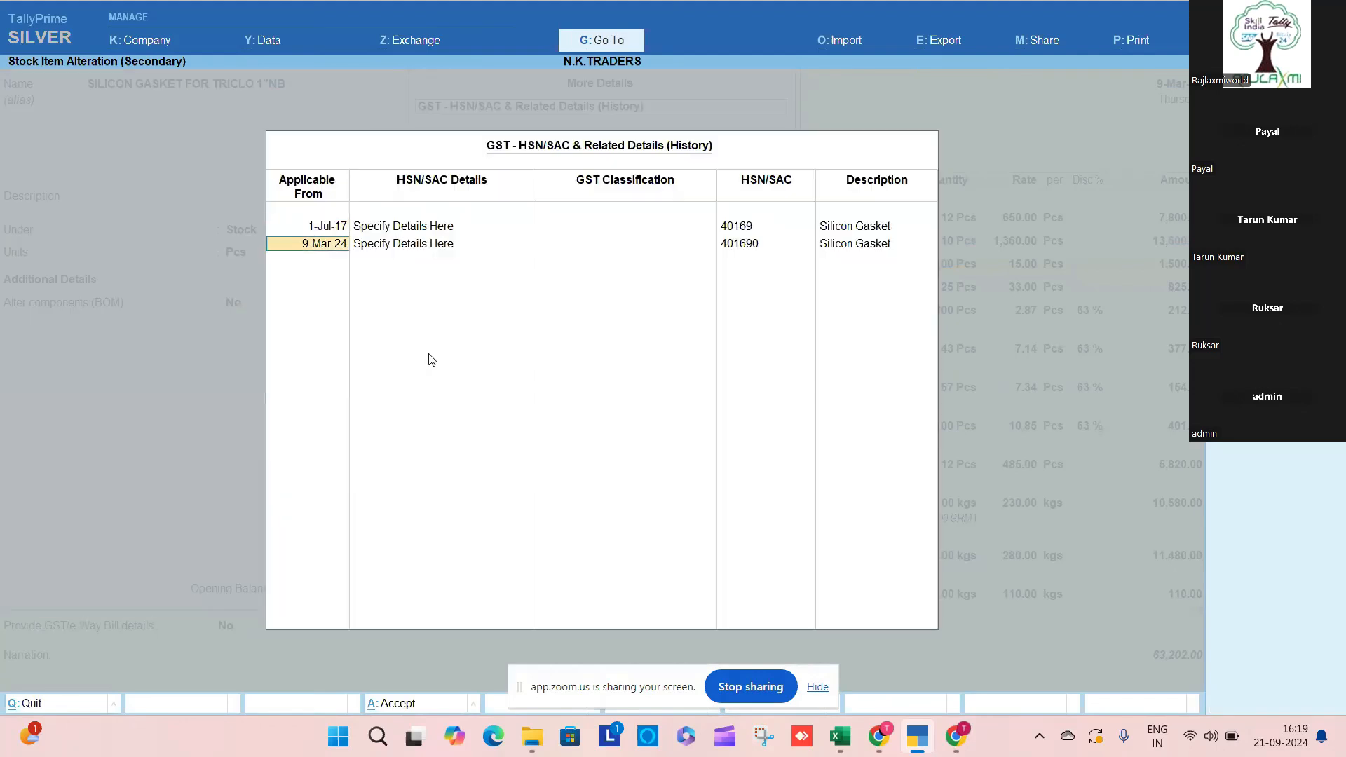
key("Return")
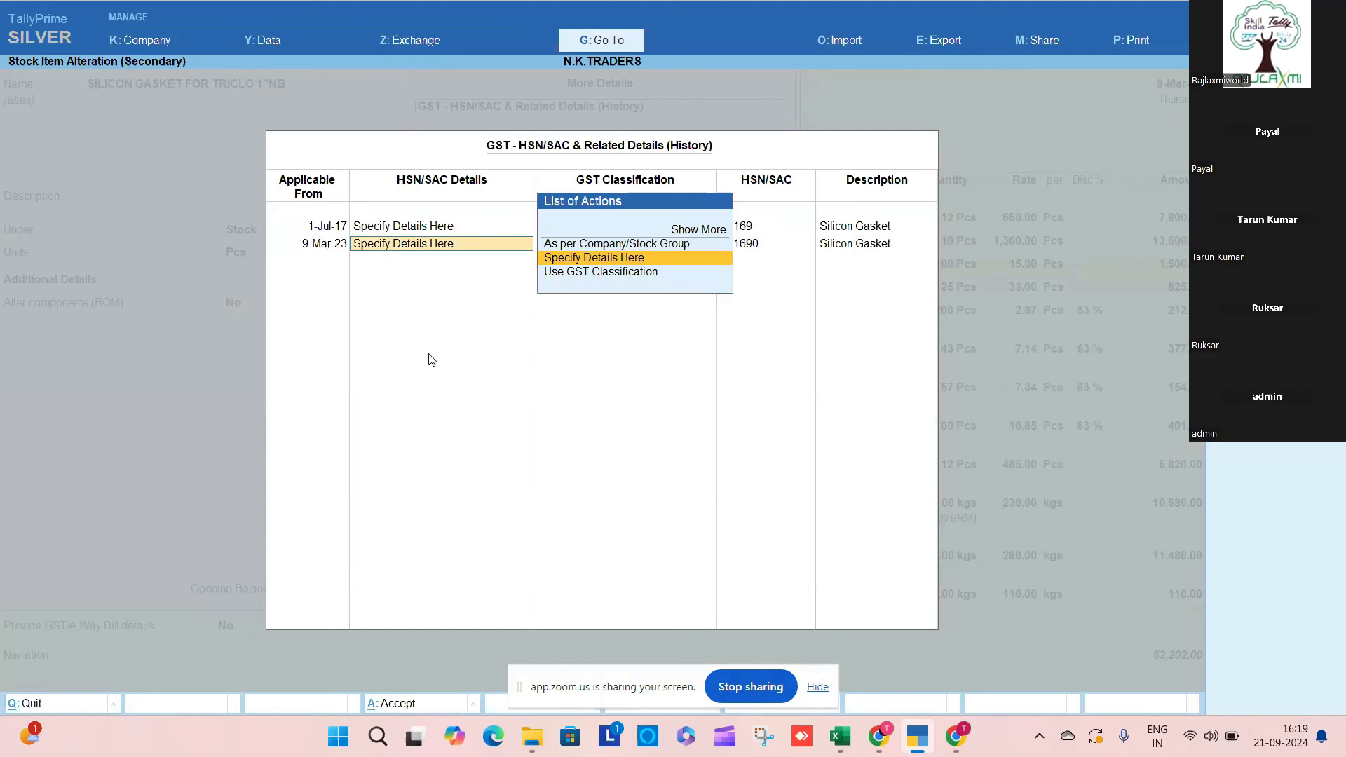
key("Escape")
key("ctrl")
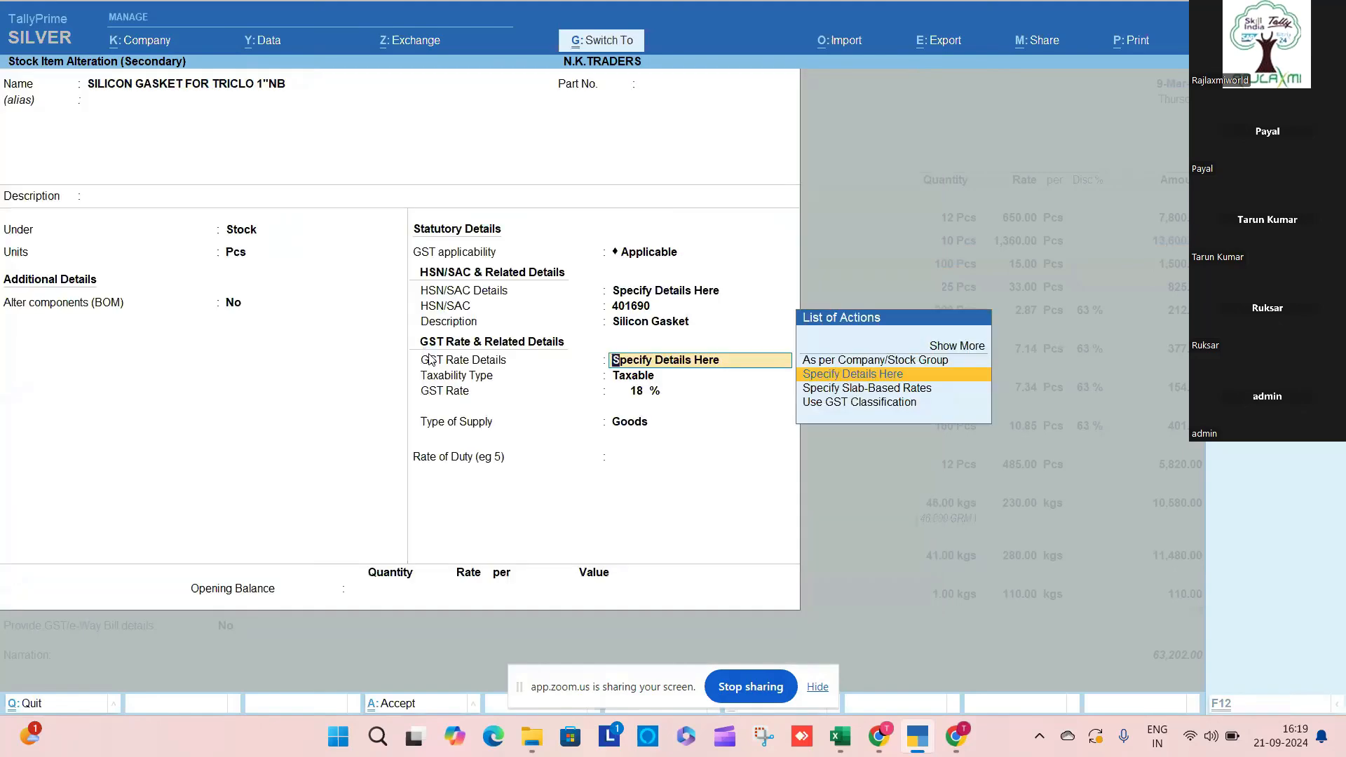
key("ctrl+a")
Step: Step through the silicon gasket line and check the items' HSN/SAC codes in the voucher's tax analysis
key("Return")
key("Return")
key("Return")
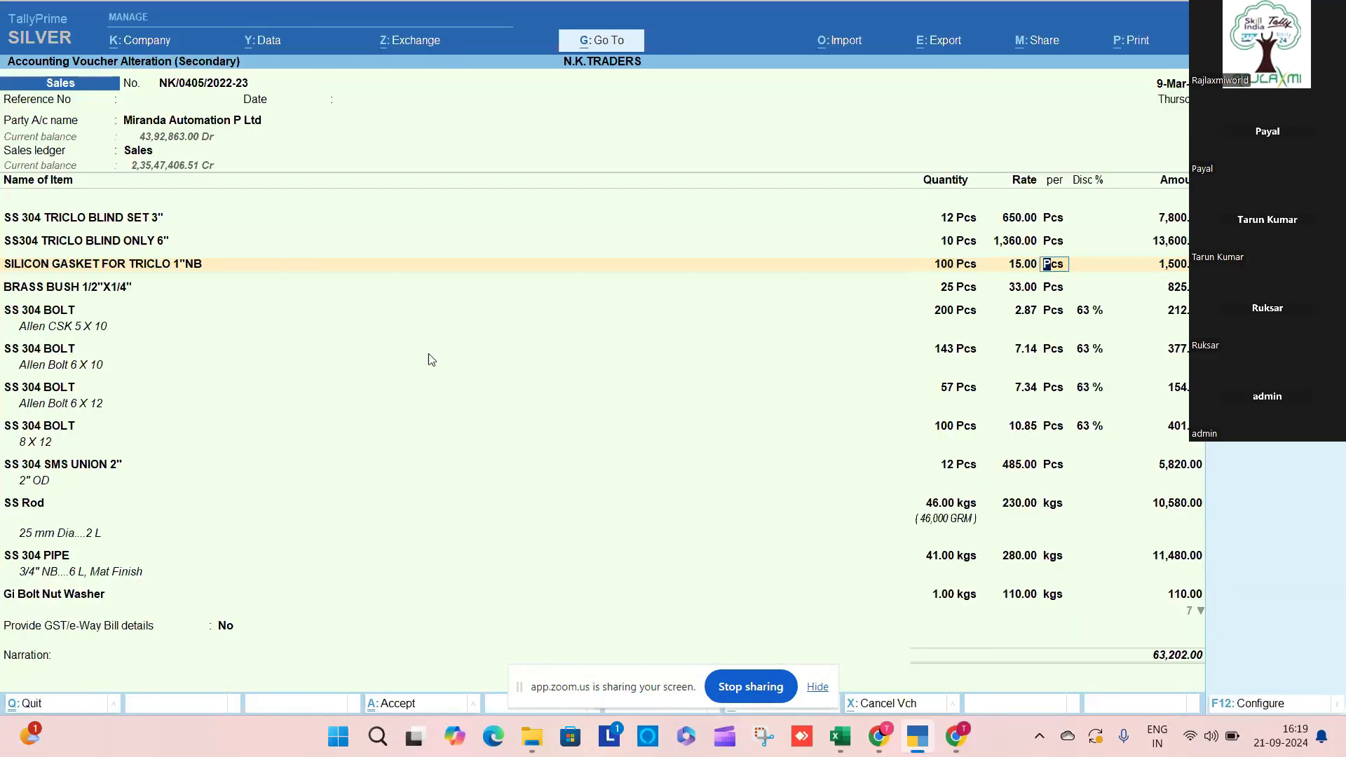
key("alt+a")
key("Down")
key("Down")
key("Down")
key("Down")
key("Down")
key("Down")
key("Down")
key("Down")
key("Down")
key("Down")
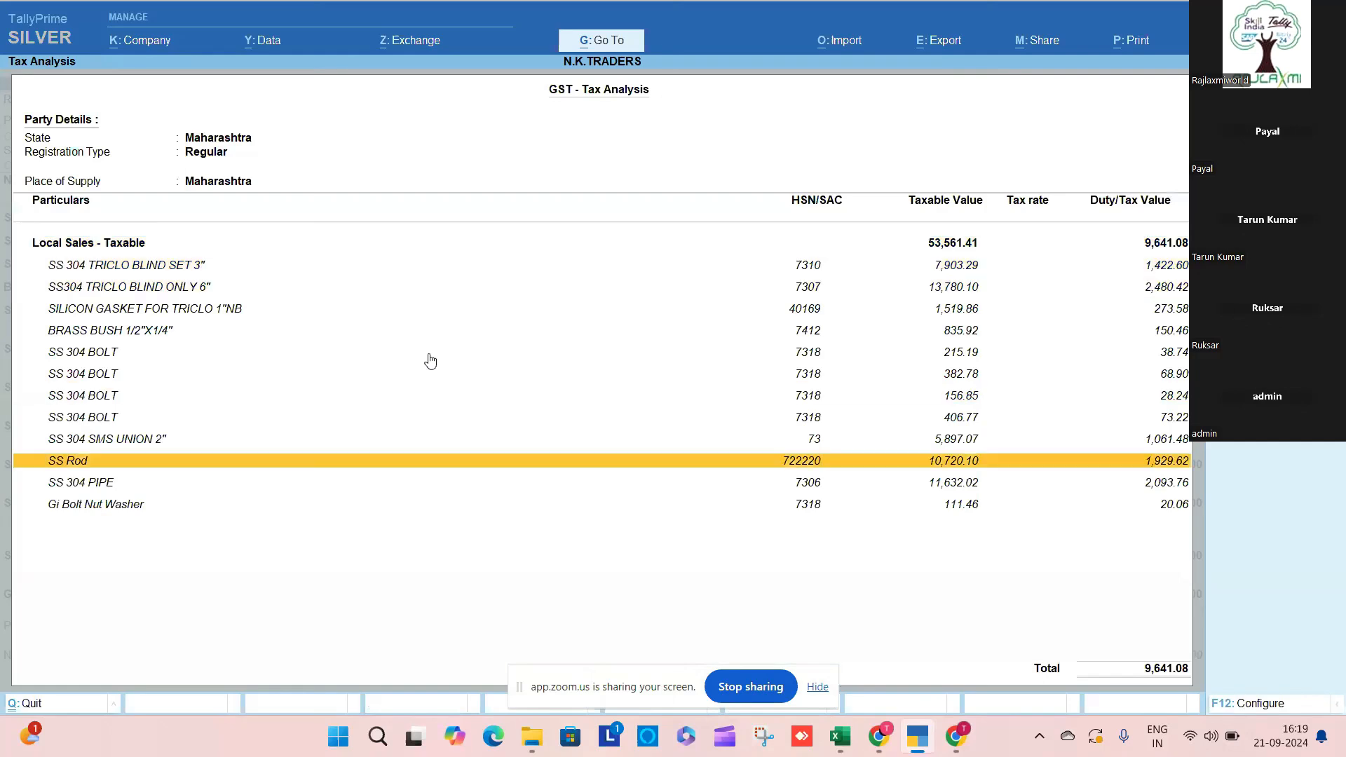
key("Up")
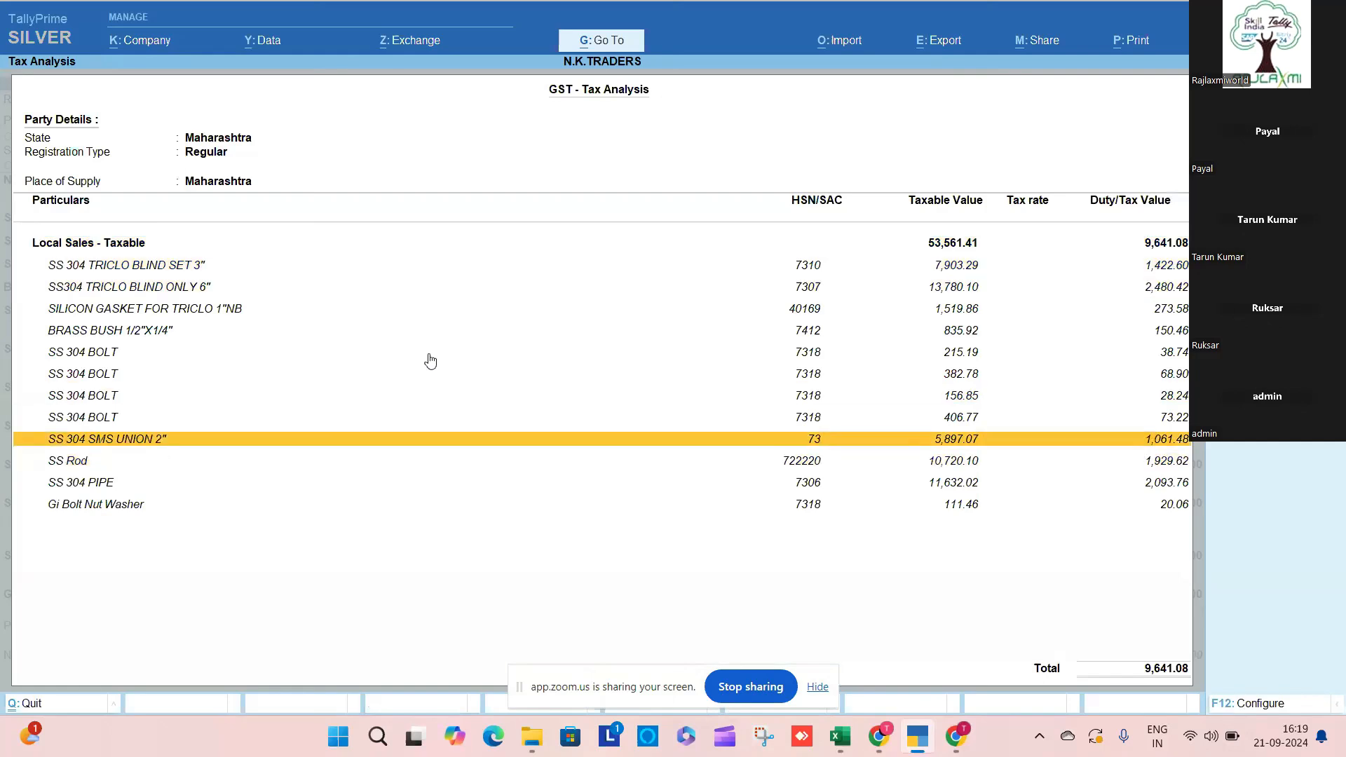
key("Escape")
Step: Set the HSN/SAC of stock item SS 304 SMS UNION 2" to 7310, with effective date 9-Mar-24
left_click(89, 470)
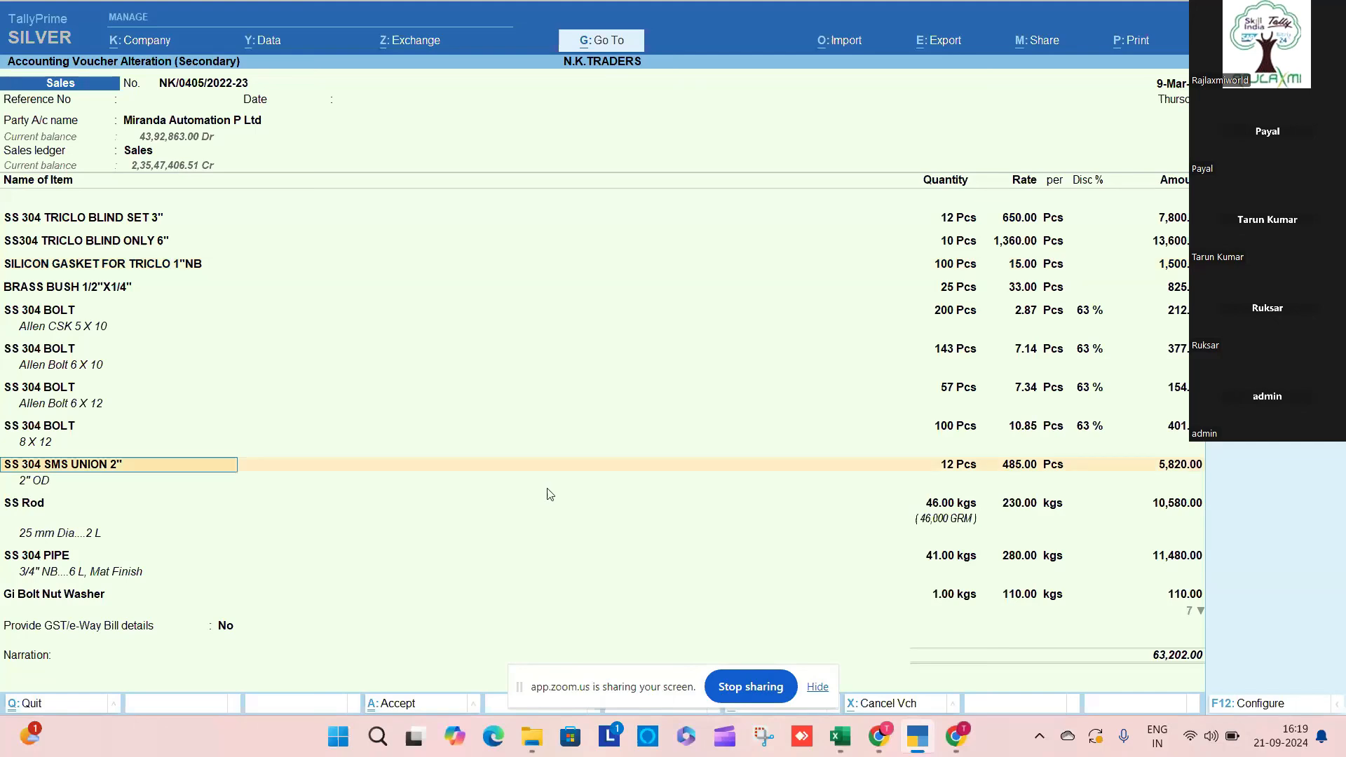
key("ctrl+Return")
key("Return")
key("Return")
key("Return")
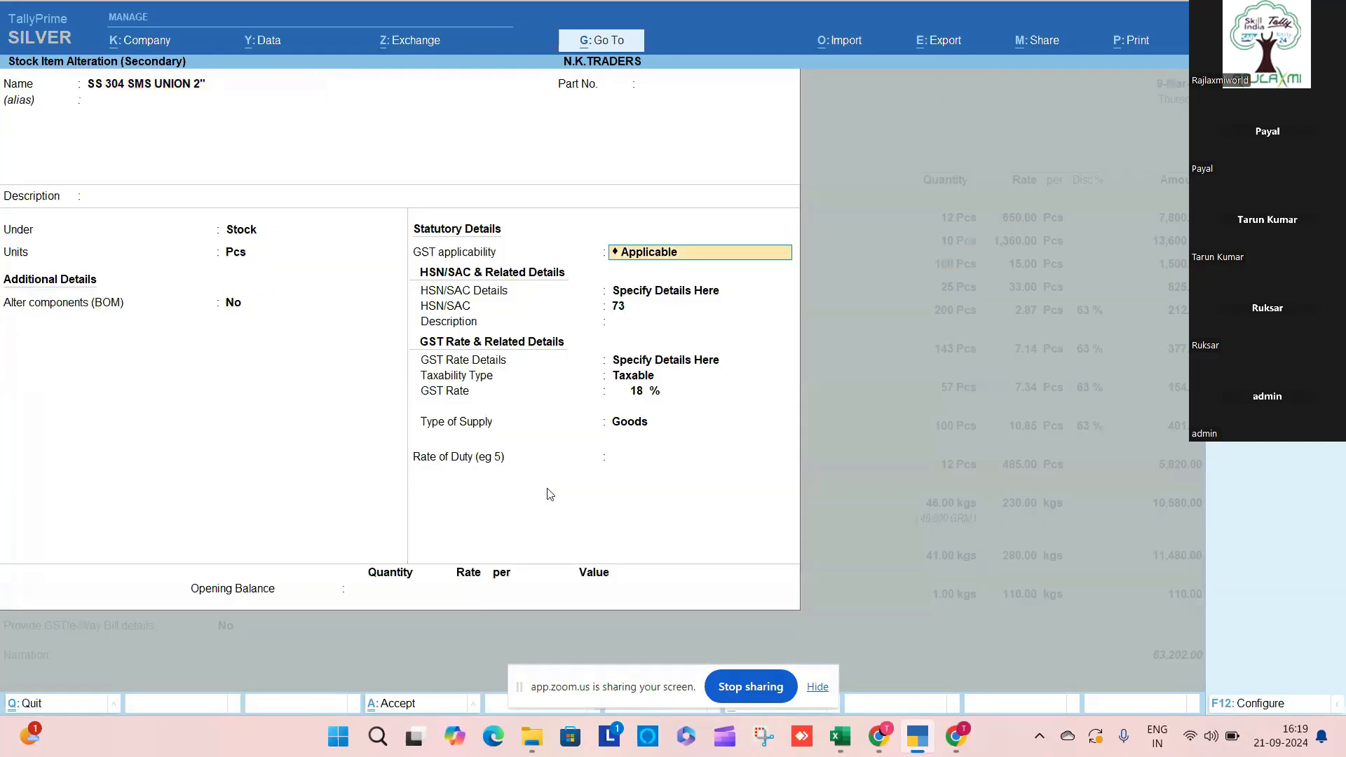
key("Return")
key("Return")
type("10")
key("Return")
key("Return")
key("Up")
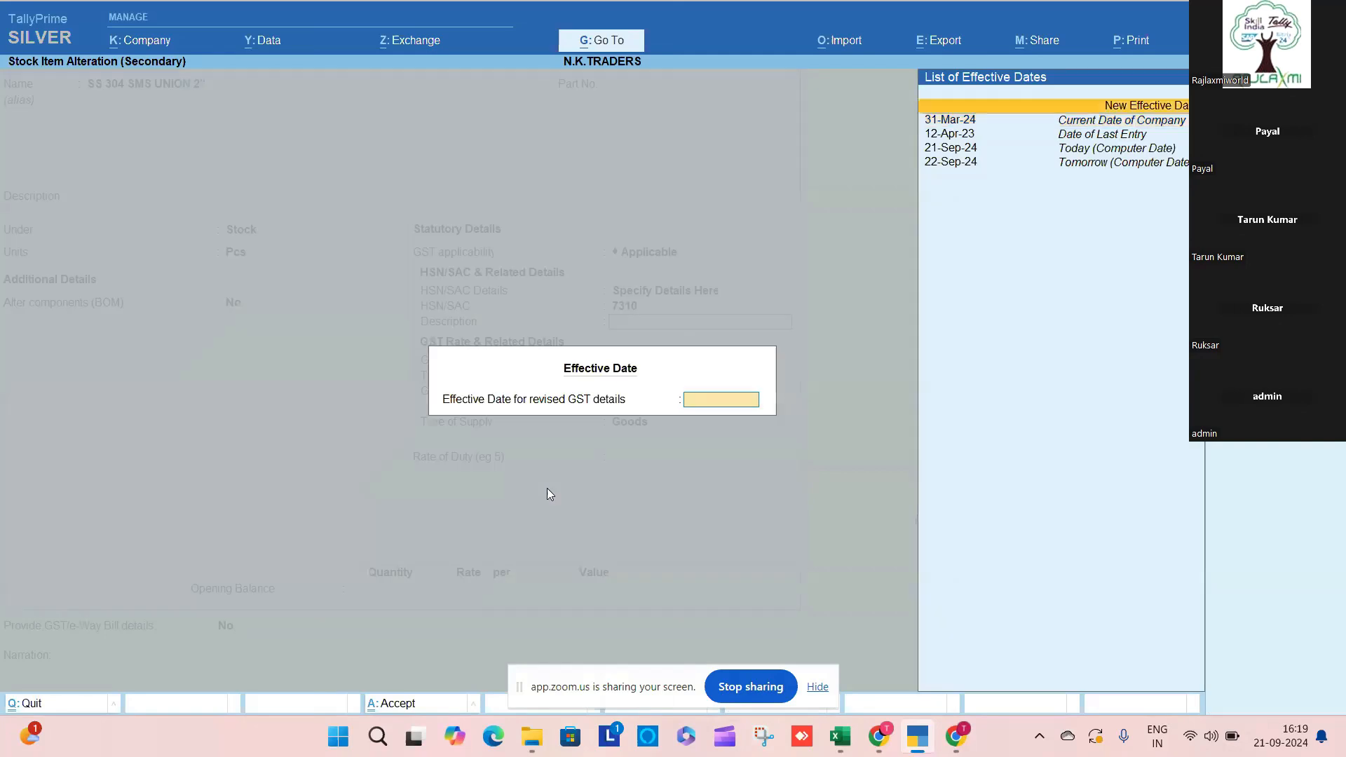
key("Return")
type("9.3.24")
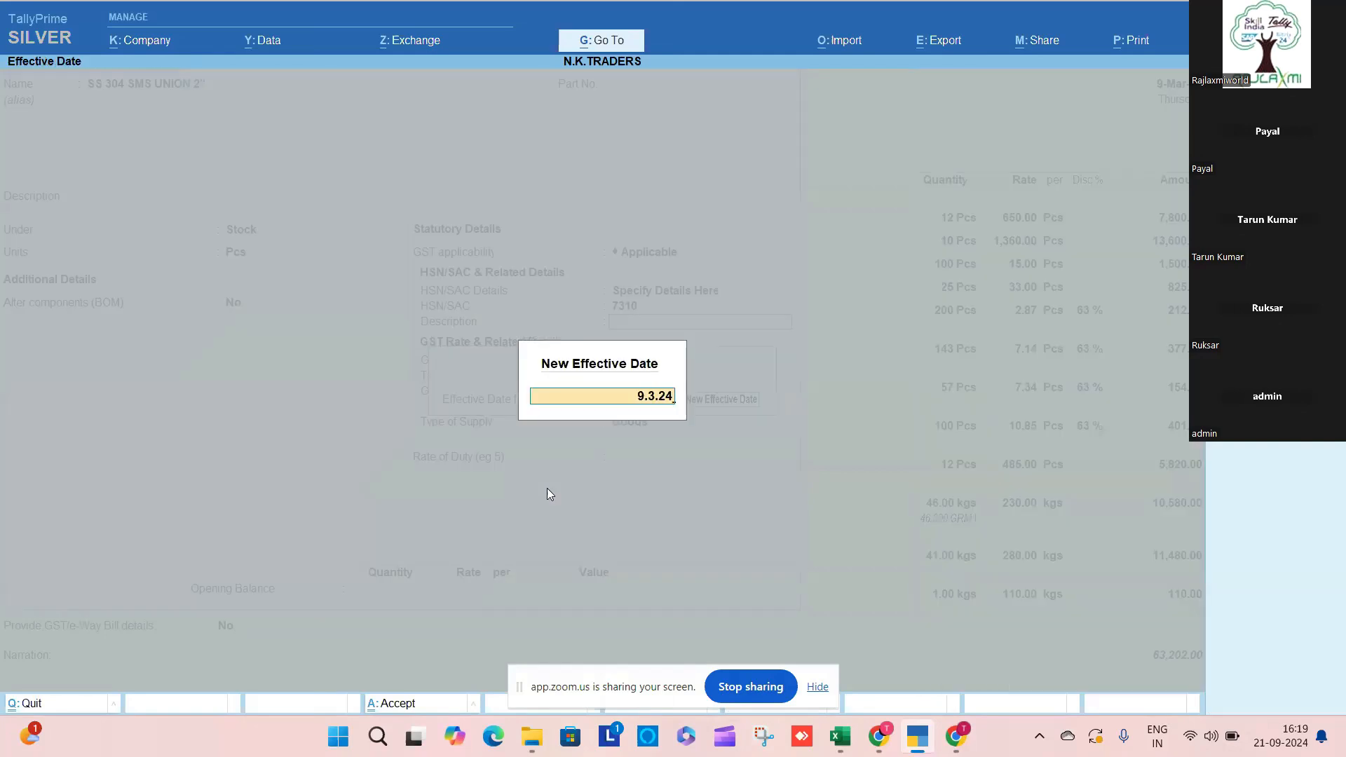
key("Return")
Step: Correct the 7310 entry's applicable date to 9-Mar-23 in the HSN/SAC history of SS 304 SMS UNION 2"
key("ctrl+i")
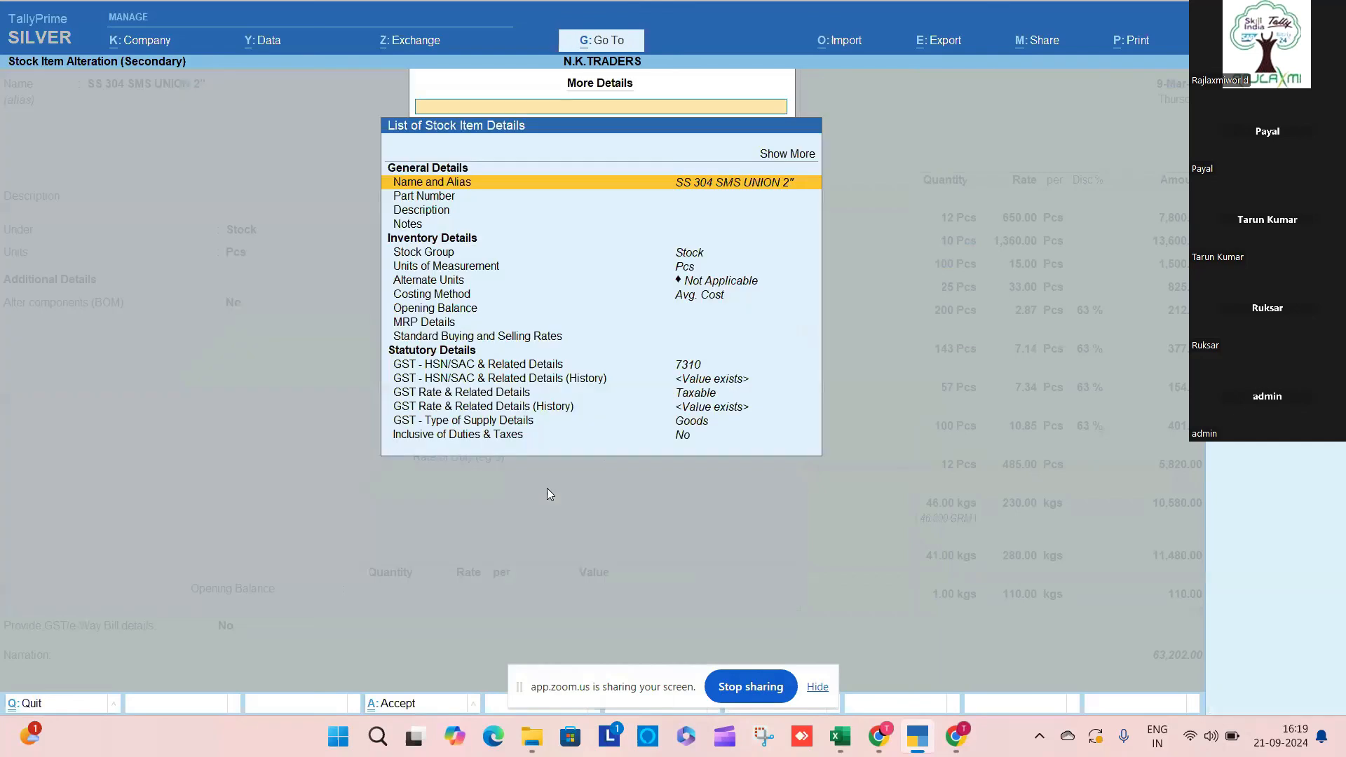
key("Up")
key("Return")
key("Down")
key("Down")
key("Down")
key("Down")
key("Down")
key("Down")
key("Down")
key("Down")
key("Down")
key("Down")
key("Down")
key("Down")
key("Down")
key("Down")
key("Down")
key("Down")
key("Down")
key("Down")
key("Down")
key("Down")
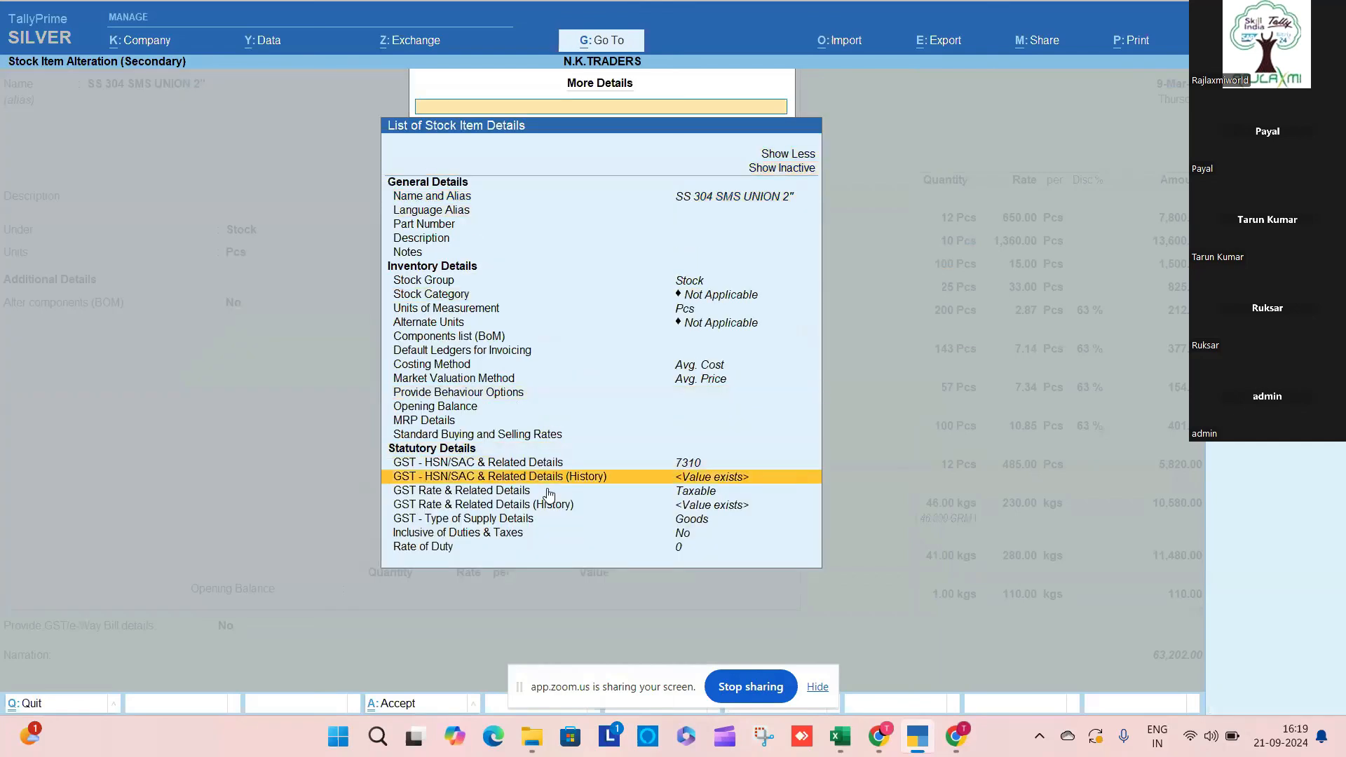
key("Return")
key("BackSpace")
type("3")
key("Return")
key("ctrl+a")
Step: Save the SS 304 SMS UNION 2" item and the sales voucher, declining to send the voucher details for e-Way Bill generation
key("ctrl+a")
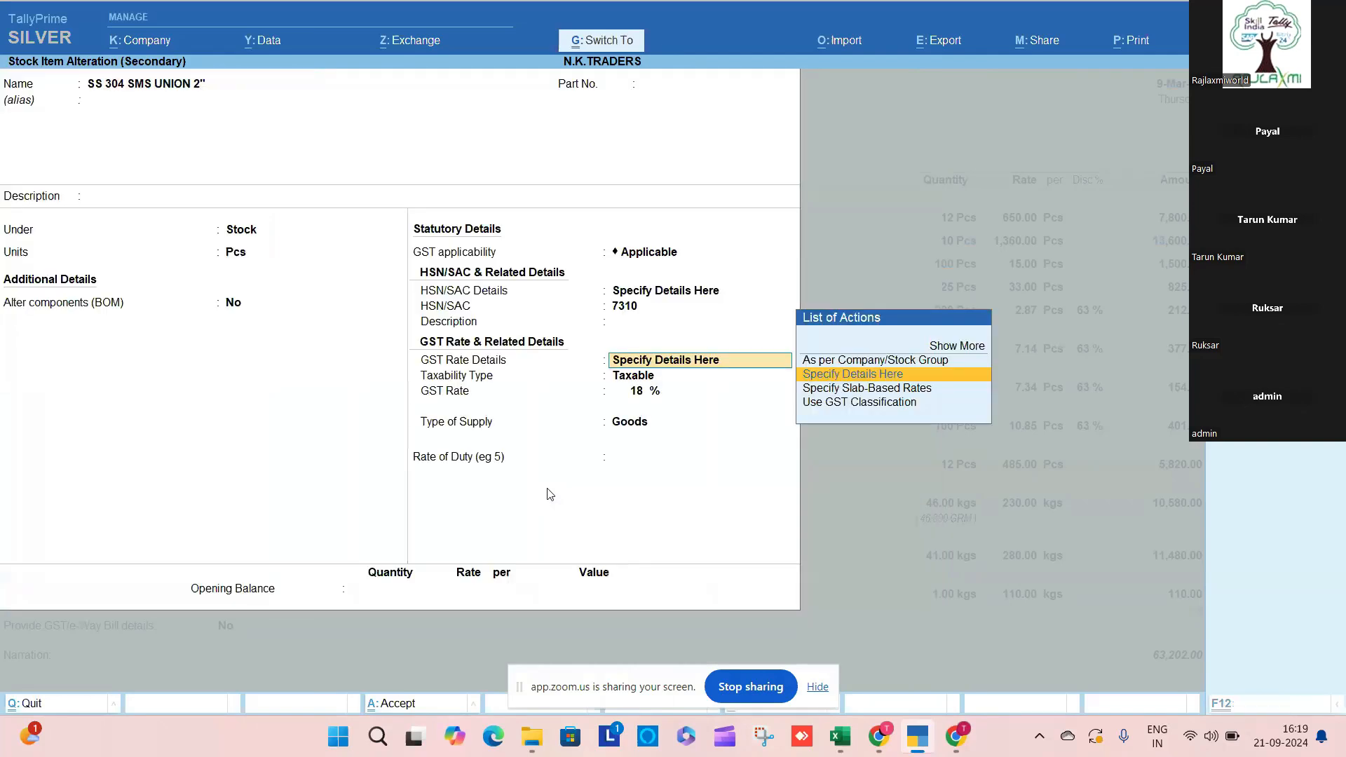
key("ctrl+a")
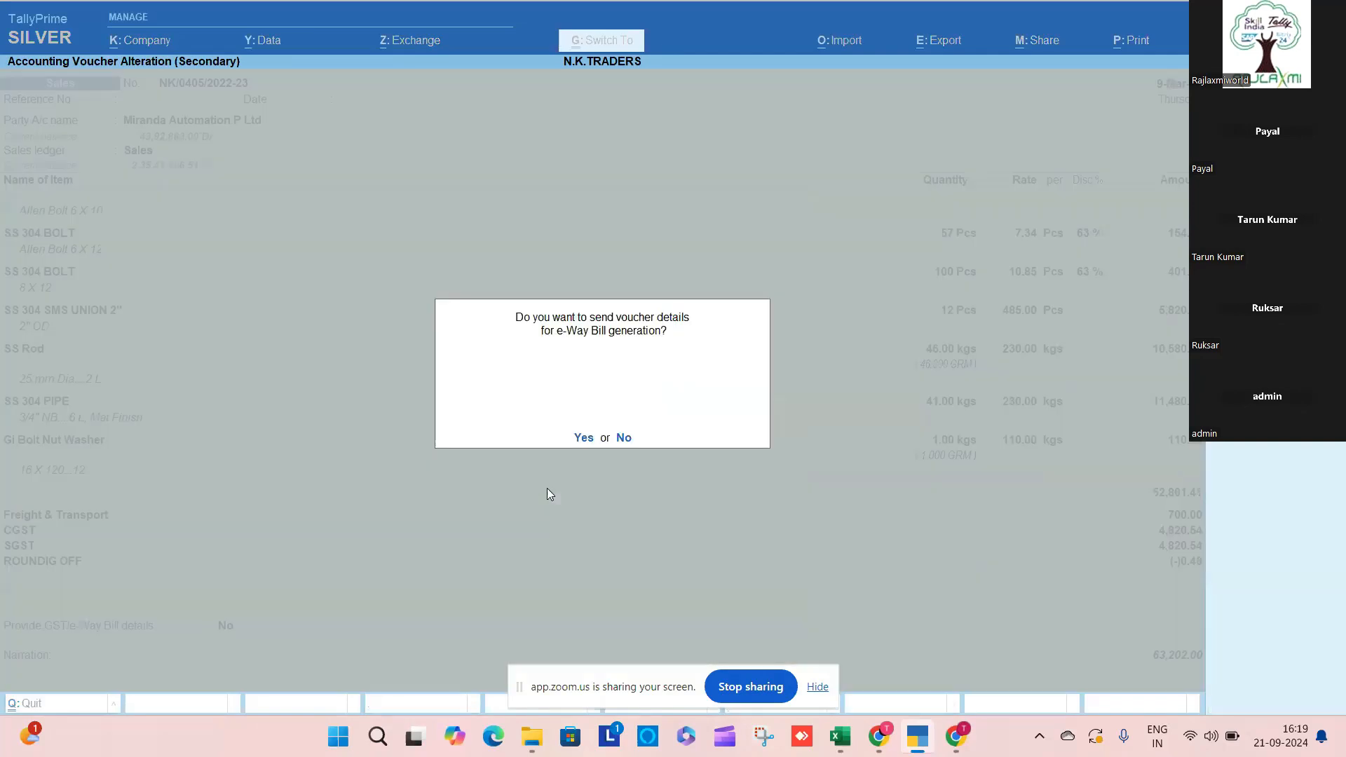
key("n")
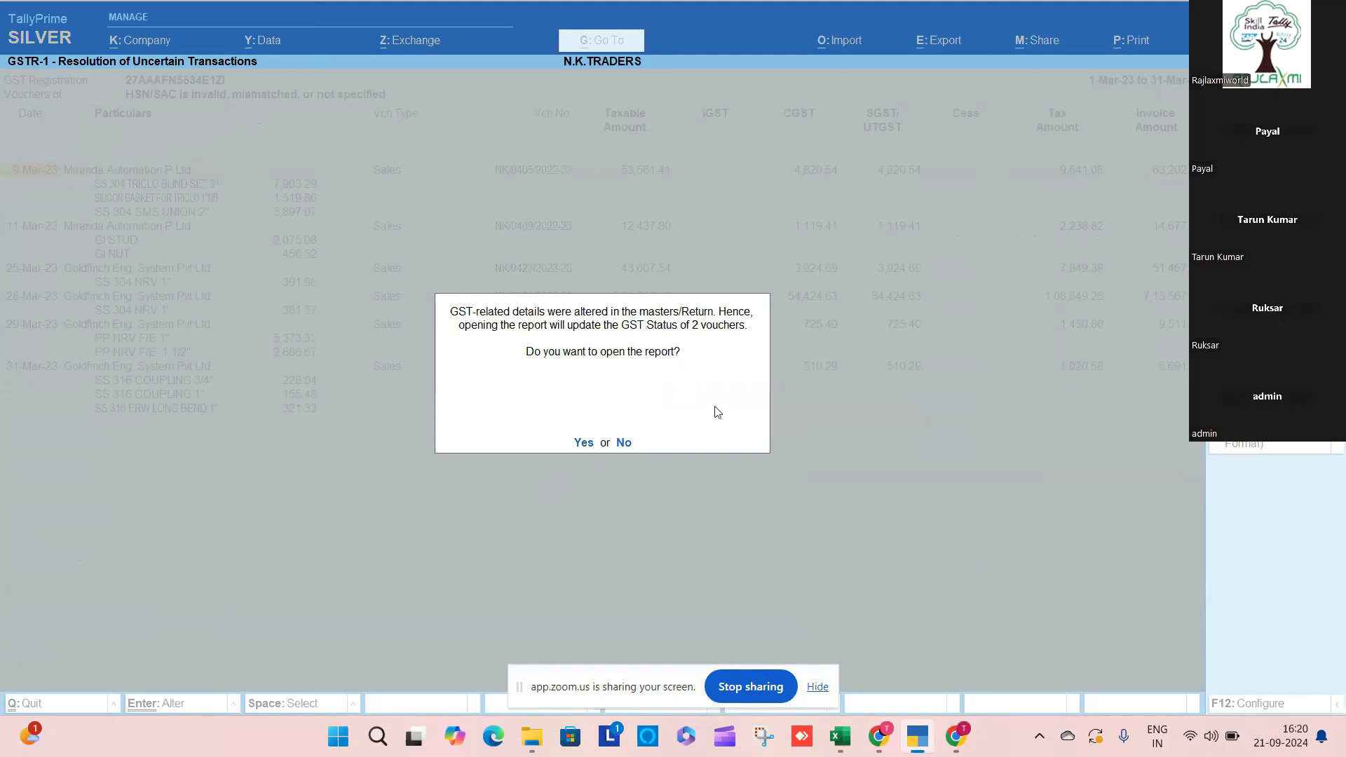
Step: Update the altered vouchers' GST status and open the uncertain transactions with a mismatch between expected and modified tax amount
key("Return")
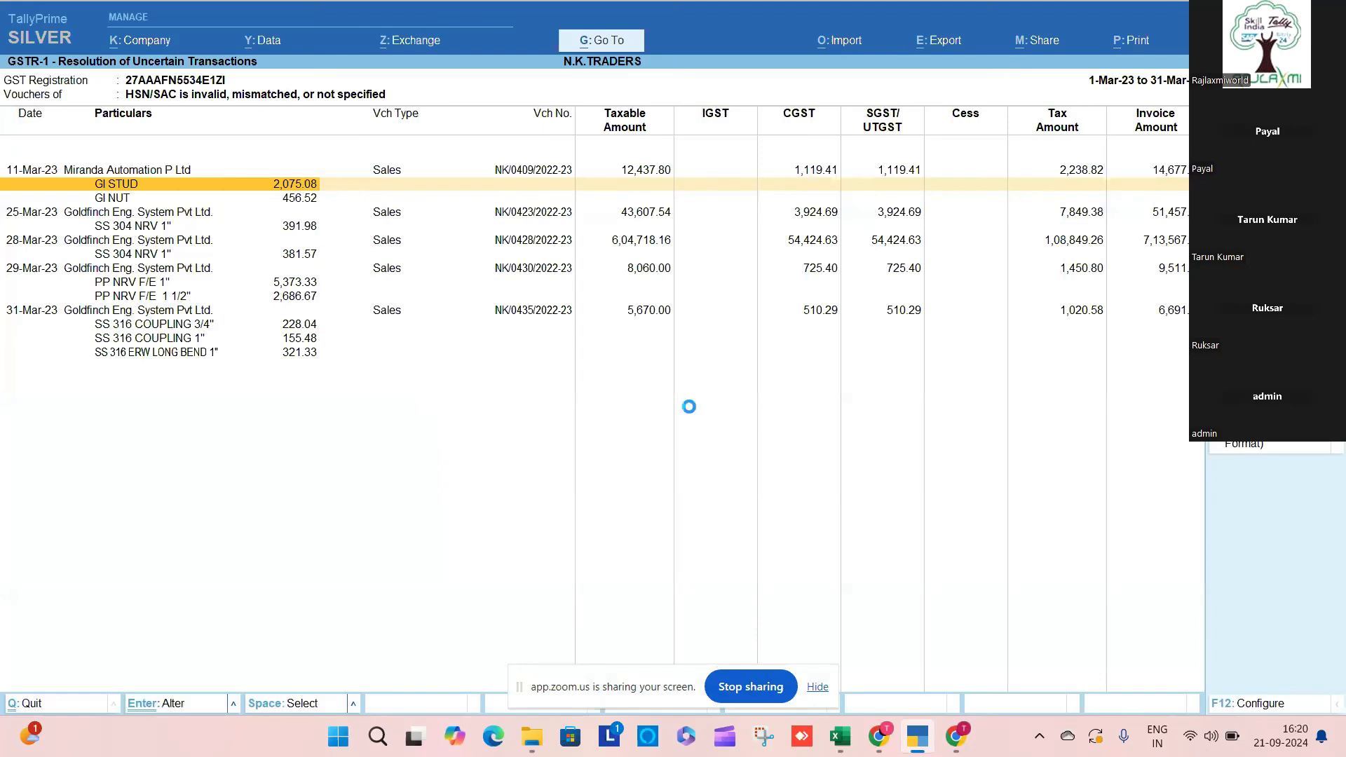
key("Escape")
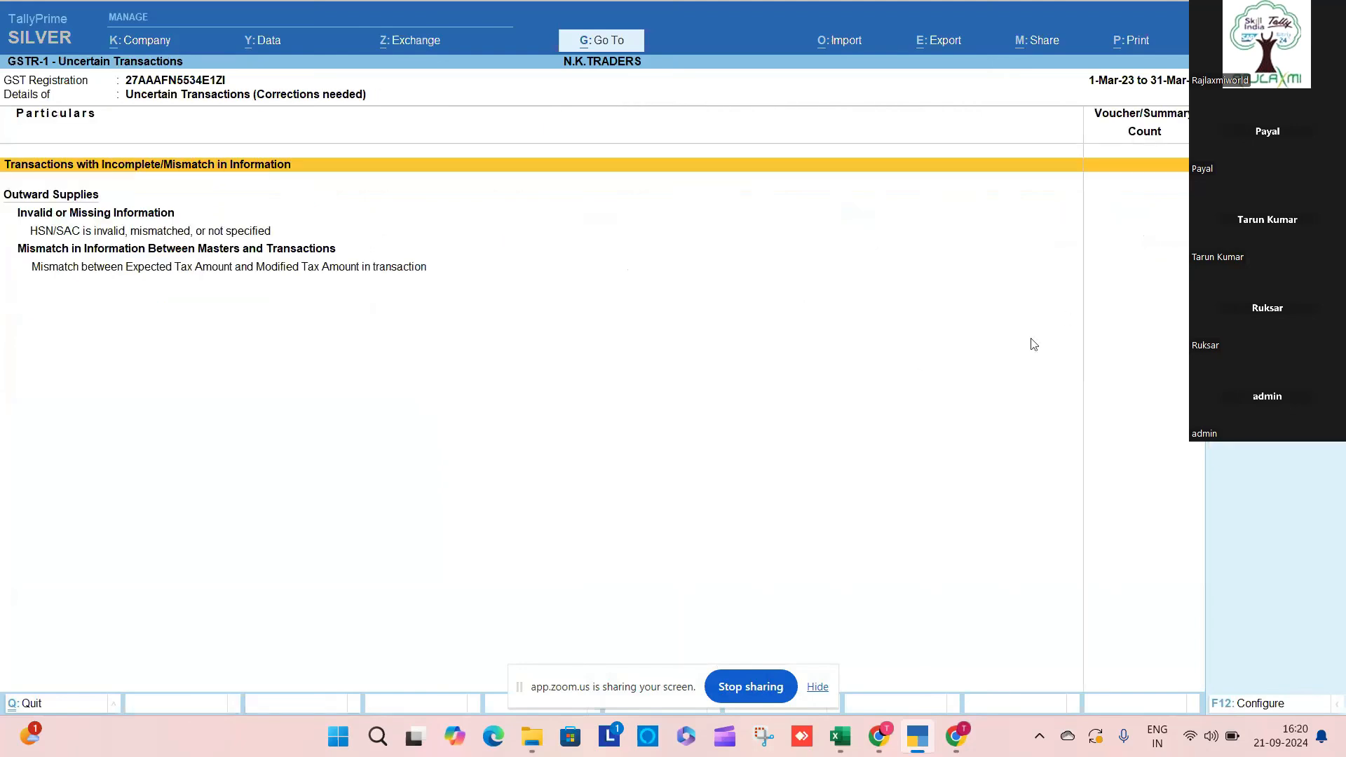
key("Down")
key("Down")
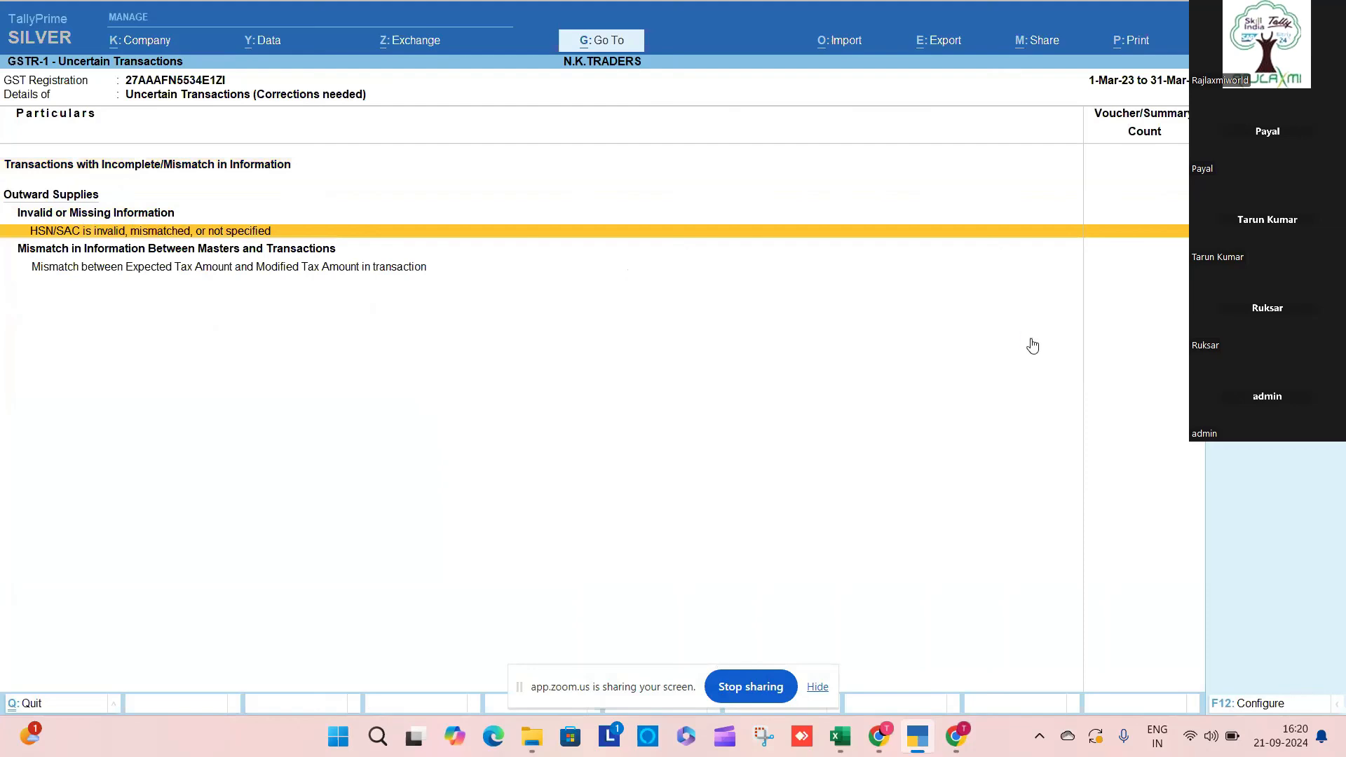
key("Return")
key("Down")
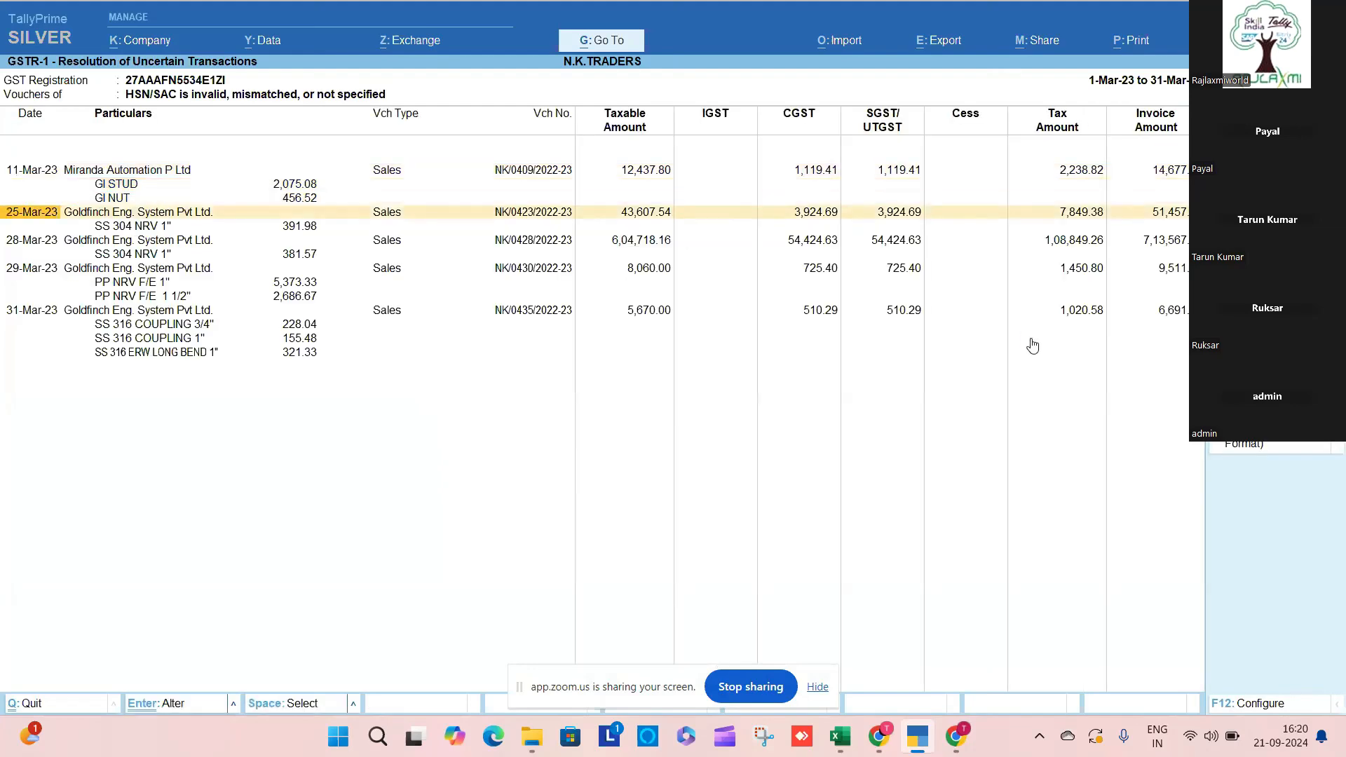
key("Escape")
key("Down")
key("Down")
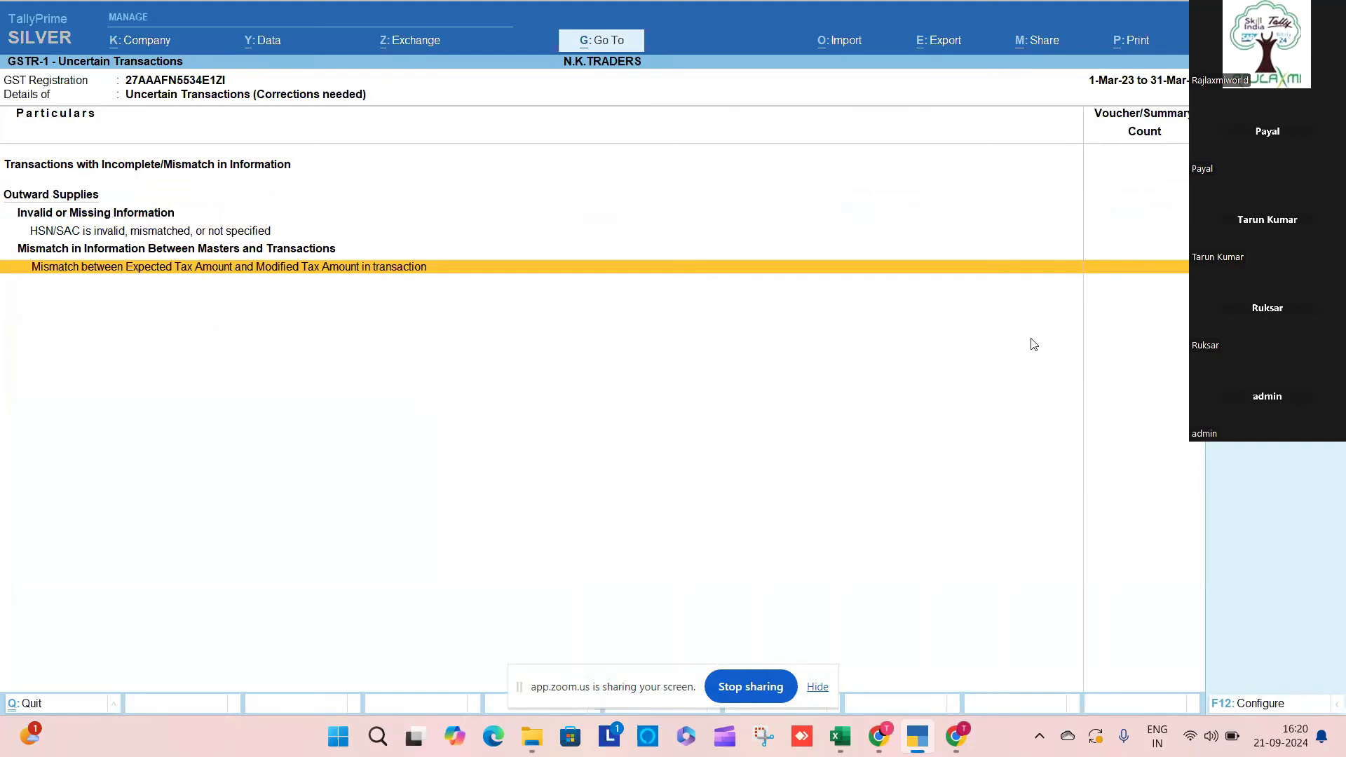
key("Return")
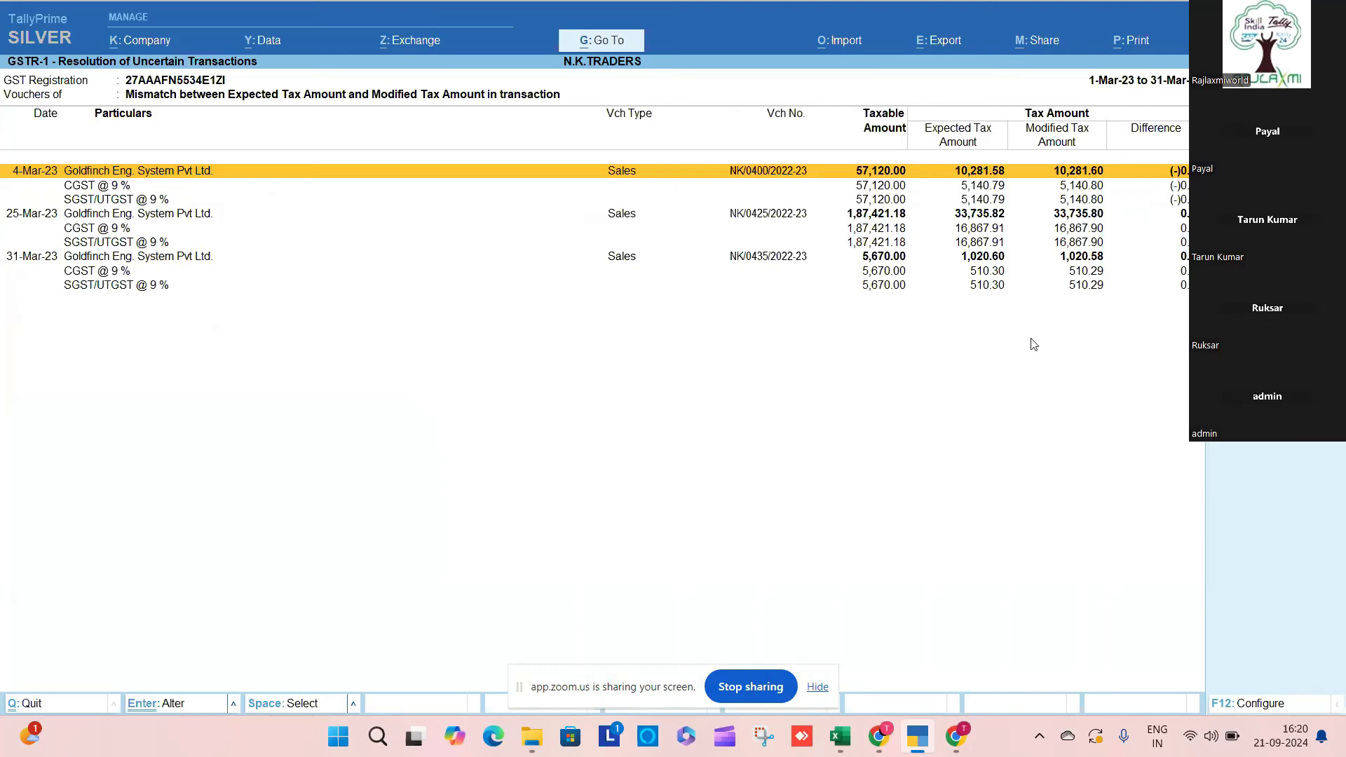
Step: Open the 4-Mar-23 Goldfinch sales voucher and compare the calculated and transaction tax totals in its tax analysis
key("Return")
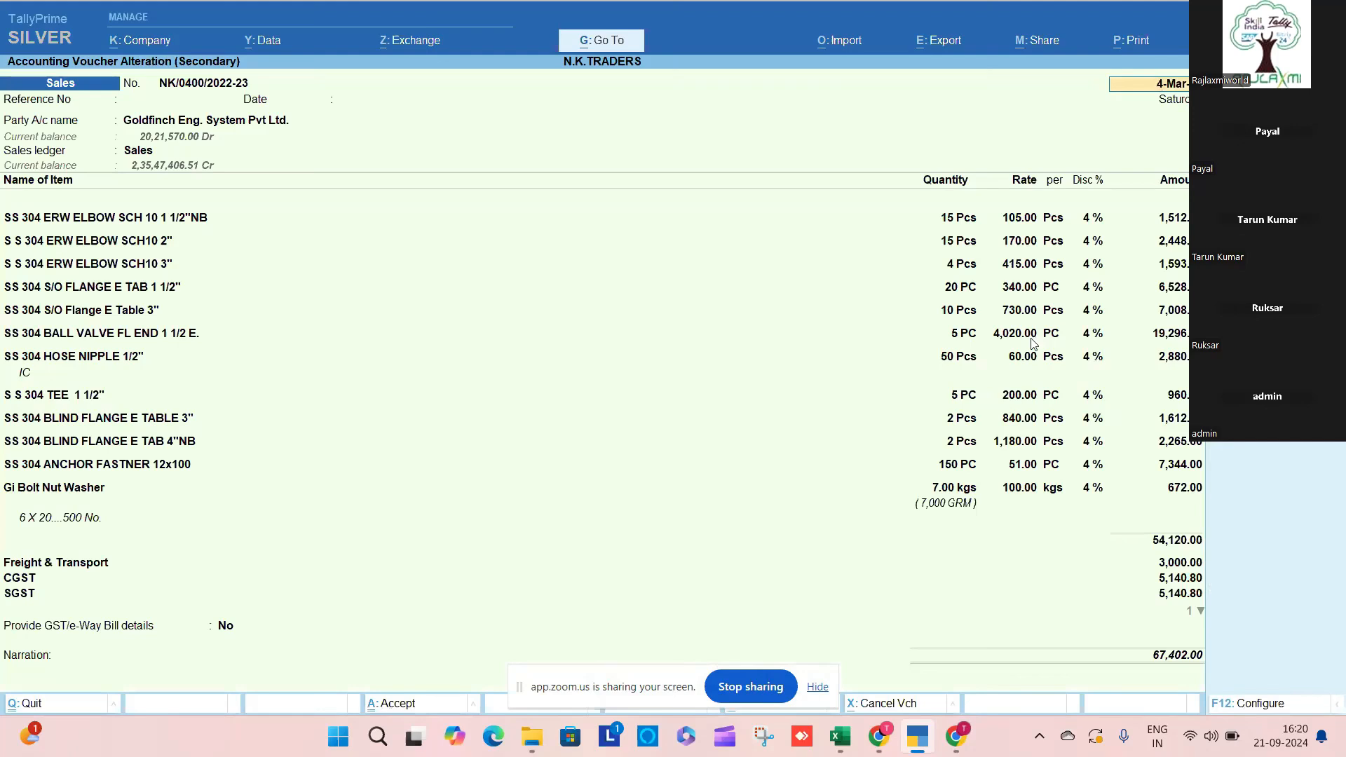
key("alt+a")
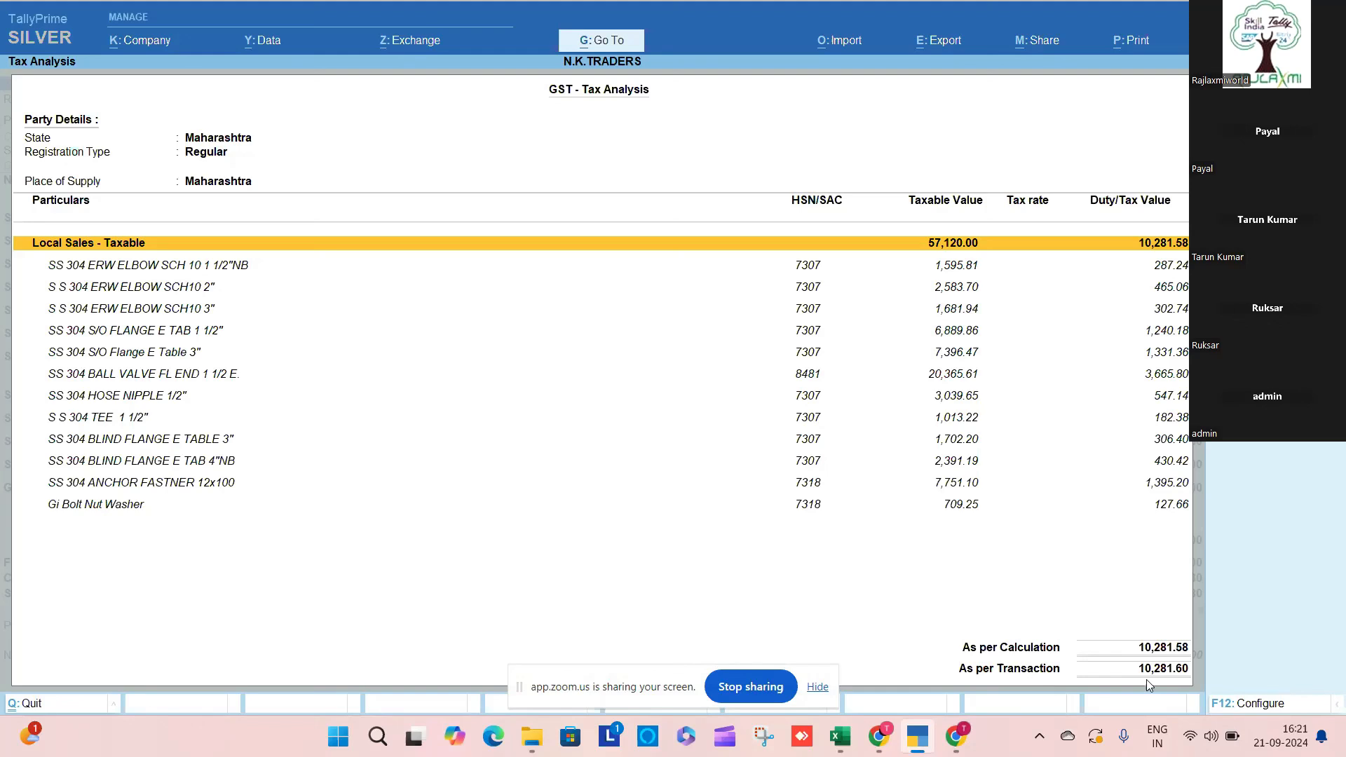
key("Escape")
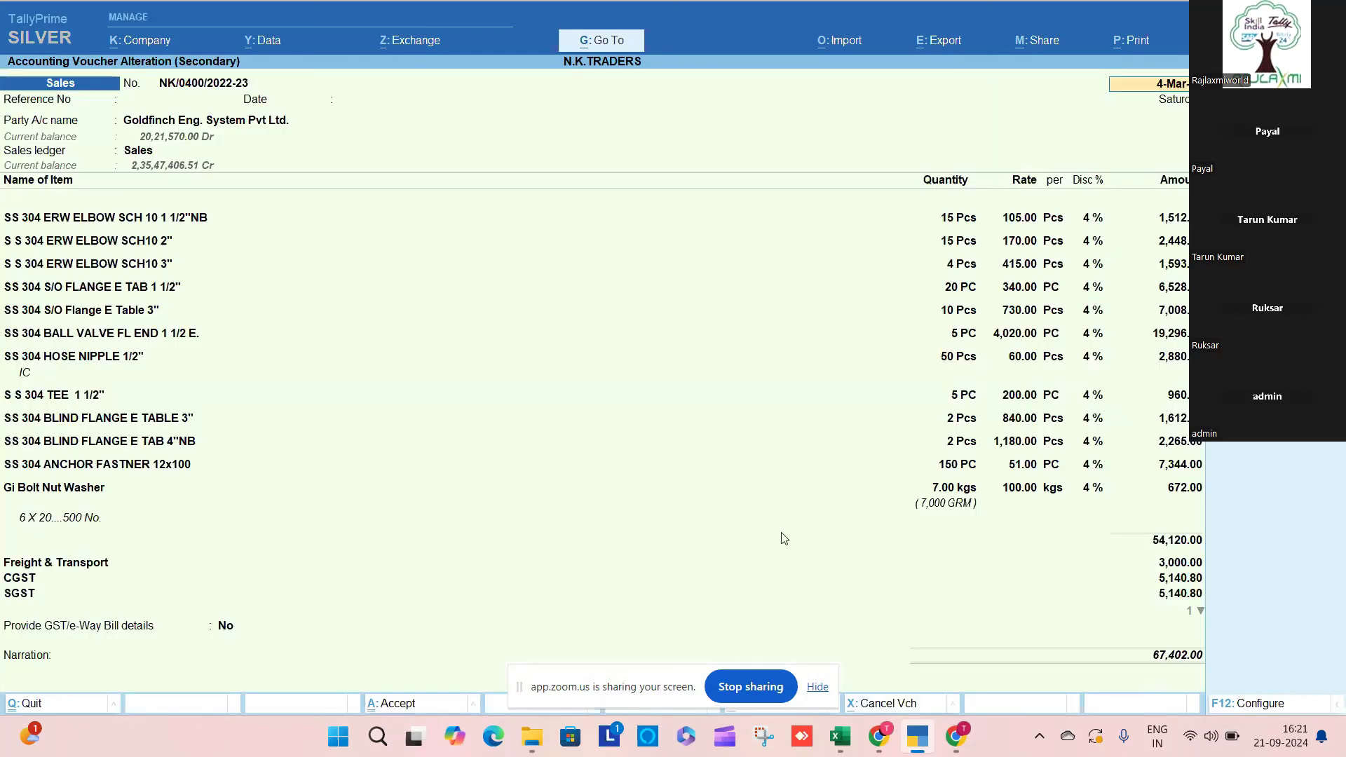
Step: Inspect the SGST ledger's tax and rounding settings from the 4-Mar-23 voucher without altering the ledger
left_click(710, 562)
key("Return")
key("Return")
key("Return")
key("Return")
key("ctrl+Return")
key("BackSpace")
key("Escape")
key("Return")
key("Return")
key("Return")
key("ctrl+Return")
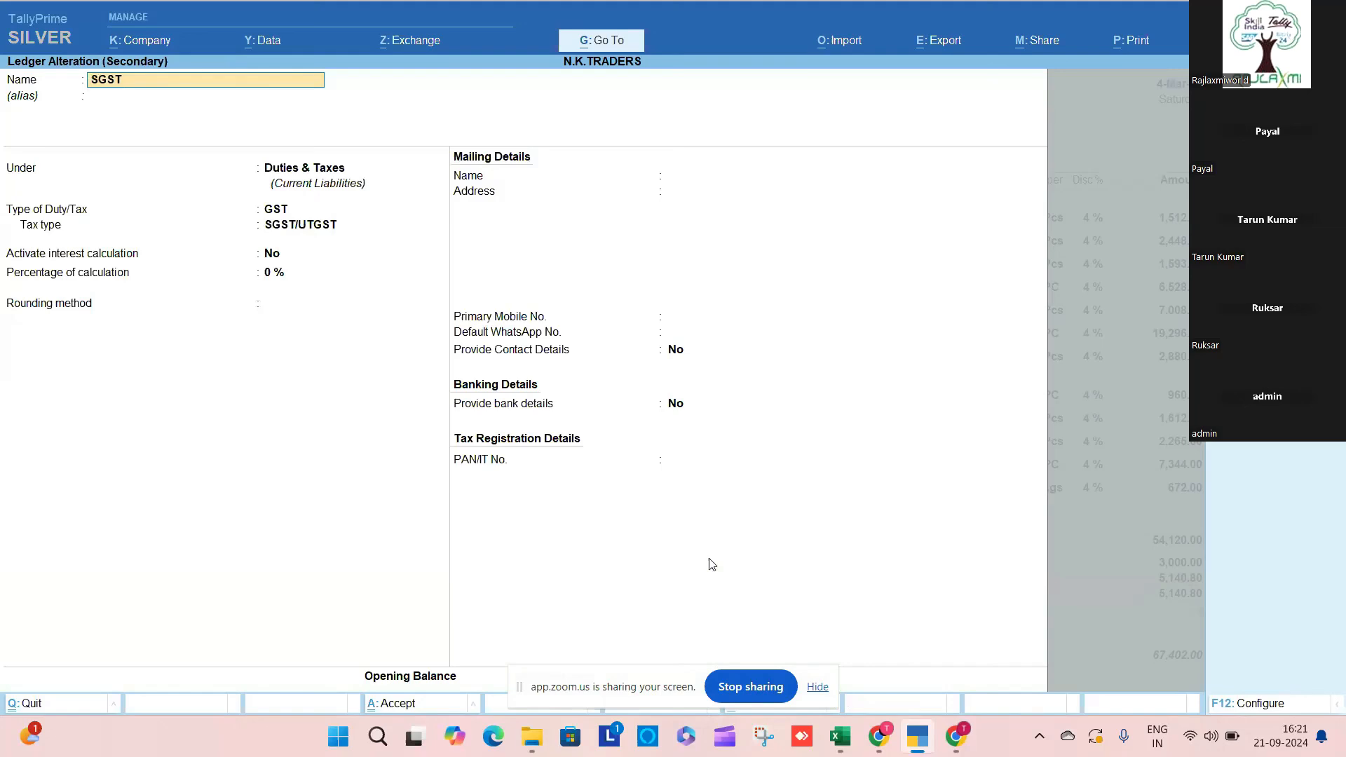
key("Escape")
key("Return")
key("Escape")
Step: Set both the CGST and SGST amounts of the 4-Mar-23 sales voucher to 5,140.79
key("BackSpace")
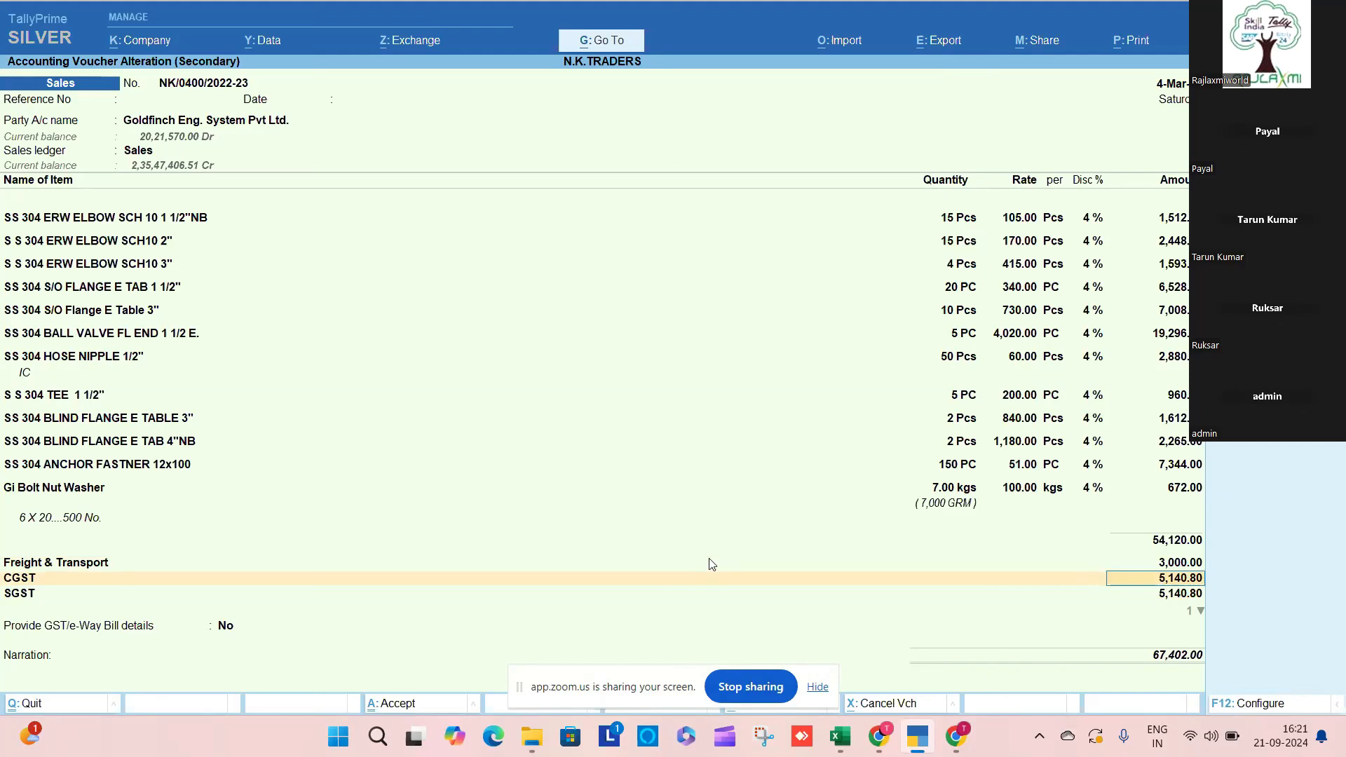
key("BackSpace")
key("BackSpace")
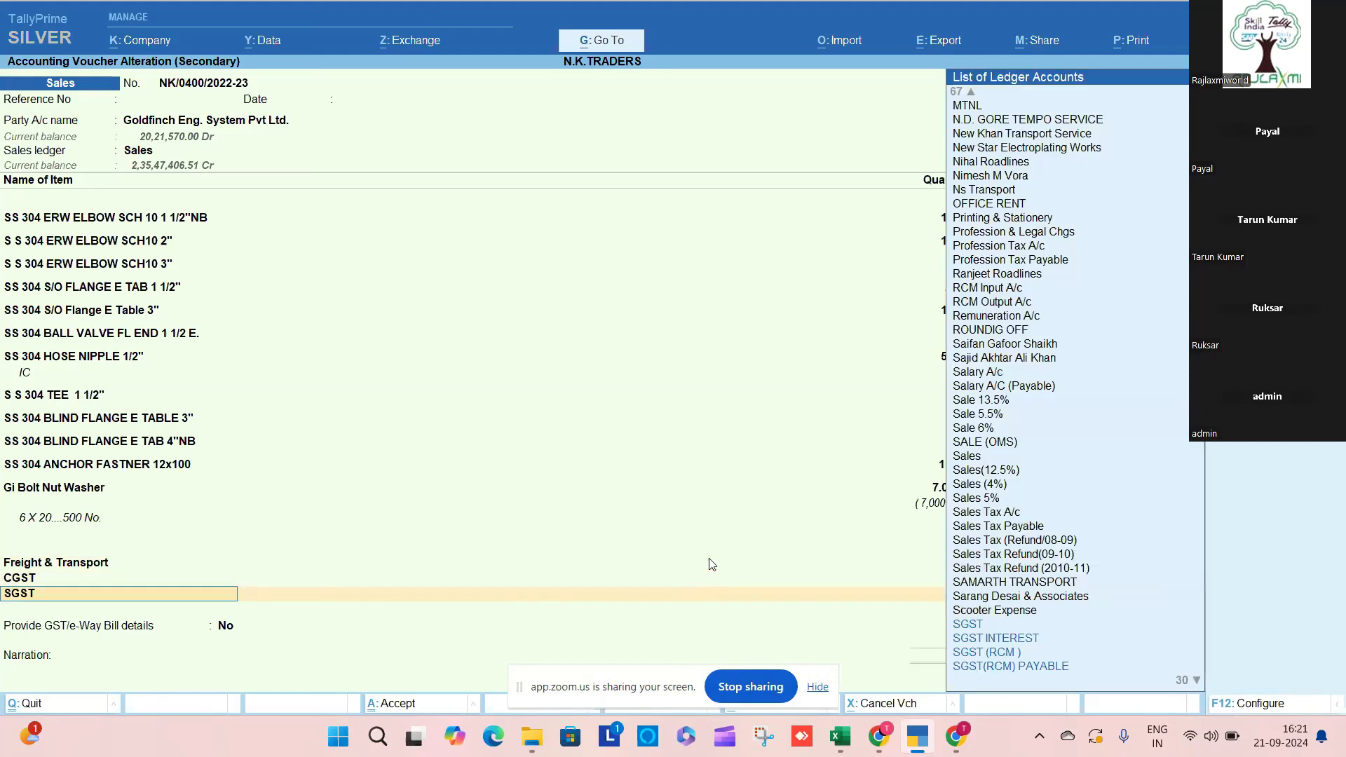
key("Return")
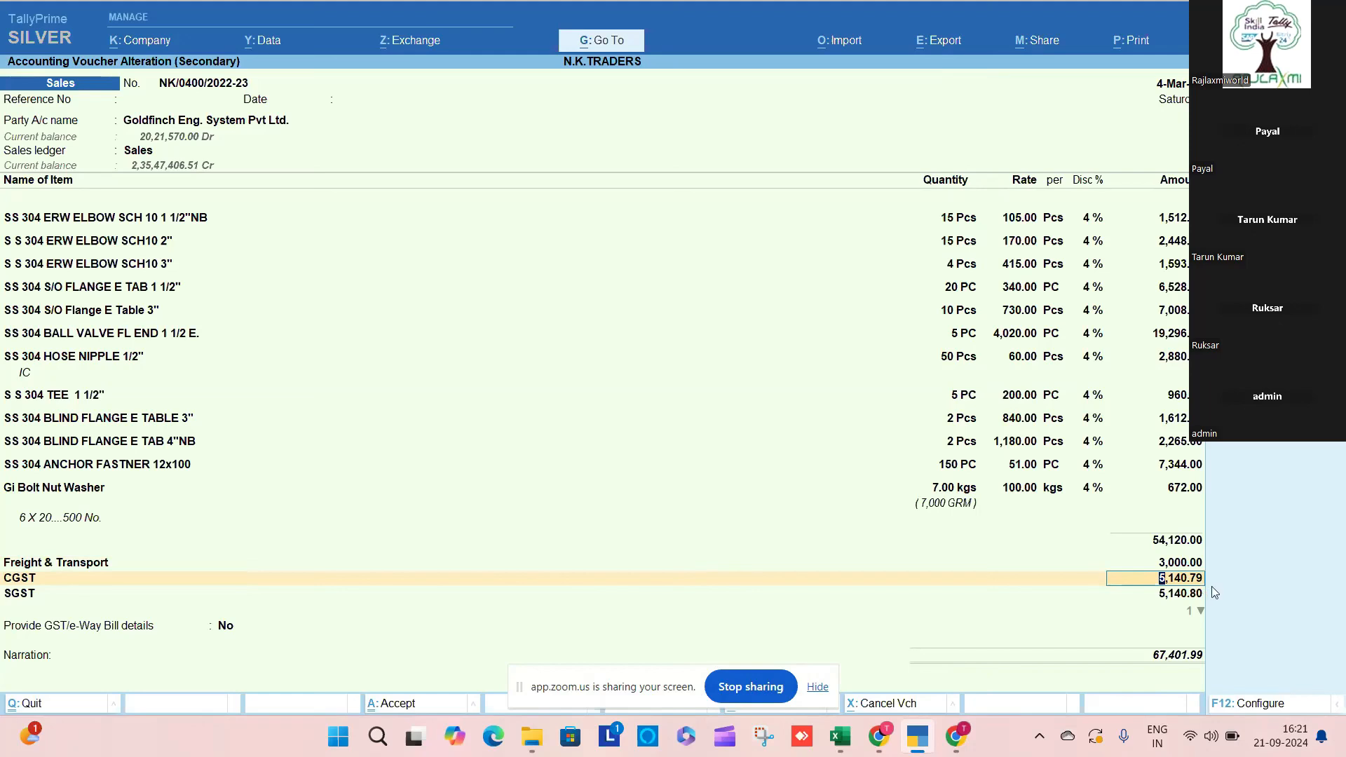
key("Return")
key("Return")
key("Return")
key("BackSpace")
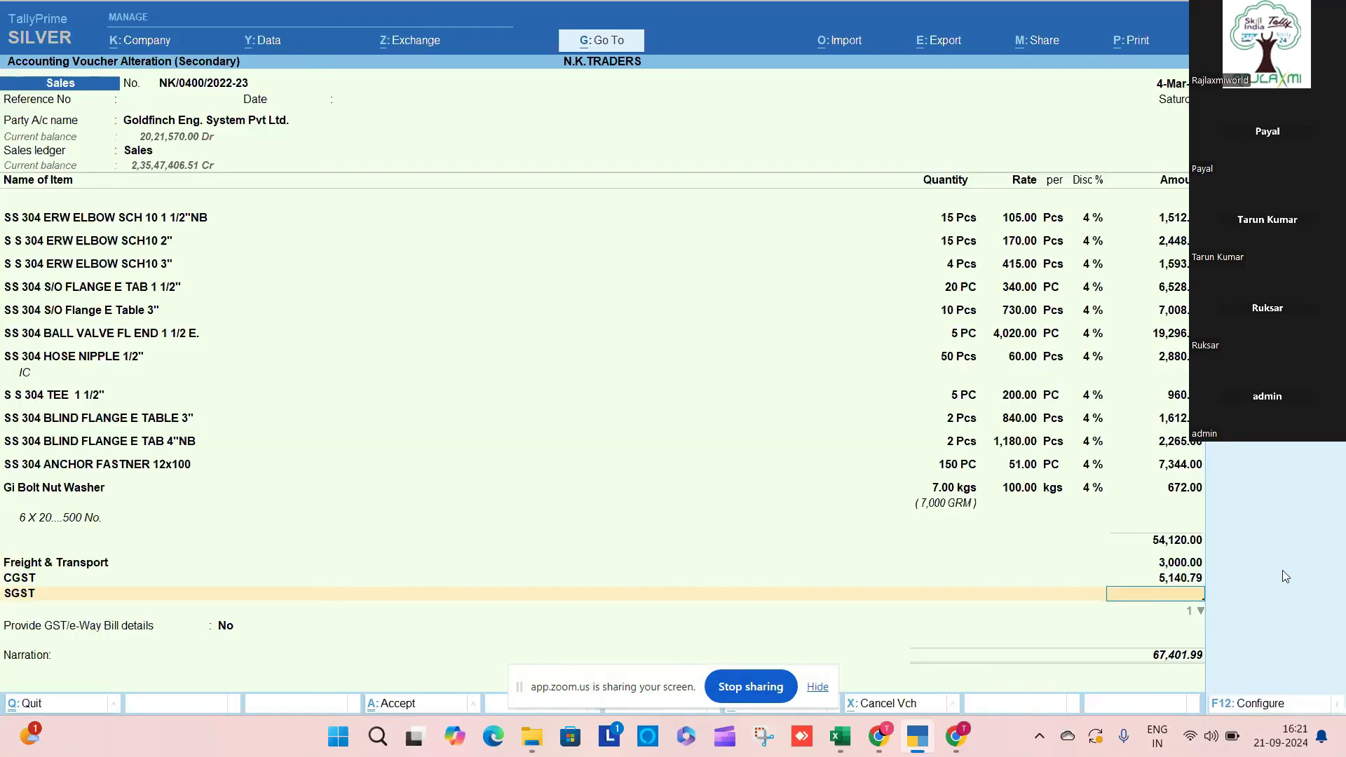
key("Return")
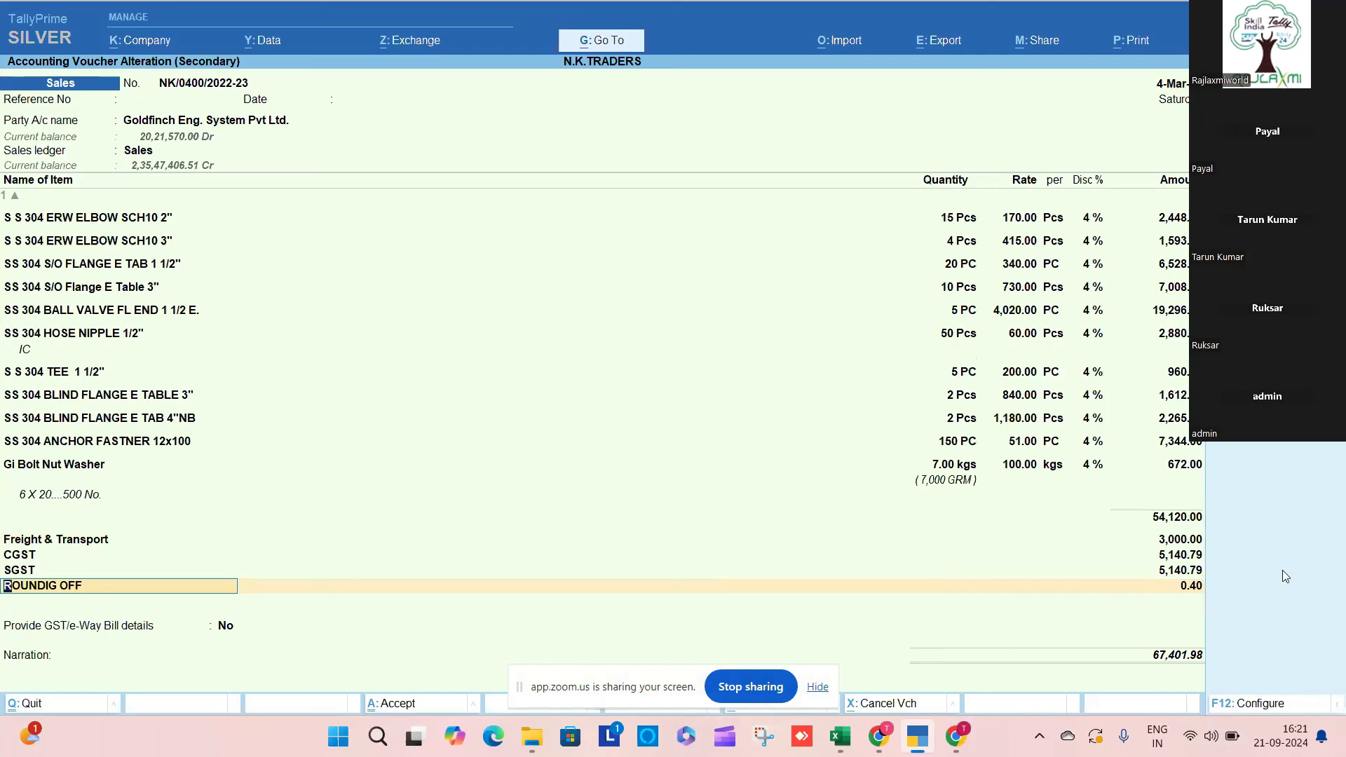
Step: Set the ROUNDIG OFF amount of the 4-Mar-23 voucher to 0.42
key("ctrl")
key("ctrl+Return")
key("Return")
key("Return")
key("Return")
key("Down")
key("Down")
key("Return")
key("ctrl+a")
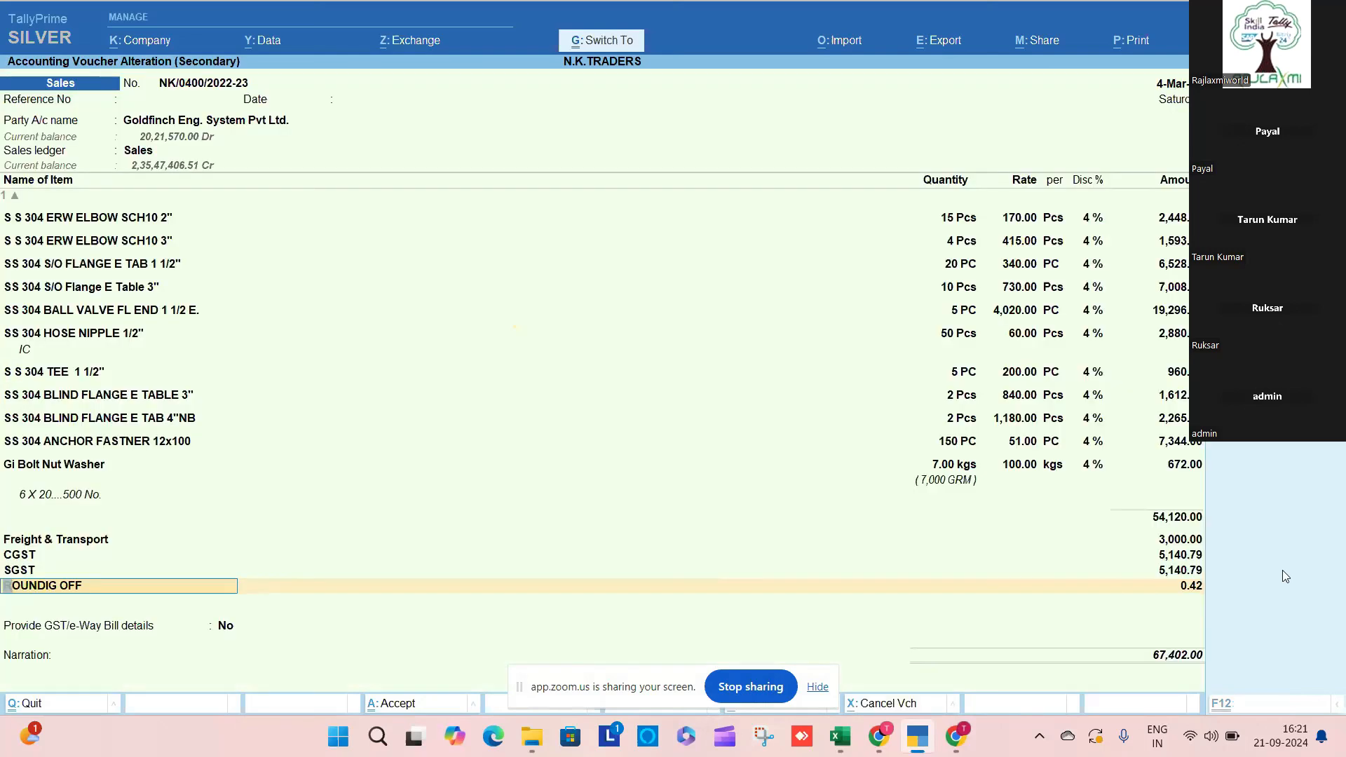
key("Return")
key("Return")
key("BackSpace")
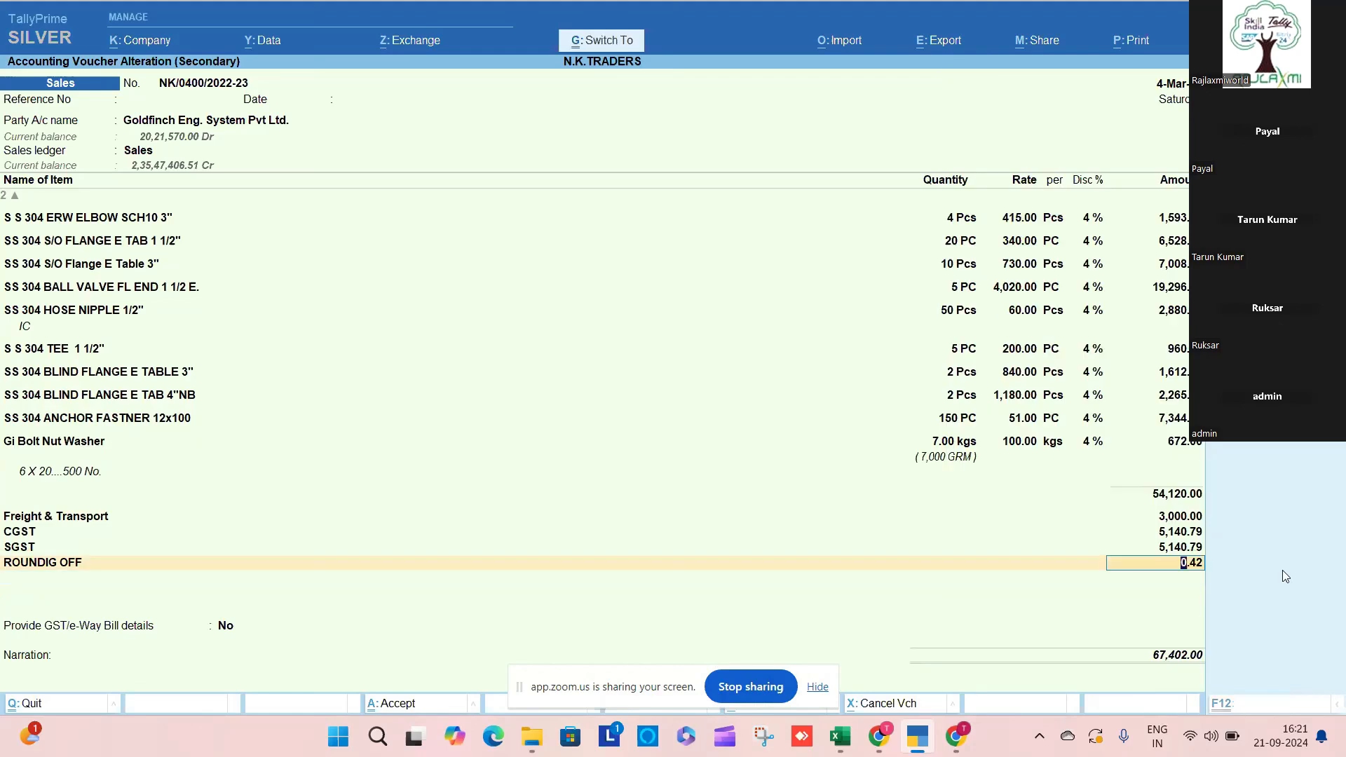
Step: Save the 4-Mar-23 voucher without sending it for e-Way Bill generation, and reopen the mismatch report with updated GST status
key("ctrl+a")
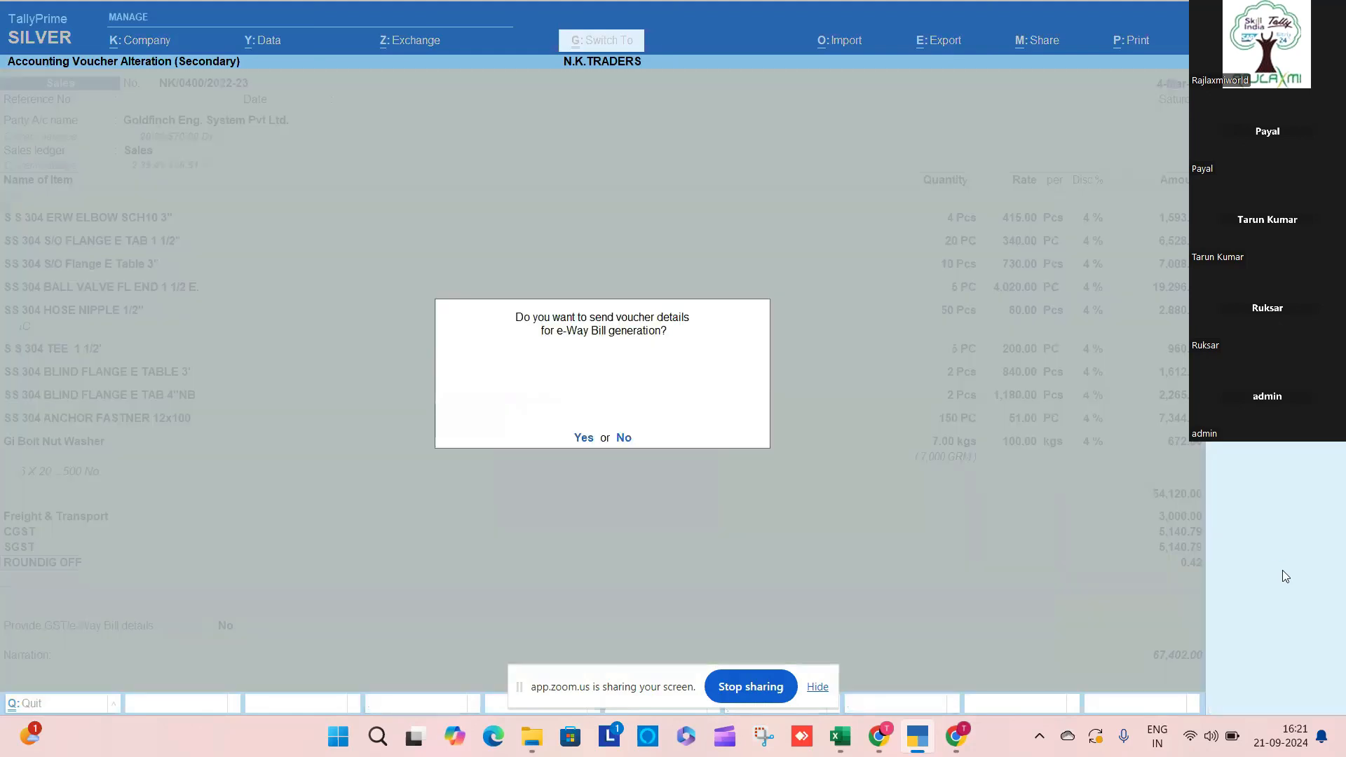
key("n")
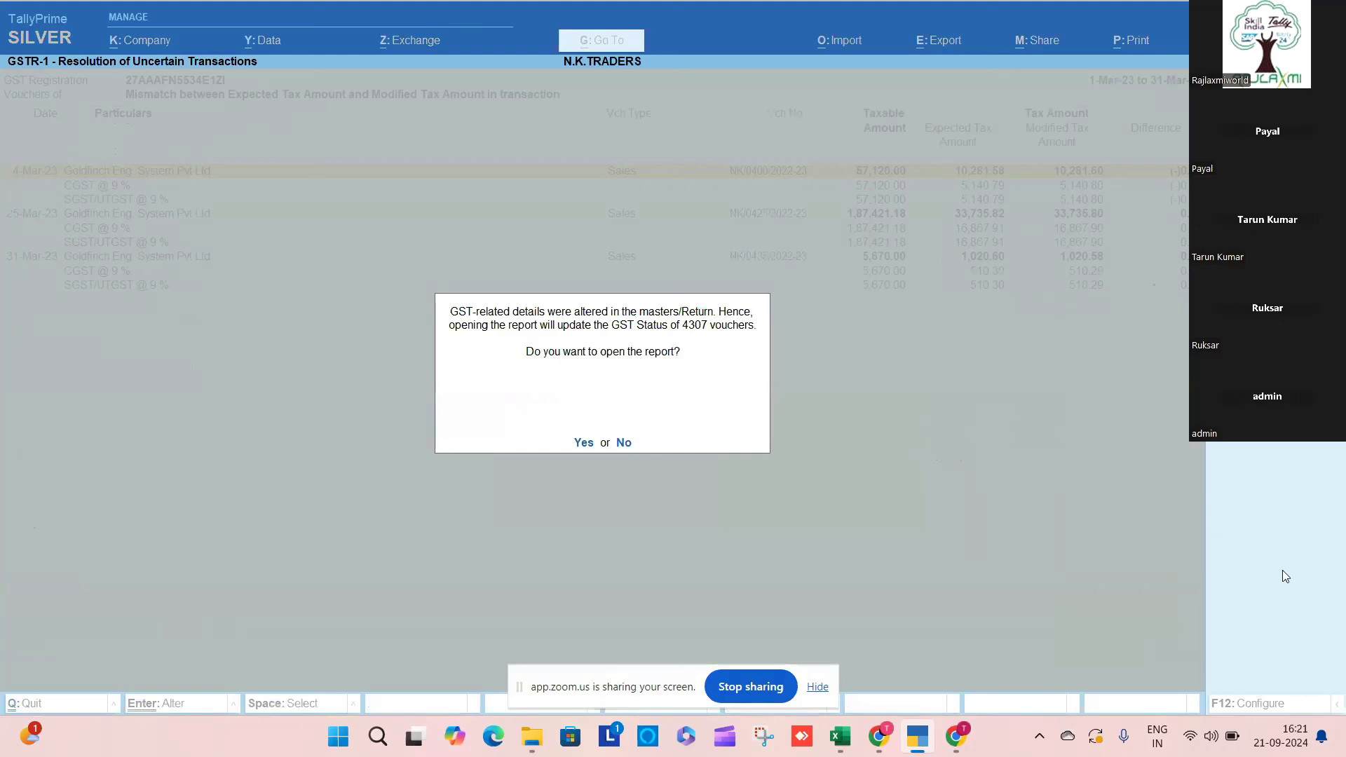
key("y")
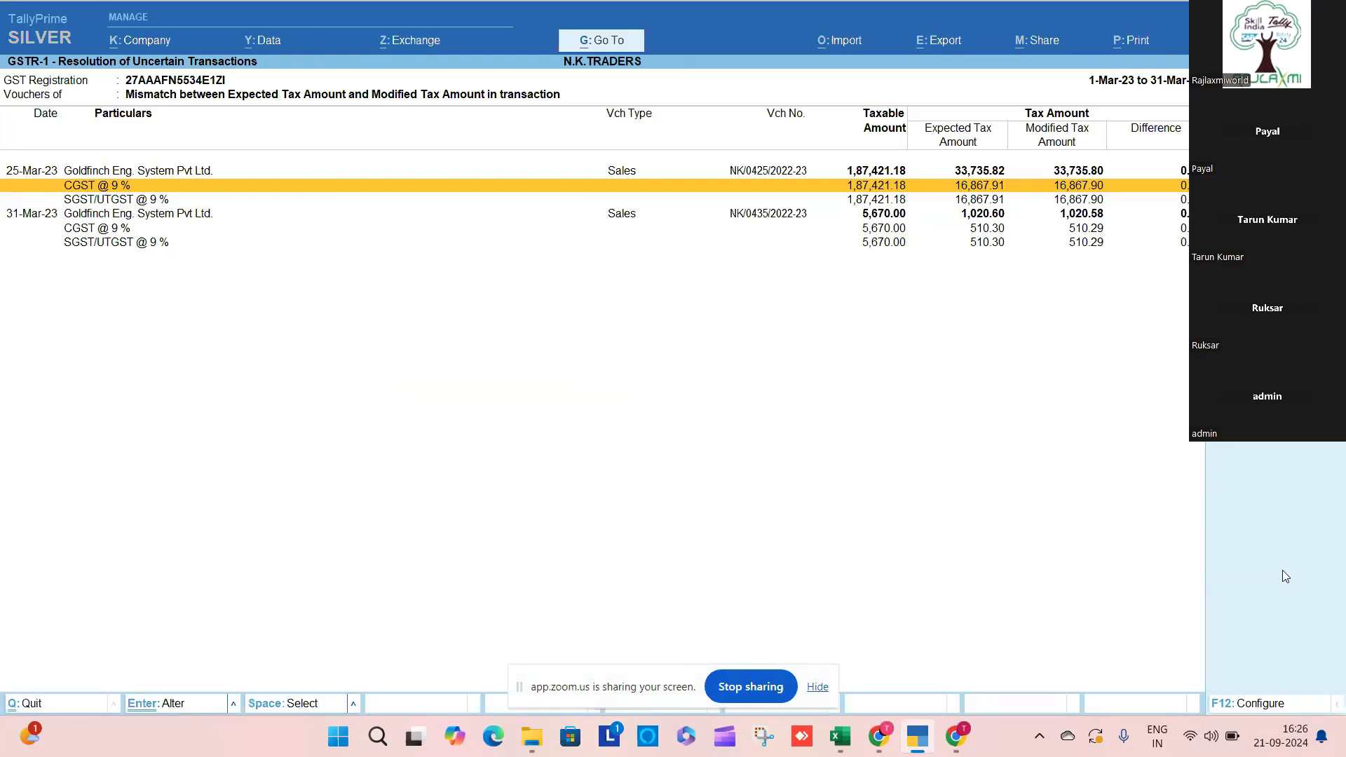
Step: Open the 25-Mar-23 Goldfinch sales voucher and check its calculated tax against the transaction tax in the tax analysis
key("Down")
key("Up")
key("Up")
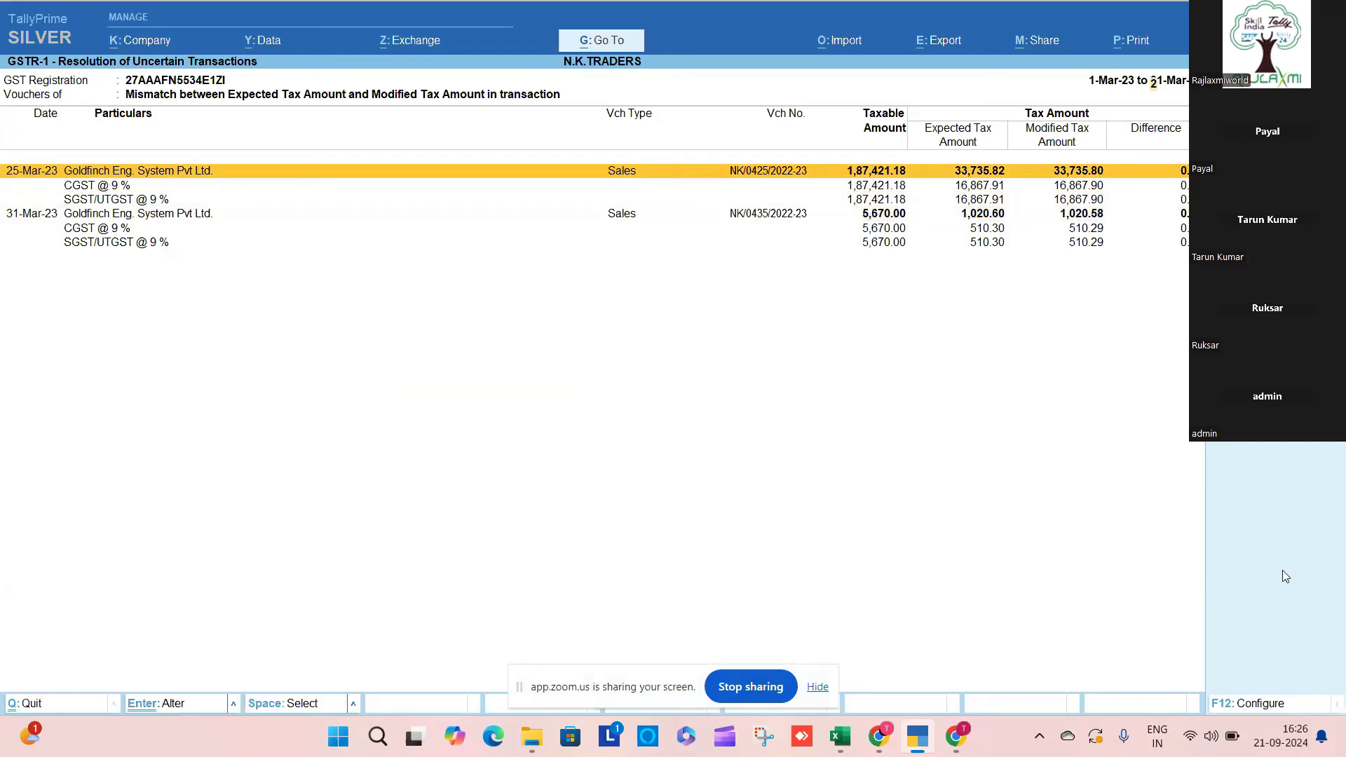
key("Return")
key("alt+a")
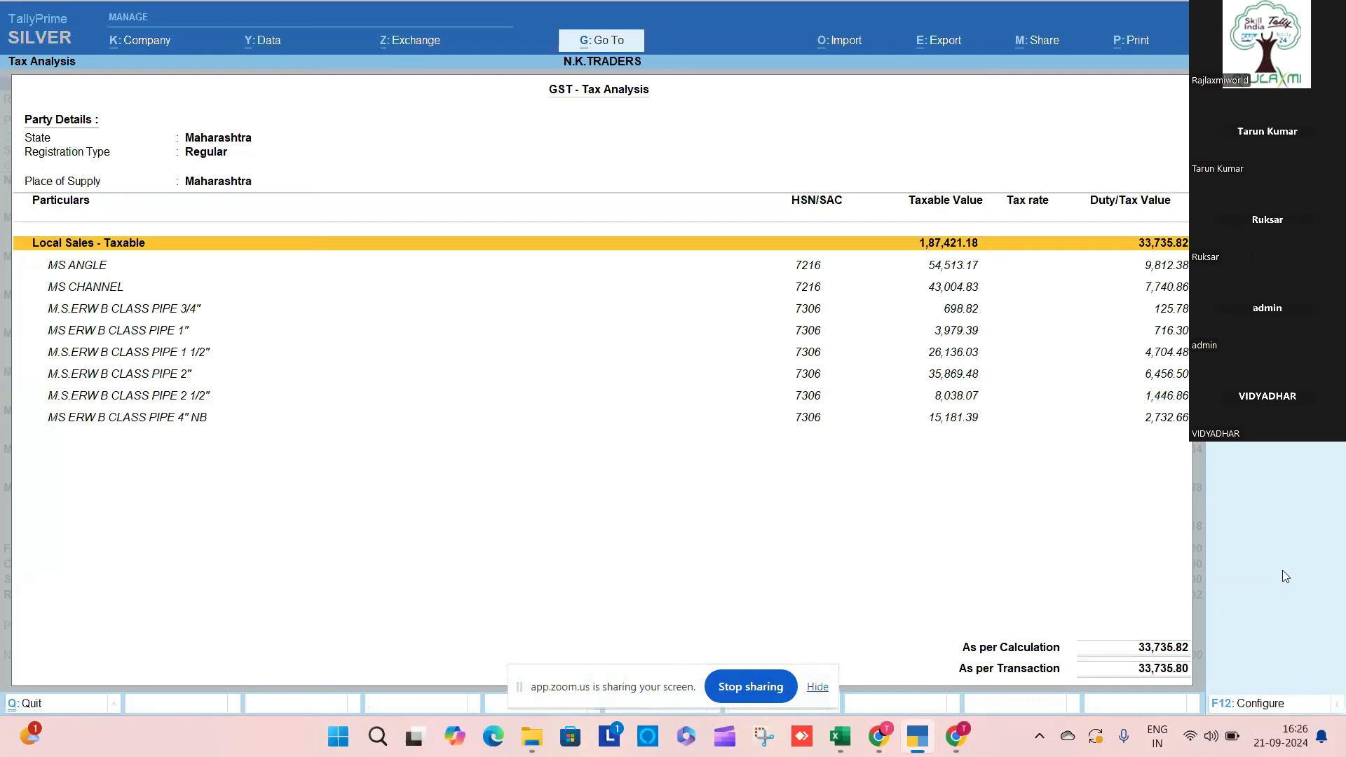
key("Escape")
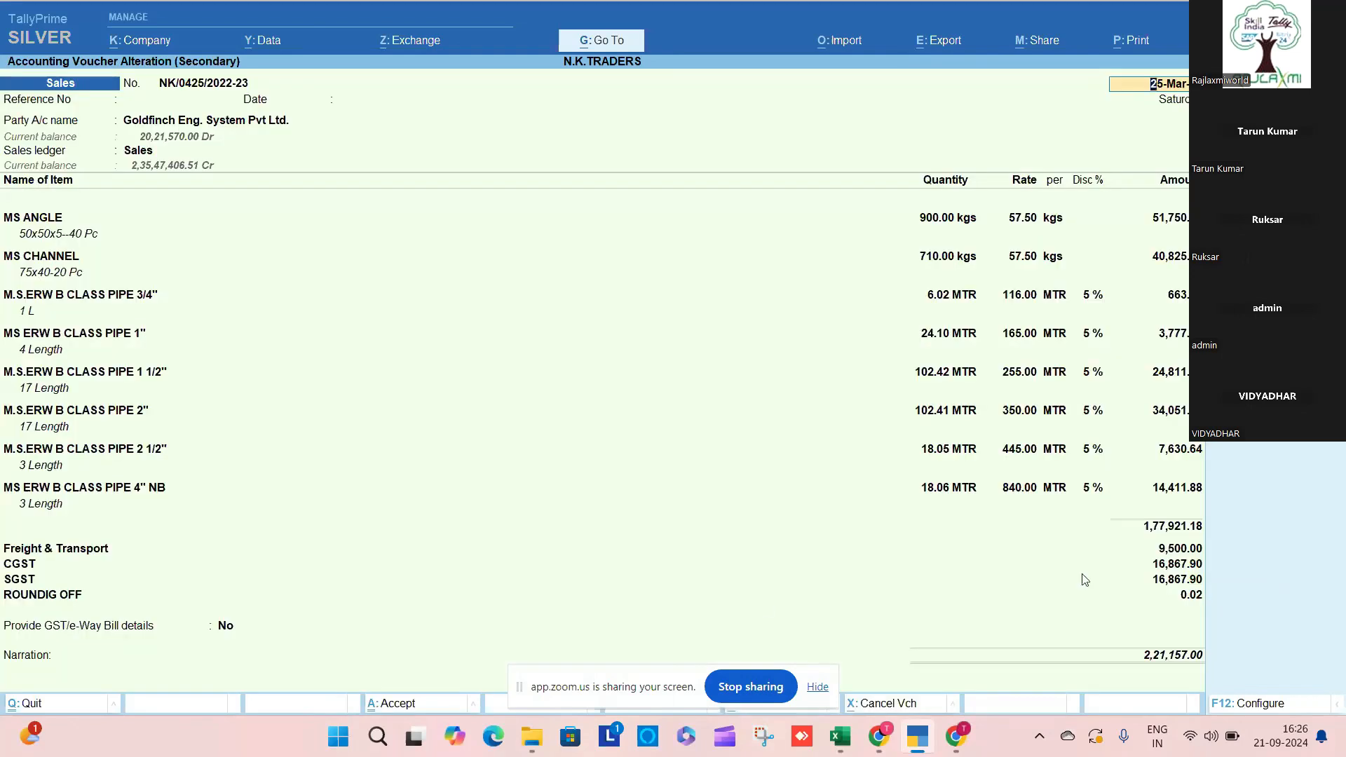
Step: Set both the CGST and SGST amounts of the 25-Mar-23 sales voucher to 16,867.91
left_click(1181, 564)
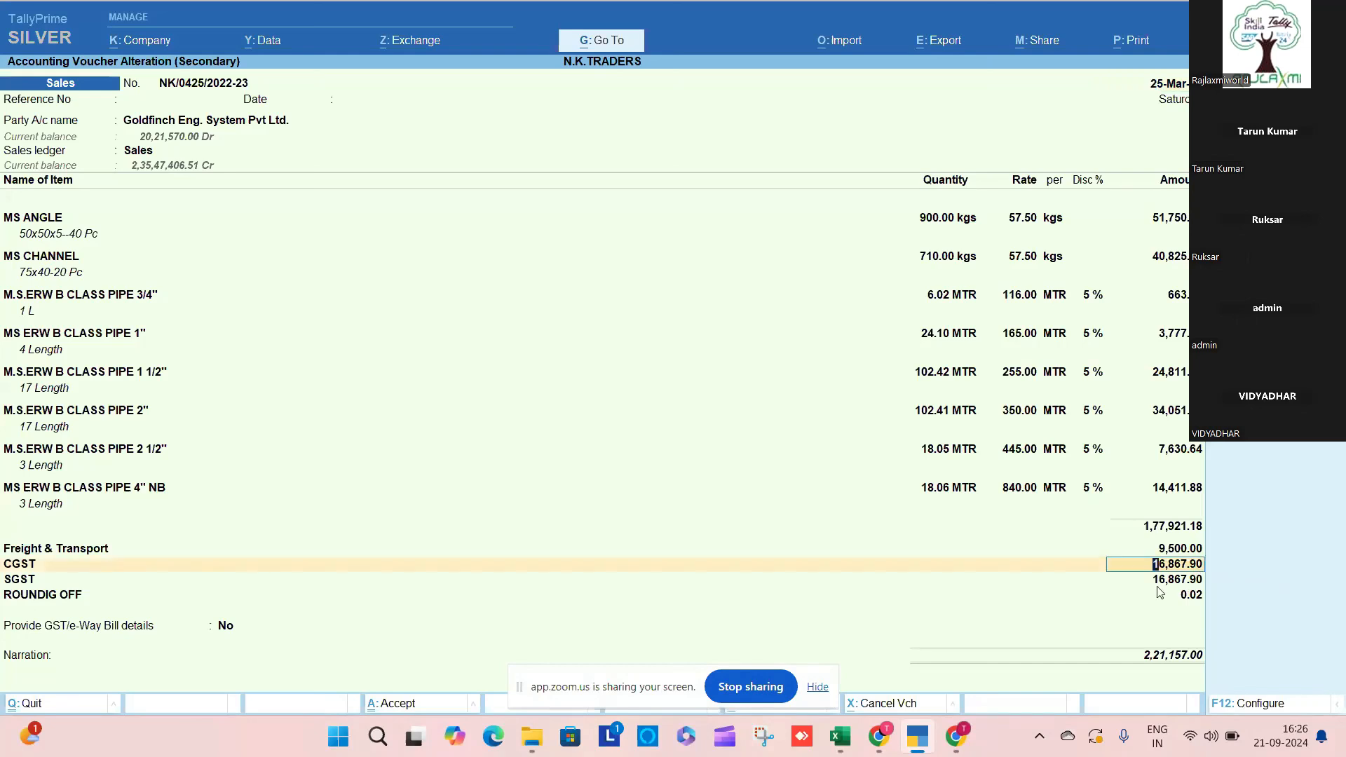
key("Return")
key("Return")
key("Return")
key("Return")
key("Return")
key("Return")
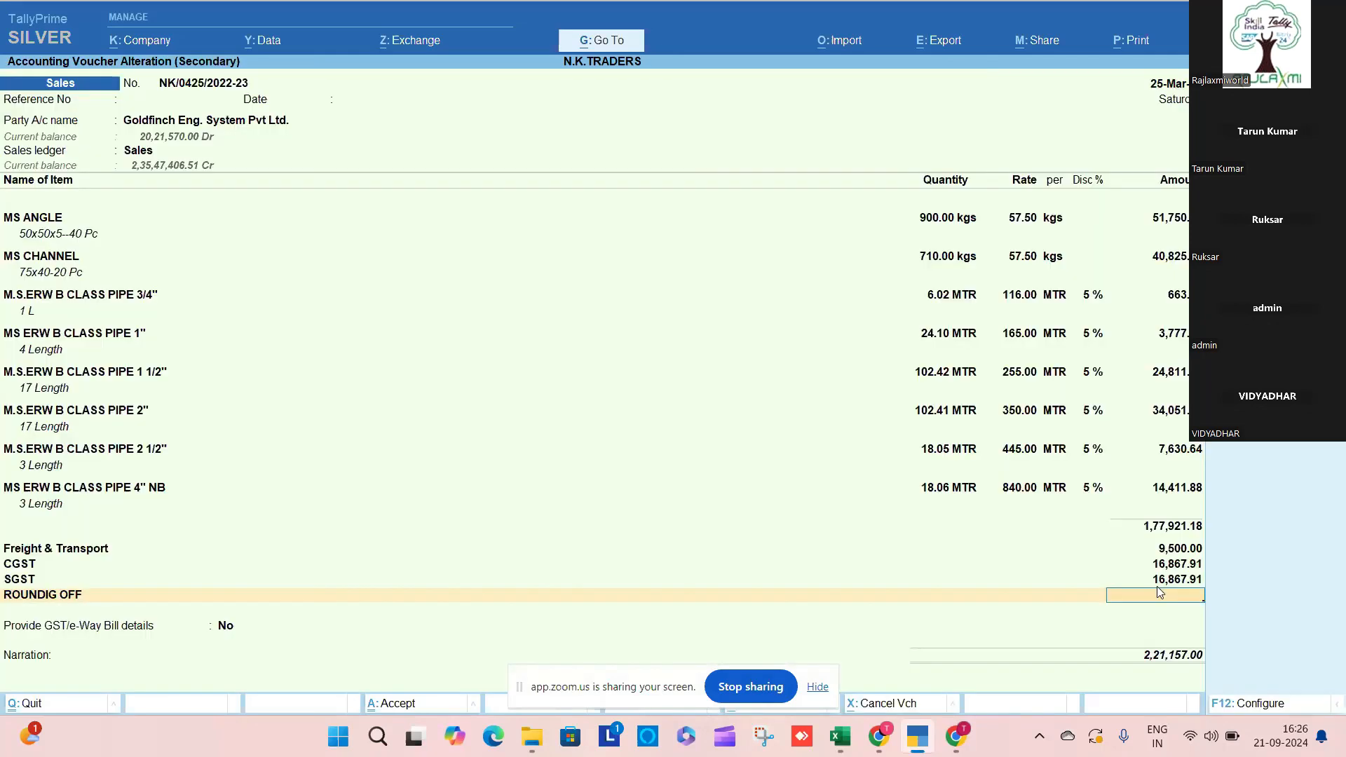
Step: Remove the ROUNDIG OFF line from the 25-Mar-23 voucher and save it, declining to send its details for e-Way Bill generation
key("BackSpace")
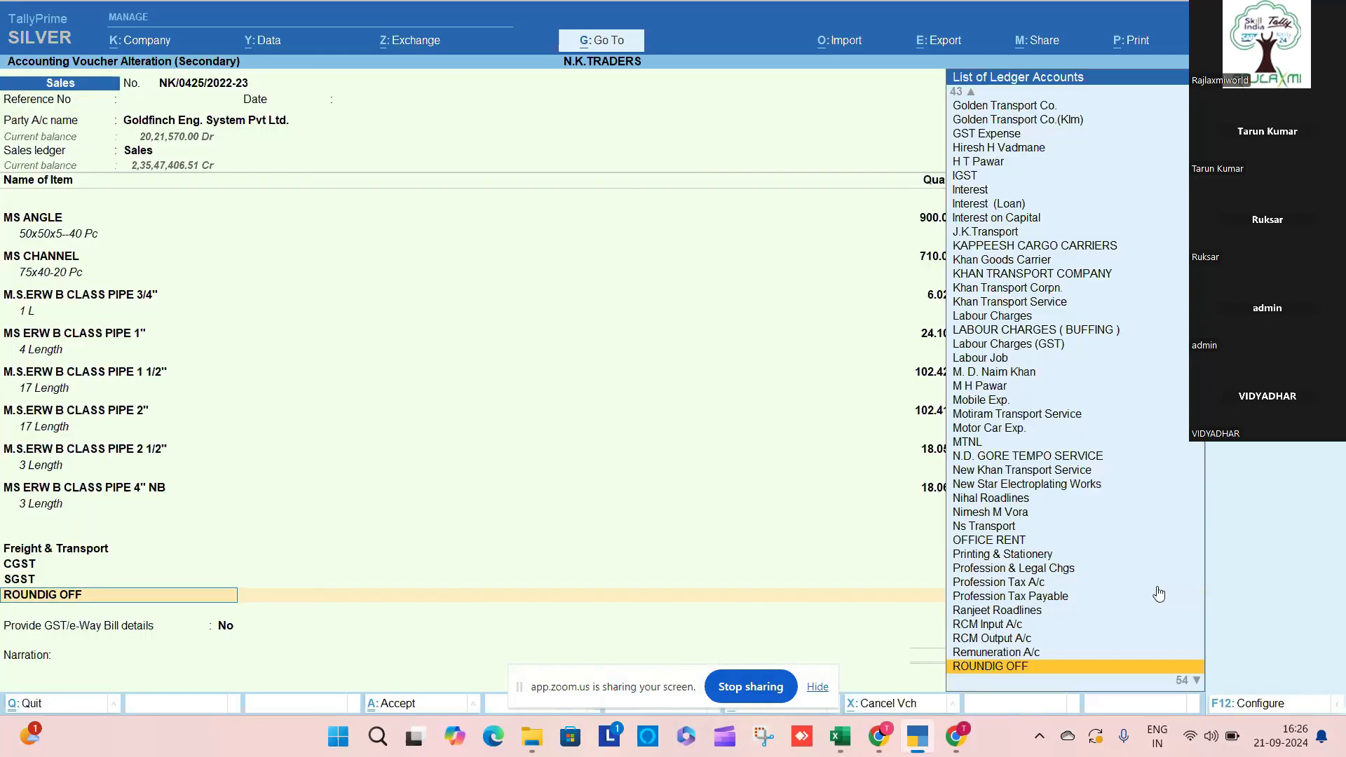
key("BackSpace")
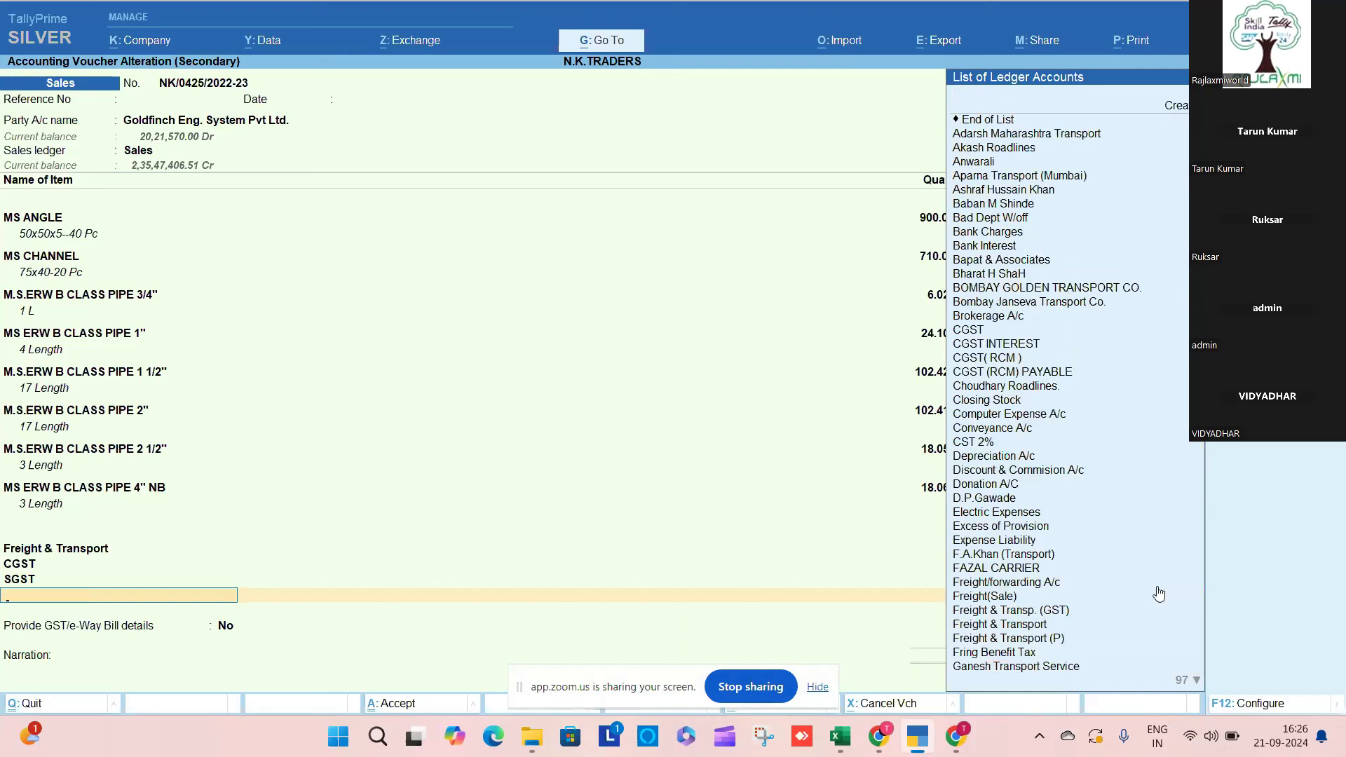
key("Return")
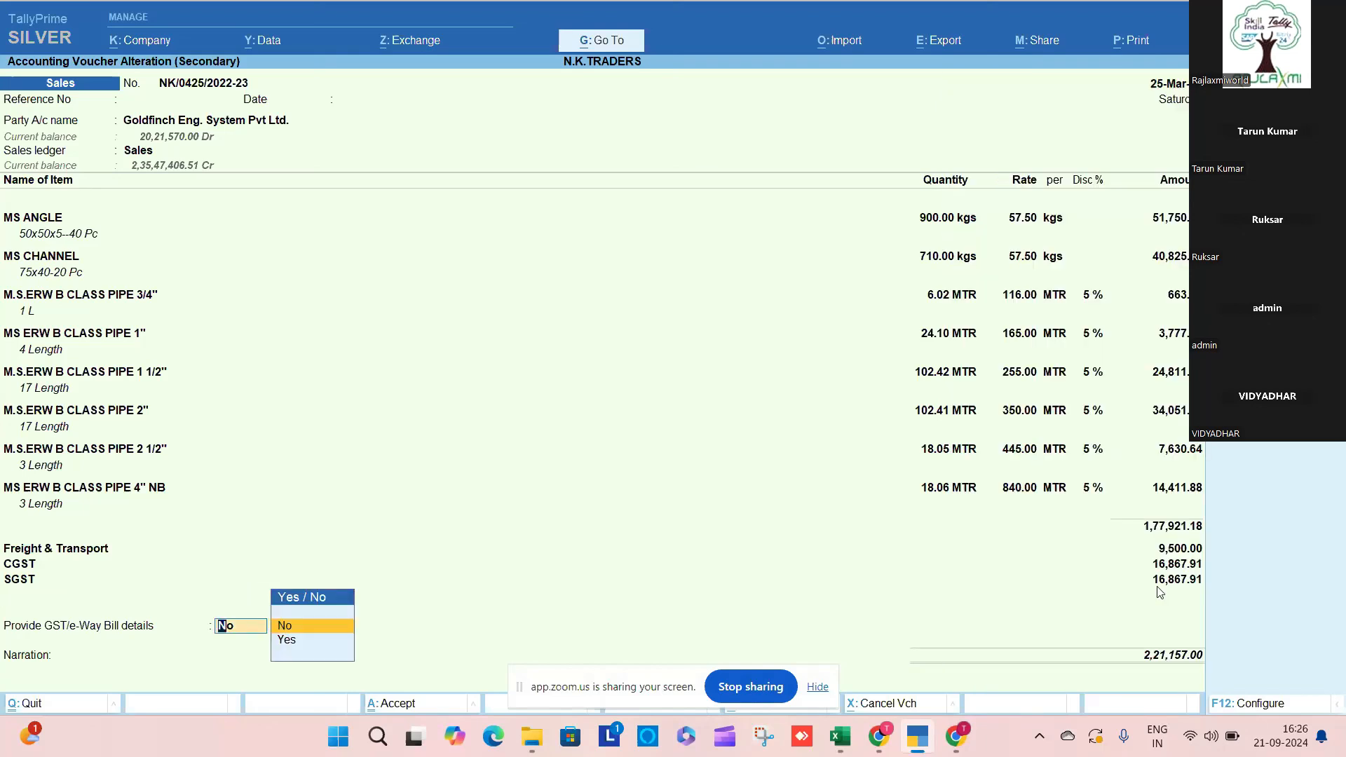
key("ctrl")
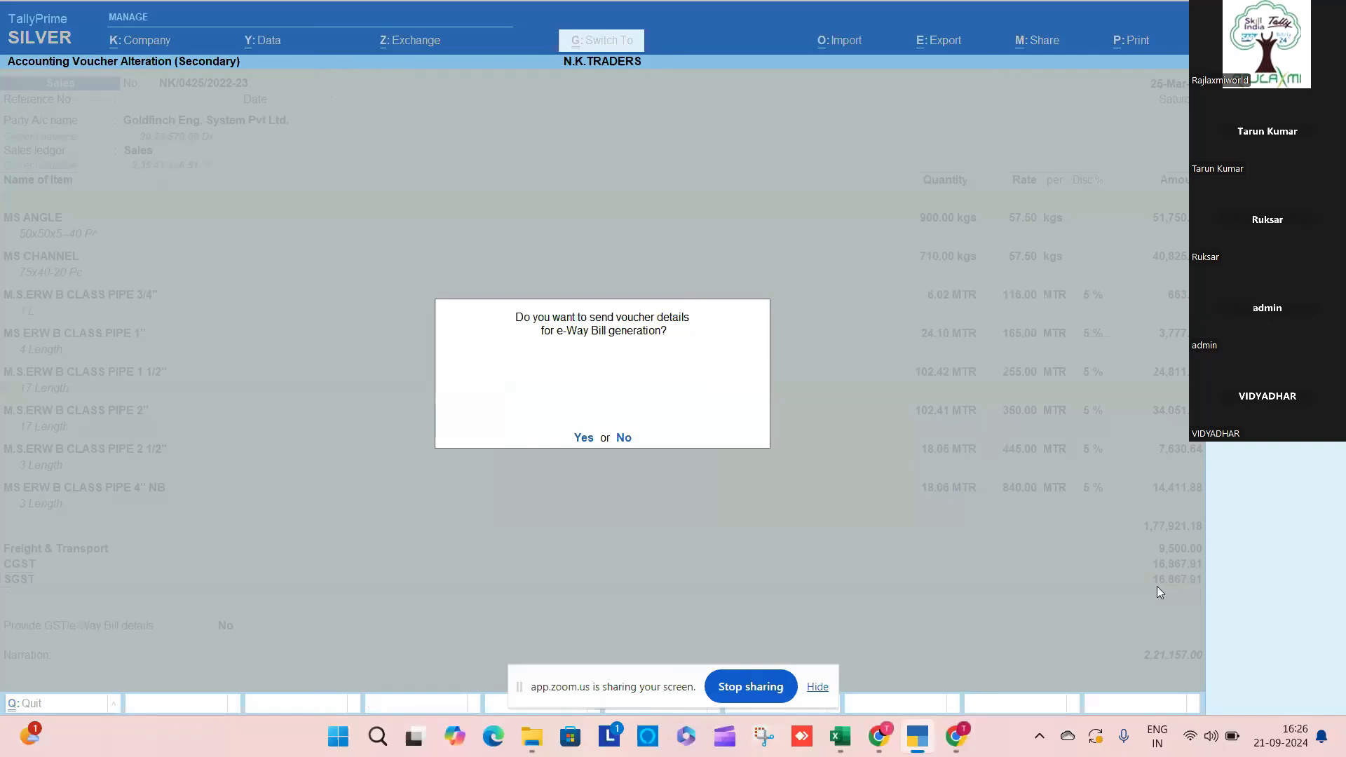
key("n")
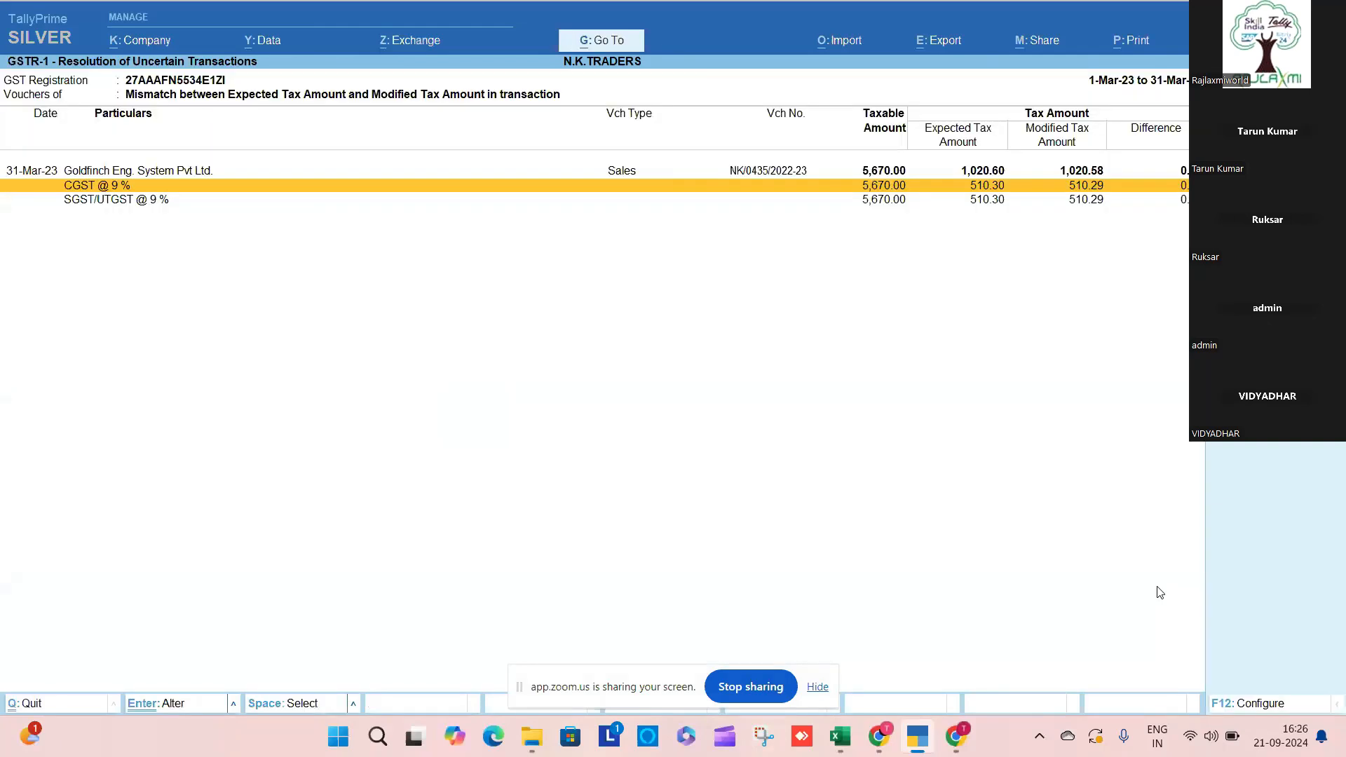
Step: Leave the N.K.TRADERS GSTR-1 reports and switch the active company to CDR Enterprises (19-24)
key("Escape")
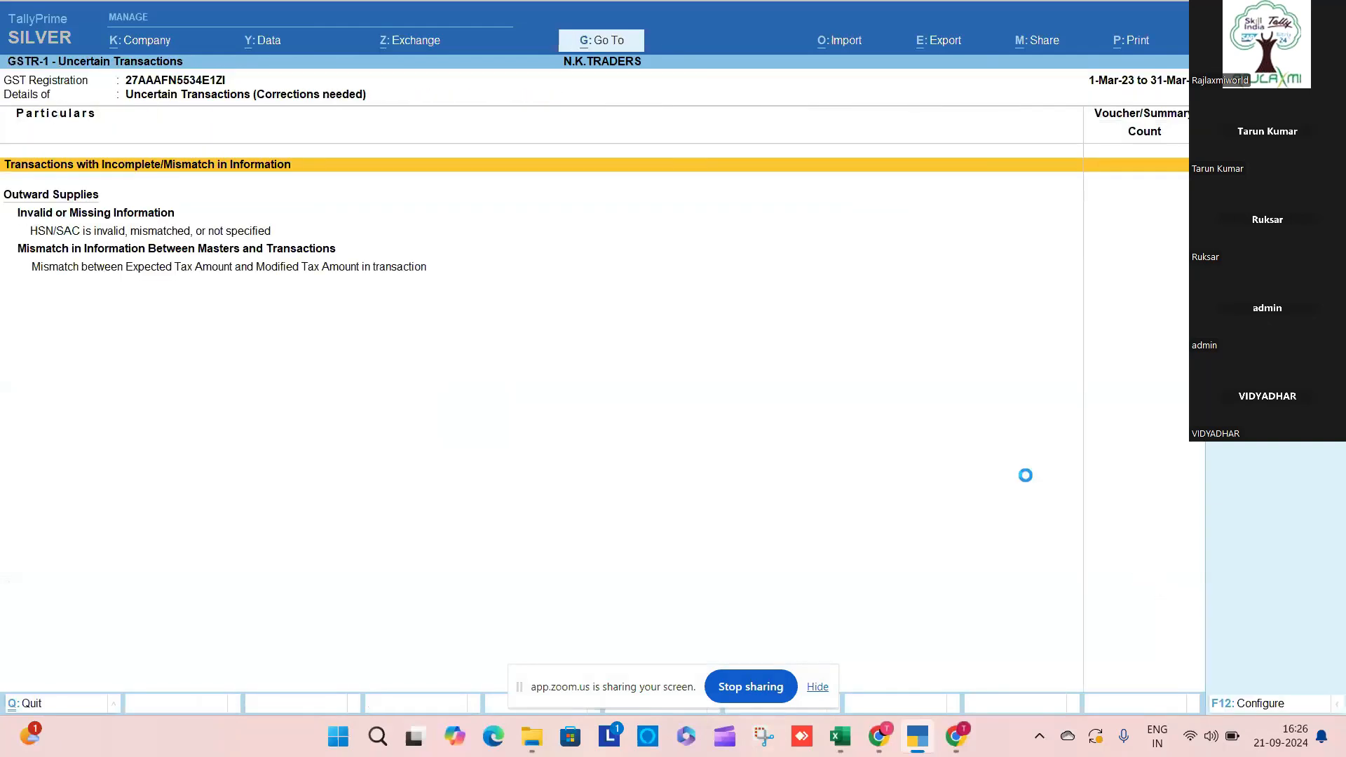
key("Escape")
key("Escape")
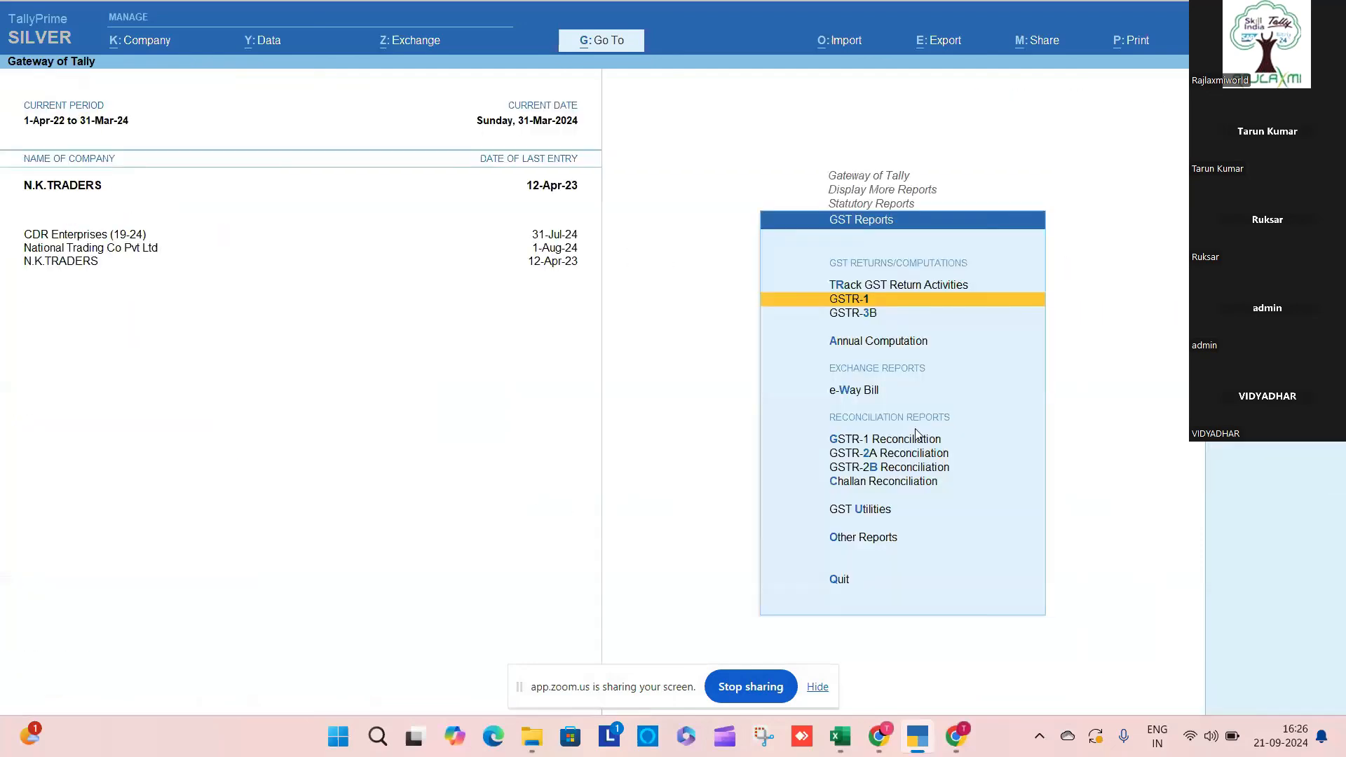
key("F3")
key("Up")
key("Up")
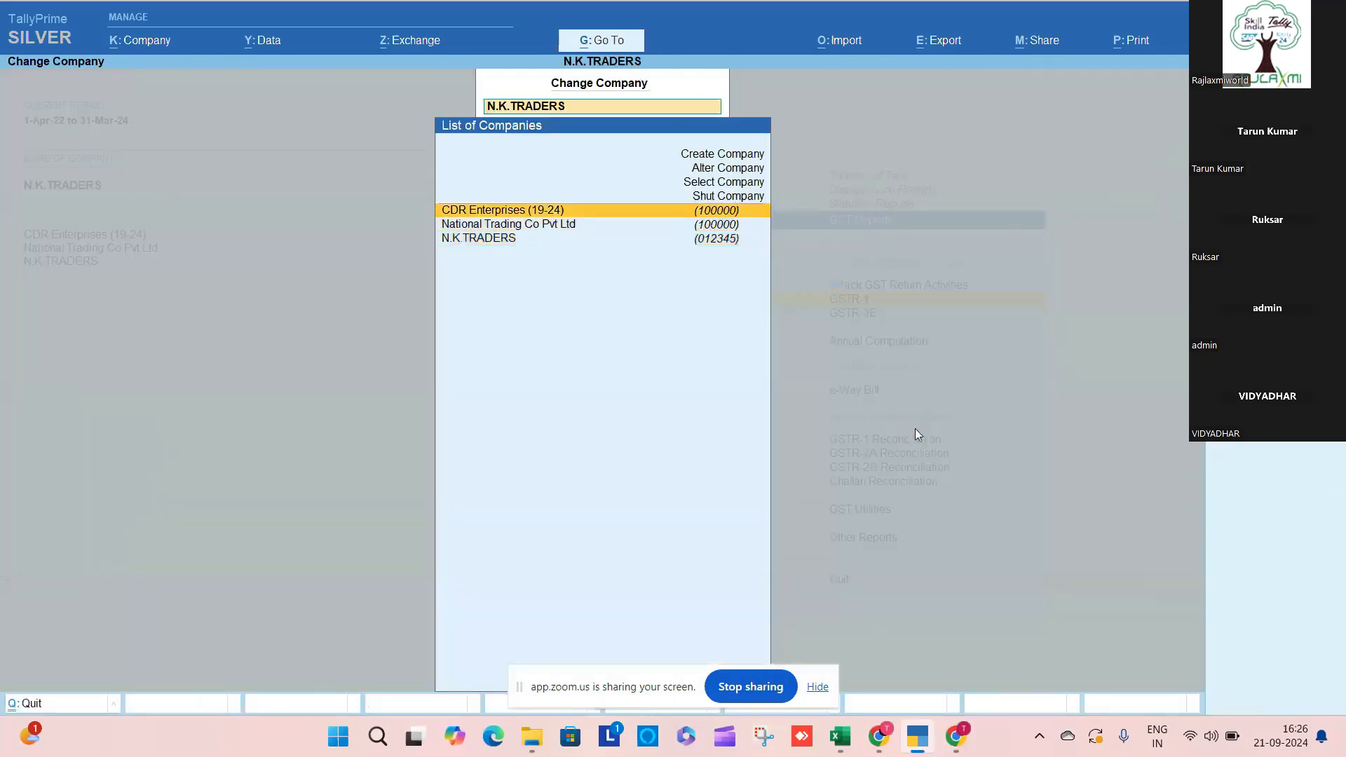
key("Return")
Step: Select CDR Enterprises (19-24) and open its GSTR-1 for the period 1-Apr-22 to 31-Mar-24
key("Down")
key("Up")
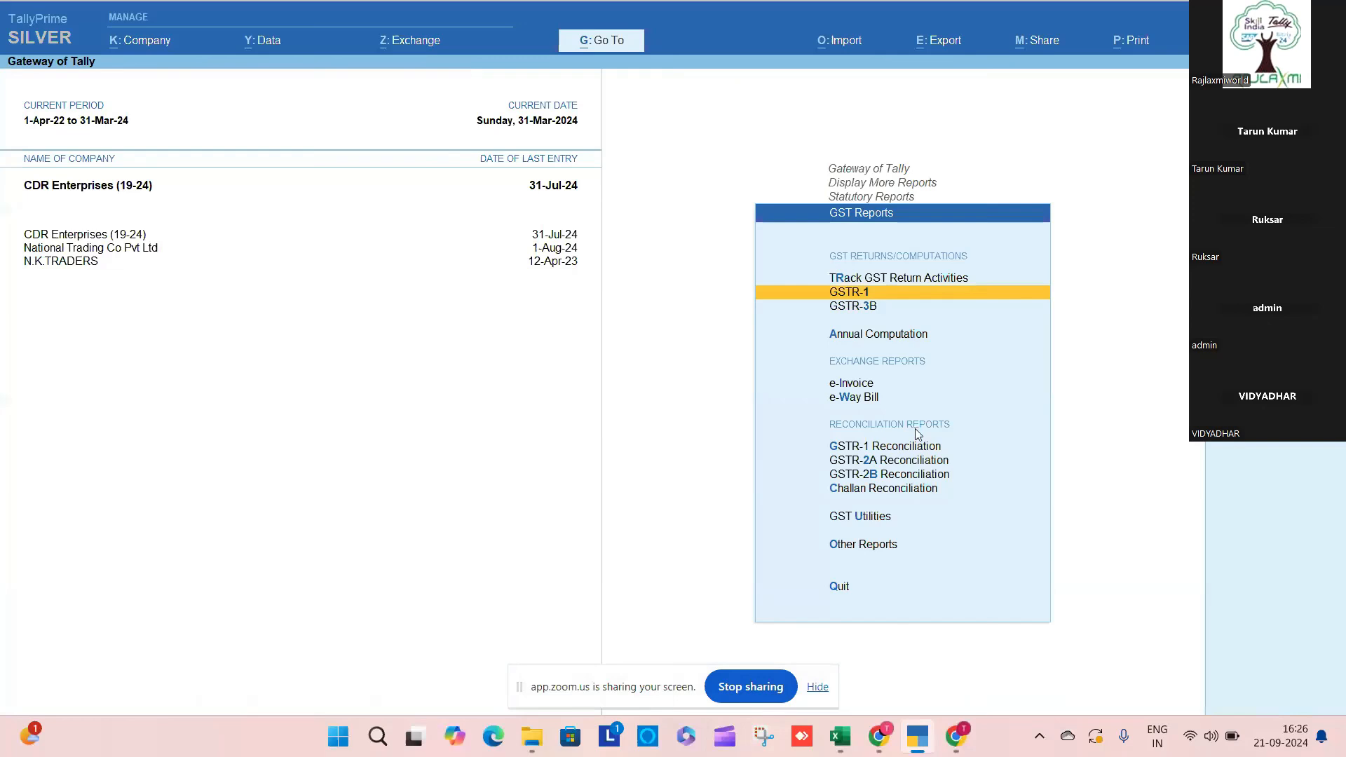
key("Return")
key("F2")
key("Return")
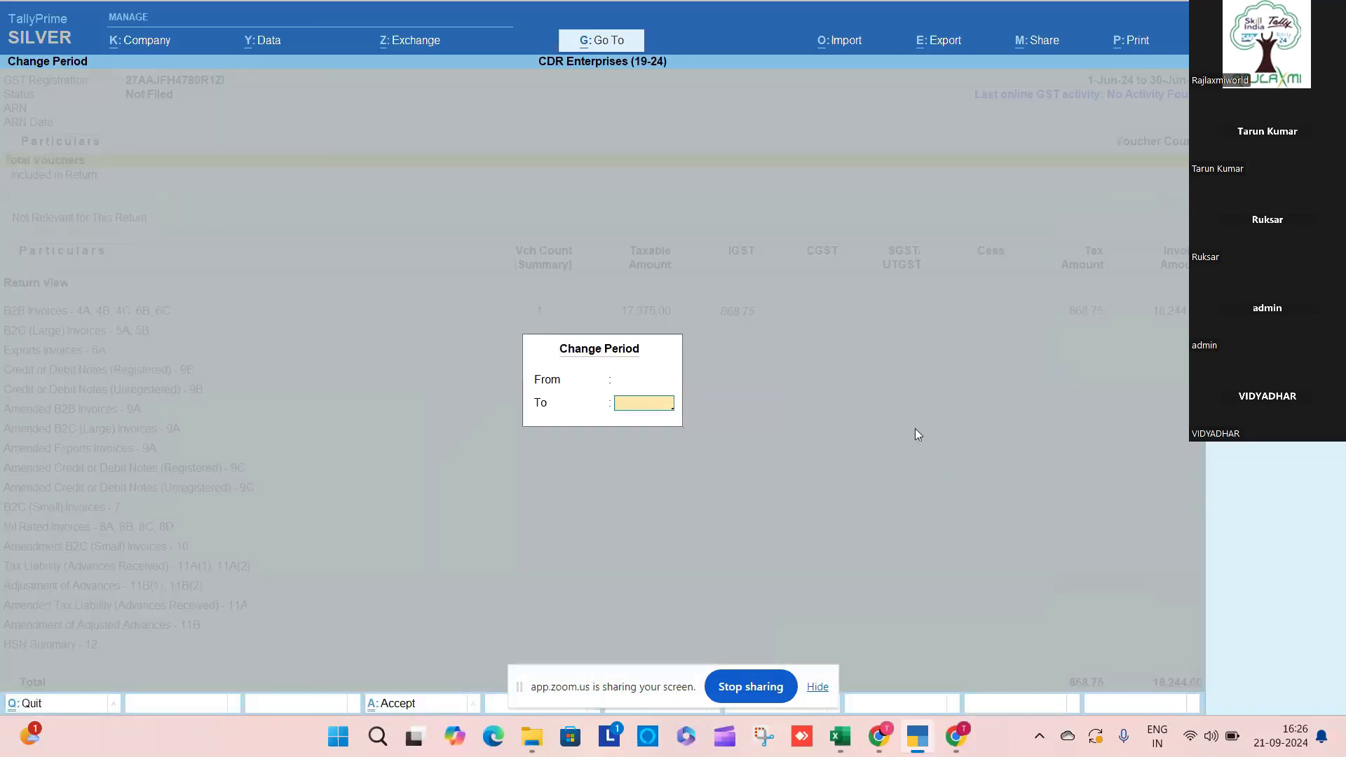
key("Return")
Step: Open the GSTR-1 uncertain transactions and look through the exception categories for outward supplies
key("Down")
key("Down")
key("Down")
key("Down")
key("Down")
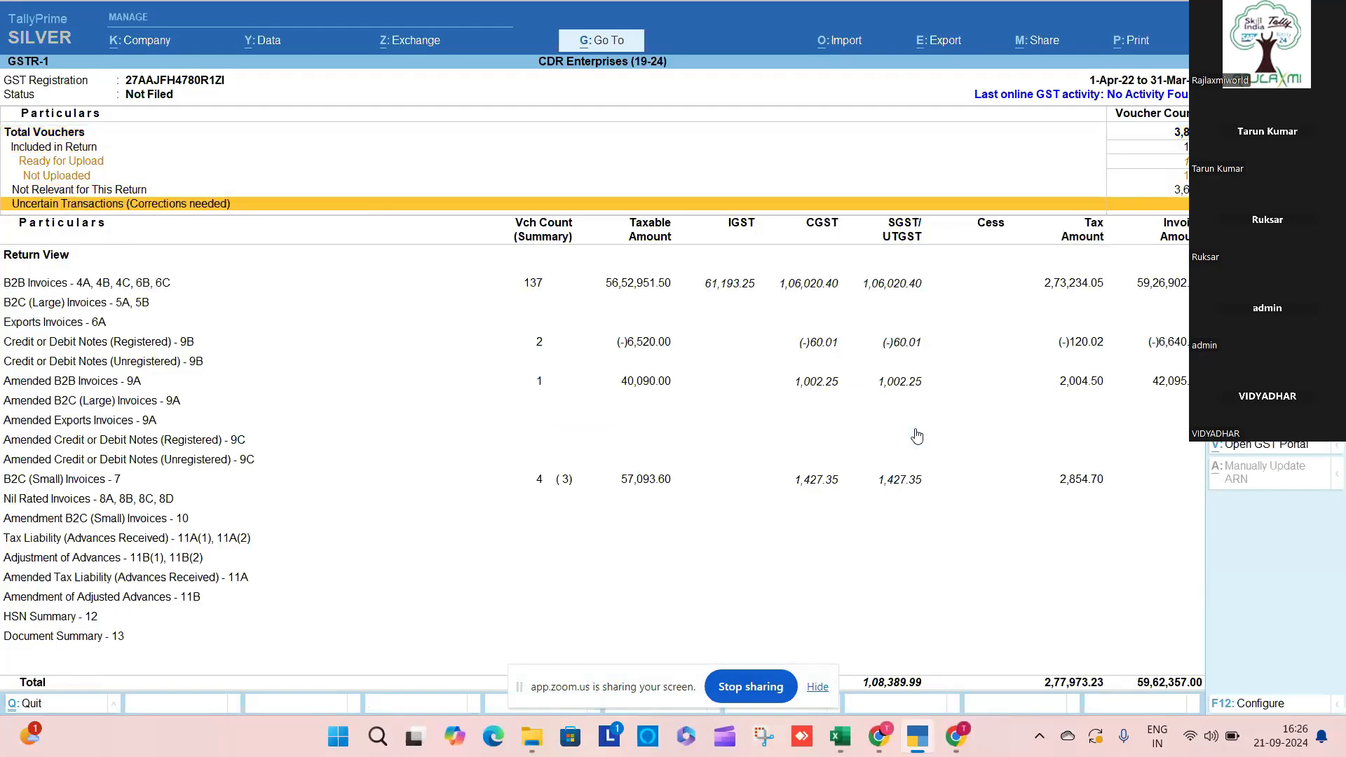
key("Down")
key("Down")
key("Down")
key("Down")
key("Down")
key("Down")
key("Down")
key("Down")
key("Down")
key("Down")
key("Down")
key("Down")
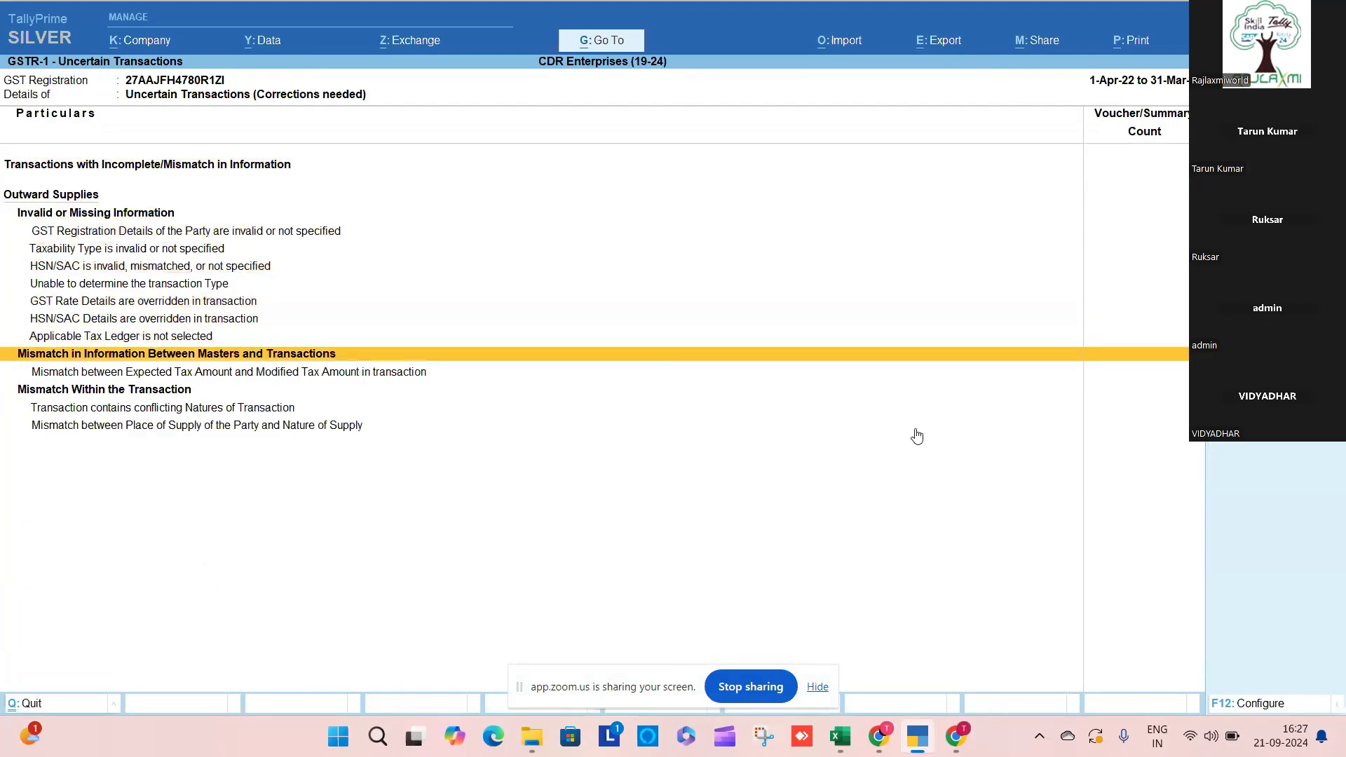
key("Up")
key("Up")
key("Up")
key("Up")
key("Up")
key("Up")
key("Up")
key("Up")
key("Up")
key("Up")
key("Up")
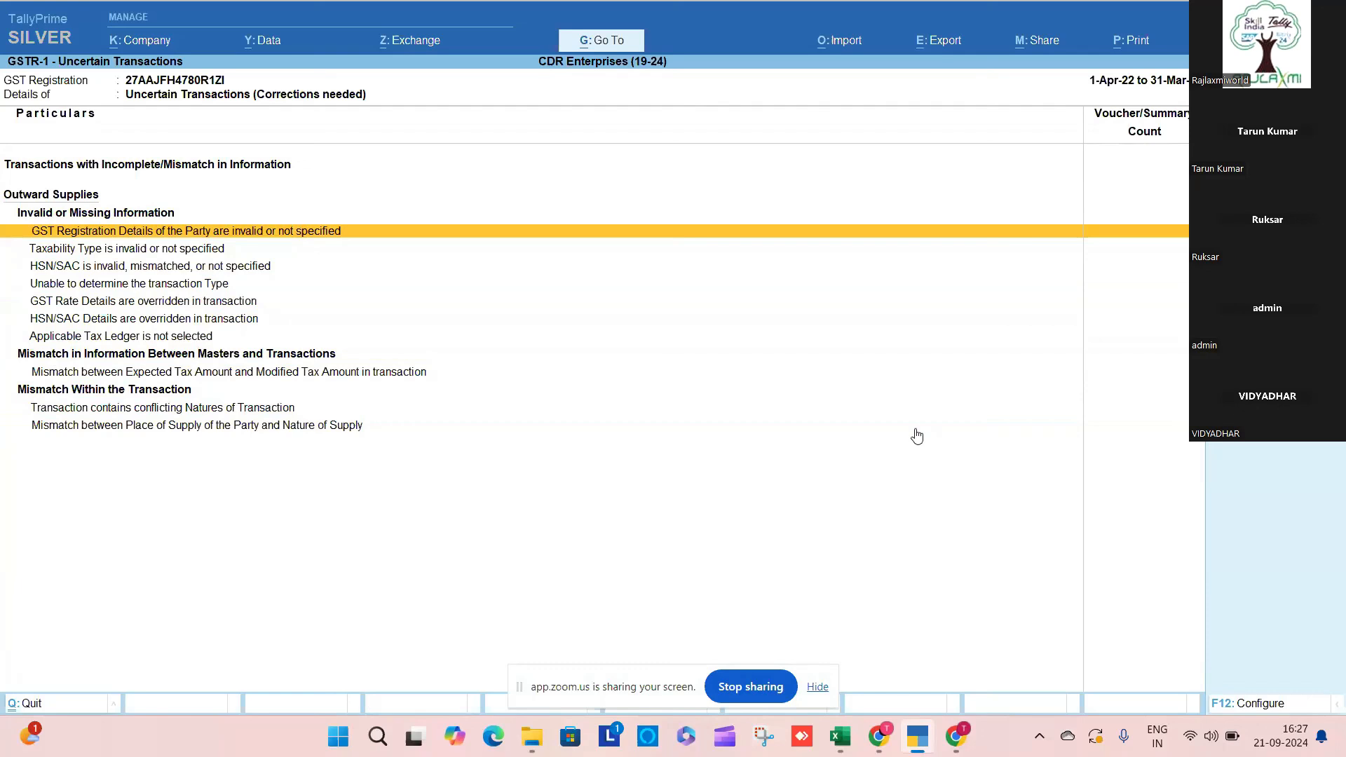
Step: From the invalid party GST registration exceptions, open the 26-Aug-23 Premier Mechanical Consultants sales voucher and its party ledger
key("Return")
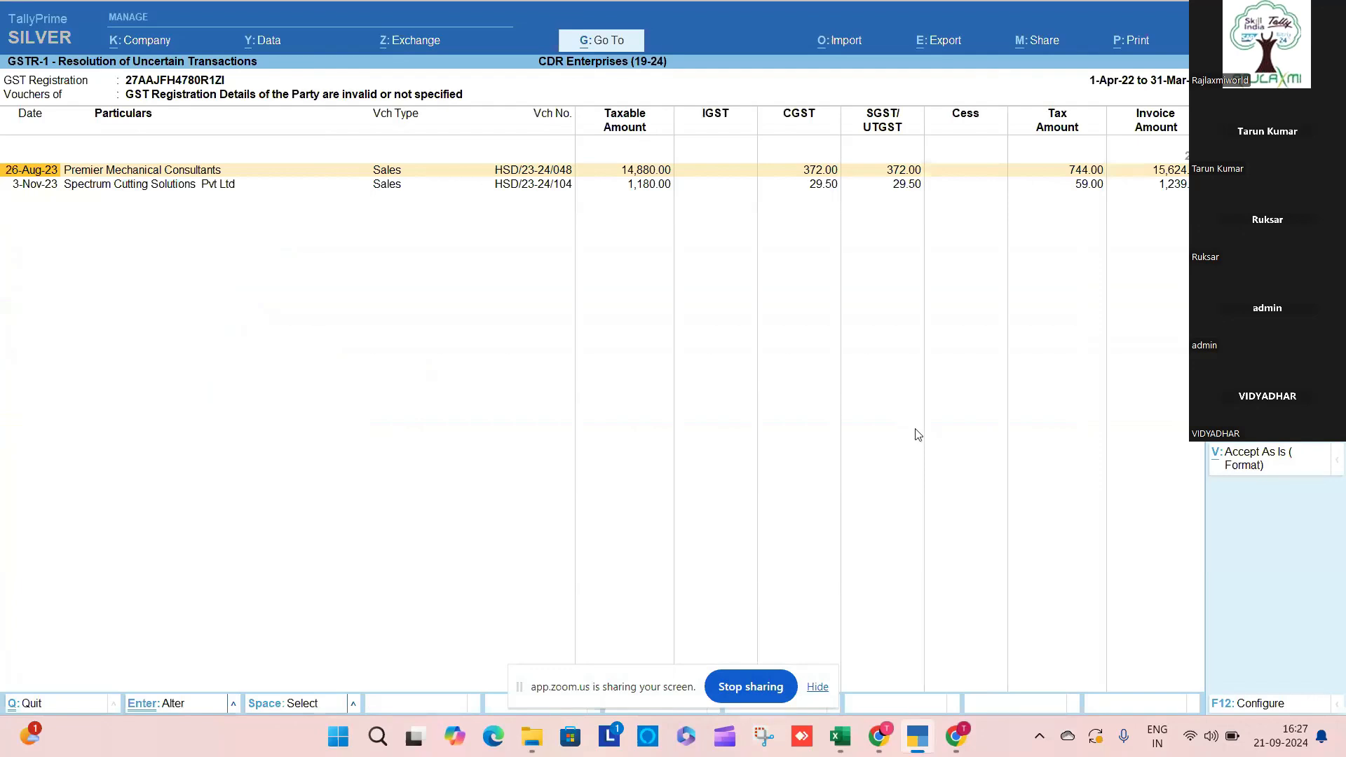
key("Return")
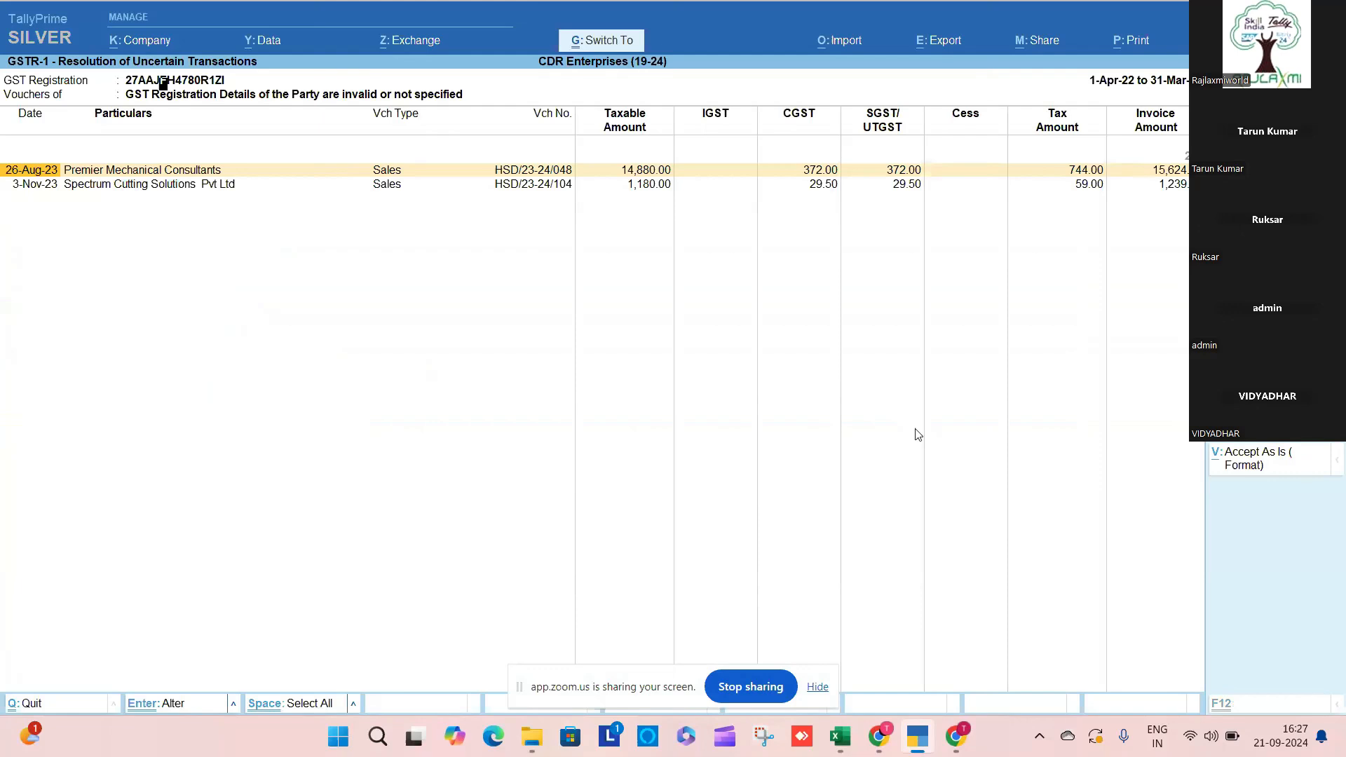
key("Return")
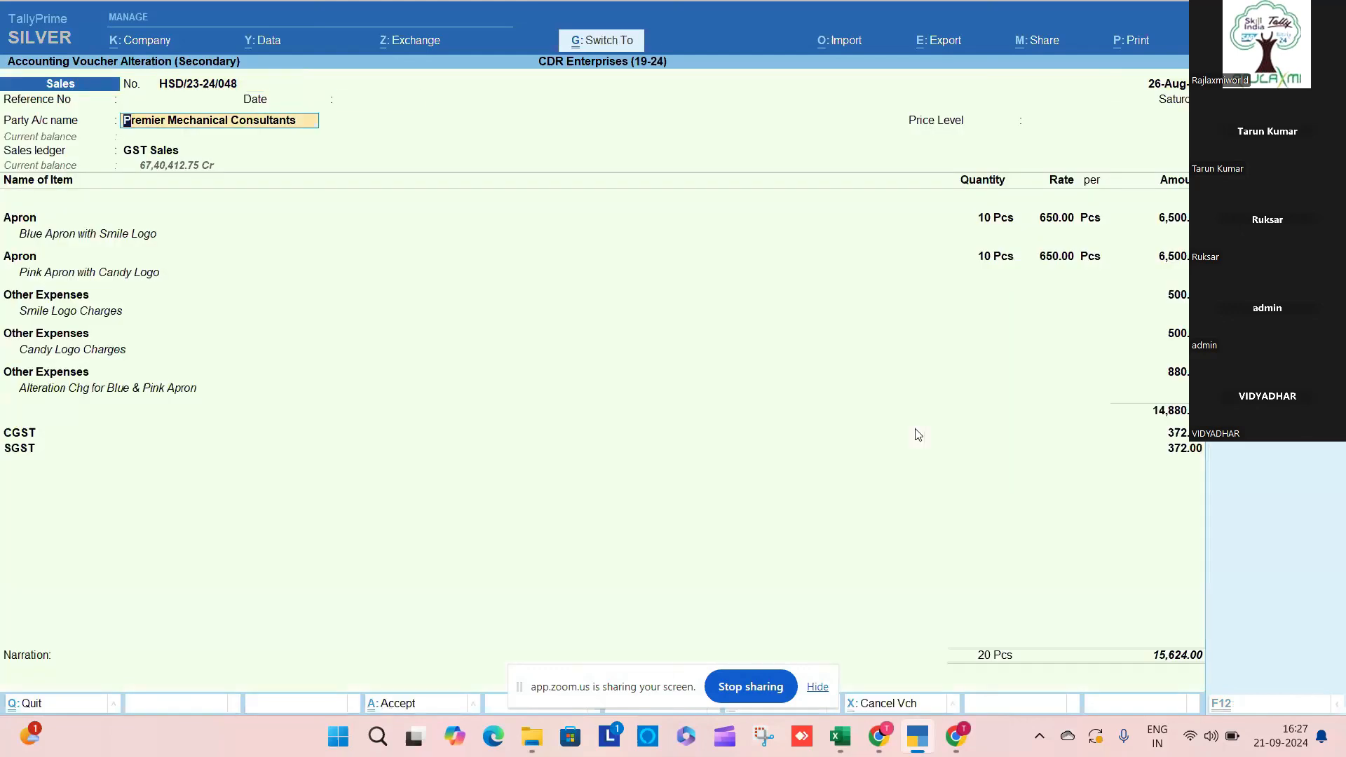
key("ctrl+Return")
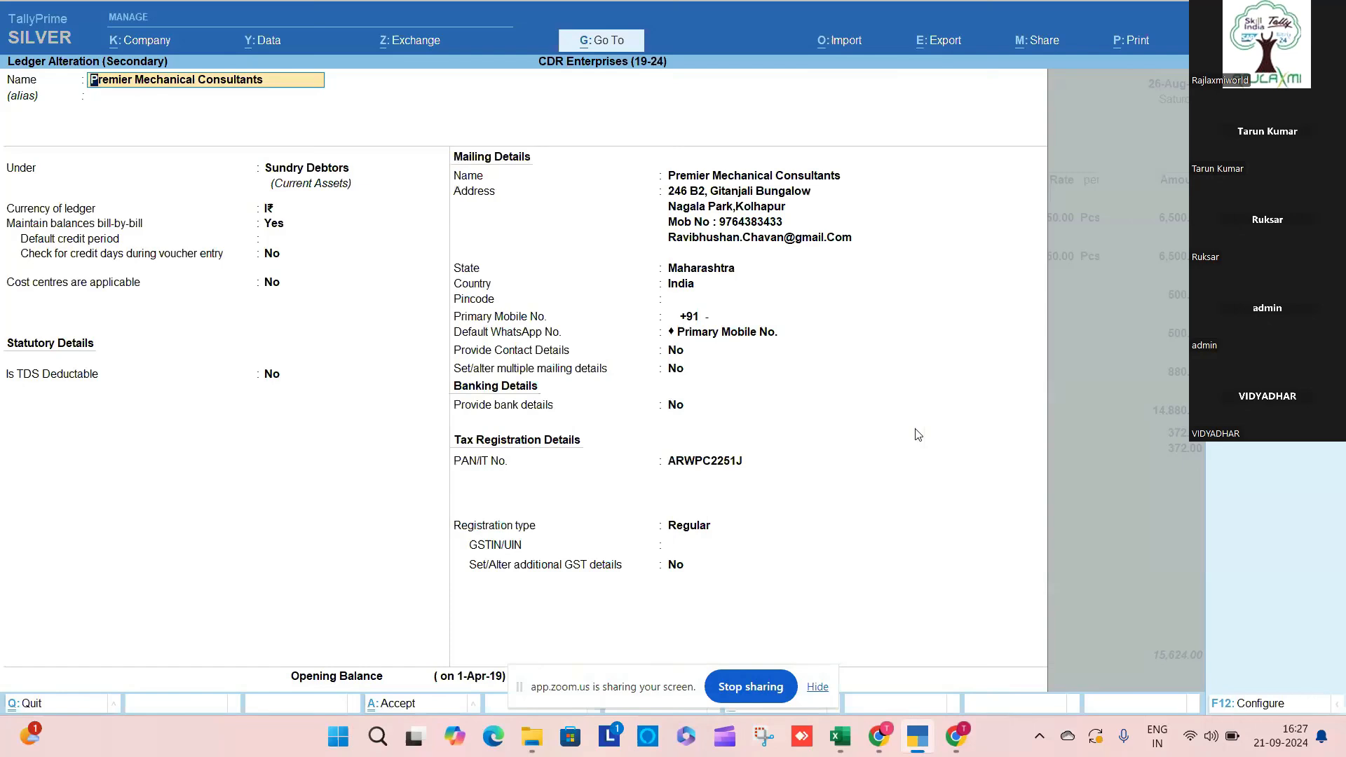
Step: Go through the Premier Mechanical Consultants ledger to its GSTIN/UIN and check the tax registration details
key("Return")
key("Return")
key("Return")
key("Return")
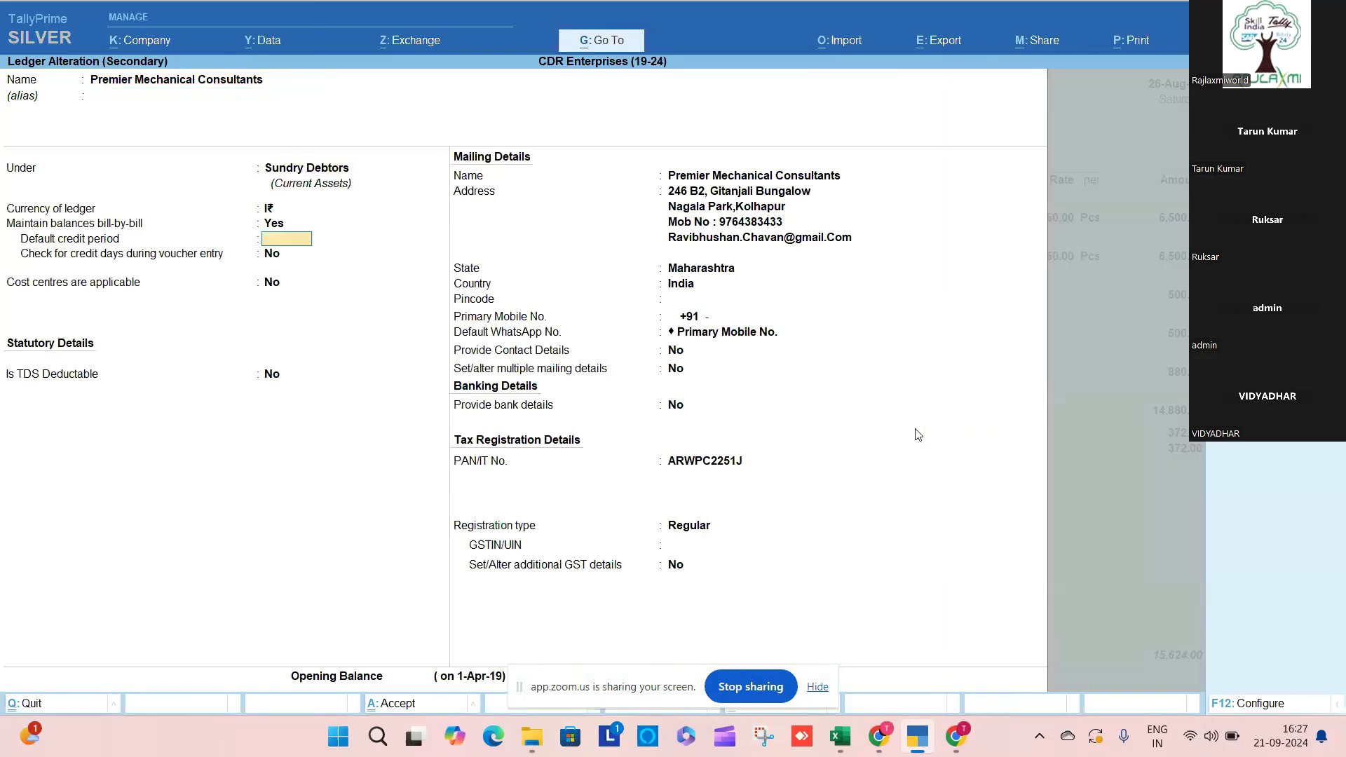
key("Return")
key("Return")
key("Return")
key("Return")
key("Return")
key("Return")
key("Return")
key("Return")
key("Return")
key("Return")
key("Return")
key("Return")
key("Return")
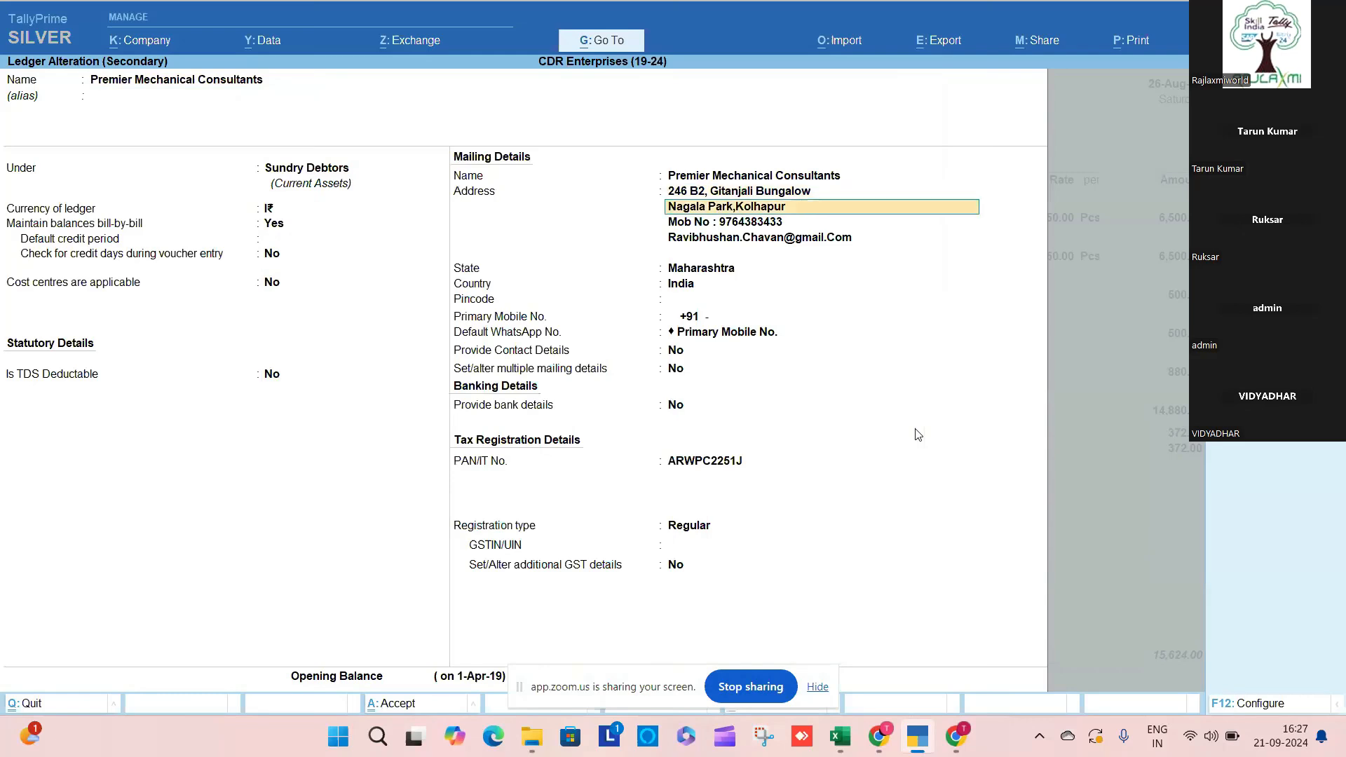
key("Return")
key("Return")
key("Return")
key("Return")
key("Return")
key("Return")
key("Return")
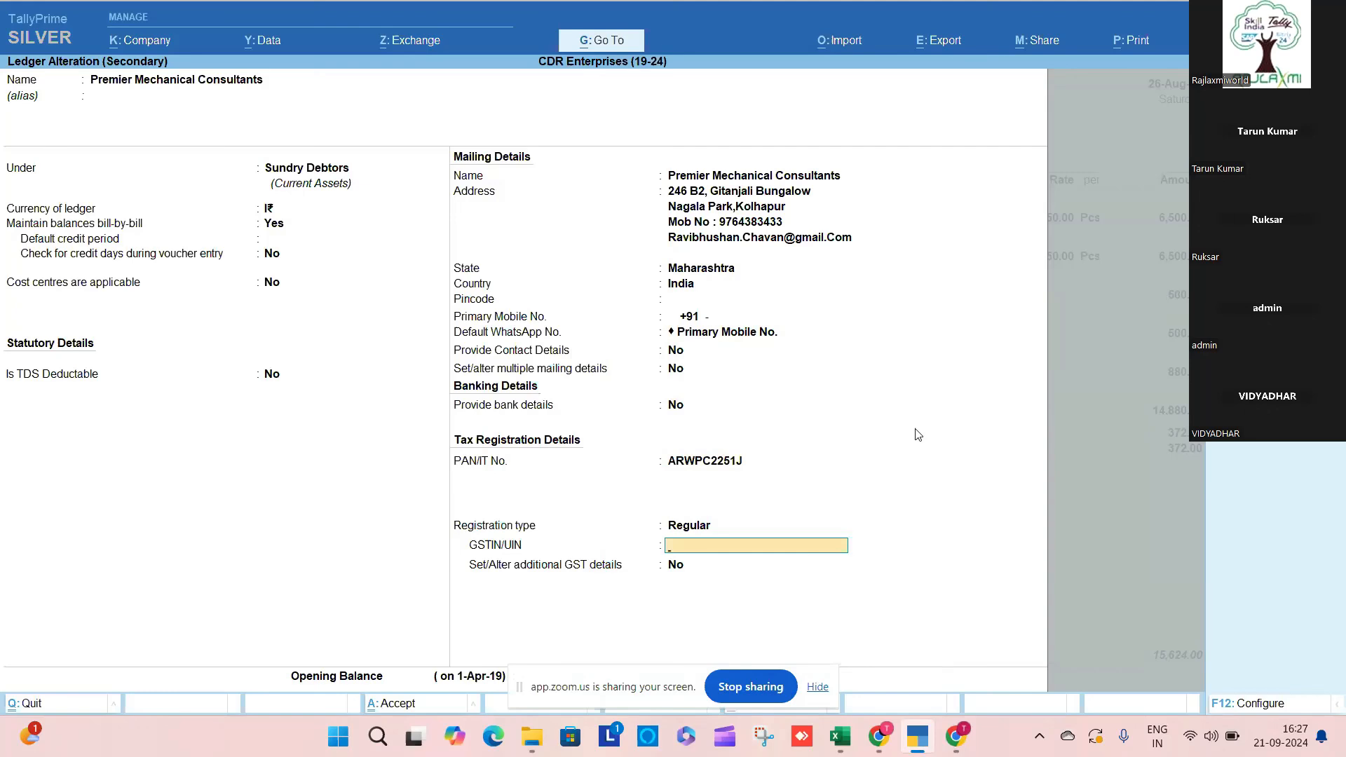
Step: Check the ledger's GST registration history among all additional ledger details, and return to the sales voucher without changes
key("ctrl+i")
key("Up")
key("Up")
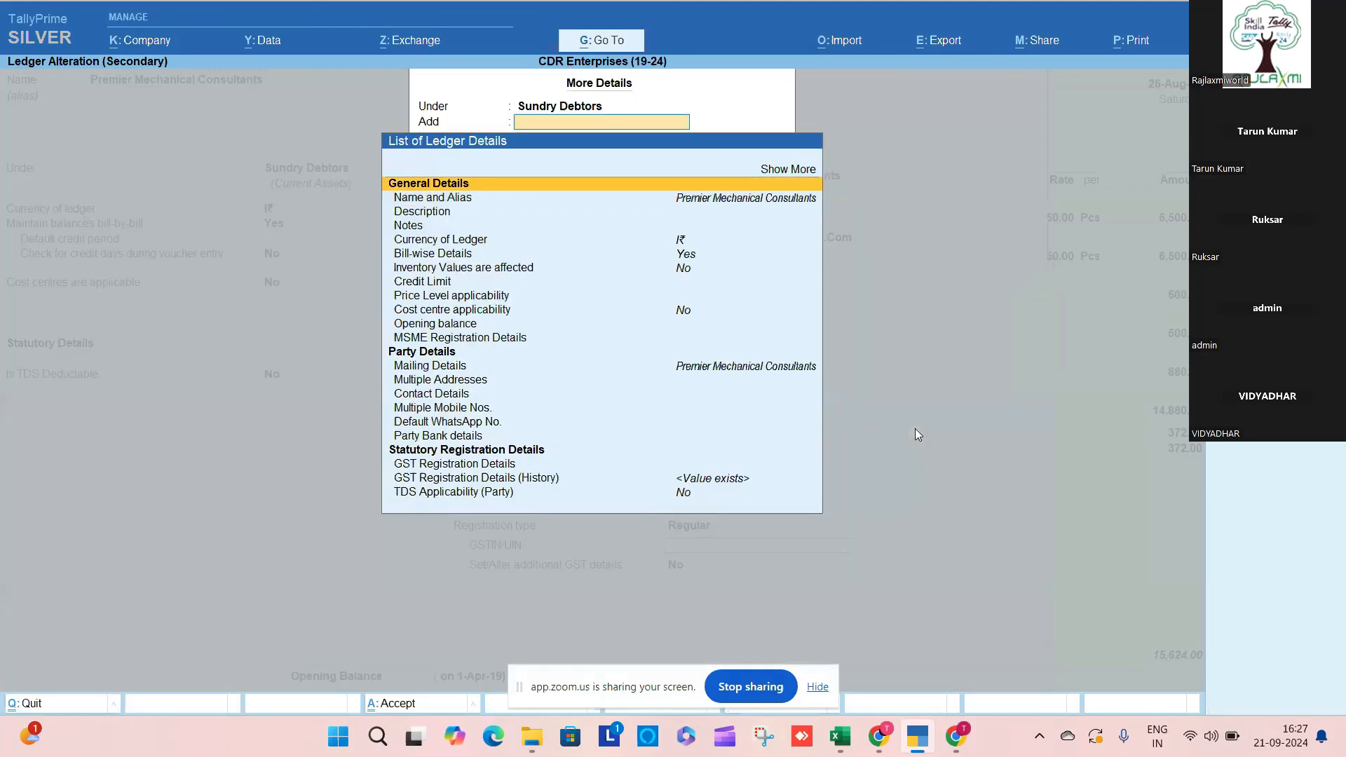
key("Return")
key("Down")
key("Down")
key("Down")
key("Down")
key("Down")
key("Down")
key("Down")
key("Down")
key("Down")
key("Down")
key("Down")
key("Down")
key("Down")
key("Down")
key("Down")
key("Down")
key("Down")
key("Down")
key("Down")
key("Down")
key("Down")
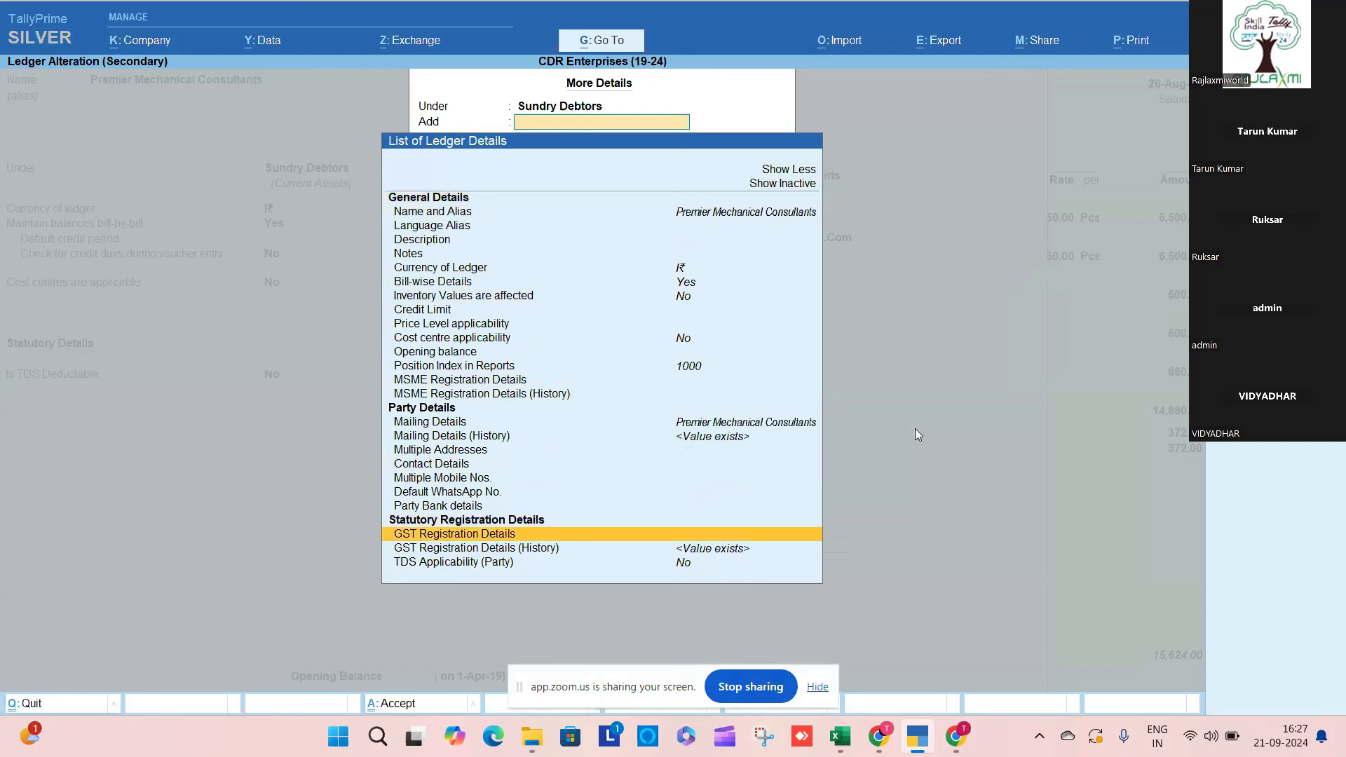
key("Return")
key("Escape")
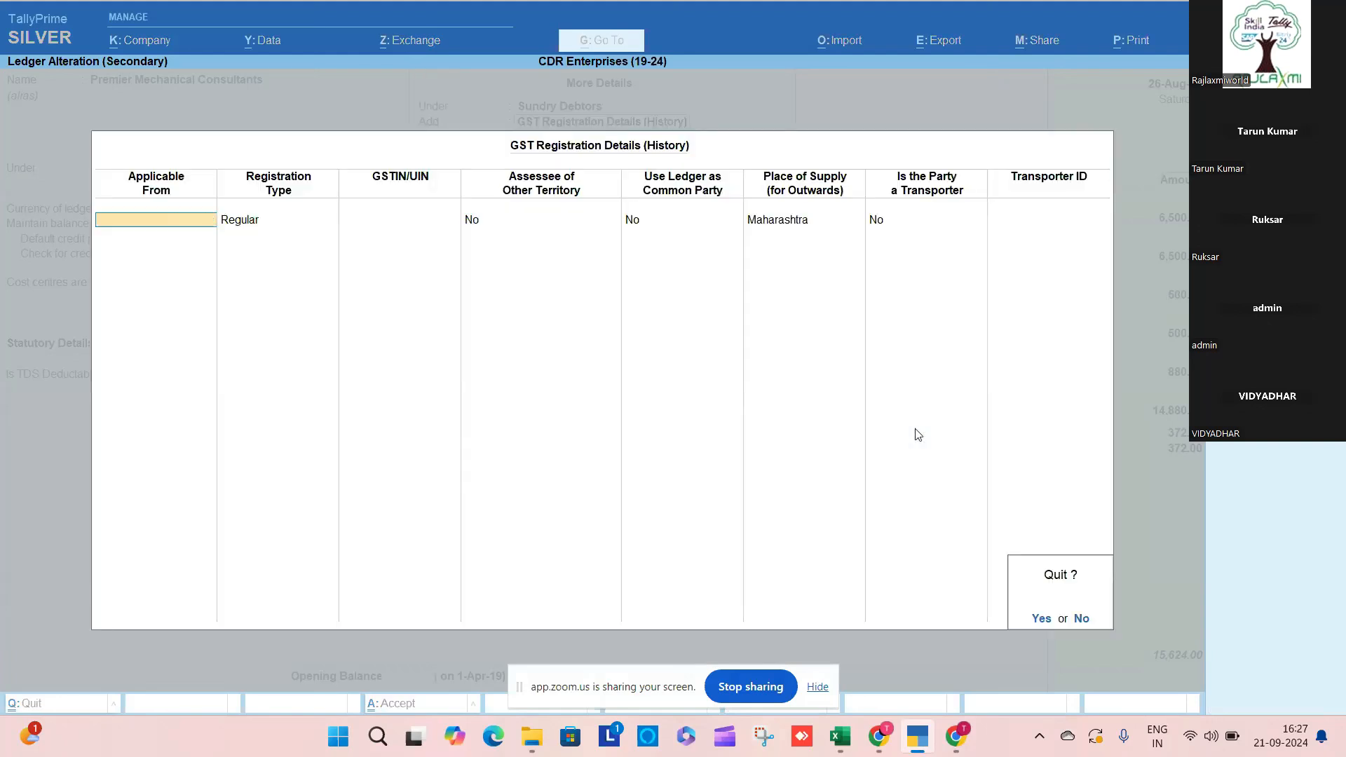
key("Return")
key("Escape")
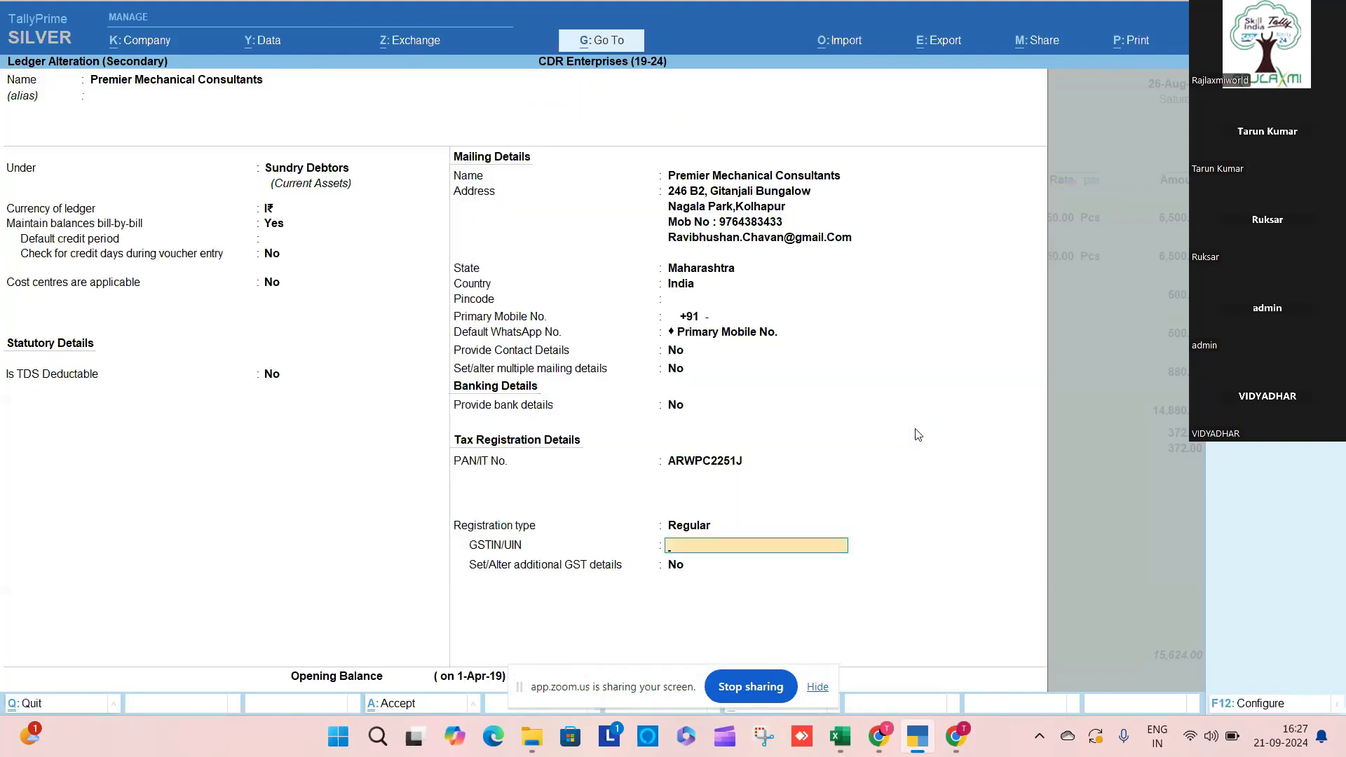
key("Escape")
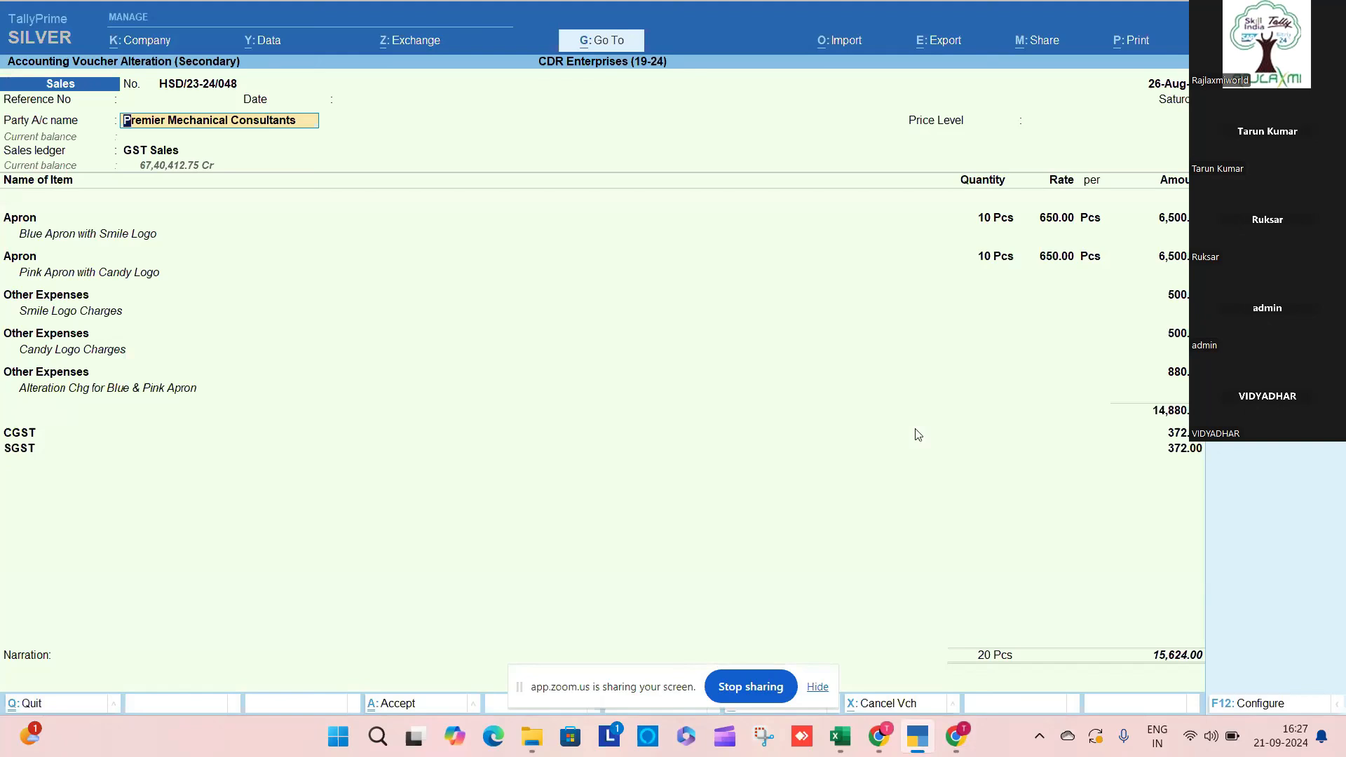
Step: Reselect Premier Mechanical Consultants as the voucher's party and pass through the dispatch, order and export details to the party details
key("BackSpace")
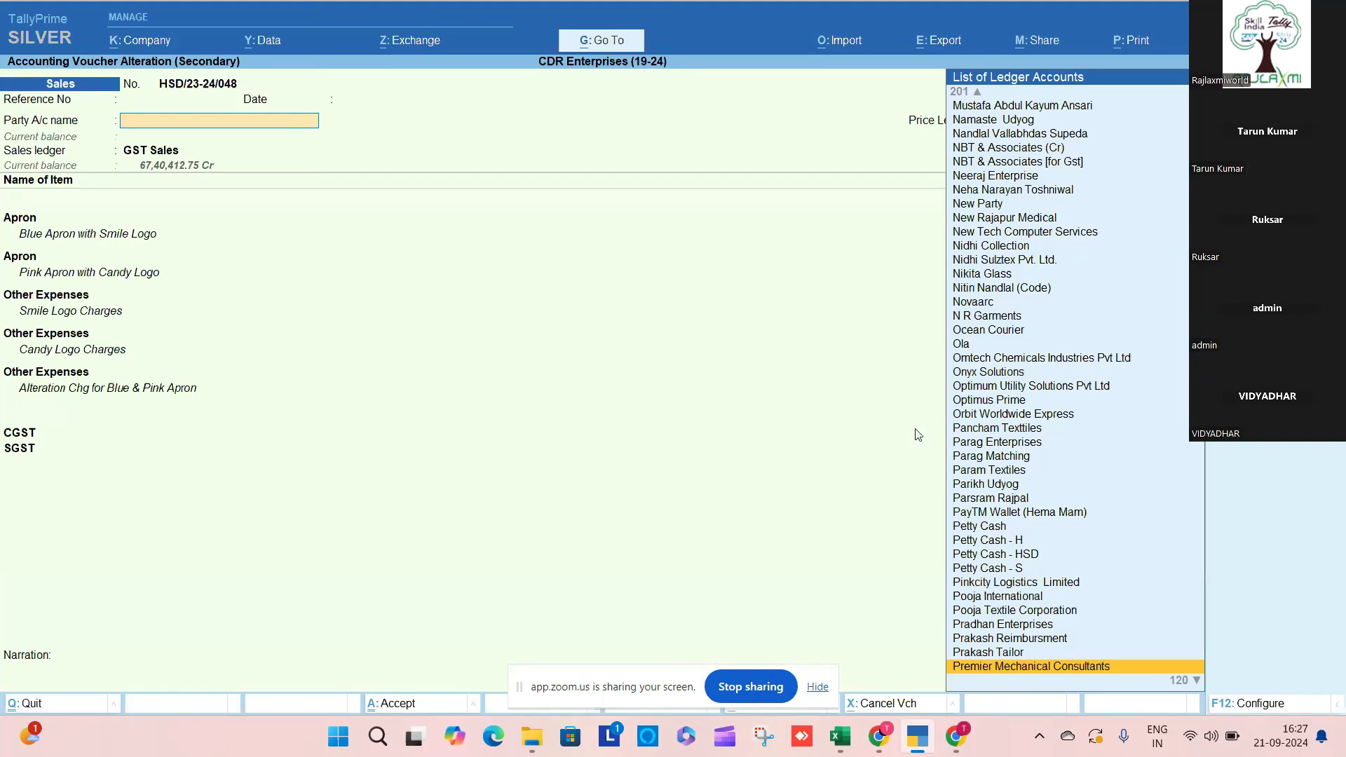
key("Return")
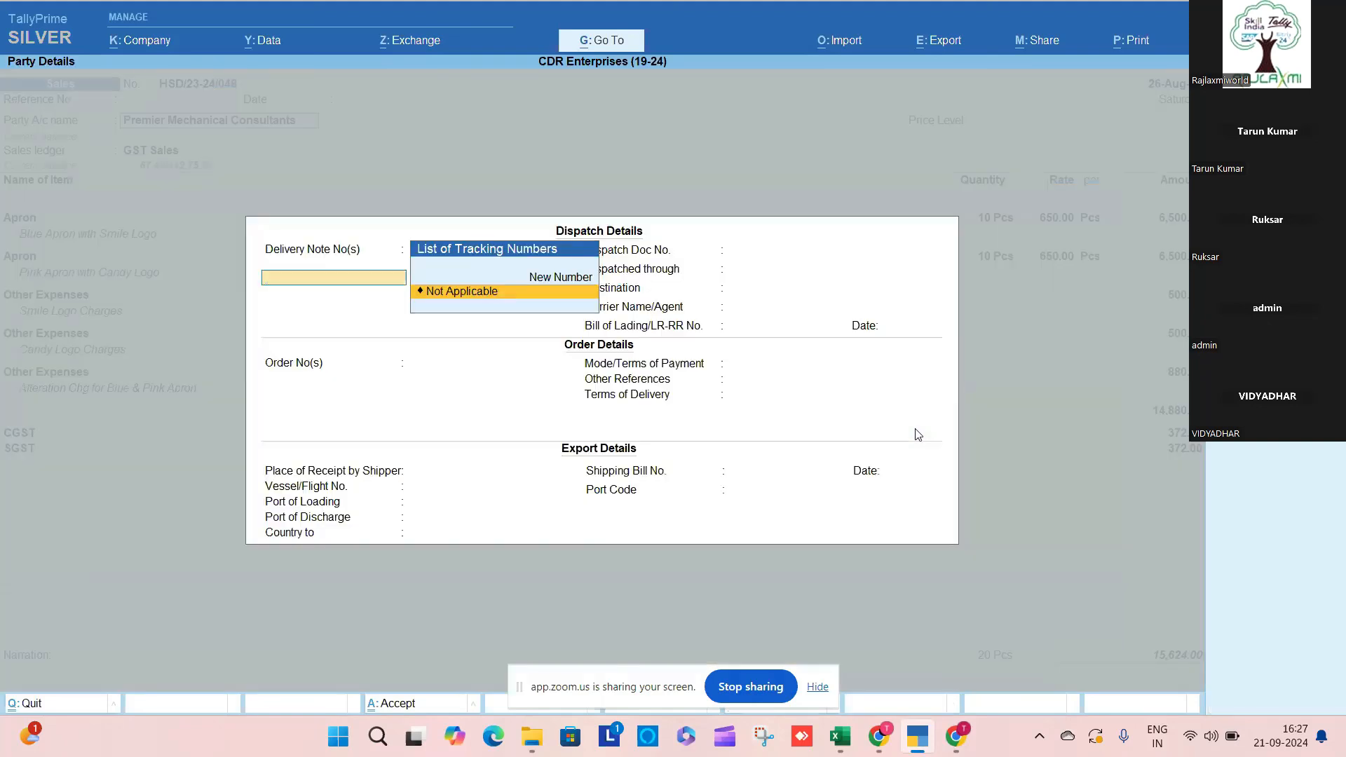
key("Return")
key("Return")
key("Return")
key("Return")
key("Return")
key("Return")
key("Return")
key("Return")
key("Return")
key("Return")
key("Return")
key("Return")
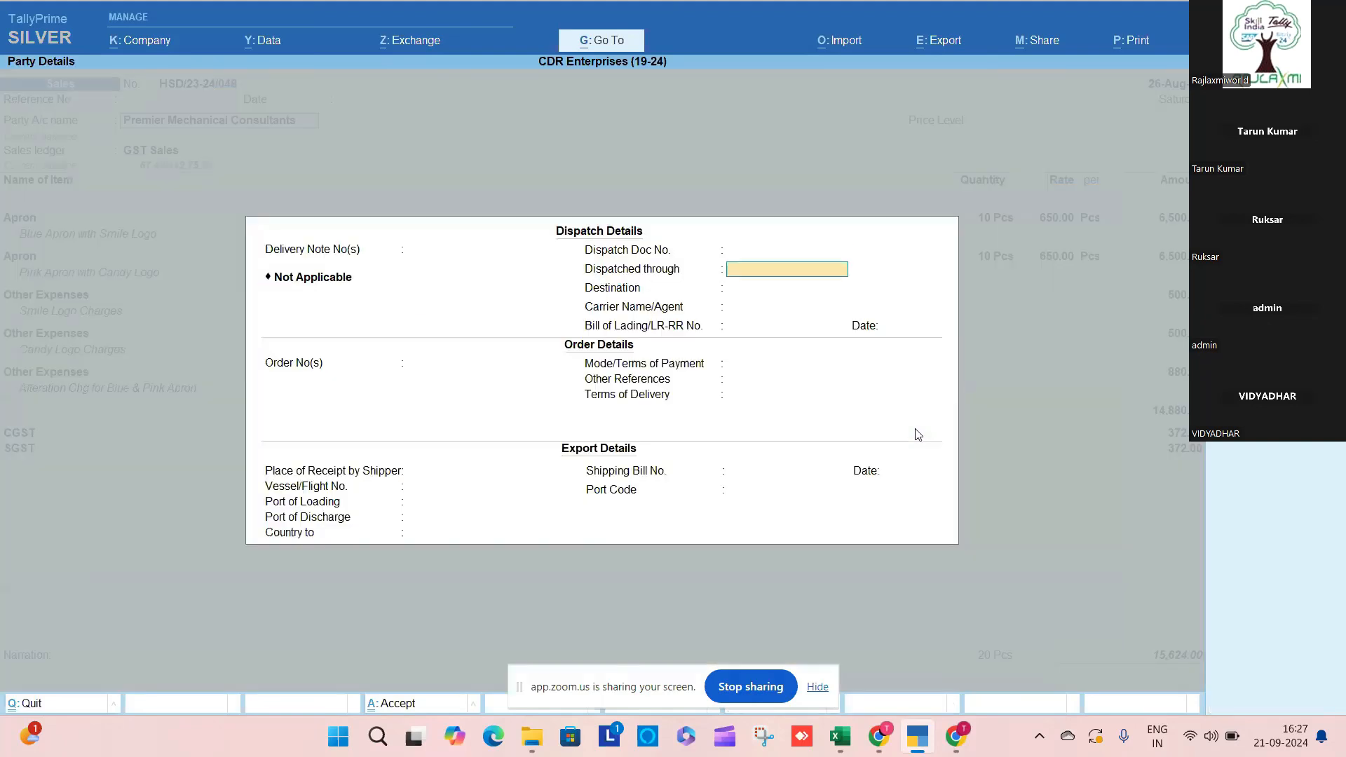
key("Return")
key("Return")
key("Return")
key("Return")
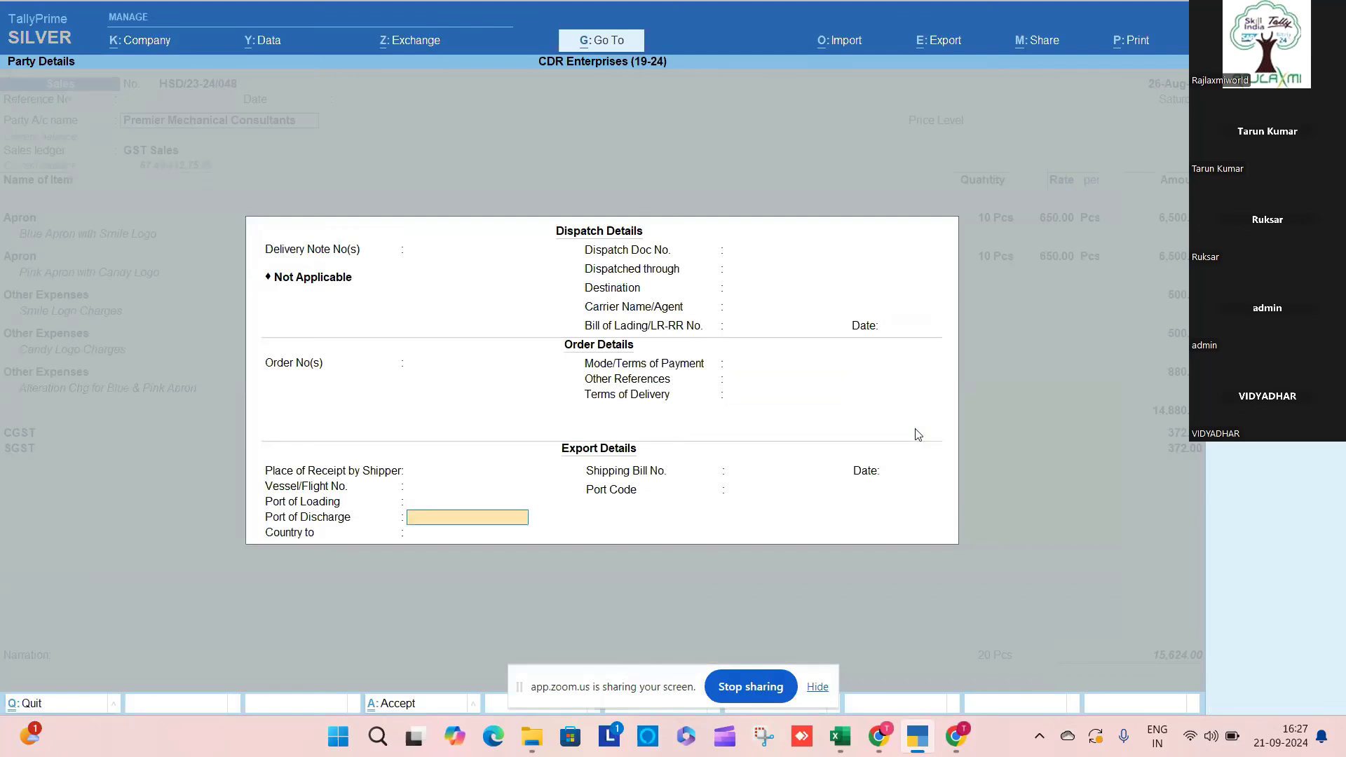
key("Return")
key("Return")
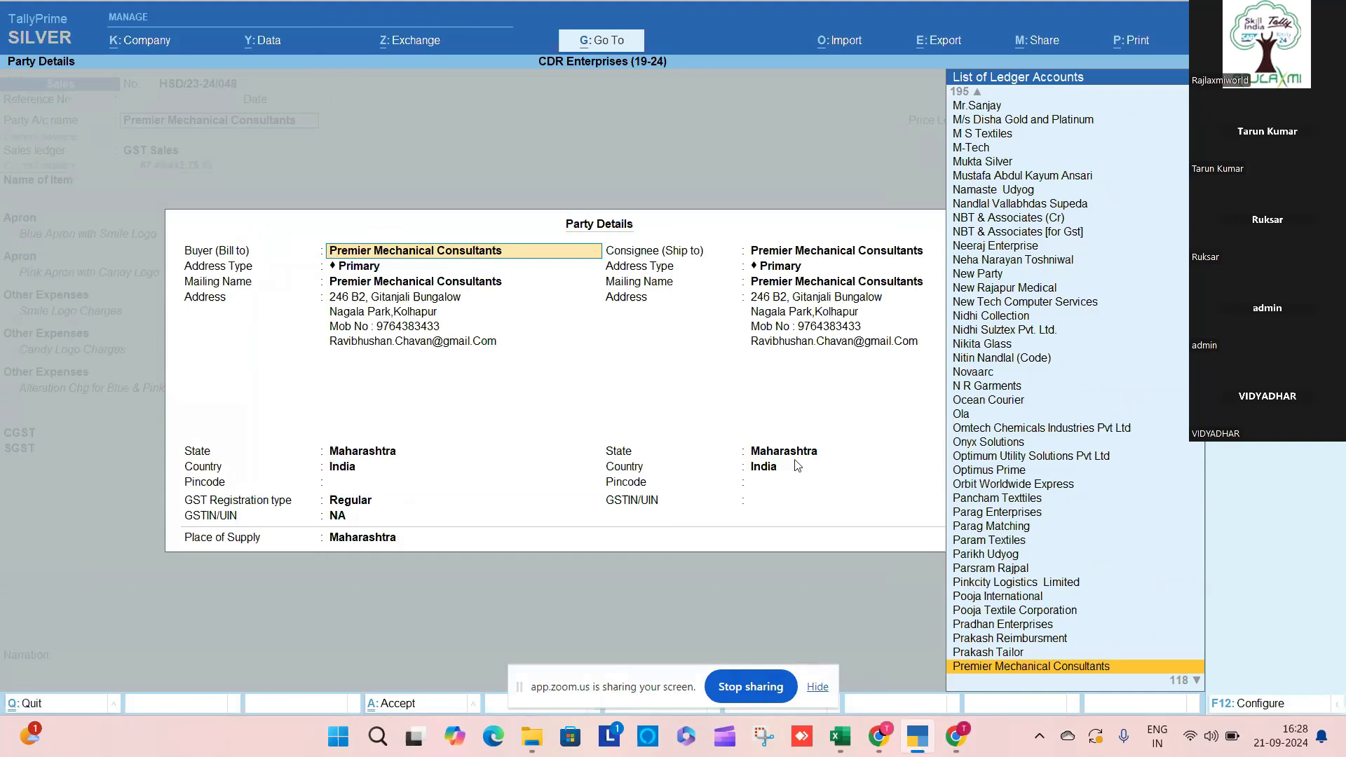
Step: Try to refresh the buyer details by choosing another ledger and reselecting Premier Mechanical Consultants, and quit the voucher without saving
key("Up")
key("Up")
key("Return")
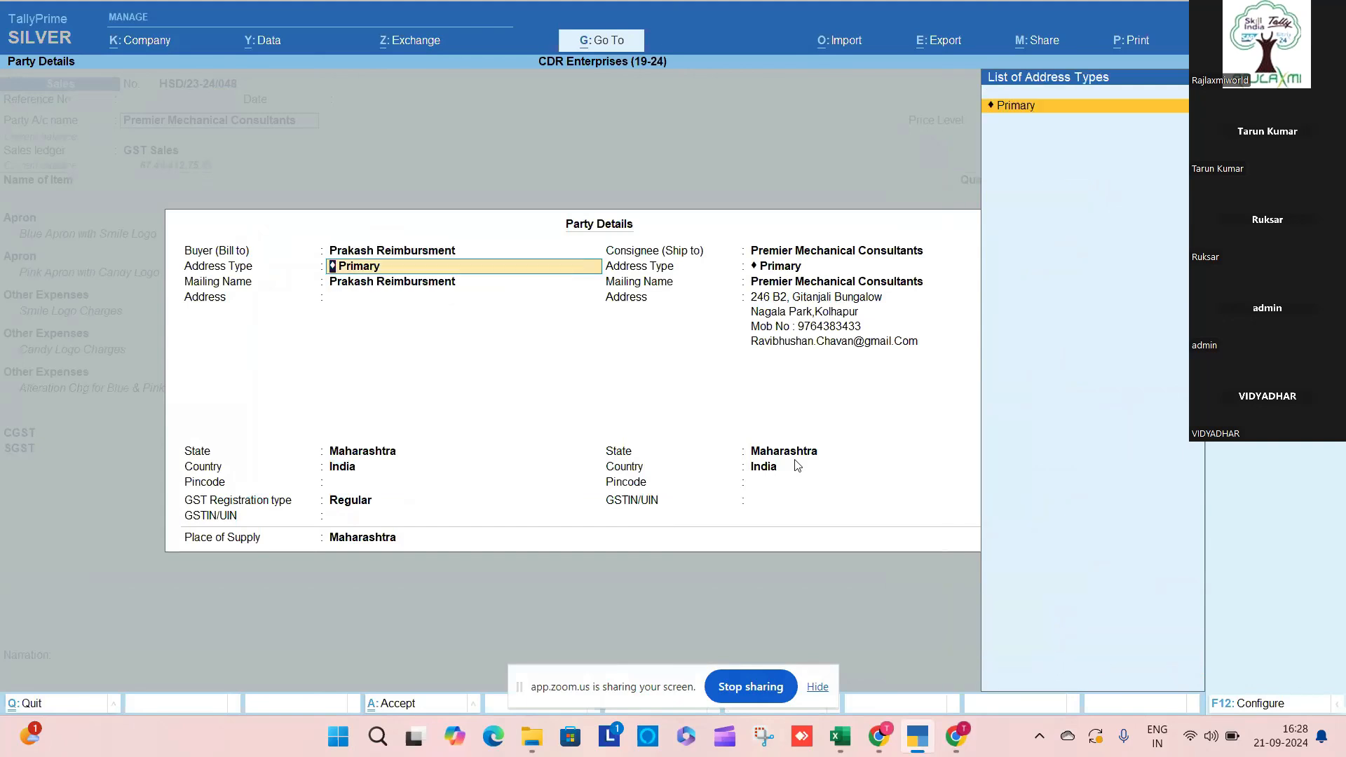
key("BackSpace")
key("Down")
key("Down")
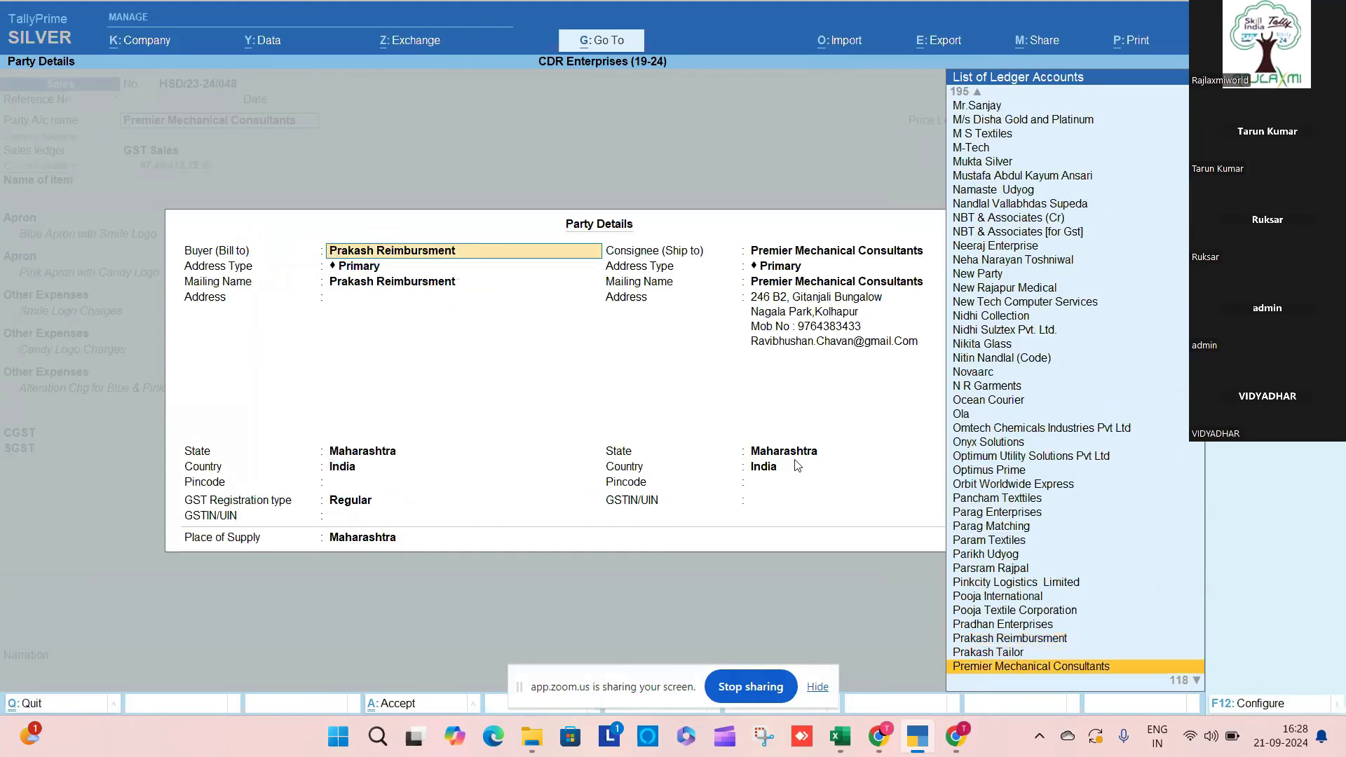
key("Return")
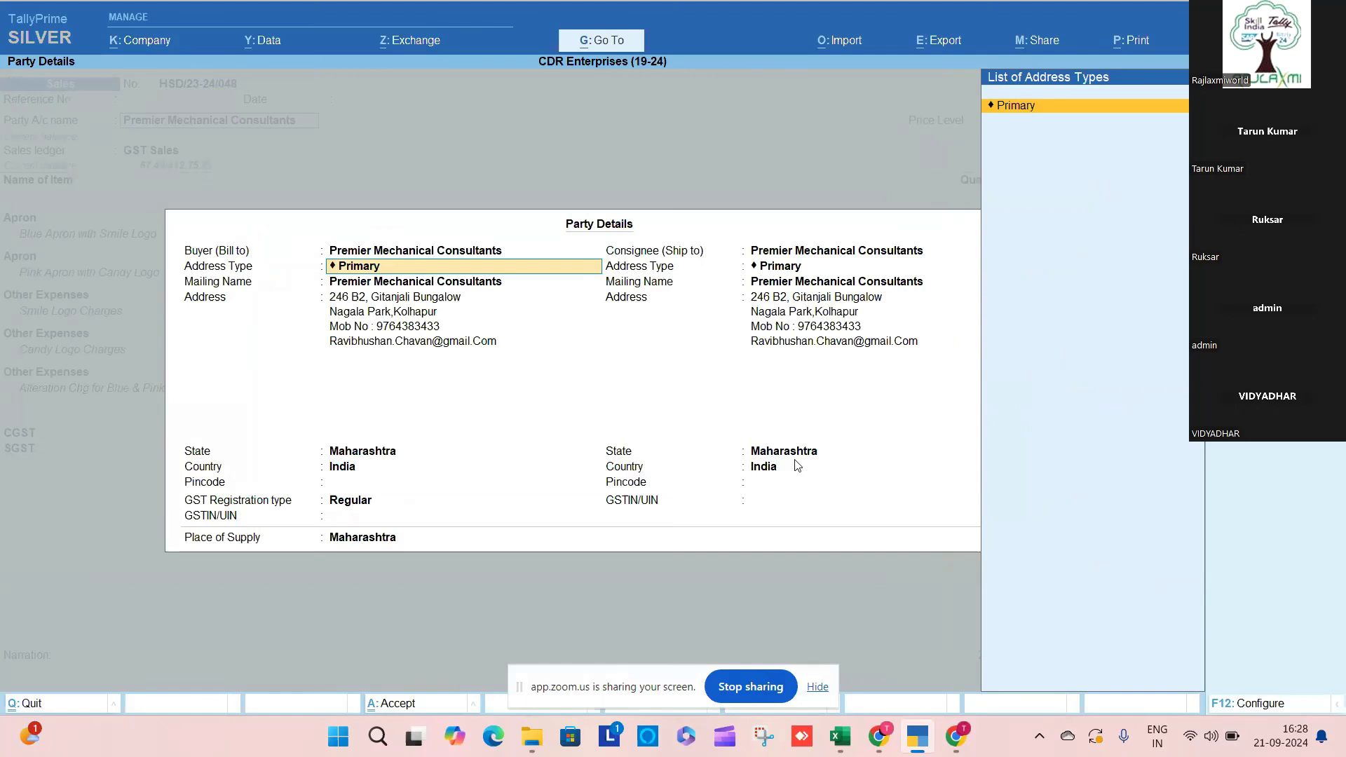
key("BackSpace")
key("Escape")
key("y")
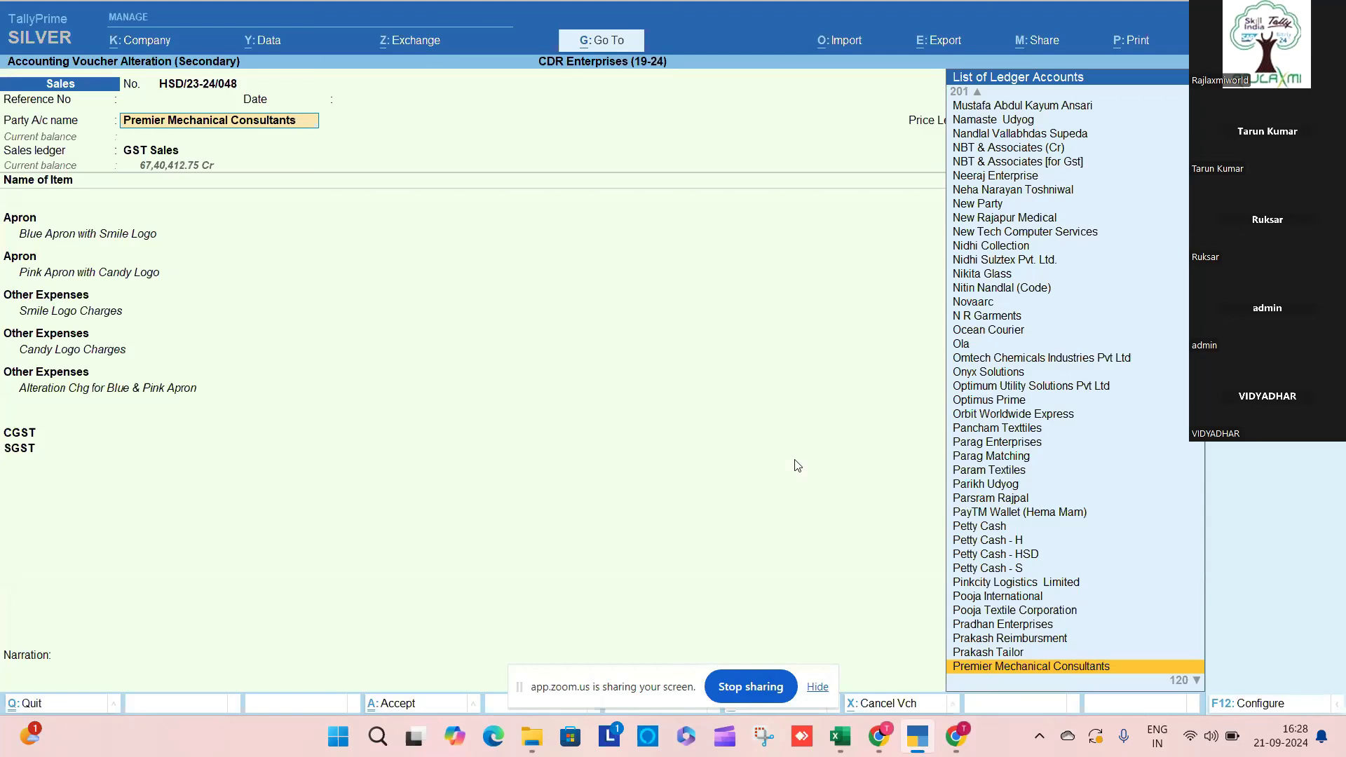
key("BackSpace")
key("Escape")
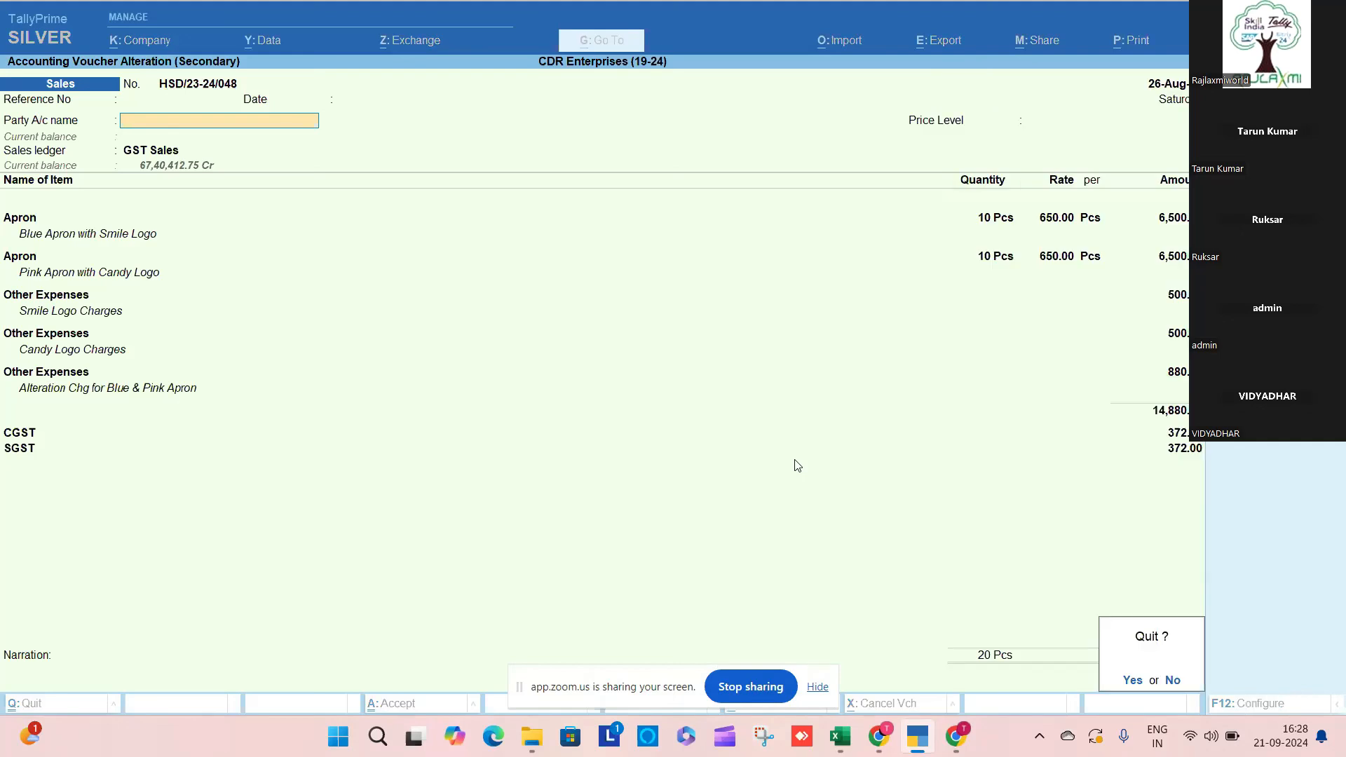
key("y")
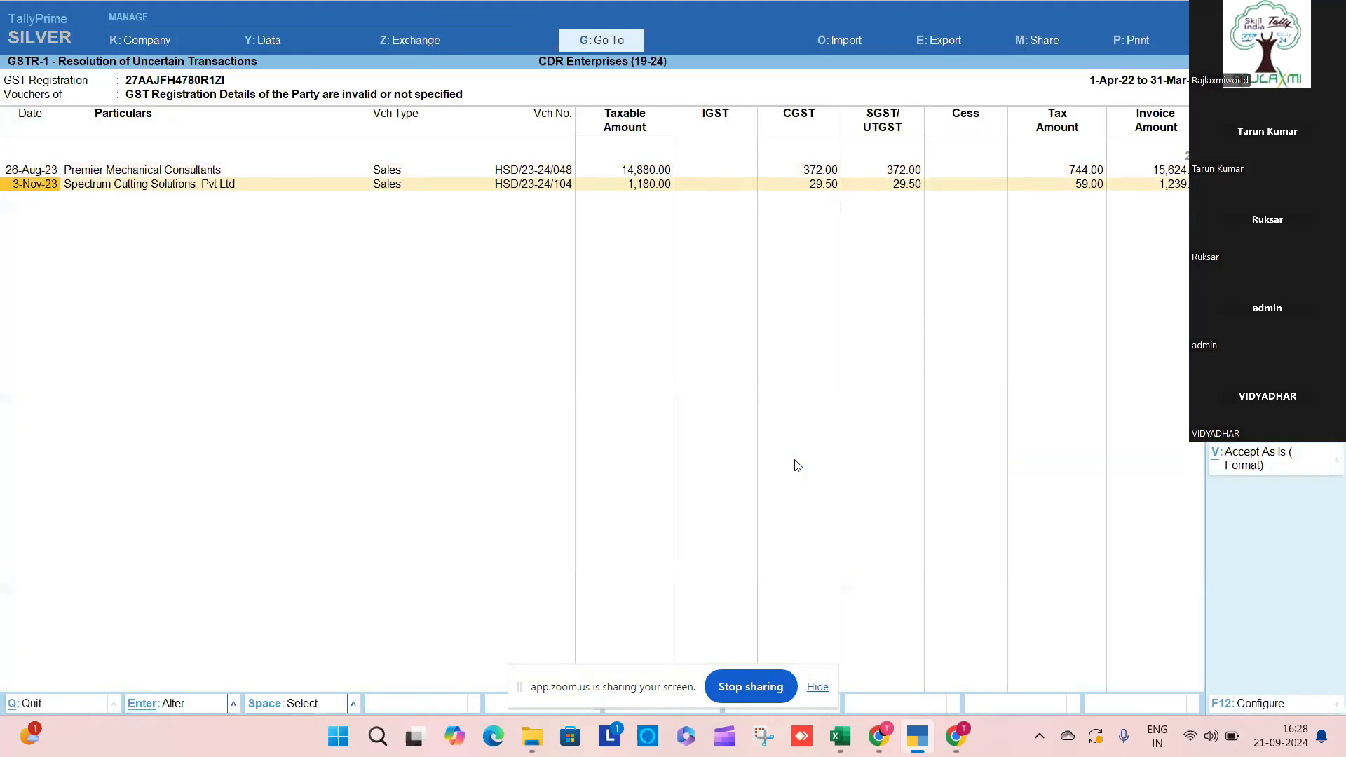
Step: Open the 3-Nov-23 Spectrum Cutting Solutions Pvt Ltd sales voucher and its party ledger
key("Return")
key("Escape")
key("y")
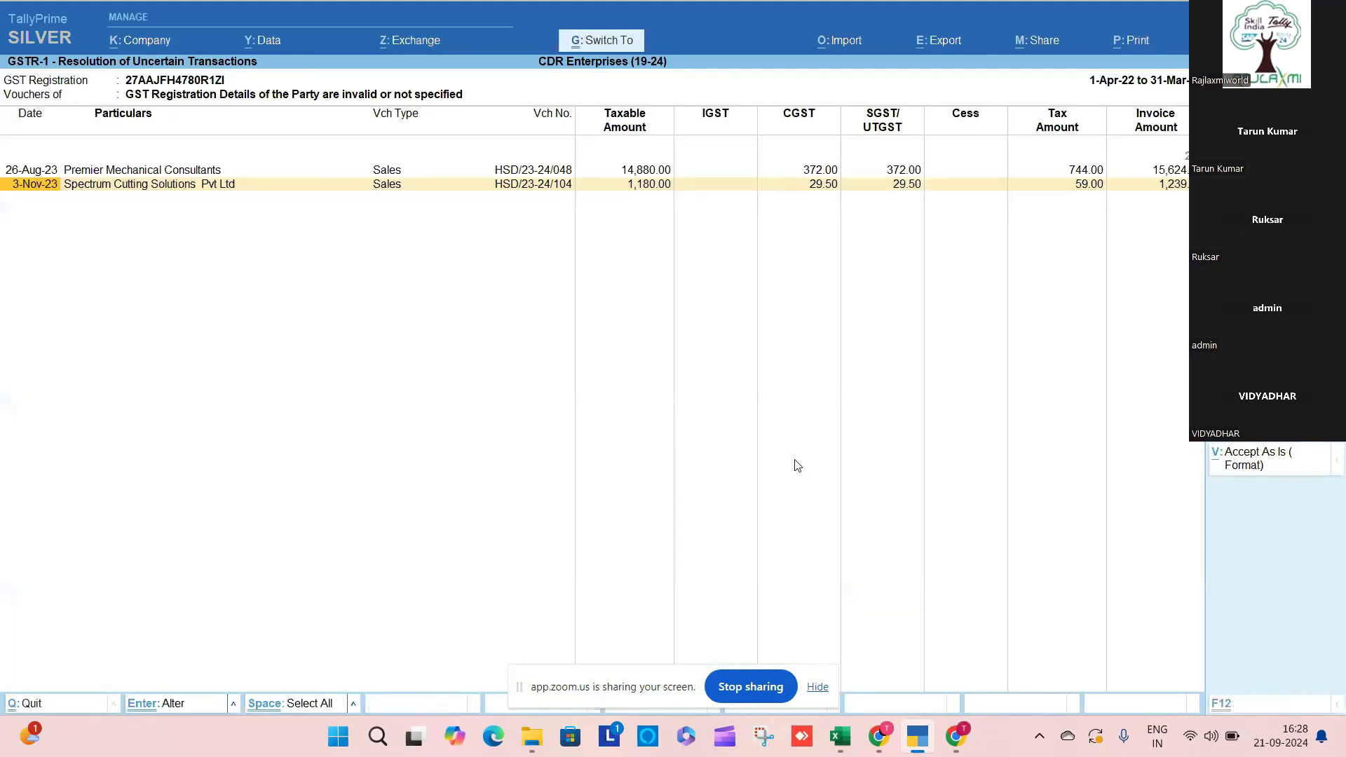
key("ctrl+Return")
key("Return")
key("Return")
key("Return")
key("Return")
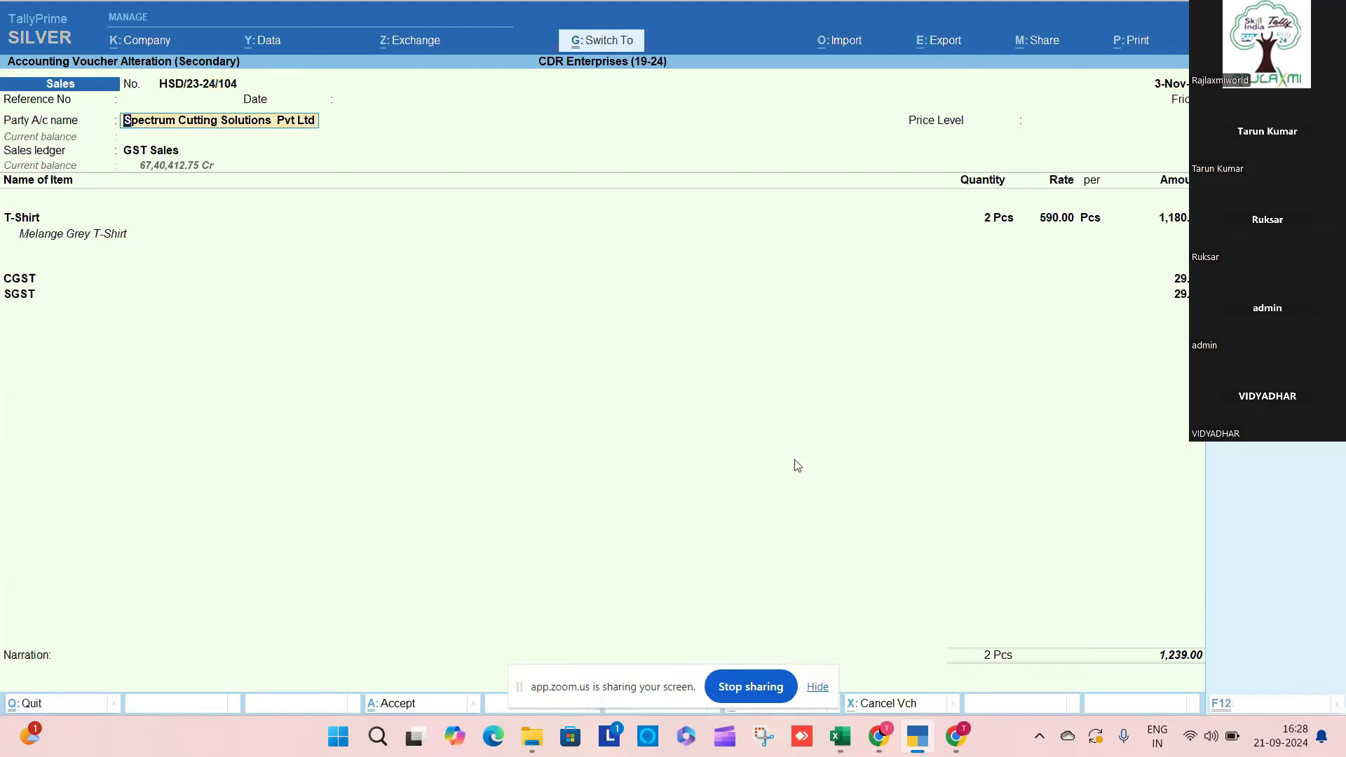
key("ctrl+Return")
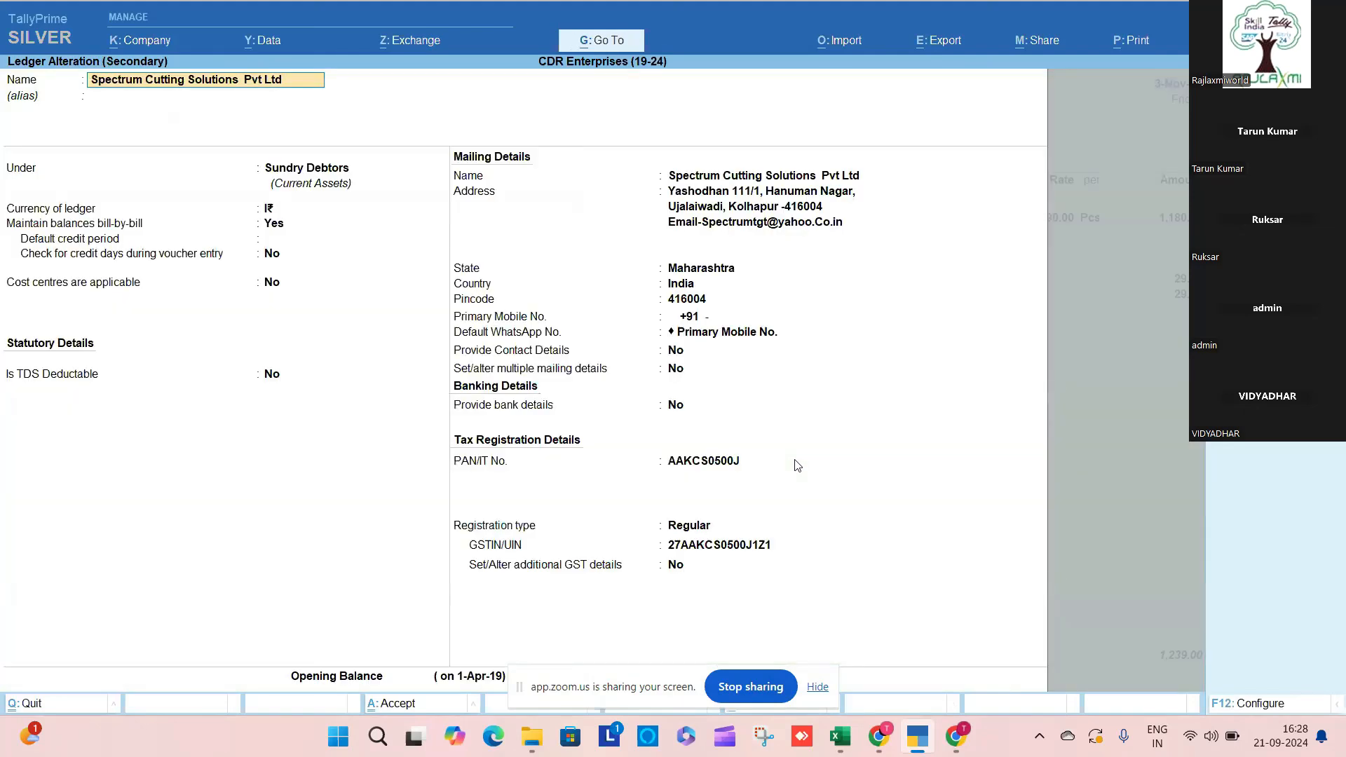
Step: Go through the Spectrum Cutting Solutions Pvt Ltd ledger to its GSTIN/UIN and check the number's validity
key("Return")
key("Return")
key("Return")
key("Return")
key("Return")
key("Return")
key("Return")
key("Return")
key("Return")
key("Return")
key("Return")
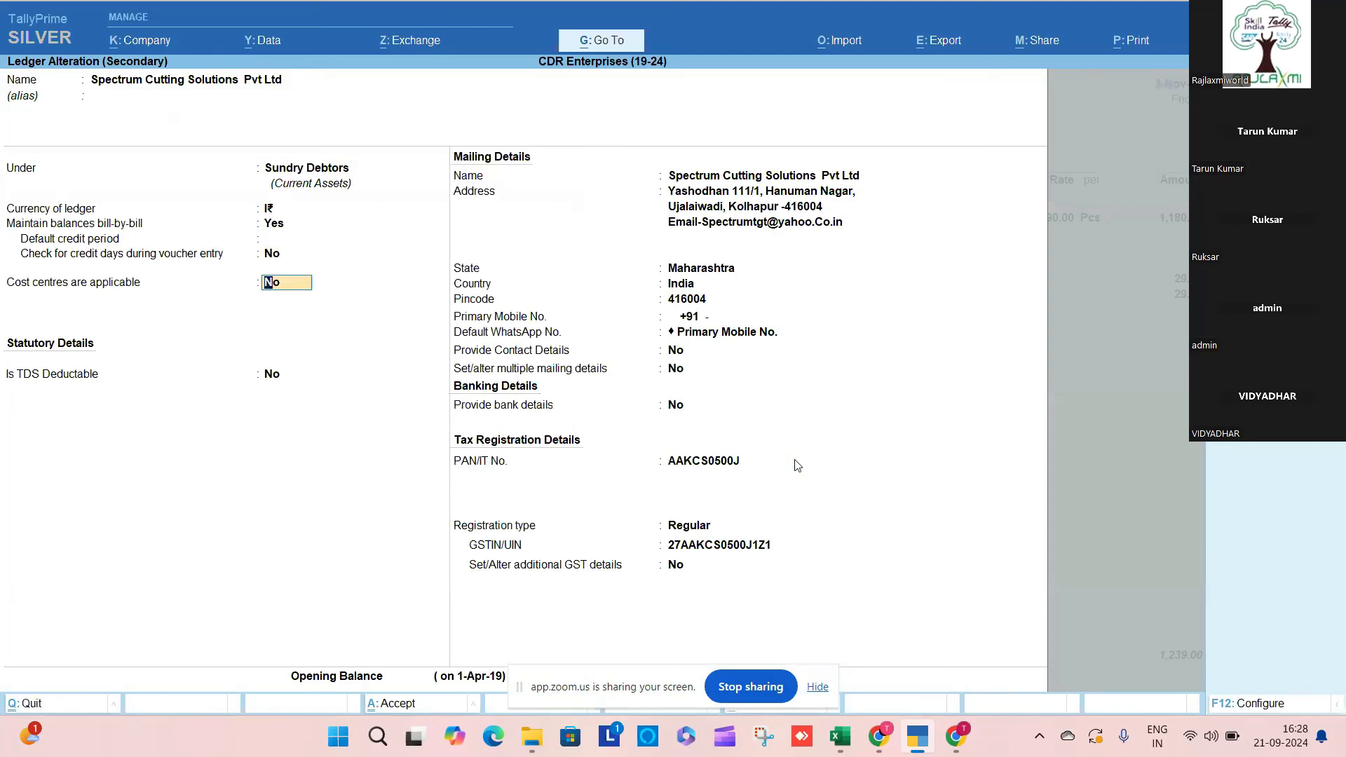
key("Return")
key("Return")
key("Return")
key("Return")
key("Return")
key("Return")
key("Return")
key("Return")
key("Return")
key("Return")
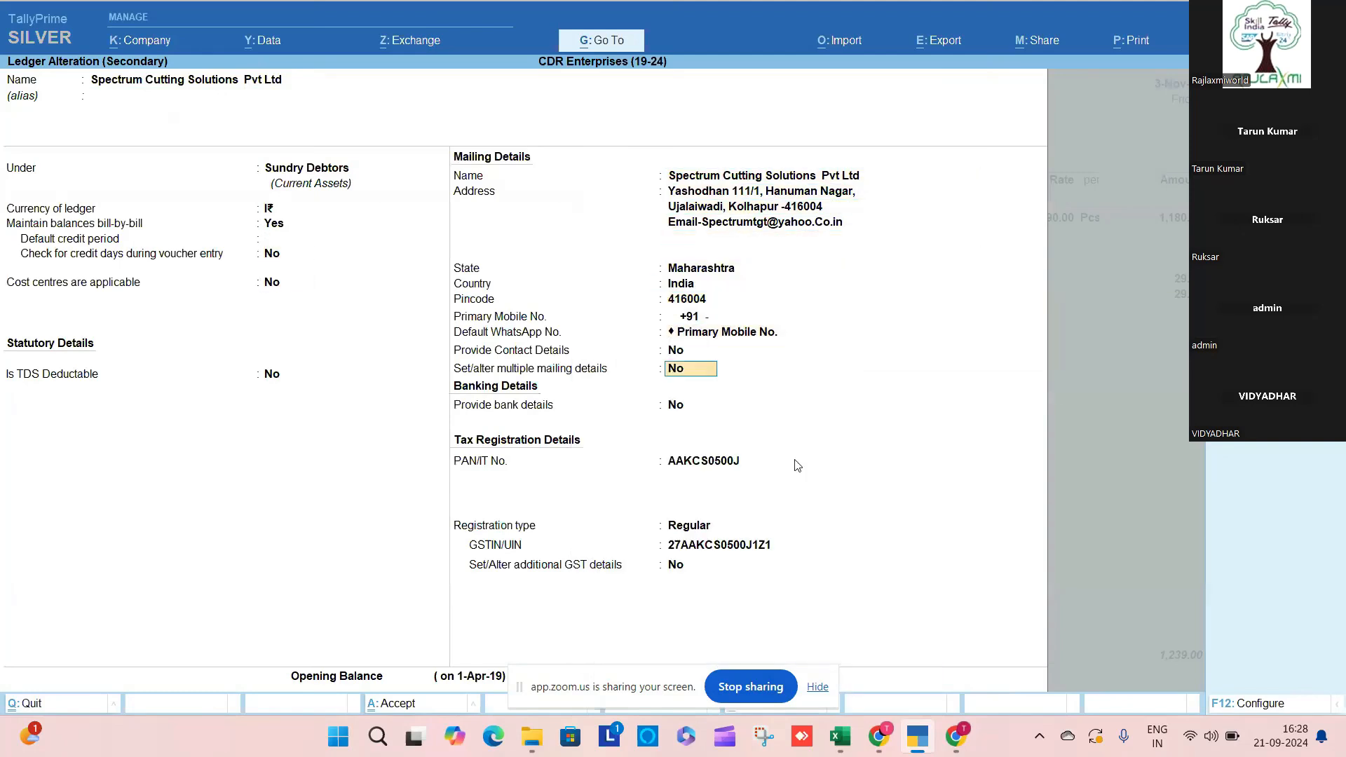
key("Return")
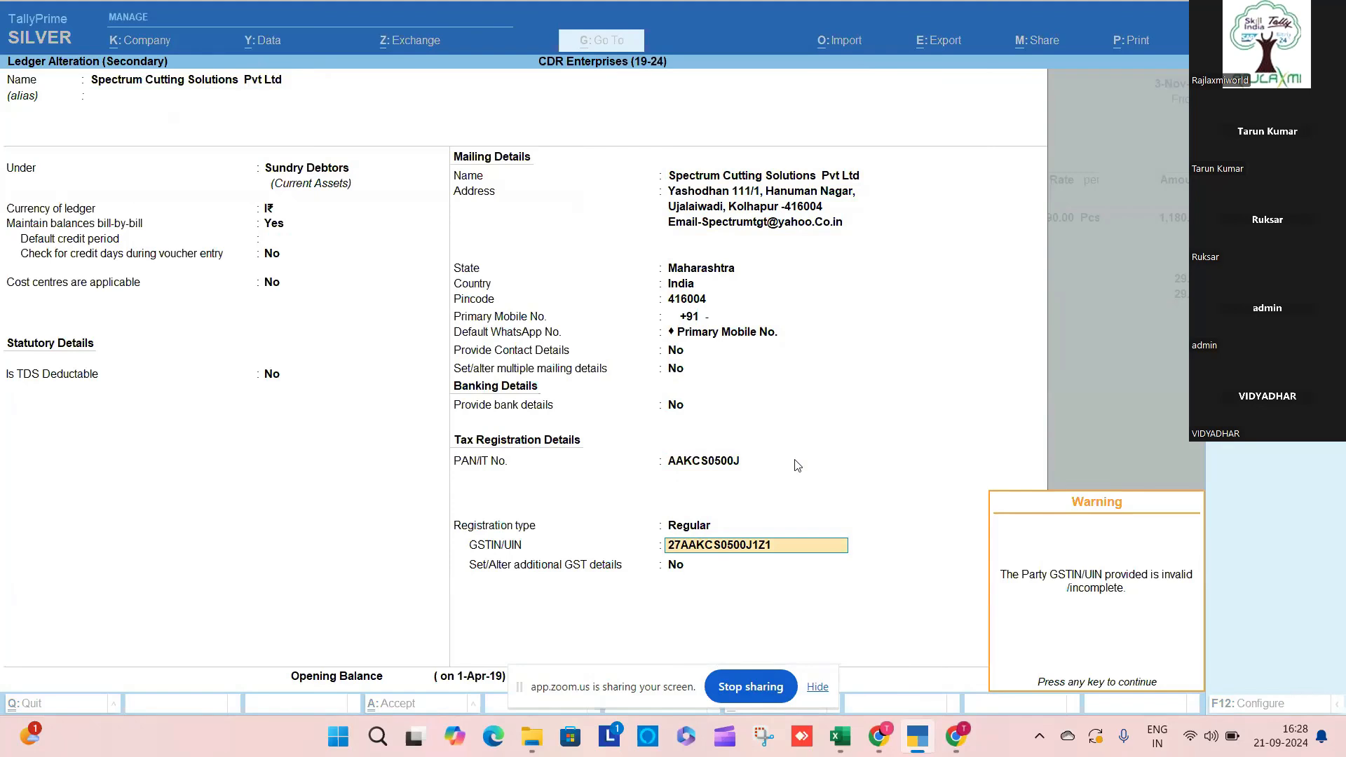
Step: Quit the Spectrum Cutting Solutions Pvt Ltd ledger without saving and open the sales voucher's dispatch details
key("Return")
key("Escape")
key("y")
key("Return")
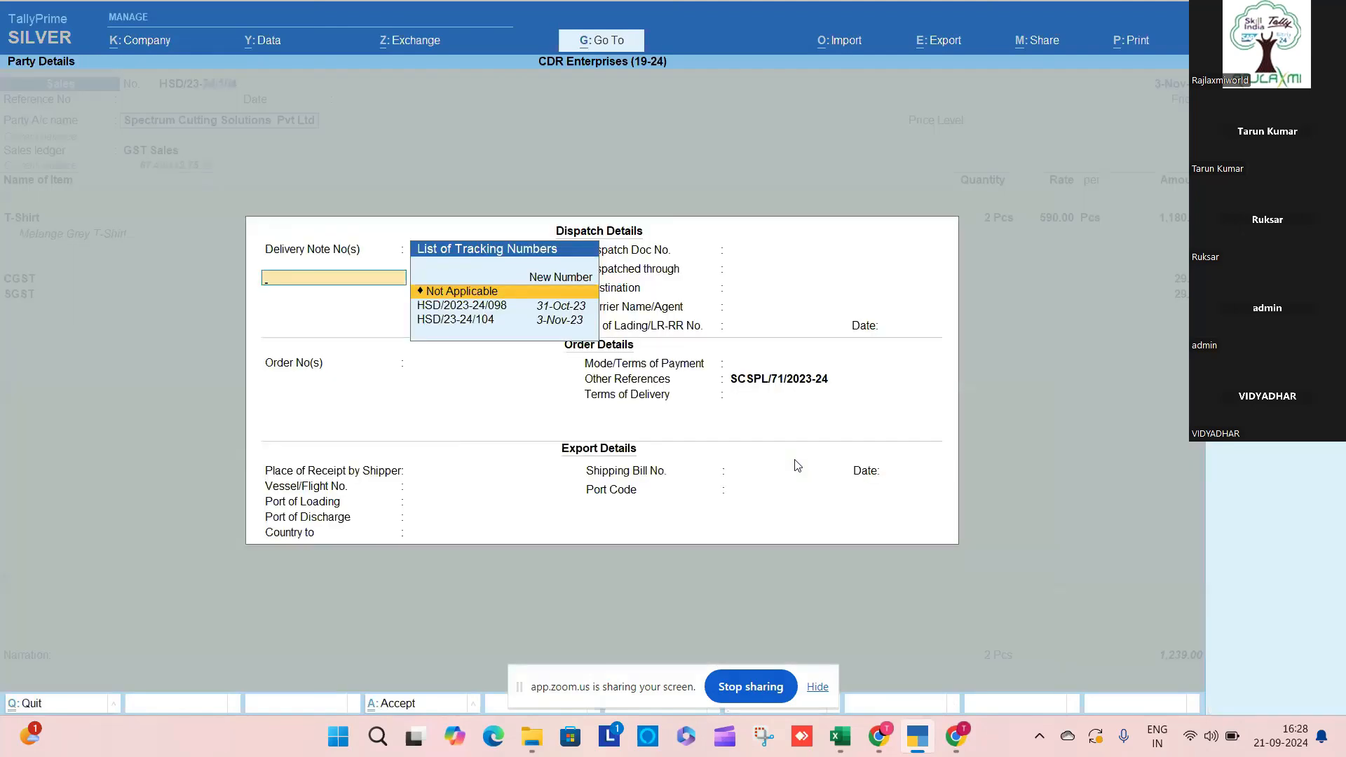
Step: Refresh the buyer details by choosing another ledger and reselecting Spectrum Cutting Solutions Pvt Ltd as the buyer
key("Return")
key("ctrl+a")
key("Up")
key("Return")
key("BackSpace")
key("Down")
key("Return")
key("Return")
key("Return")
key("Return")
key("Return")
key("Return")
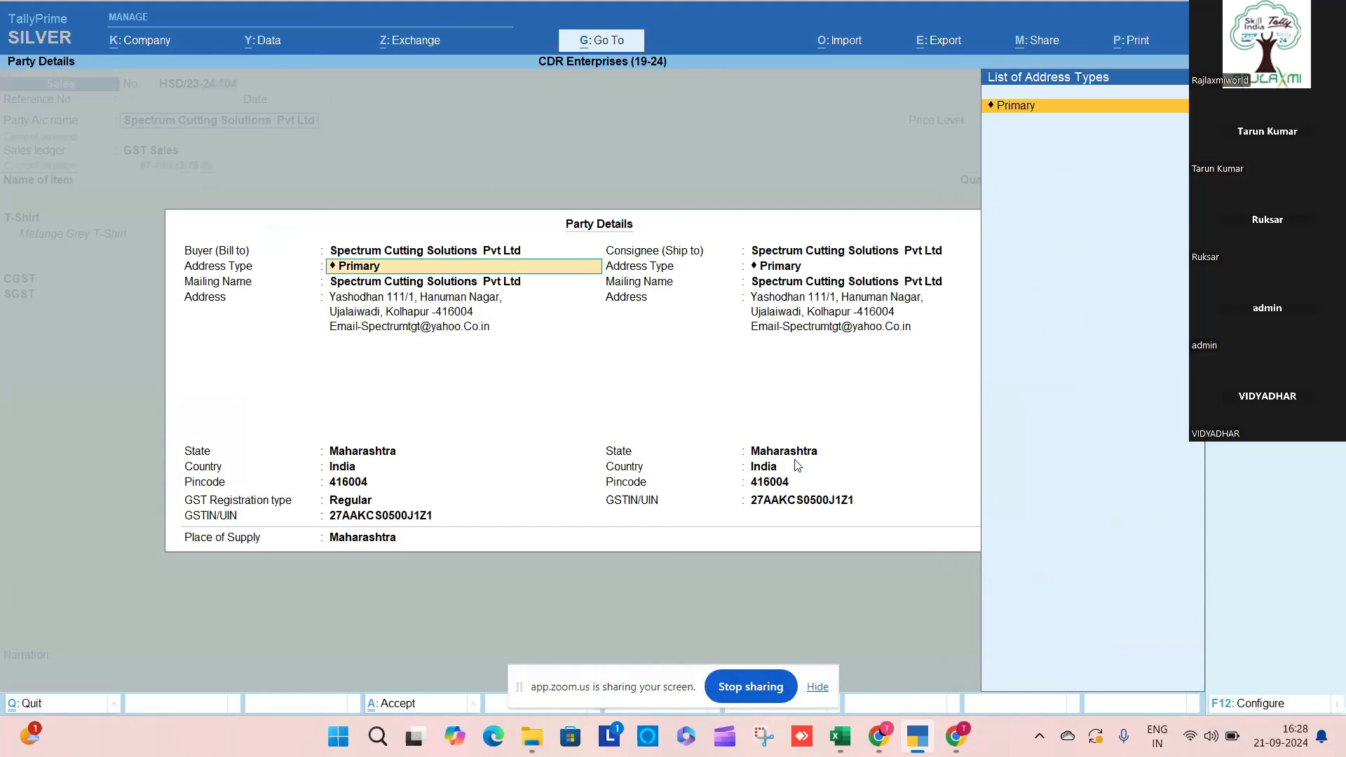
key("Return")
key("Return")
key("Return")
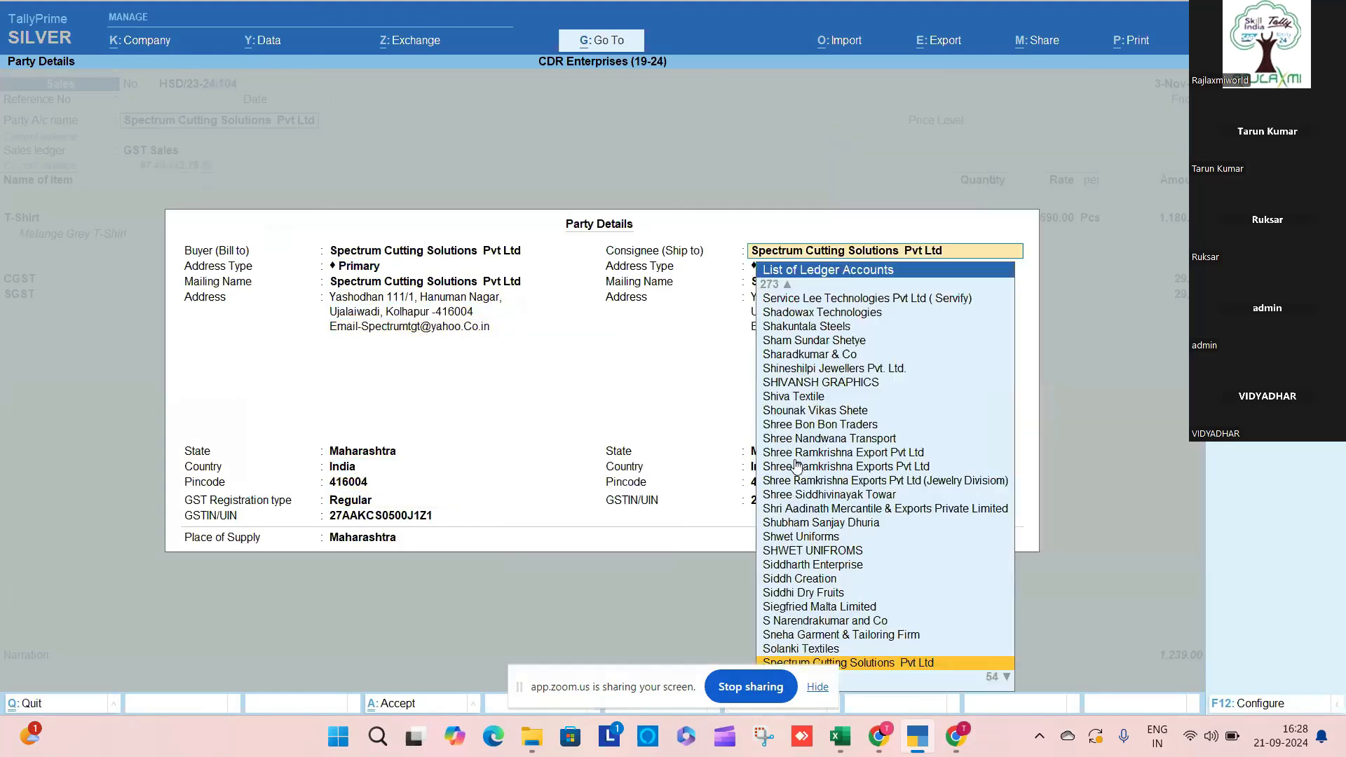
Step: Refresh the consignee by choosing Sneha Garment & Tailoring Firm and reselecting Spectrum Cutting Solutions Pvt Ltd, then save the voucher and return to the uncertain transactions summary
key("Up")
key("Up")
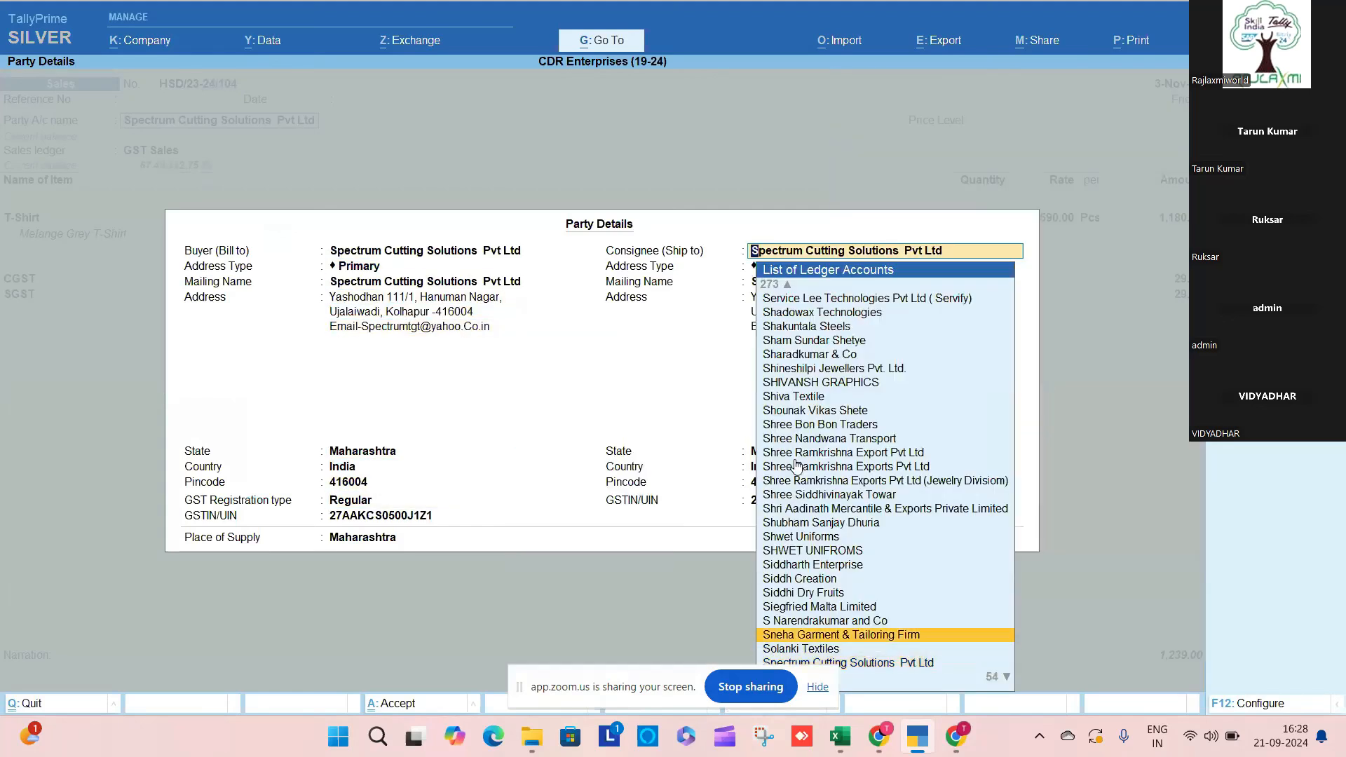
key("Return")
key("BackSpace")
key("Down")
key("Down")
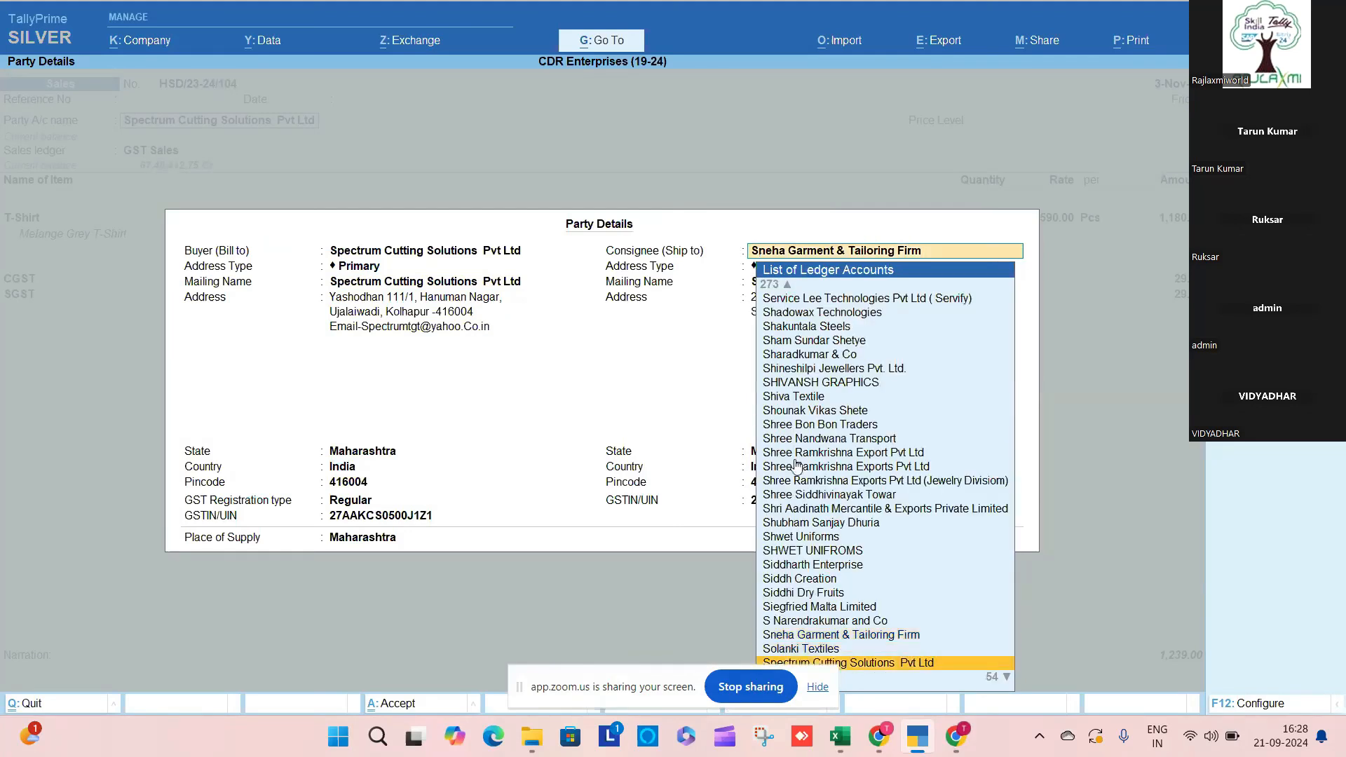
key("Return")
key("Return")
key("Return")
key("Return")
key("Return")
key("Return")
key("Return")
key("Return")
key("Return")
key("Return")
key("Return")
key("Return")
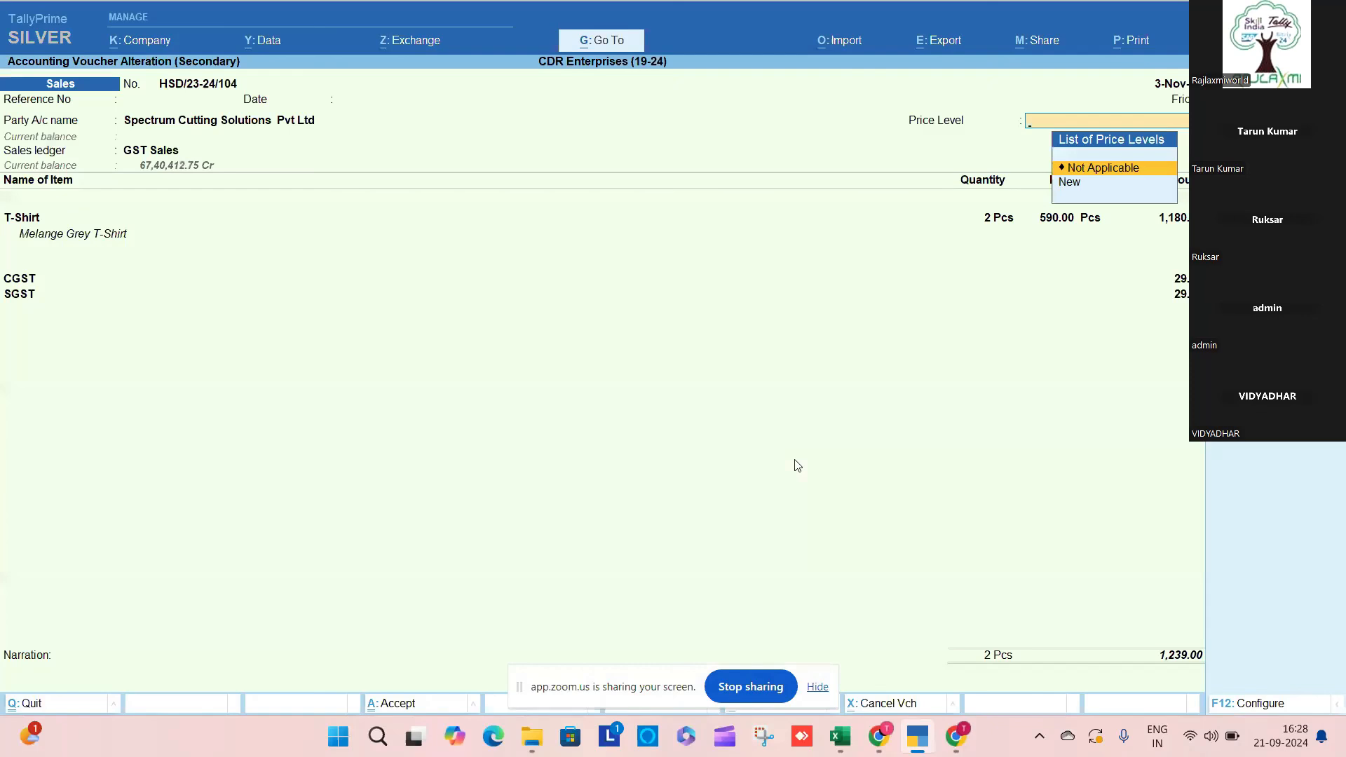
key("ctrl+a")
key("Escape")
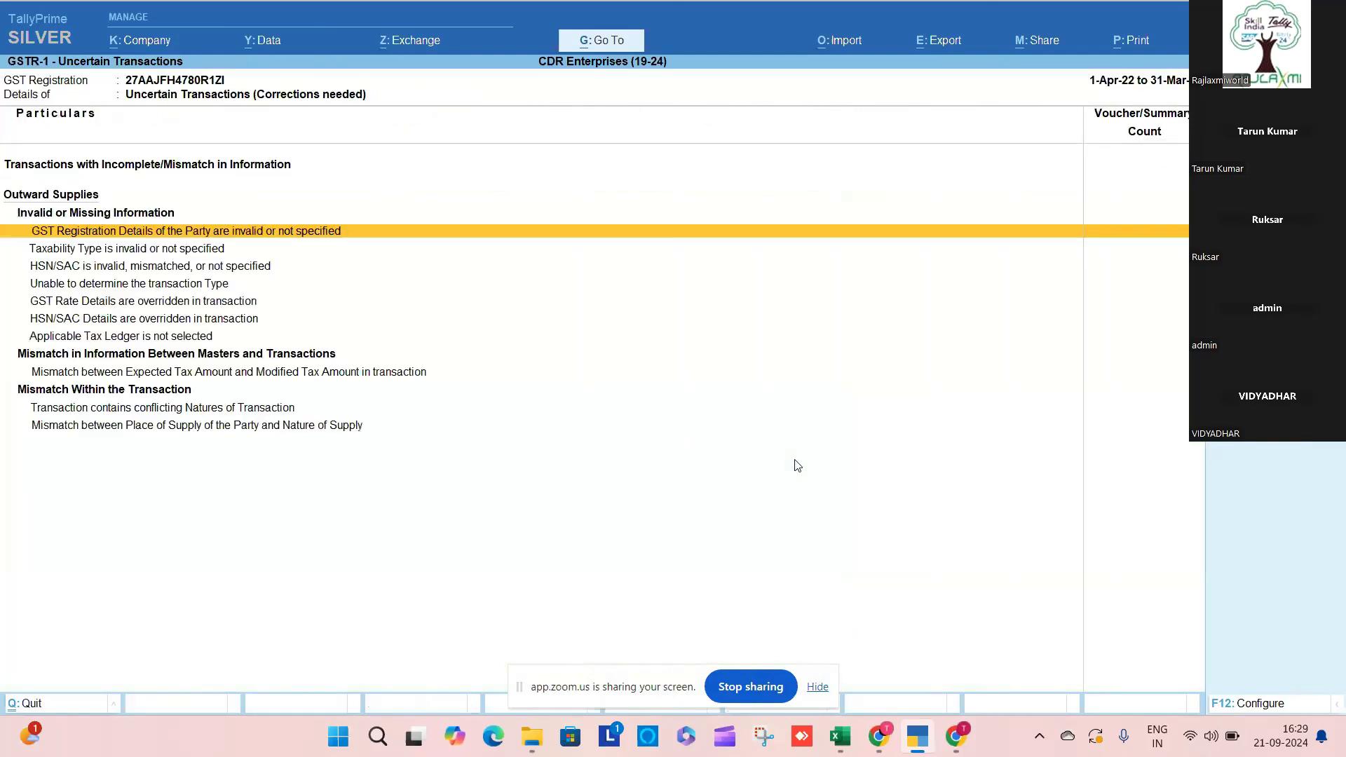
Step: Open the 7-Nov-23 Kotak Mahindra Bank receipt under invalid taxability type and its Incometax Refund Rcd ledger
key("Down")
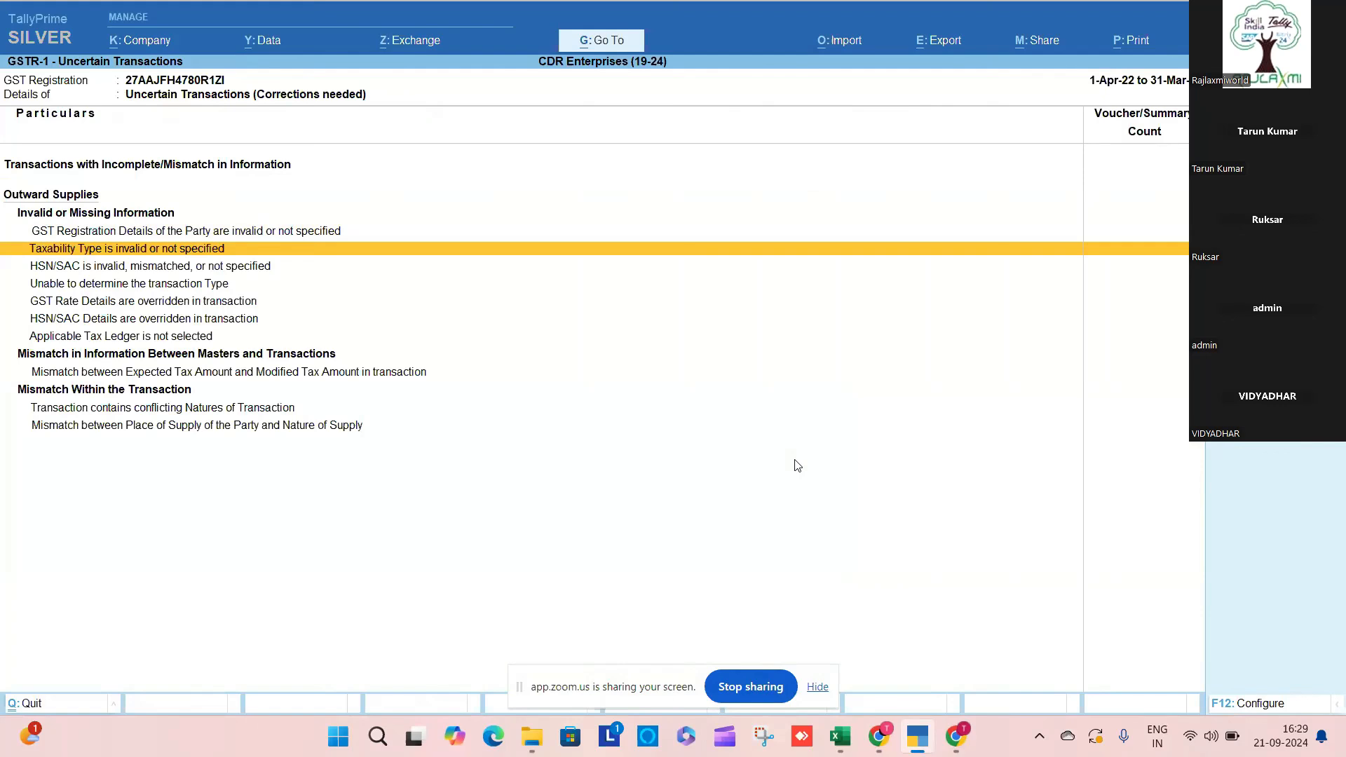
key("Return")
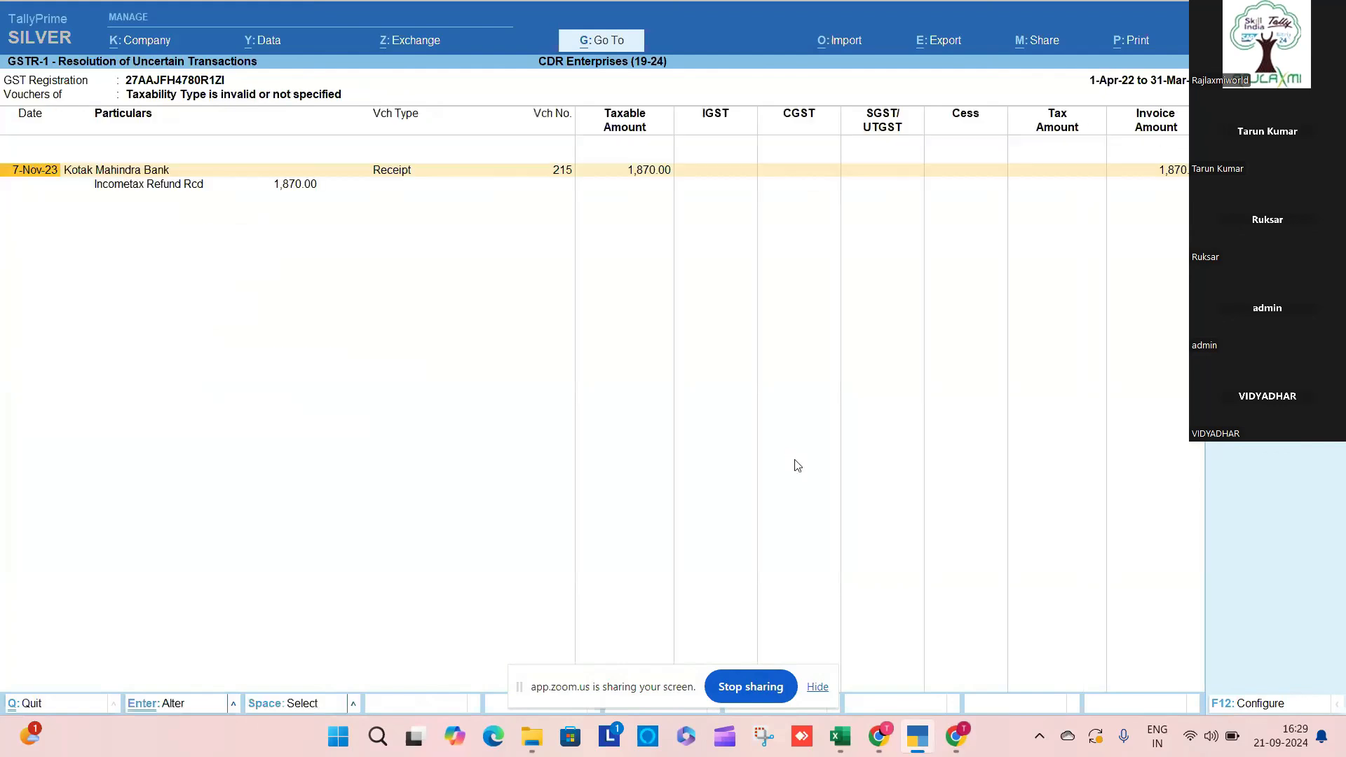
key("Return")
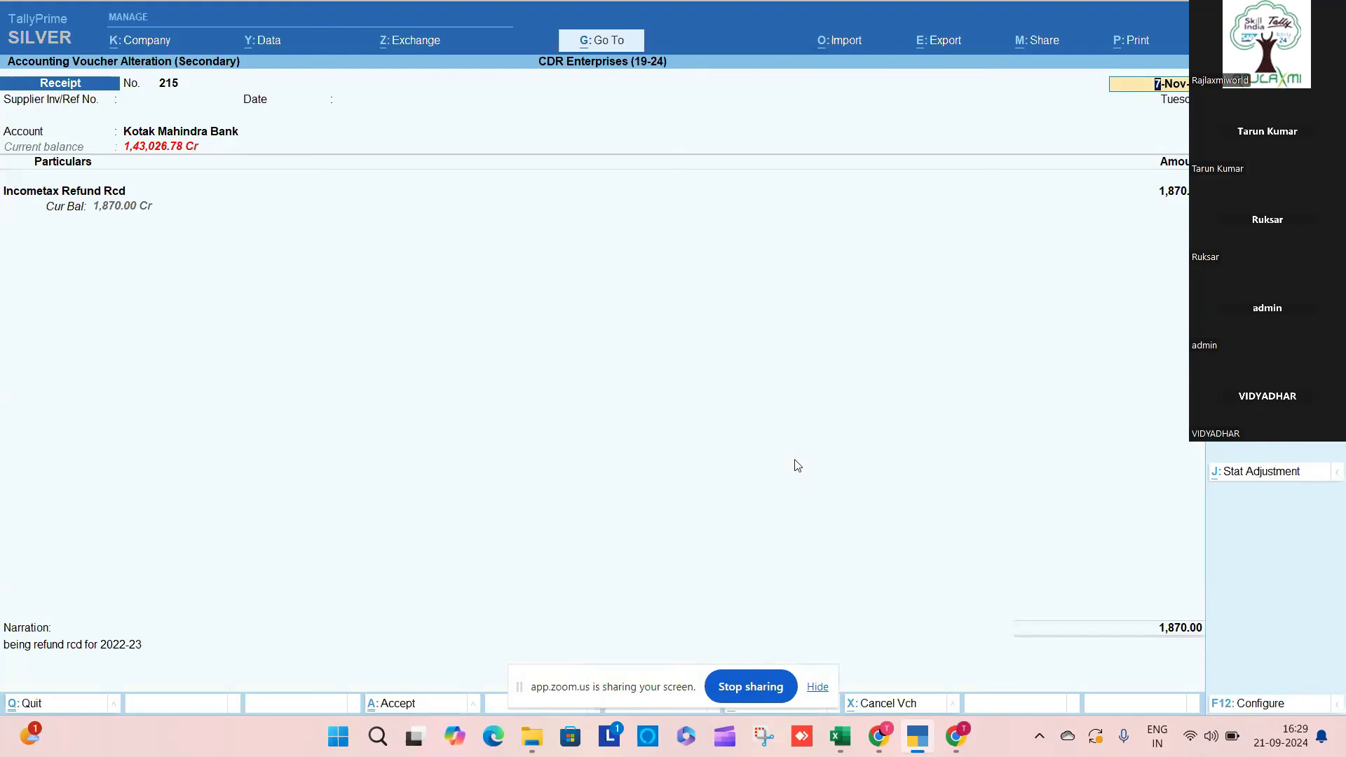
left_click(112, 200)
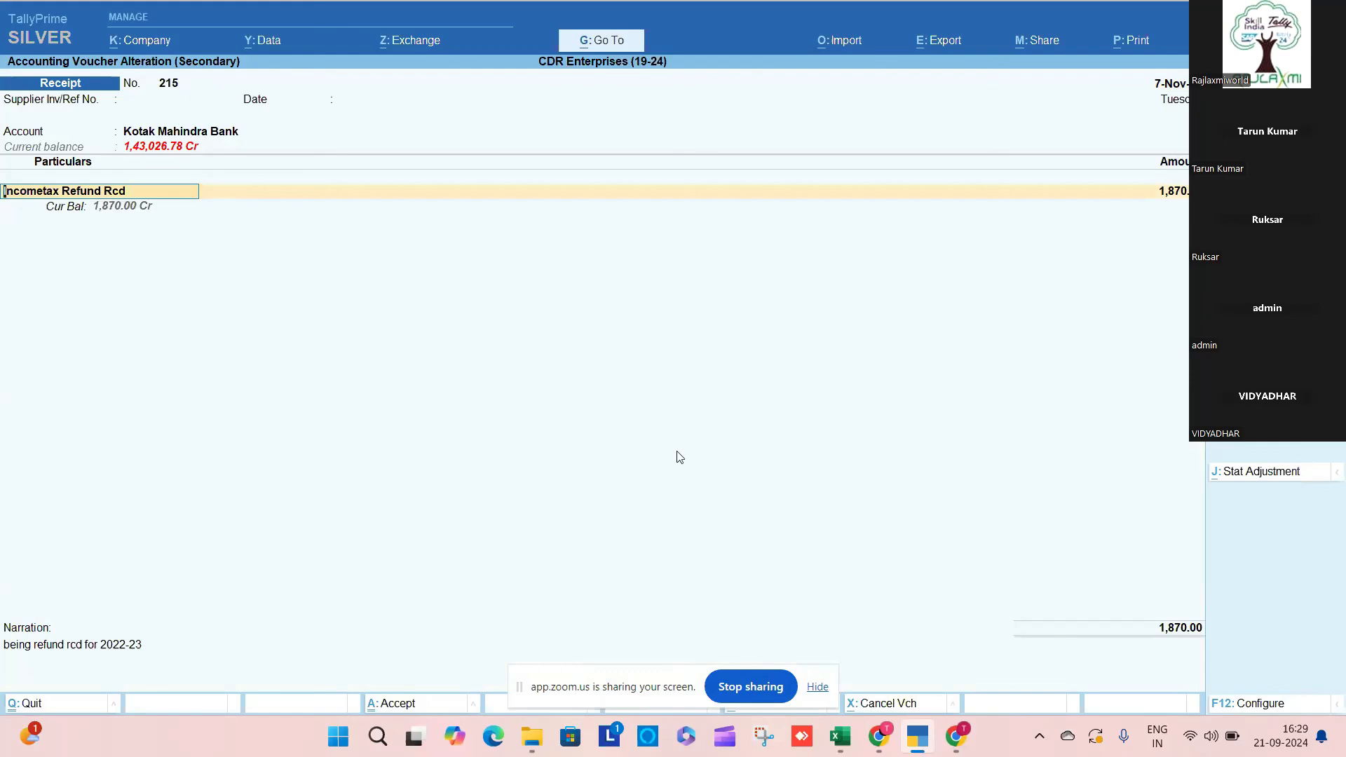
key("ctrl")
key("ctrl+Return")
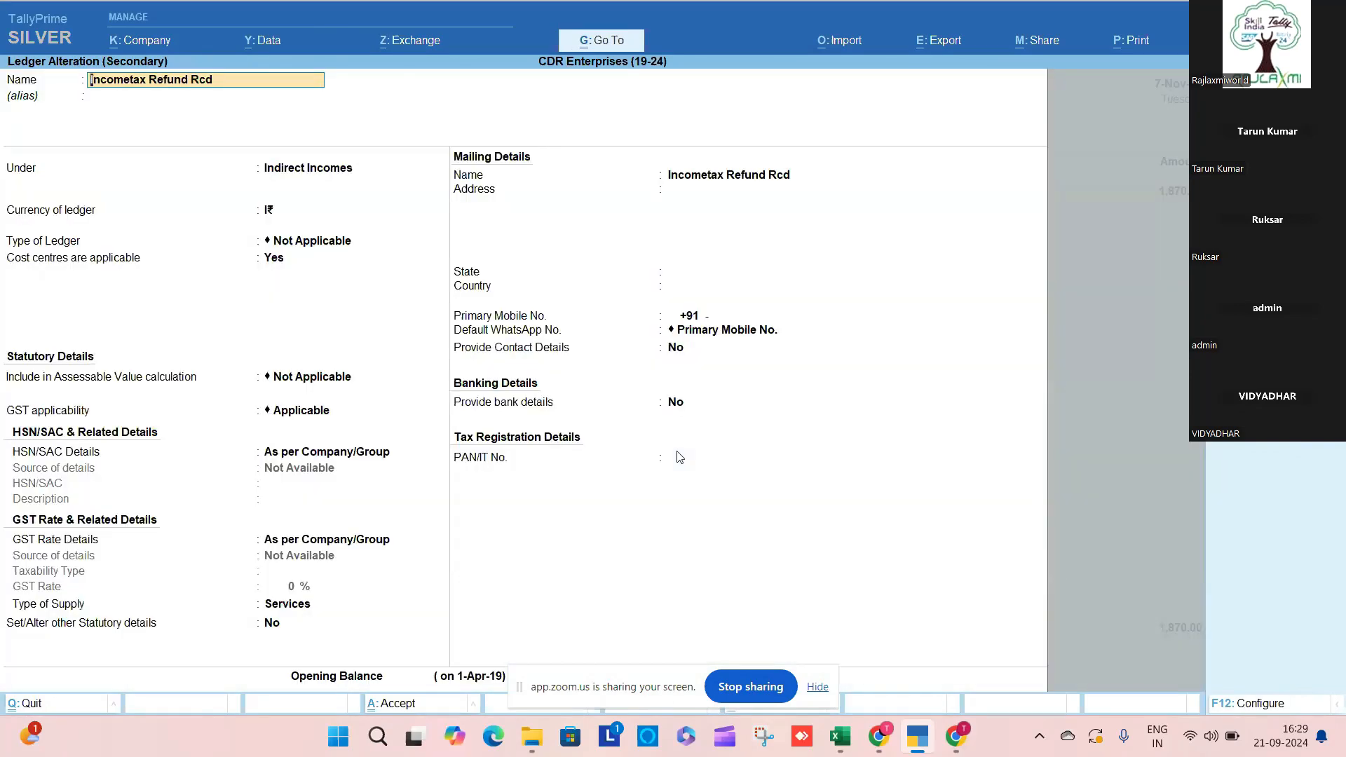
Step: Set the Incometax Refund Rcd ledger's GST applicability to Not Applicable and save the ledger and the receipt voucher
key("Return")
key("Return")
key("Return")
key("Return")
key("Return")
key("Return")
key("Return")
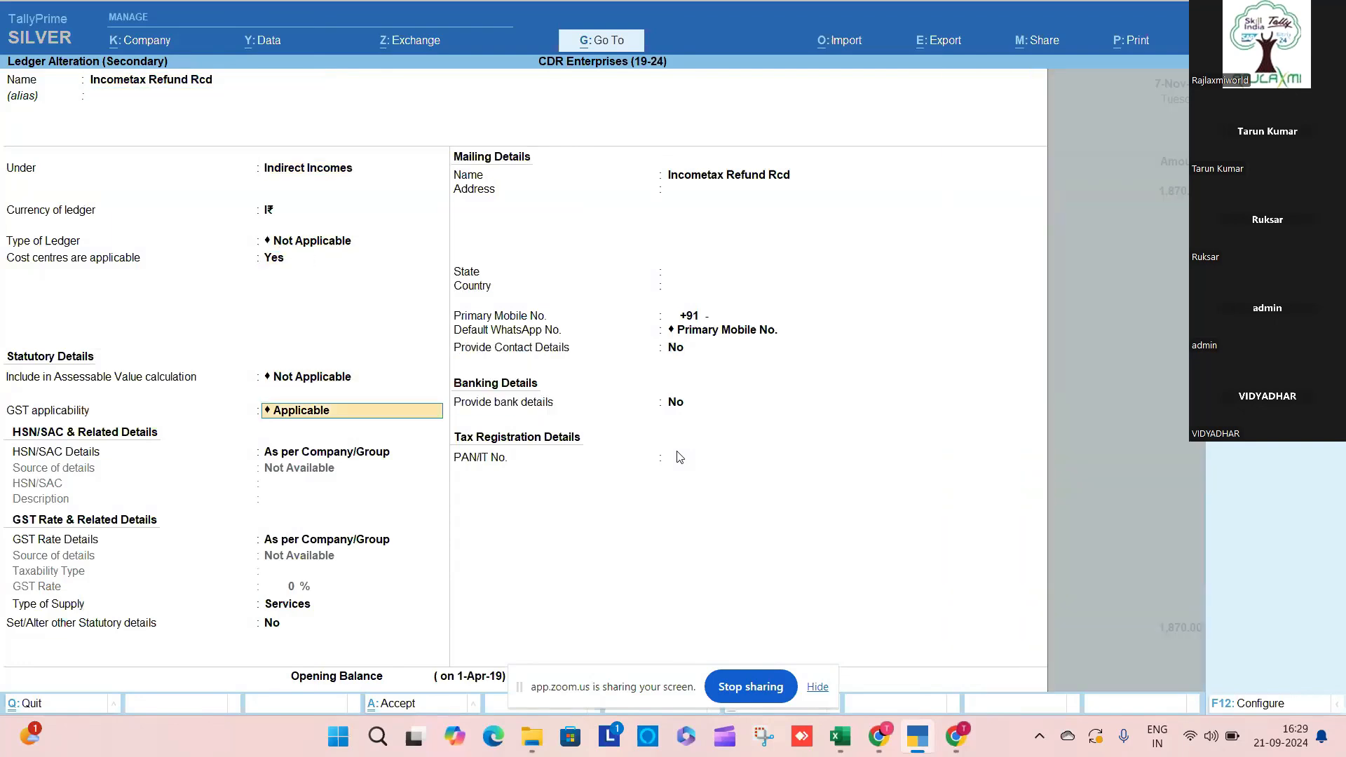
key("BackSpace")
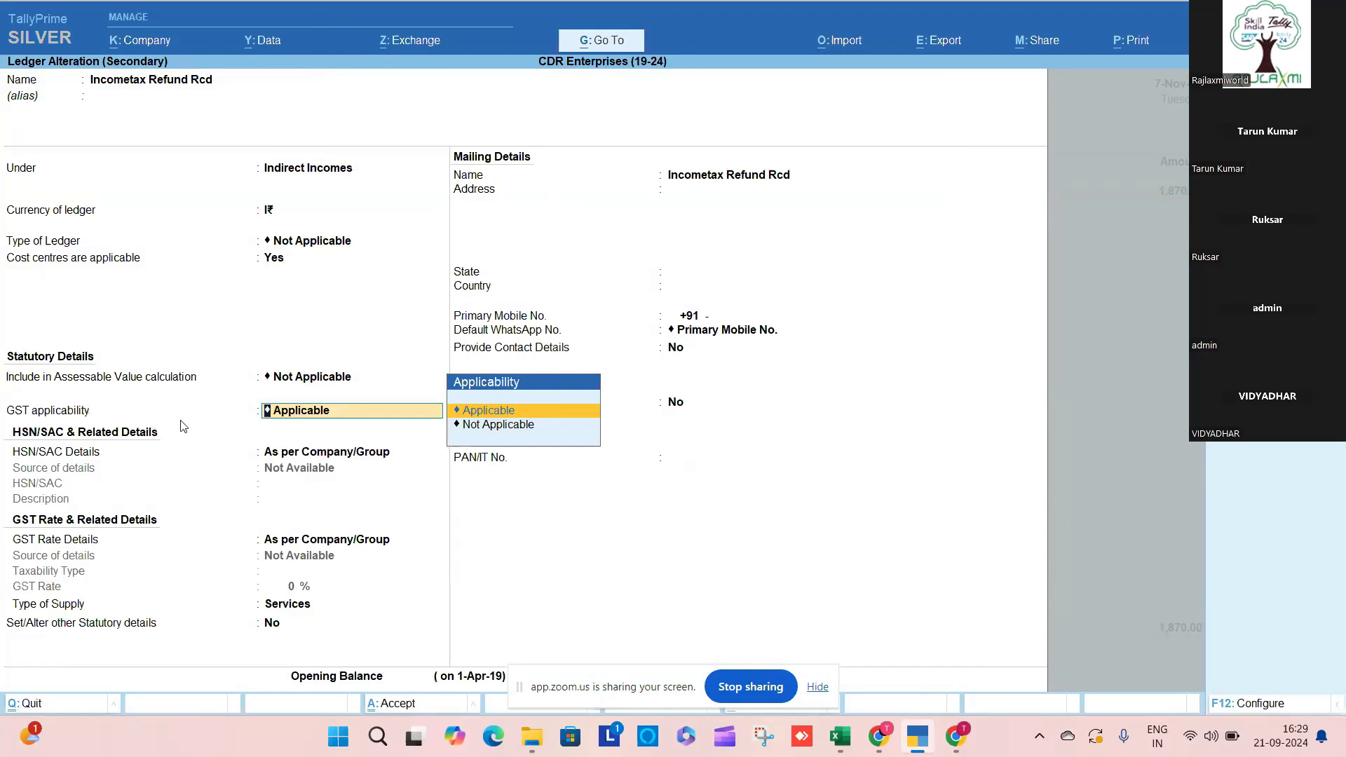
key("Down")
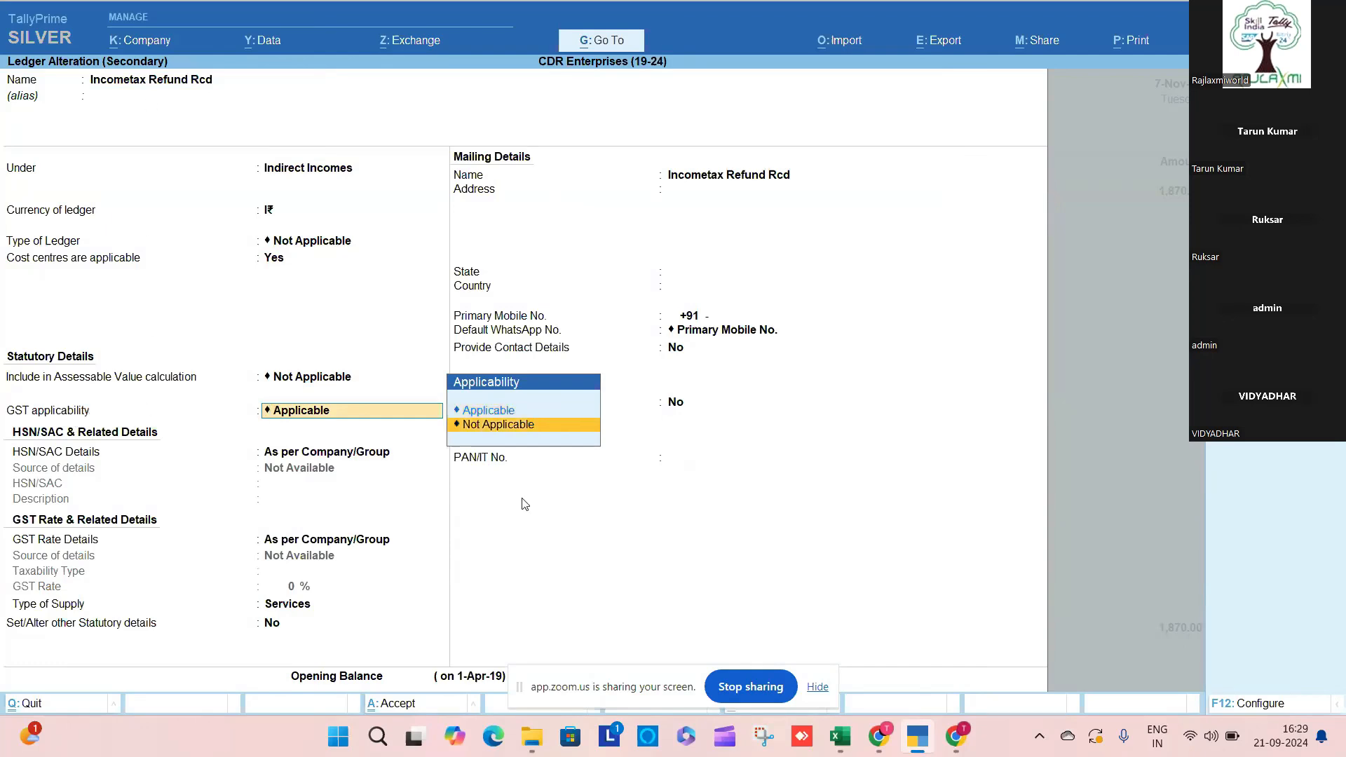
key("Return")
key("Return")
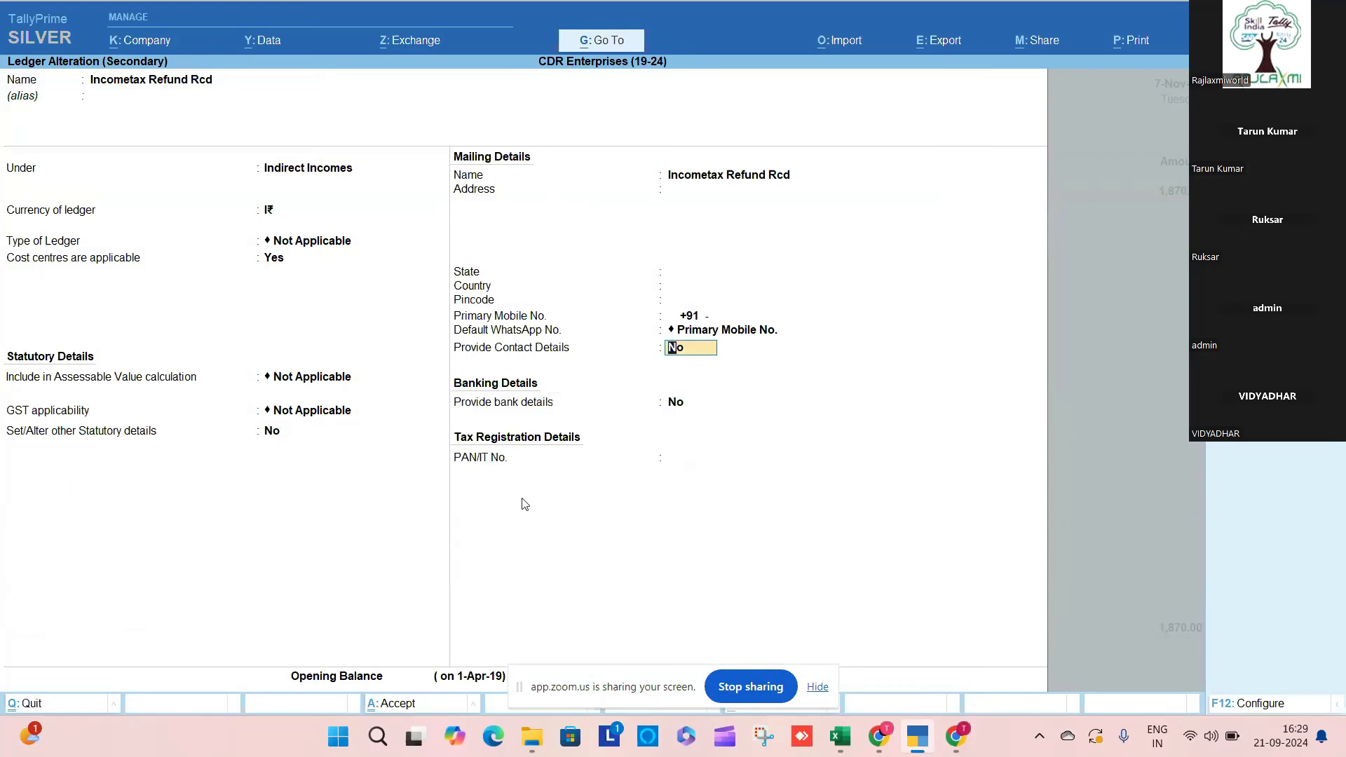
key("ctrl+a")
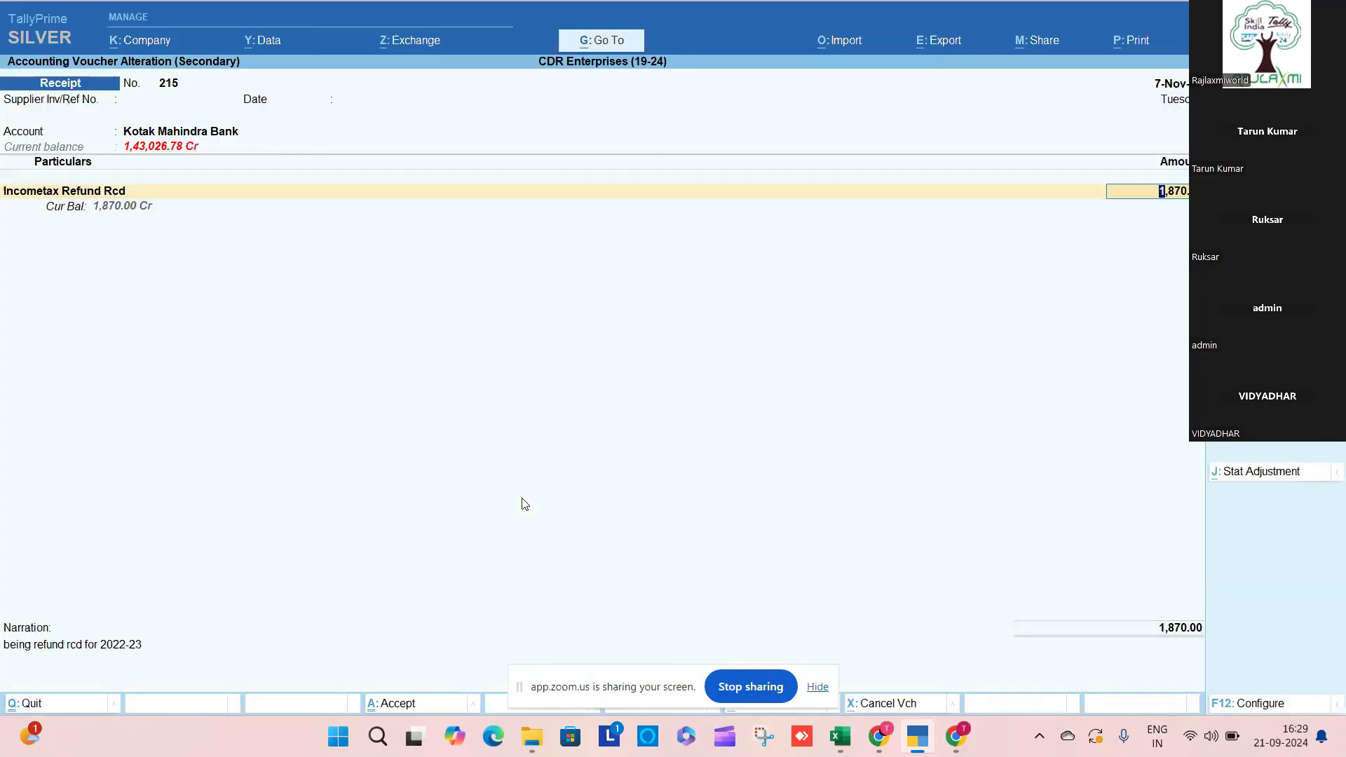
key("ctrl+a")
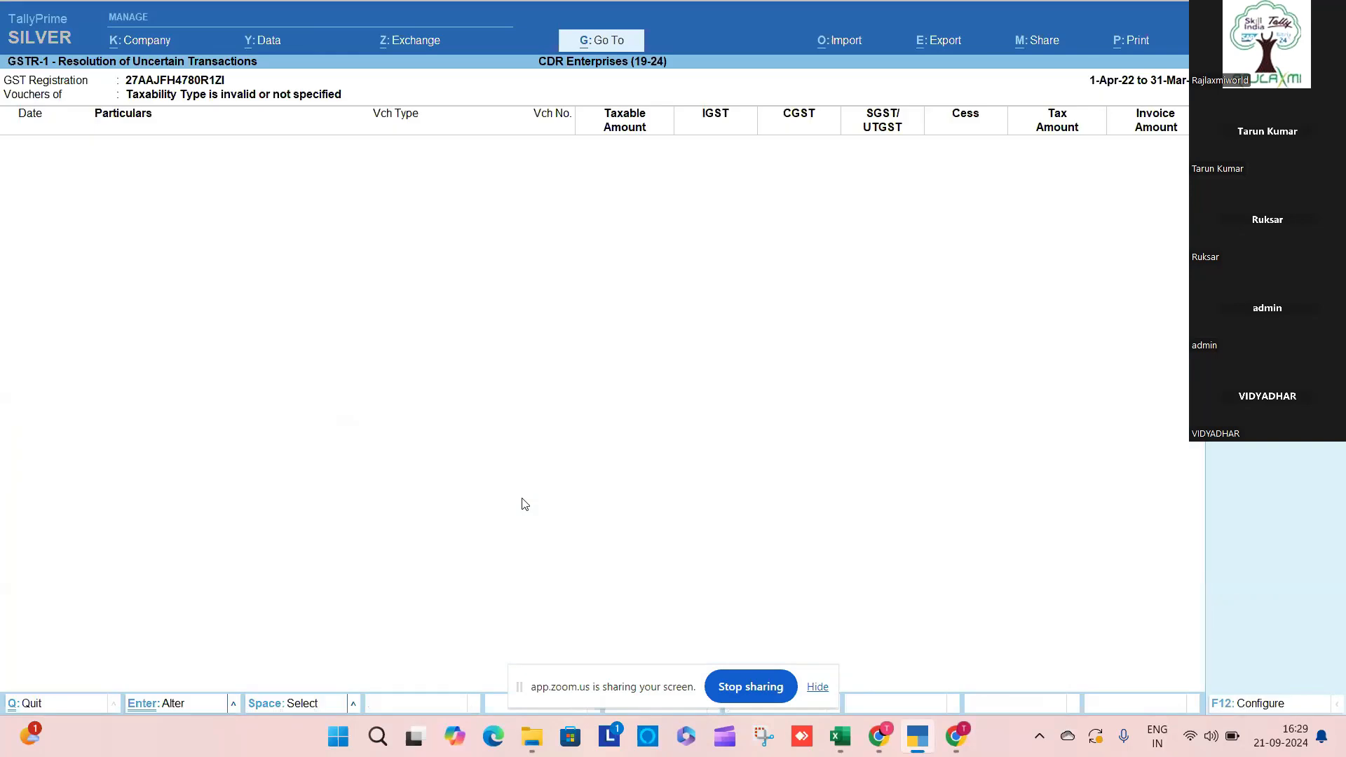
Step: Open the 15-Mar-23 Kreative Royals Apparels LLP- Sales voucher listed under invalid, mismatched or unspecified HSN/SAC
key("Escape")
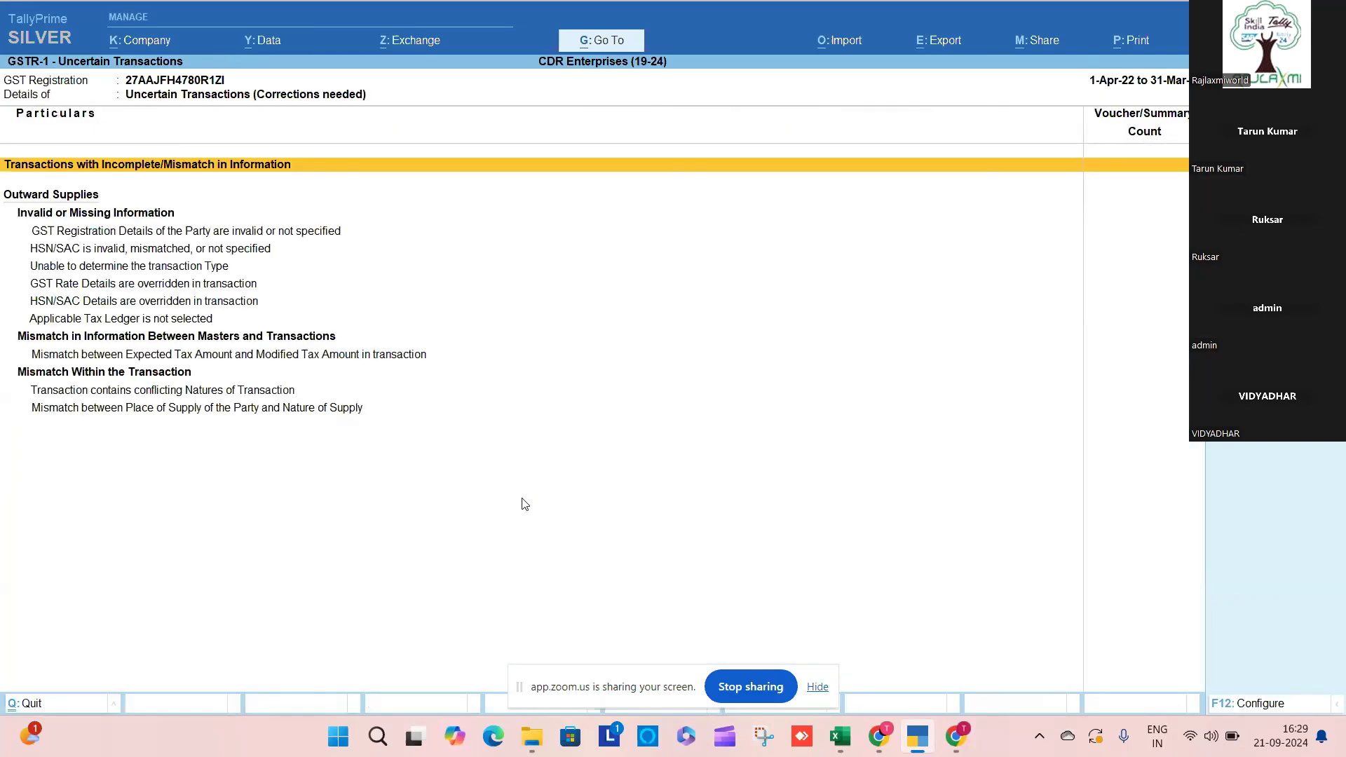
key("Down")
key("Down")
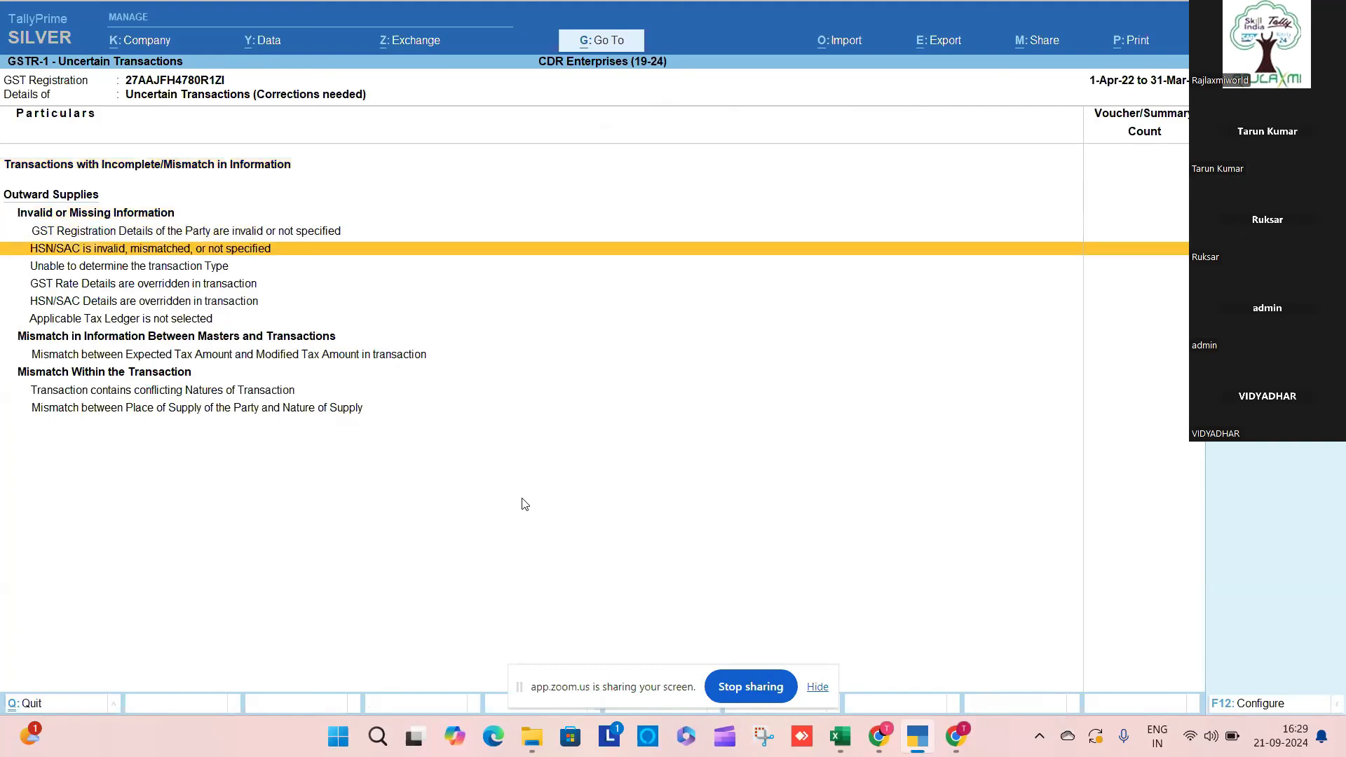
key("Return")
key("Return")
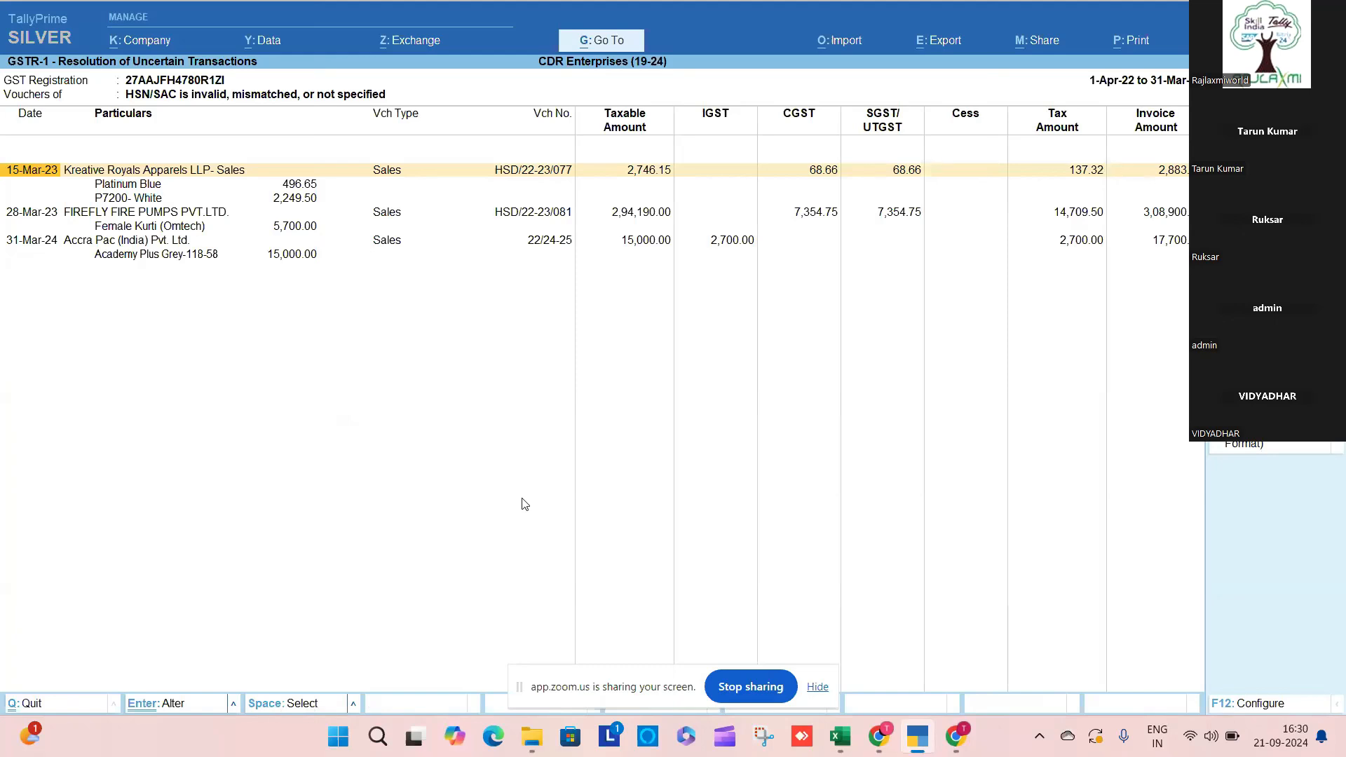
key("Return")
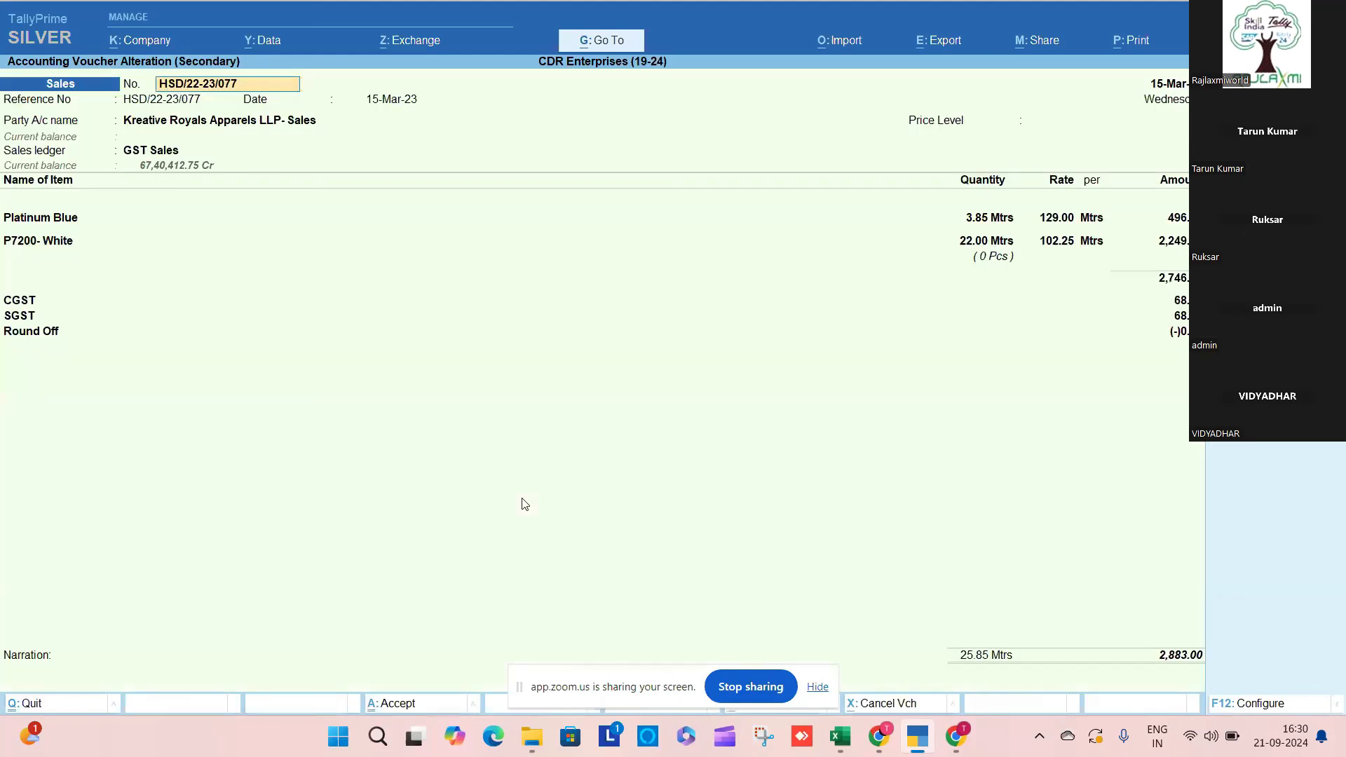
Step: Accept the voucher's dispatch and party details, keep the price level Not Applicable, and go to the Platinum Blue item
key("Return")
key("Return")
key("Return")
key("Return")
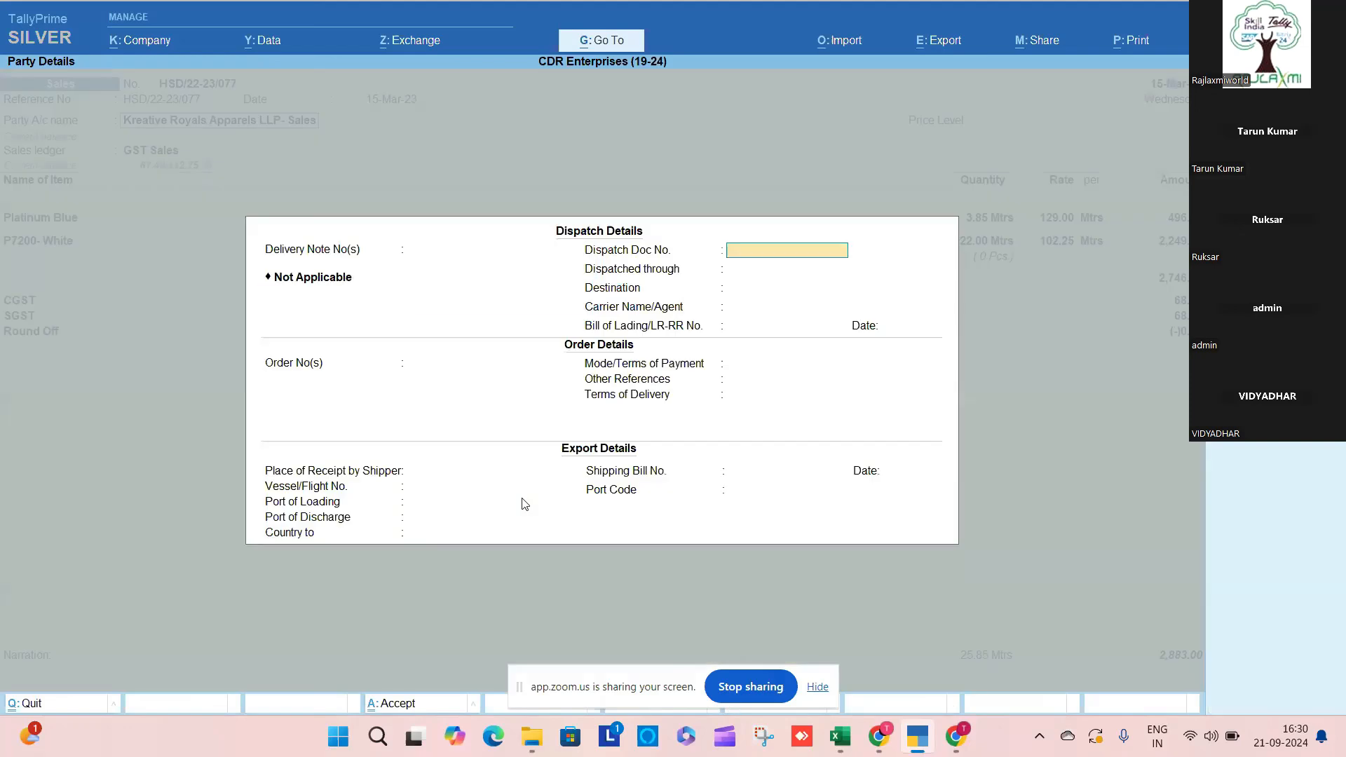
key("ctrl+a")
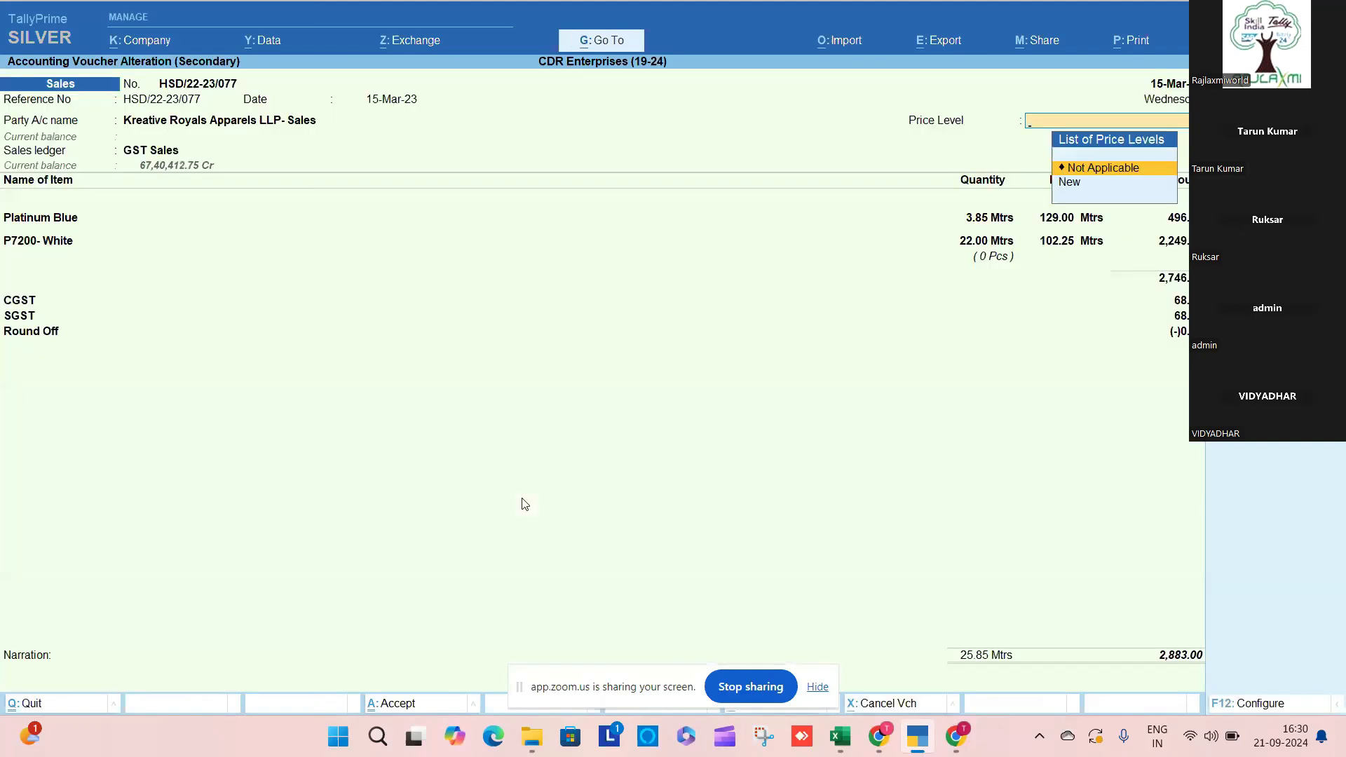
key("Return")
key("Return")
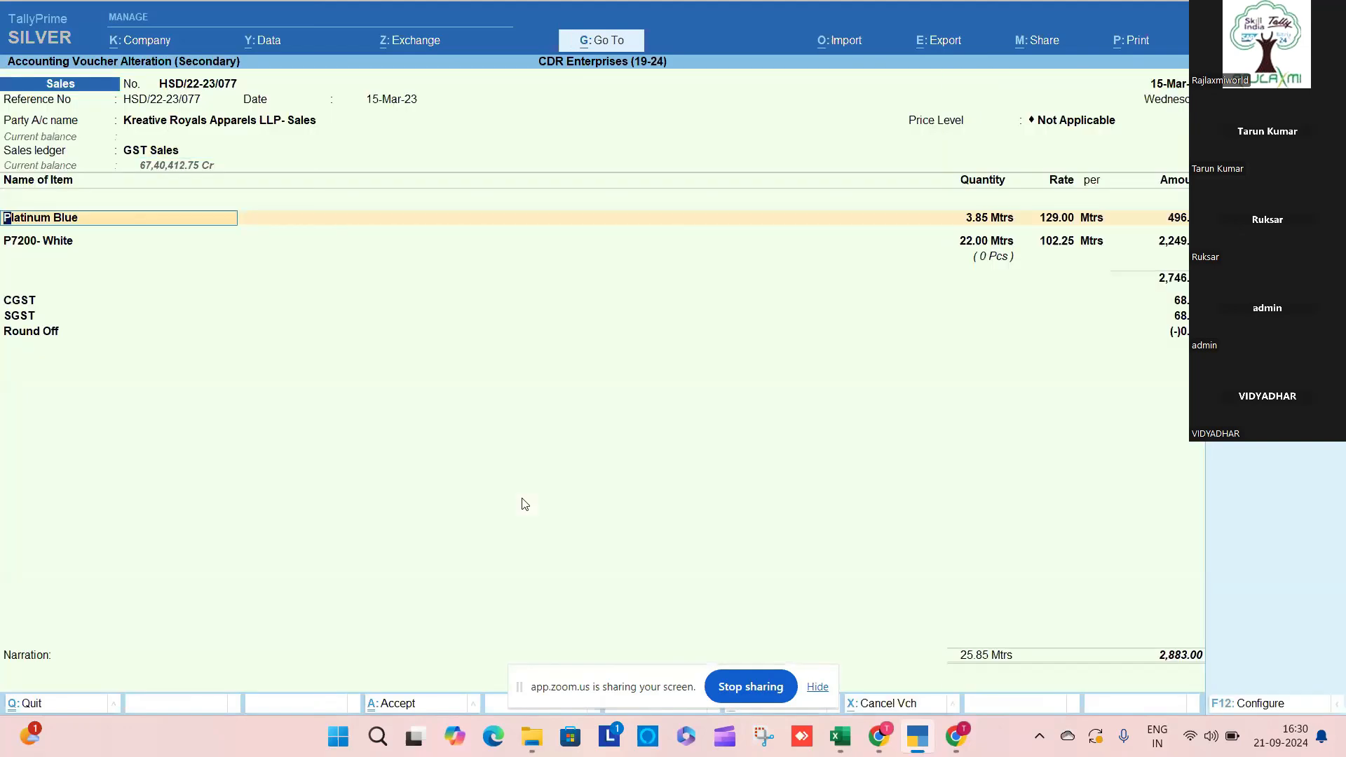
Step: Examine the voucher's detailed GST tax analysis for the source of GST rate and HSN/SAC details of Platinum Blue and P7200- White
key("alt+a")
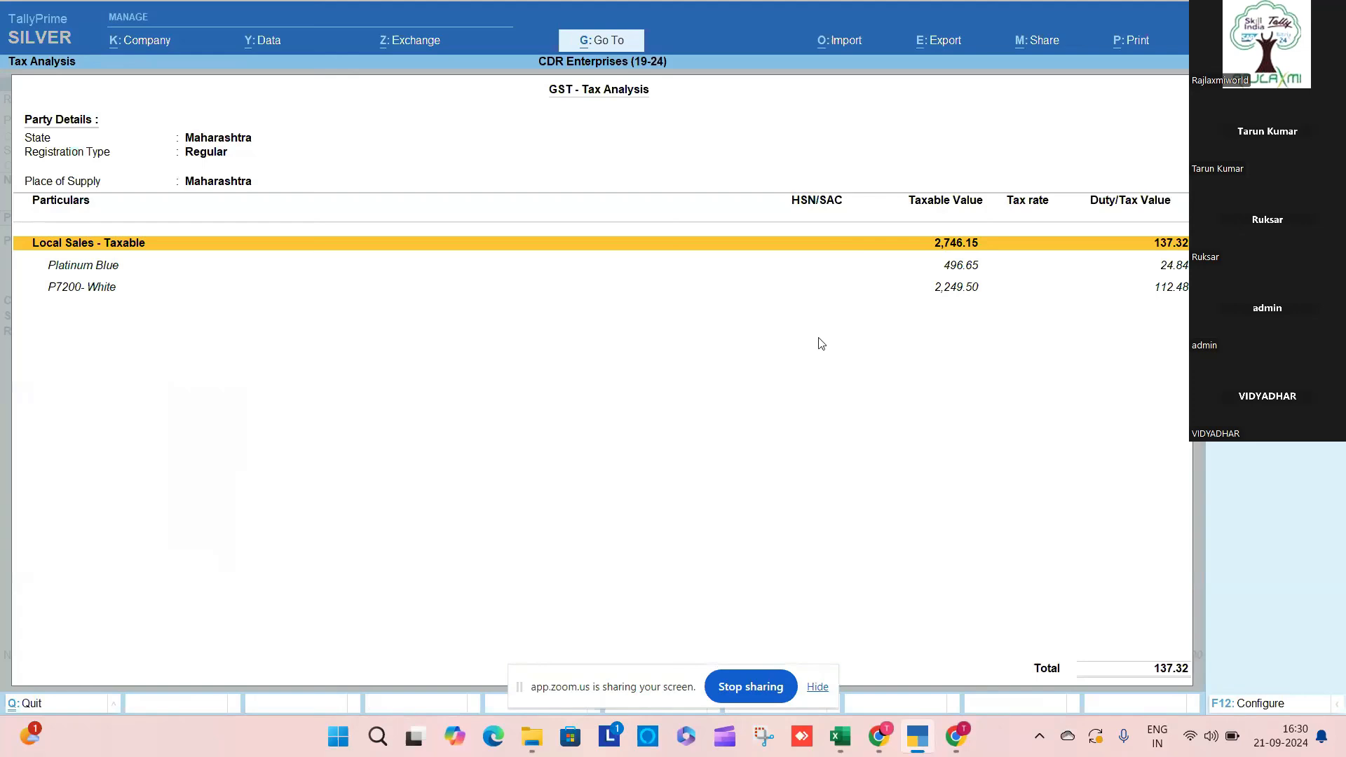
key("alt+F5")
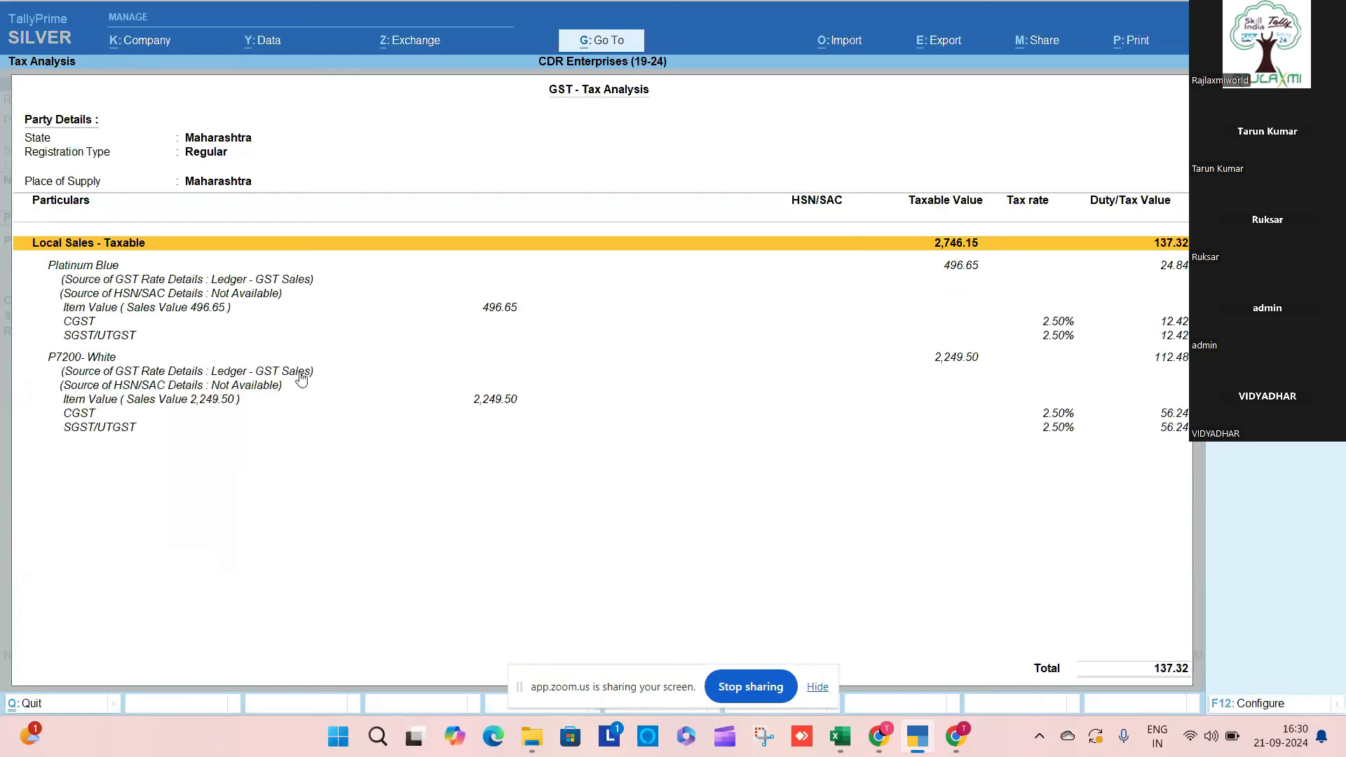
left_click(125, 283)
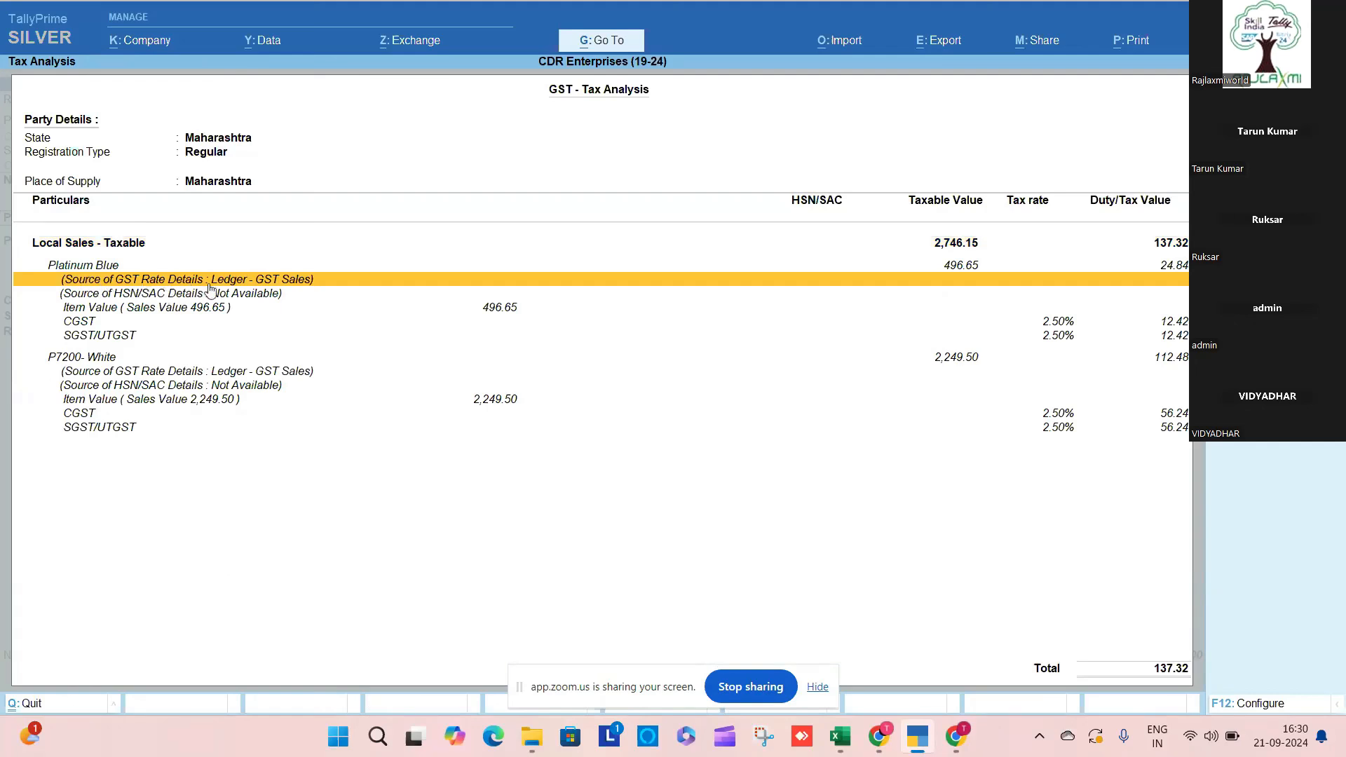
left_click(266, 373)
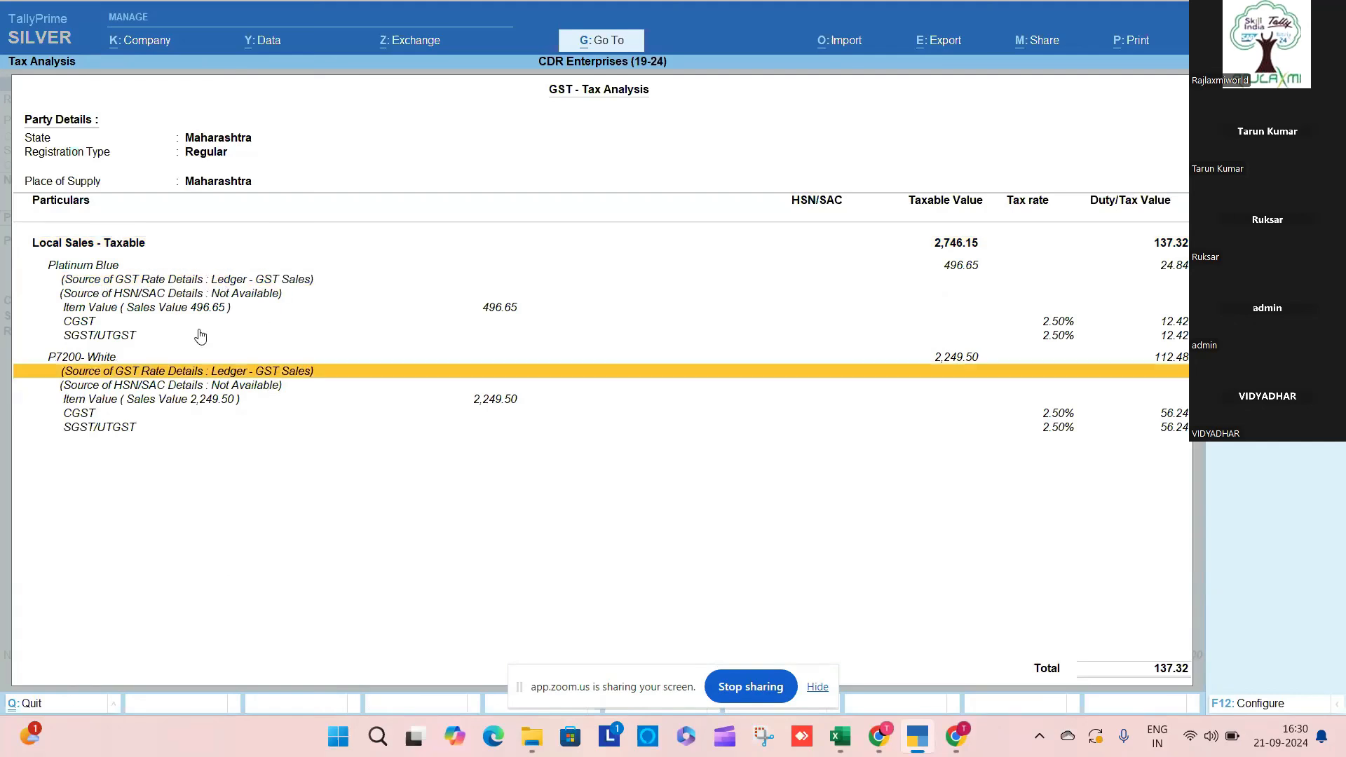
left_click(177, 297)
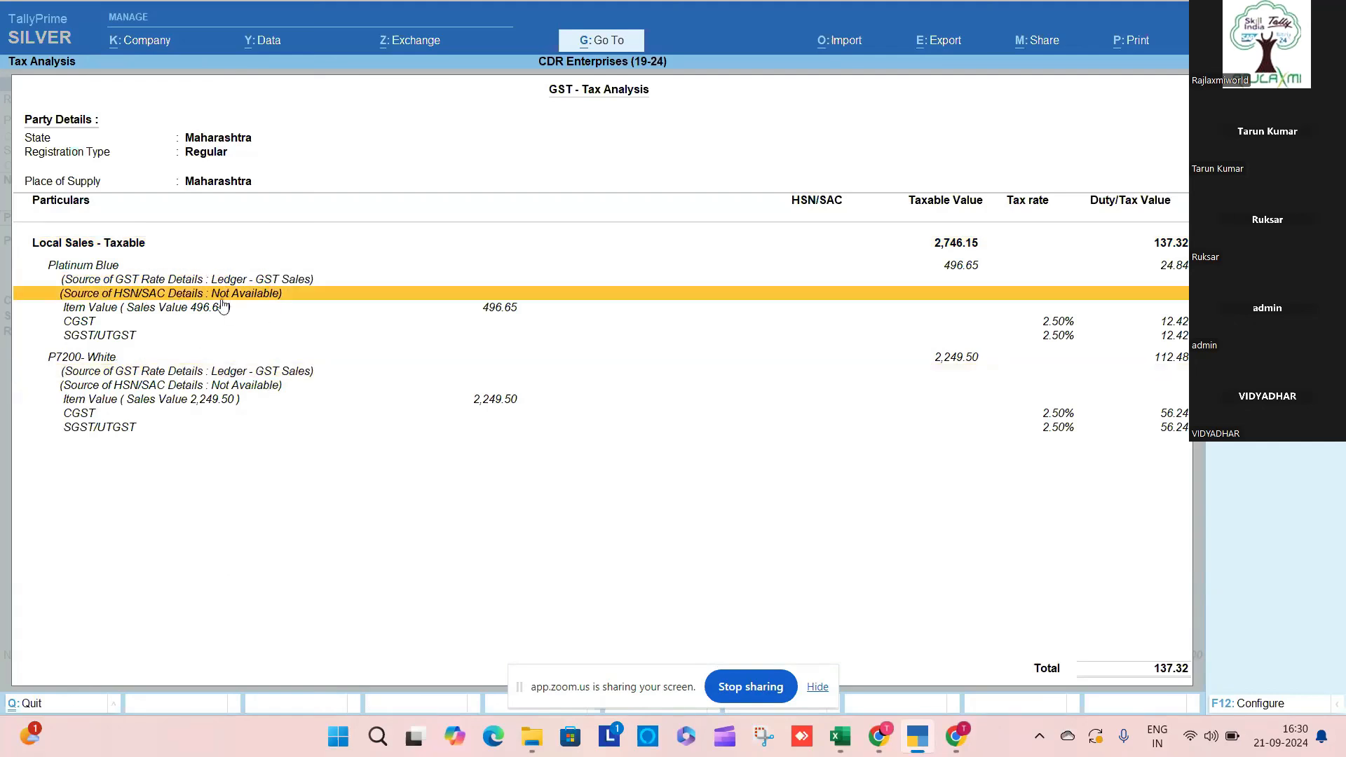
left_click(223, 385)
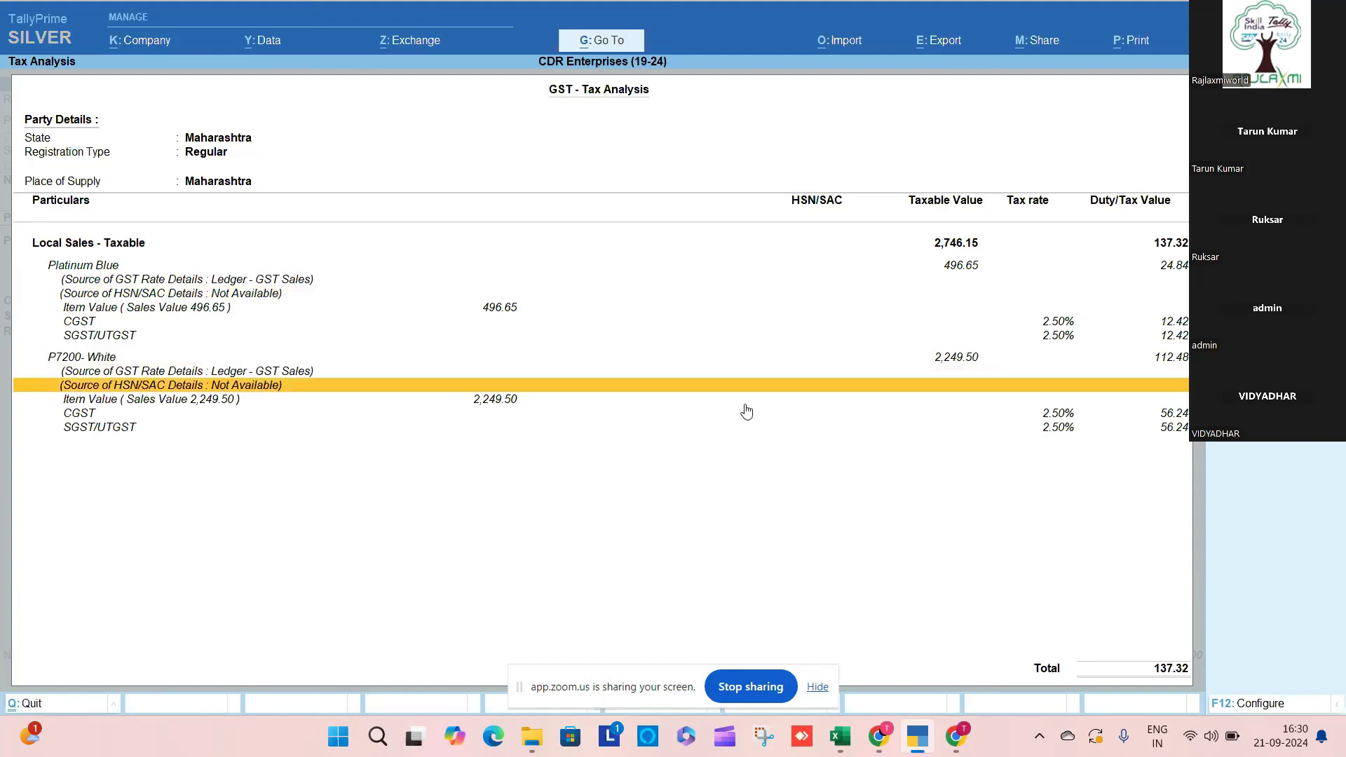
key("Escape")
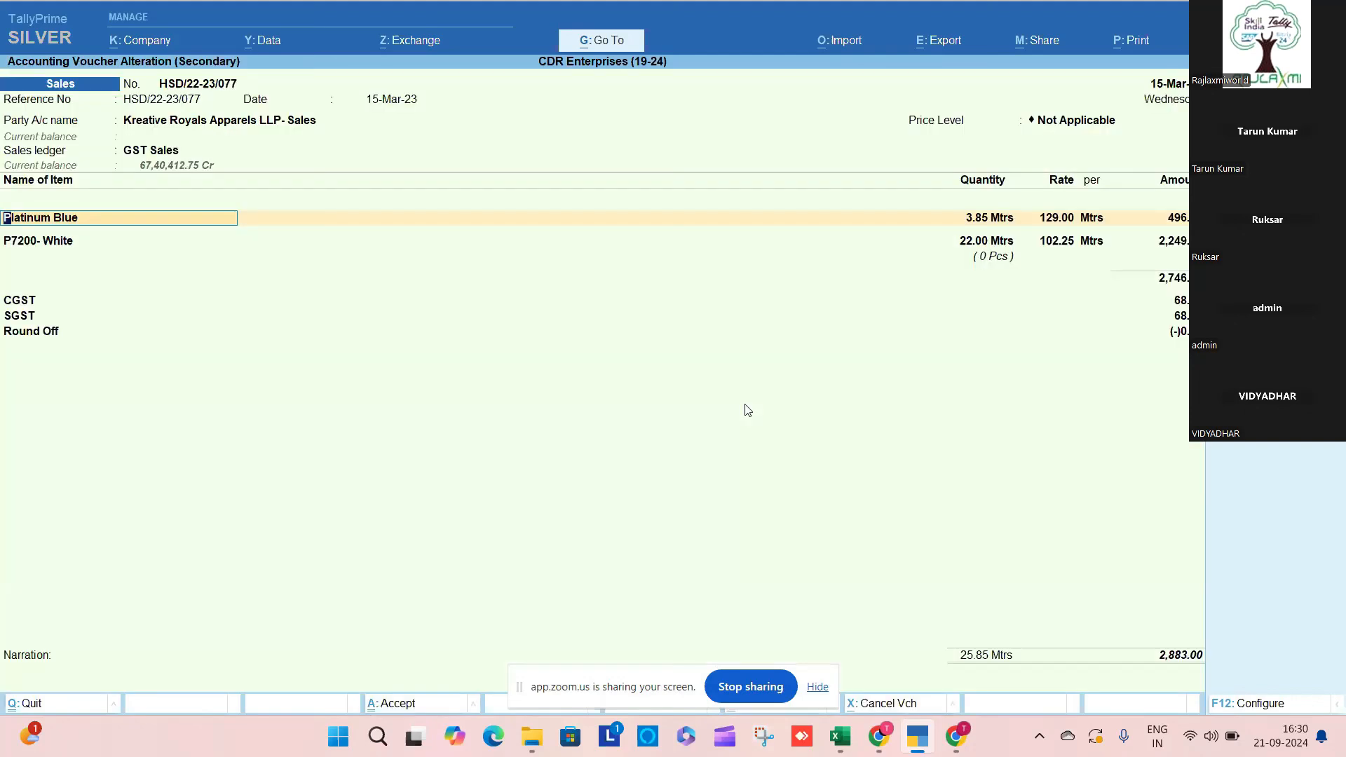
Step: Open the Platinum Blue stock item from the voucher and specify HSN/SAC 4578 directly in the item
key("ctrl+Return")
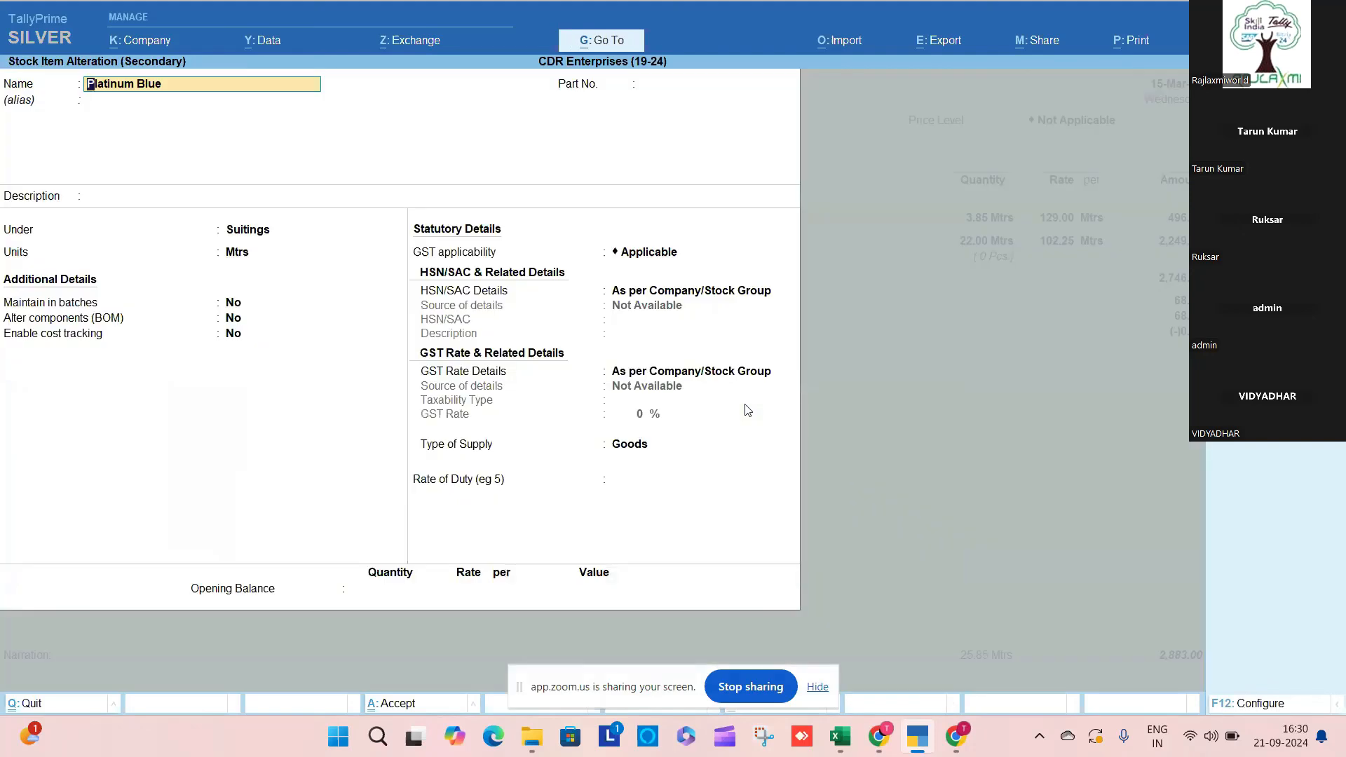
key("Return")
key("Return")
key("Return")
key("Return")
key("Return")
key("Return")
key("Return")
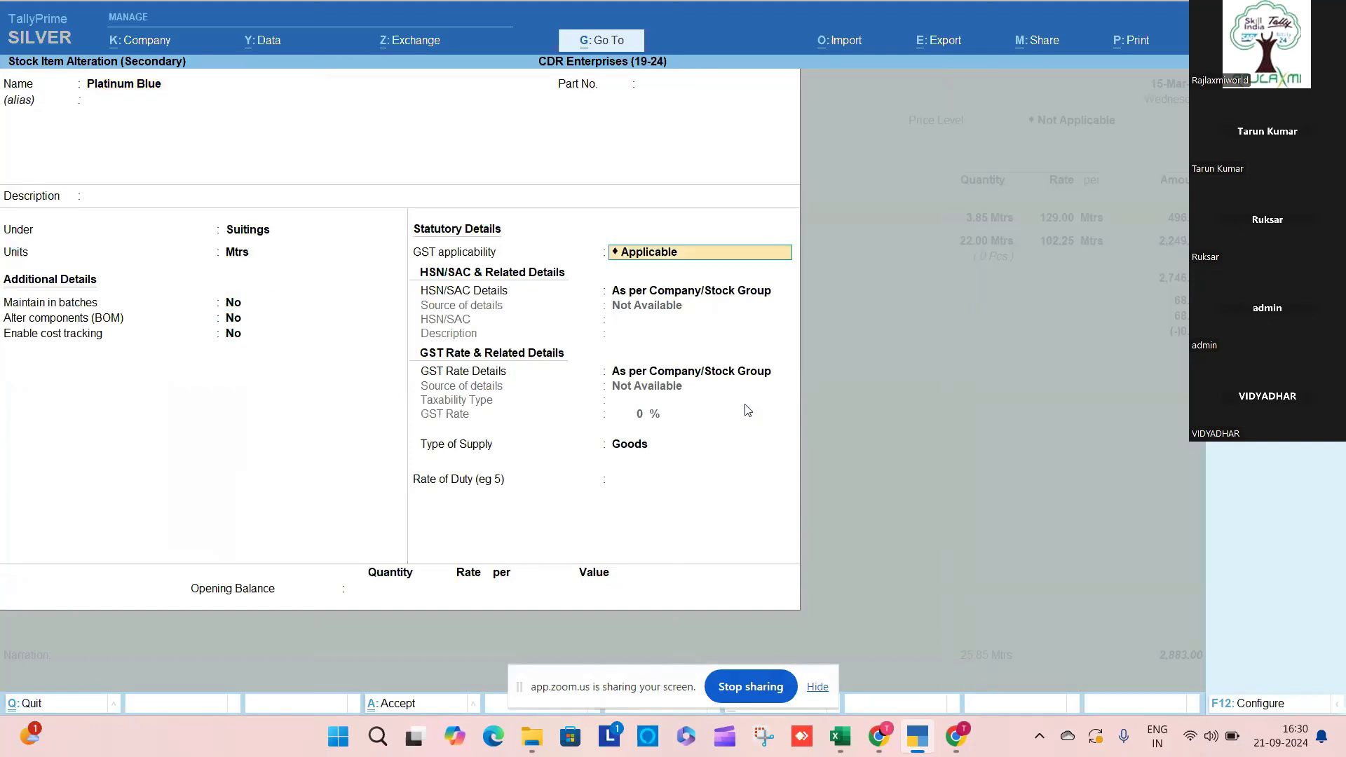
key("Return")
key("Down")
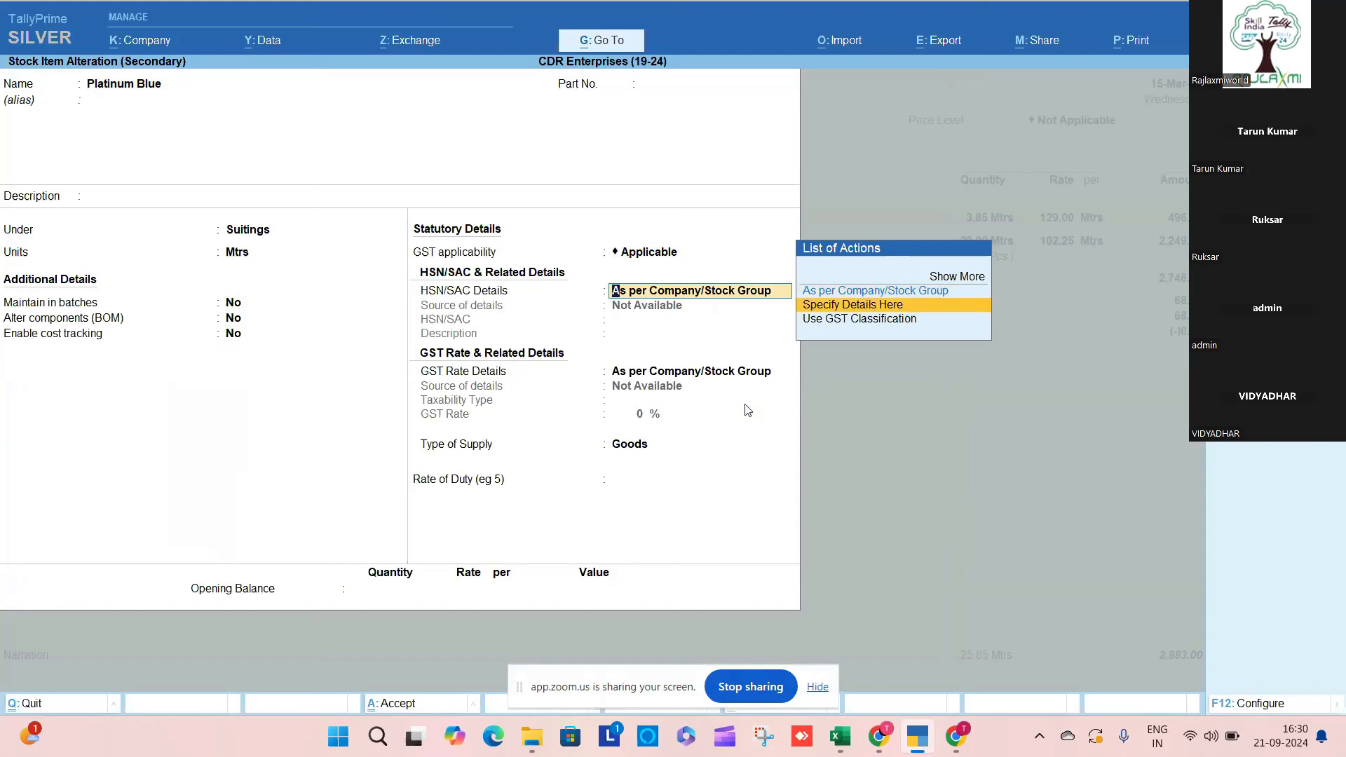
key("Return")
type("4578")
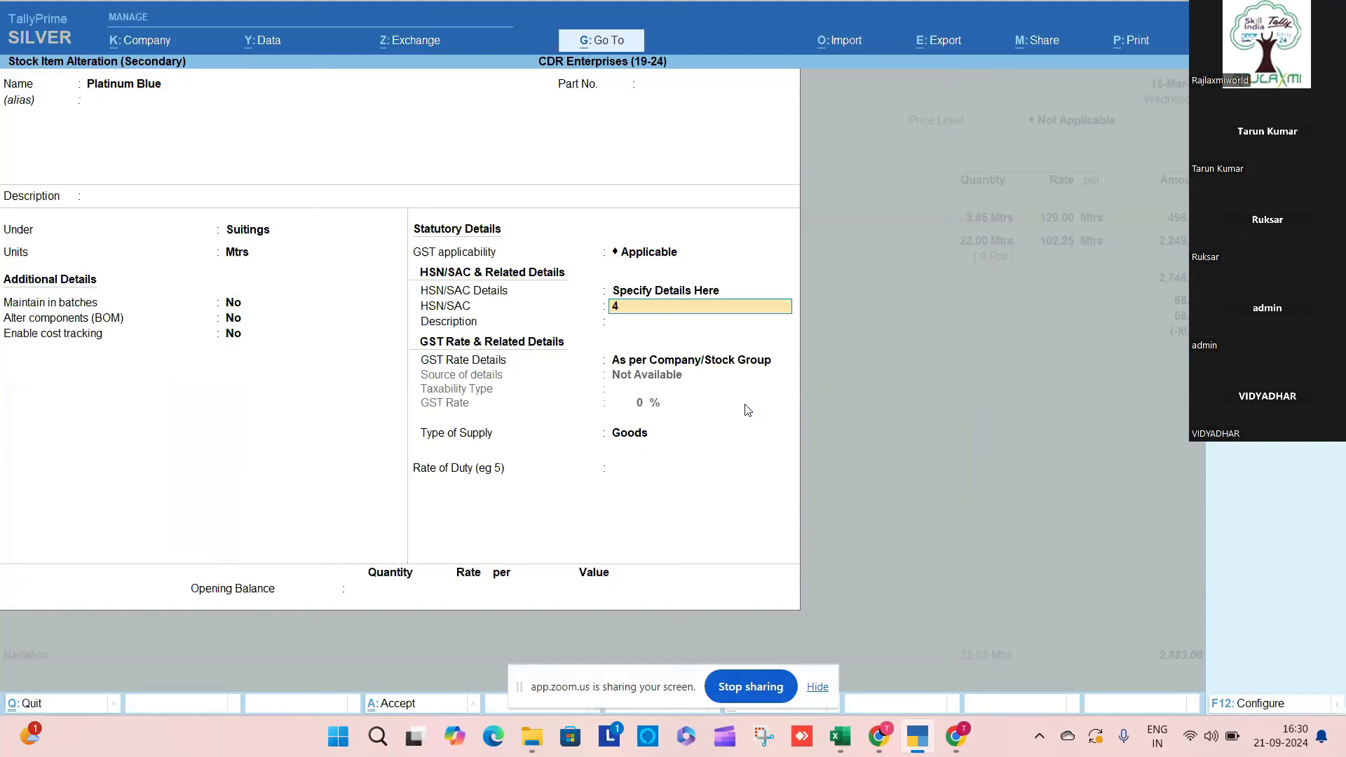
key("Return")
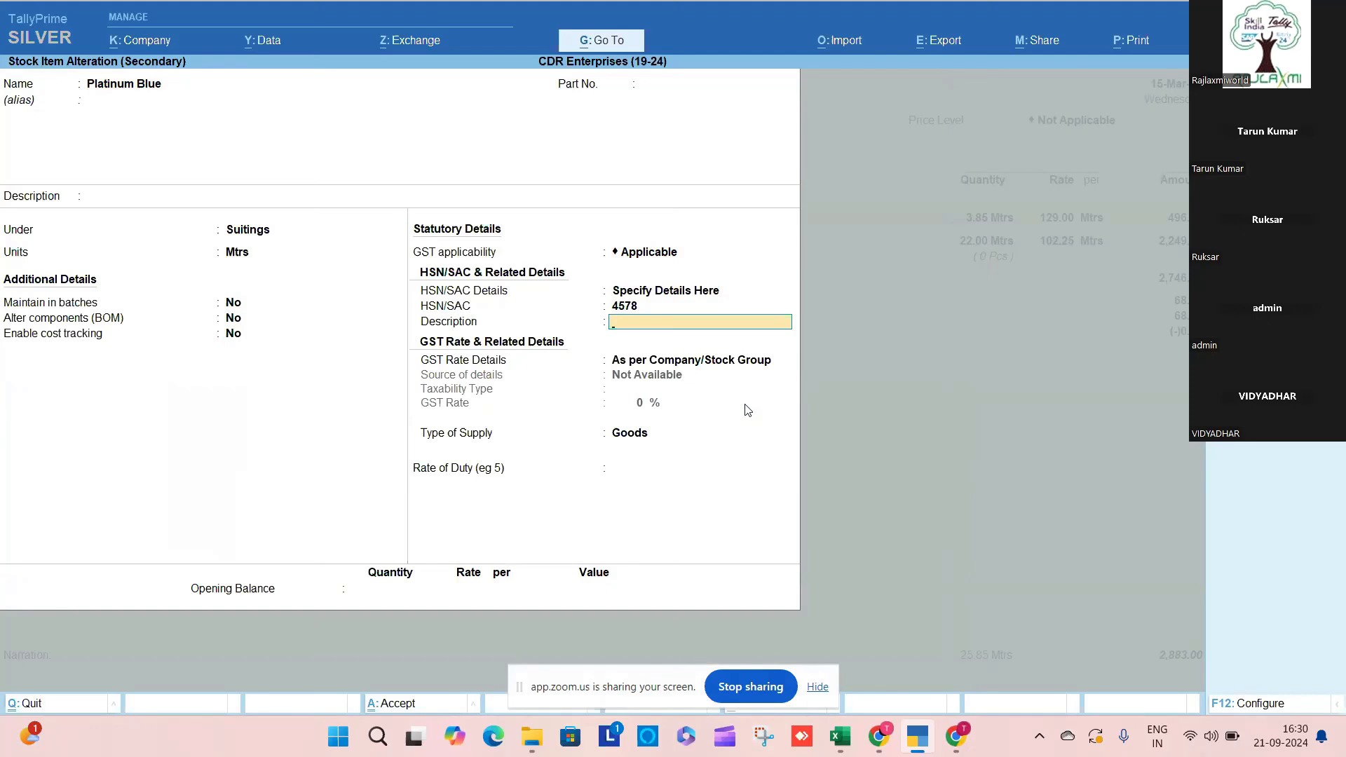
Step: Leave the HSN/SAC description blank and enter 15-3-24 as the new effective date for the revised HSN/SAC details
key("Return")
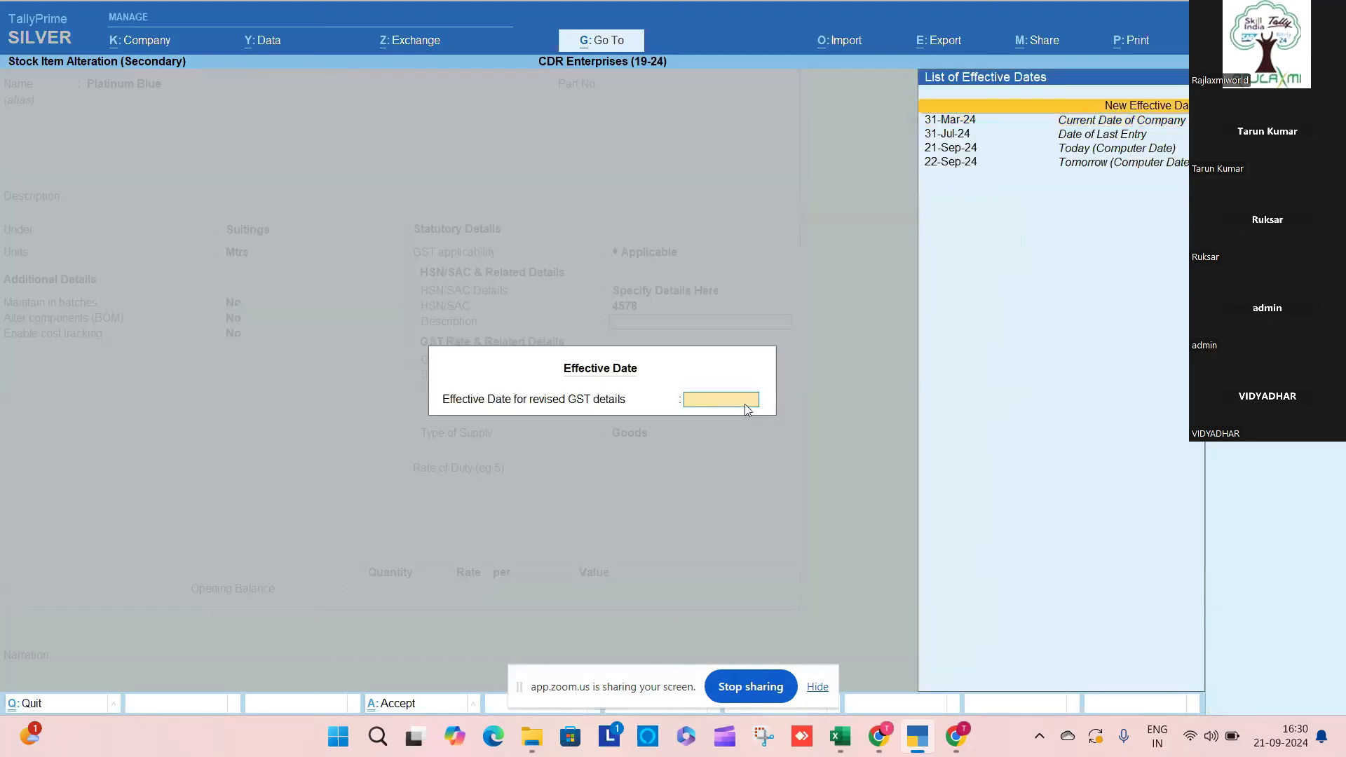
key("Return")
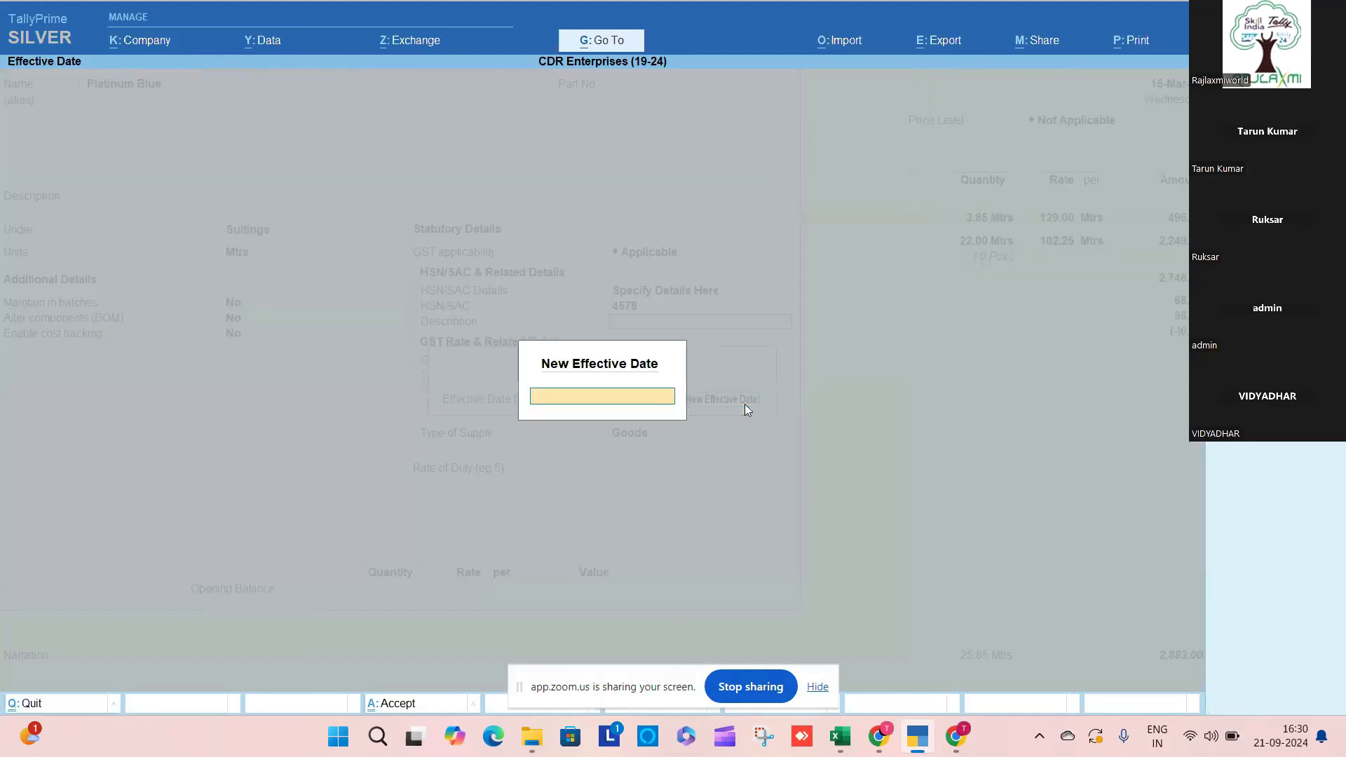
type("15-3-24")
key("Return")
Step: Specify Platinum Blue's GST rate details in the item, with taxability type Taxable and a GST rate of 18%
key("Down")
key("Return")
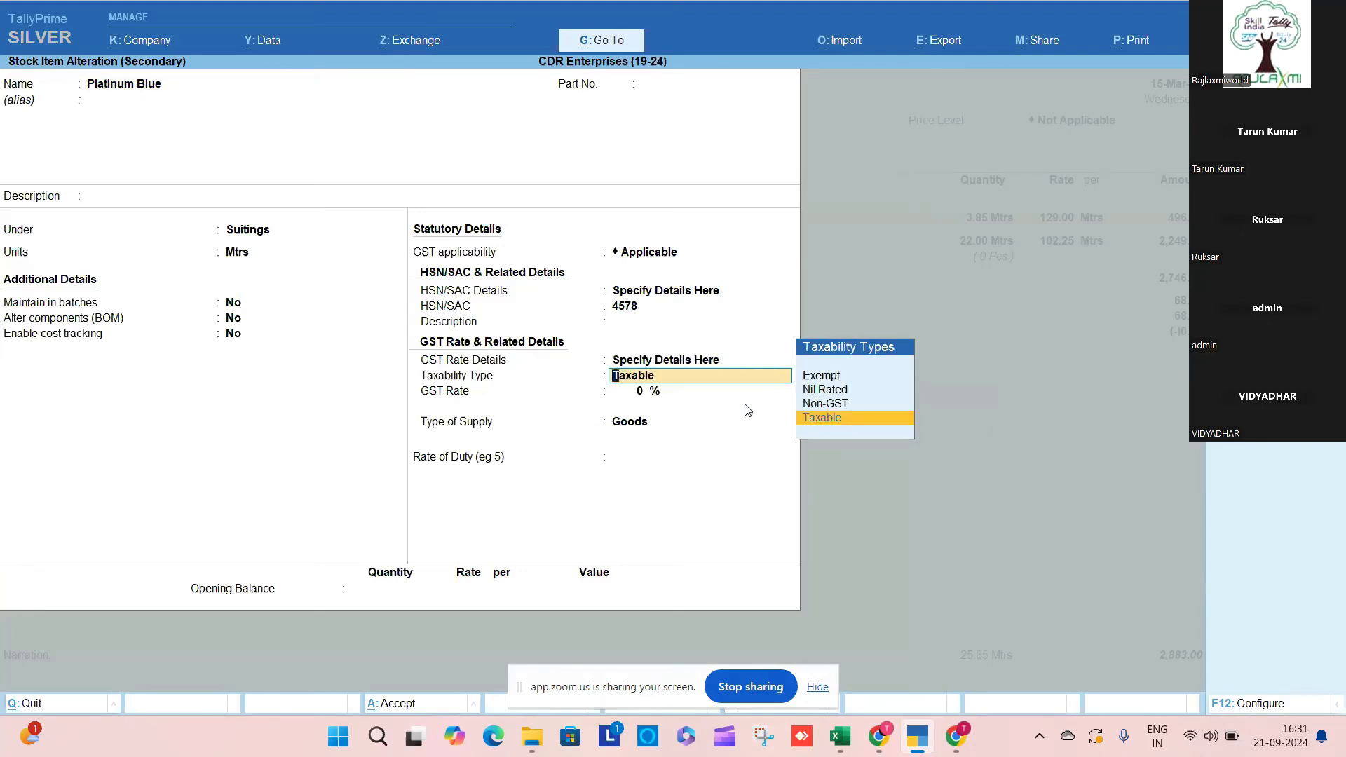
key("Return")
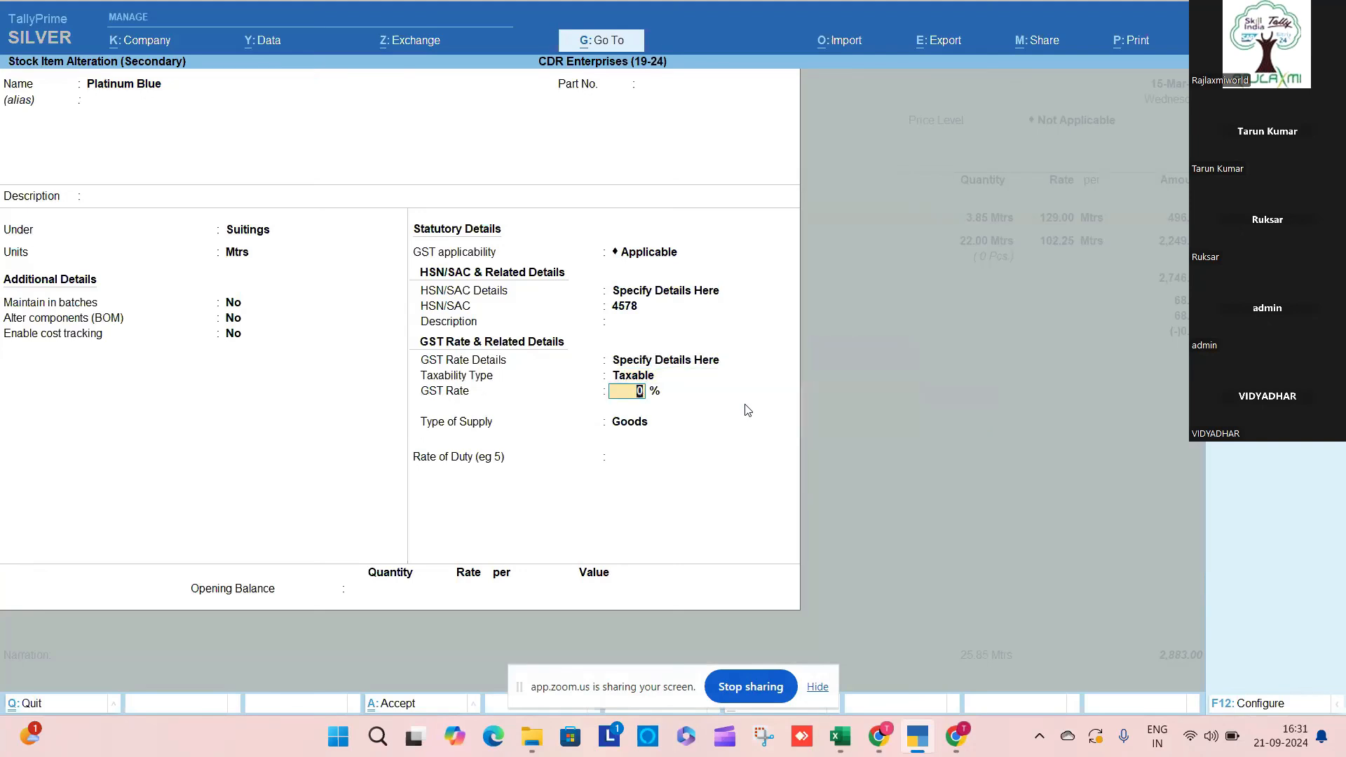
type("18")
key("Return")
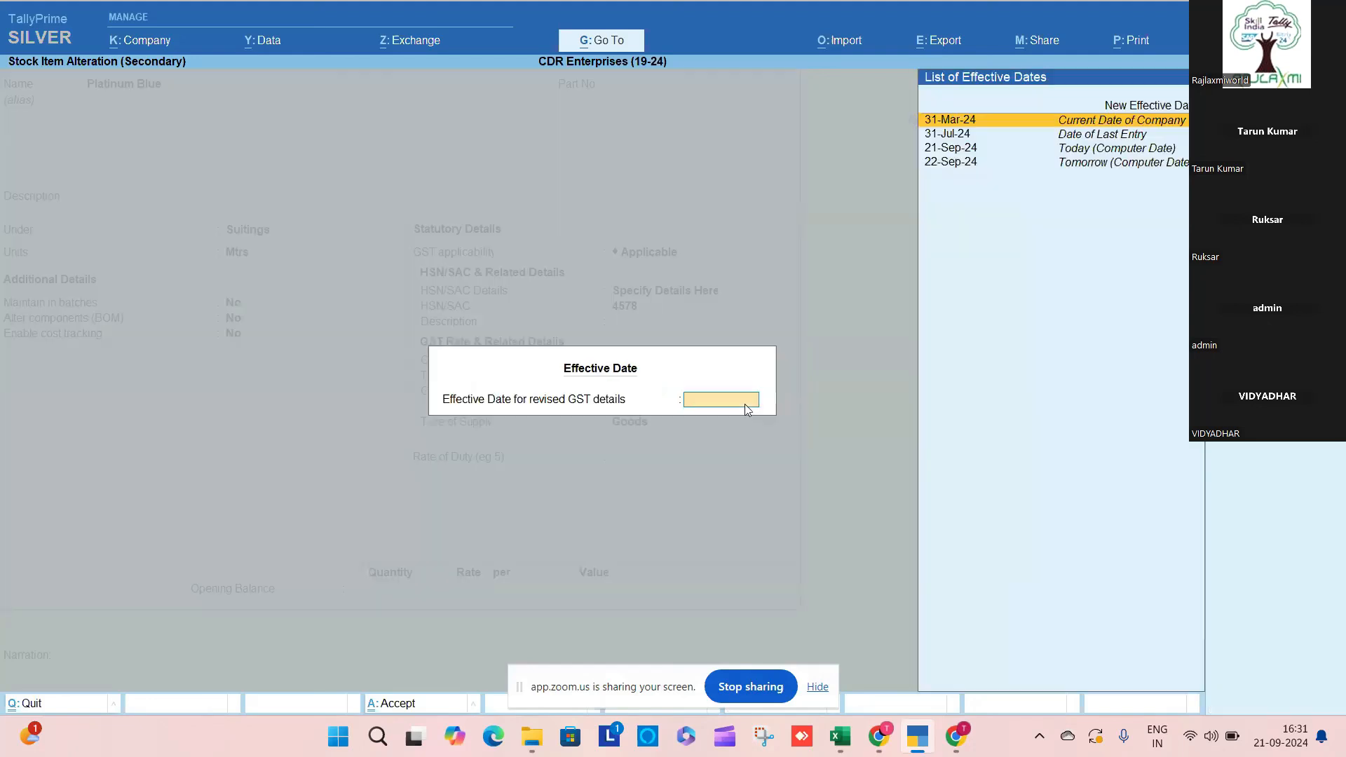
Step: Enter 15.3.23 as the new effective date for the revised GST rate details
key("Up")
key("Return")
type("16.3.2")
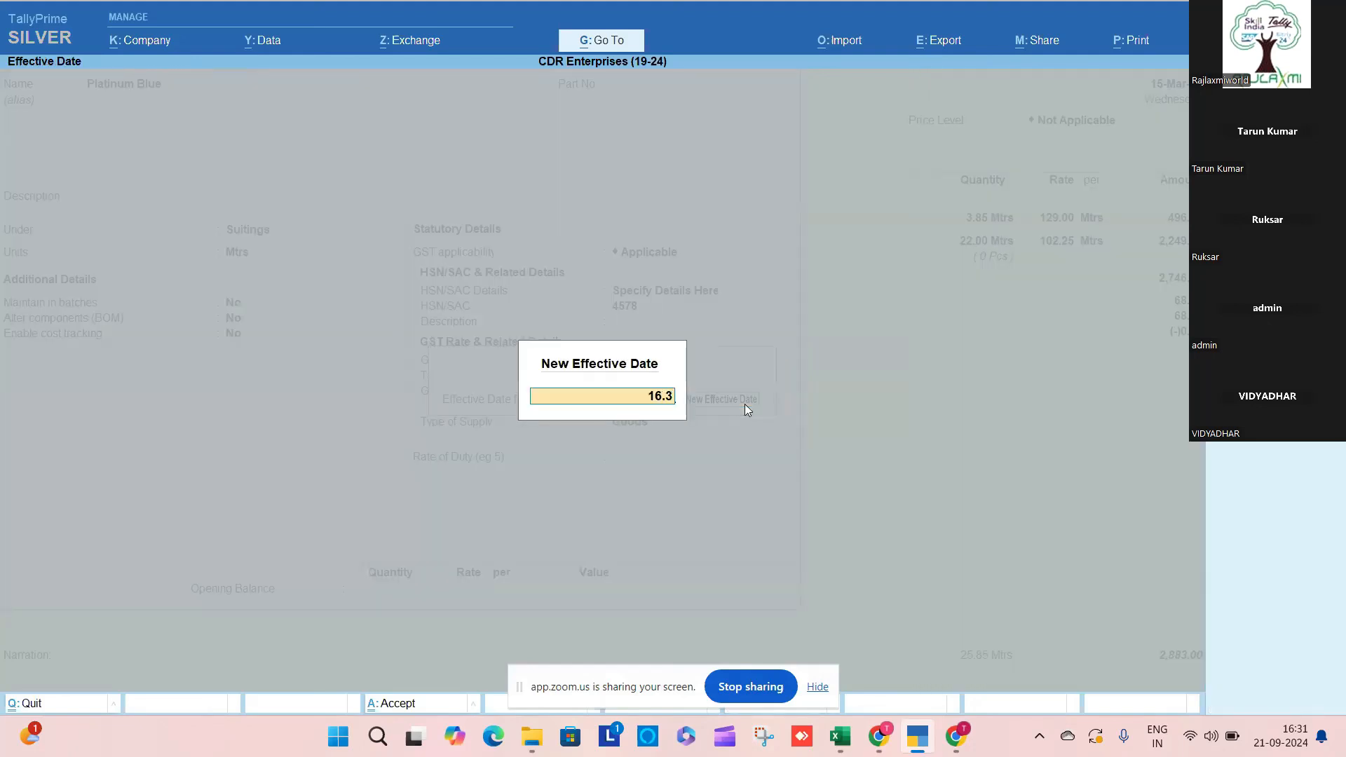
key("BackSpace")
key("BackSpace")
key("BackSpace")
key("BackSpace")
key("BackSpace")
type("5.3.23")
key("Return")
Step: Accept the remaining Platinum Blue details, save the stock item, and go to its item description in the voucher
key("Return")
key("Return")
key("Return")
key("Return")
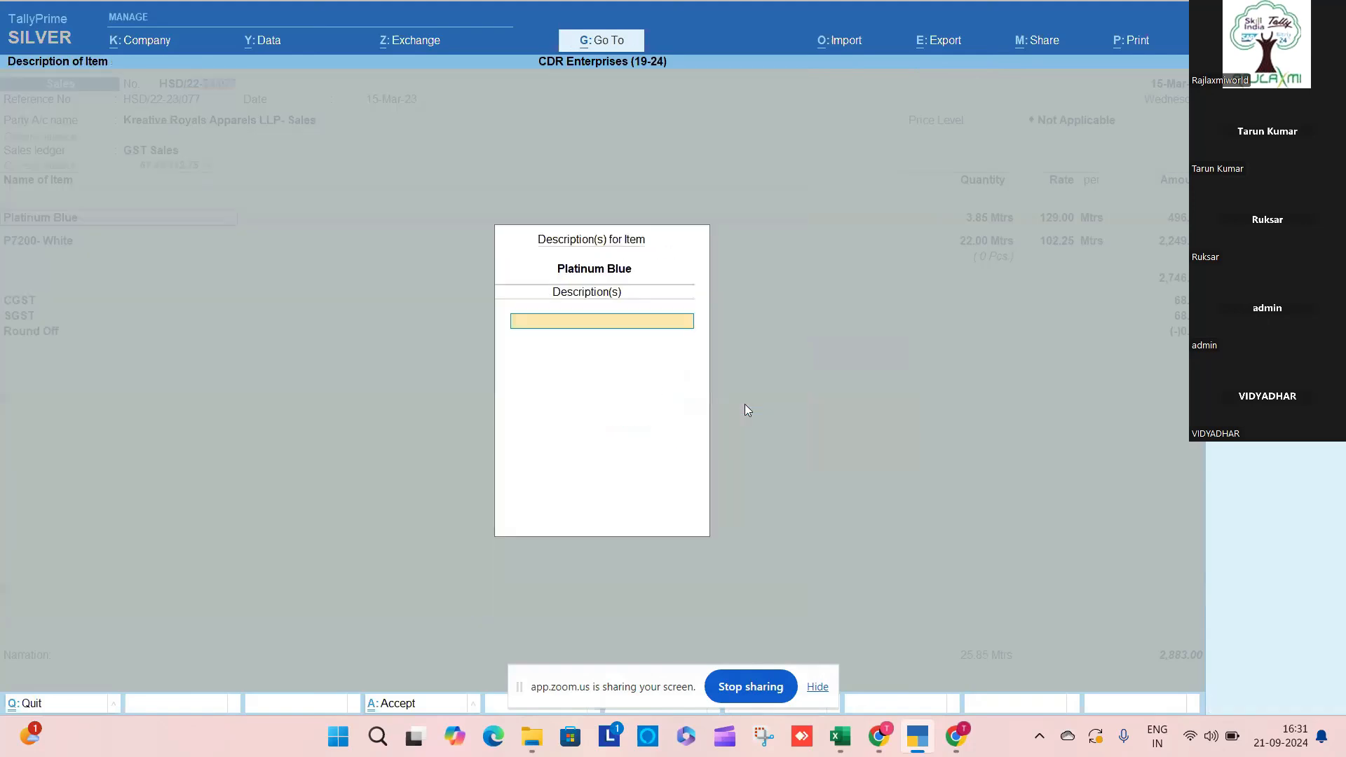
Step: Review the Platinum Blue item's description, stock allocation, and GST rate and HSN/SAC details in the open sales voucher
key("Return")
key("Return")
key("Return")
key("Return")
key("Return")
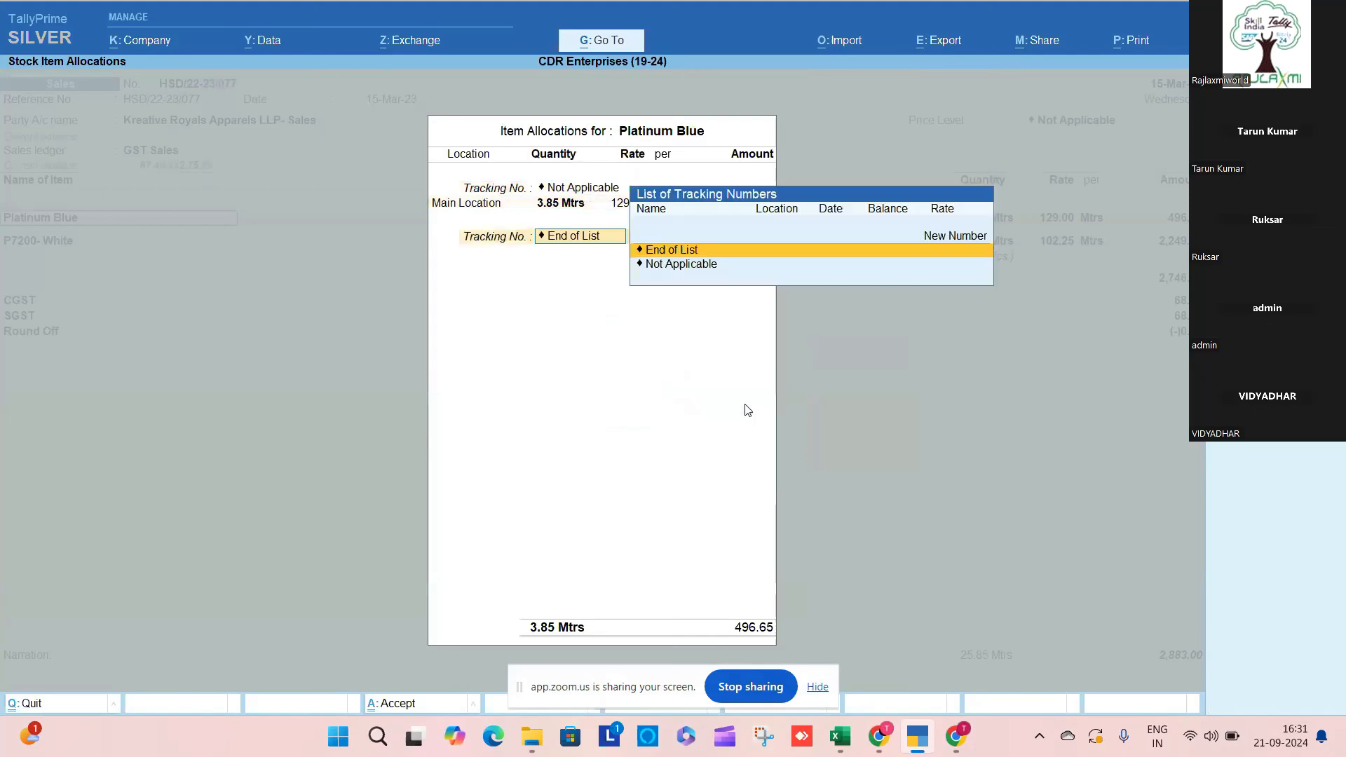
key("Return")
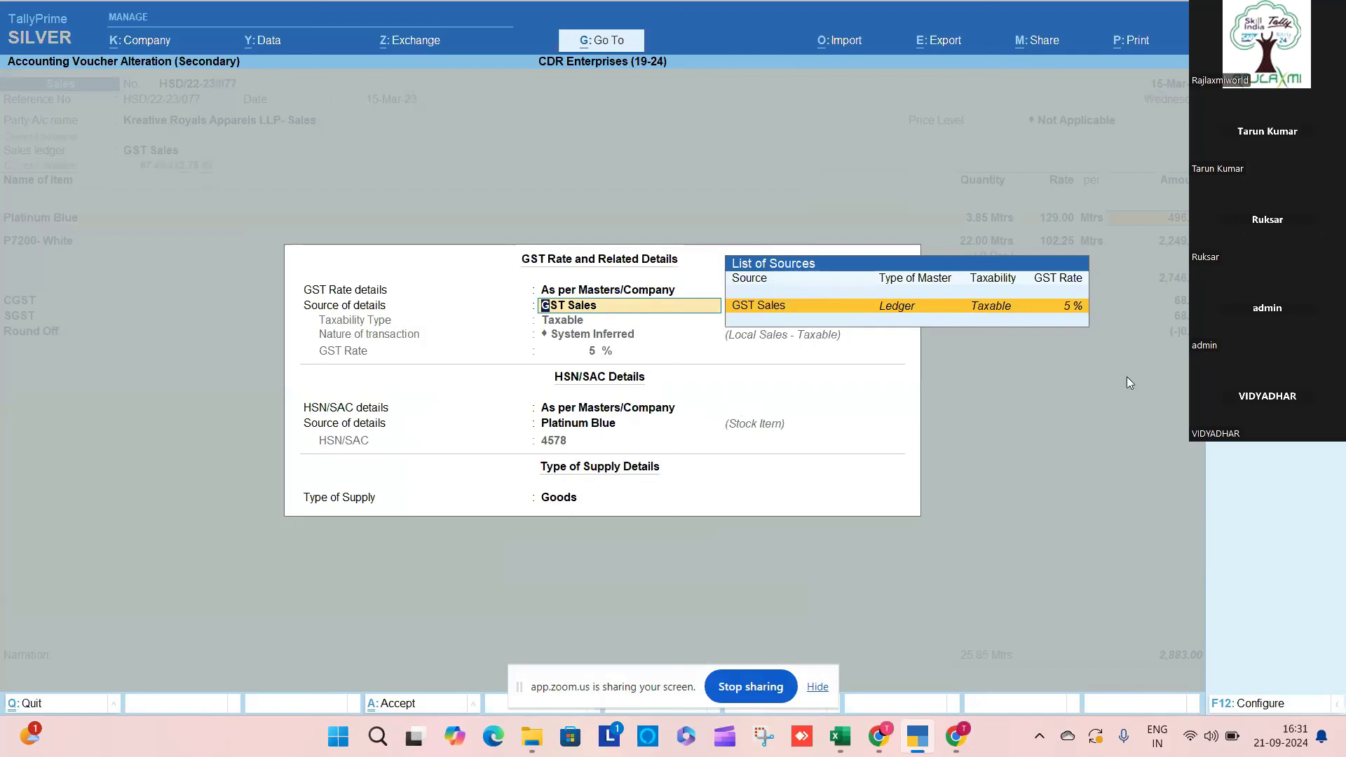
key("Return")
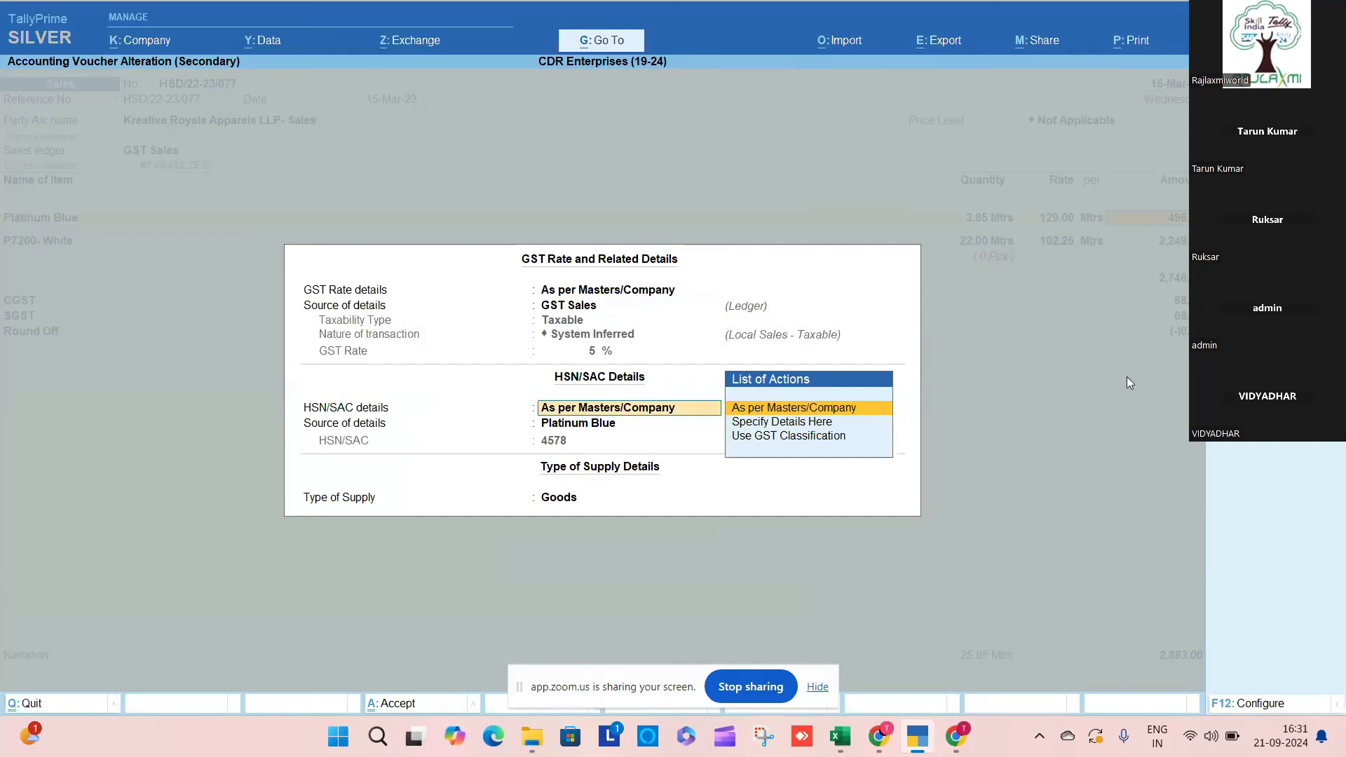
key("Return")
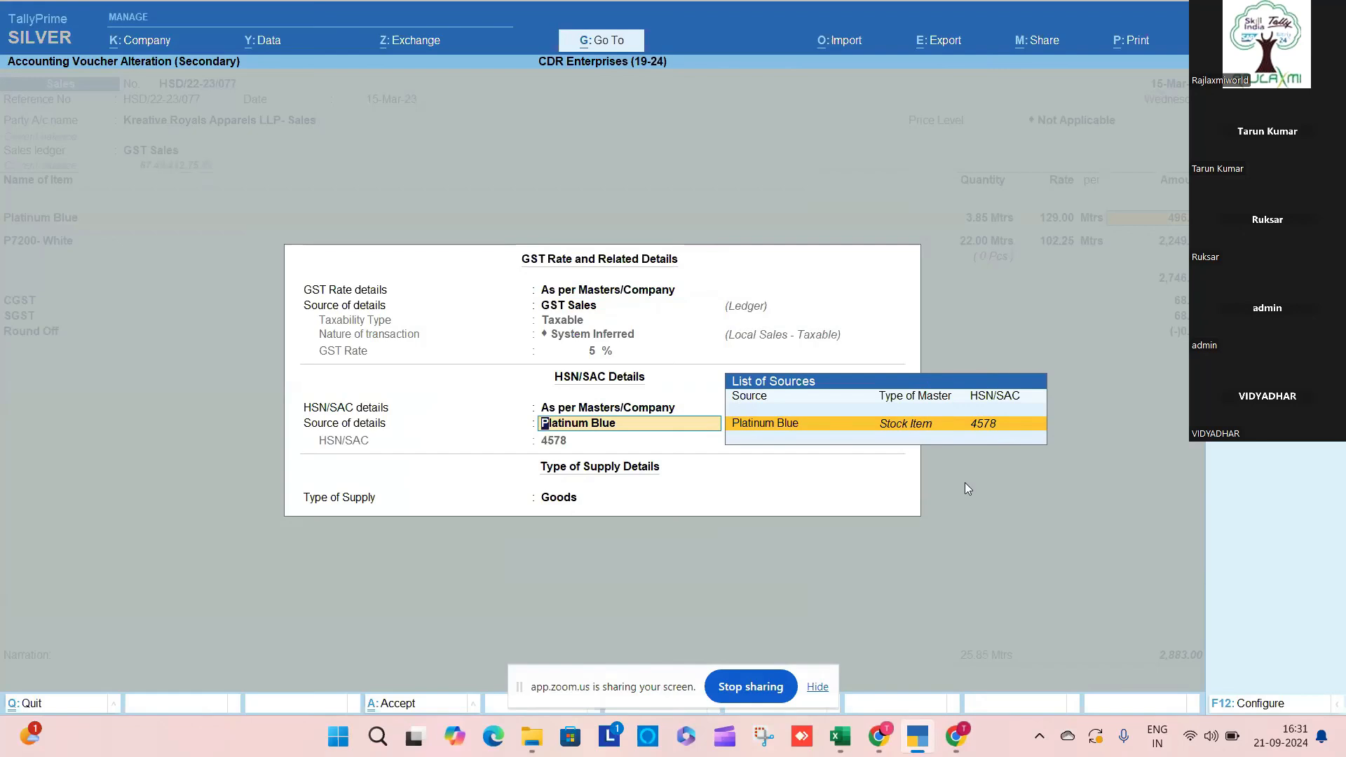
key("Return")
key("Return")
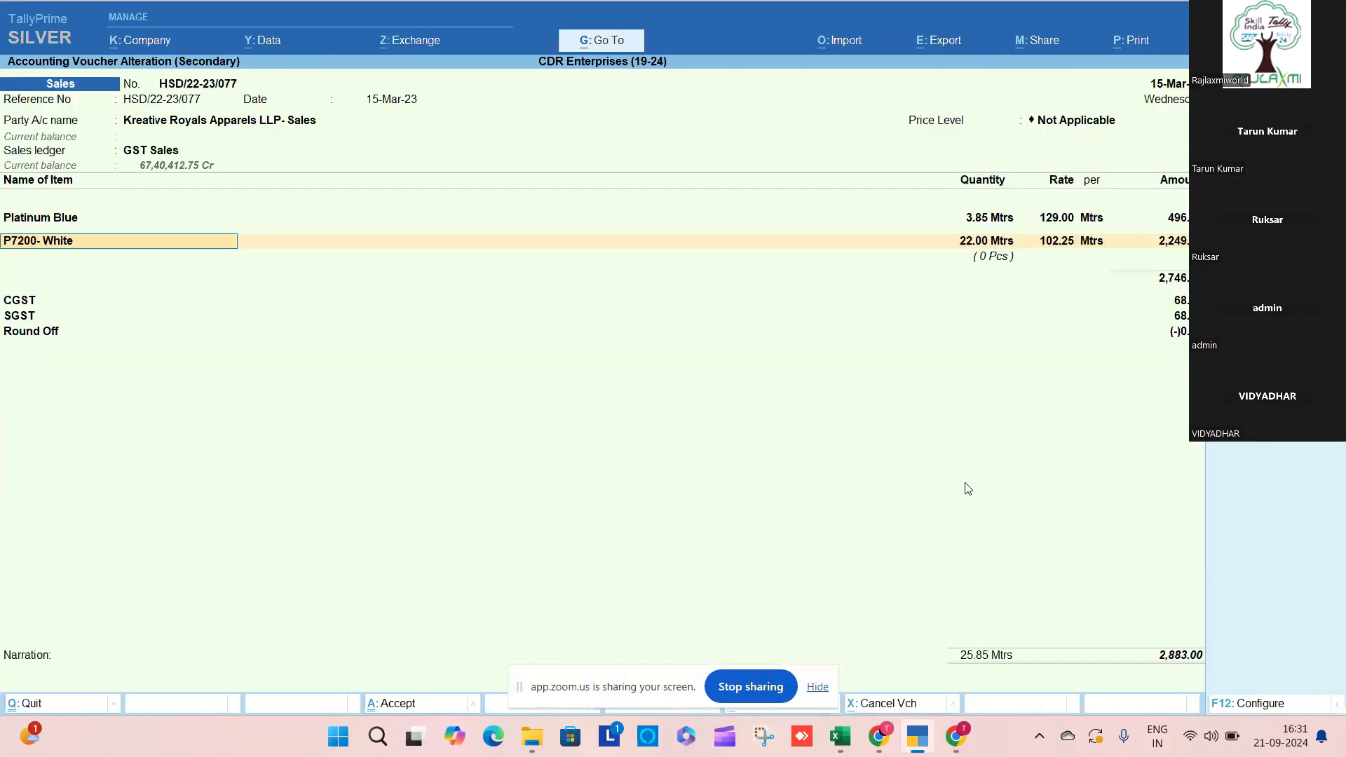
Step: View the voucher's GST tax analysis and compare the HSN/SAC entries for Platinum Blue and P7200- White
key("ctrl+o")
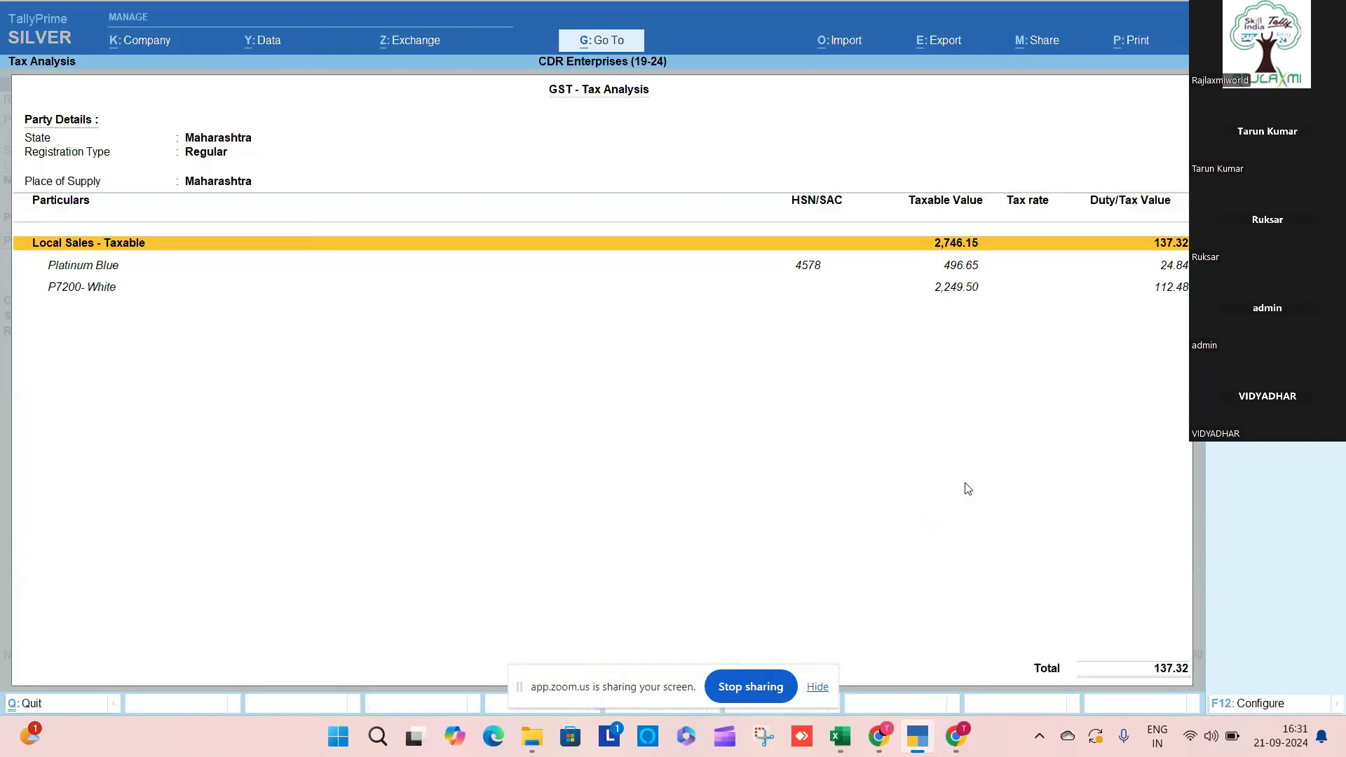
left_click(812, 272)
left_click(790, 290)
key("Return")
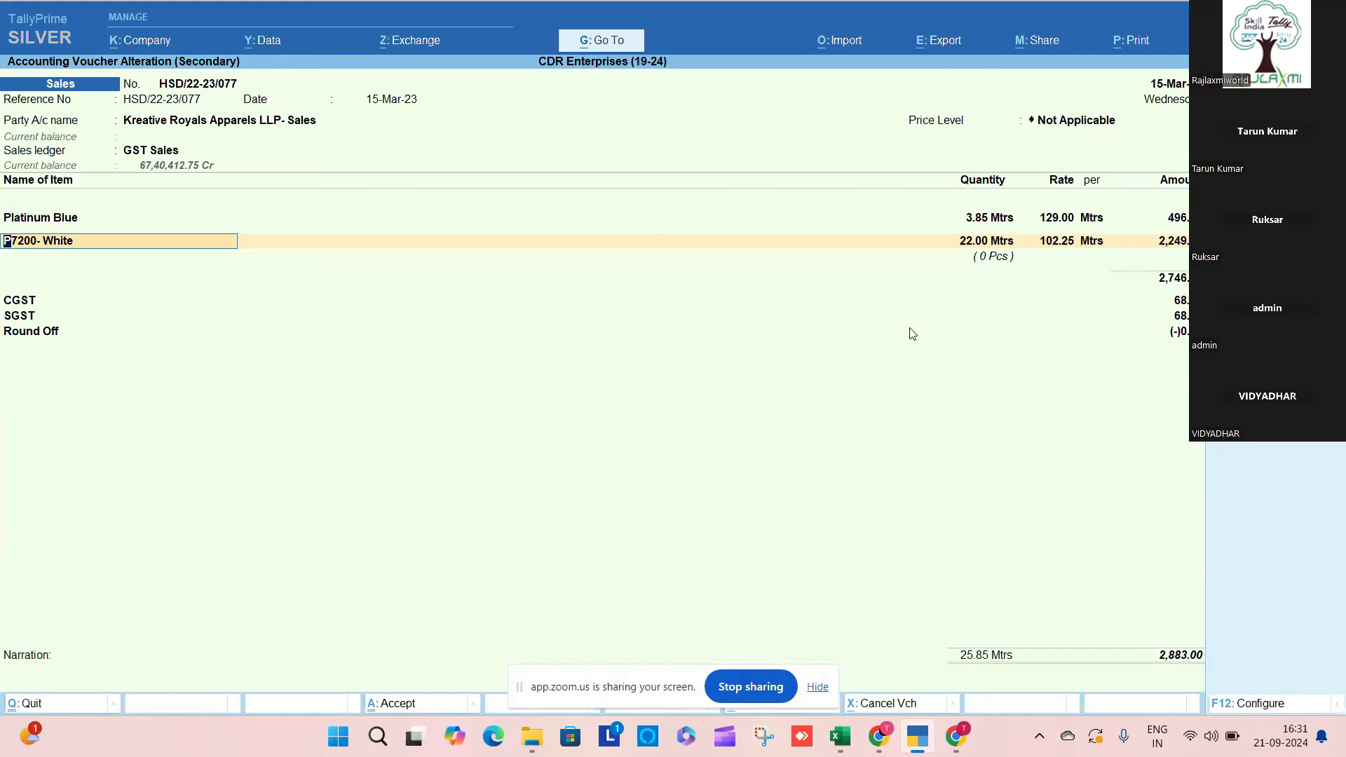
Step: Quit the sales voucher without saving and return to the GST Reports list, declining the report's GST status update
key("BackSpace")
key("Escape")
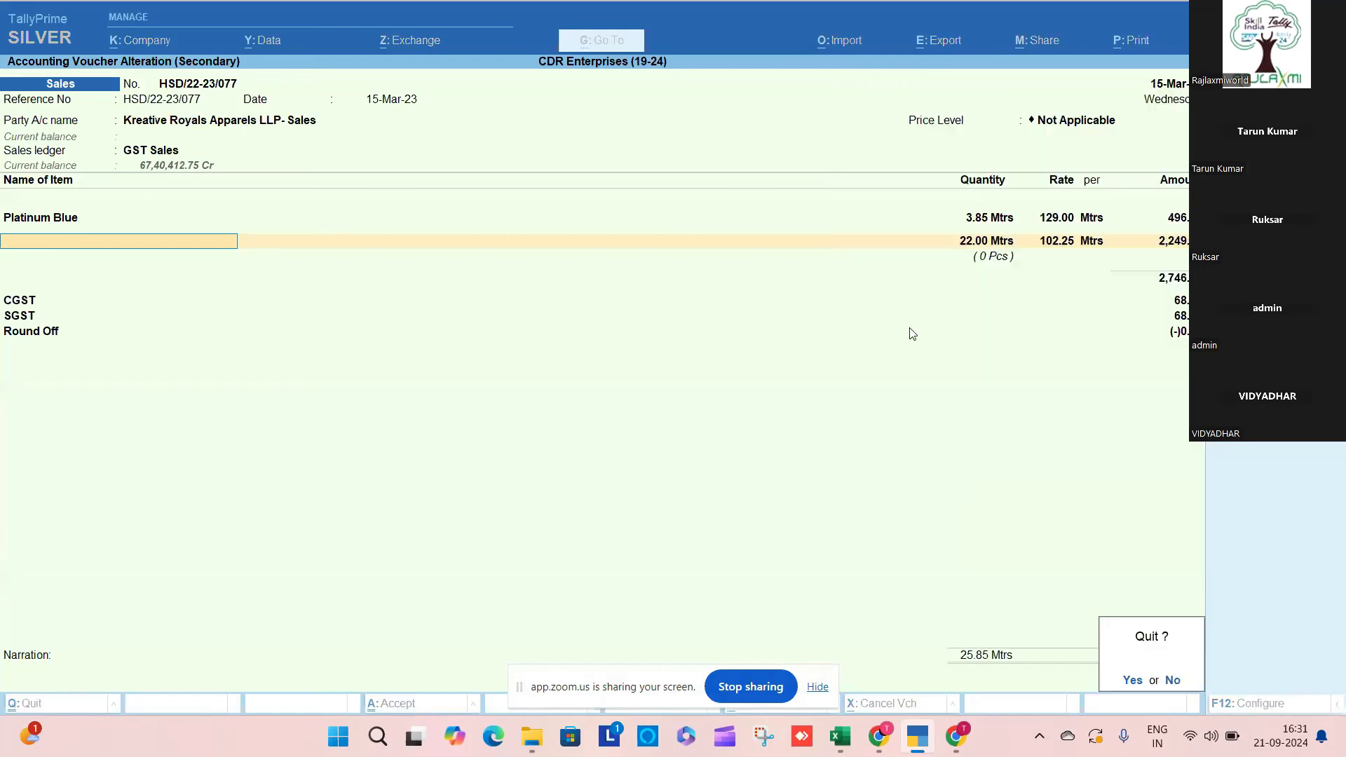
key("y")
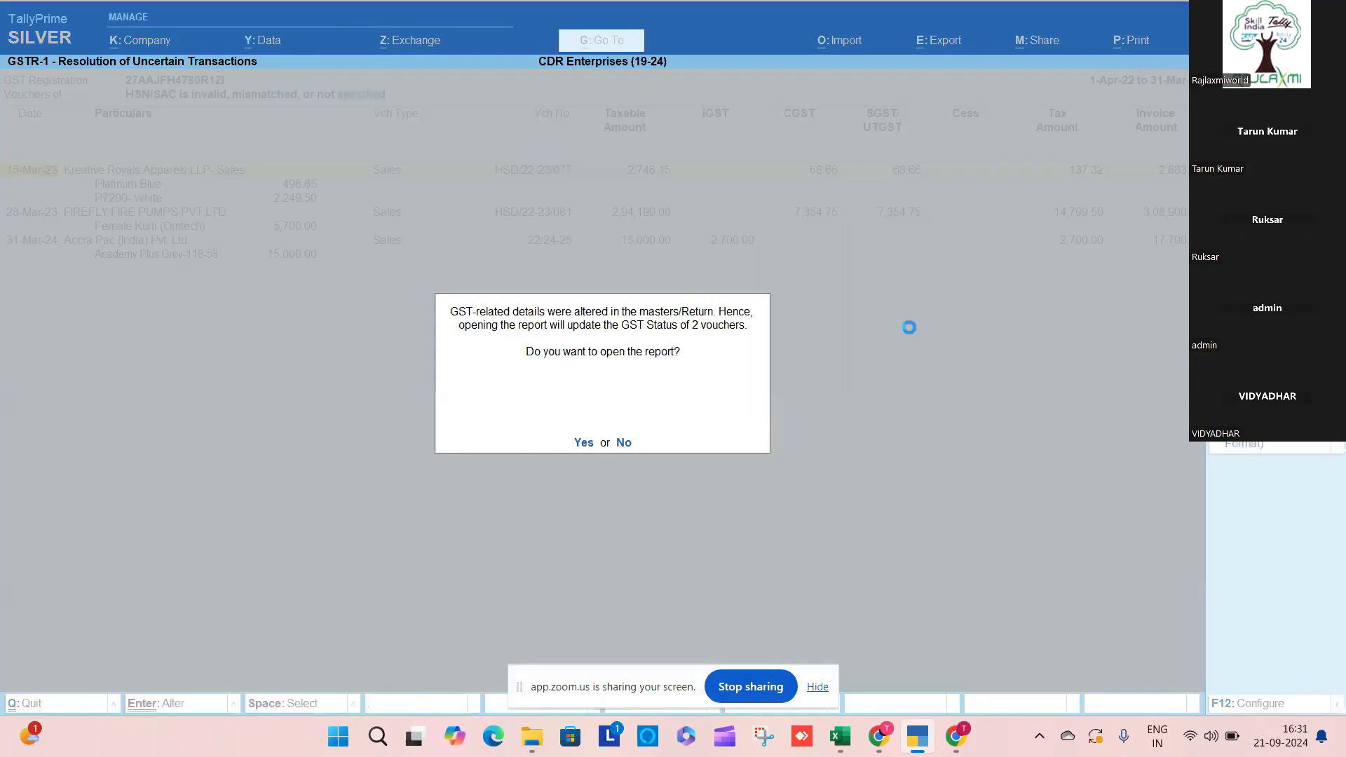
key("n")
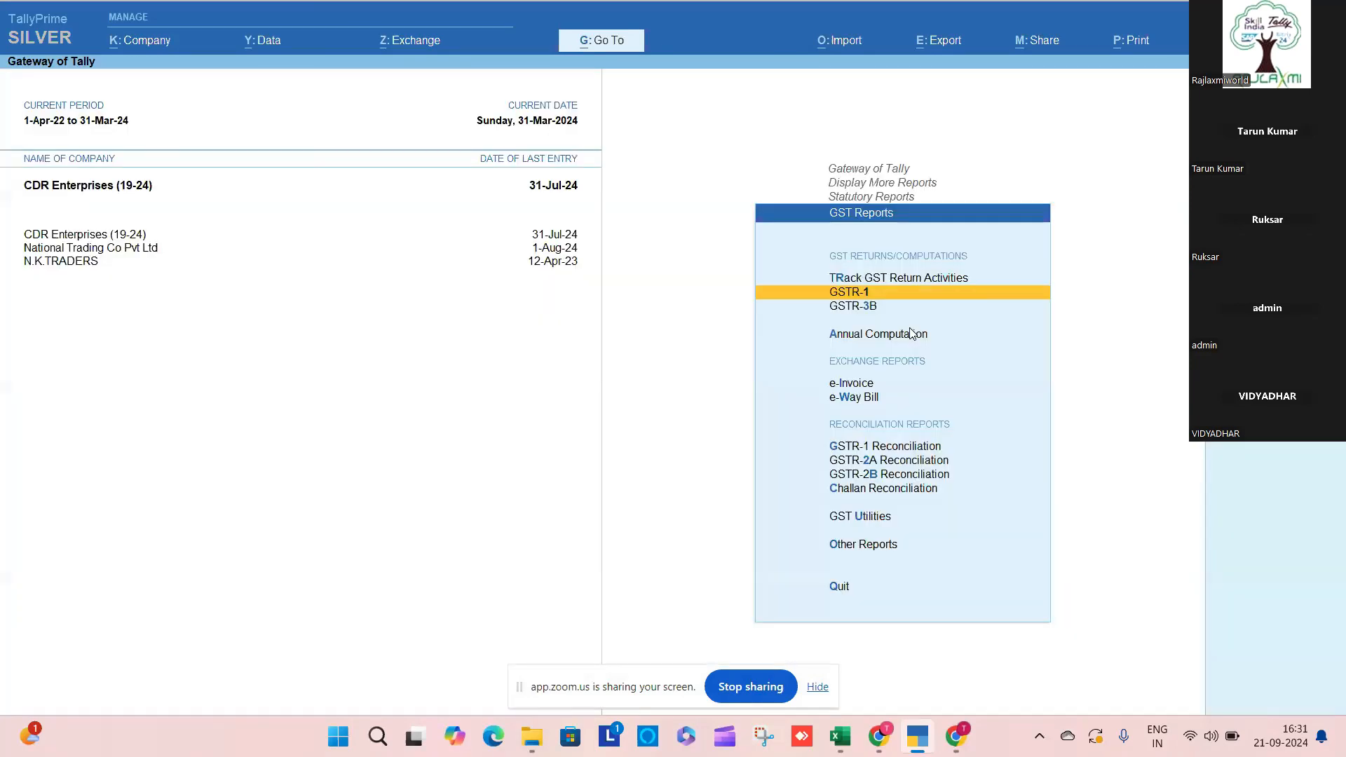
Step: Open the GSTR-1 report, allow the GST status update, and set its period to 1-Apr-22 to 31-Mar-24
key("Return")
key("y")
key("Down")
key("Down")
key("F2")
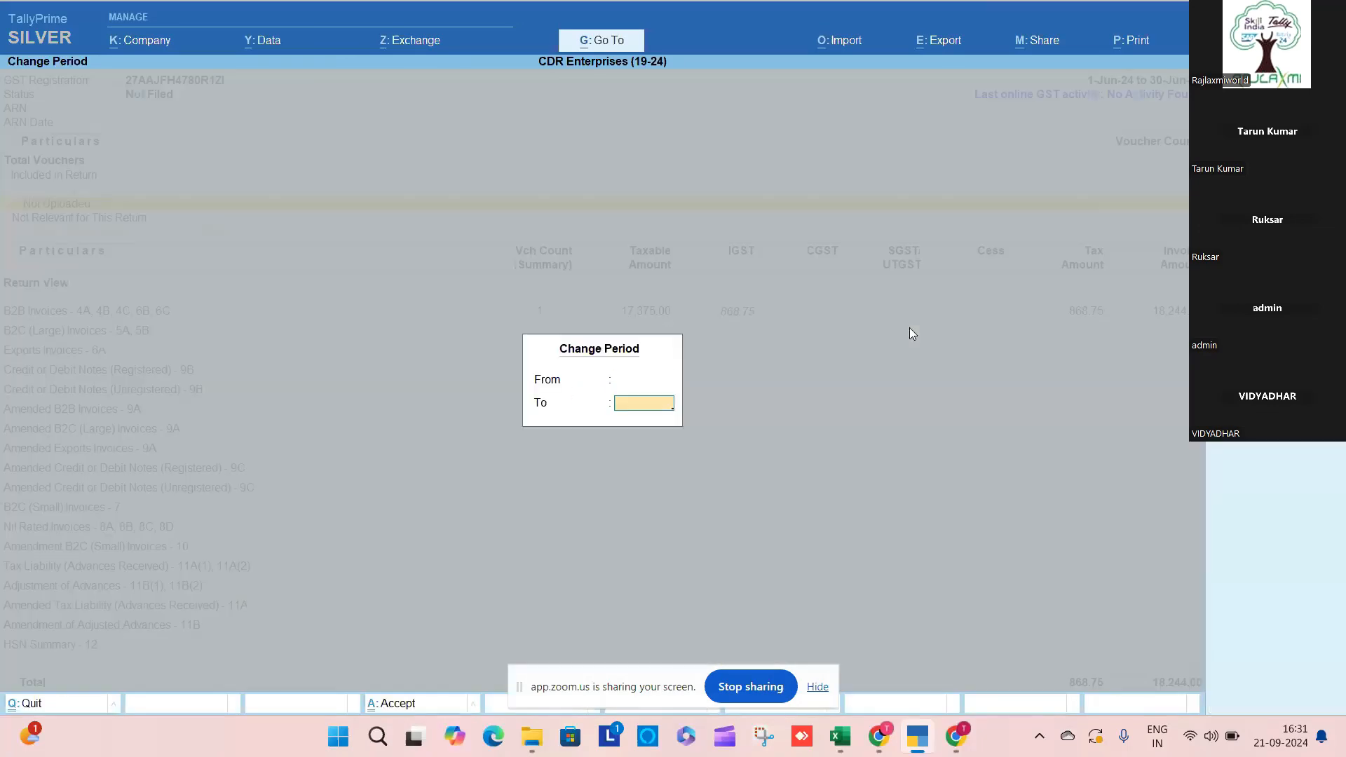
key("Return")
Step: Drill into the uncertain transactions needing corrections and list the vouchers under "Unable to determine the transaction Type"
key("Down")
key("Down")
key("Down")
key("Down")
key("Down")
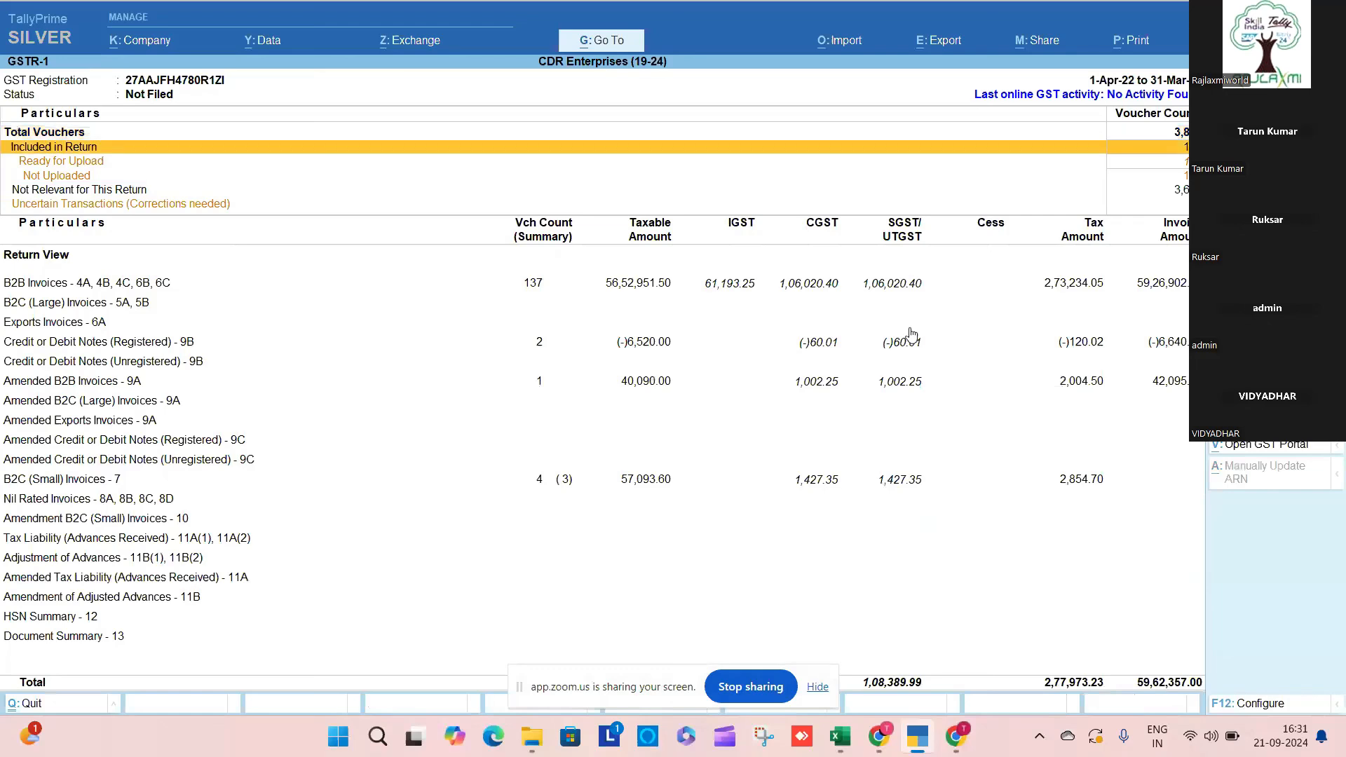
key("Return")
key("Down")
key("Down")
key("Down")
key("Up")
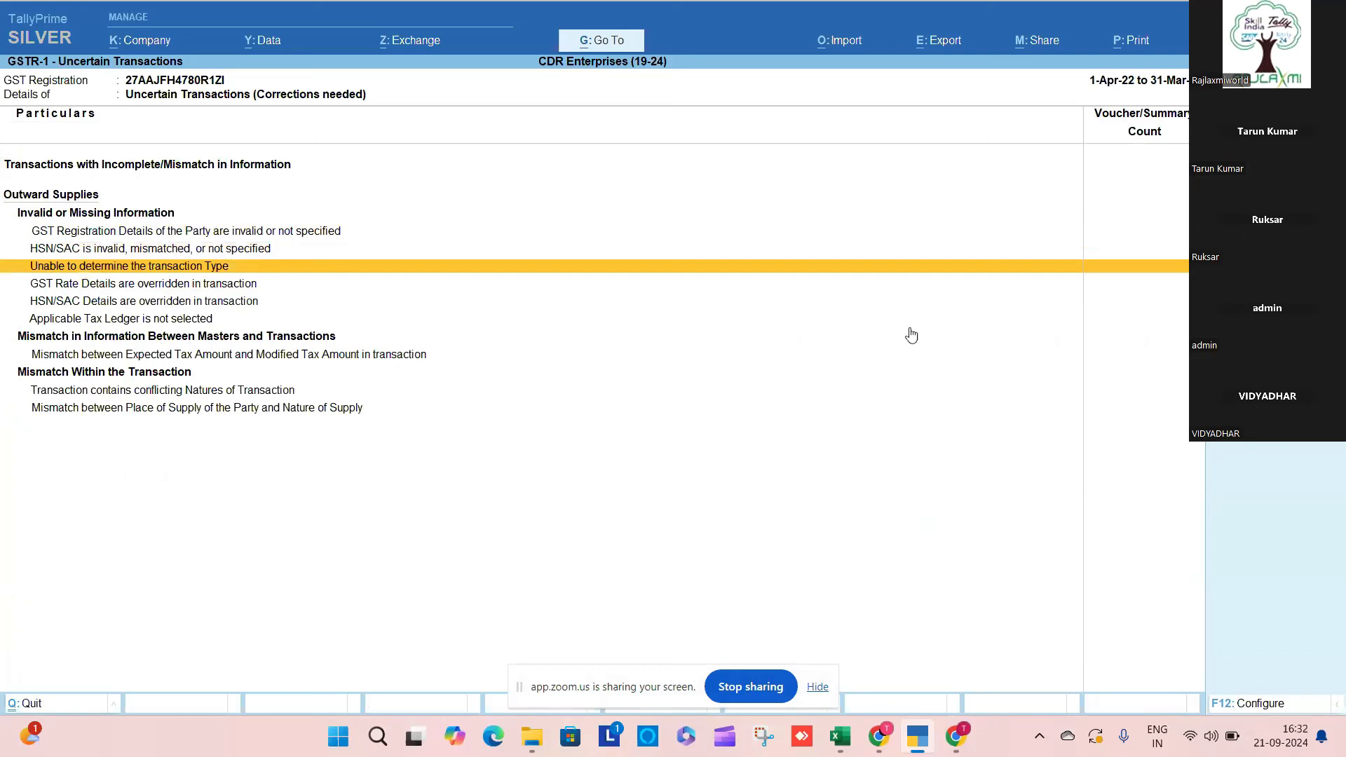
key("Return")
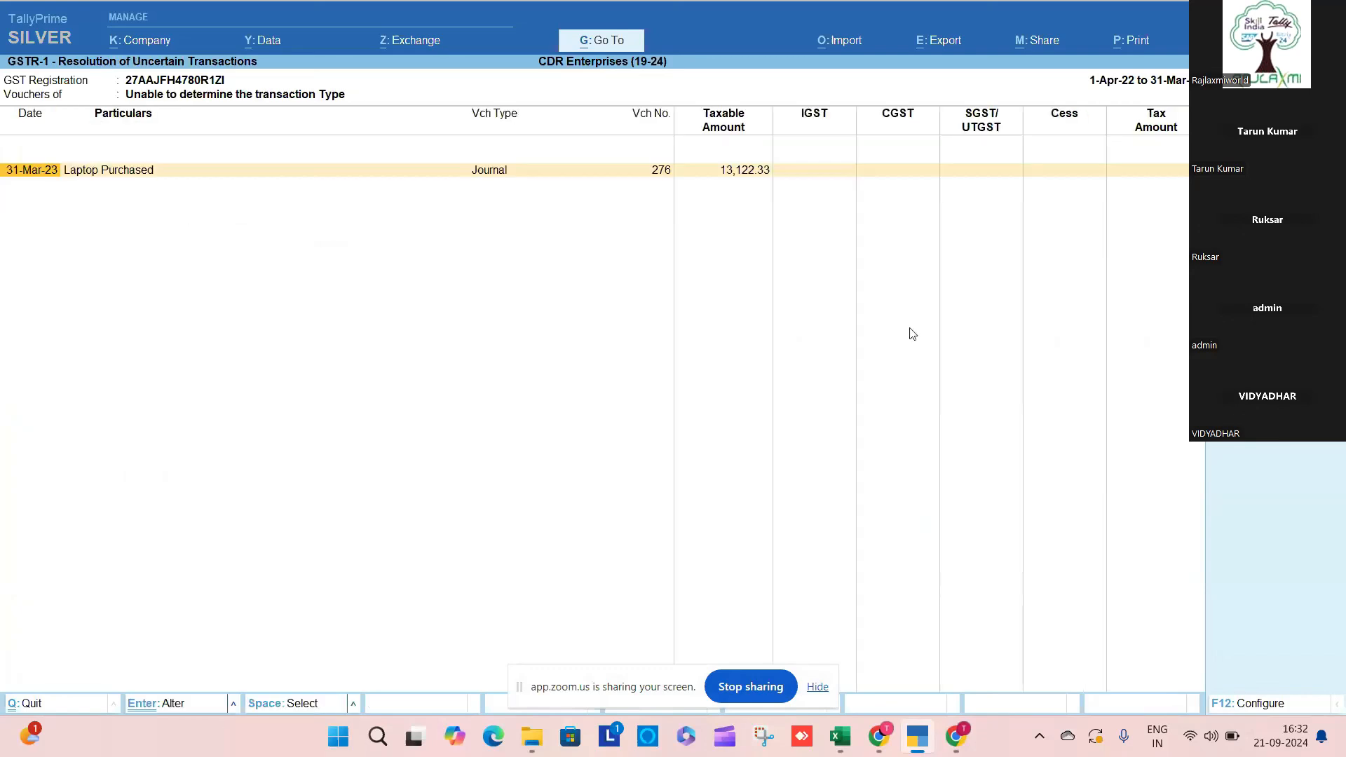
Step: Open the 31-Mar-23 Laptop Purchased journal voucher and inspect its Depreciation ledger's GST applicability
key("Return")
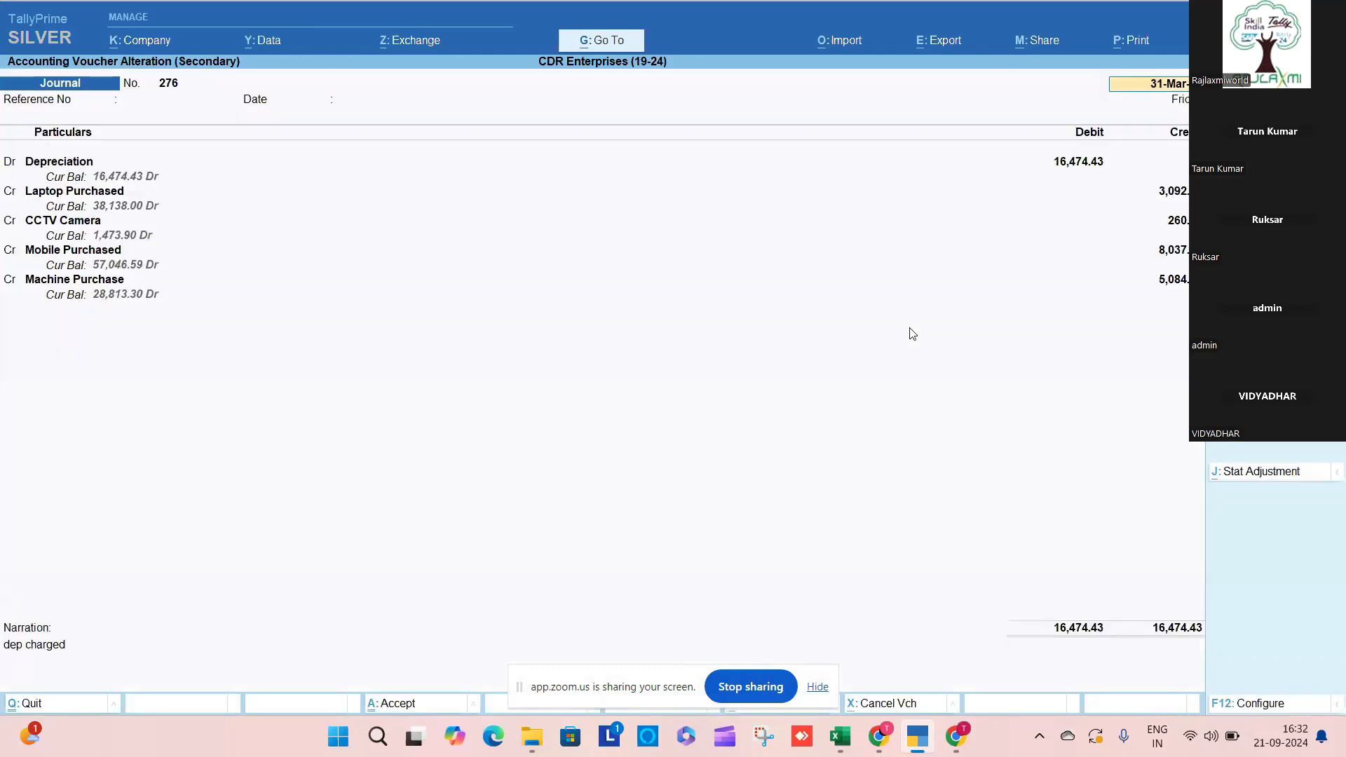
key("Return")
key("Return")
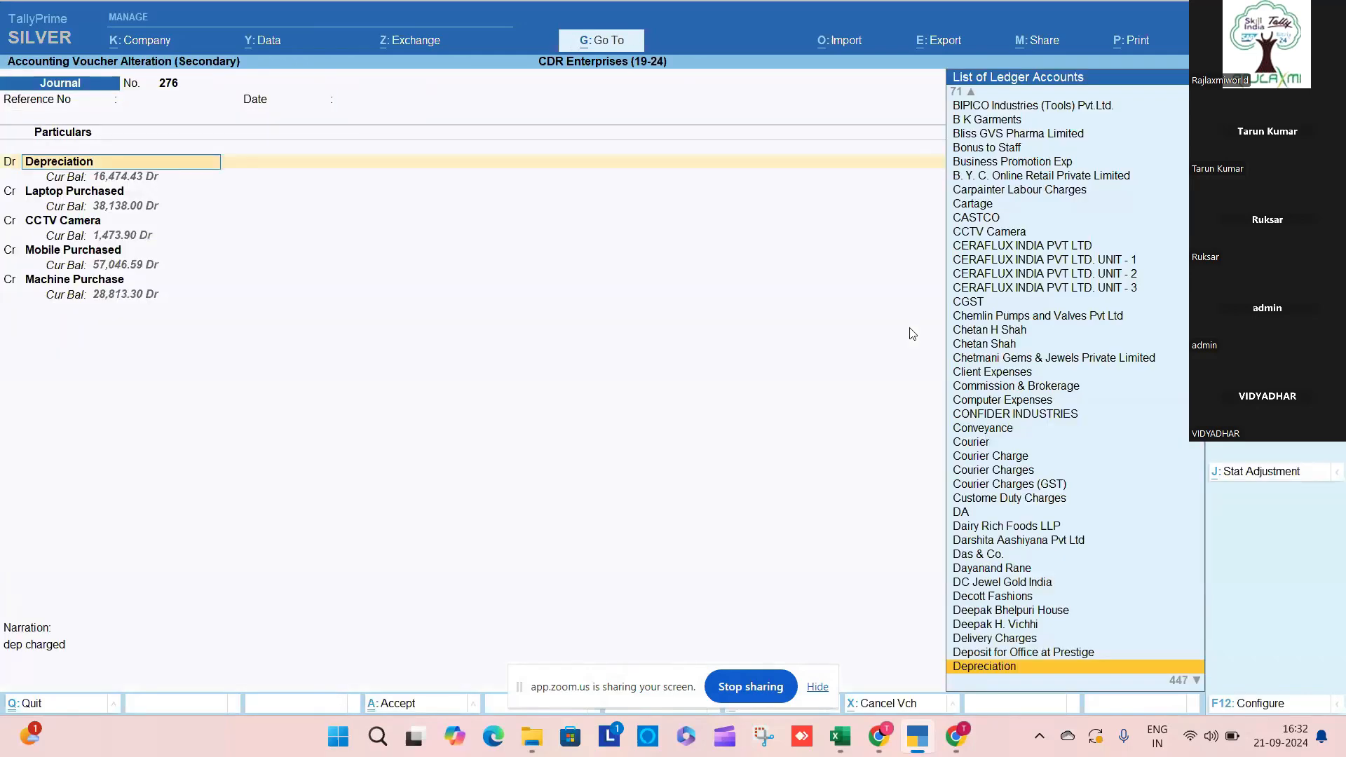
key("ctrl+Return")
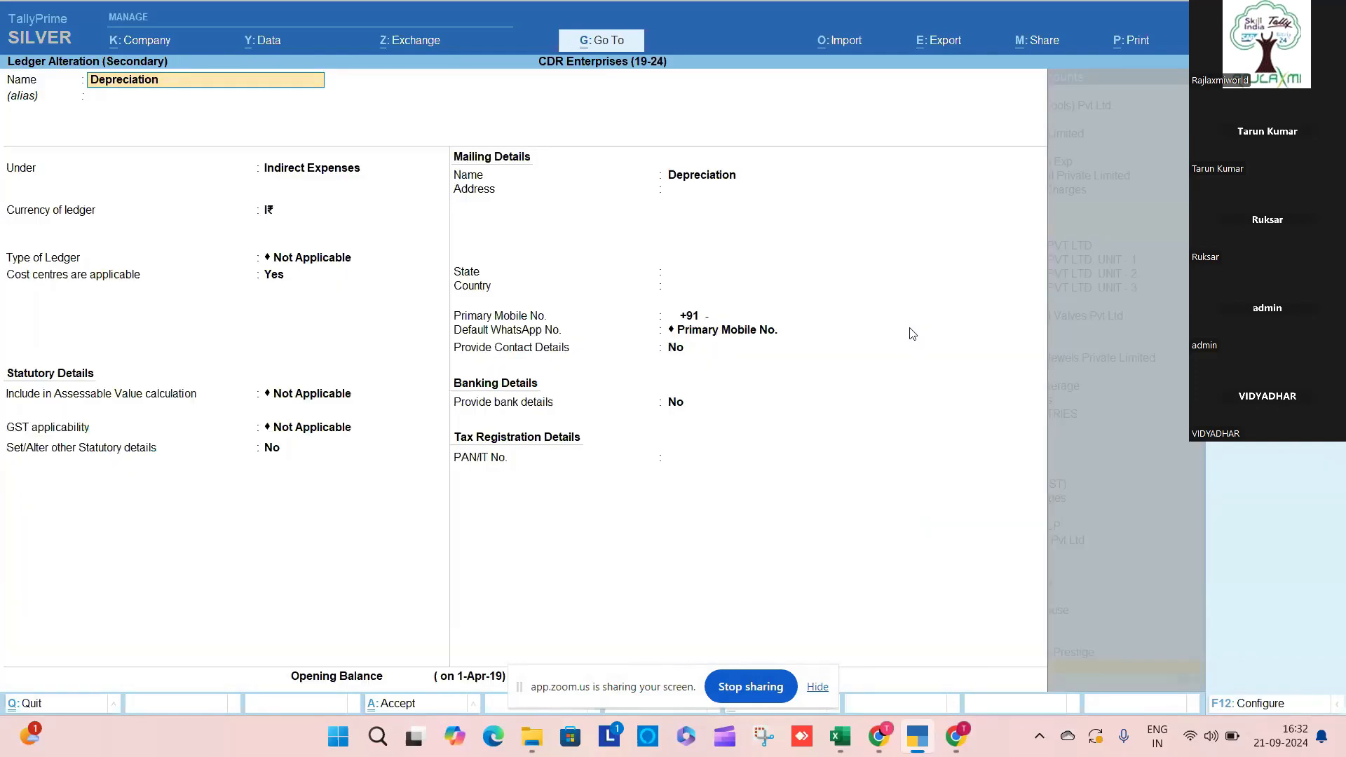
key("Escape")
key("Escape")
key("y")
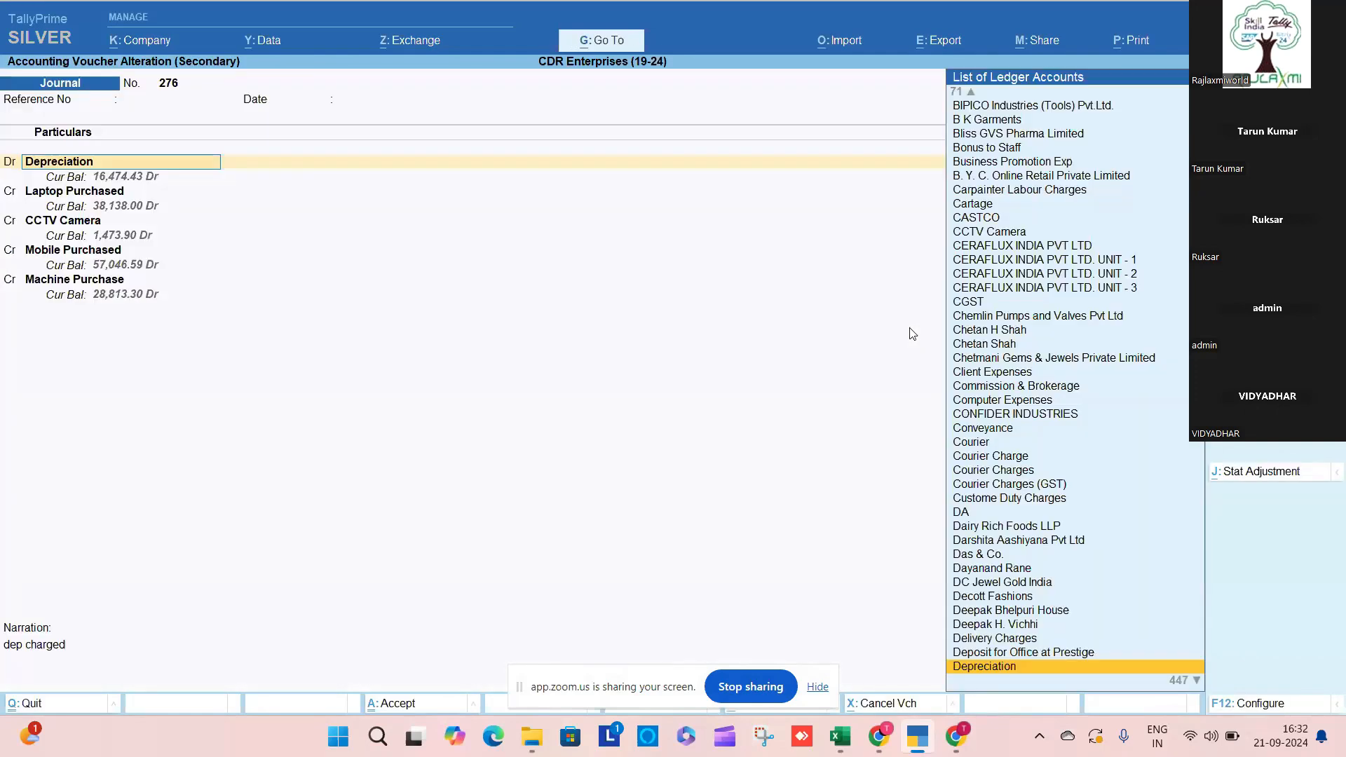
Step: Inspect the Laptop Purchased ledger master from the journal's first credit line and leave it unsaved
key("Return")
key("Return")
key("Return")
key("Return")
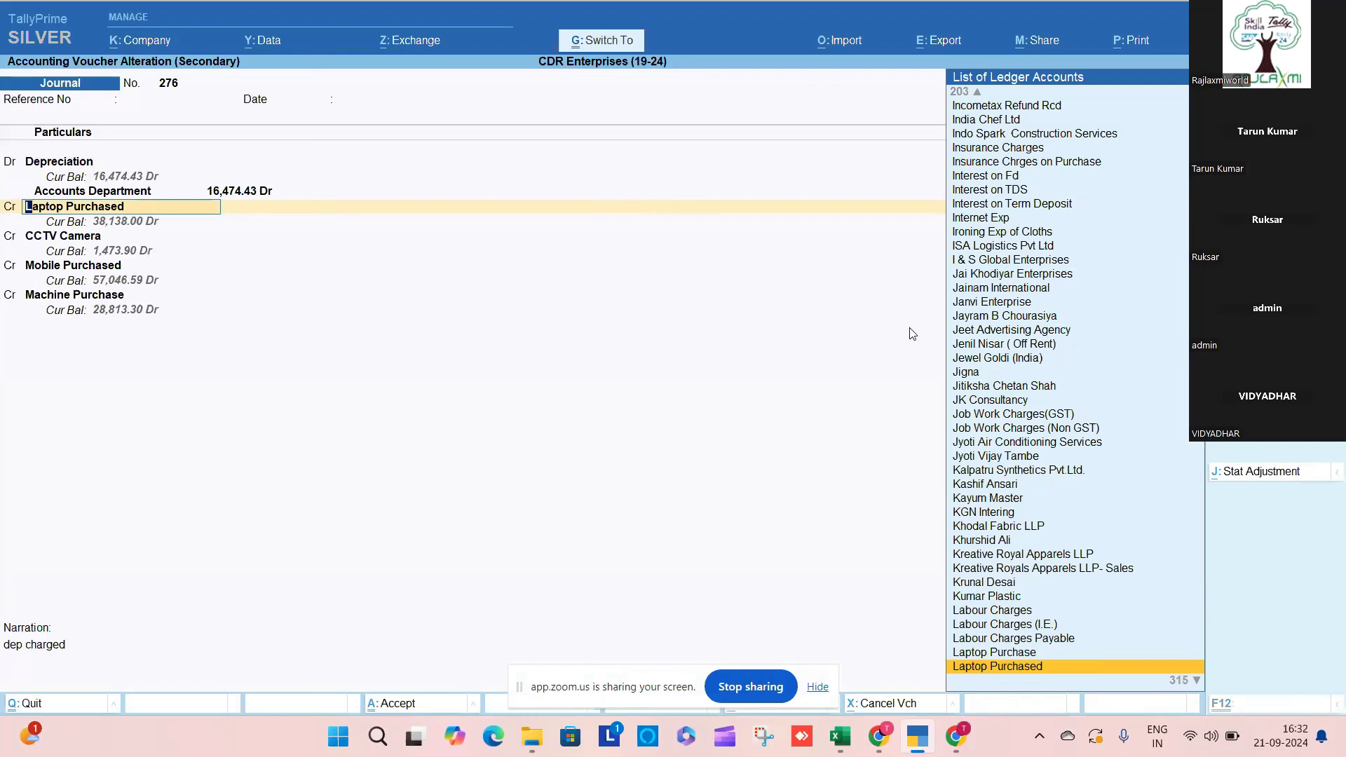
key("ctrl+Return")
key("Escape")
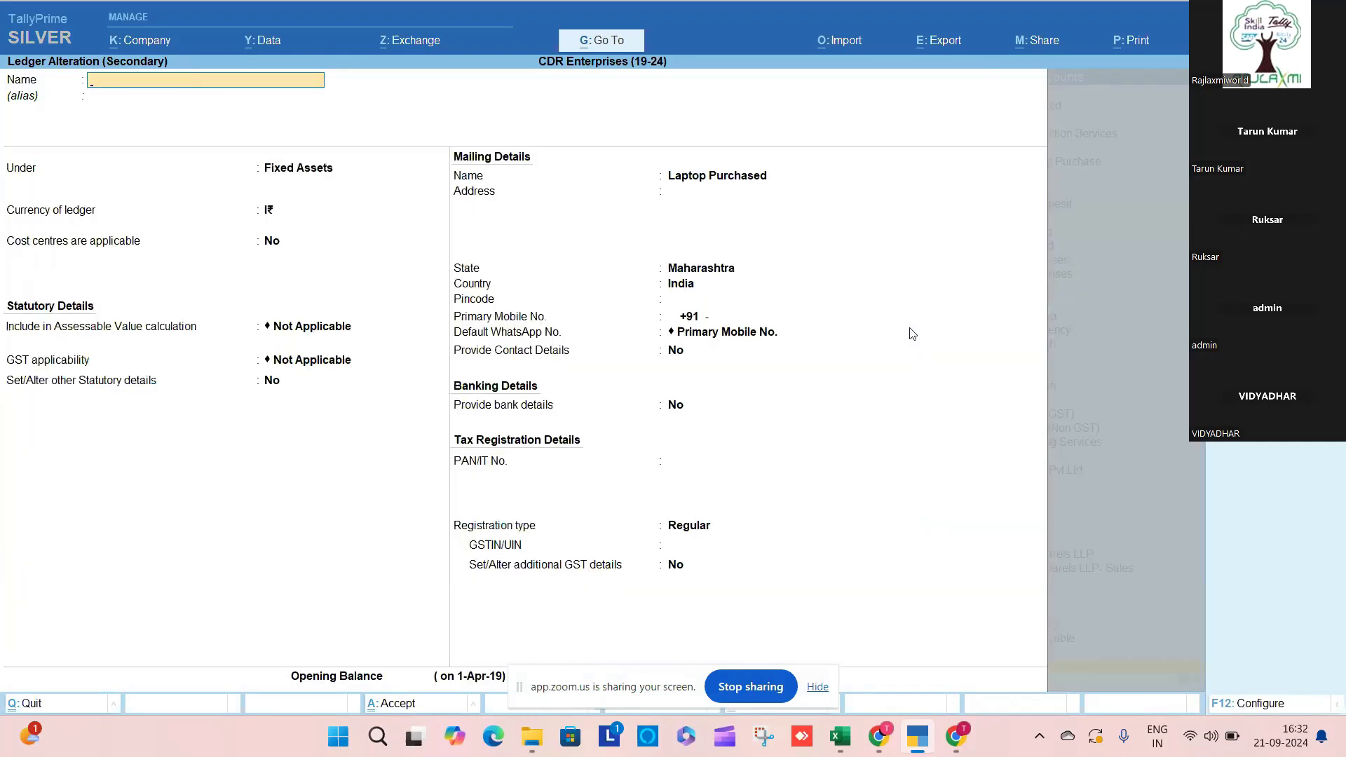
key("Escape")
key("y")
Step: Inspect the CCTV Camera ledger master from the journal and return to the entry lines
key("Return")
key("Return")
key("ctrl+Return")
key("Escape")
key("Escape")
key("Return")
key("Return")
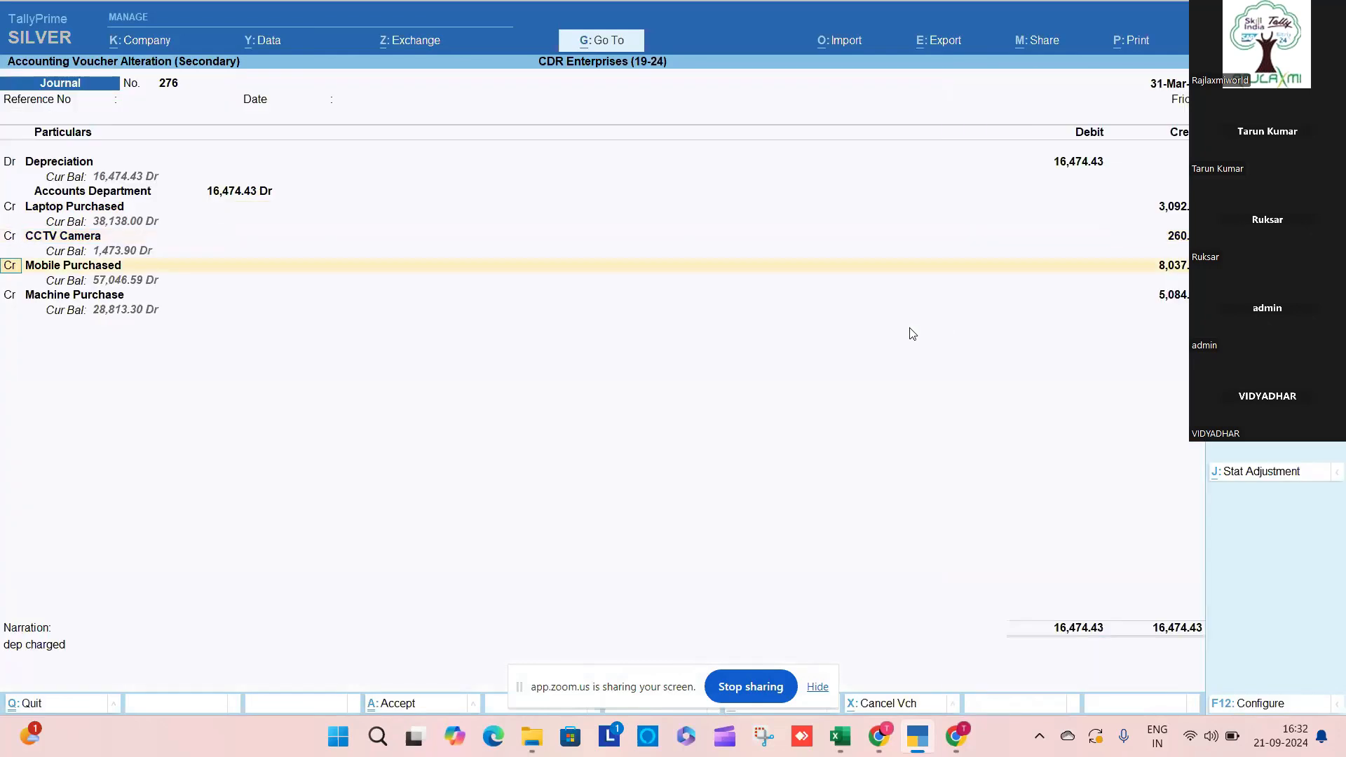
Step: Inspect the Mobile Purchased ledger's GST details and leave the journal unsaved, returning to the uncertain transactions summary
key("Return")
key("ctrl+Return")
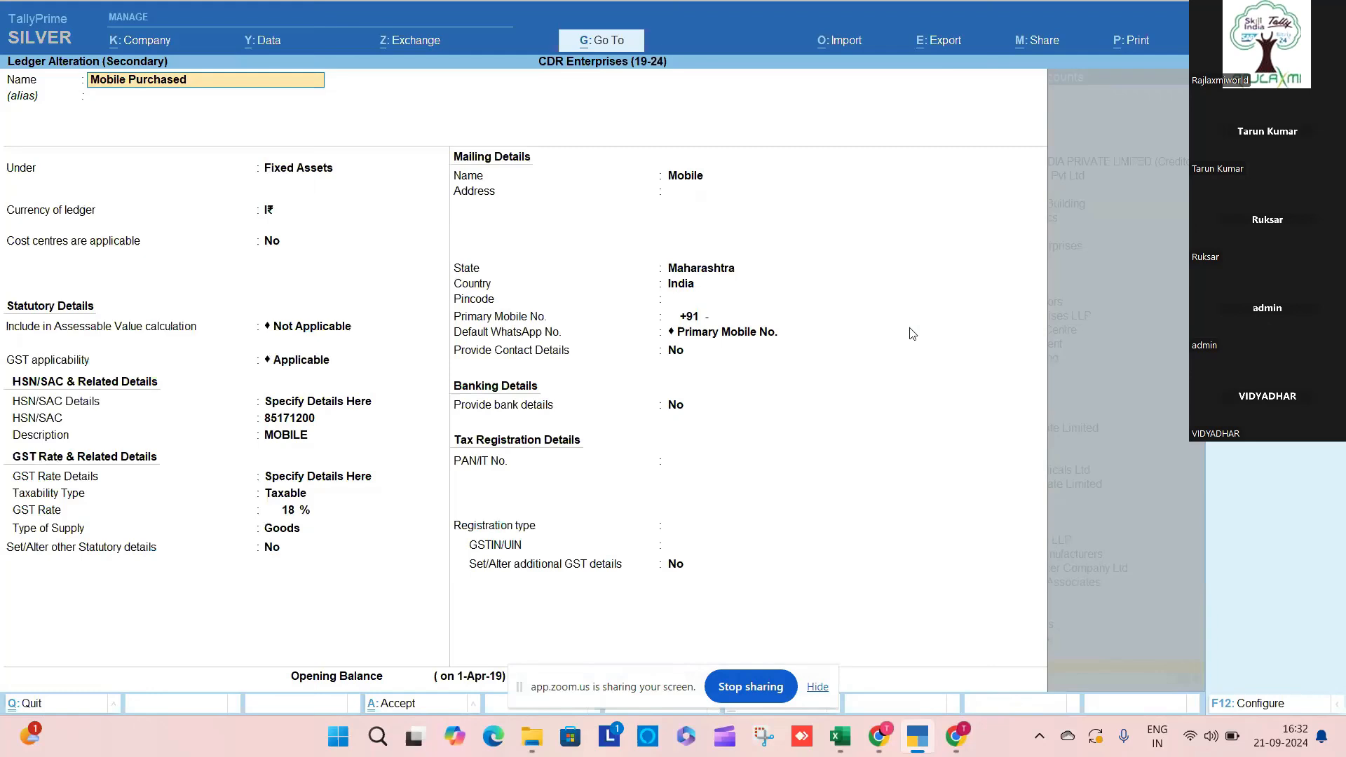
key("BackSpace")
key("Escape")
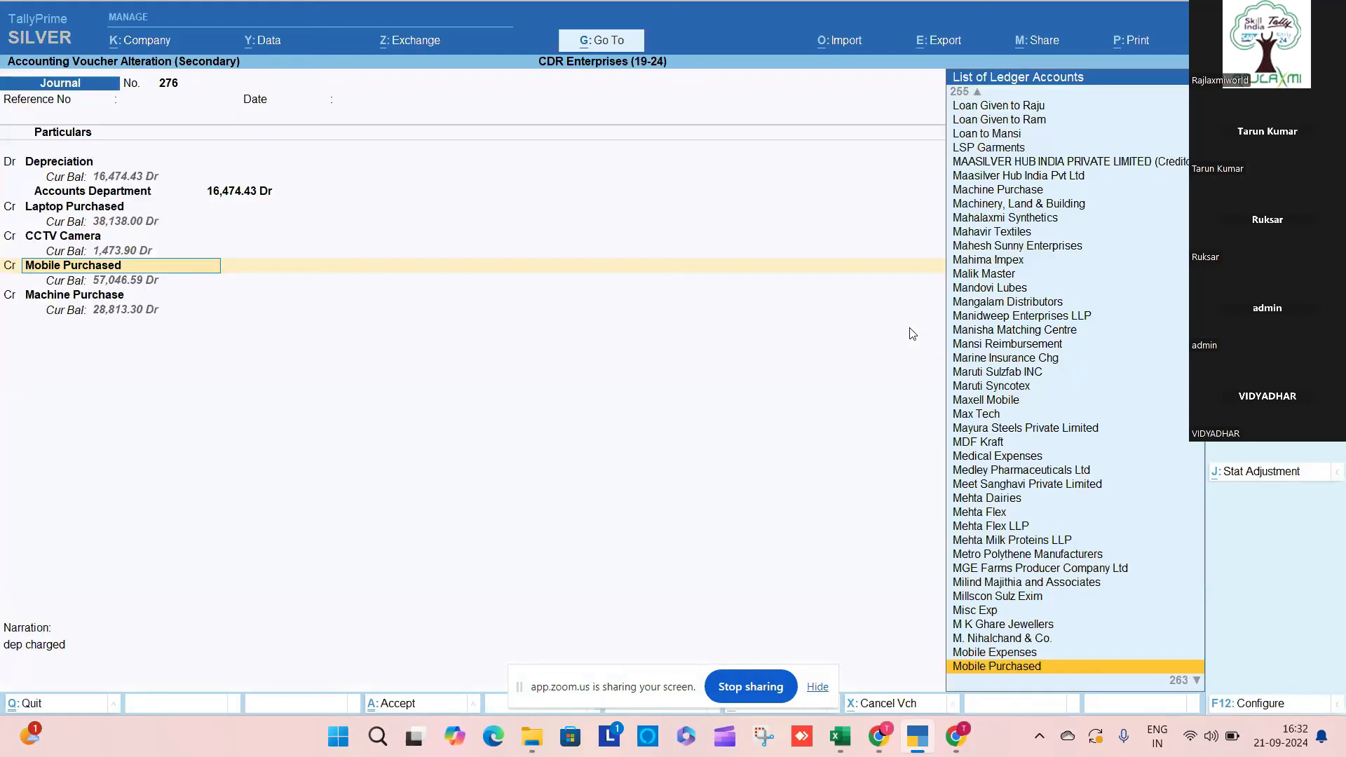
key("Escape")
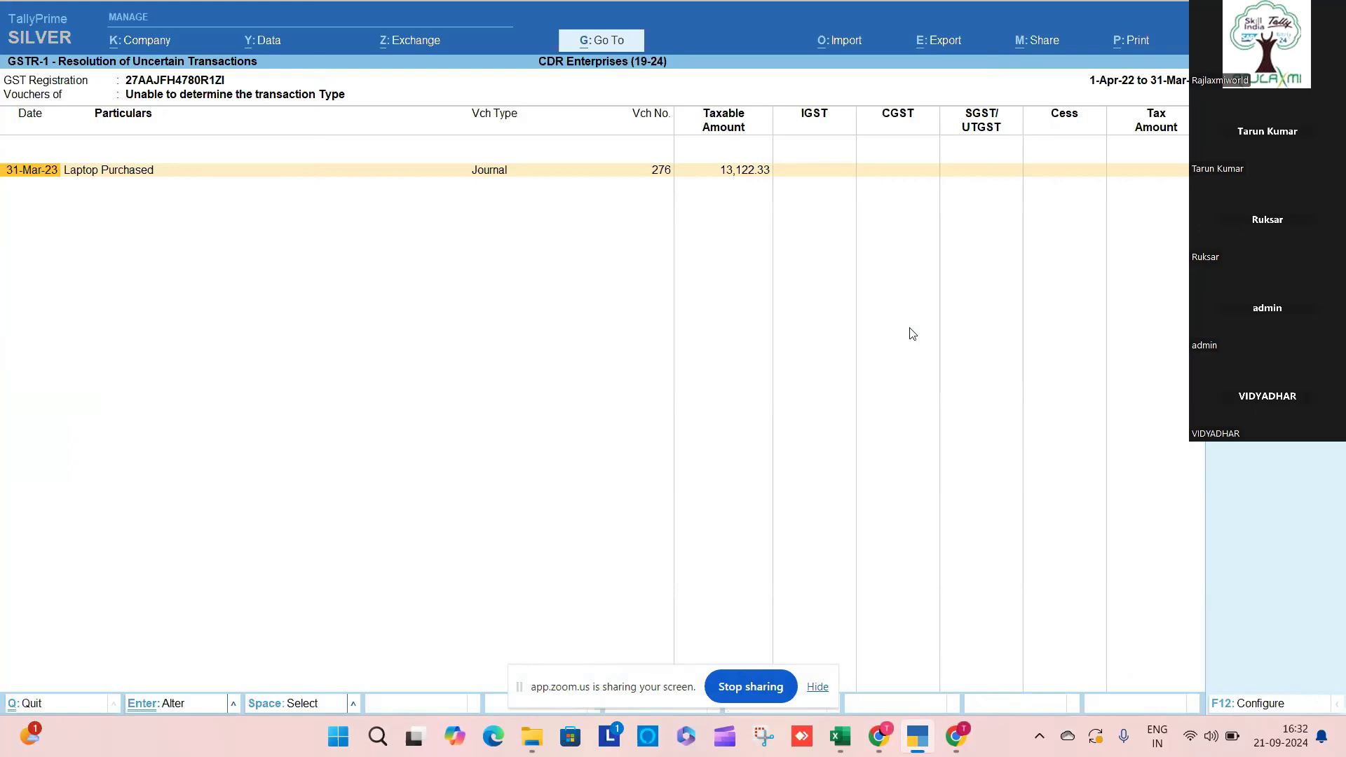
key("Escape")
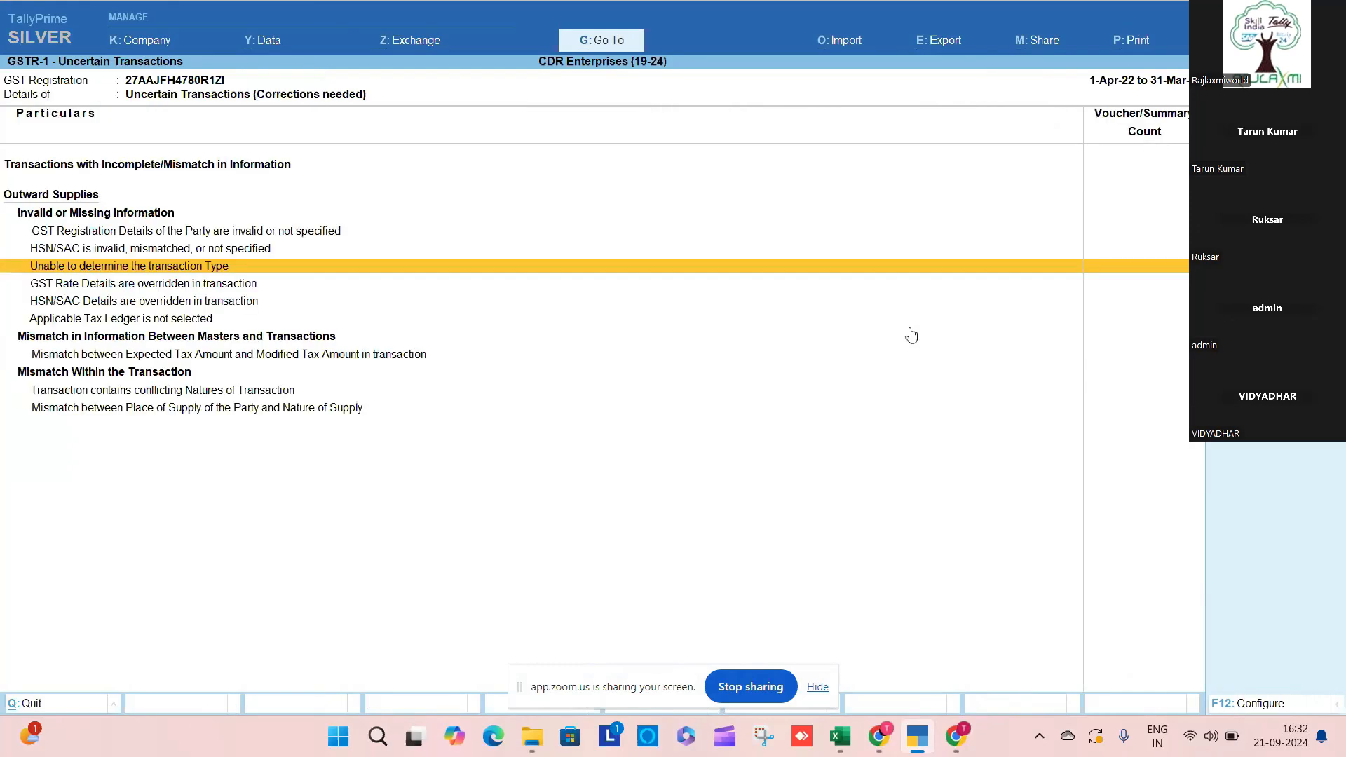
Step: Open the Accra Pac (India) Pvt. Ltd. sales voucher listed under "GST Rate Details are overridden in transaction"
key("Down")
key("Down")
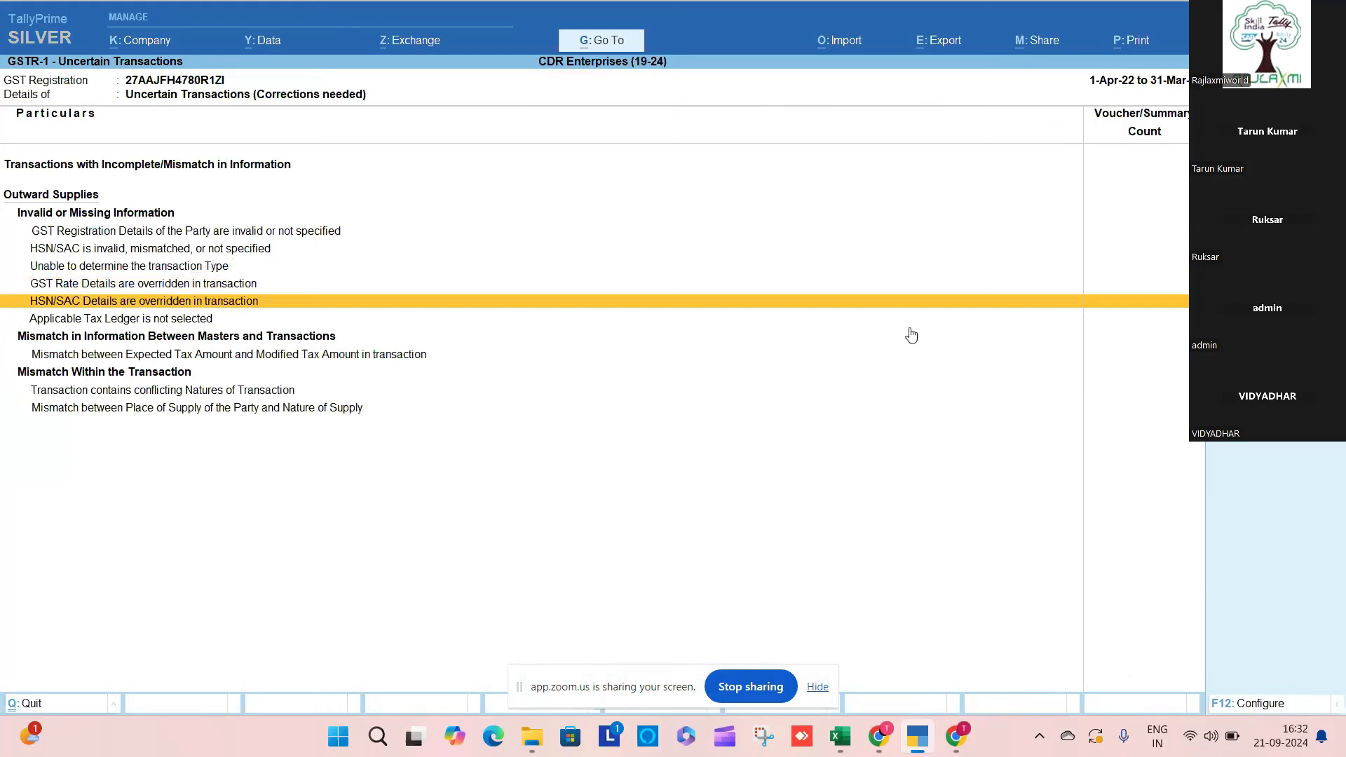
key("Up")
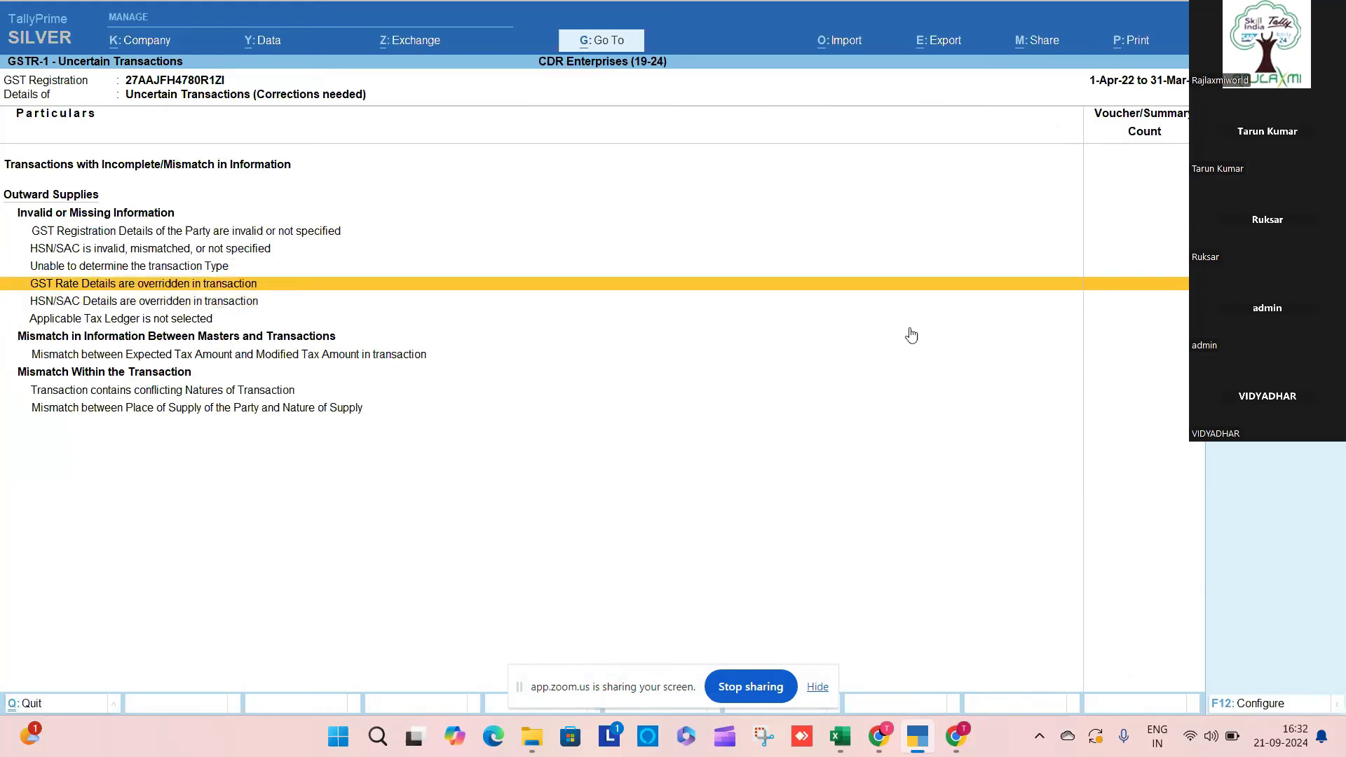
key("Return")
key("Return")
key("Return")
key("Return")
key("Return")
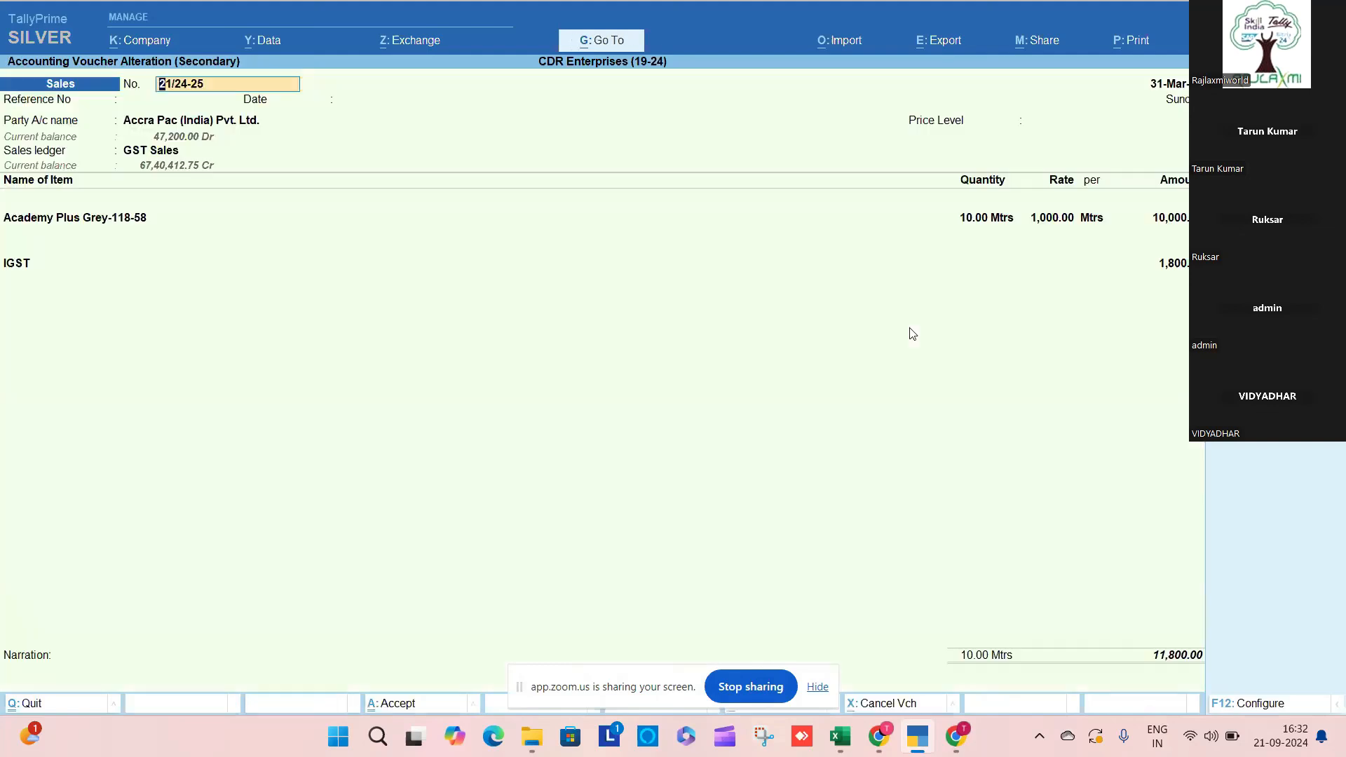
Step: Go through the voucher's dispatch details and the Academy Plus Grey-118-58 item allocation to view its GST rate and HSN/SAC details
key("Return")
key("Return")
key("Return")
key("Return")
key("Return")
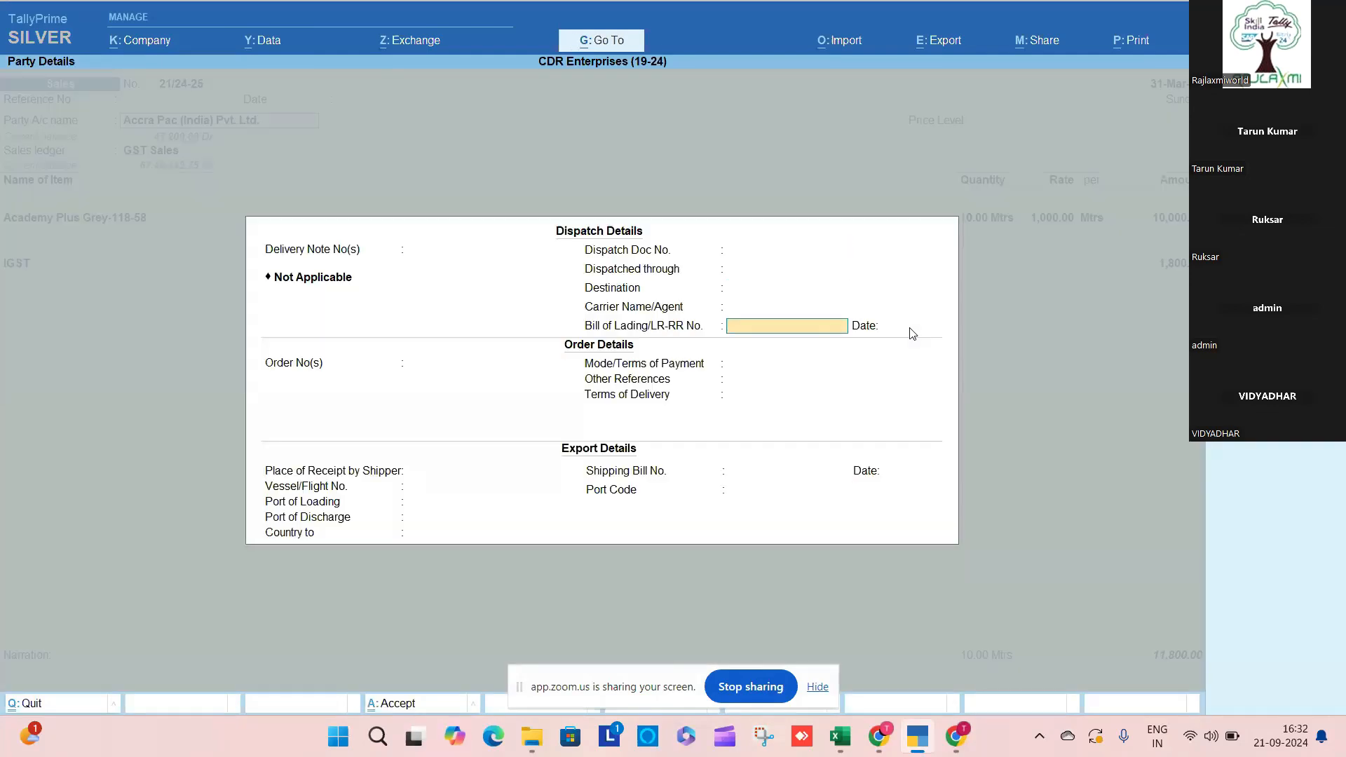
key("Return")
key("Return")
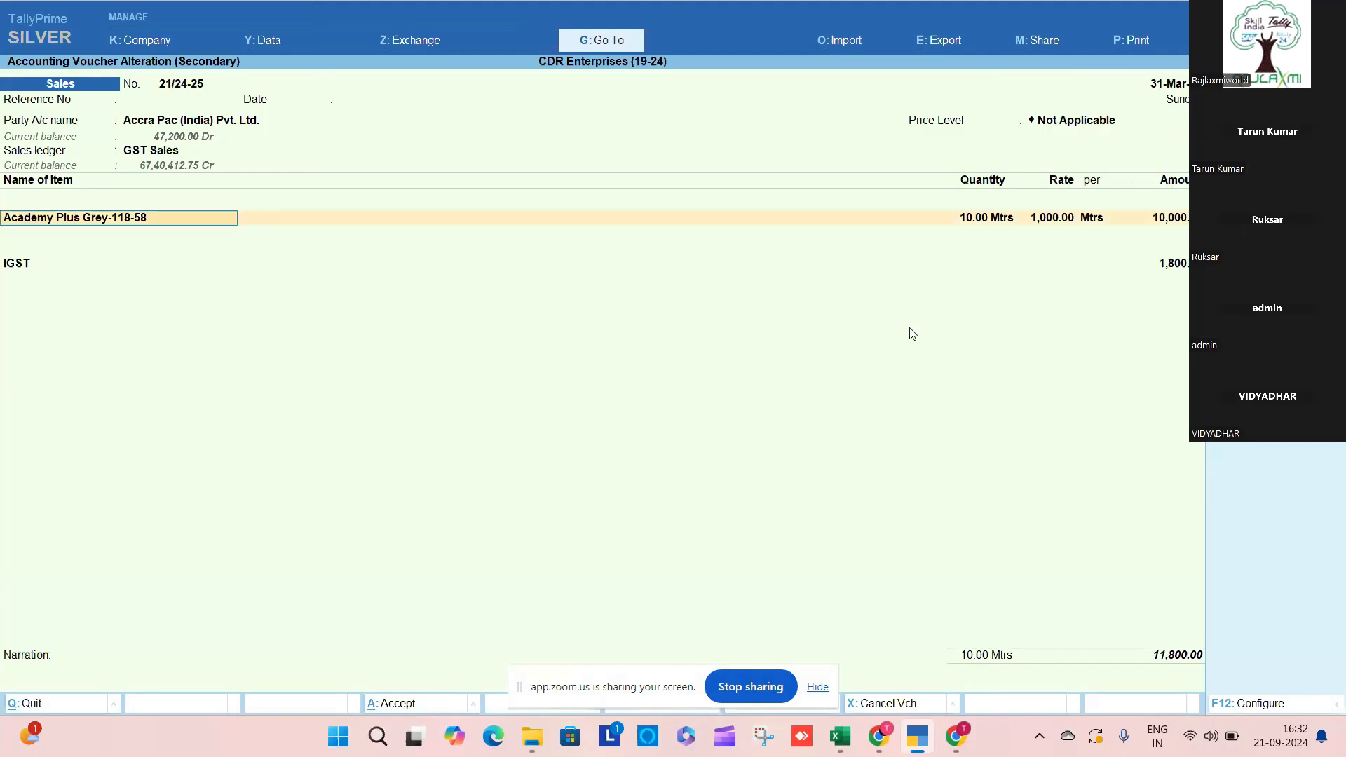
key("Return")
key("Return")
key("Return")
key("Return")
key("Return")
key("Return")
key("Return")
key("Return")
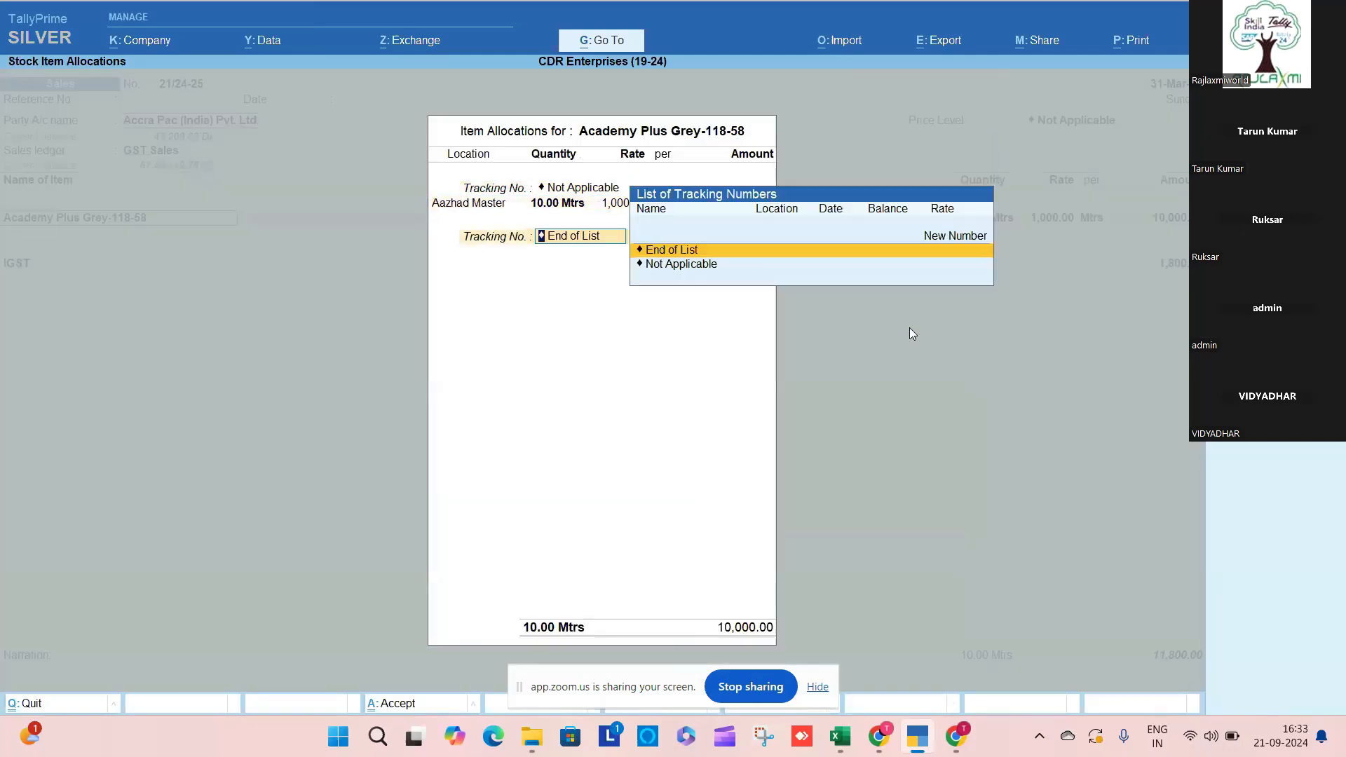
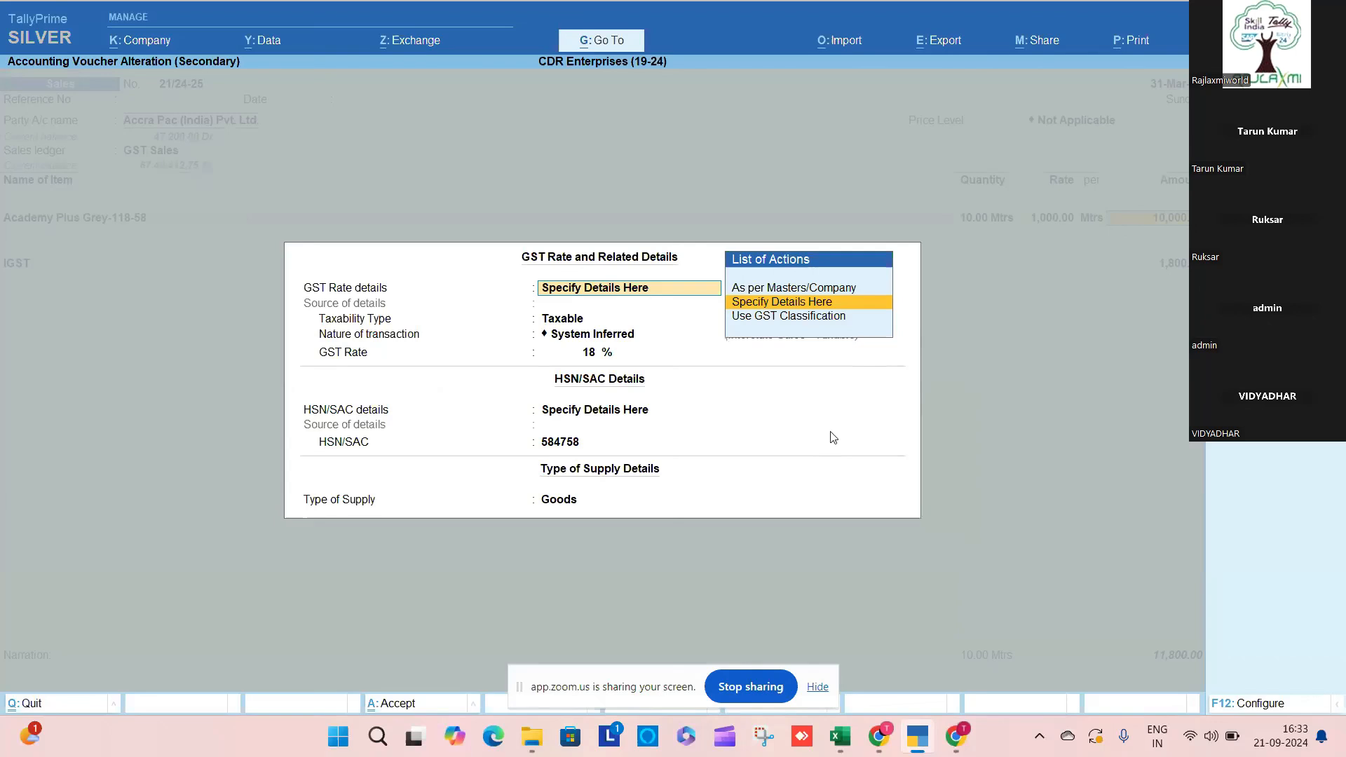
Step: Quit the Accra Pac sales voucher without saving and select its row in the overridden GST rate list
key("Escape")
key("Escape")
key("y")
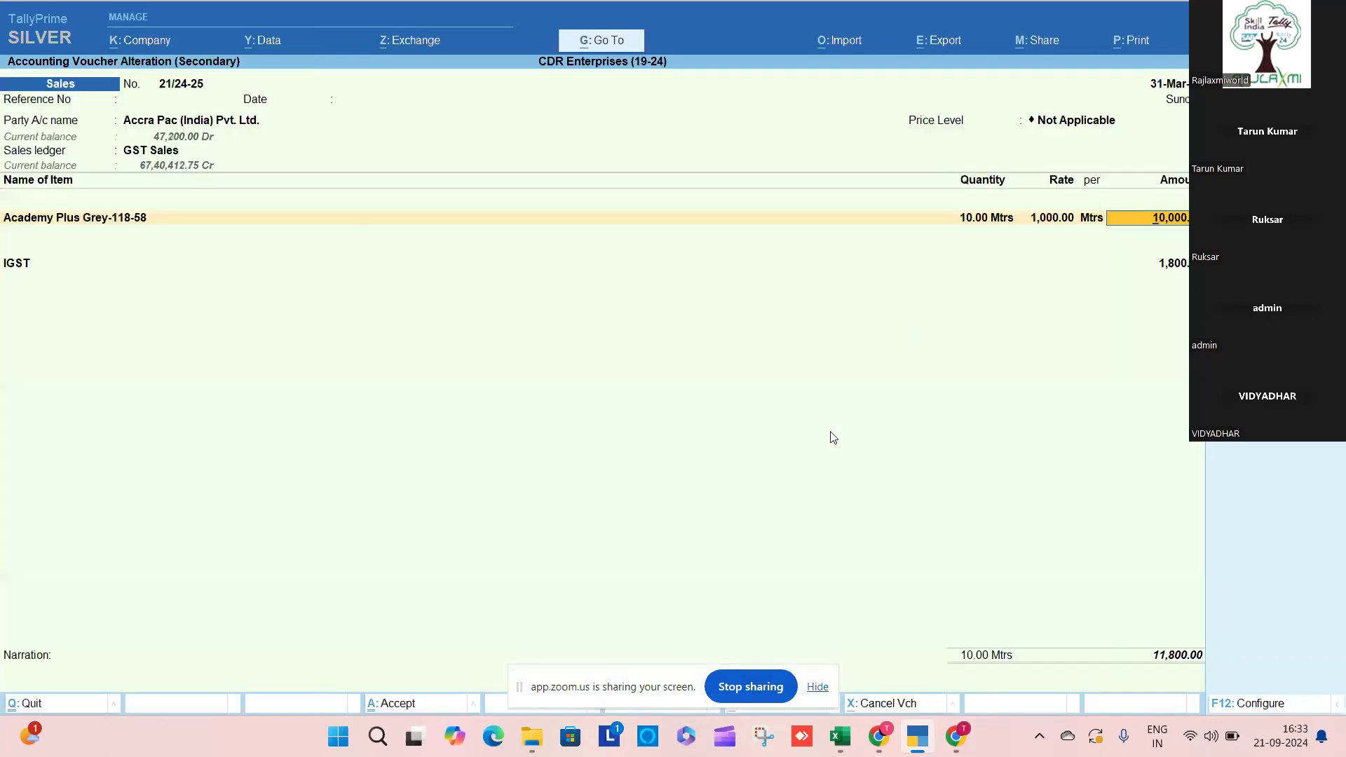
key("Escape")
key("y")
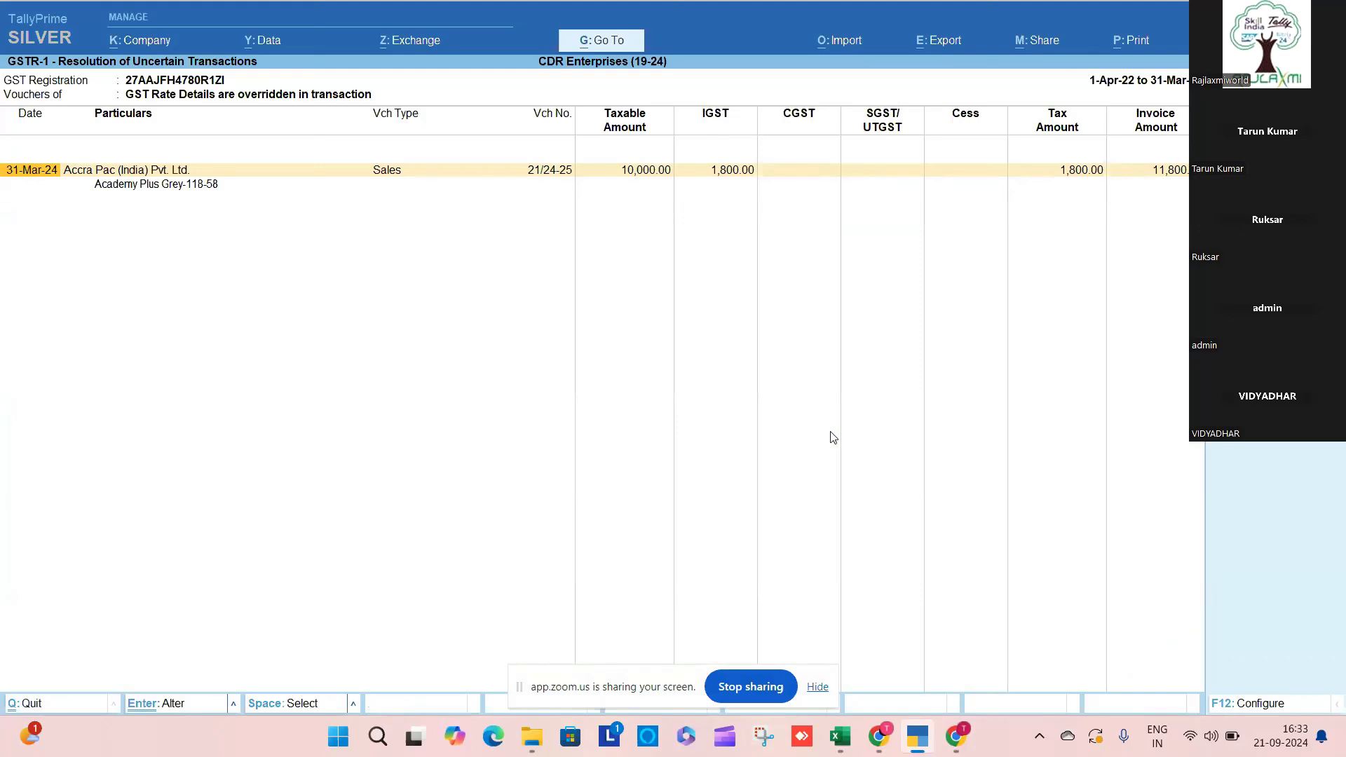
key("space")
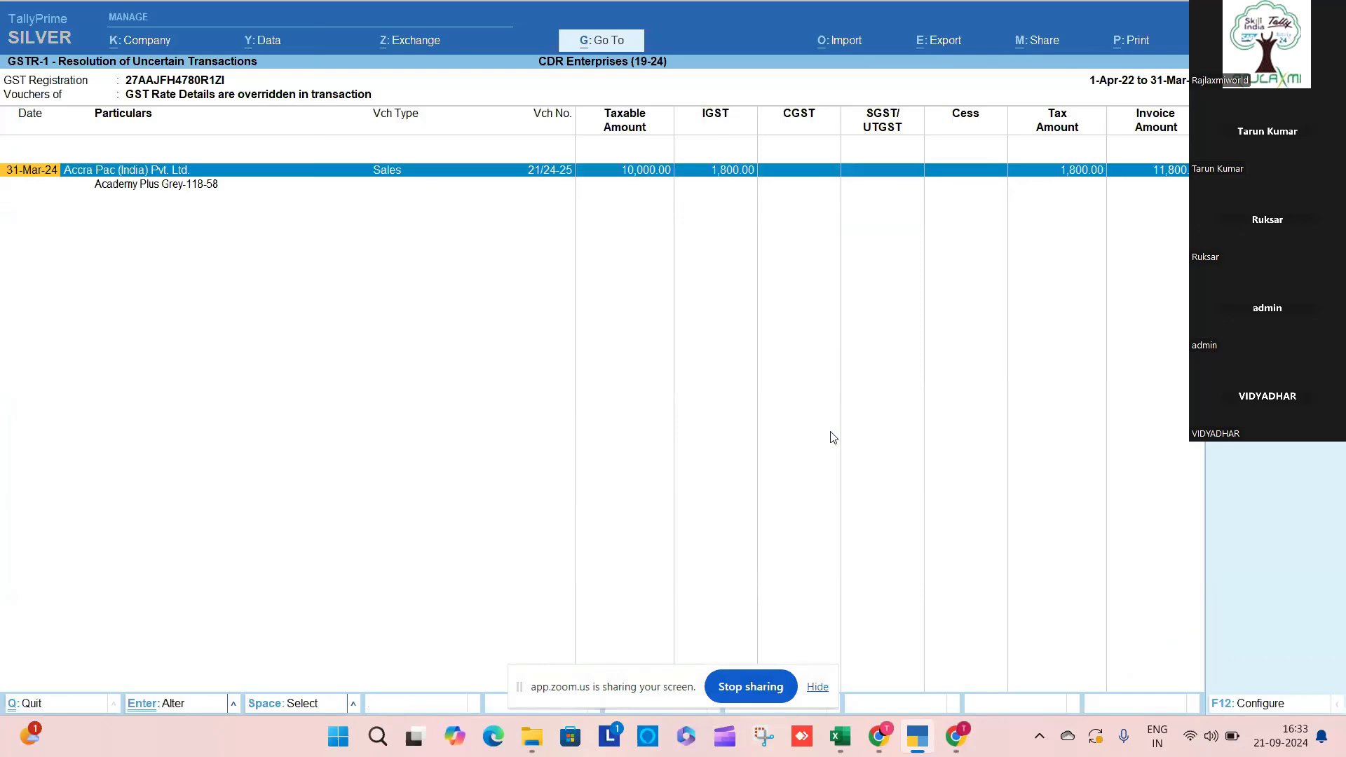
Step: Accept the Accra Pac (India) Pvt. Ltd. voucher's exceptions as is and open the sales voucher for alteration
key("alt+j")
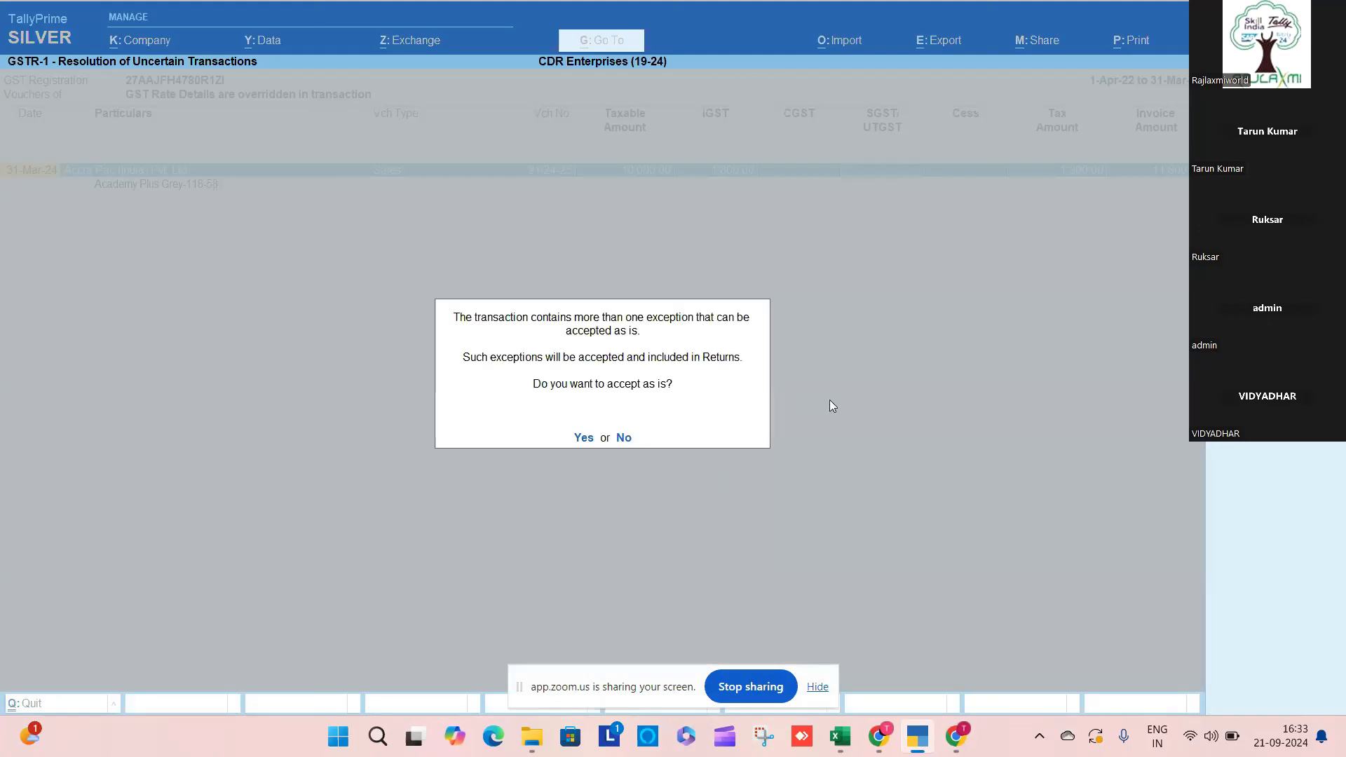
key("y")
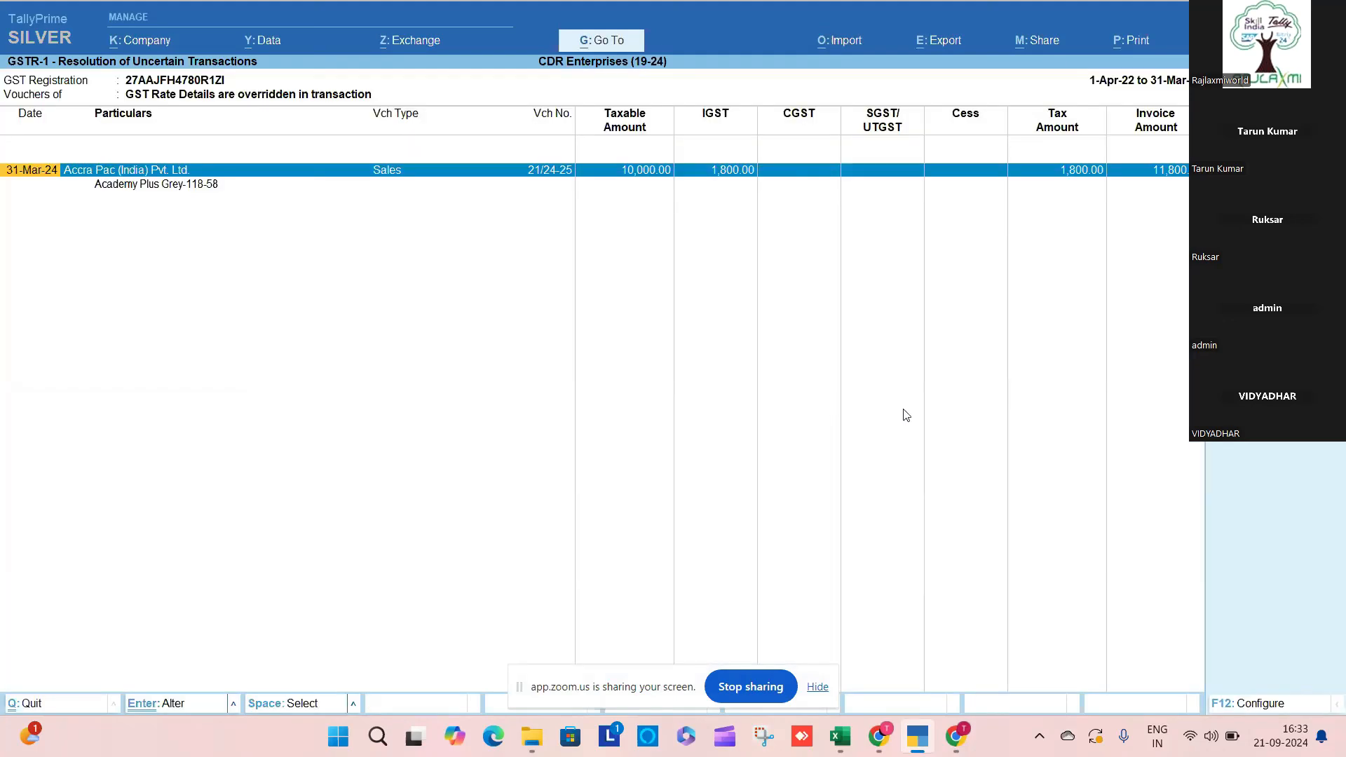
key("Return")
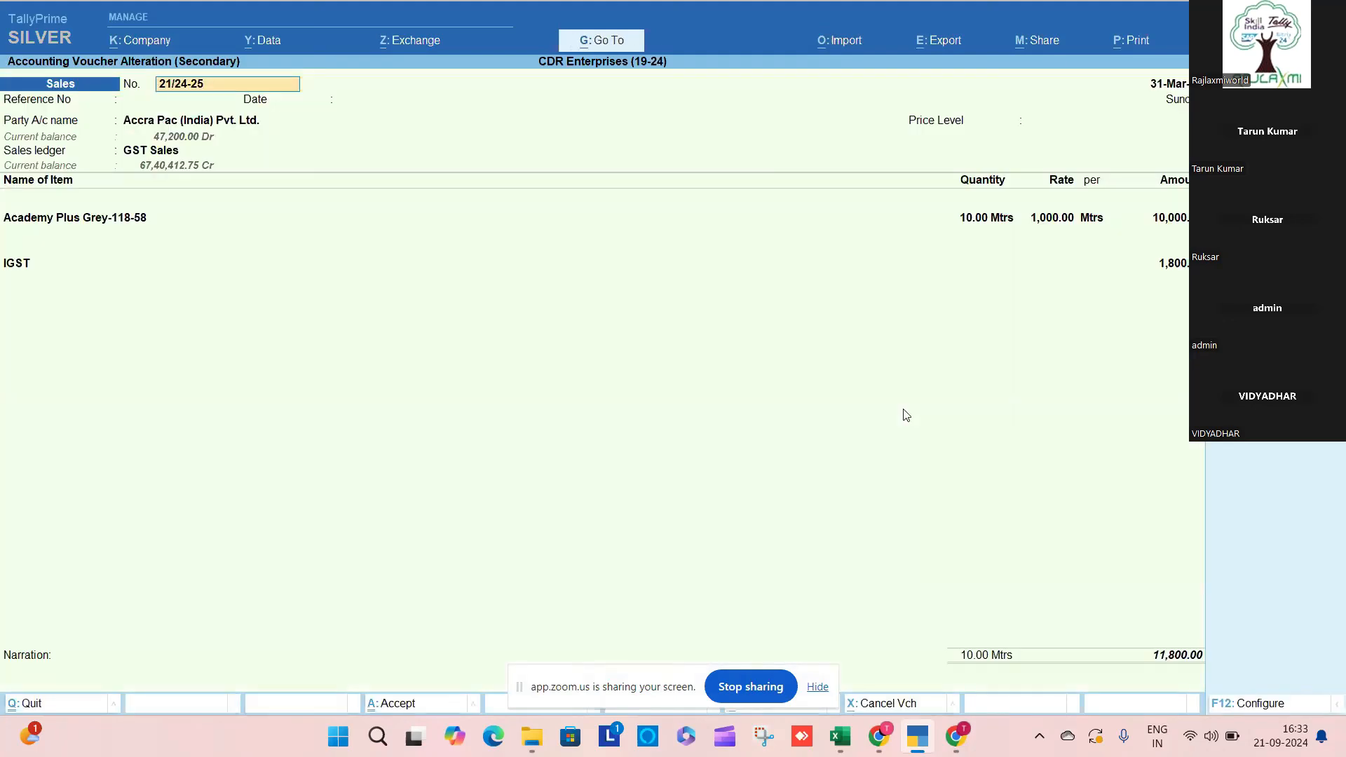
Step: Set the HSN/SAC details of the voucher's Academy Plus Grey-118-58 item to As per Masters/Company and leave its GST details
left_click(1170, 220)
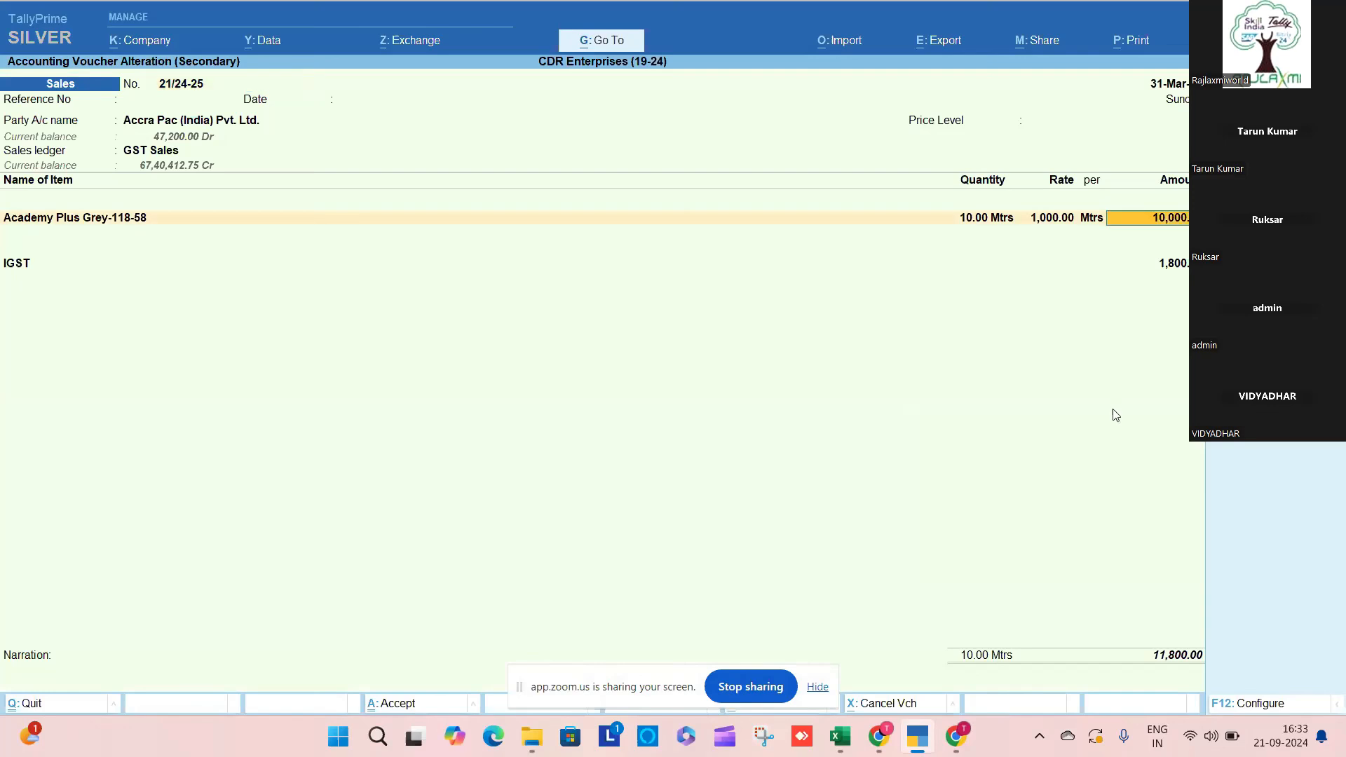
key("Return")
key("Up")
key("Return")
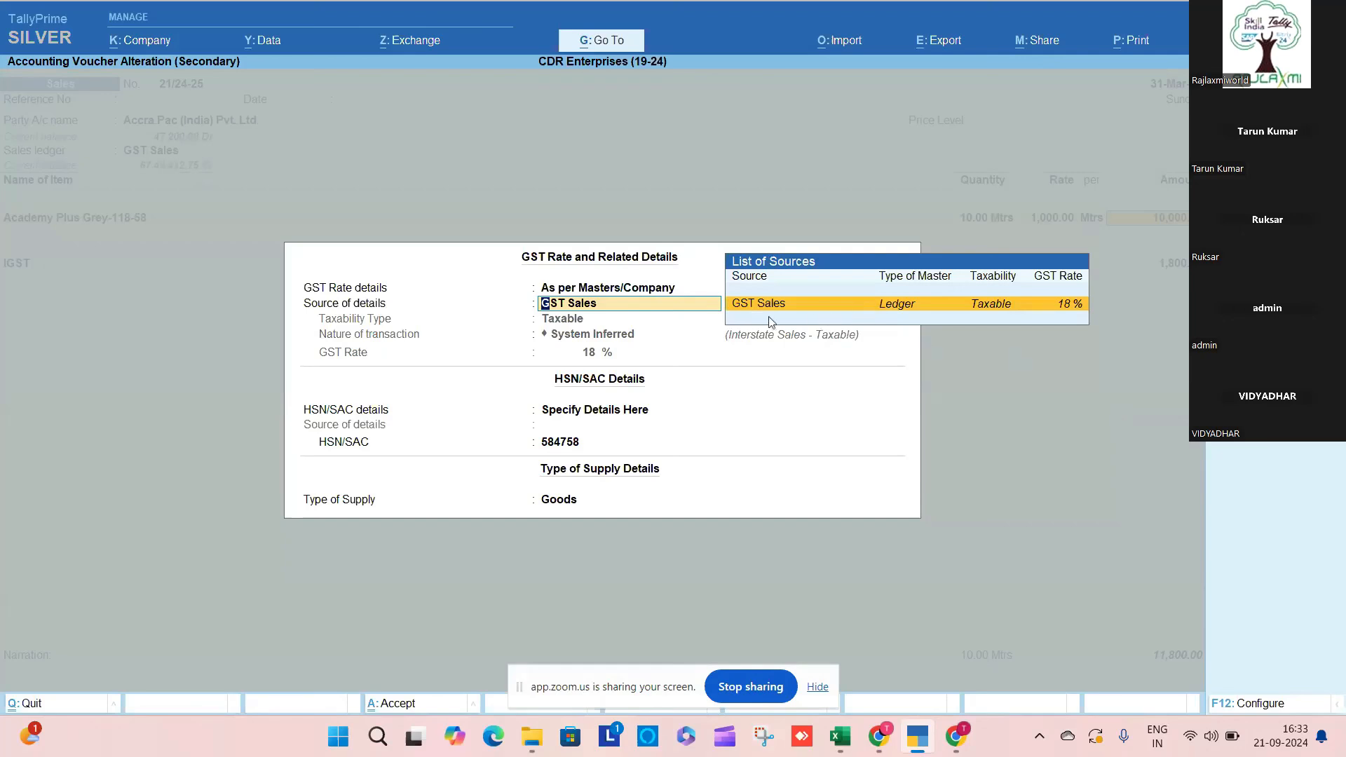
key("Return")
key("Up")
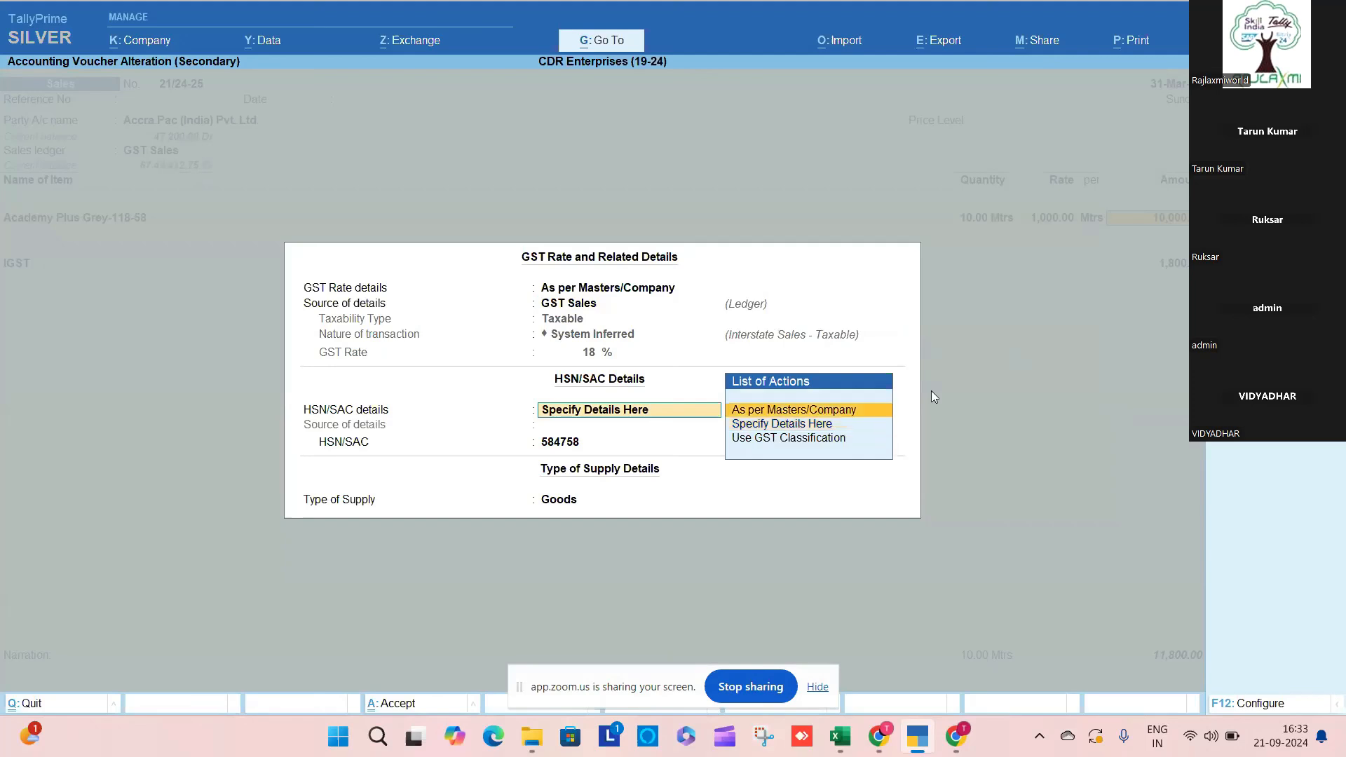
key("Return")
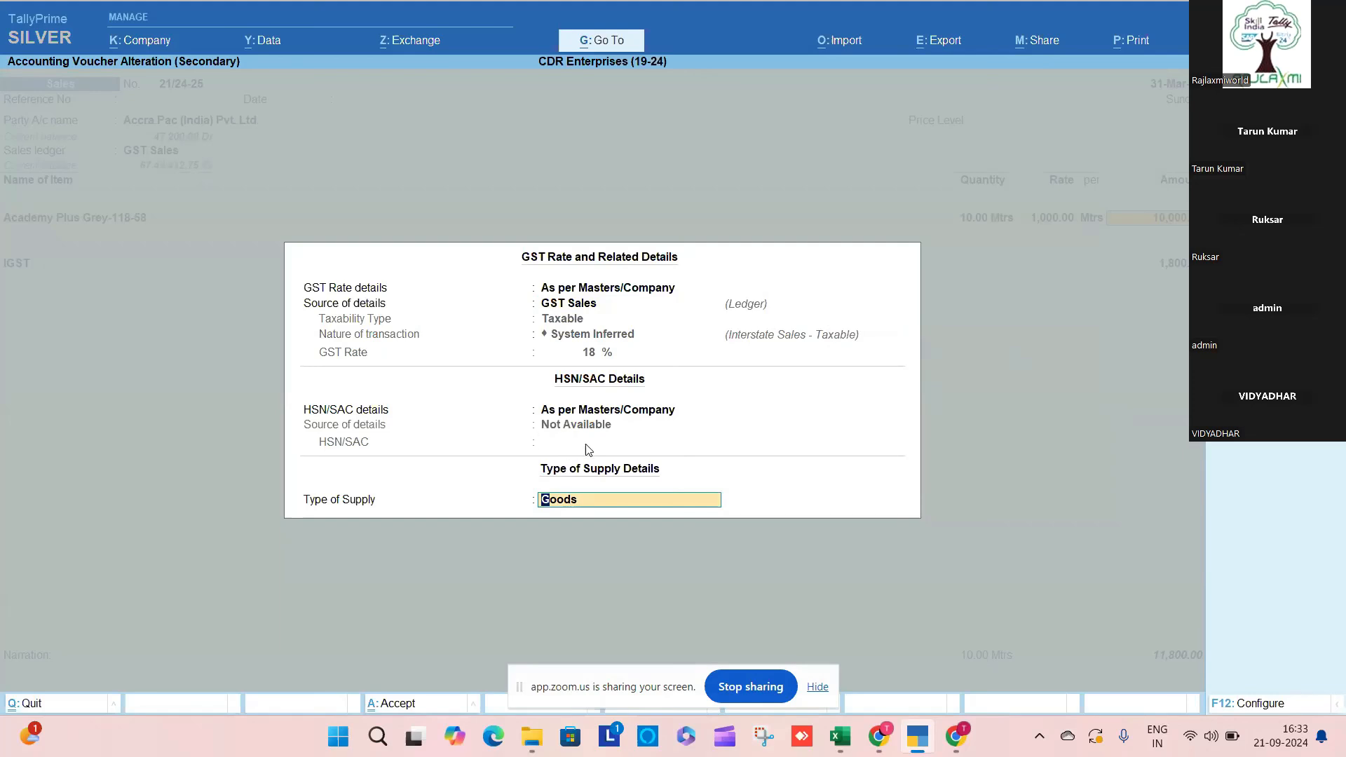
key("Escape")
key("Escape")
key("y")
Step: Open the Academy Plus Grey-118-58 stock item master from the voucher and advance through its general fields toward the statutory details
left_click(89, 225)
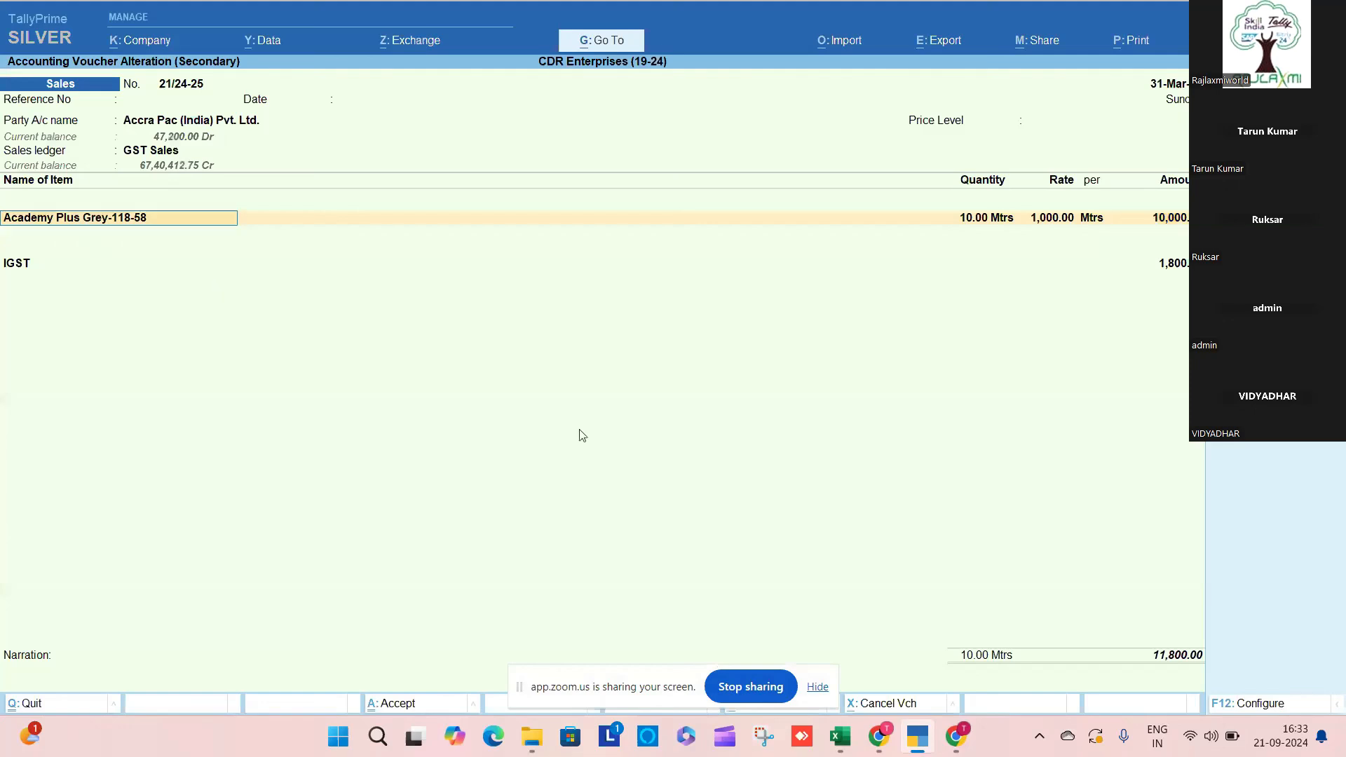
key("ctrl+Return")
key("Return")
key("Return")
key("Return")
key("Return")
key("Return")
key("Return")
key("Return")
key("Return")
key("Return")
key("Return")
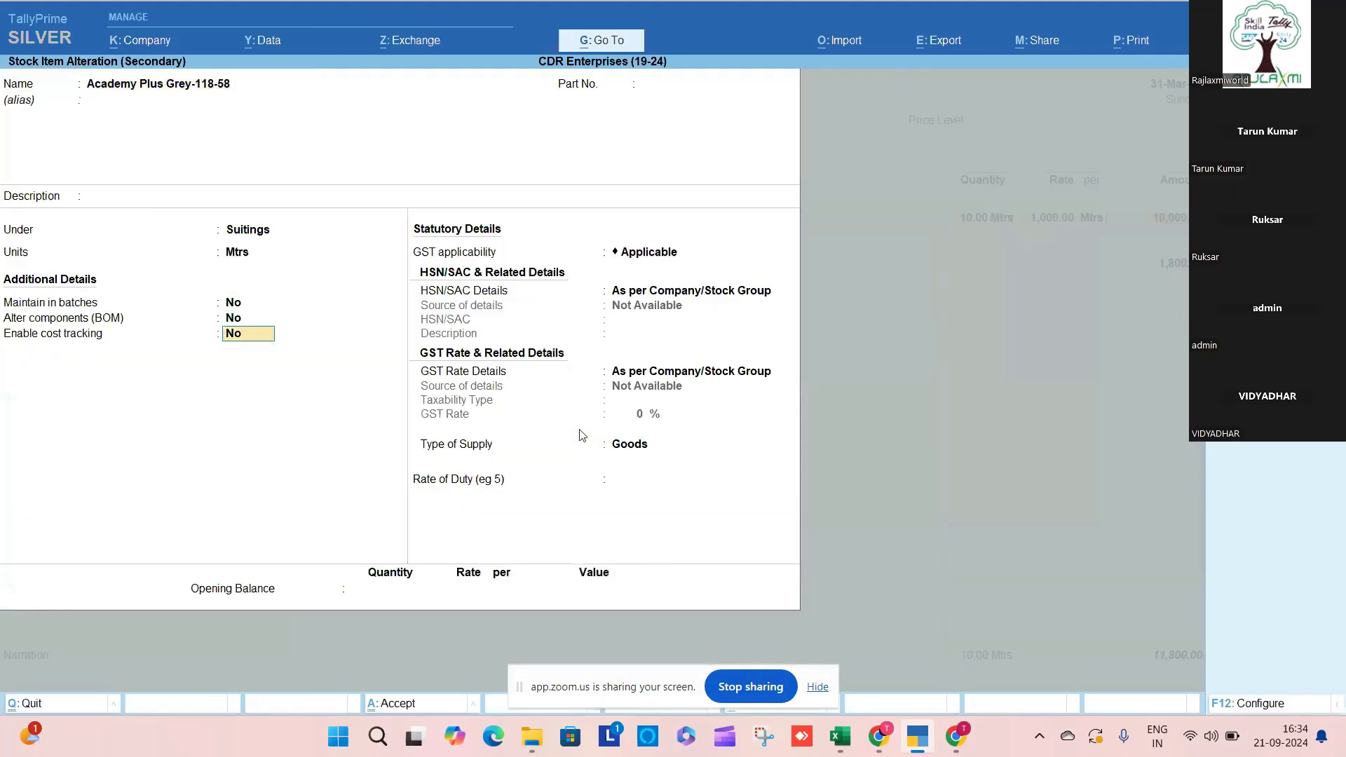
Step: Specify HSN/SAC 698574 directly in the stock item, effective from 31.3.23, leaving its HSN description blank
key("Down")
key("Return")
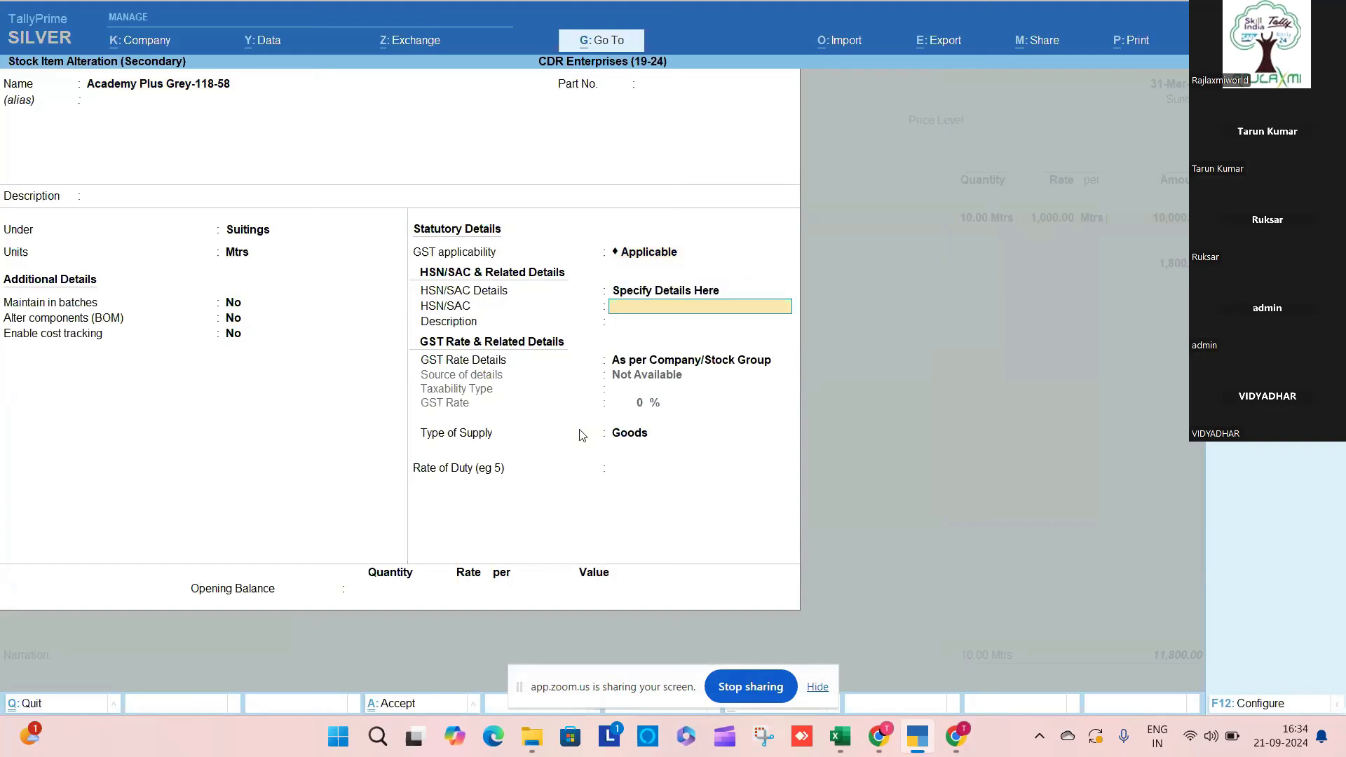
type("698574")
key("Return")
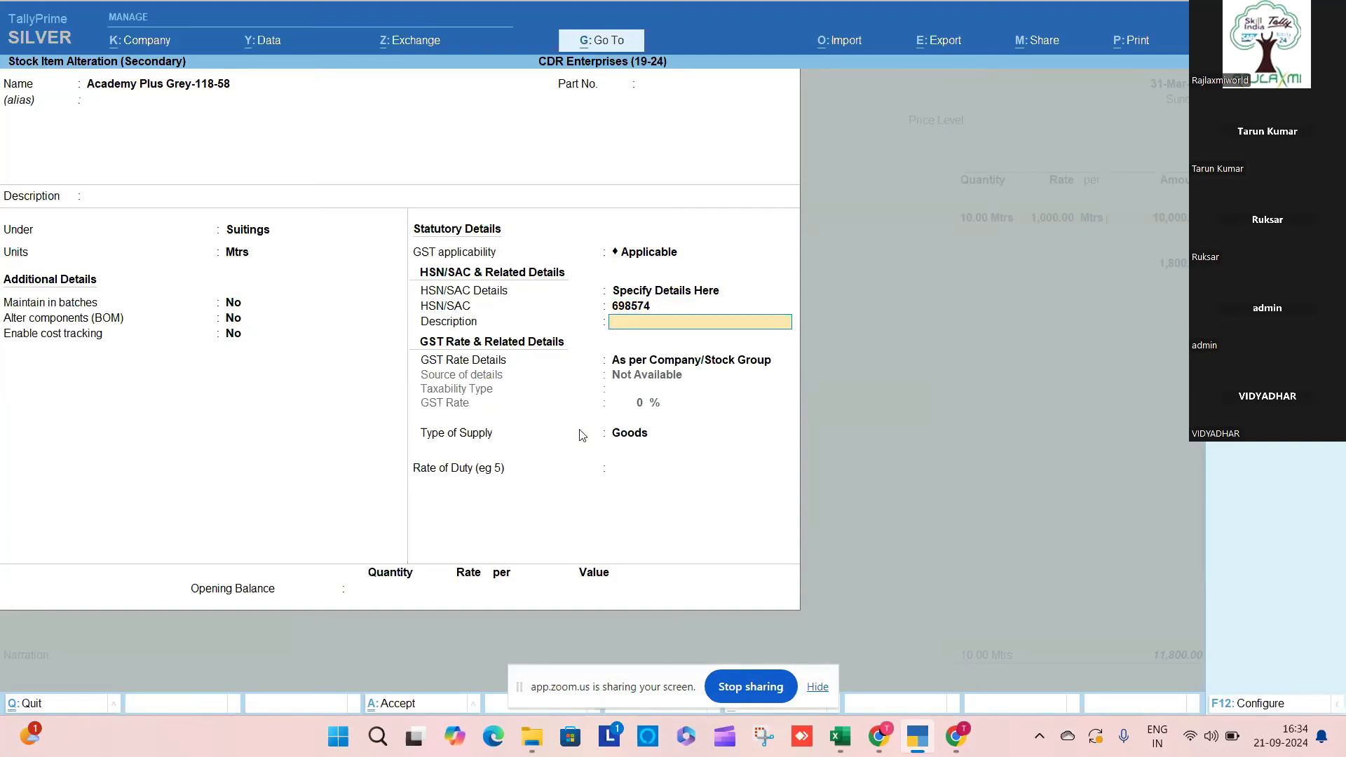
key("Return")
type("31")
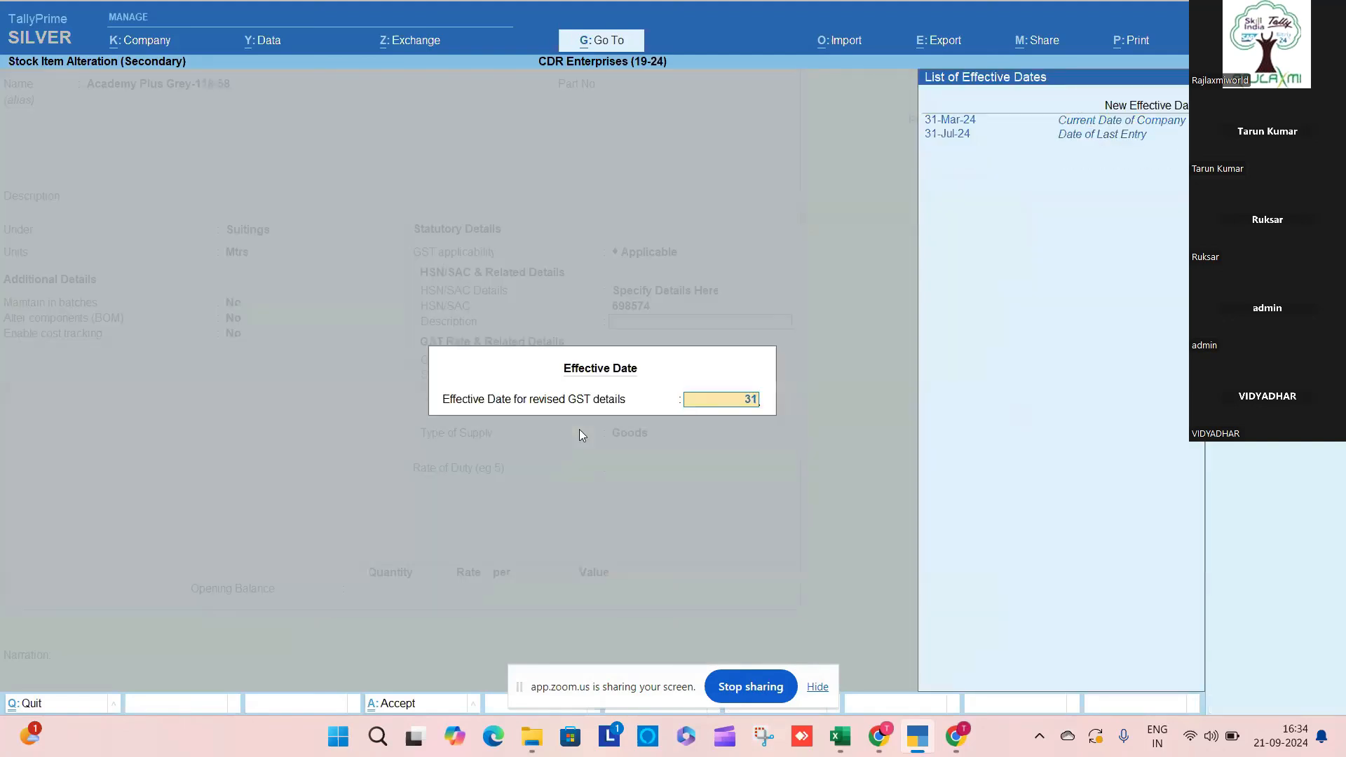
type(".3.24")
key("BackSpace")
type("3")
key("Return")
key("Return")
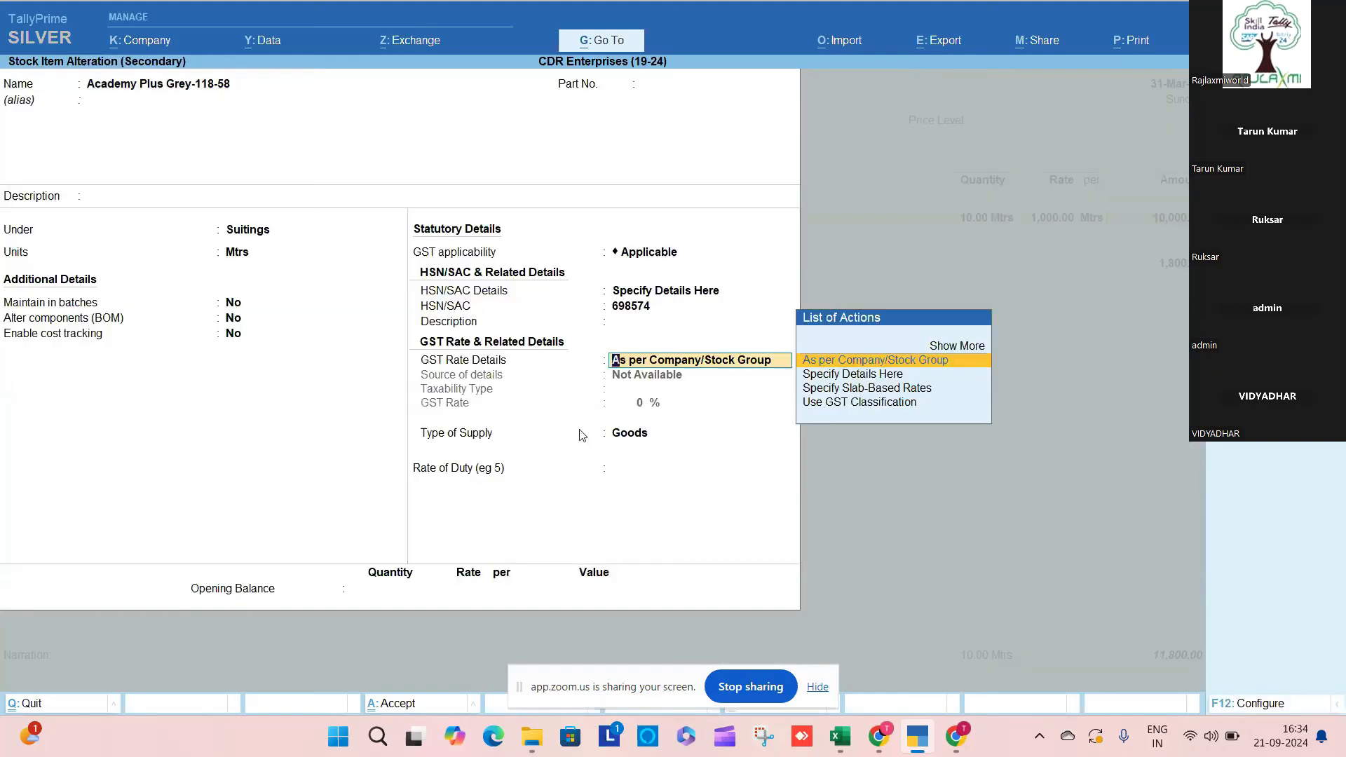
Step: Specify the stock item's GST rate details as Taxable at 18%, effective from 31.3.23, and save the item
key("Down")
key("Return")
key("Return")
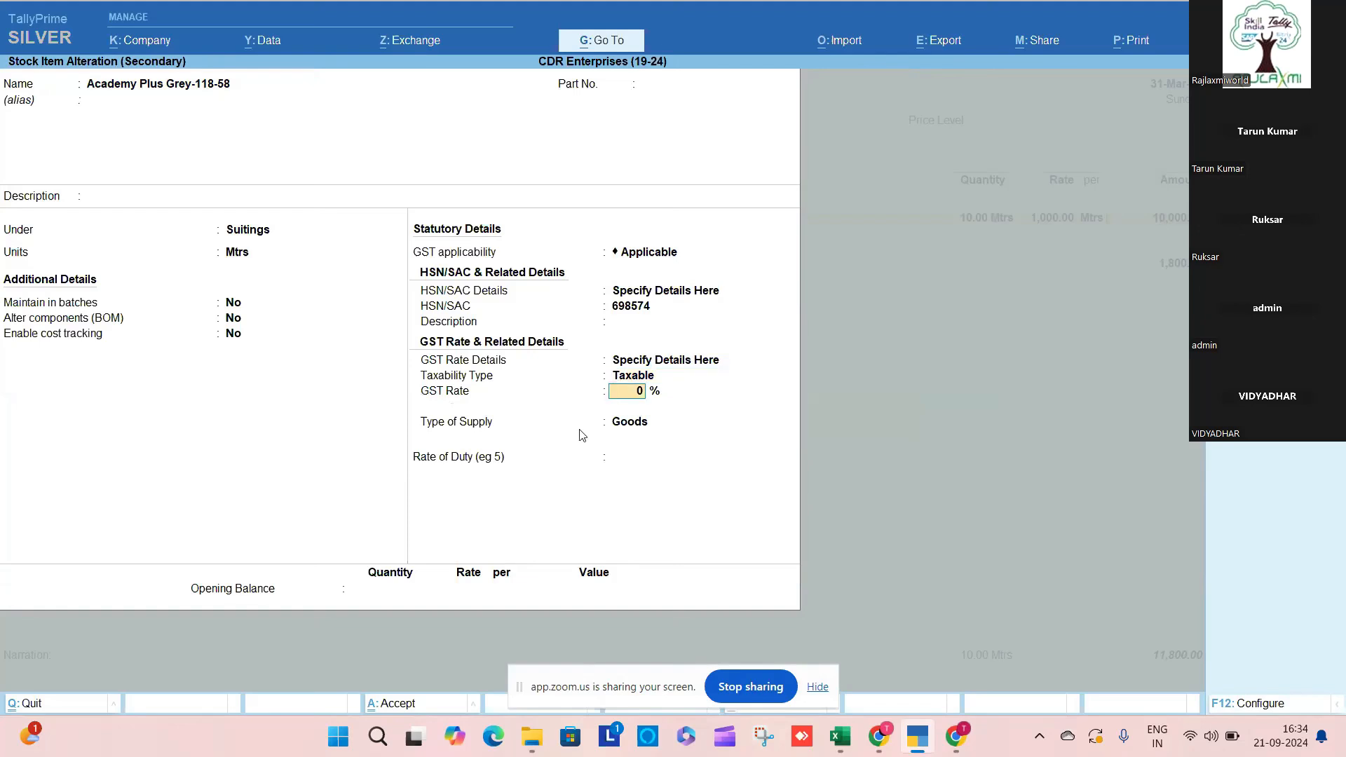
type("18")
key("Return")
key("Up")
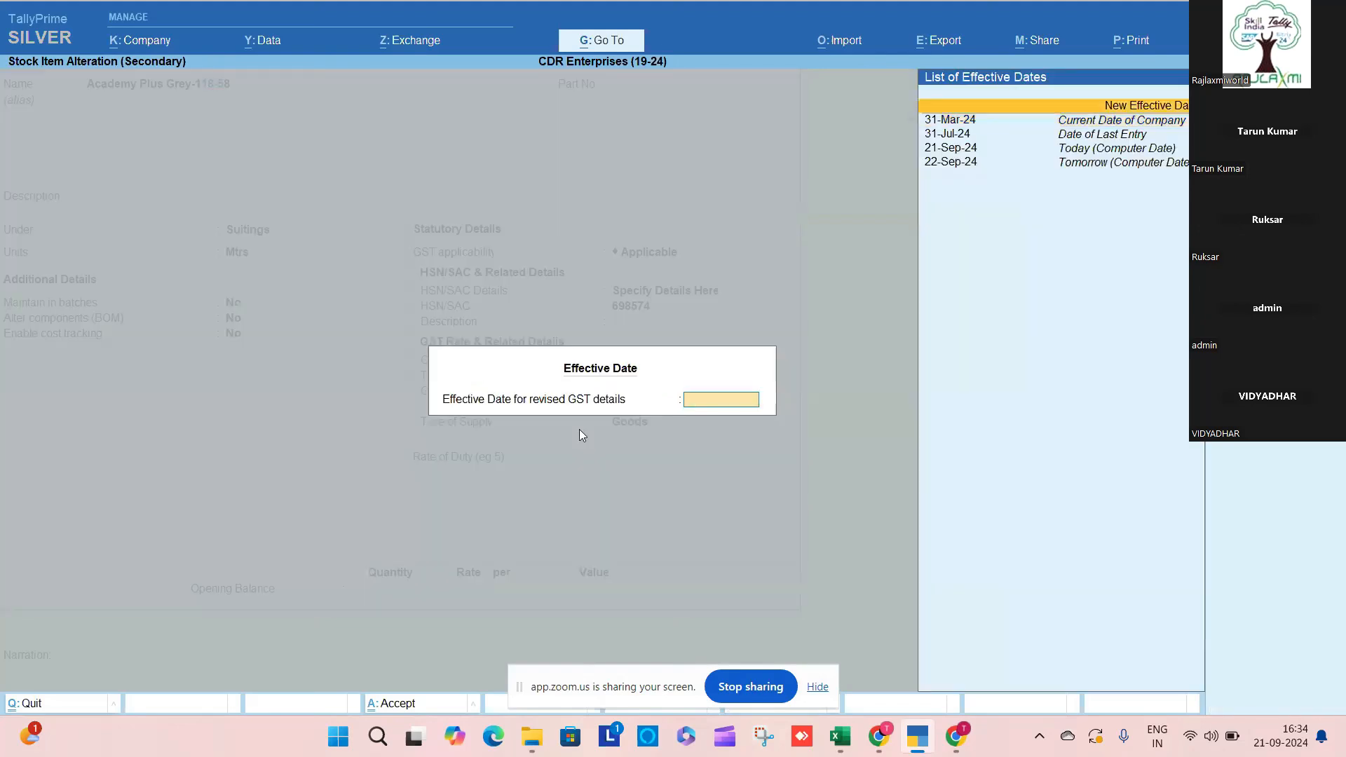
key("Return")
type("31.3.22")
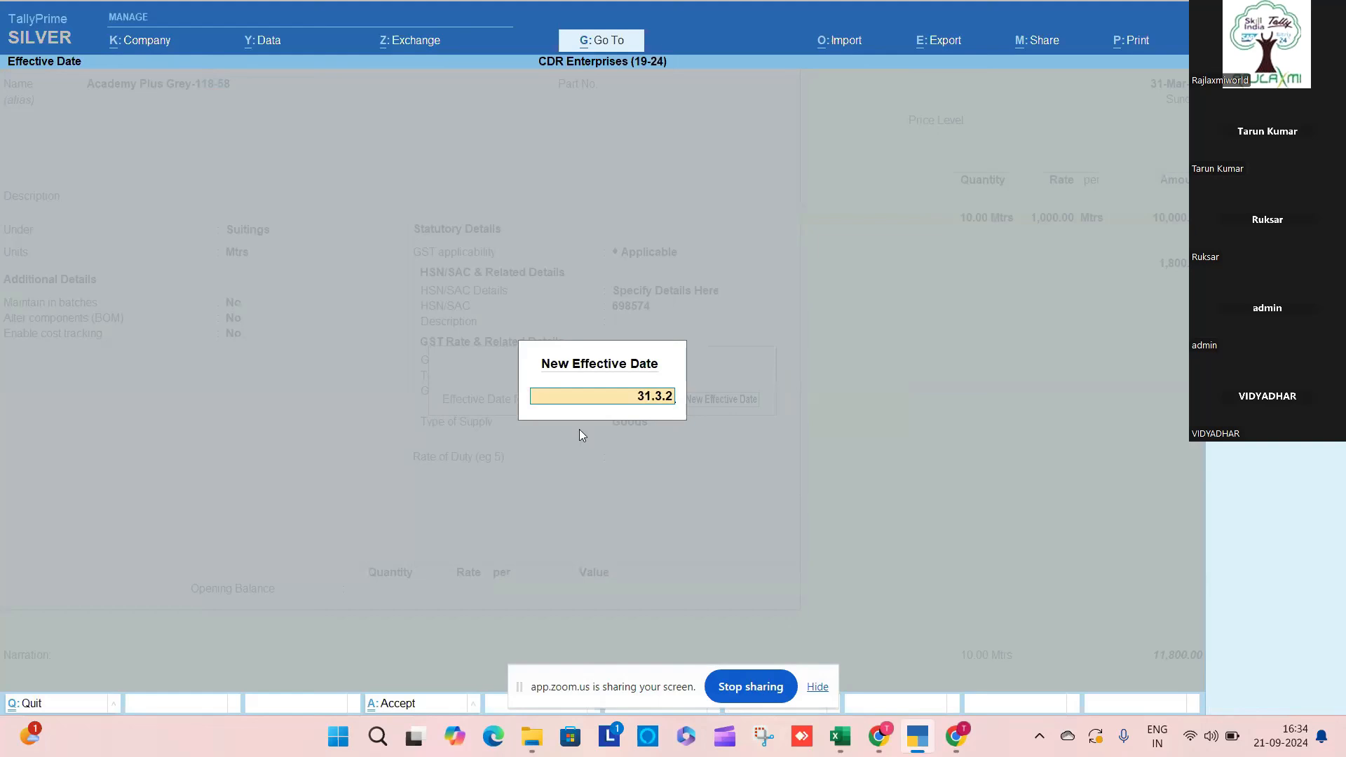
key("BackSpace")
type("3")
key("Return")
key("Return")
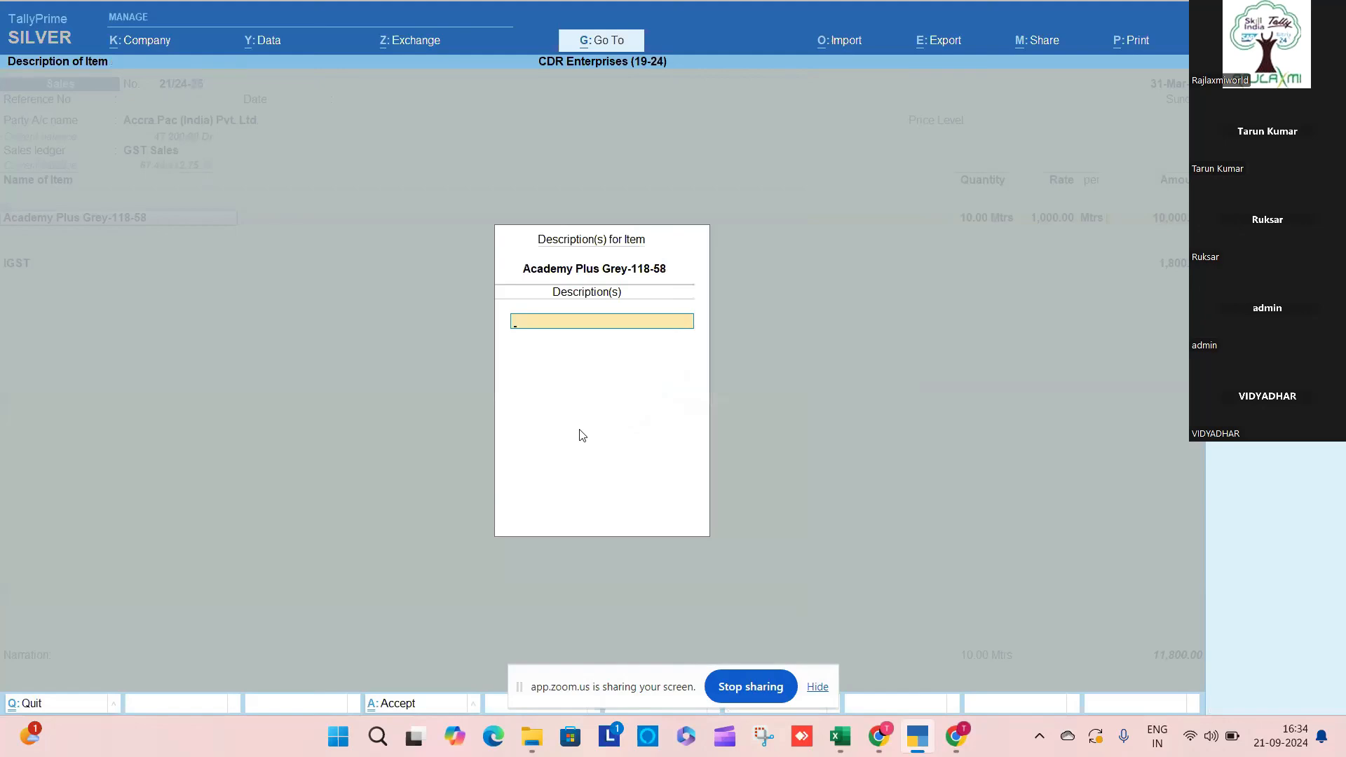
Step: Set the source of the voucher item's GST rate details to the Academy Plus Grey-118-58 stock item instead of the GST Sales ledger
key("Return")
key("Return")
key("Return")
key("Return")
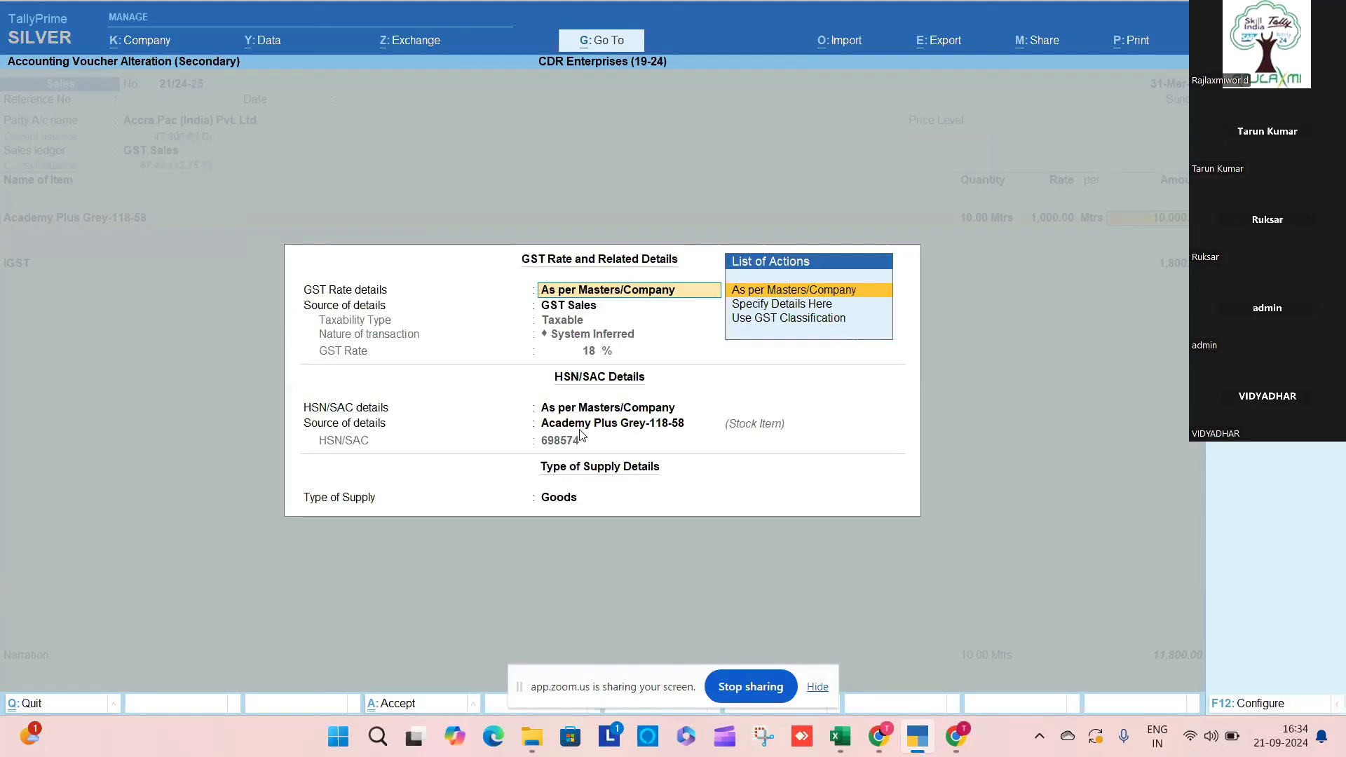
key("Return")
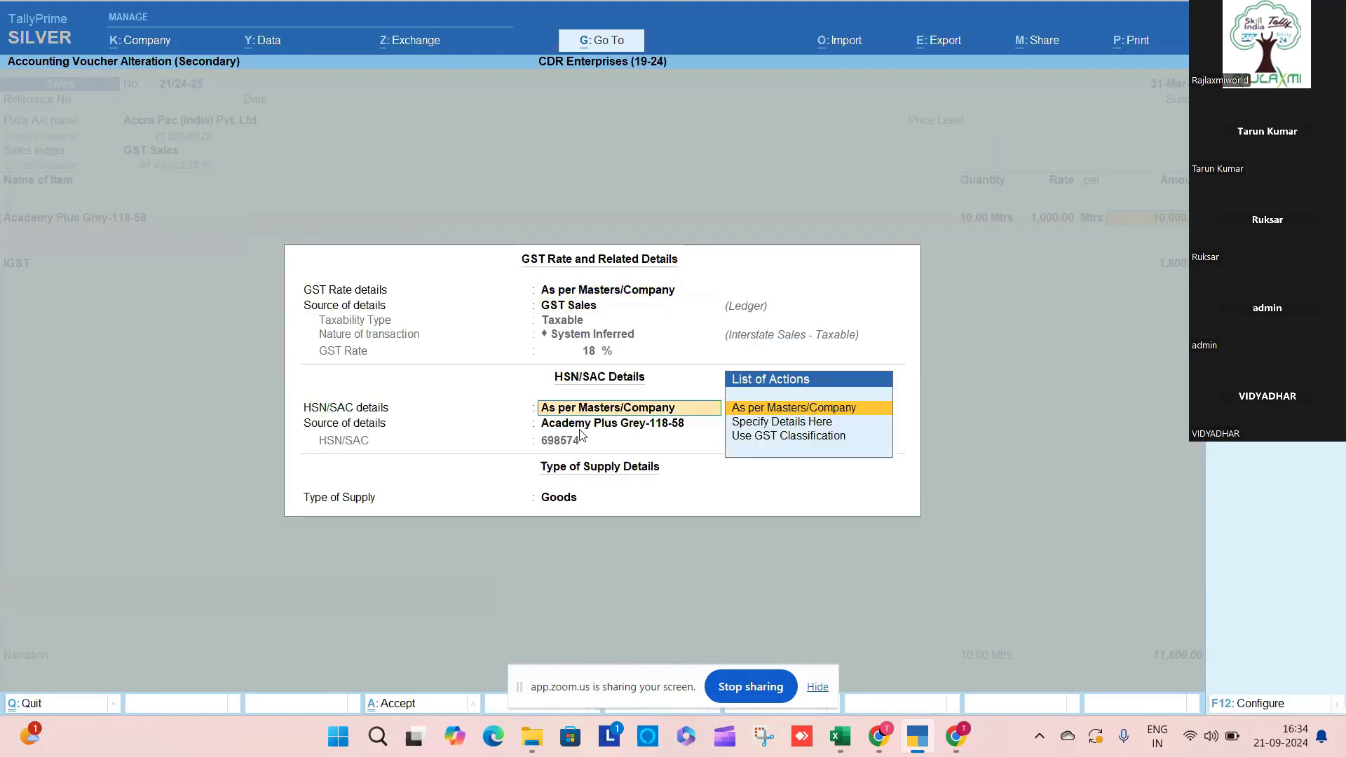
key("BackSpace")
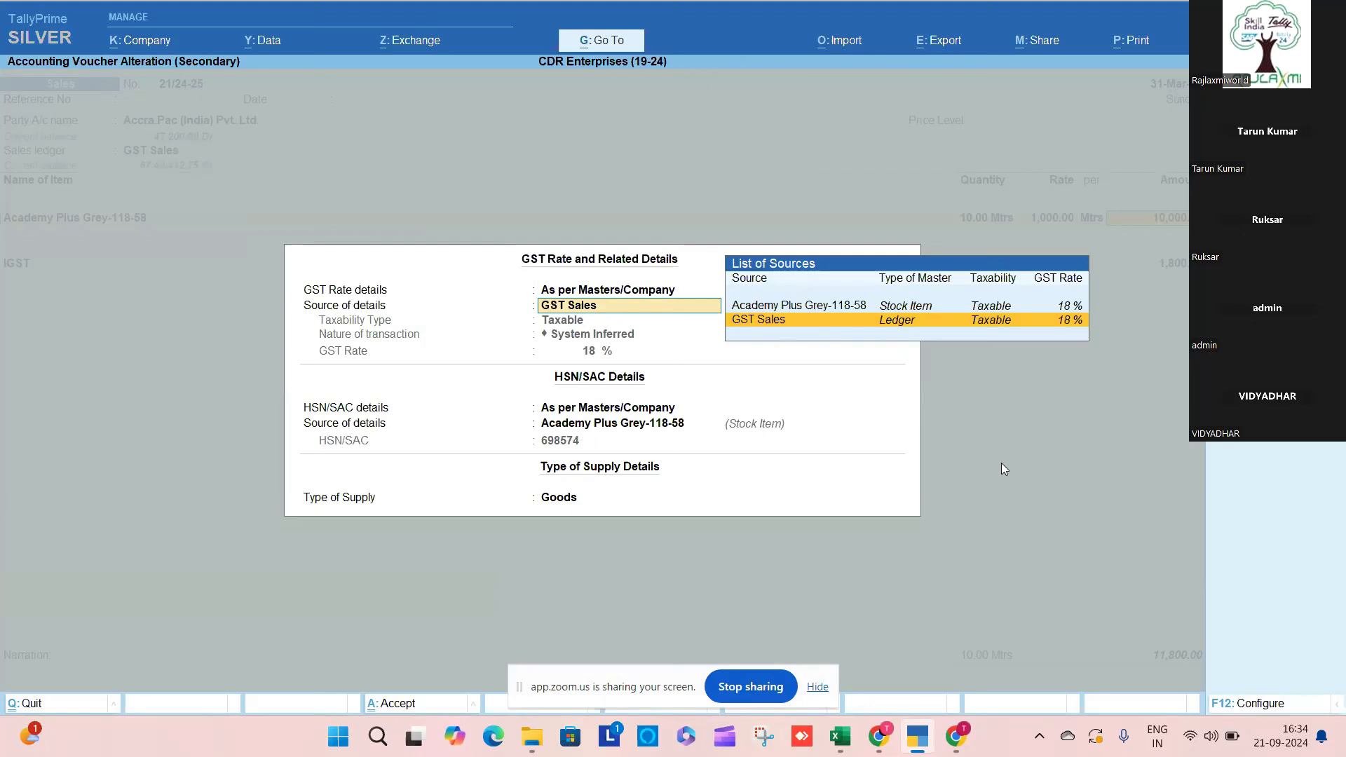
key("Up")
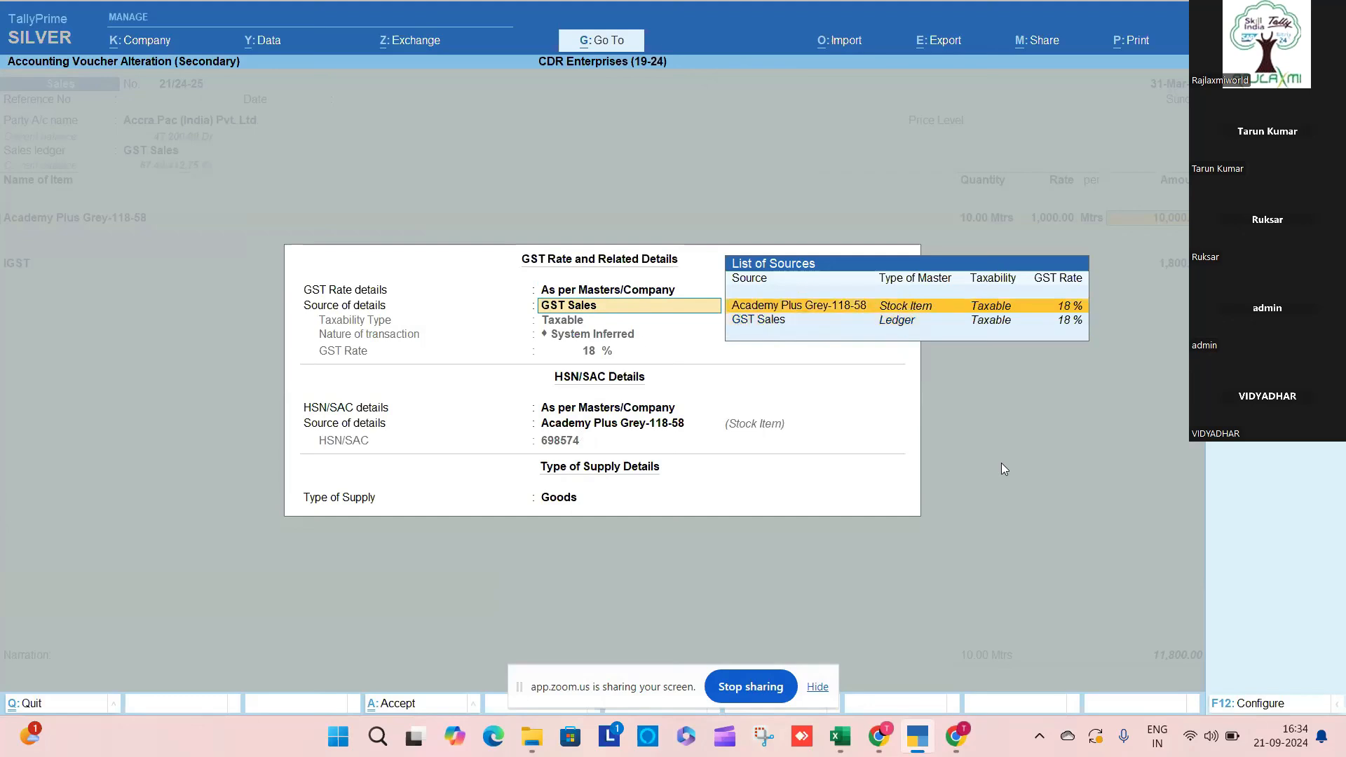
key("Return")
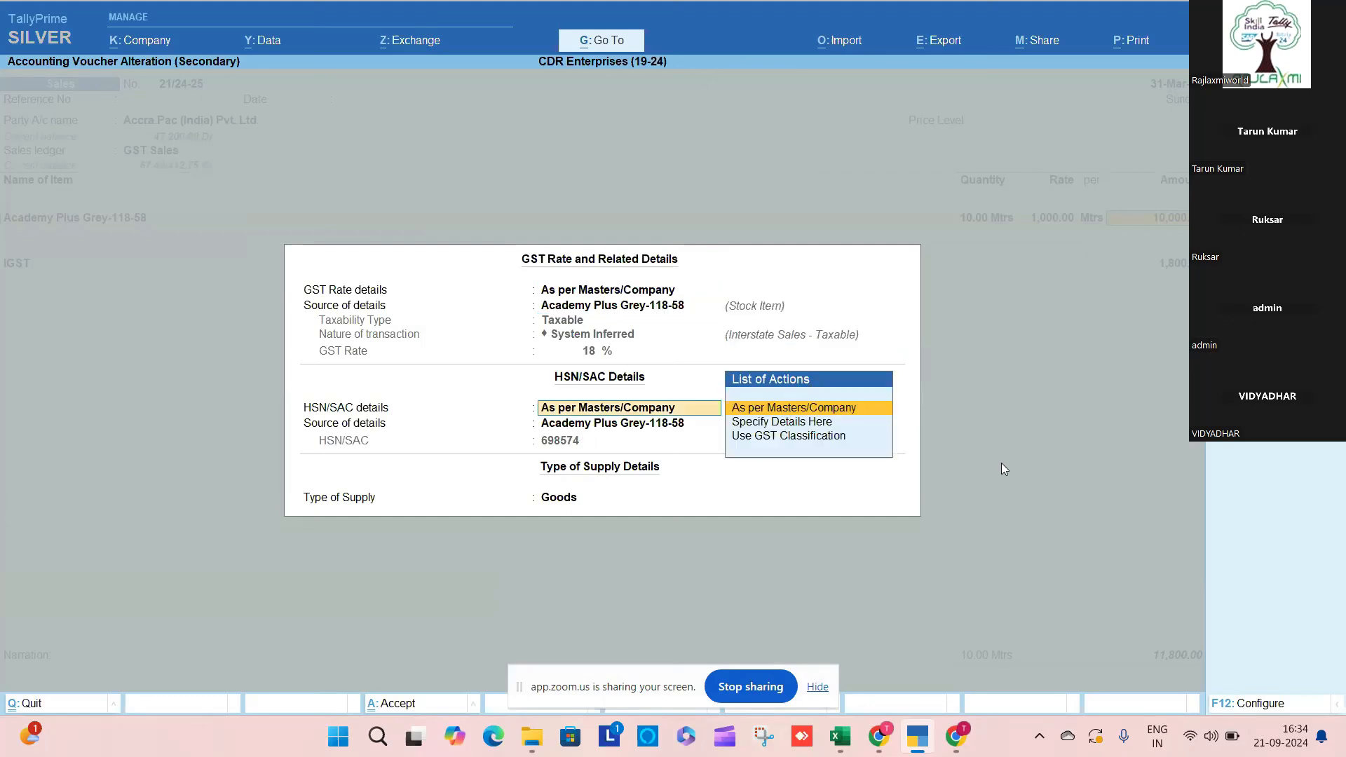
key("BackSpace")
key("Down")
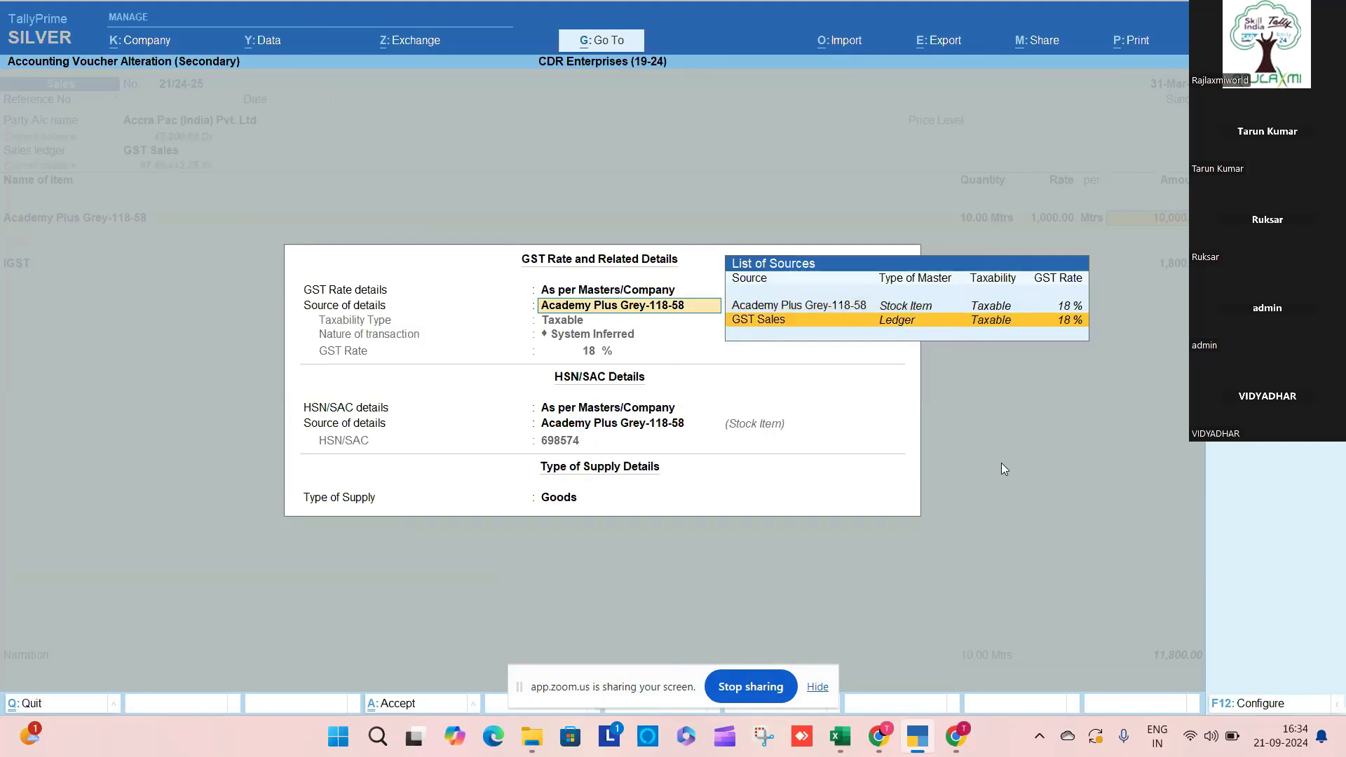
key("Up")
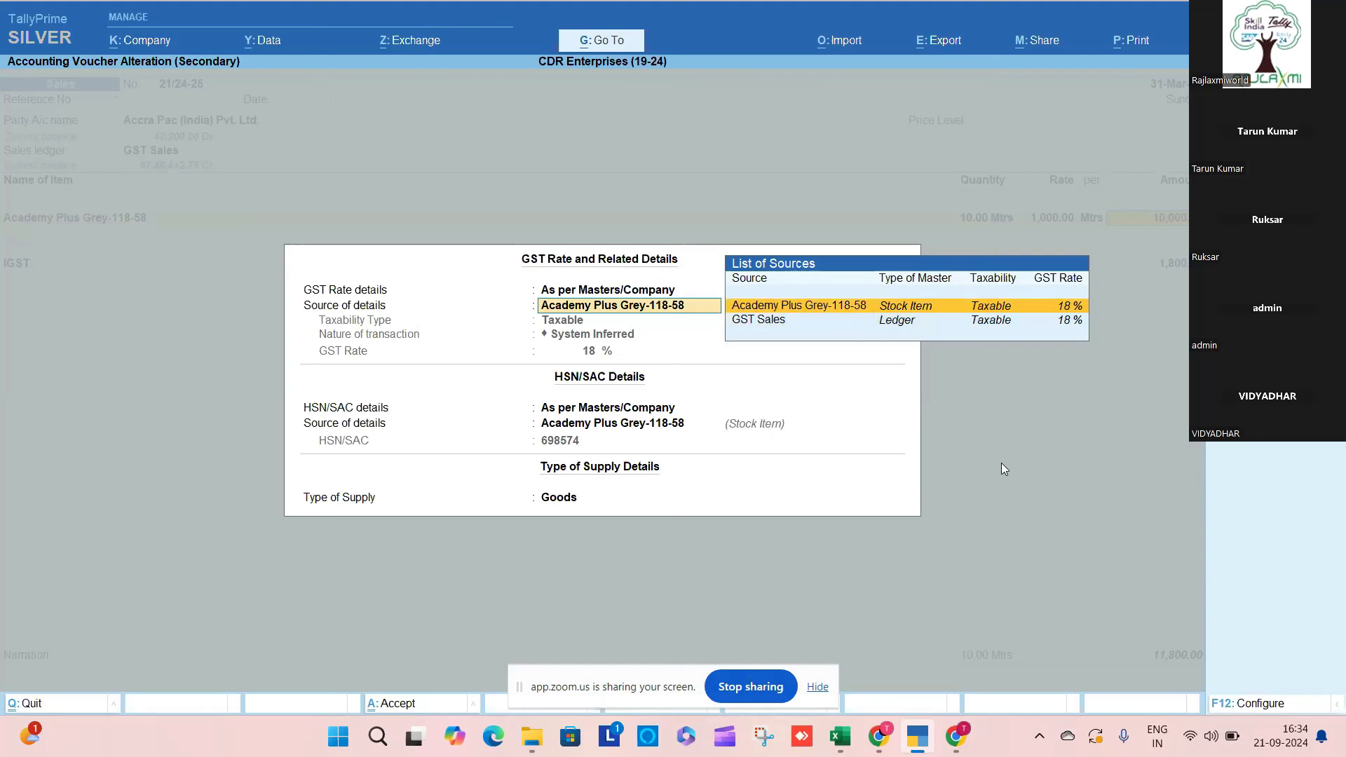
key("Return")
key("Return")
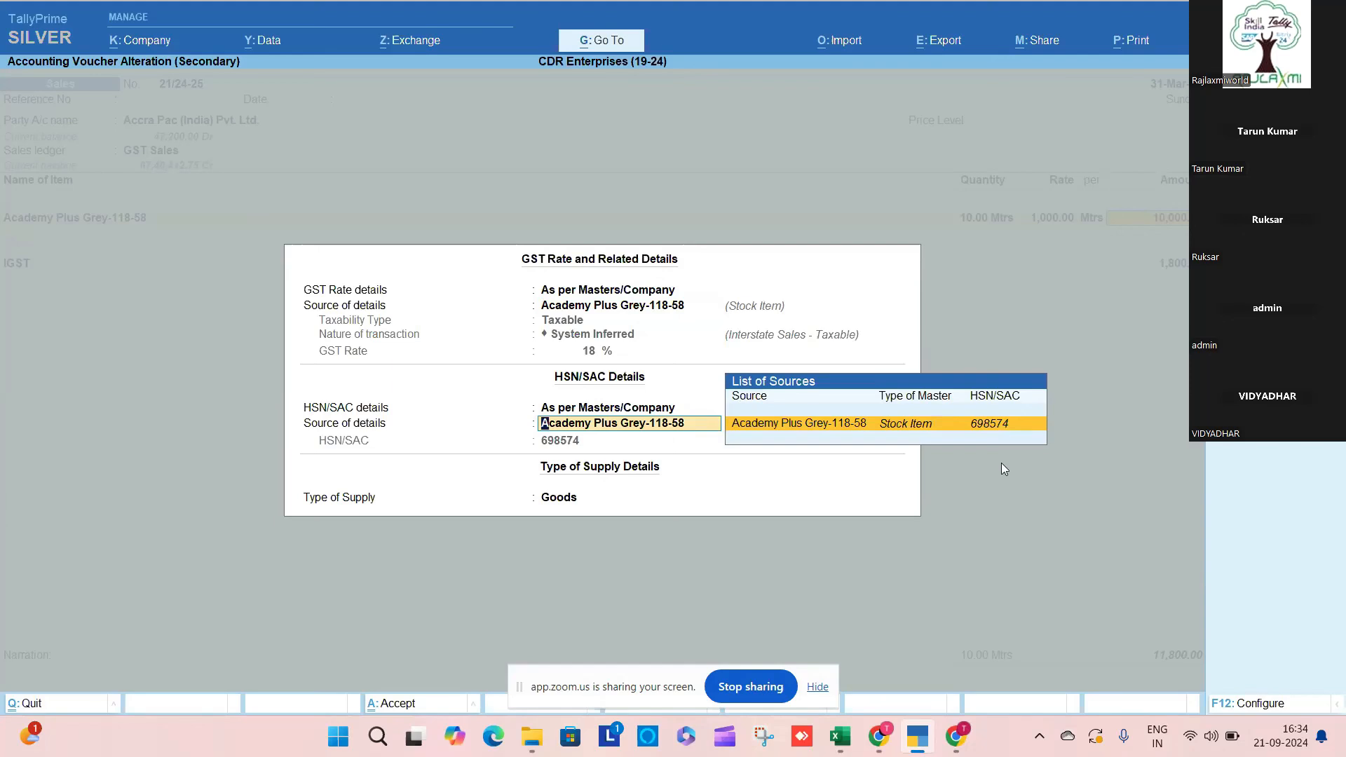
Step: Keep the stock item as the HSN/SAC source, save the sales voucher and reopen the report with updated GST status
key("Return")
key("Return")
key("Return")
key("Return")
key("Return")
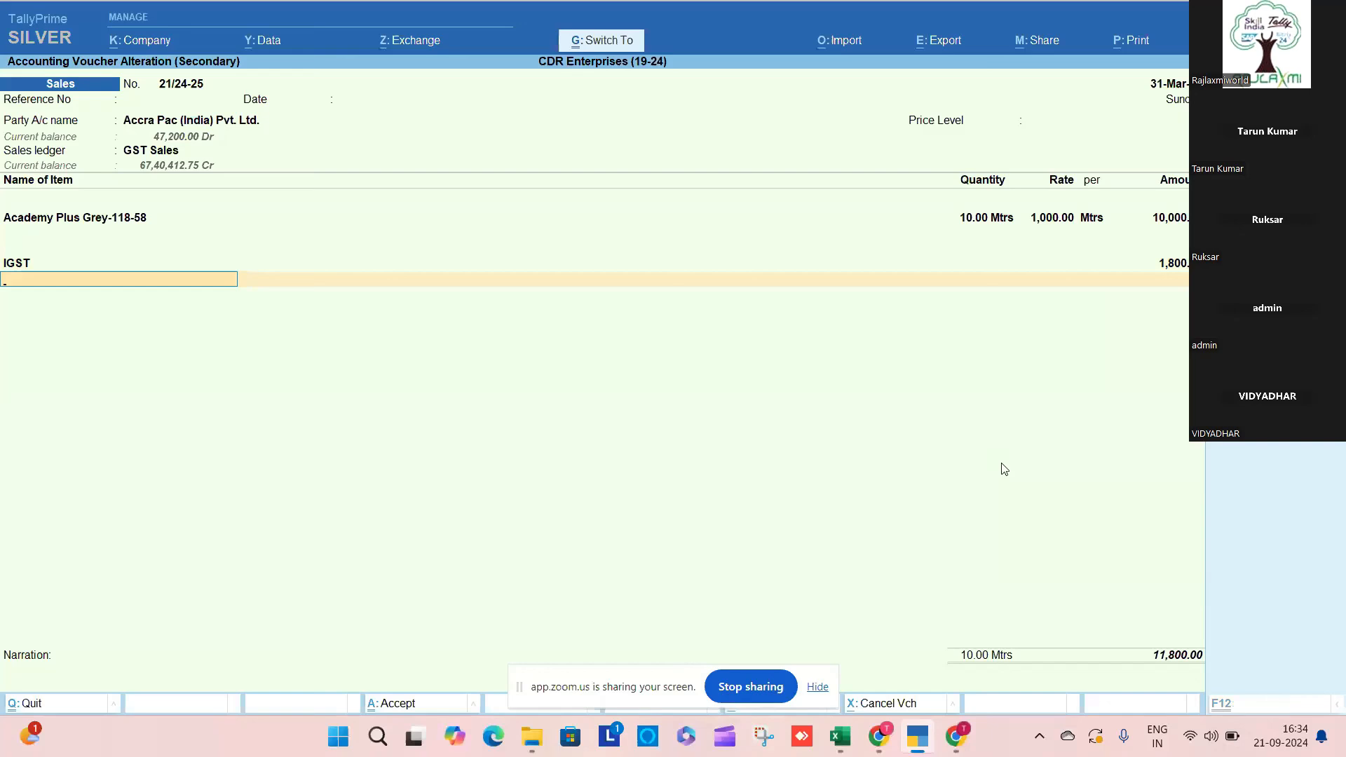
key("ctrl+a")
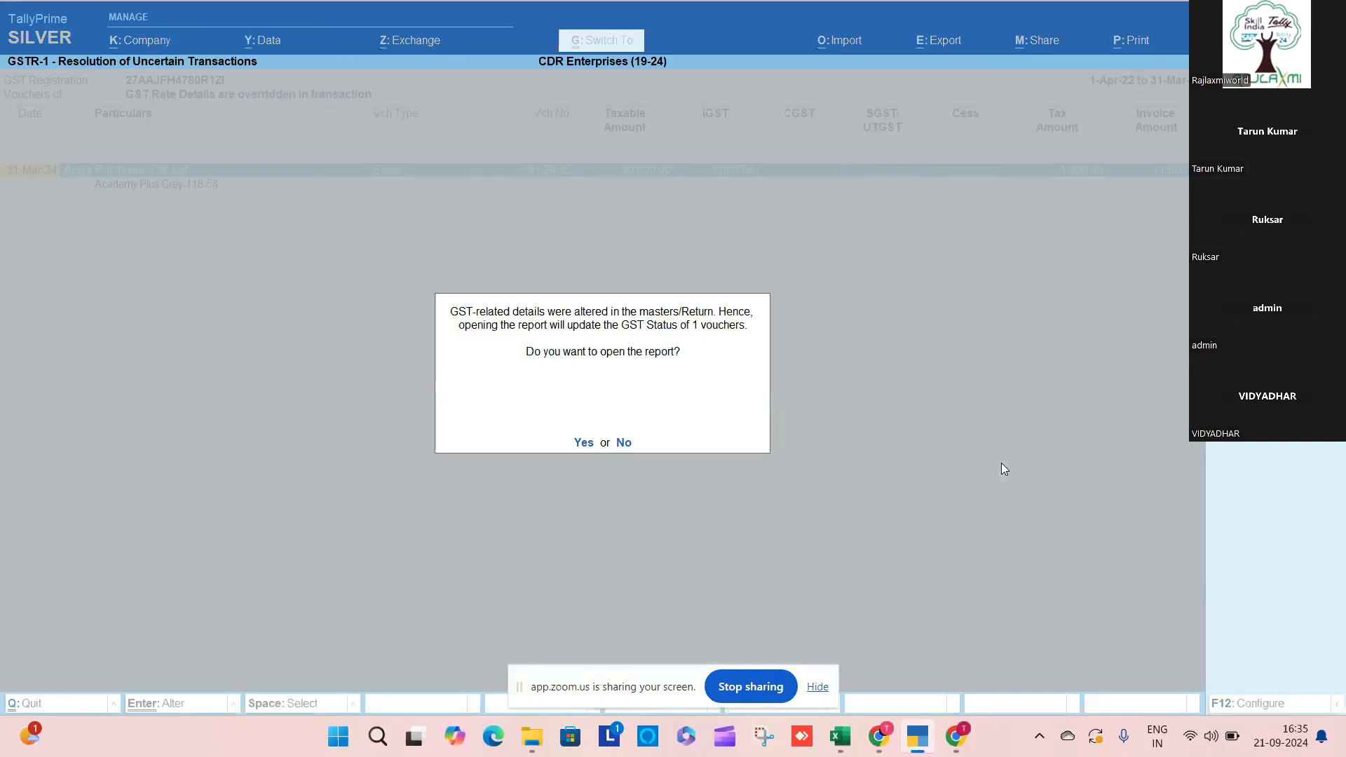
key("Return")
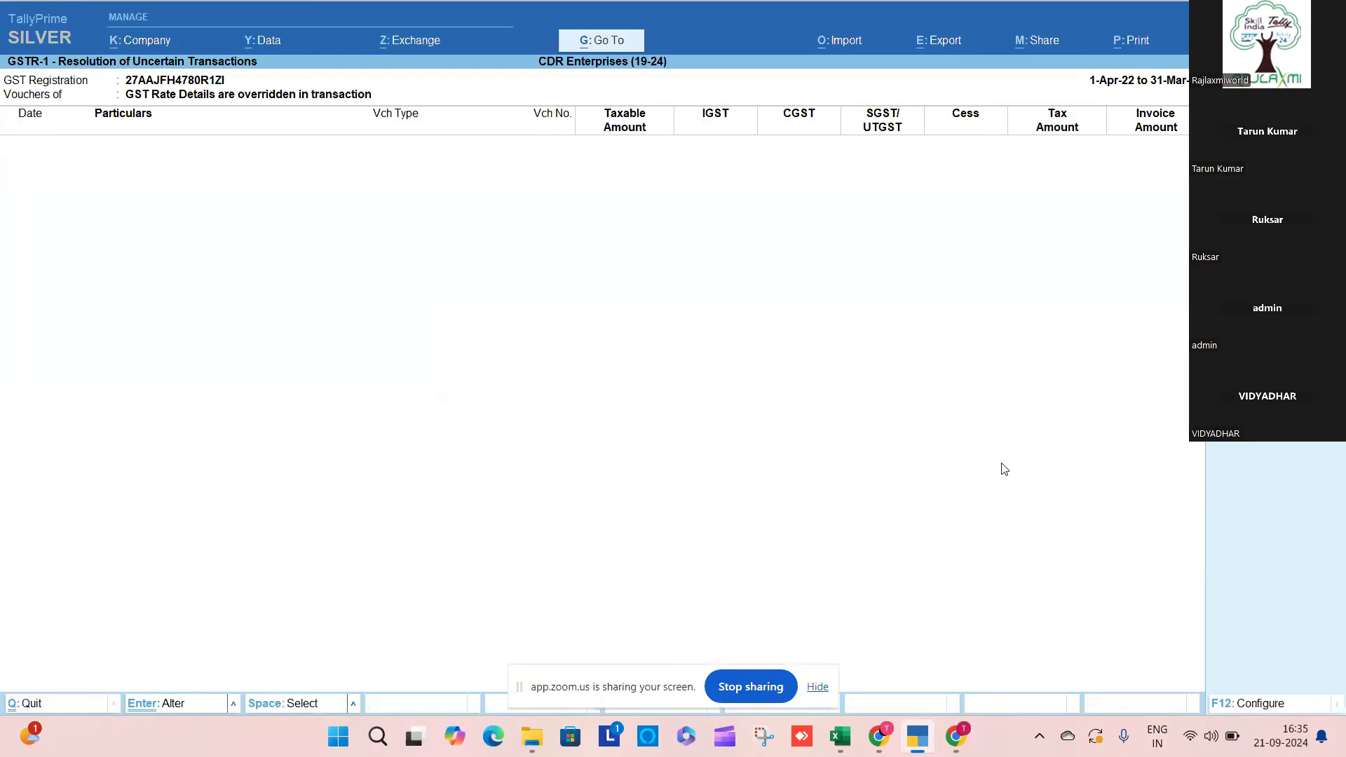
Step: Return to the uncertain transactions summary and open the vouchers under "Applicable Tax Ledger is not selected"
key("Escape")
key("Down")
key("Down")
key("Down")
key("Down")
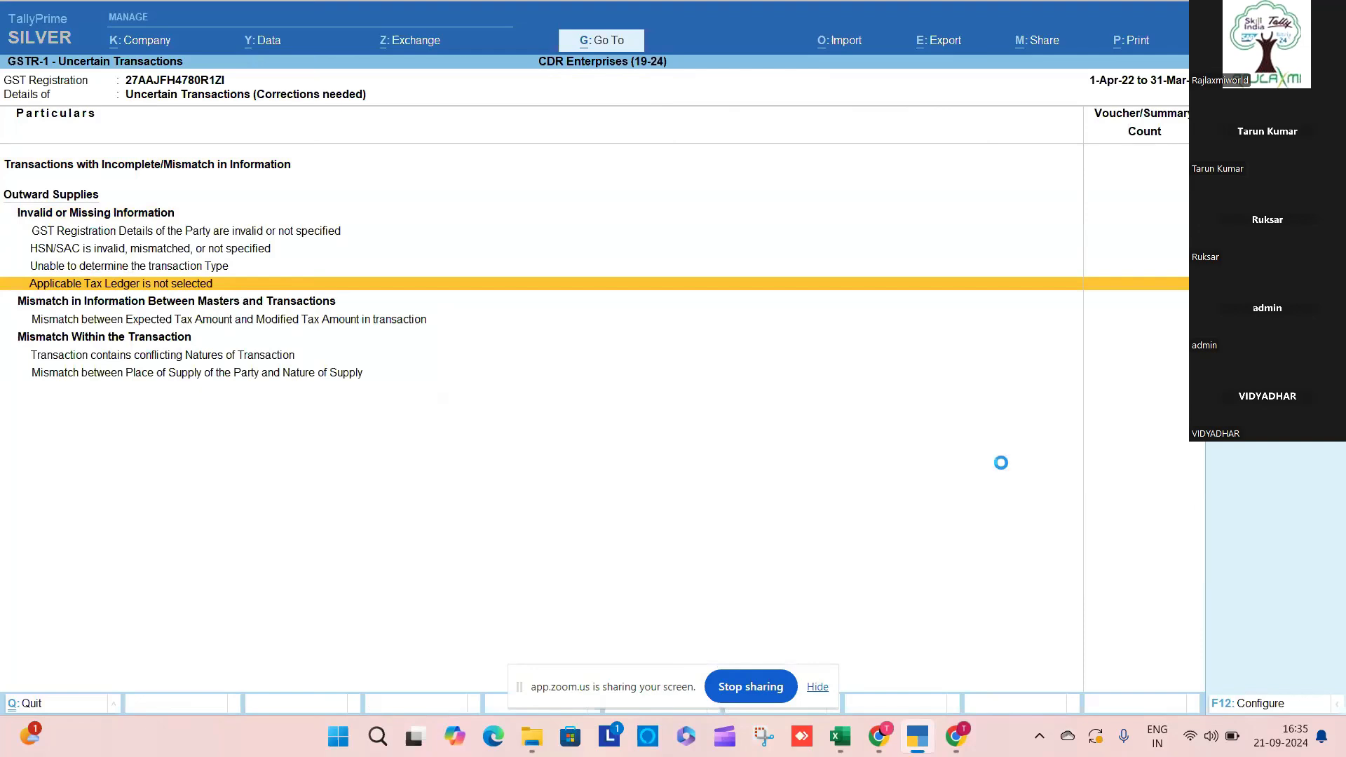
key("Return")
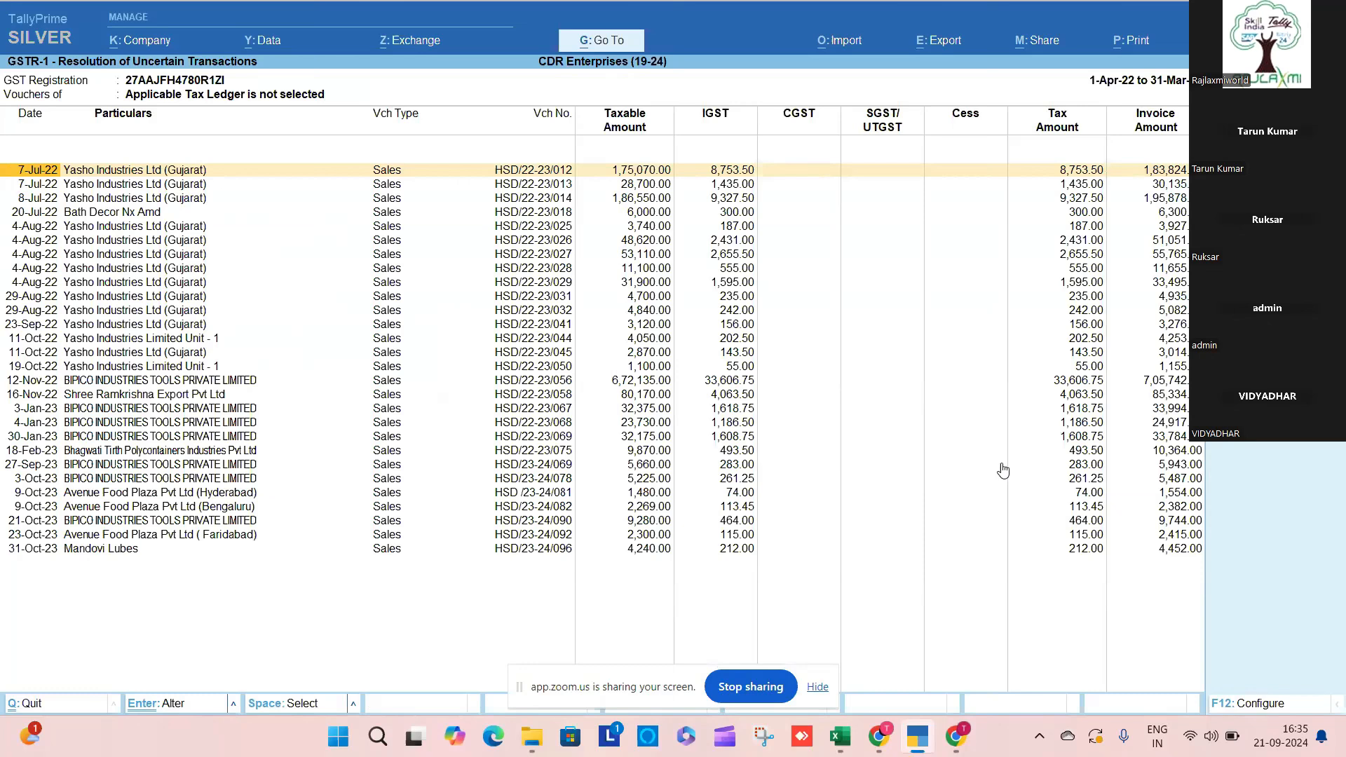
Step: Open the 7-Jul-22 Yasho Industries Ltd (Gujarat) sales voucher and examine its detailed GST tax analysis
key("Return")
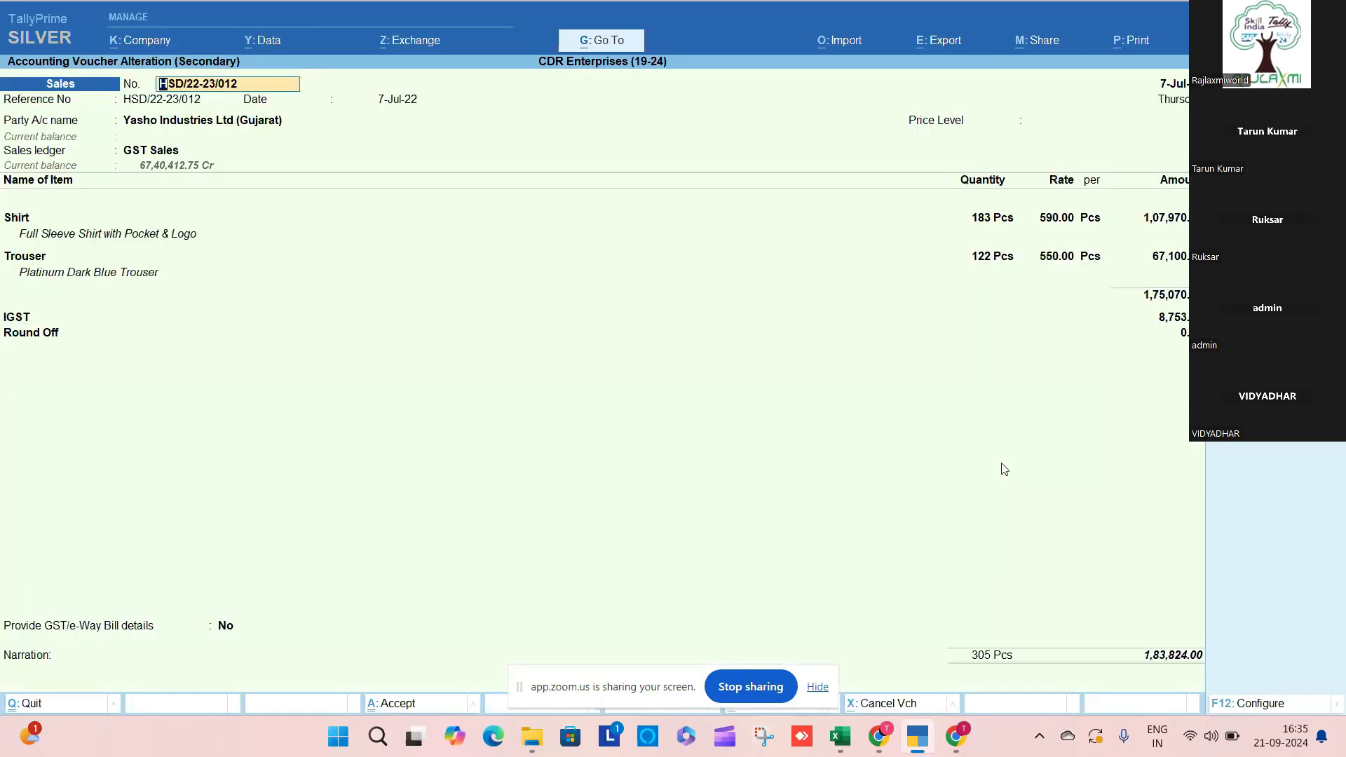
key("ctrl+o")
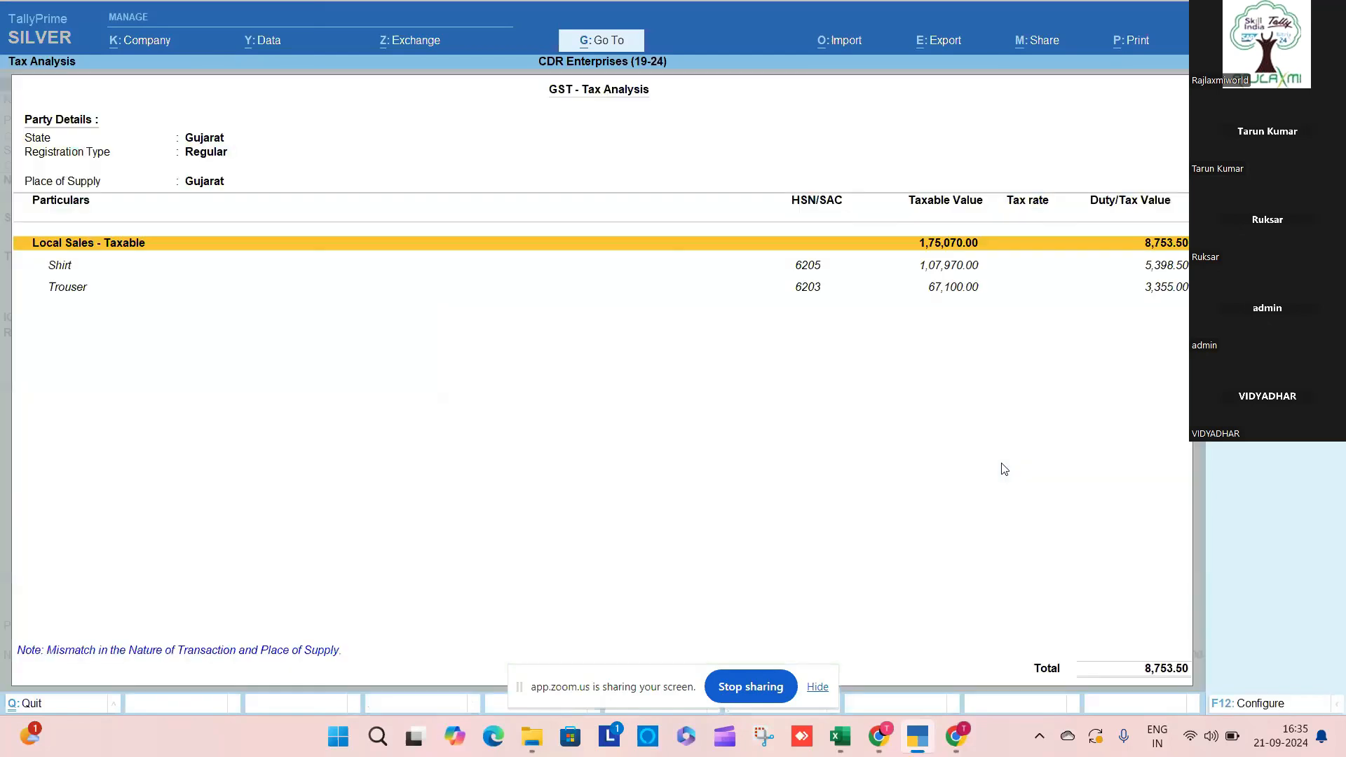
key("alt+F5")
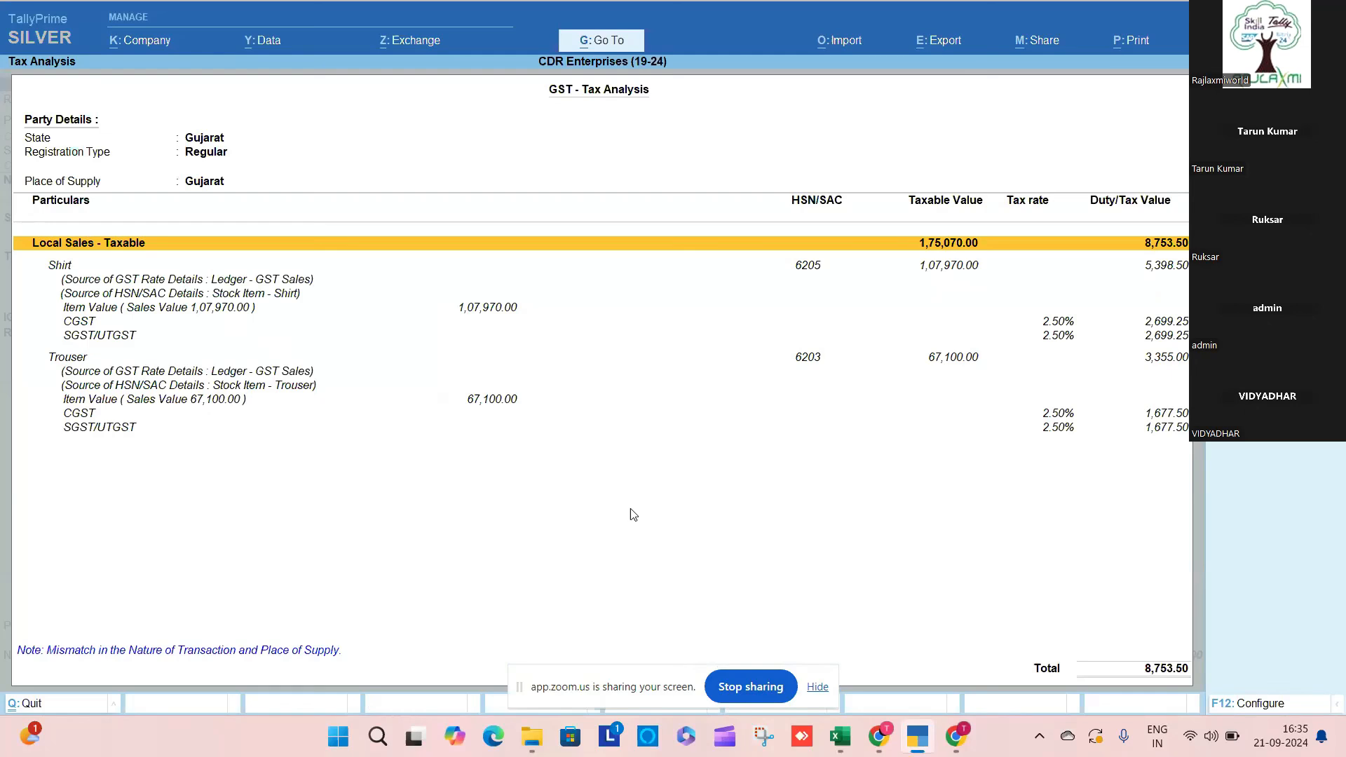
key("Escape")
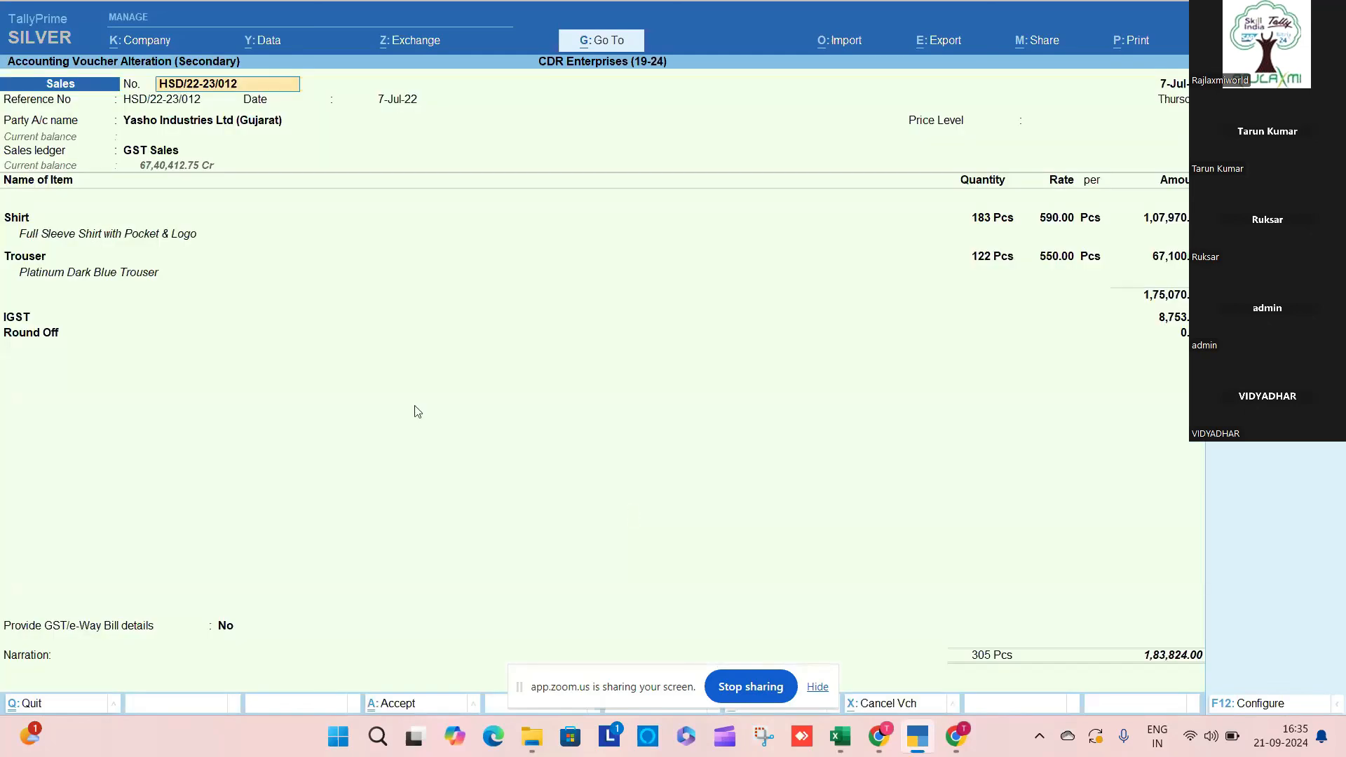
Step: Open the company features from the sales voucher, check the GST settings and return to the voucher
left_click(261, 127)
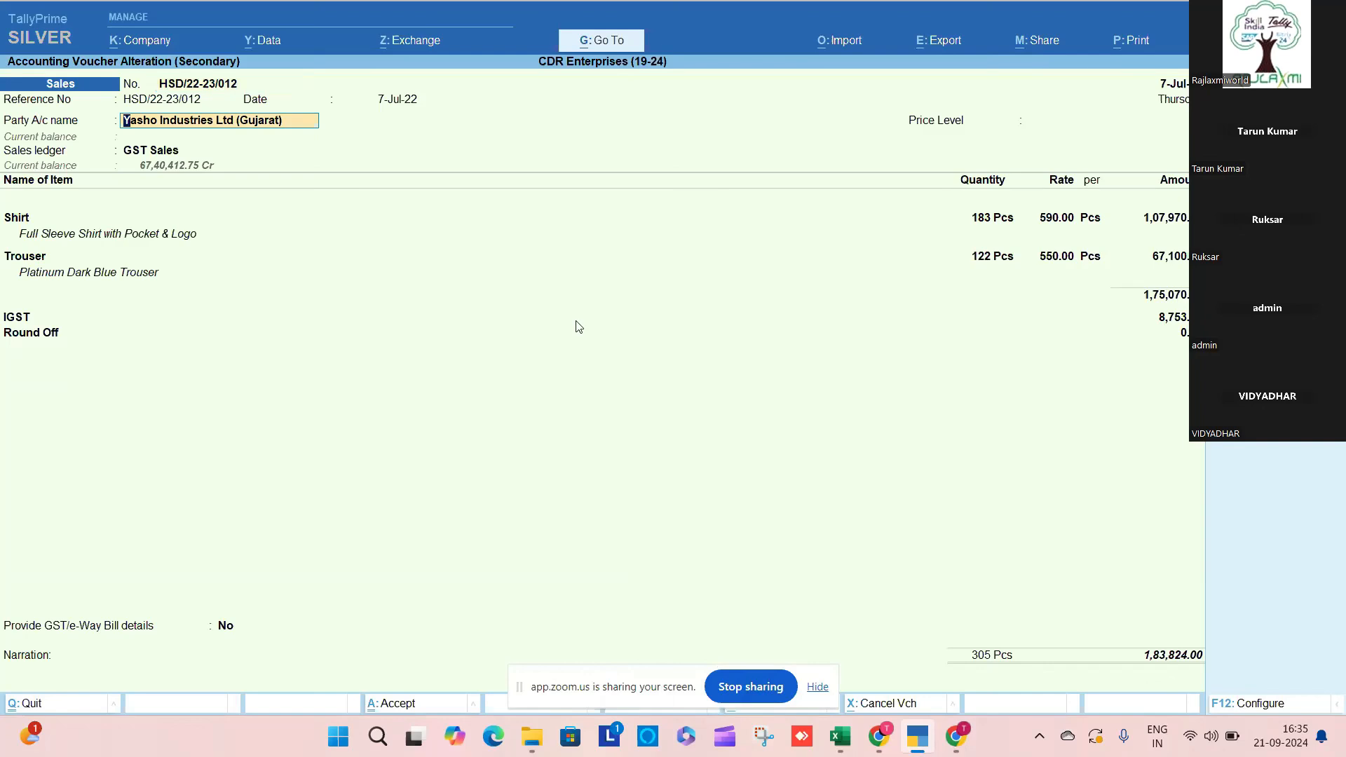
key("F11")
left_click(993, 281)
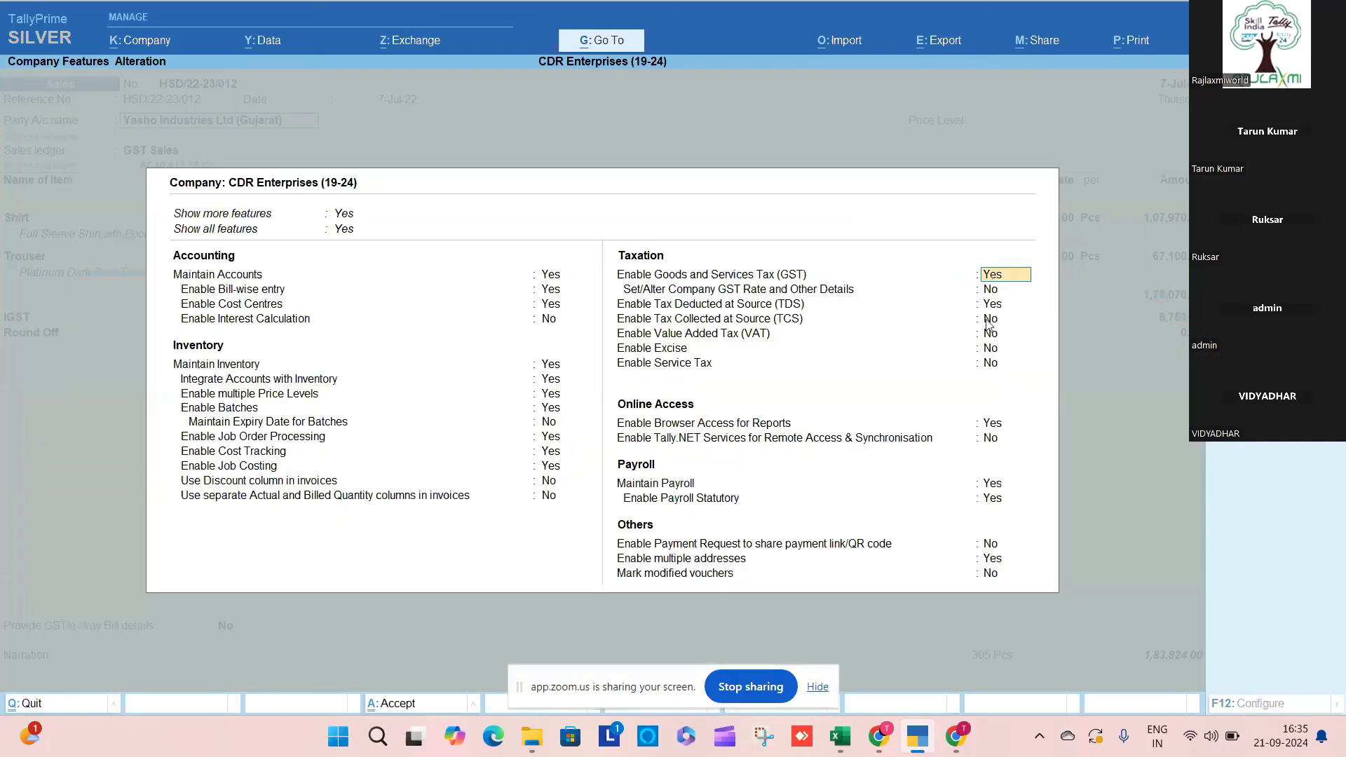
key("Return")
key("Return")
key("Escape")
key("y")
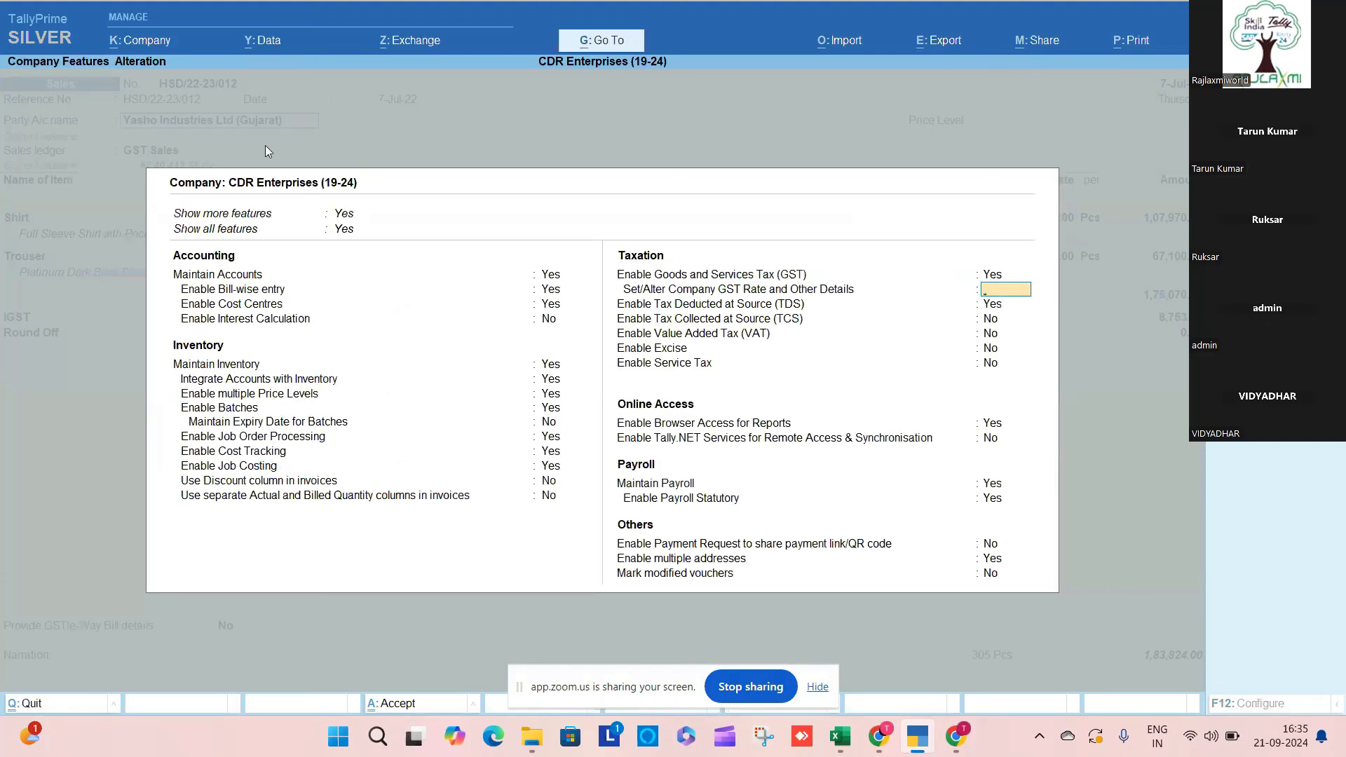
key("ctrl+a")
Step: Open the Yasho Industries Ltd (Gujarat) party ledger, check its state and tax registration details, and quit without saving
key("ctrl+Return")
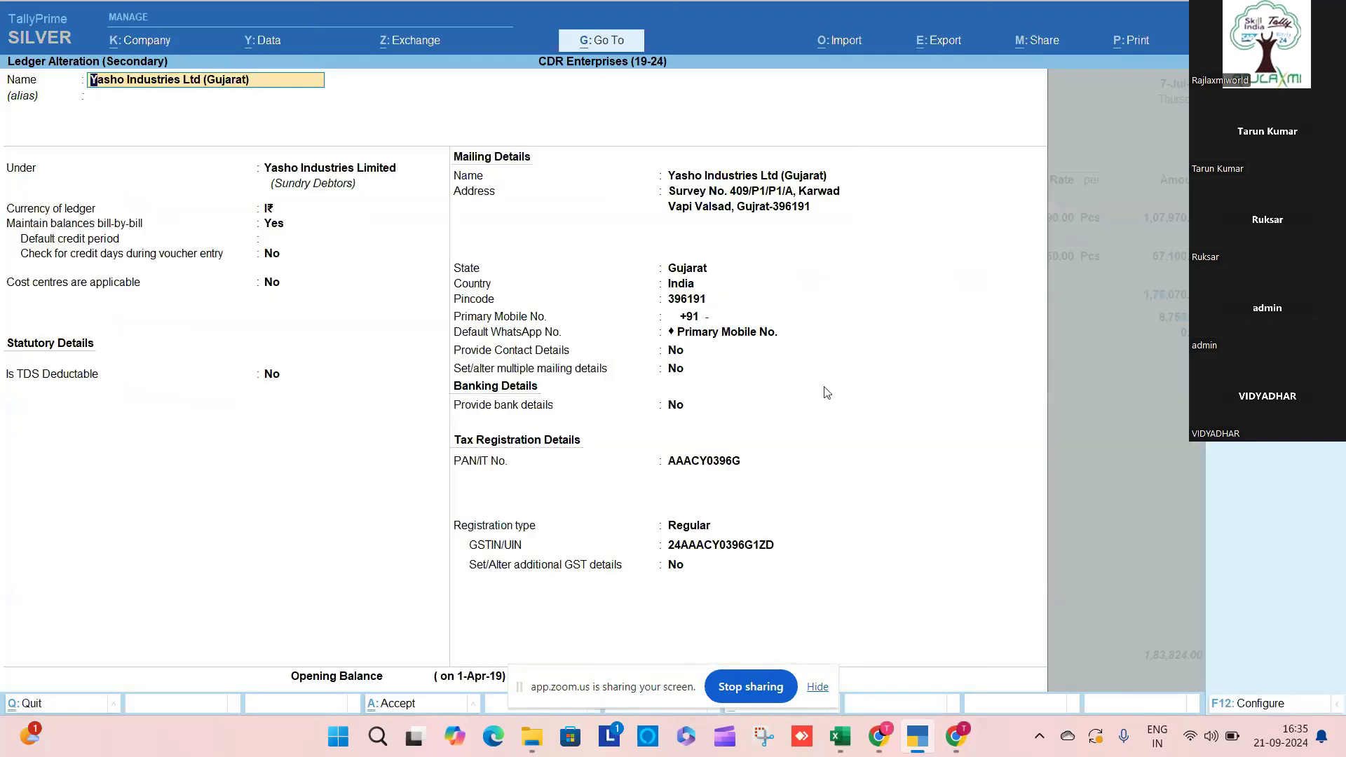
key("BackSpace")
key("Escape")
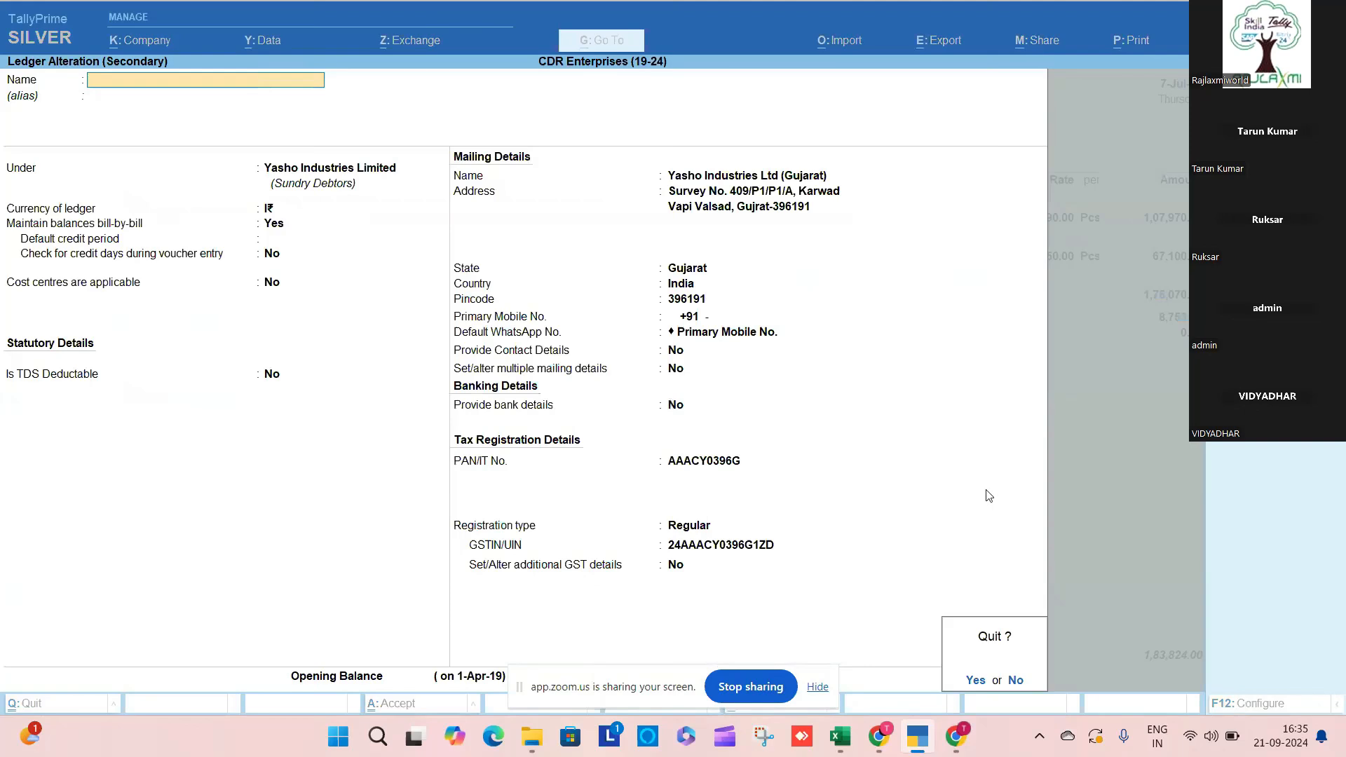
key("y")
Step: Go through the voucher's dispatch, buyer and consignee details, keeping all entries including Gujarat as the state
key("Return")
key("Return")
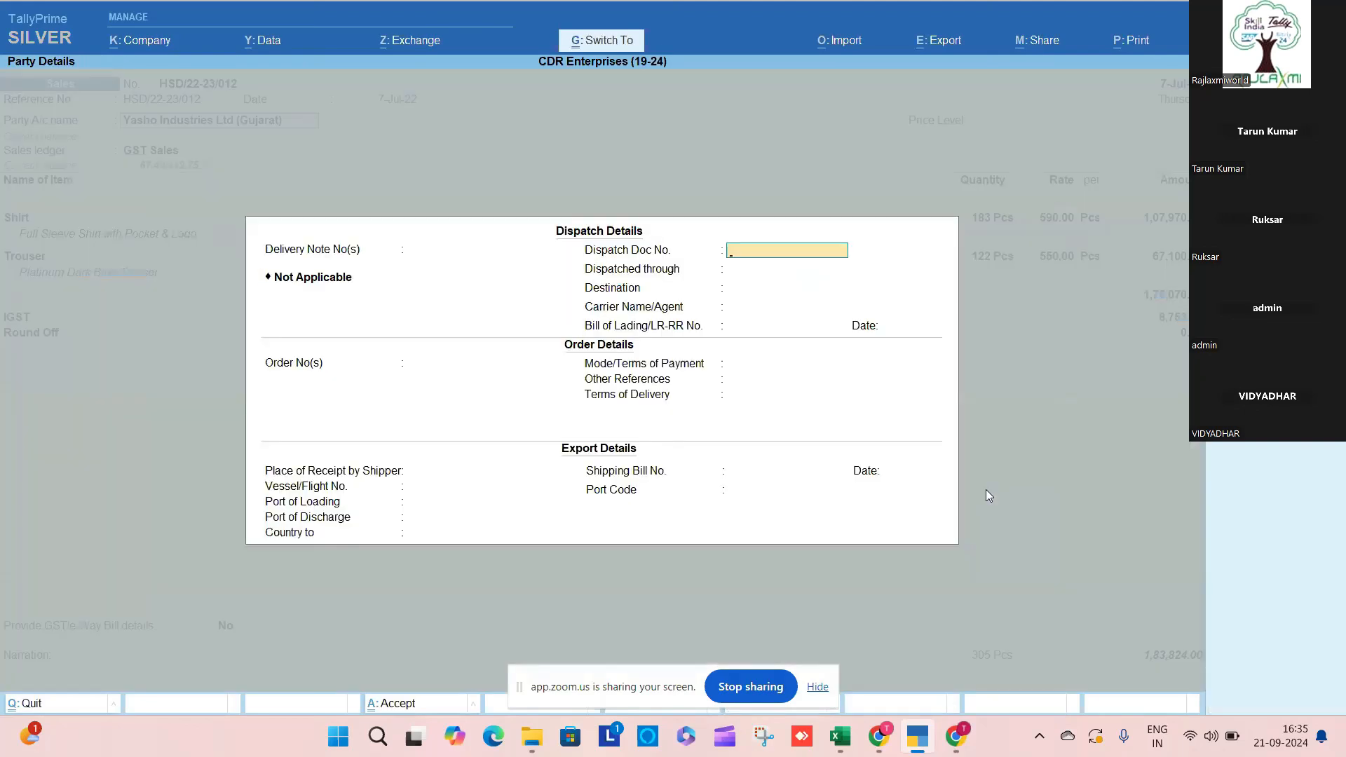
key("Escape")
key("Return")
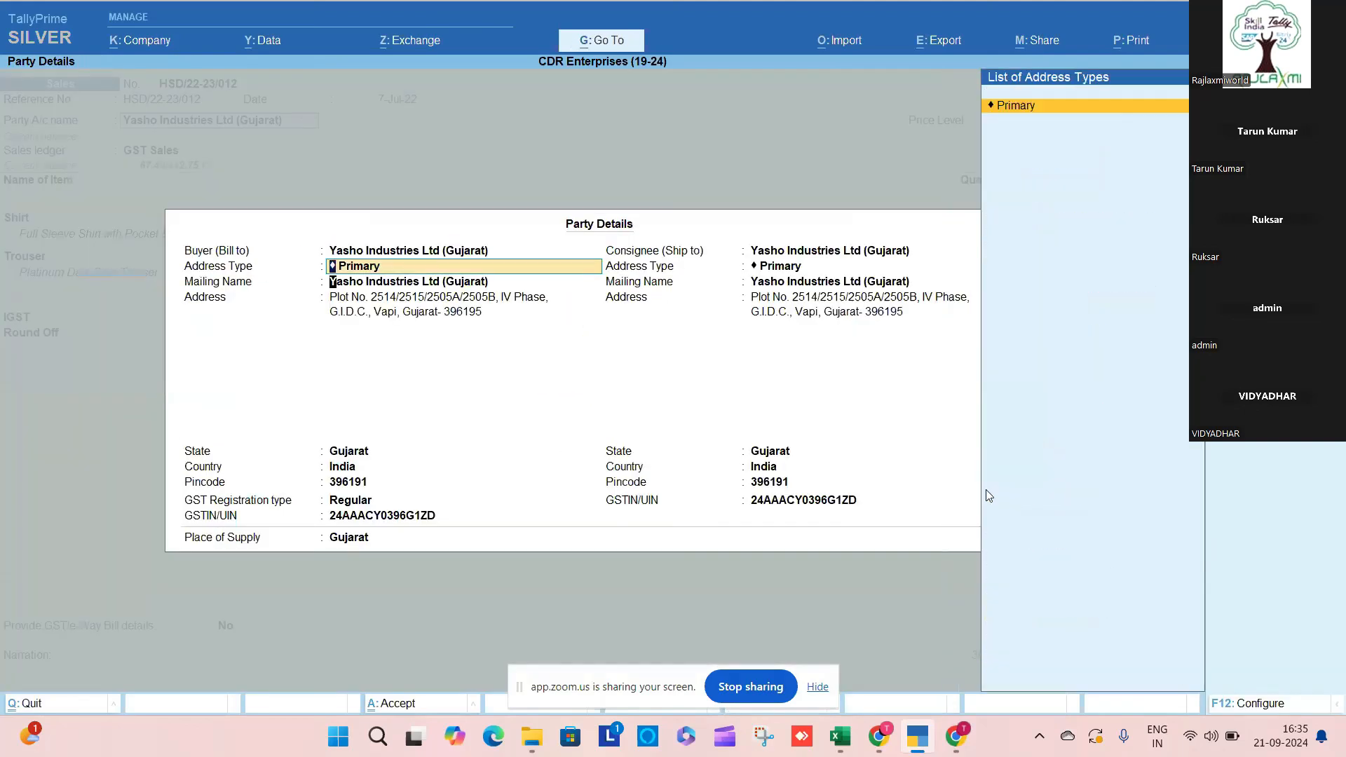
key("Return")
key("Return")
key("Return")
key("Return")
key("Return")
key("Return")
key("Return")
key("Return")
key("Return")
key("Return")
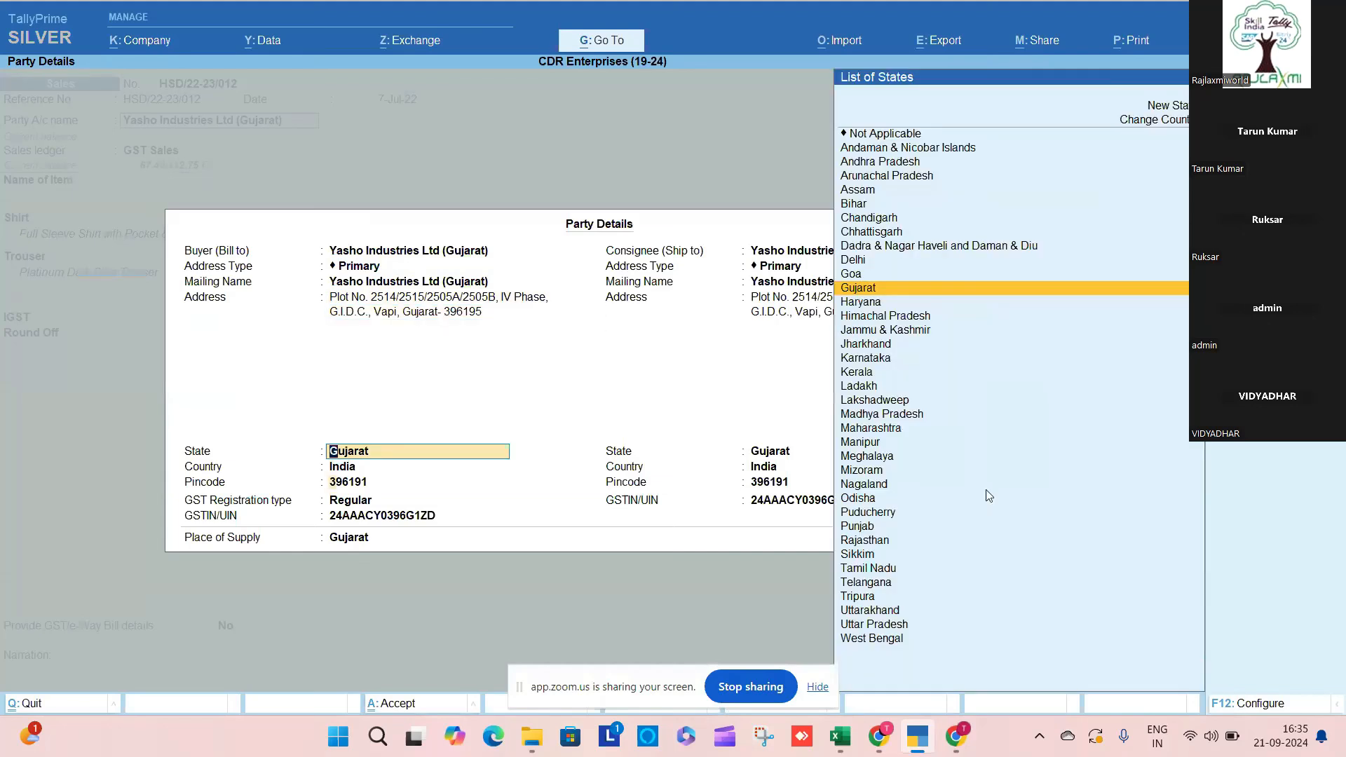
key("Return")
key("Return")
key("Return")
key("Return")
key("Return")
key("Return")
key("Return")
key("Return")
key("Return")
key("Return")
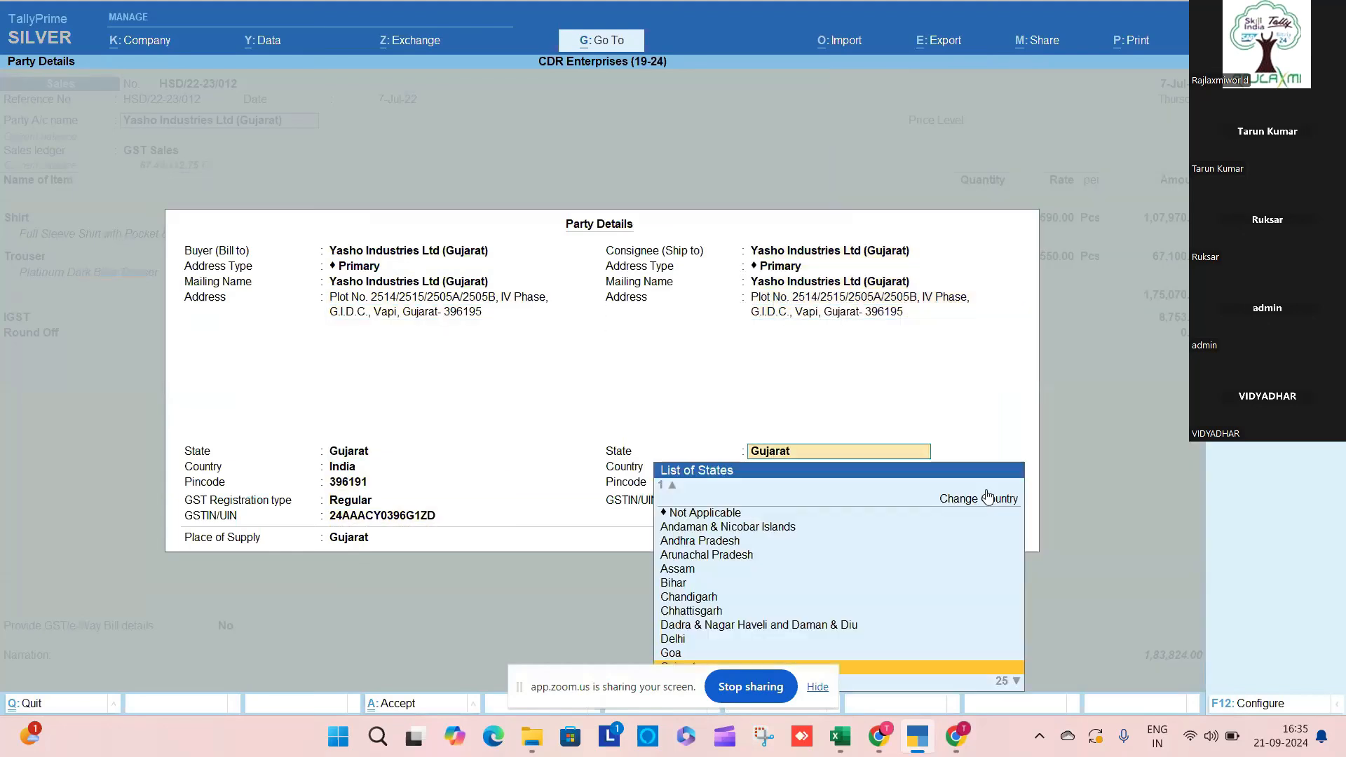
key("Return")
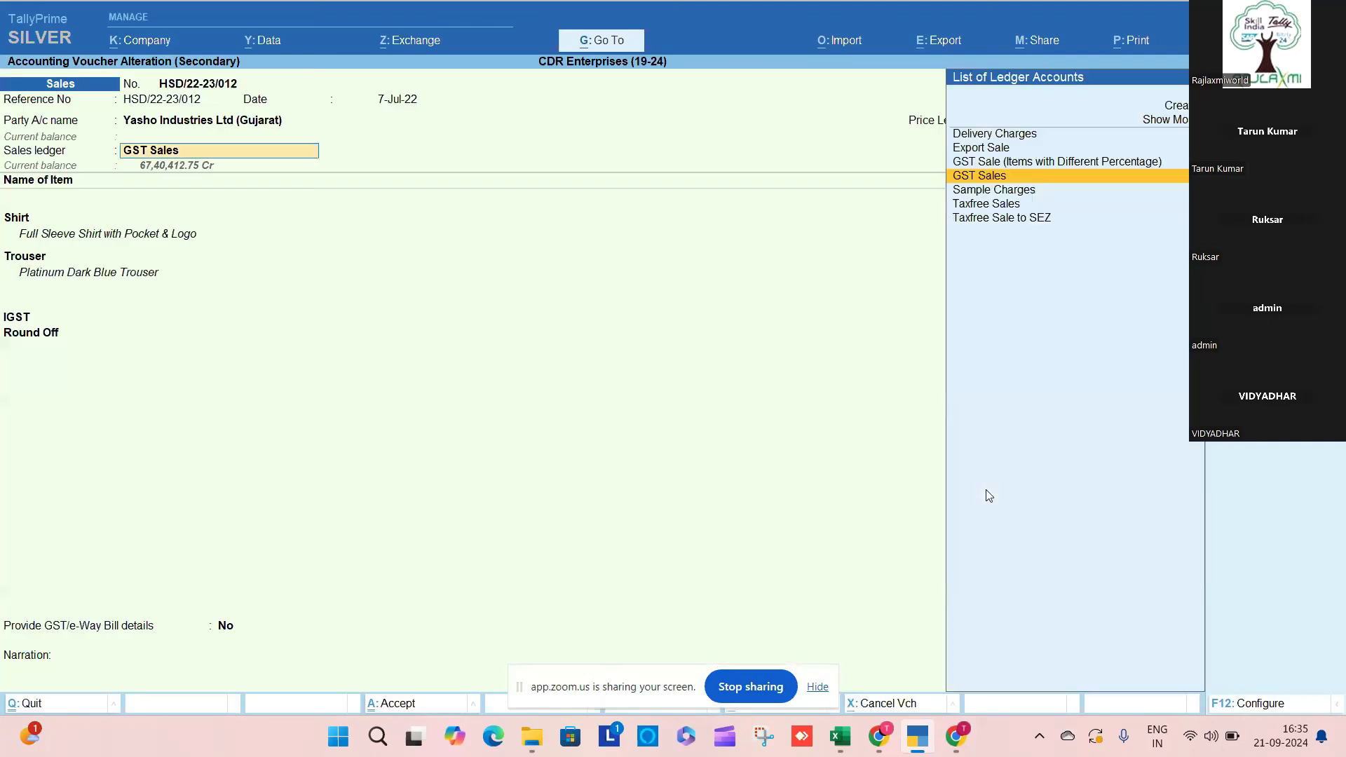
Step: Open the Shirt item's GST rate and HSN/SAC details and check the nature of transaction derived from the GST Sales ledger
key("Return")
key("Return")
key("Return")
key("Return")
key("Return")
key("Return")
key("Return")
key("Return")
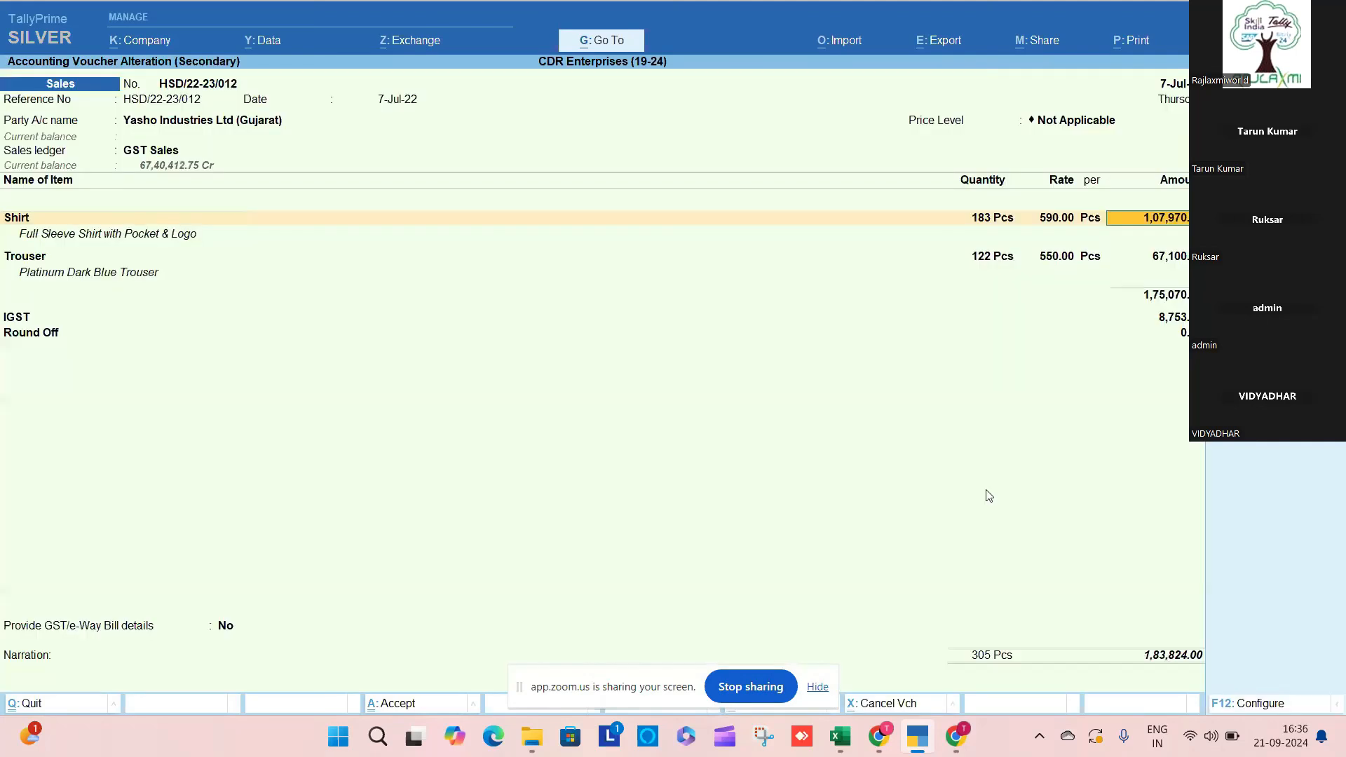
key("Return")
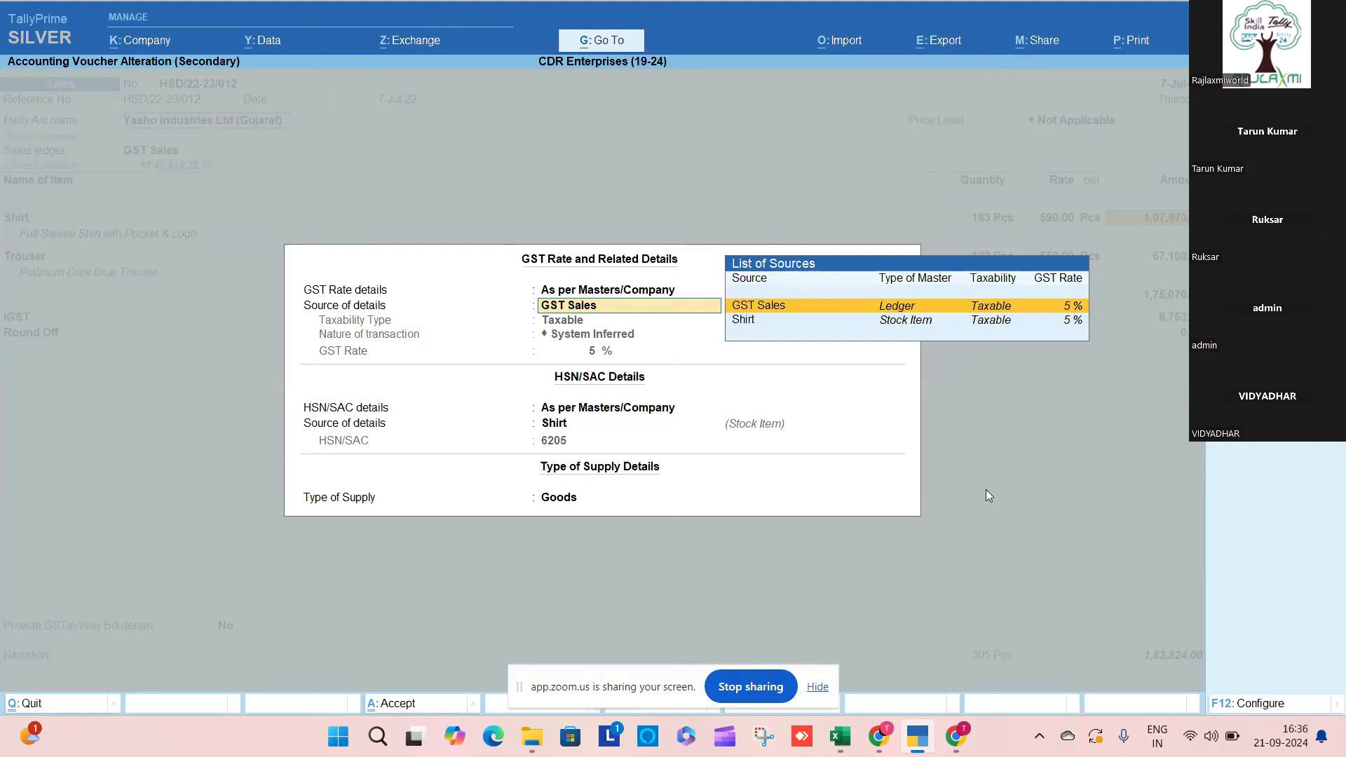
key("Return")
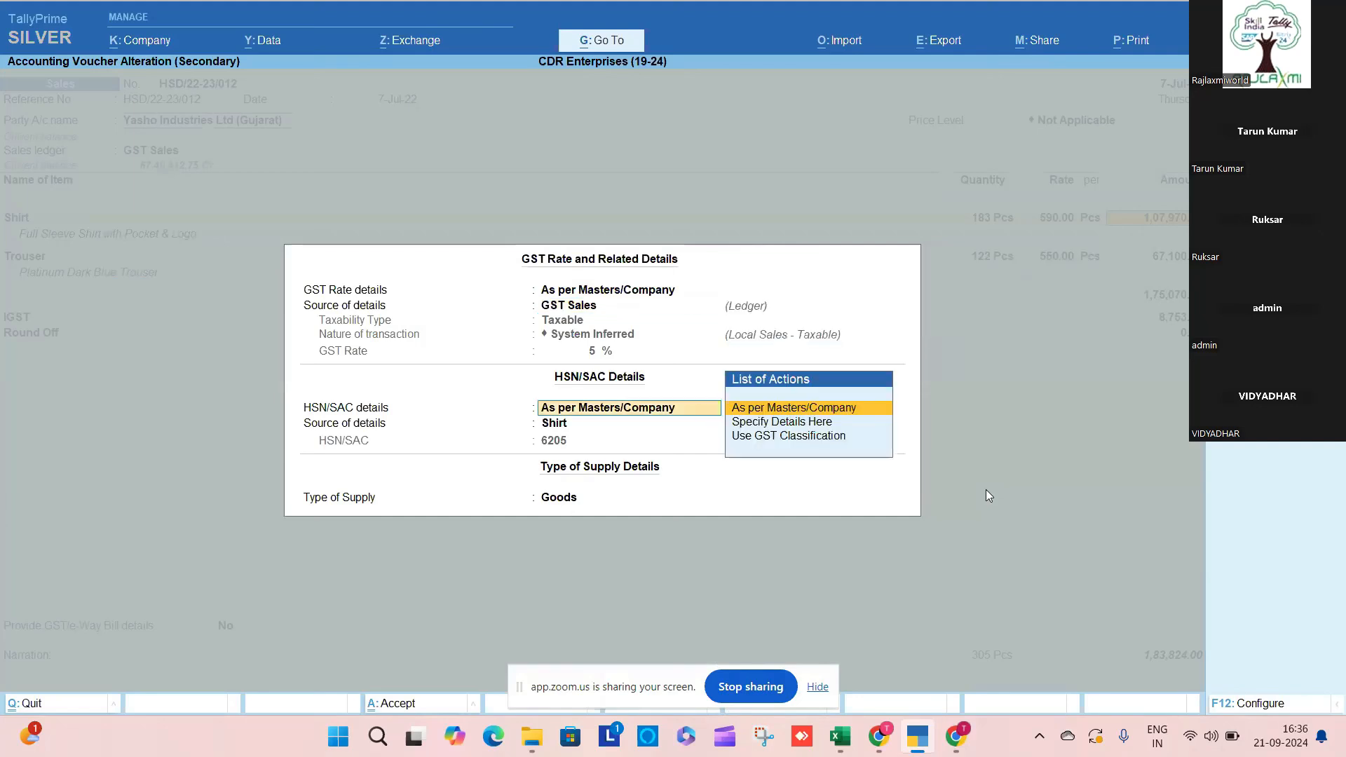
key("BackSpace")
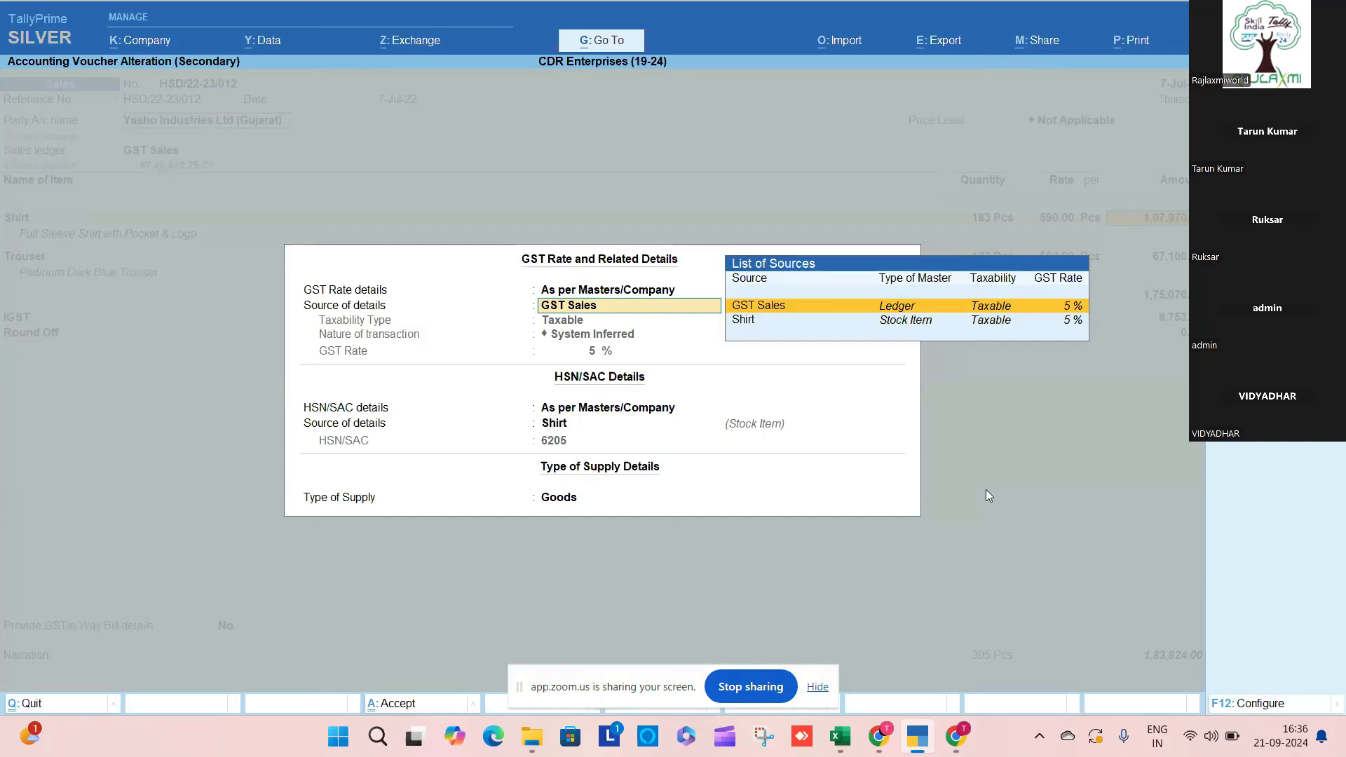
Step: Try the Shirt stock item as the GST rate source, and switch back to the GST Sales ledger for comparison
key("Down")
key("Return")
key("BackSpace")
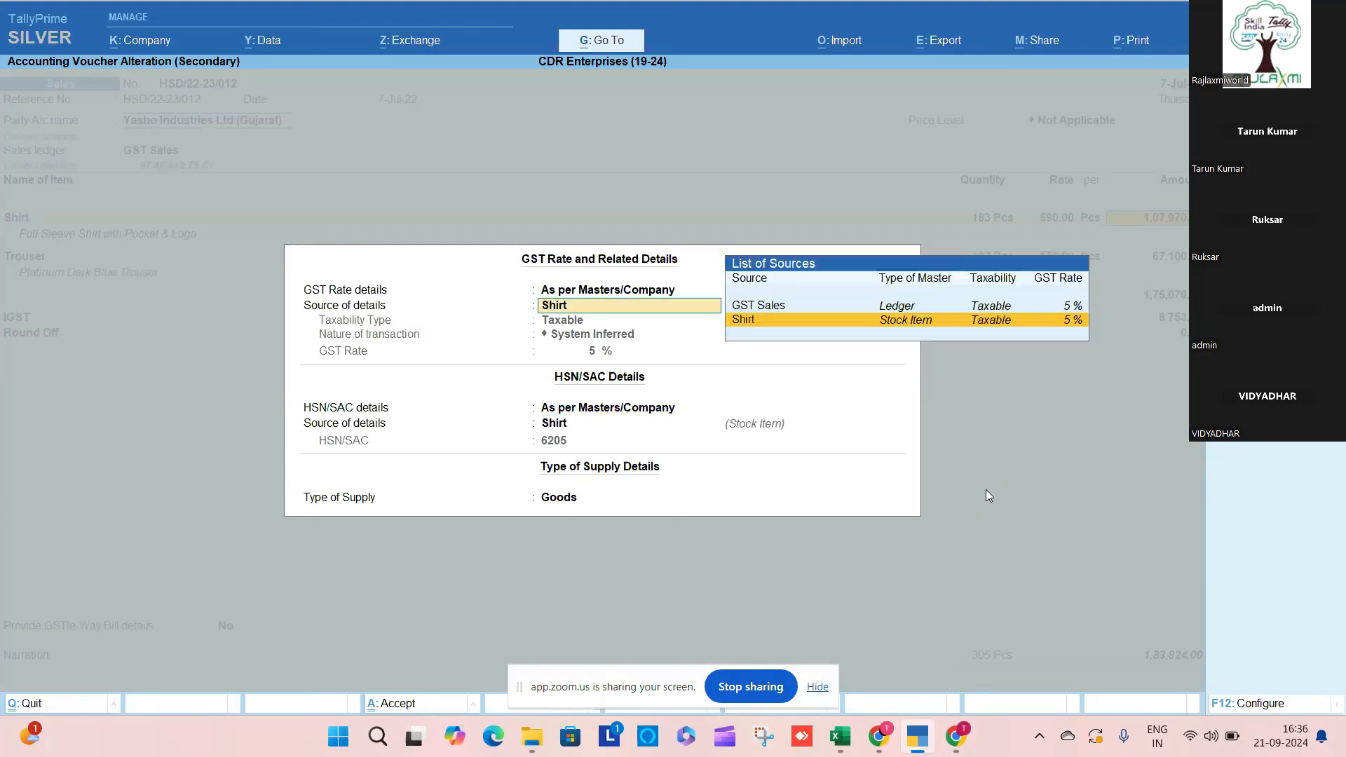
key("Up")
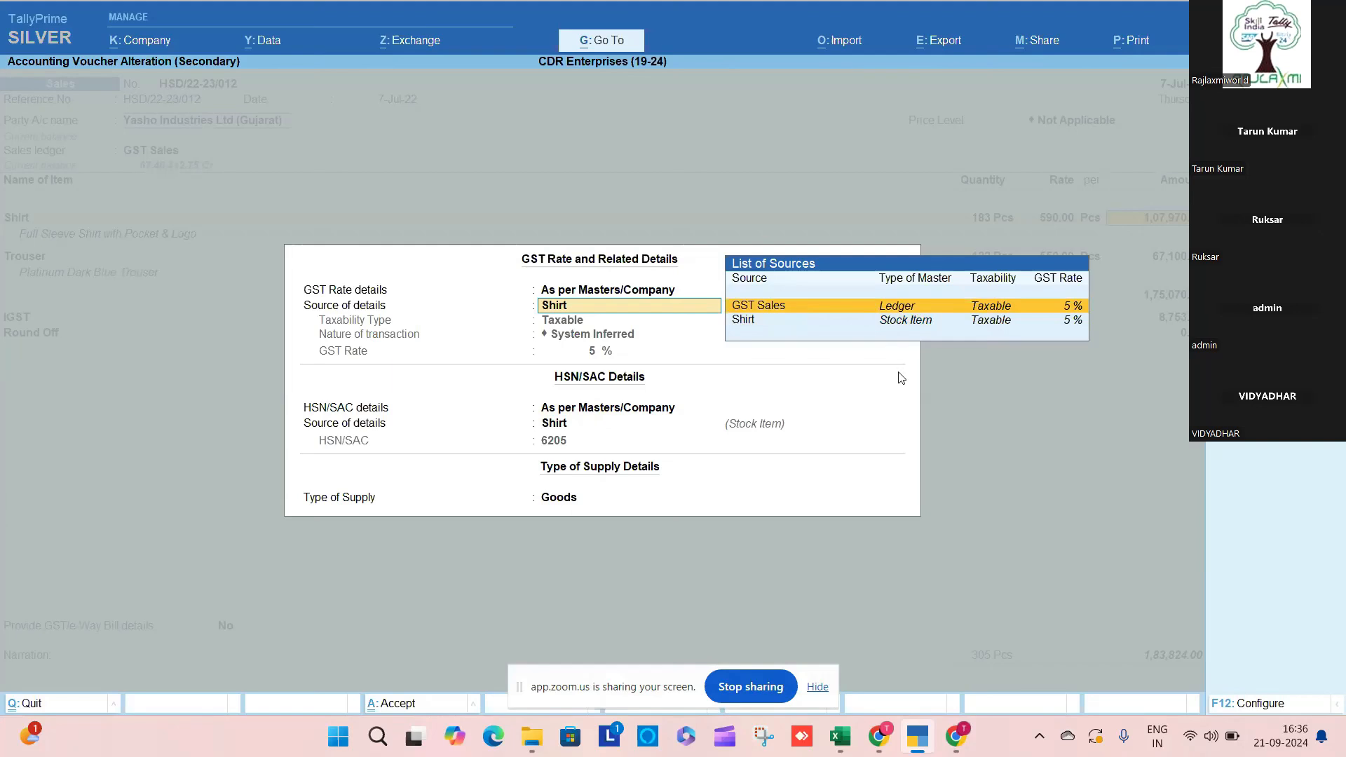
key("Return")
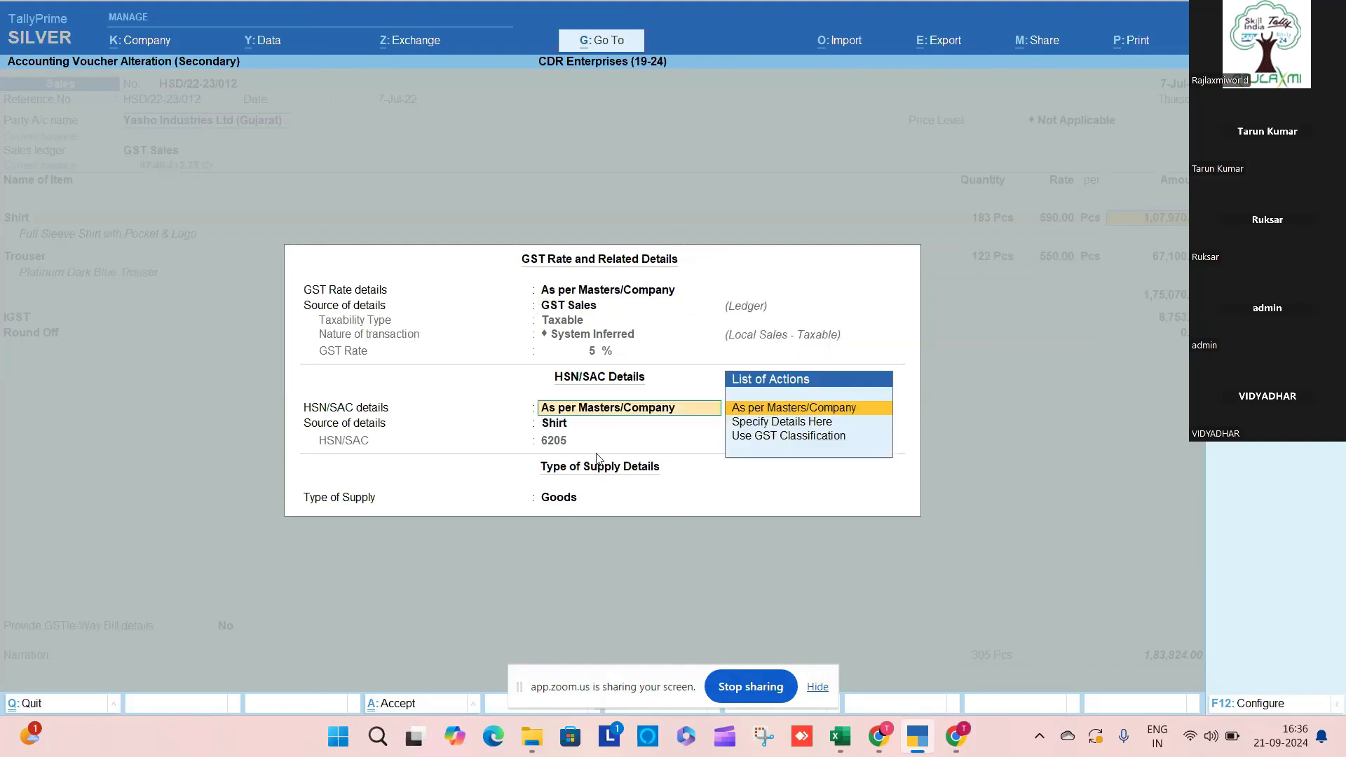
Step: Set the Shirt stock item as the source of the Shirt line's GST rate details and leave the details form
key("shift+Tab")
key("Down")
key("Return")
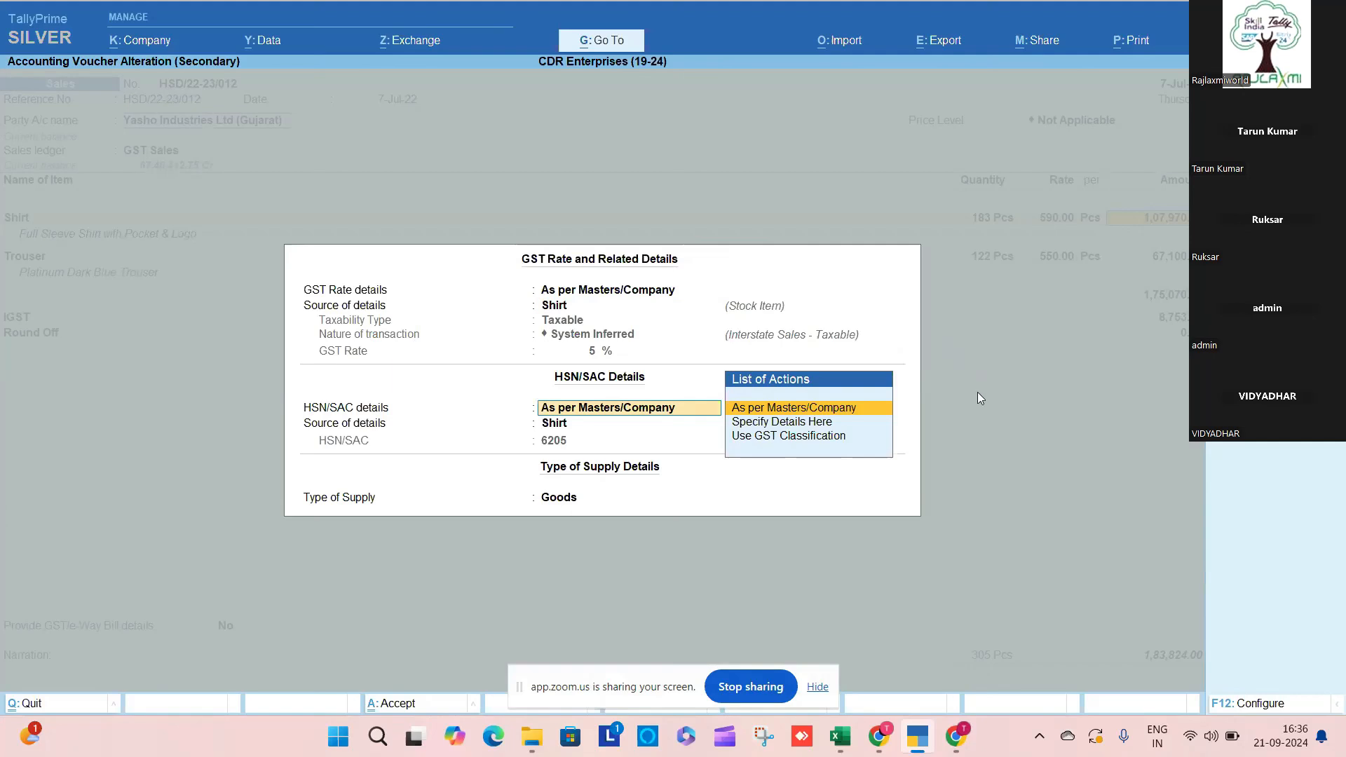
key("BackSpace")
key("Escape")
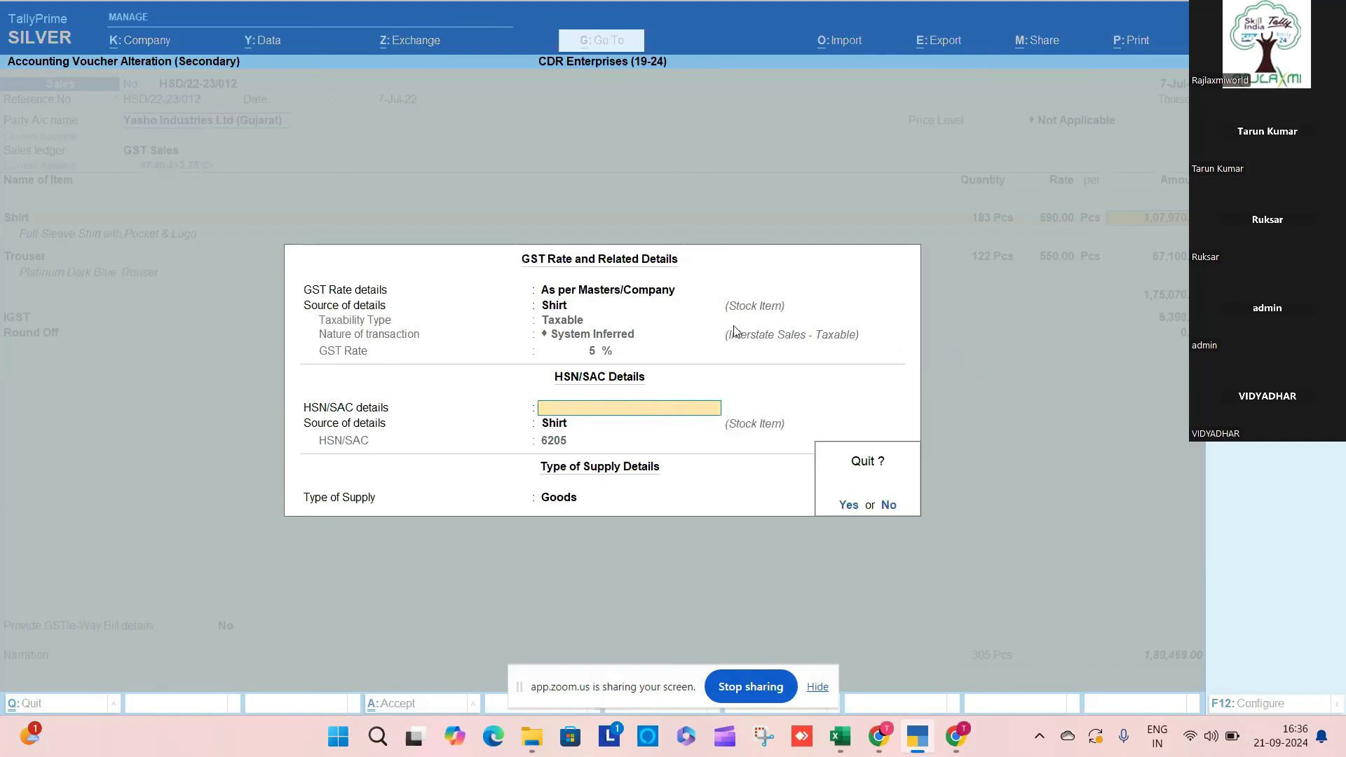
key("y")
Step: Open the GST Sales ledger from the voucher and display its GST Rate & Related Details history
left_click(165, 151)
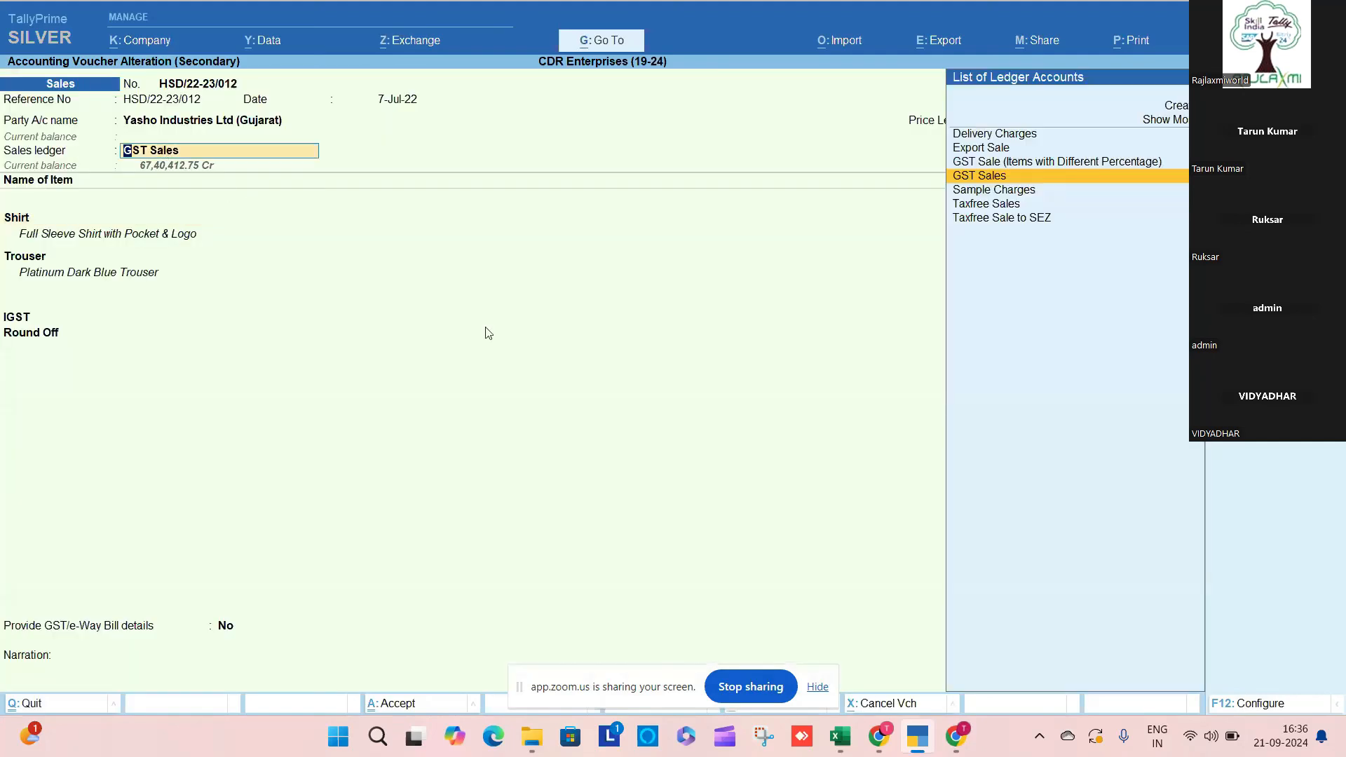
key("ctrl+Return")
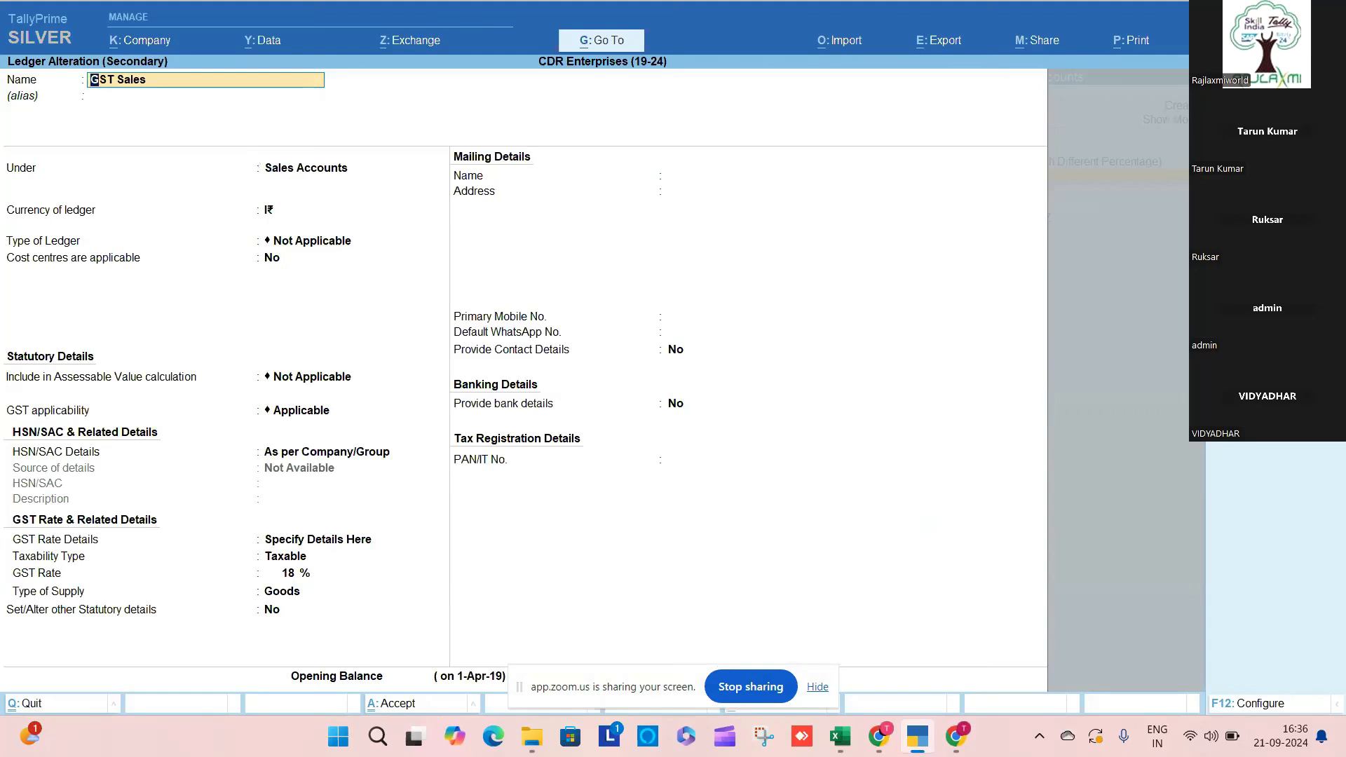
key("ctrl+i")
key("Up")
key("Return")
key("Down")
key("Down")
key("Down")
key("Down")
key("Down")
key("Down")
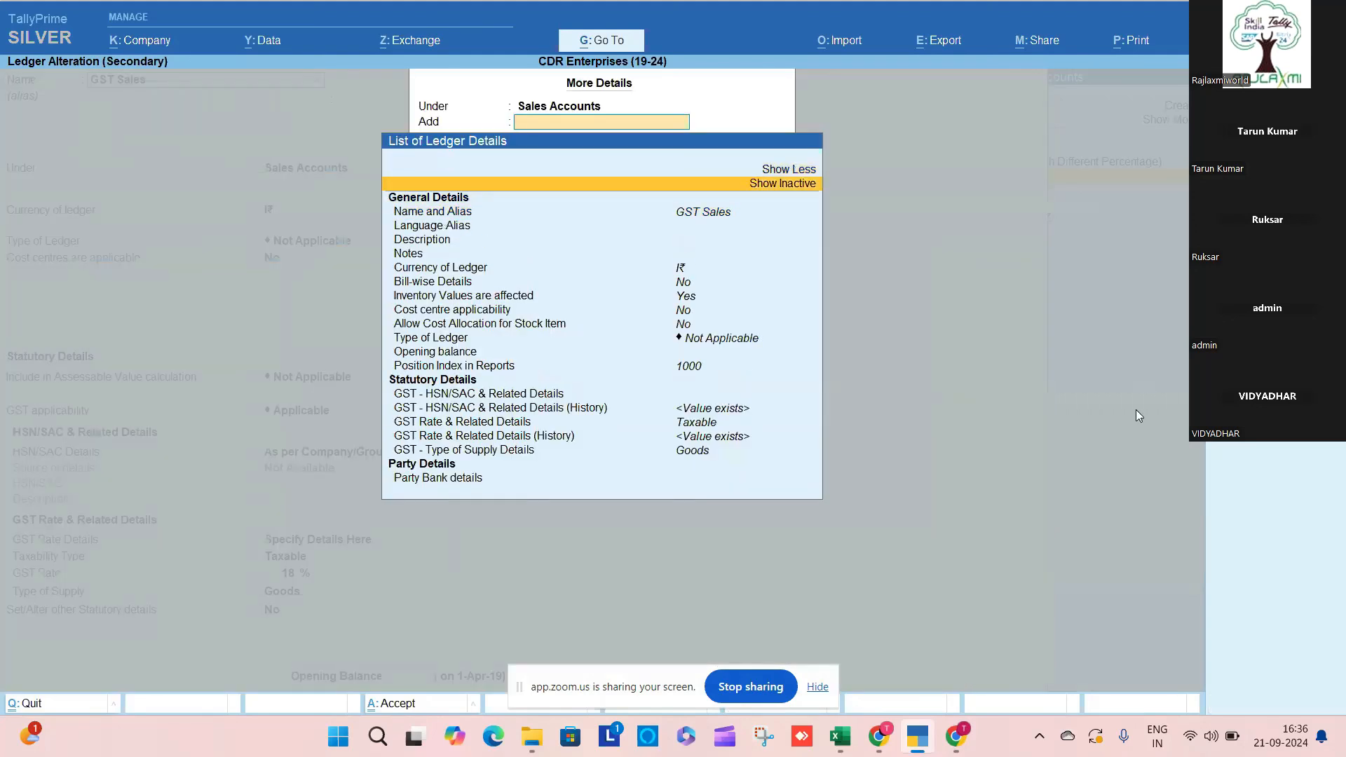
key("Down")
key("Down")
key("Down")
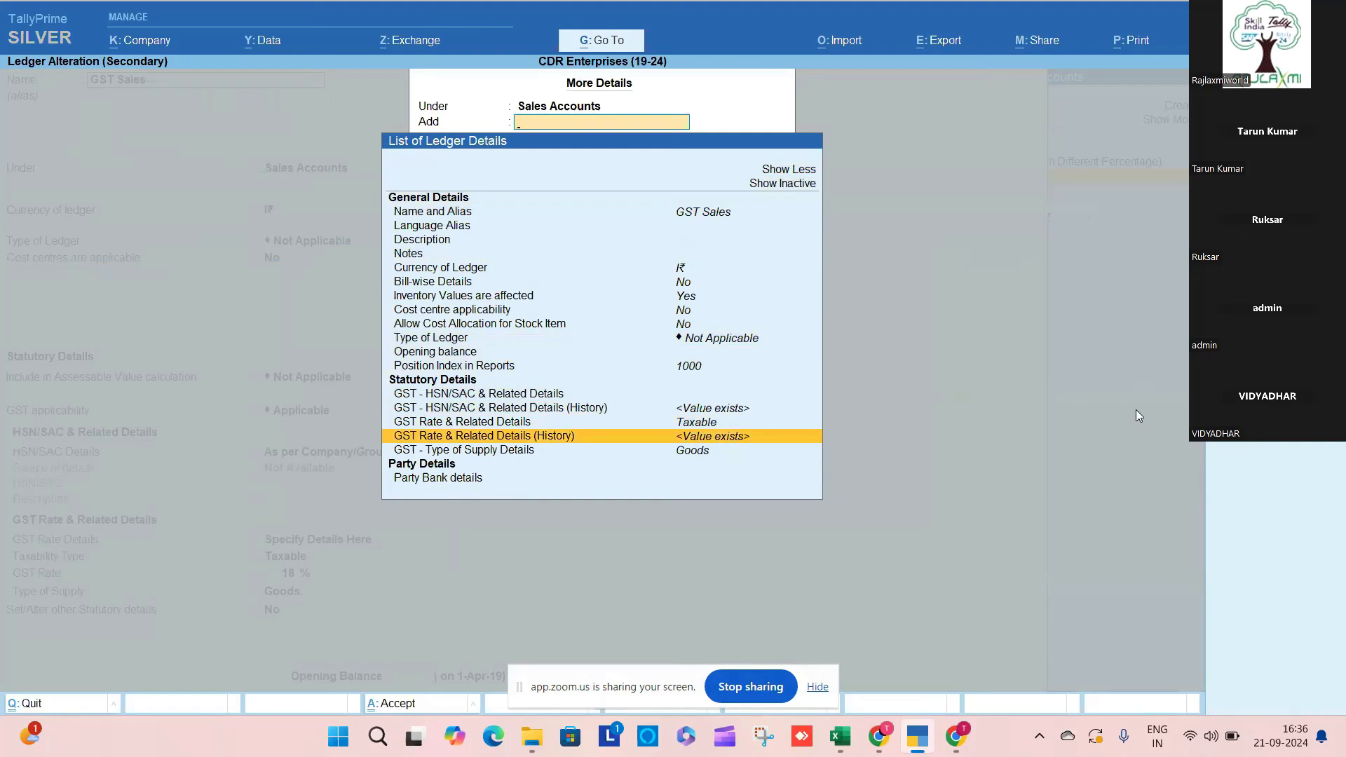
key("Return")
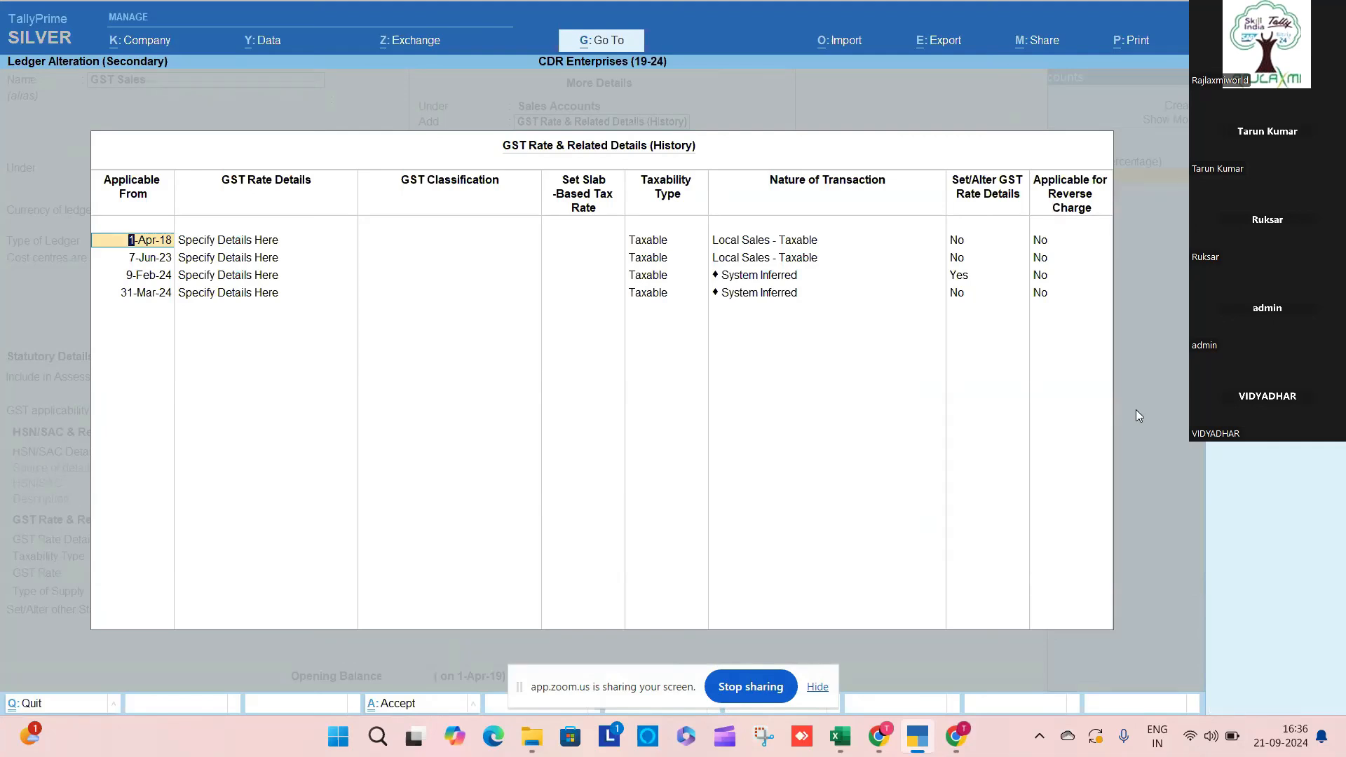
Step: Examine the nature of transaction in the ledger's 1-Apr-18 GST rate entry and quit the ledger without changes
key("Down")
key("Up")
key("Return")
key("Return")
key("Return")
key("Return")
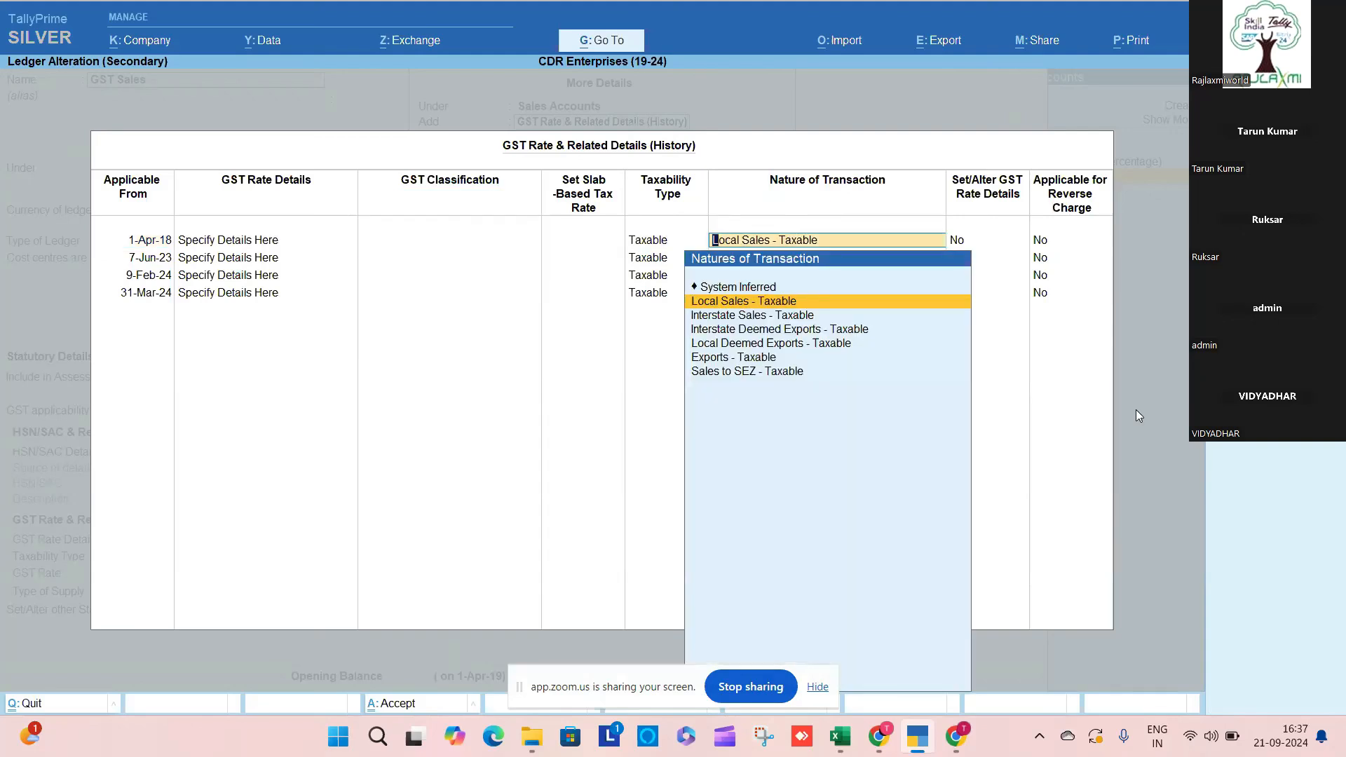
key("BackSpace")
key("Escape")
key("y")
key("Escape")
key("Escape")
key("Escape")
key("Escape")
key("y")
Step: Confirm the Shirt stock item as the source of the Shirt line's GST rate and HSN/SAC details
key("Return")
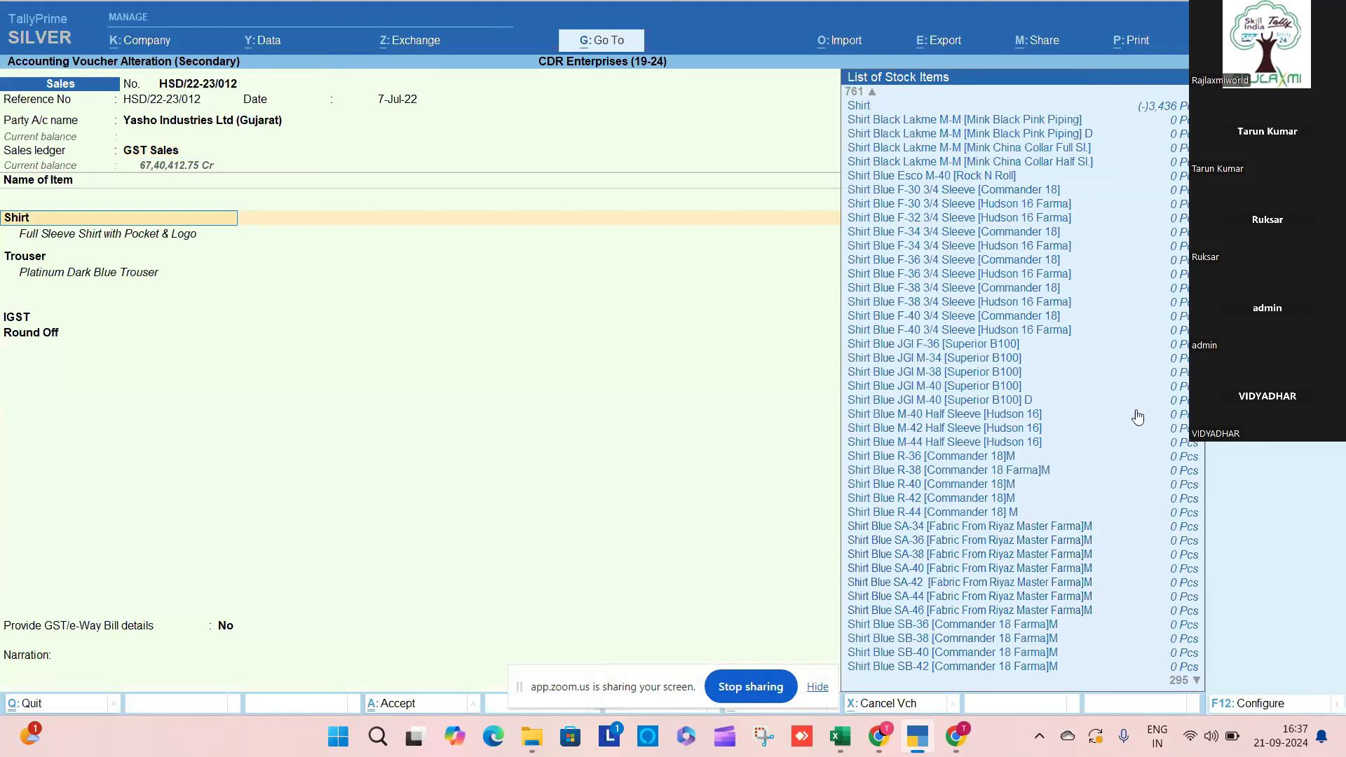
key("Return")
key("Return")
key("Return")
key("Return")
key("Return")
key("Return")
key("Return")
key("Return")
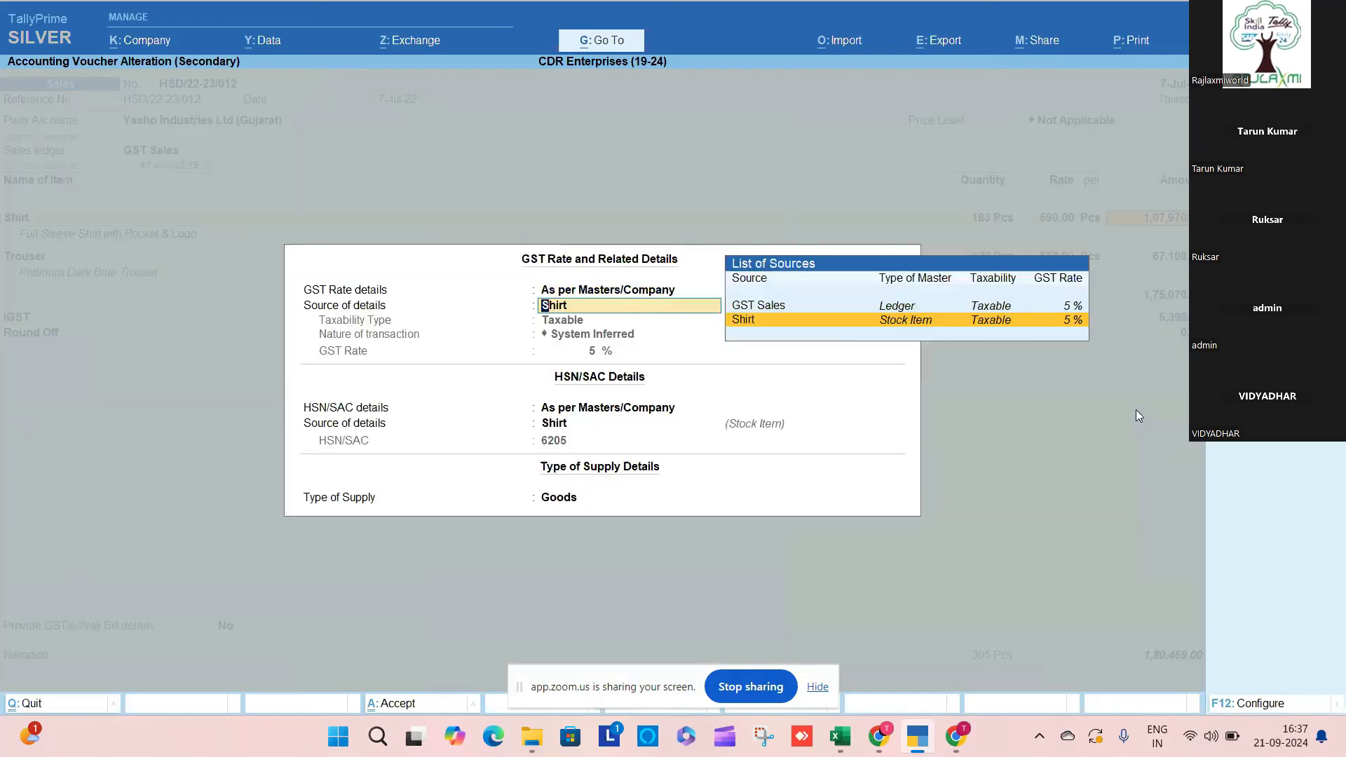
key("Return")
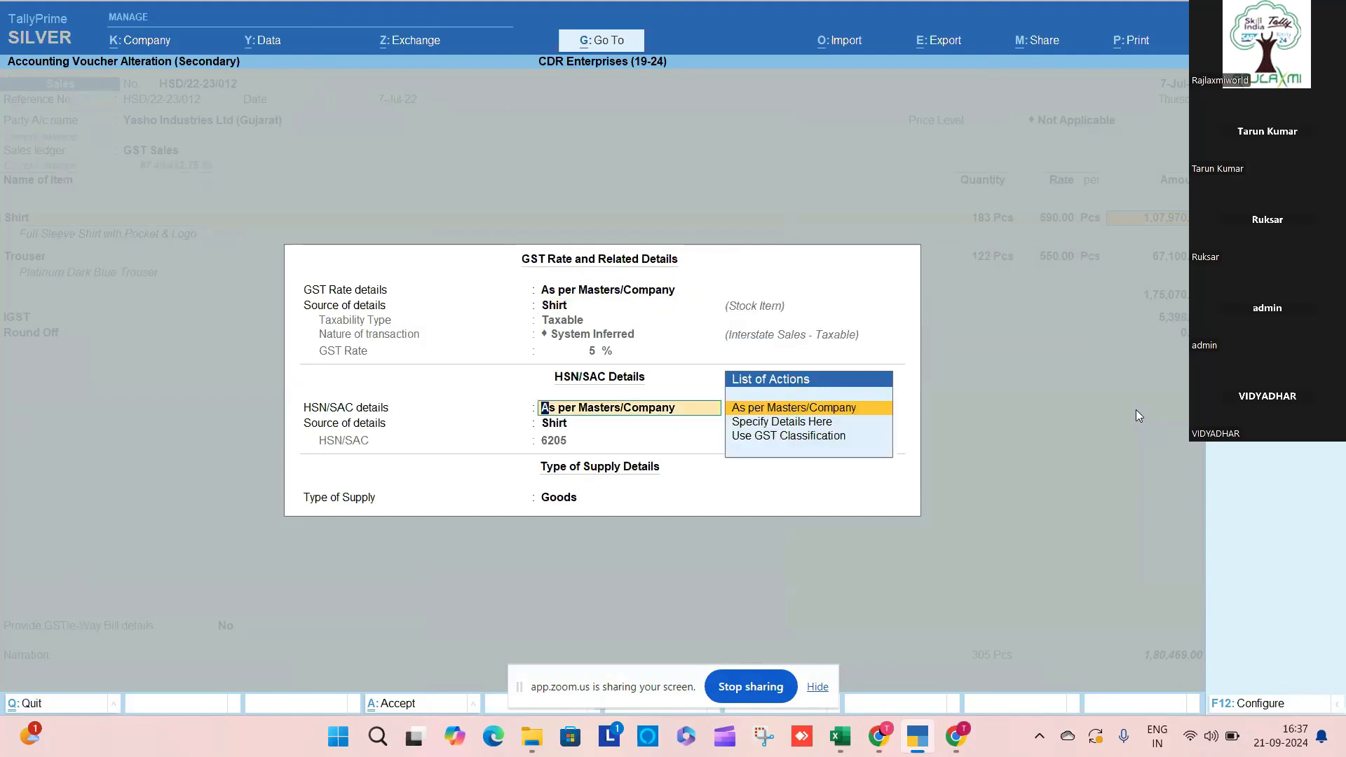
key("Return")
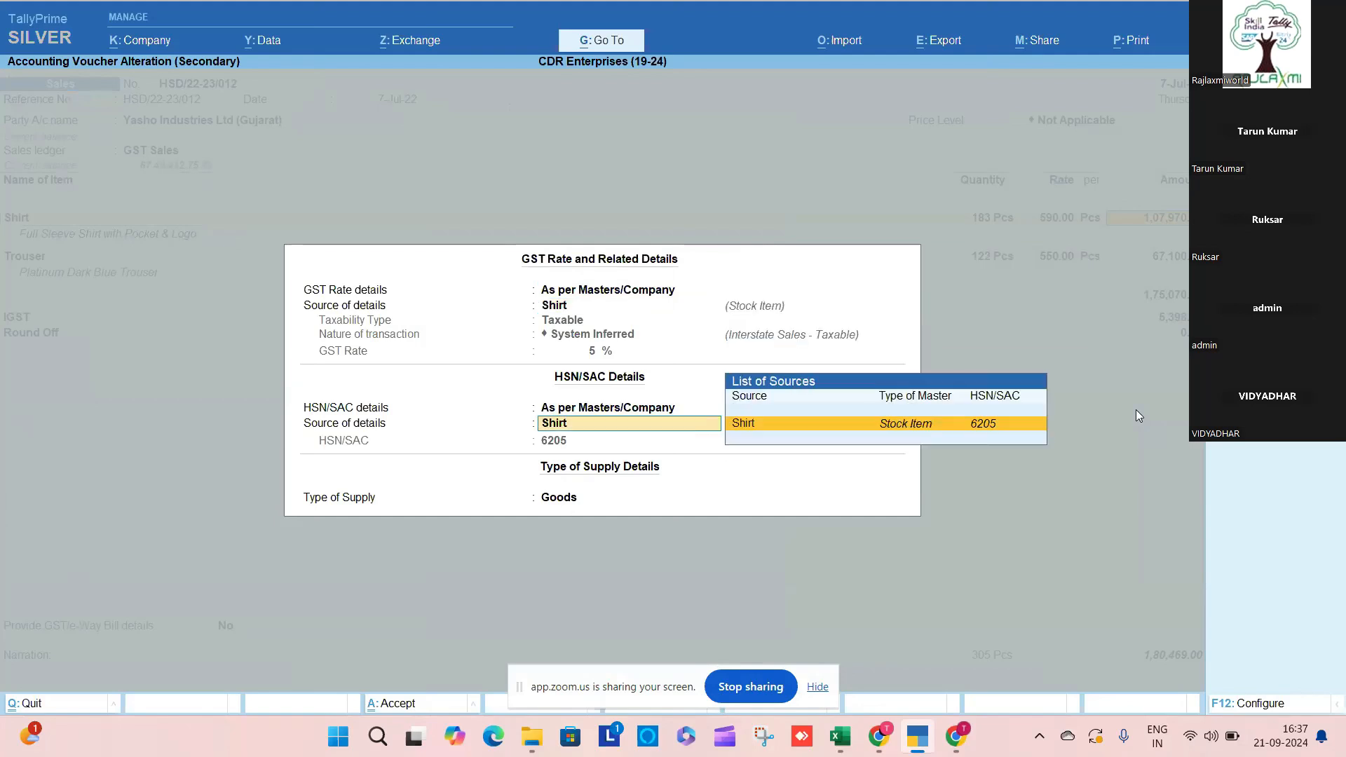
key("Return")
key("Return")
key("Return")
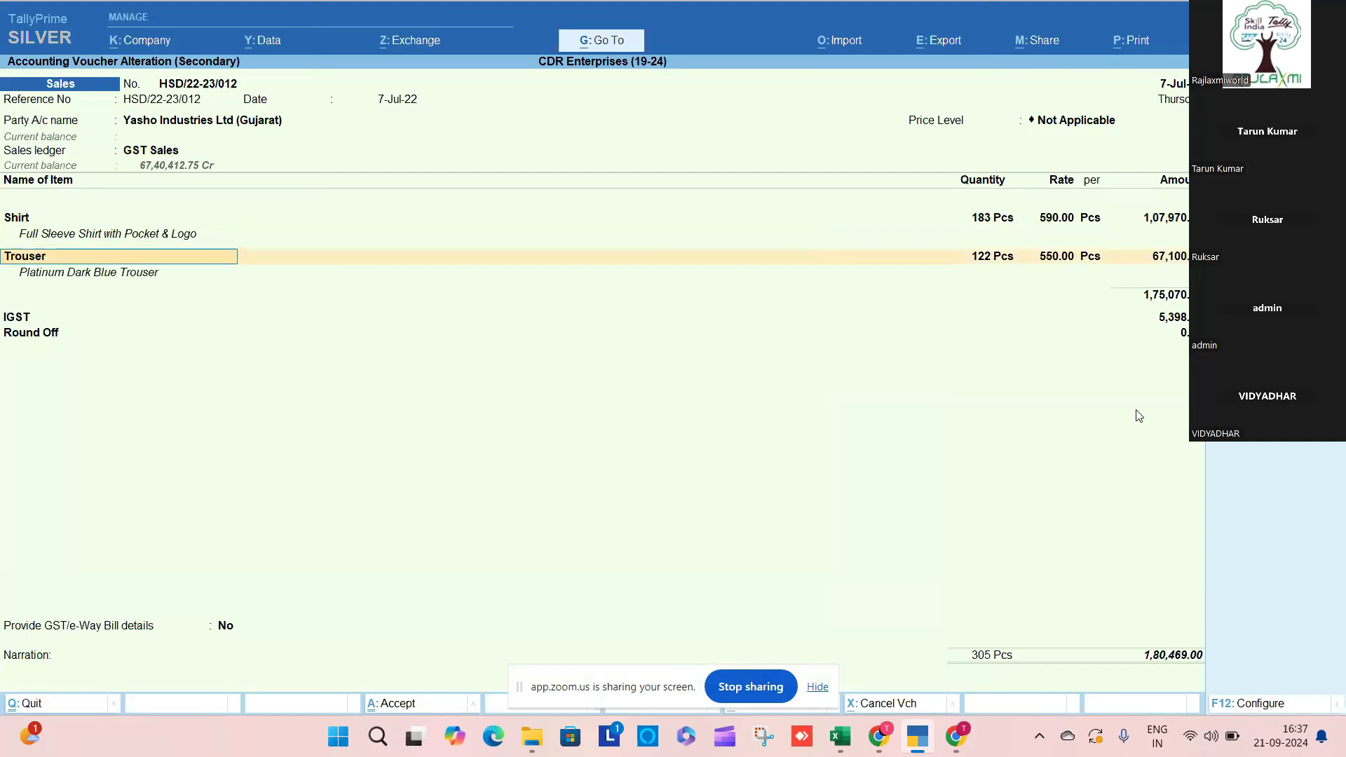
Step: Set the Trouser line's GST rate source to the Trouser stock item and keep that item as its HSN/SAC source
key("Return")
key("Return")
key("Return")
key("Return")
key("Return")
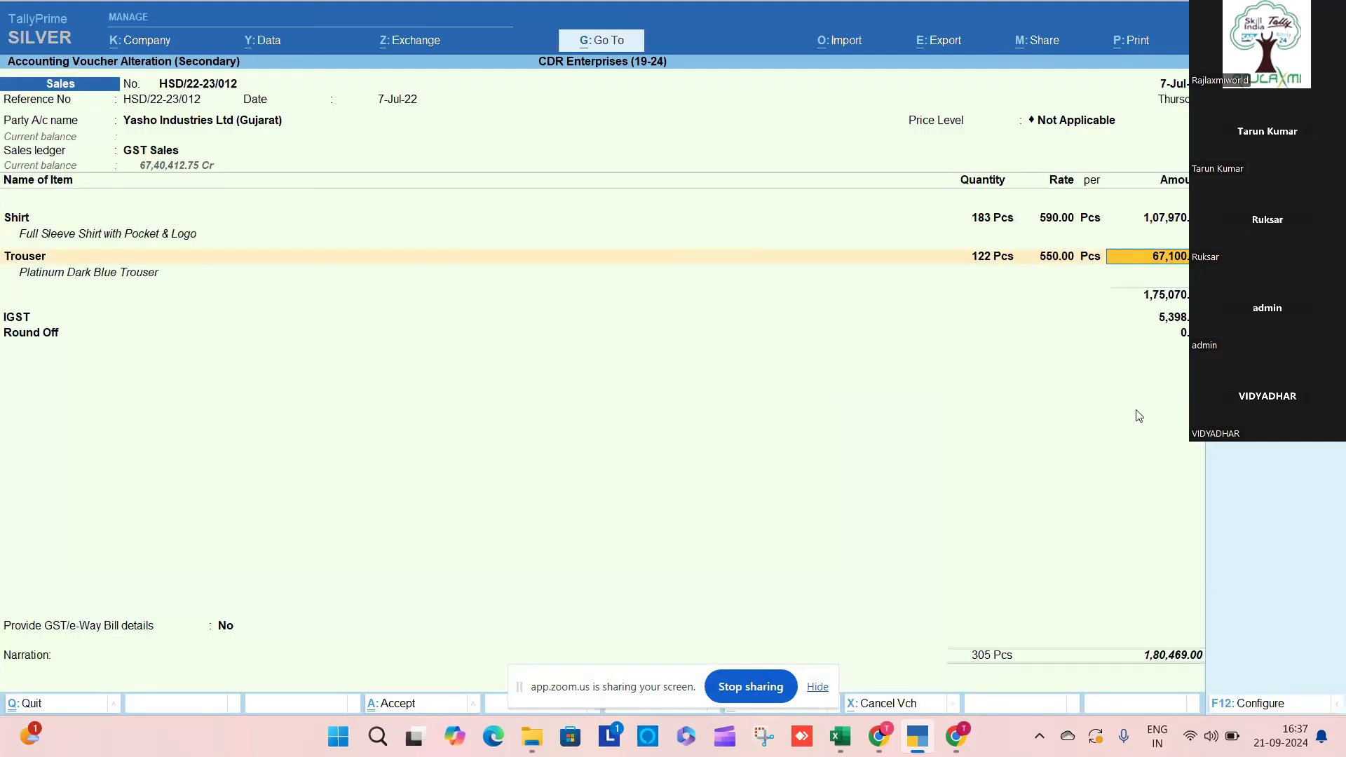
key("Return")
key("Return")
key("Down")
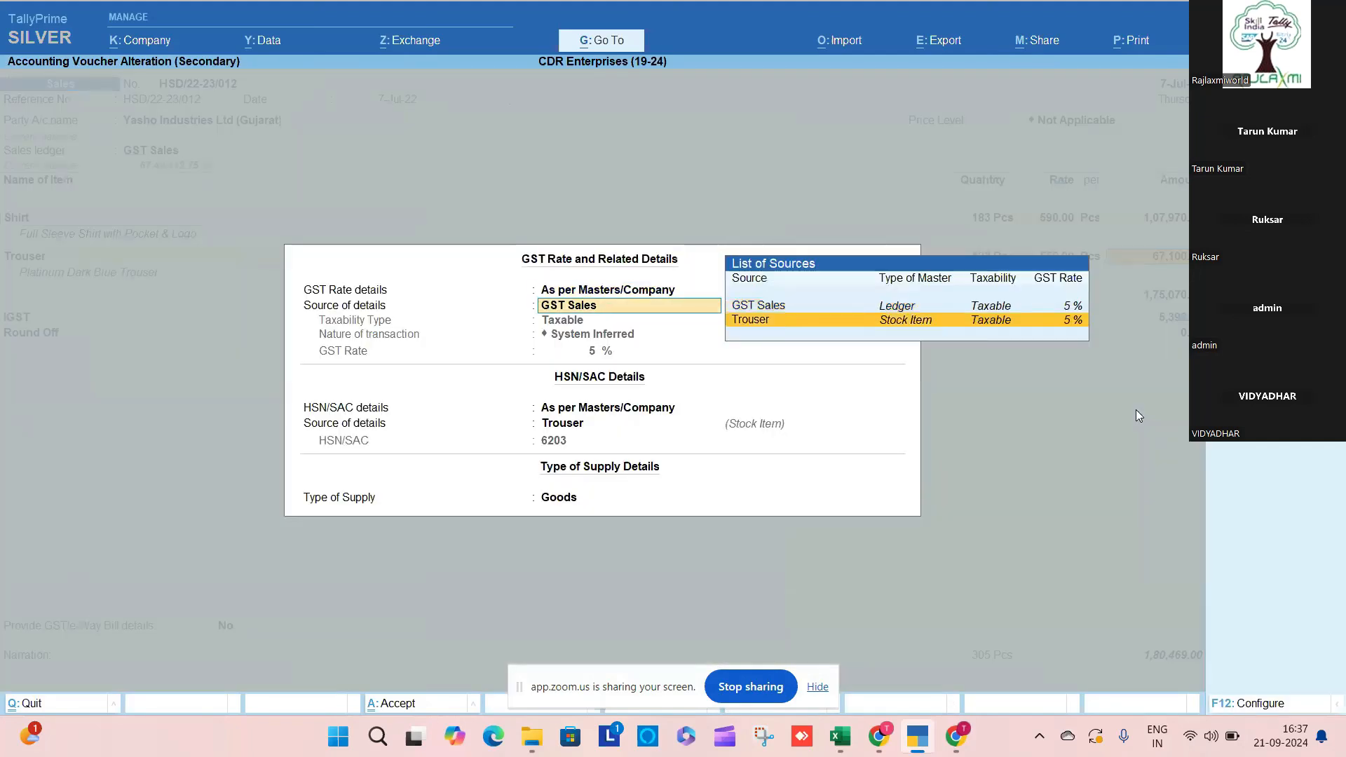
key("Return")
key("Return")
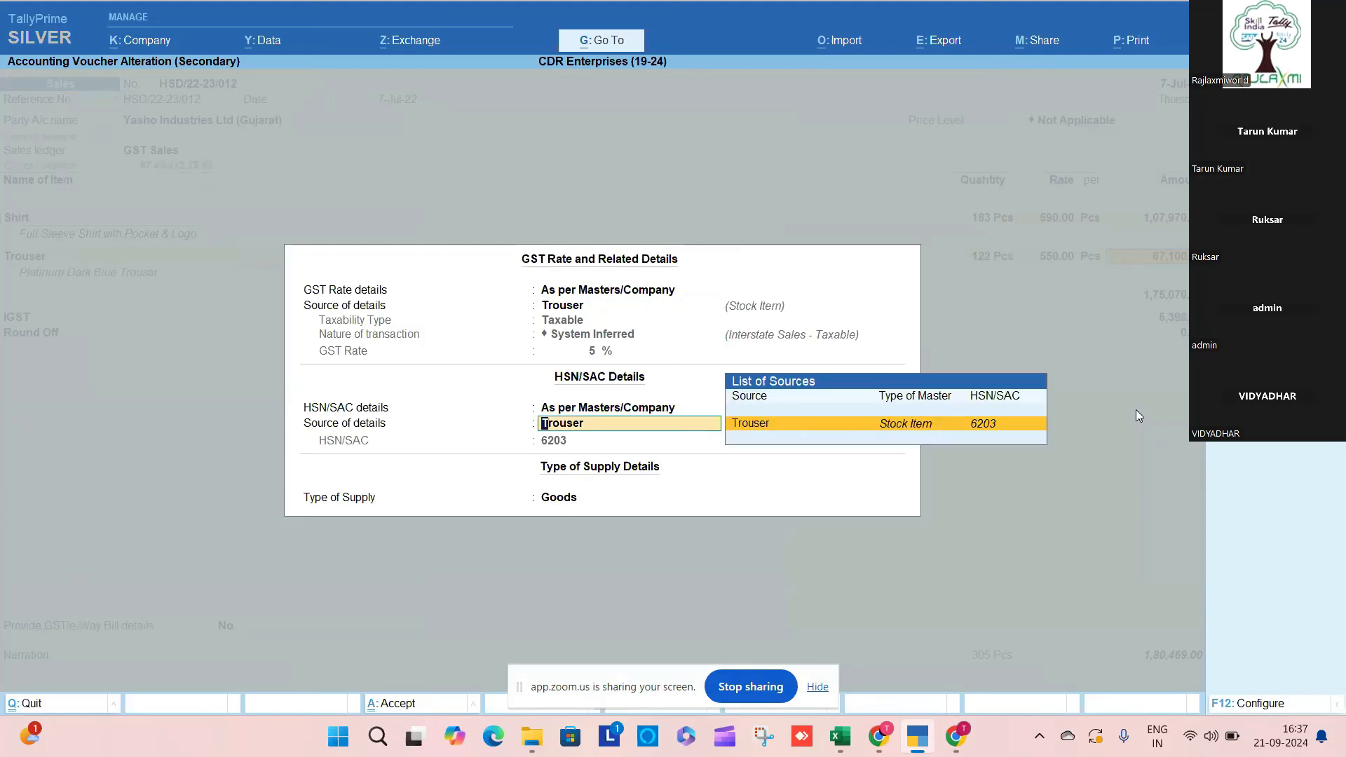
key("Return")
key("Return")
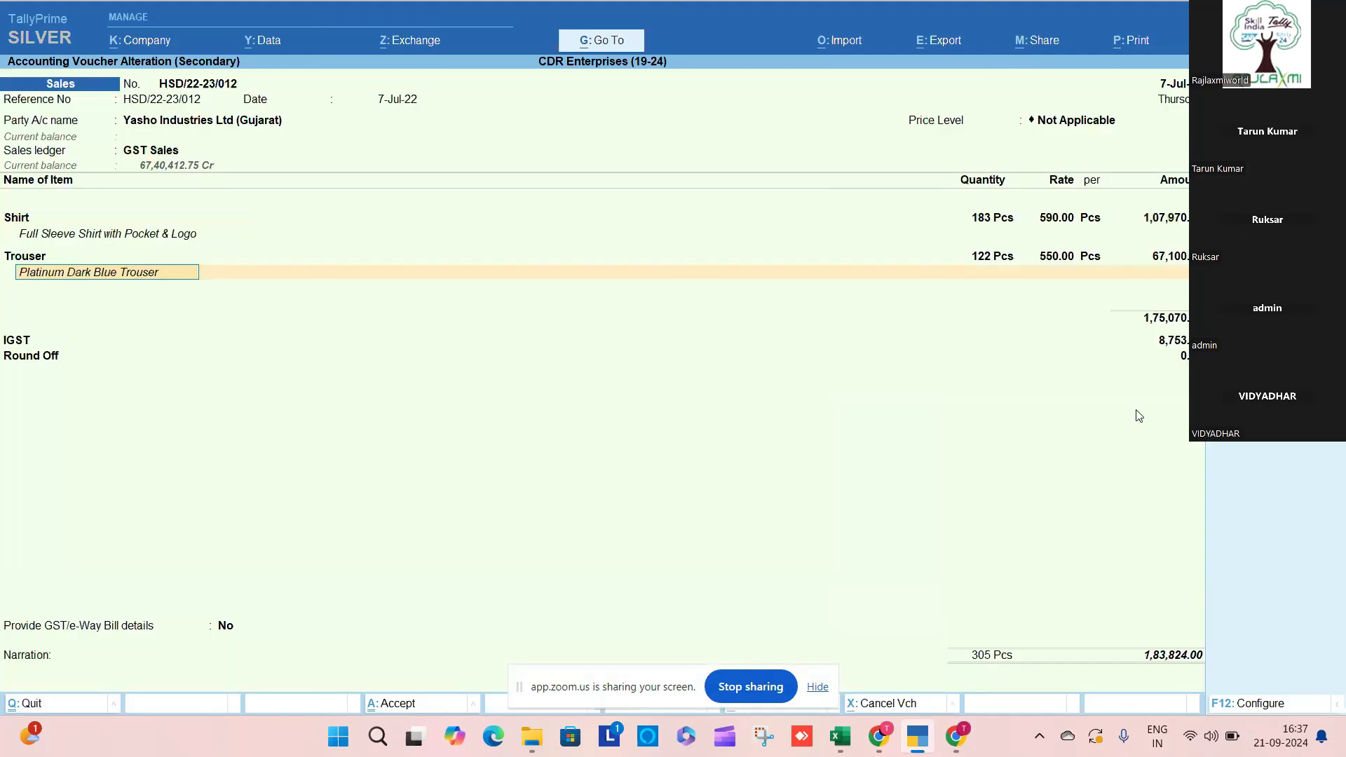
Step: Save sales voucher HSD/22-23/012 with GST/e-Way Bill details set to No, declining to send it for e-Way Bill generation
key("Return")
key("Return")
key("Return")
key("Return")
key("Return")
key("Return")
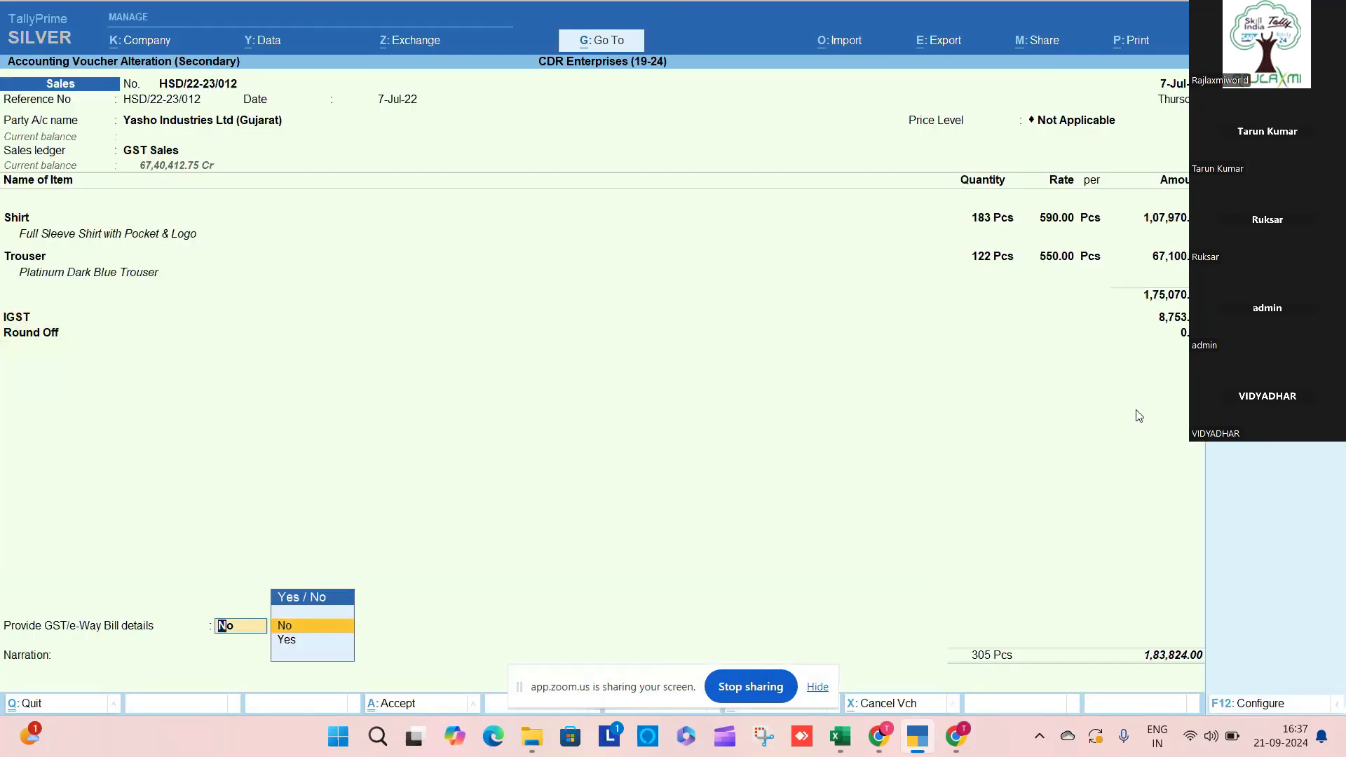
key("Return")
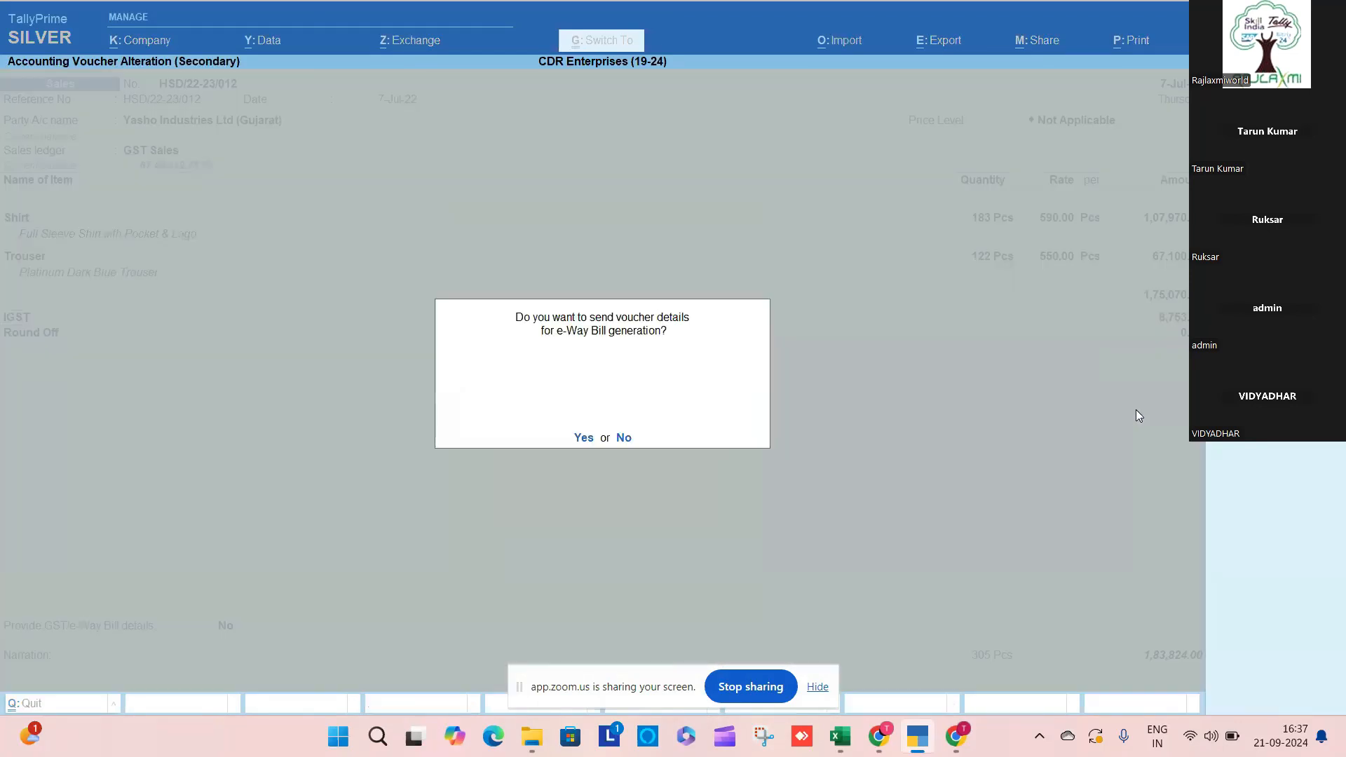
key("n")
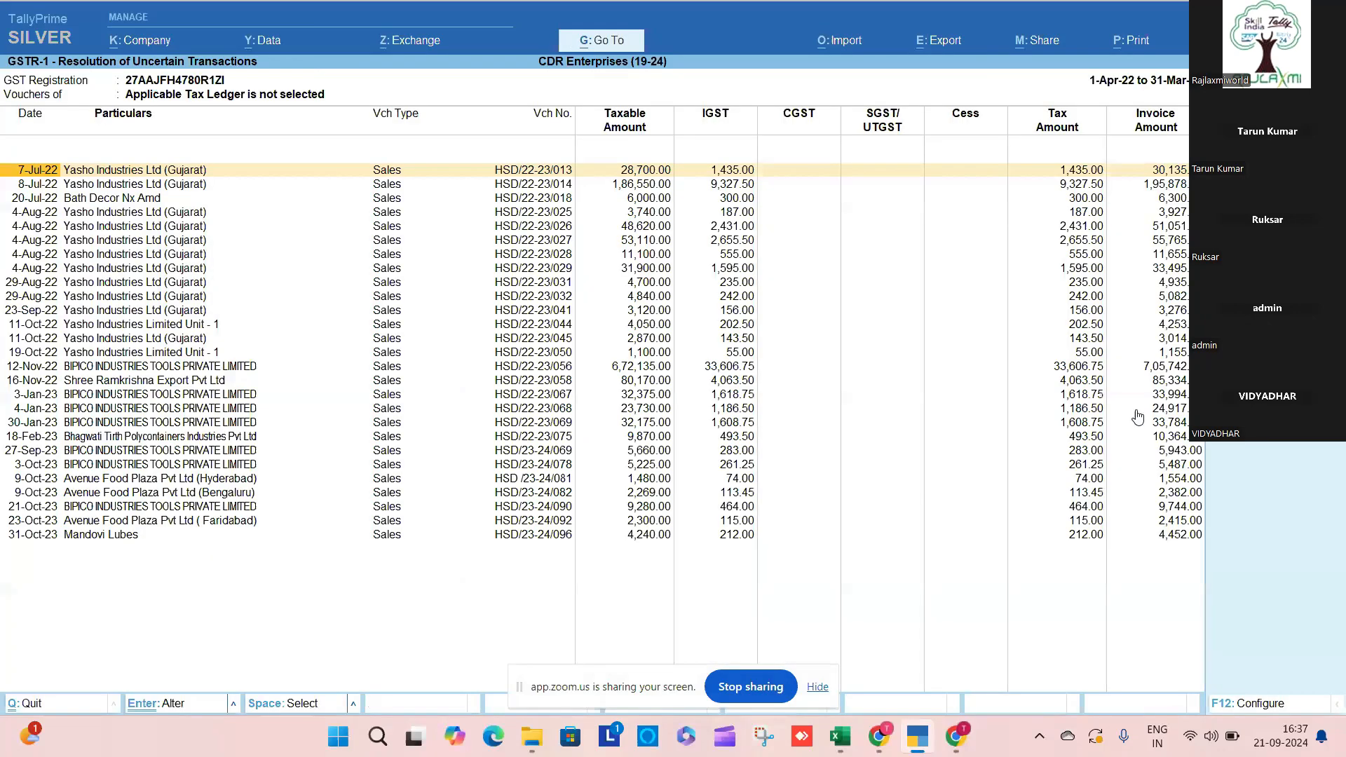
Step: Return to the uncertain transactions summary and reopen the vouchers under "Applicable Tax Ledger is not selected"
key("Escape")
key("Down")
key("Down")
key("Down")
key("Down")
key("Down")
key("Down")
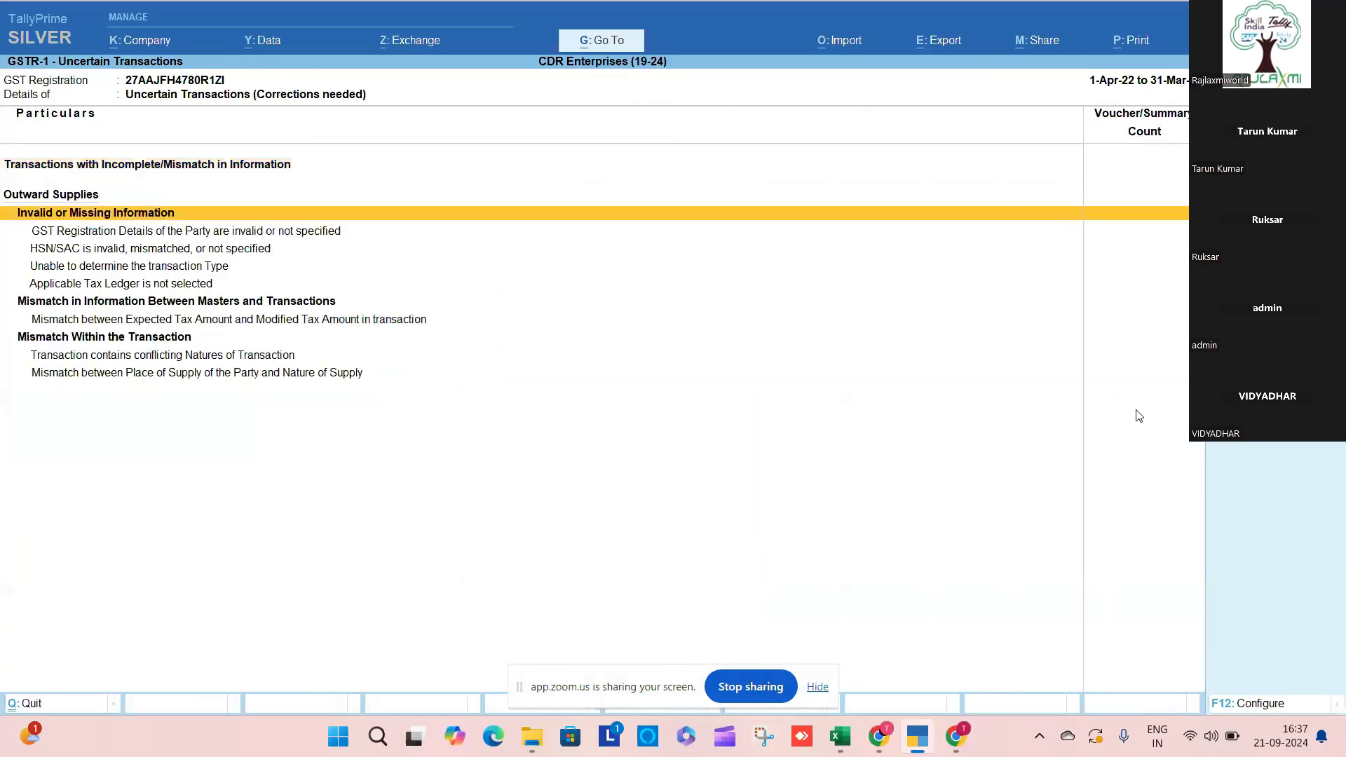
key("Down")
key("Up")
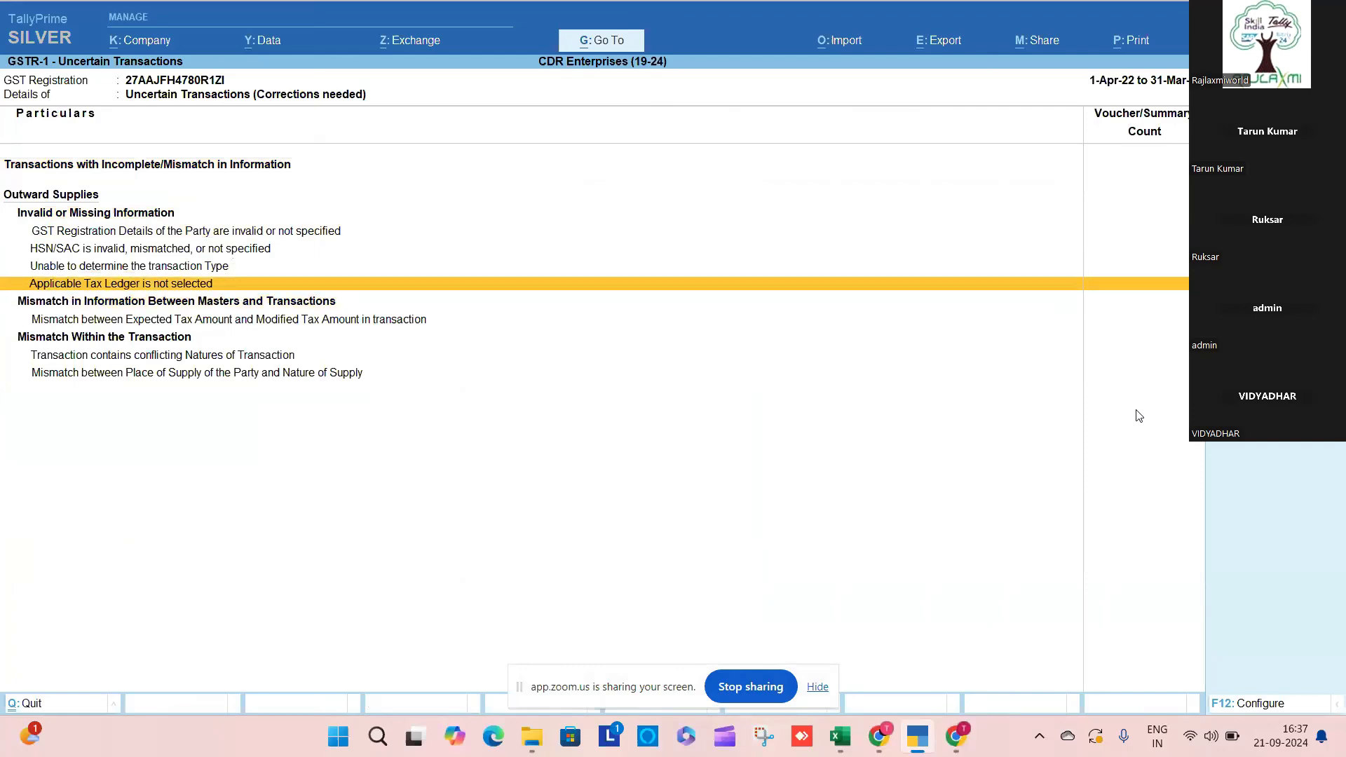
key("Down")
key("Down")
key("Up")
key("Up")
key("Return")
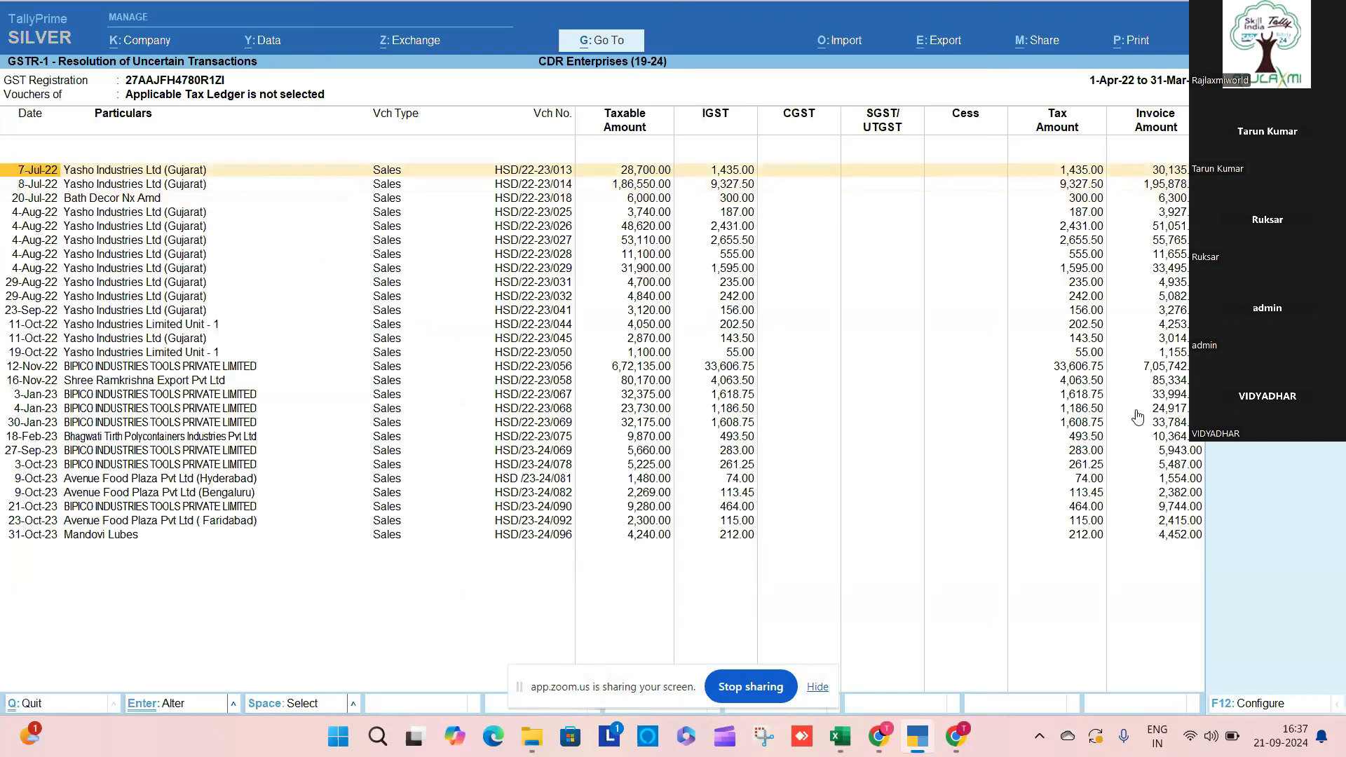
key("Return")
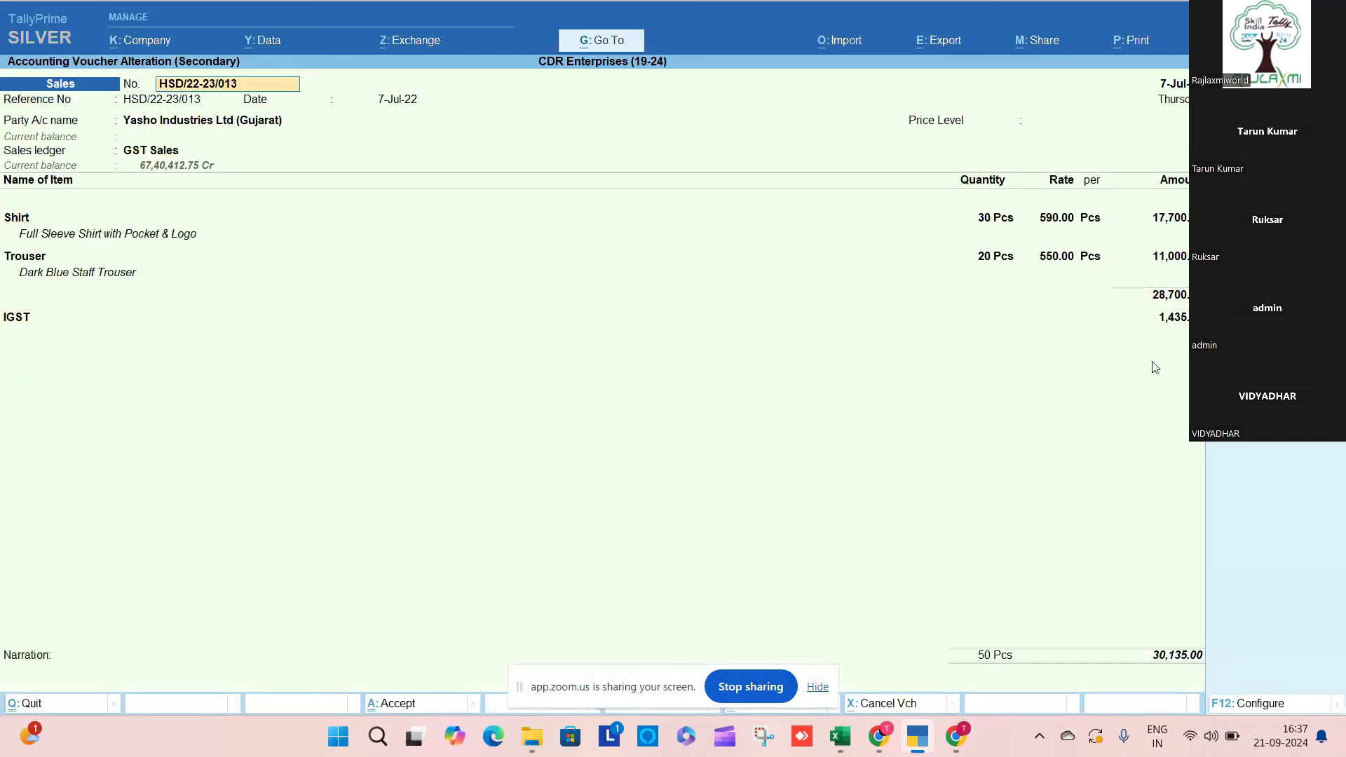
left_click(1177, 219)
key("Return")
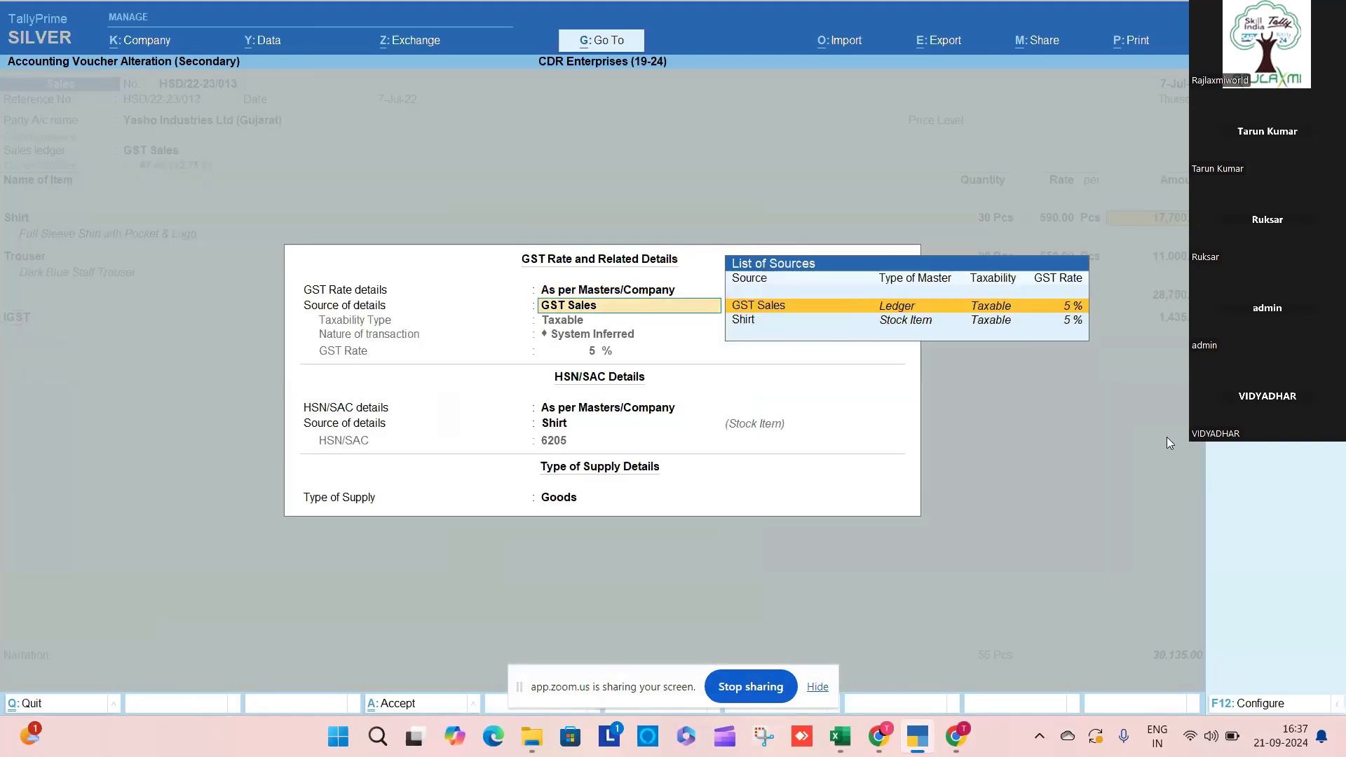
key("Down")
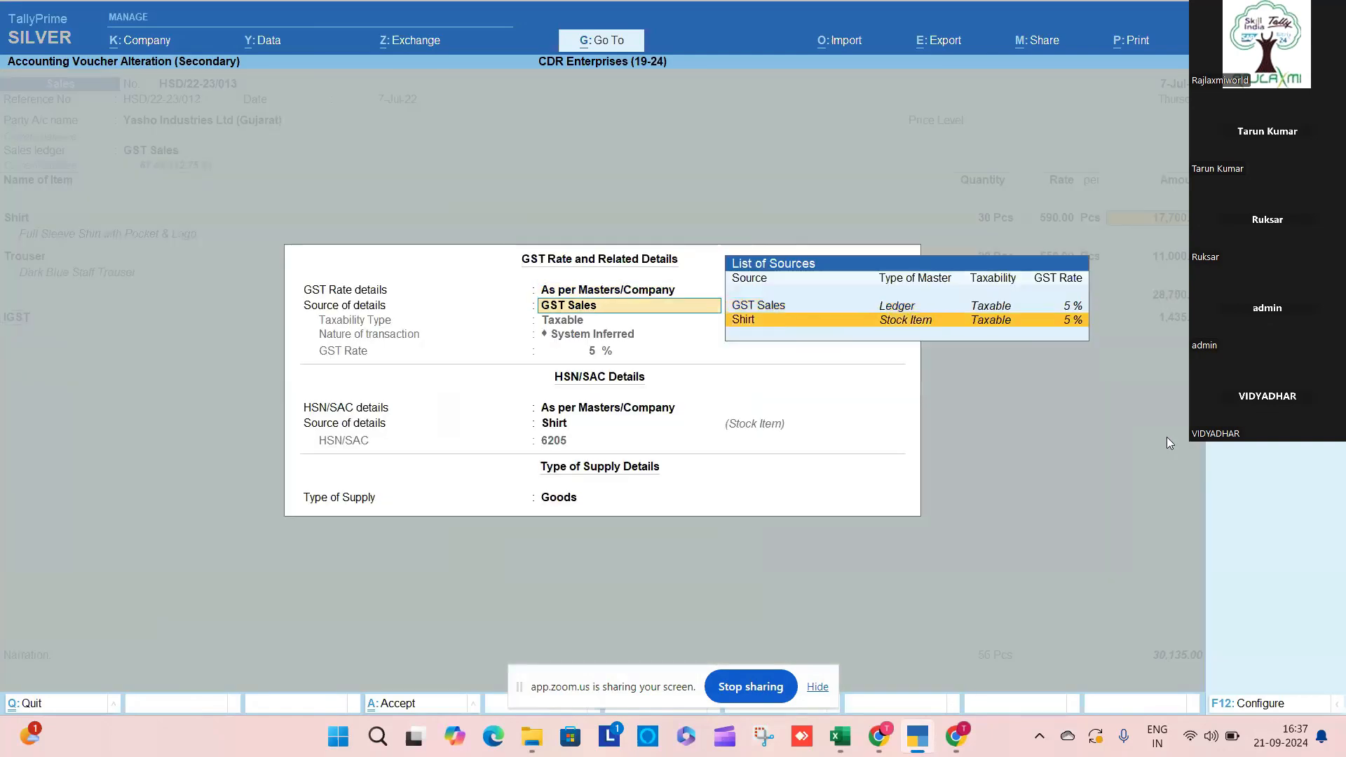
key("Return")
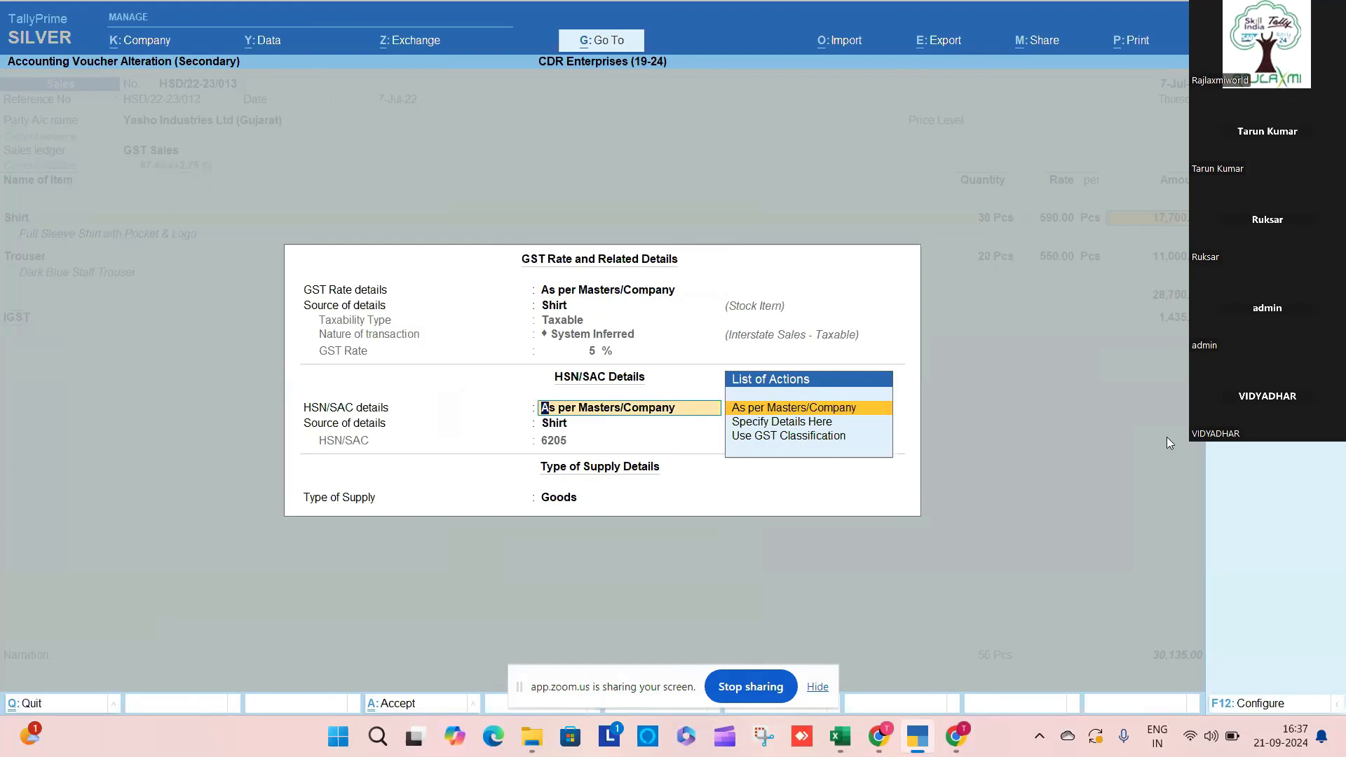
key("BackSpace")
key("BackSpace")
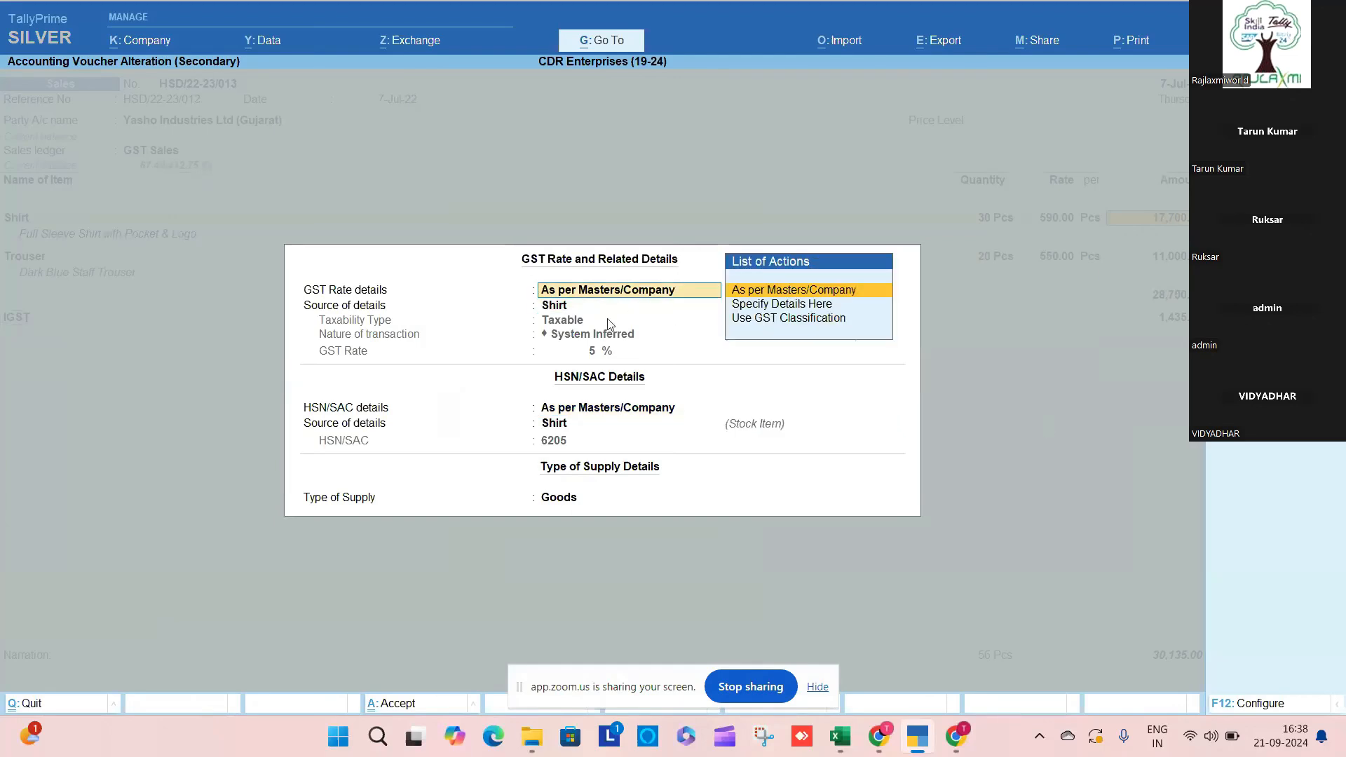
key("Escape")
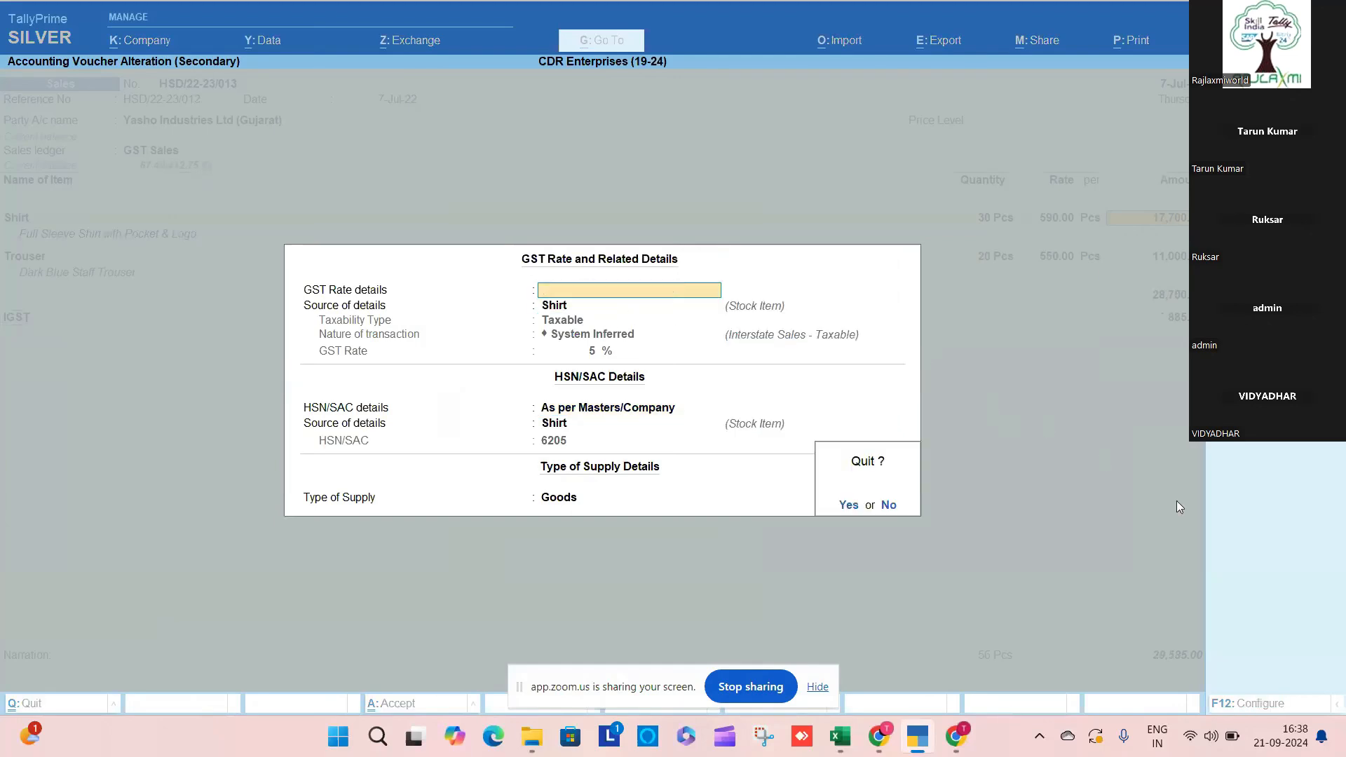
key("Return")
key("Escape")
key("Return")
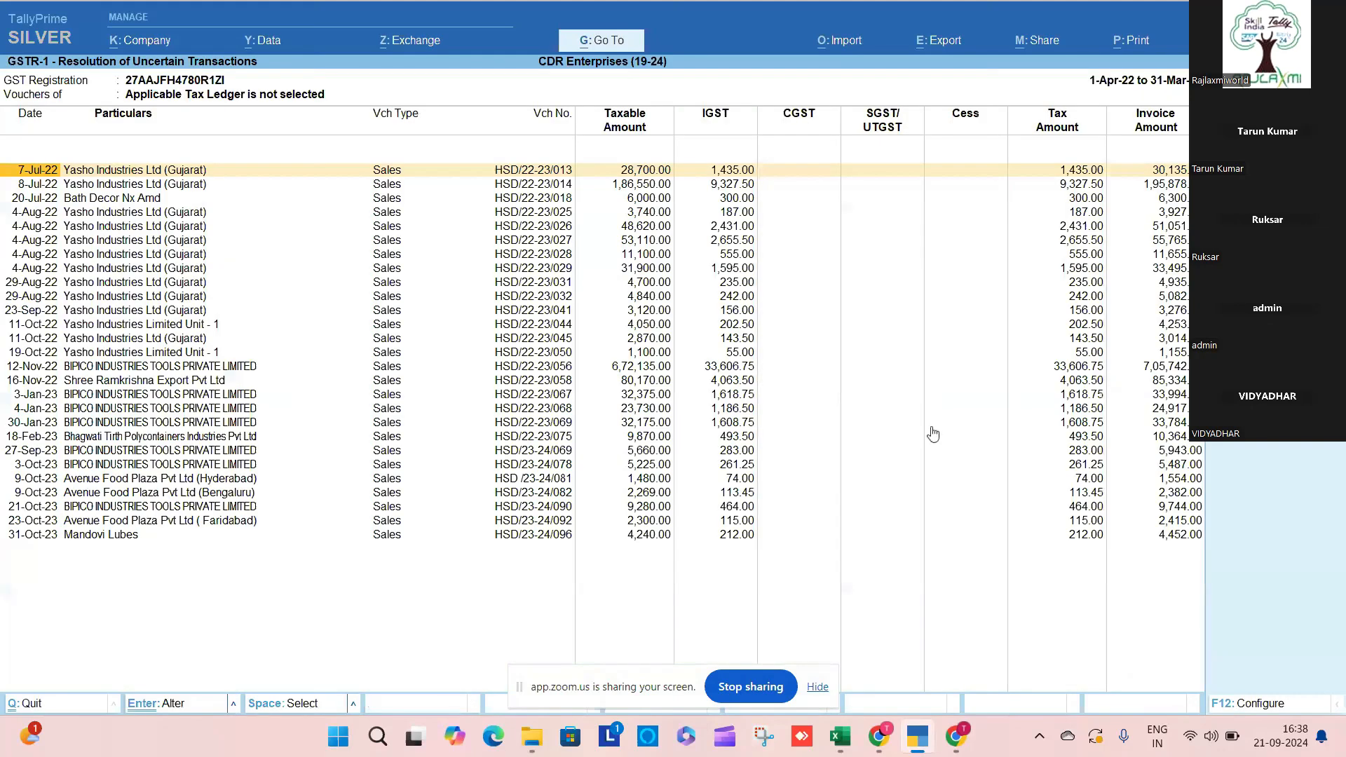
Step: Open the company's GST Rate and Other Details from the company features
key("F11")
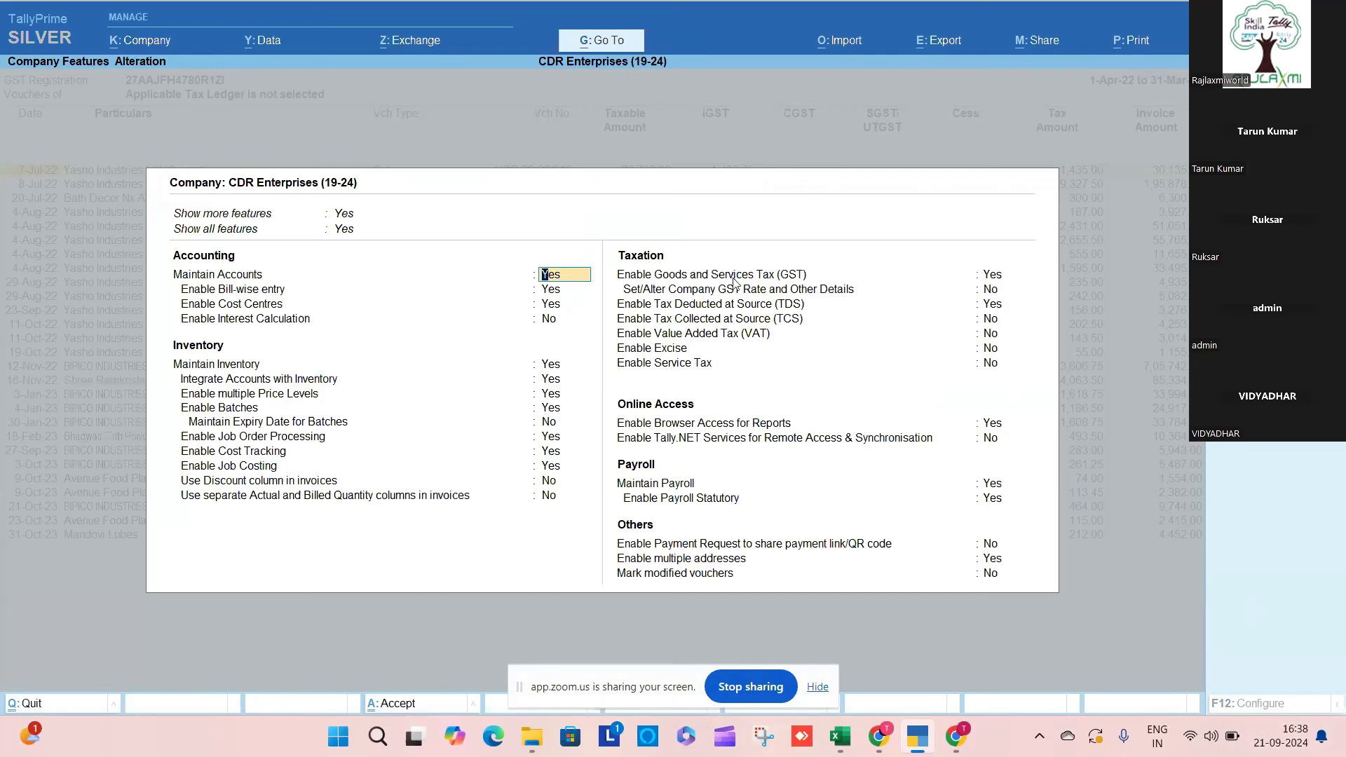
left_click(1002, 289)
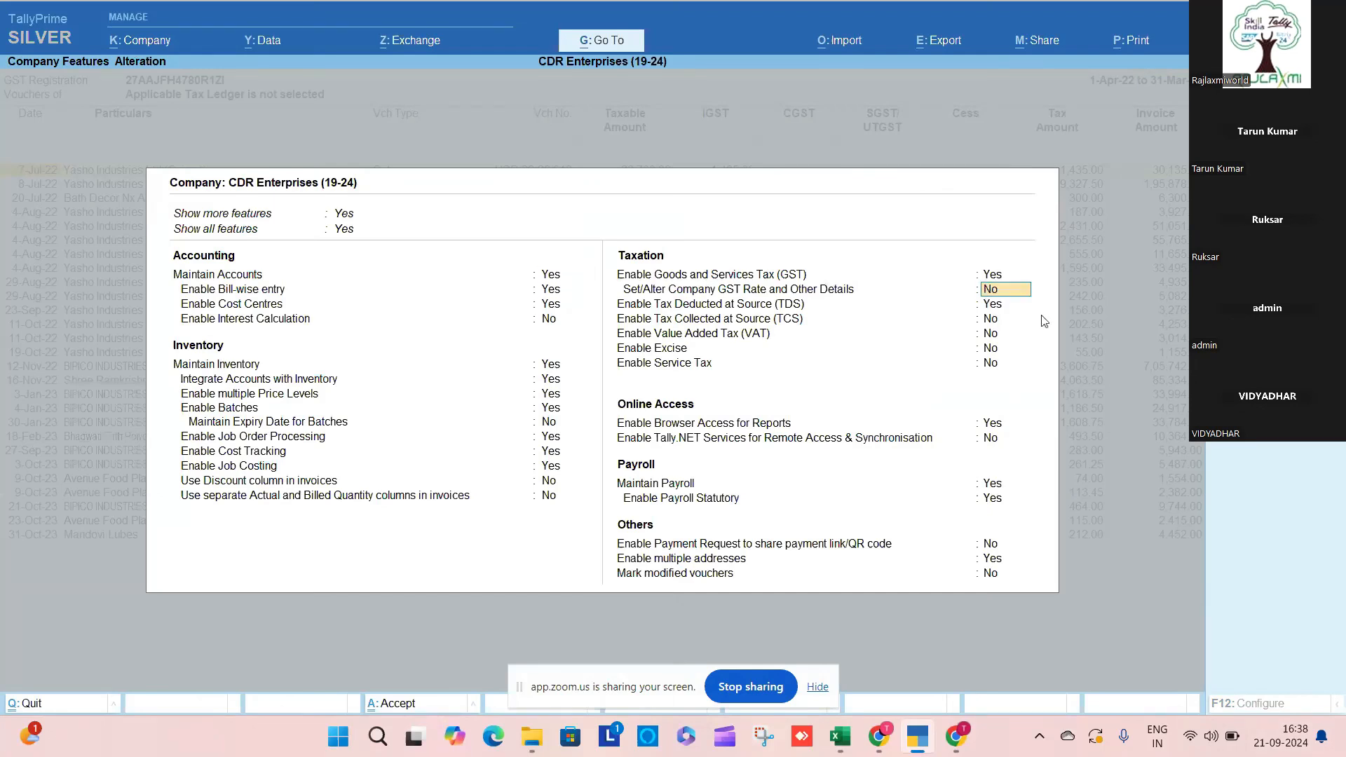
key("y")
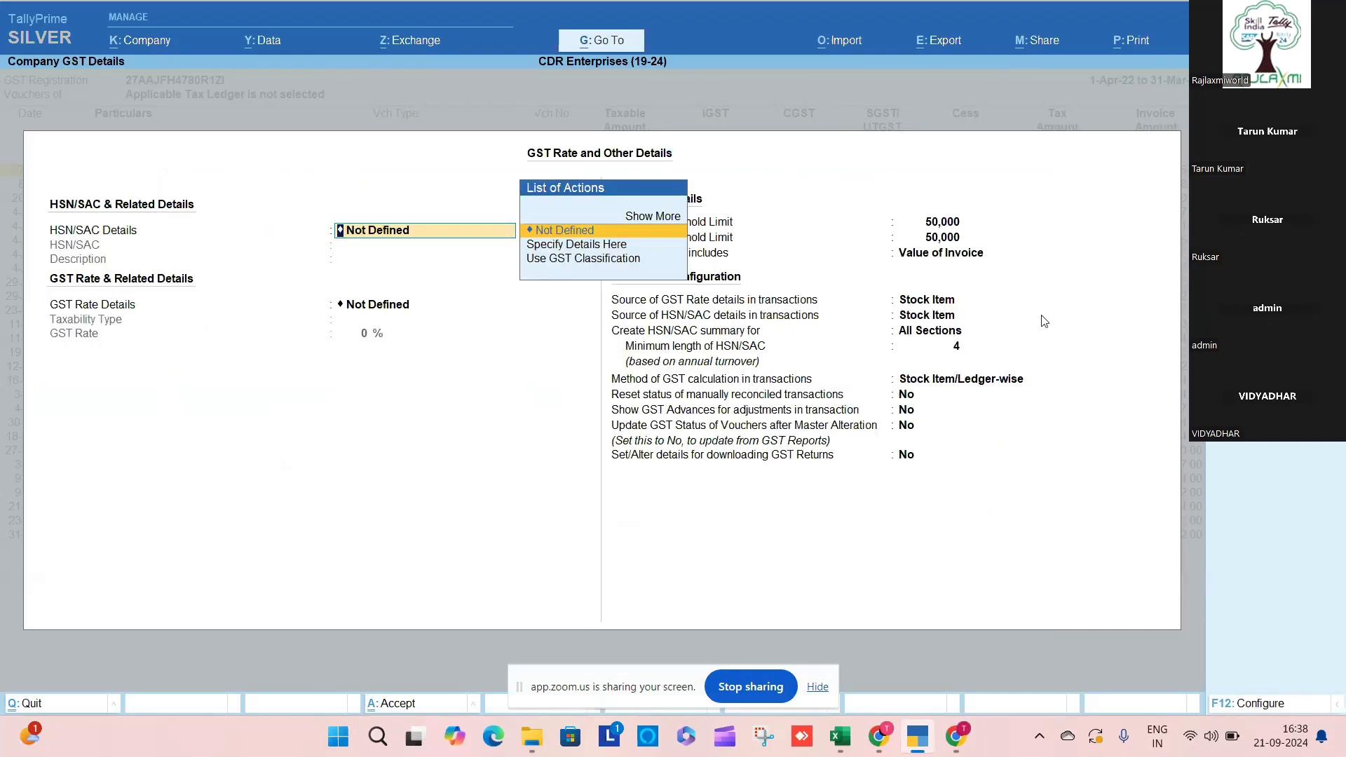
key("Return")
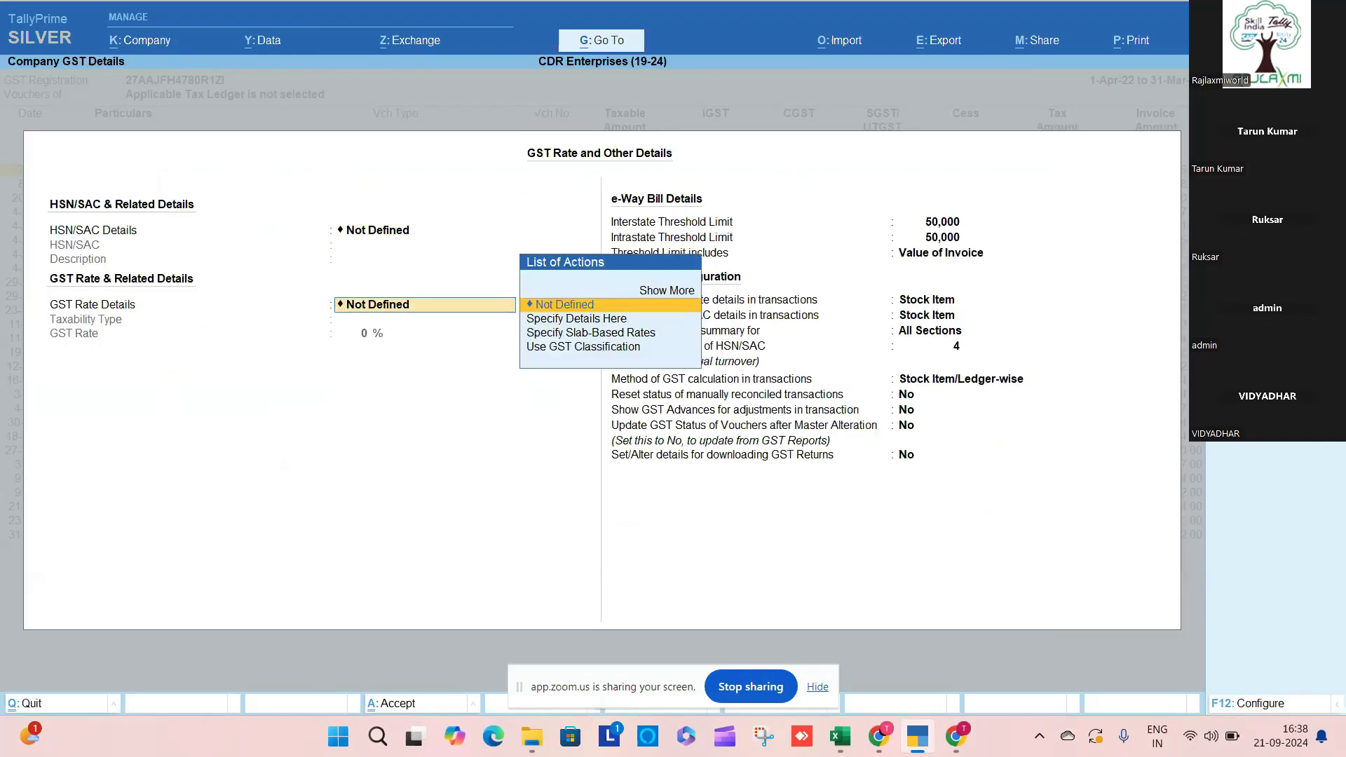
Step: Show the full list of additional company details, display the Additional Configuration (History) and go to its 1-Apr-22 entry
key("ctrl+i")
key("Up")
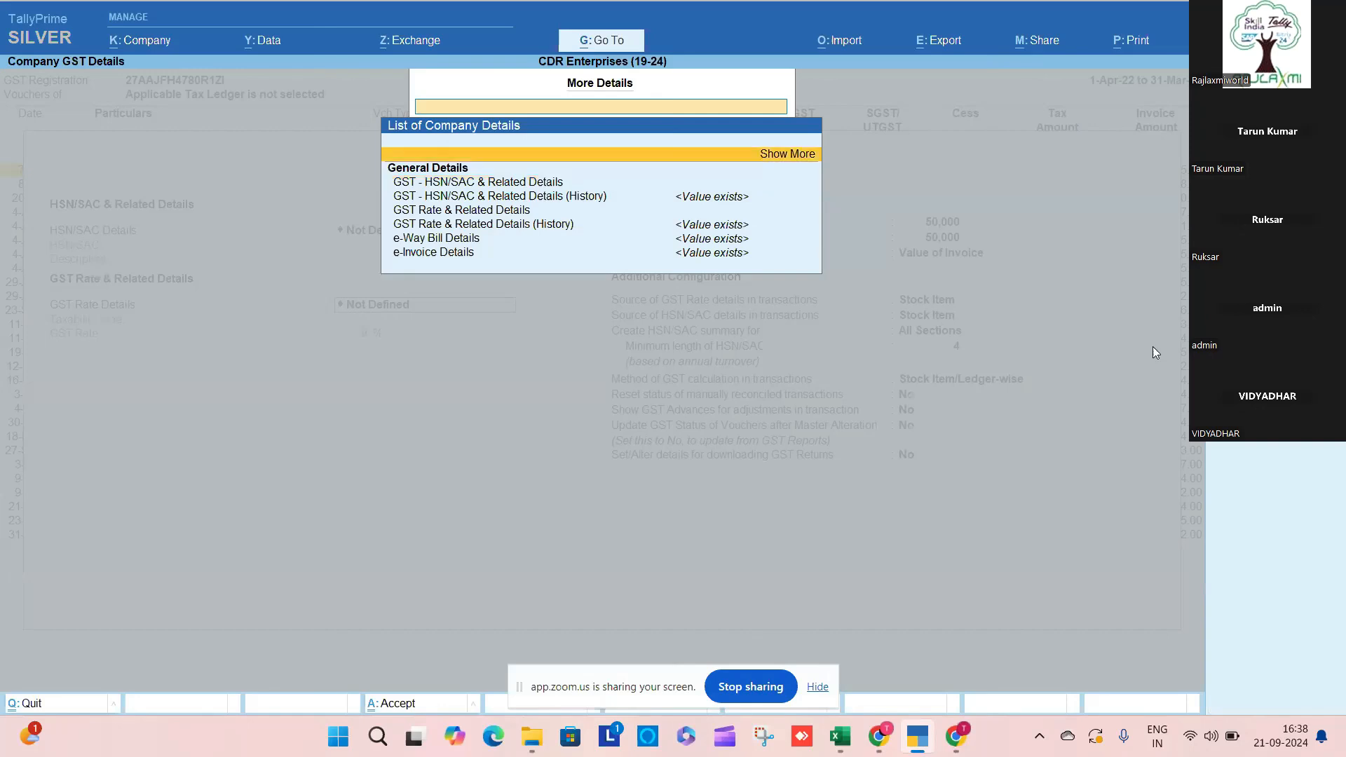
key("Return")
key("Down")
key("Down")
key("Down")
key("Down")
key("Down")
key("Down")
key("Down")
key("Down")
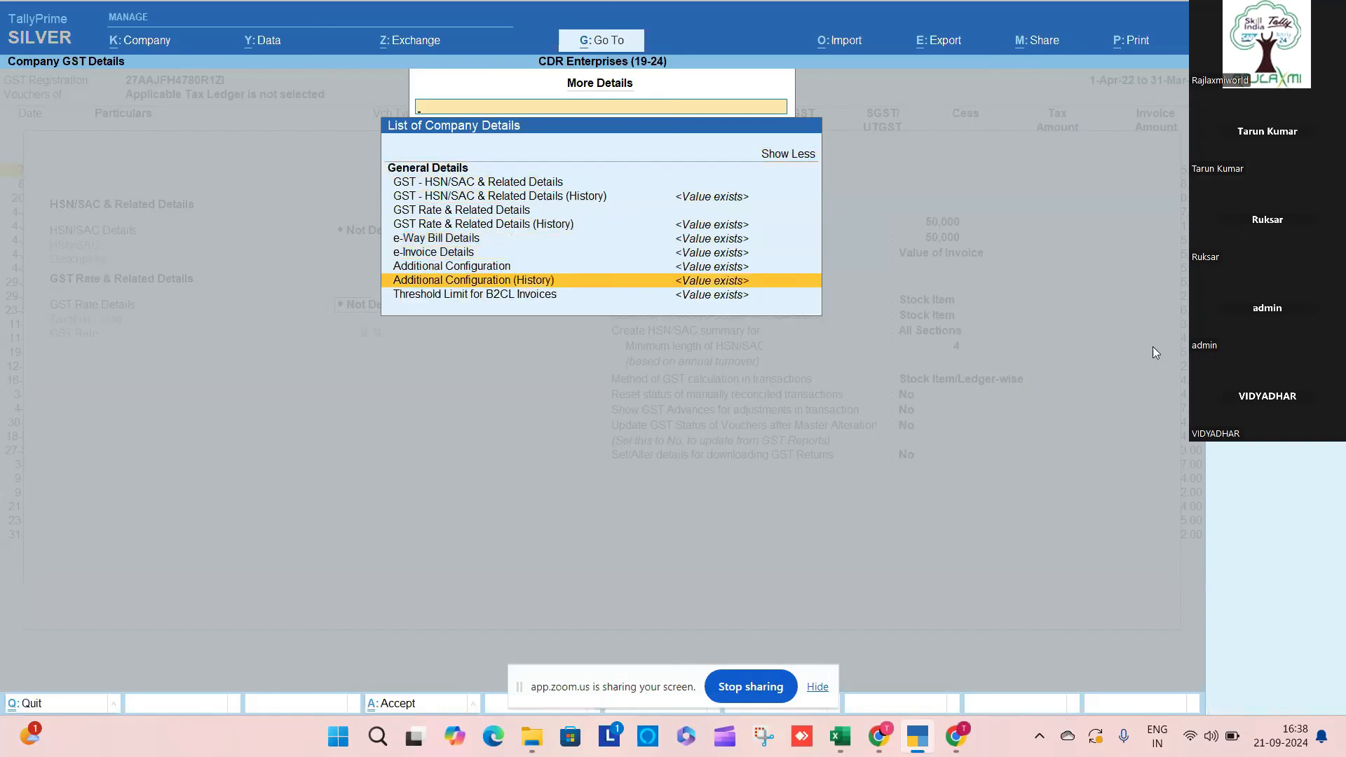
key("Return")
key("Down")
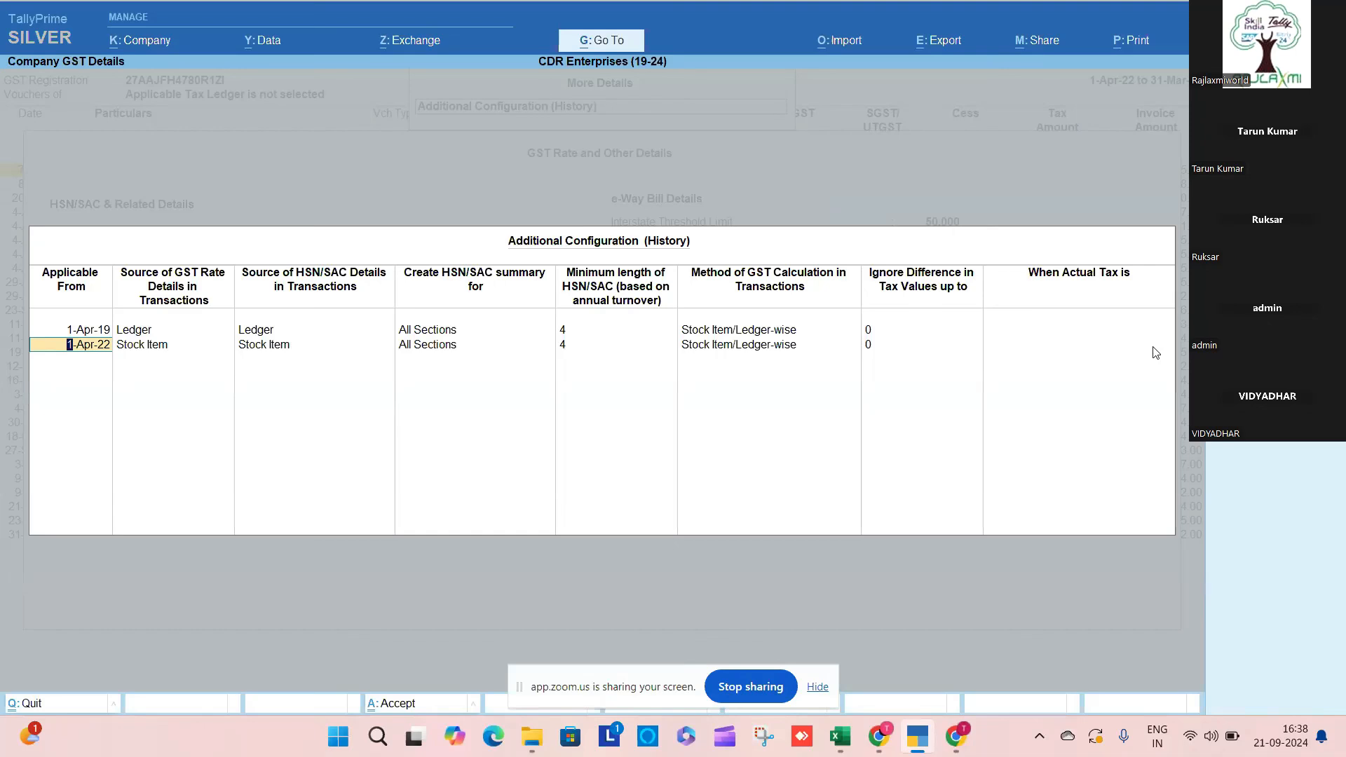
Step: Examine the GST rate and HSN/SAC source options and their order of sources in the 1-Apr-22 configuration entry
key("Return")
key("Return")
key("Return")
key("BackSpace")
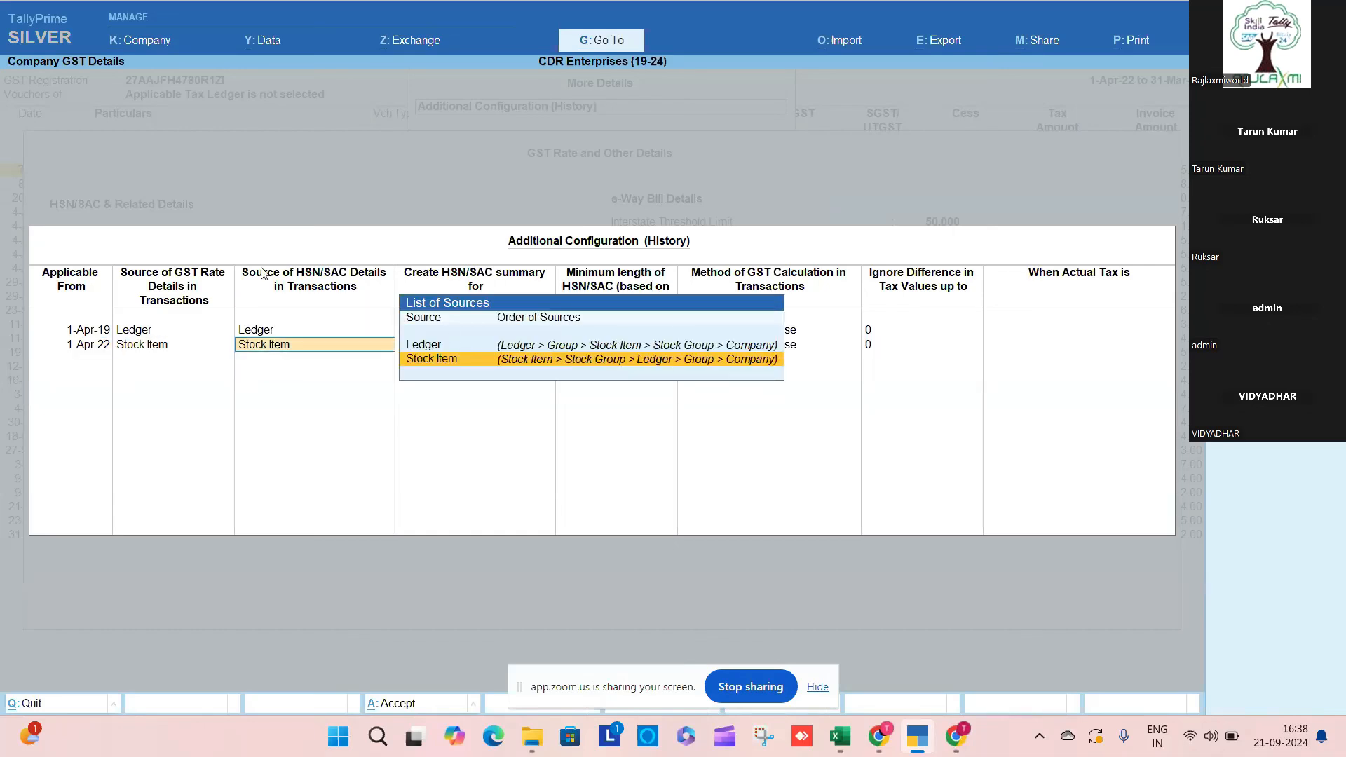
left_click(176, 355)
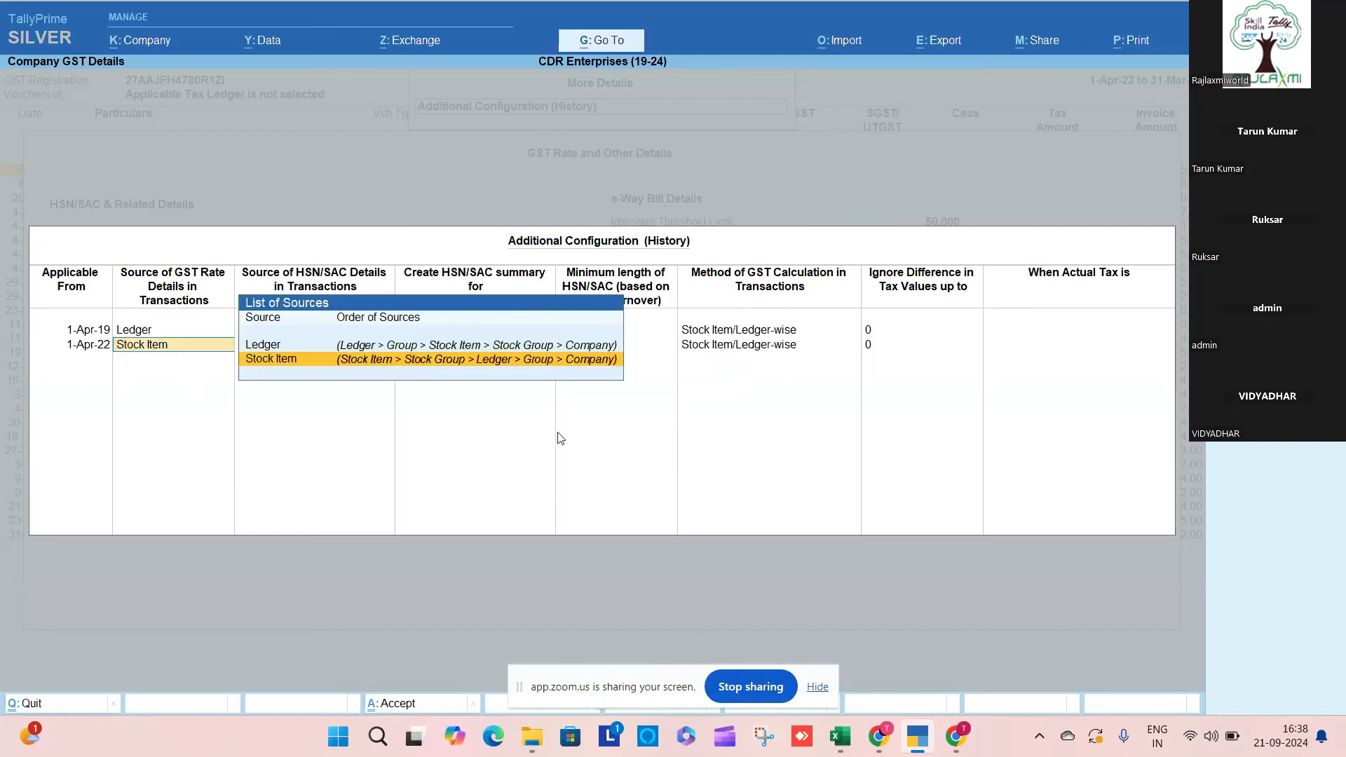
key("Return")
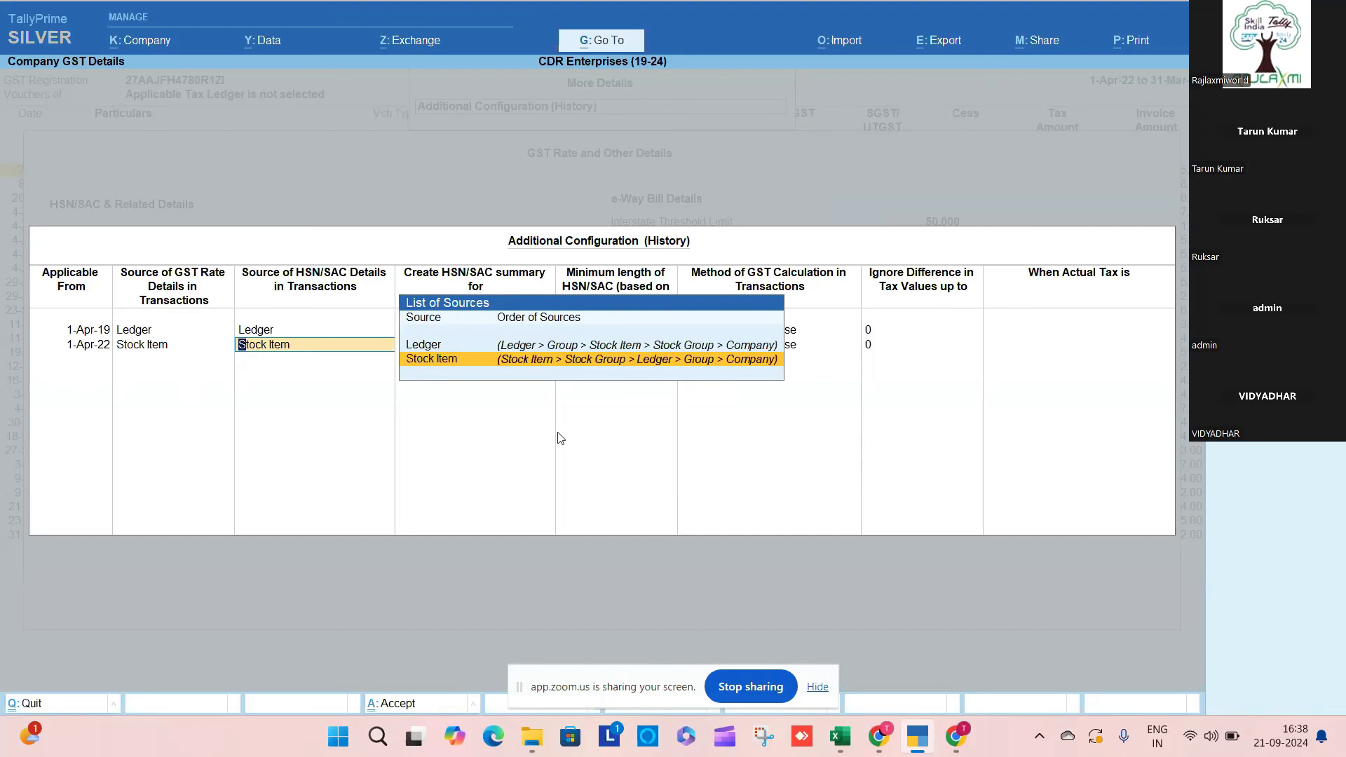
key("Return")
key("Return")
key("Return")
key("BackSpace")
key("BackSpace")
key("BackSpace")
key("Return")
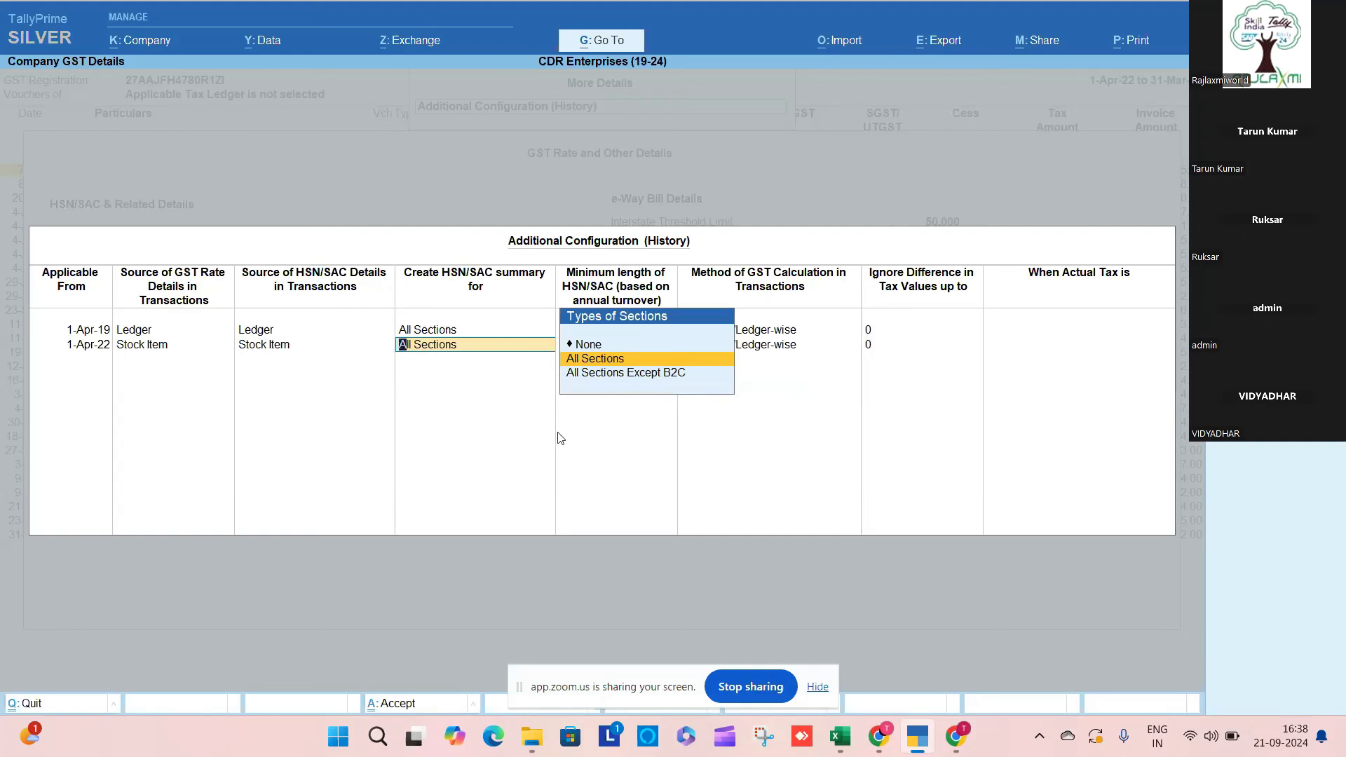
Step: Review the entry's HSN/SAC summary, minimum length and GST calculation method options, and quit the company features without changes
key("Return")
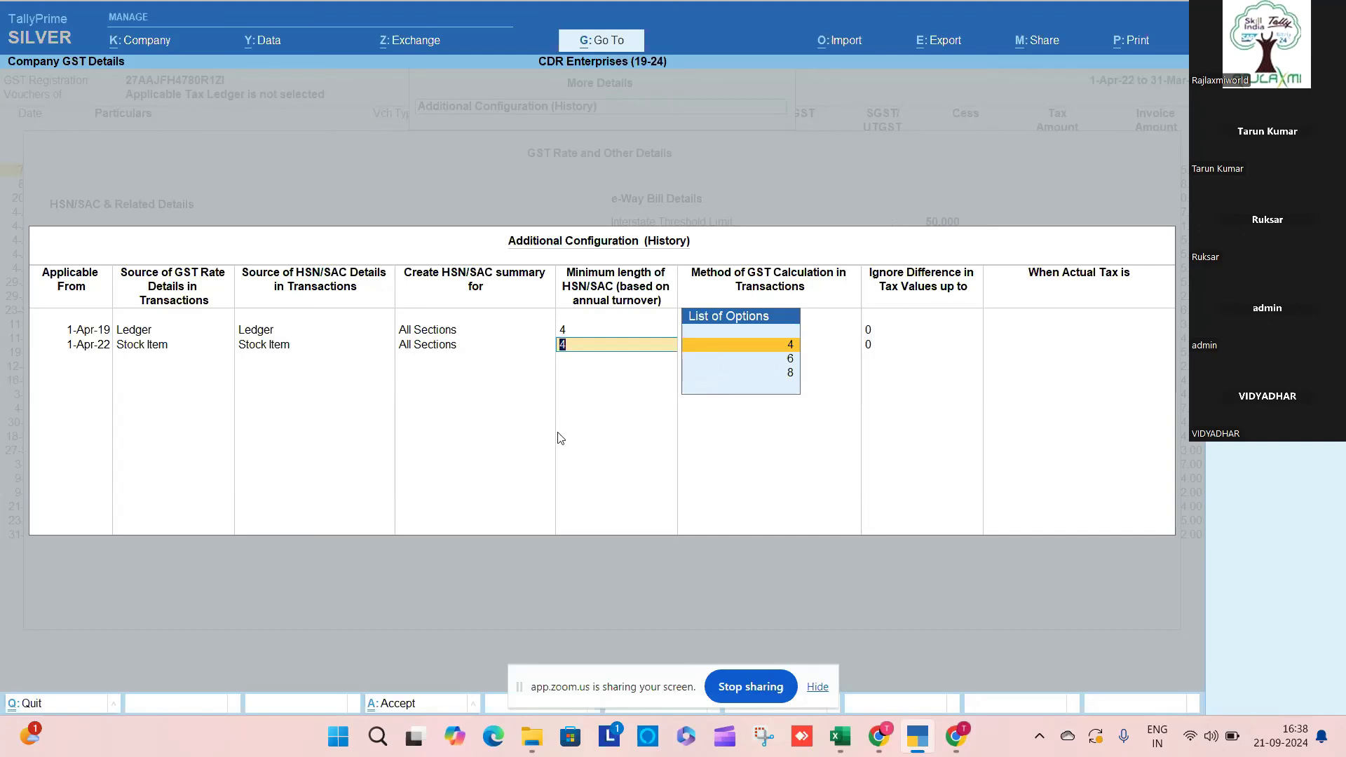
key("Return")
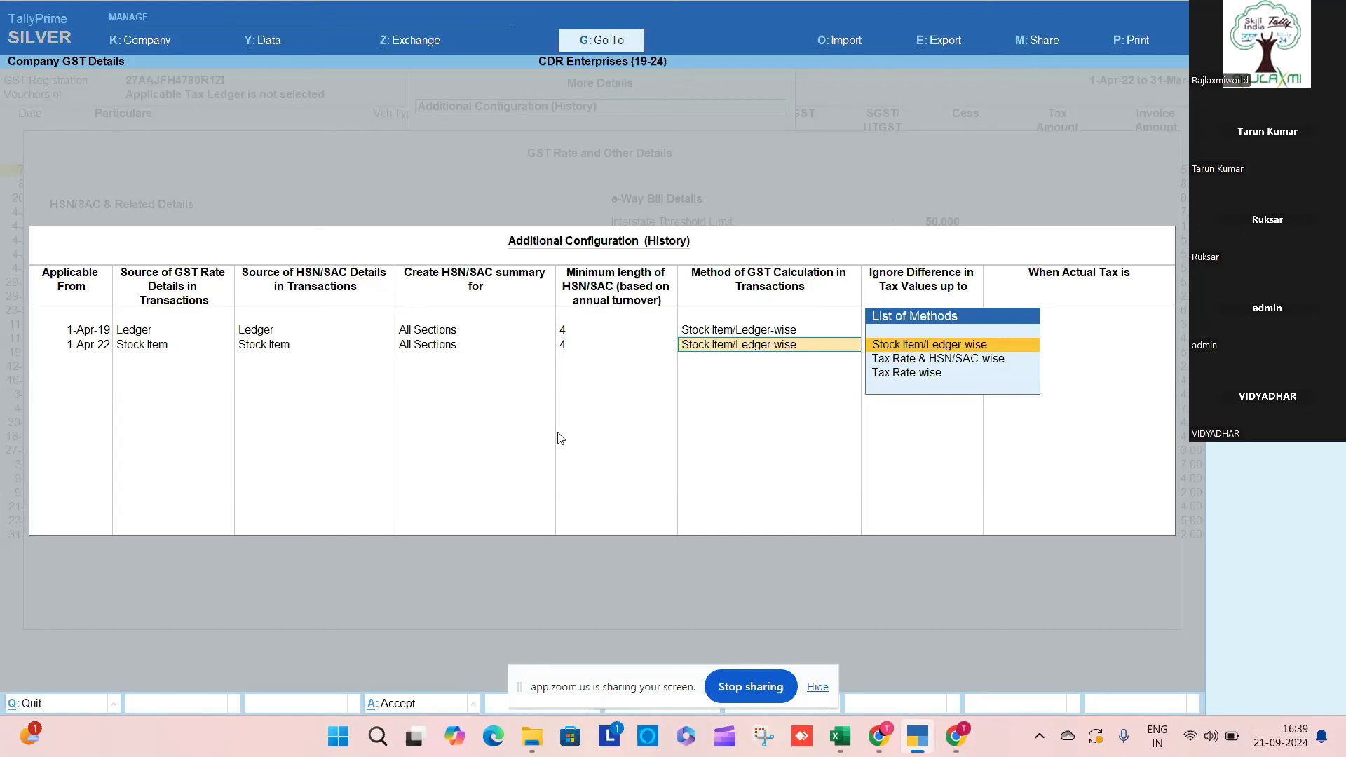
key("Return")
key("Return")
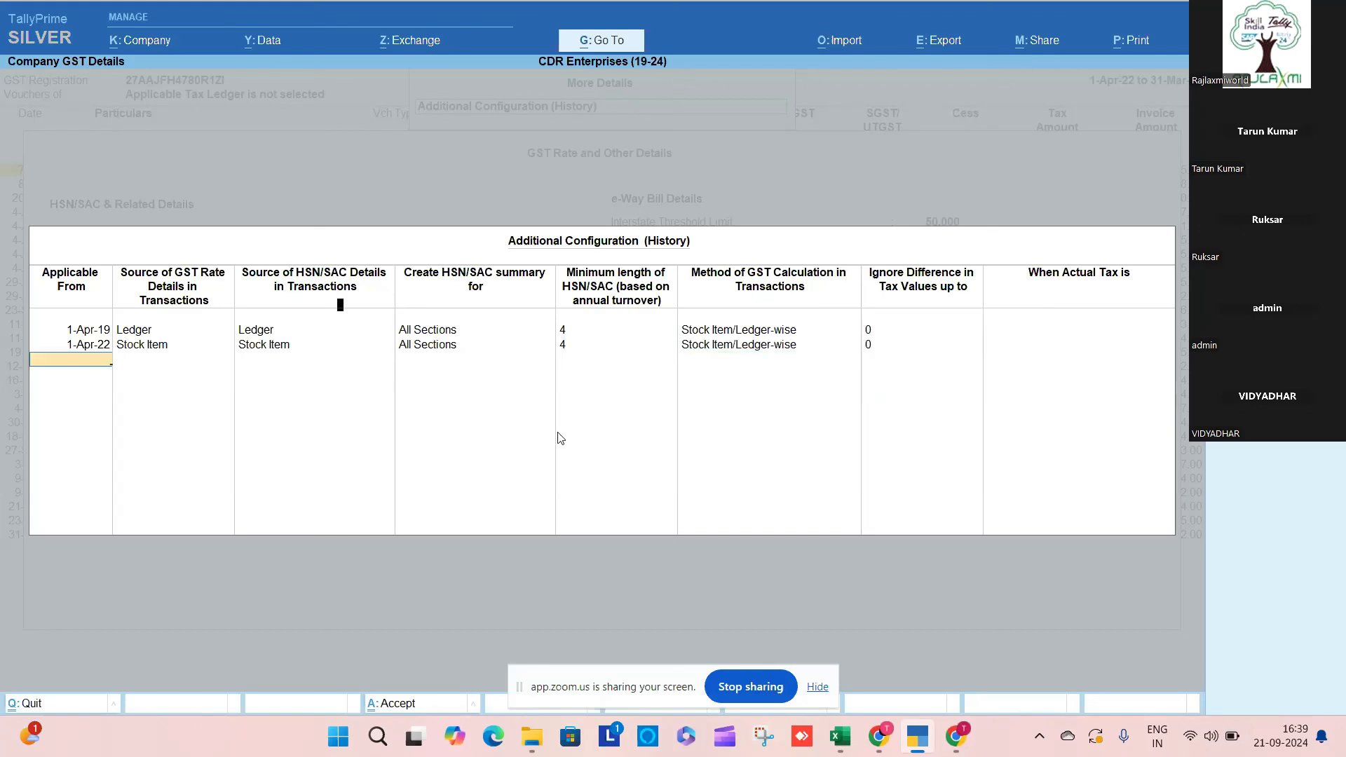
key("Return")
key("Escape")
key("Escape")
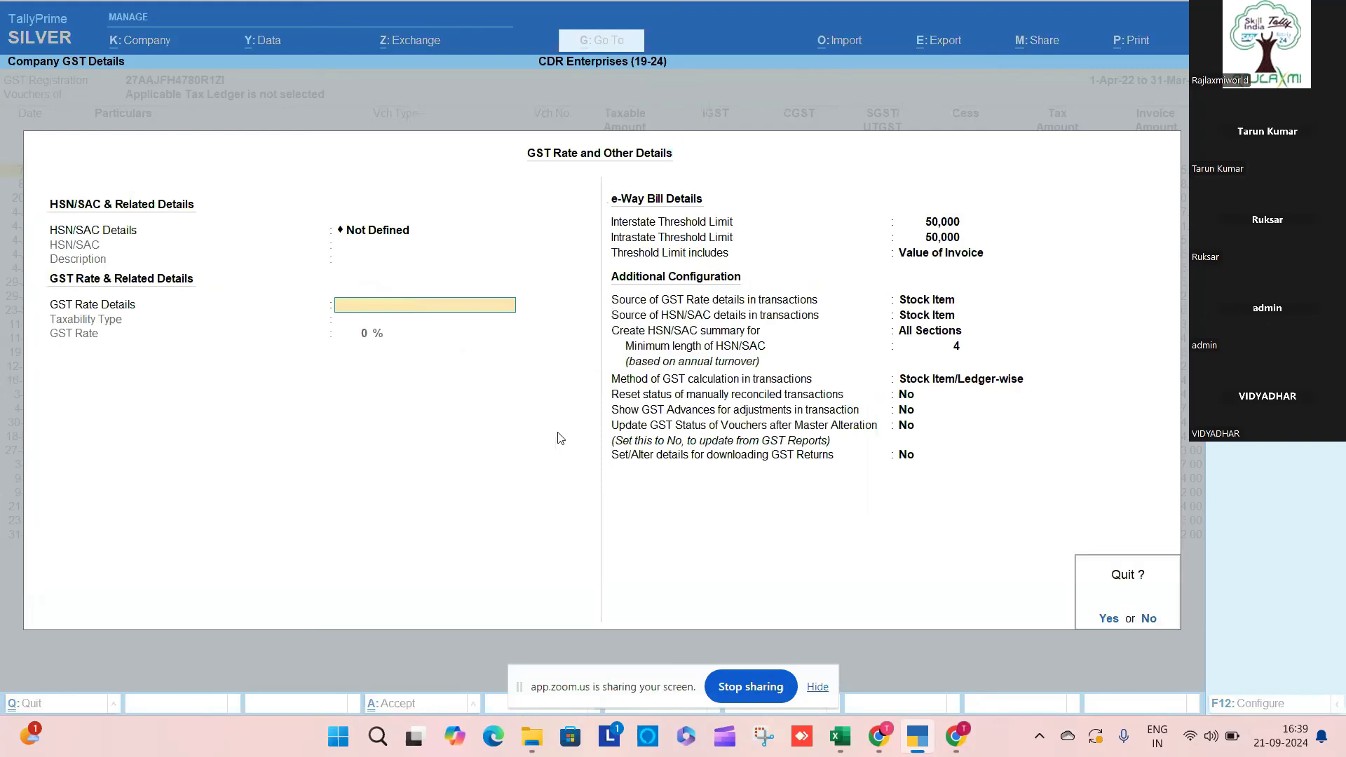
key("y")
key("Escape")
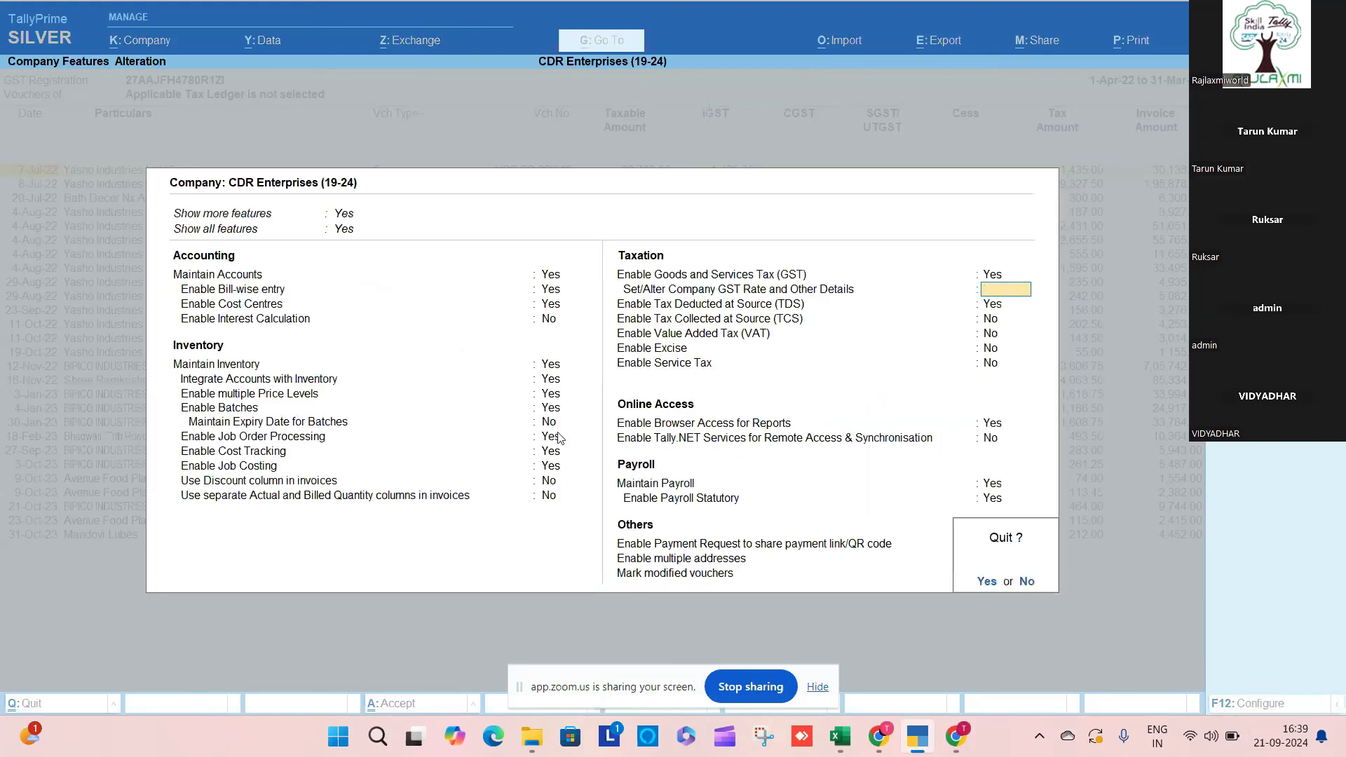
key("y")
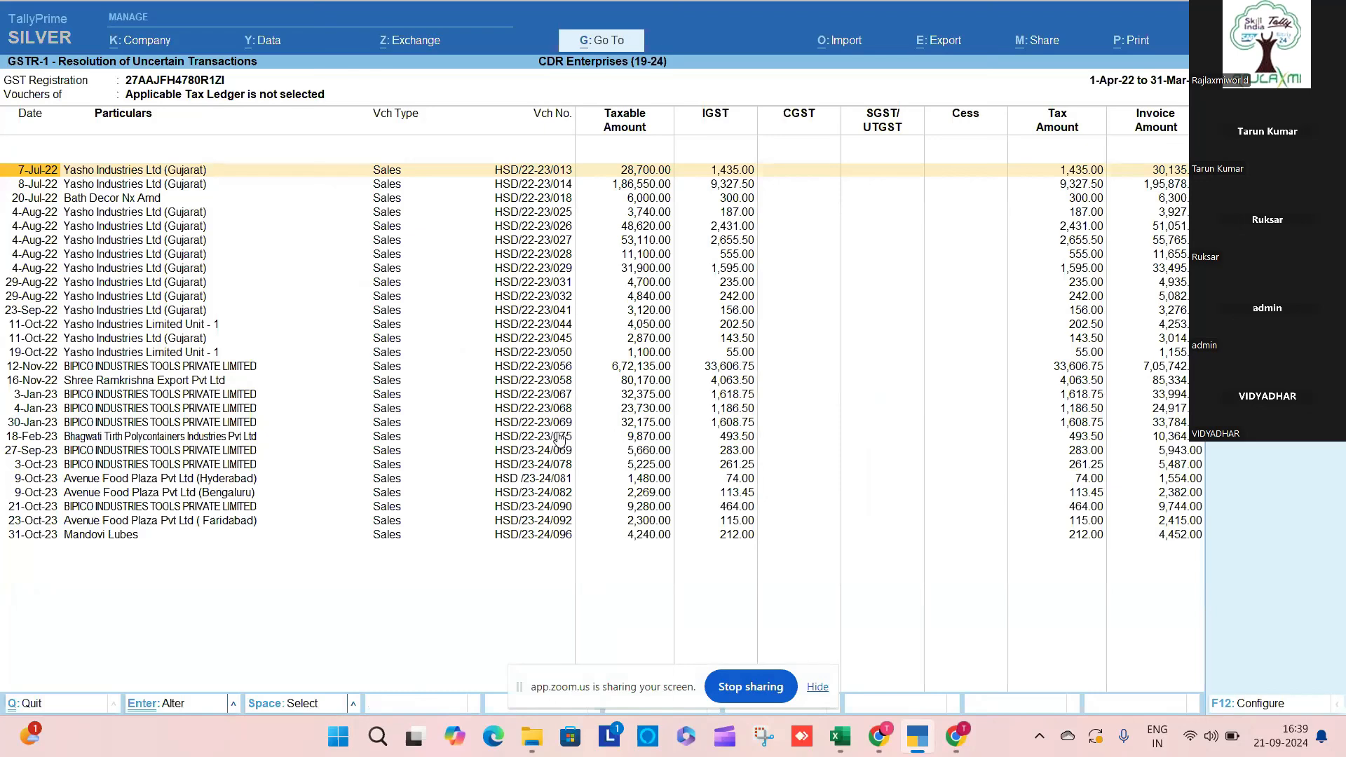
Step: Select all Yasho Industries vouchers from HSD/22-23/013 to HSD/22-23/050, leaving out the Bath Decor Nx Amd voucher
key("Down")
key("Up")
key("space")
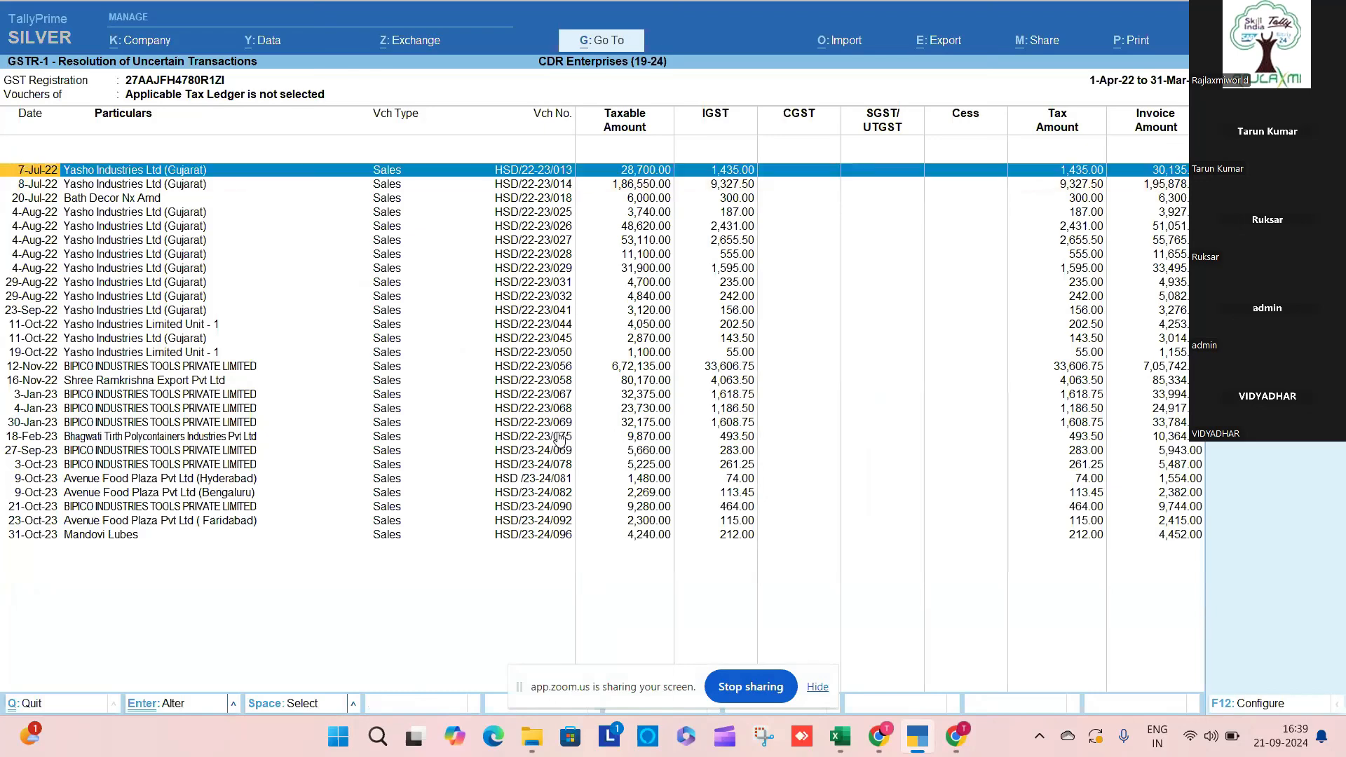
key("Down")
key("space")
key("Down")
key("Down")
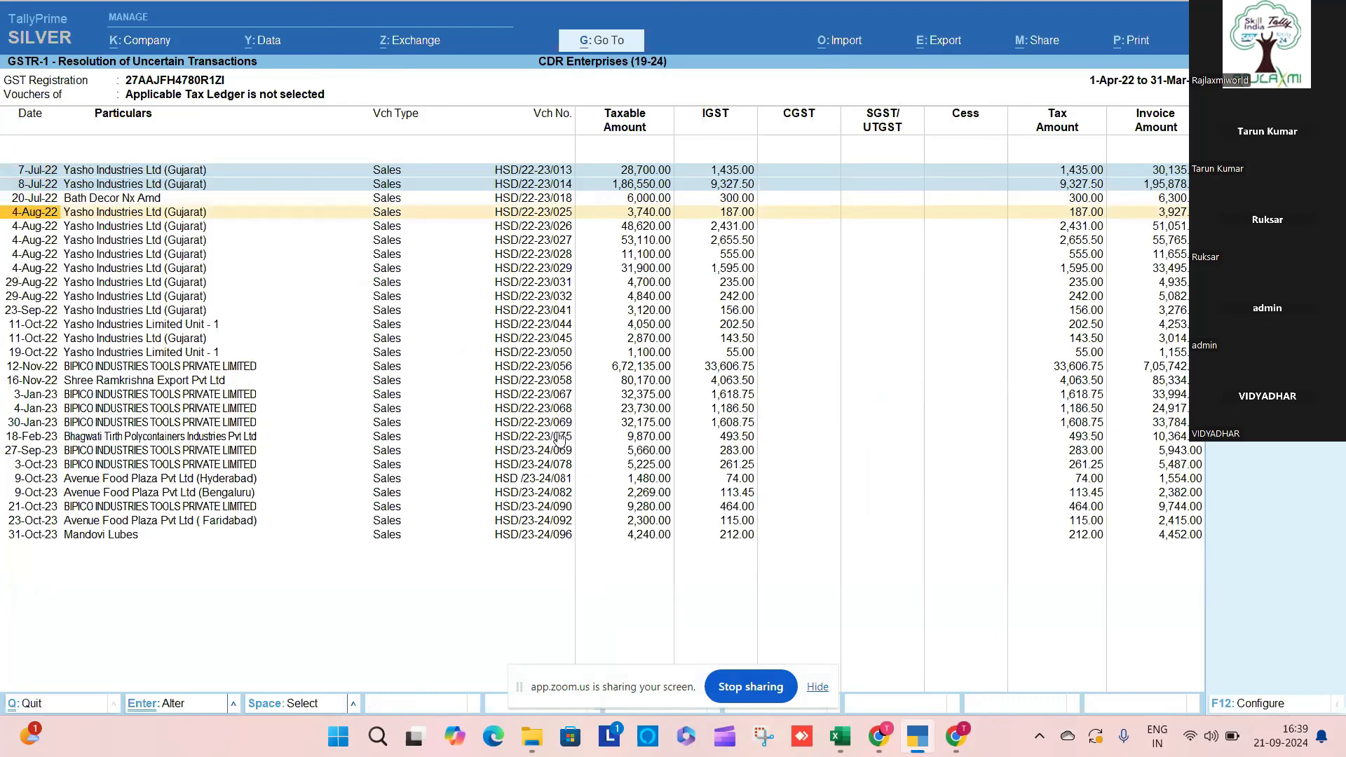
key("space")
key("Down")
key("space")
key("Down")
key("space")
key("Down")
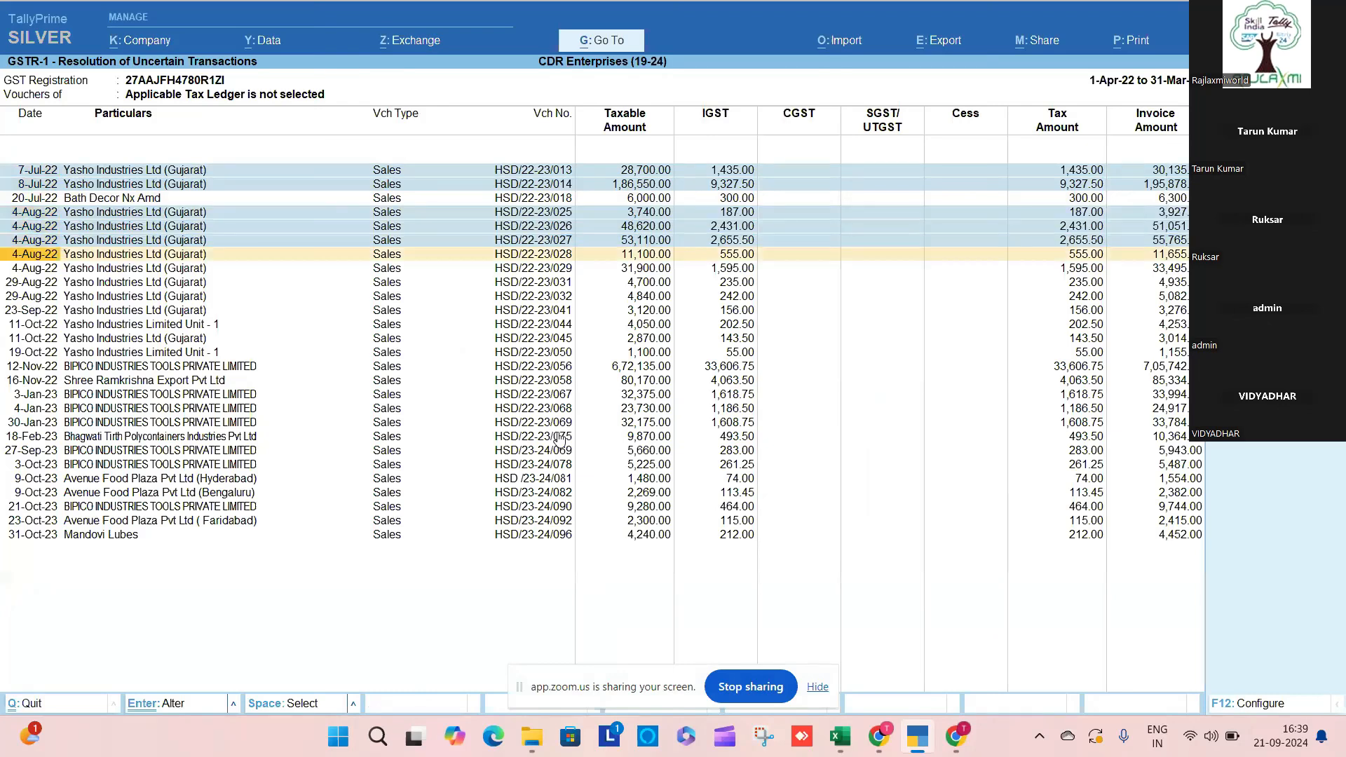
key("space")
key("Down")
key("space")
key("Down")
key("space")
key("Down")
key("space")
key("Down")
key("space")
key("Down")
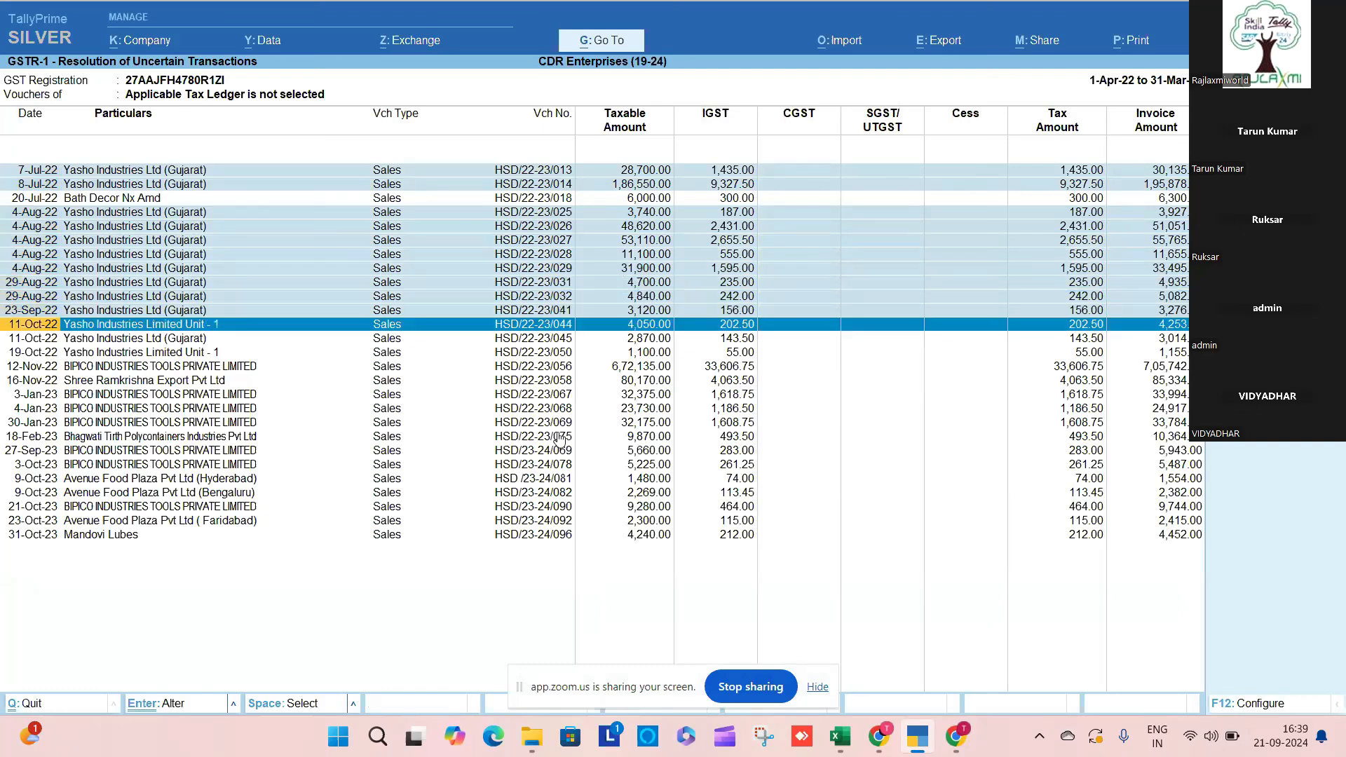
key("space")
key("Up")
key("Down")
key("space")
key("space")
key("Down")
key("space")
key("Down")
key("space")
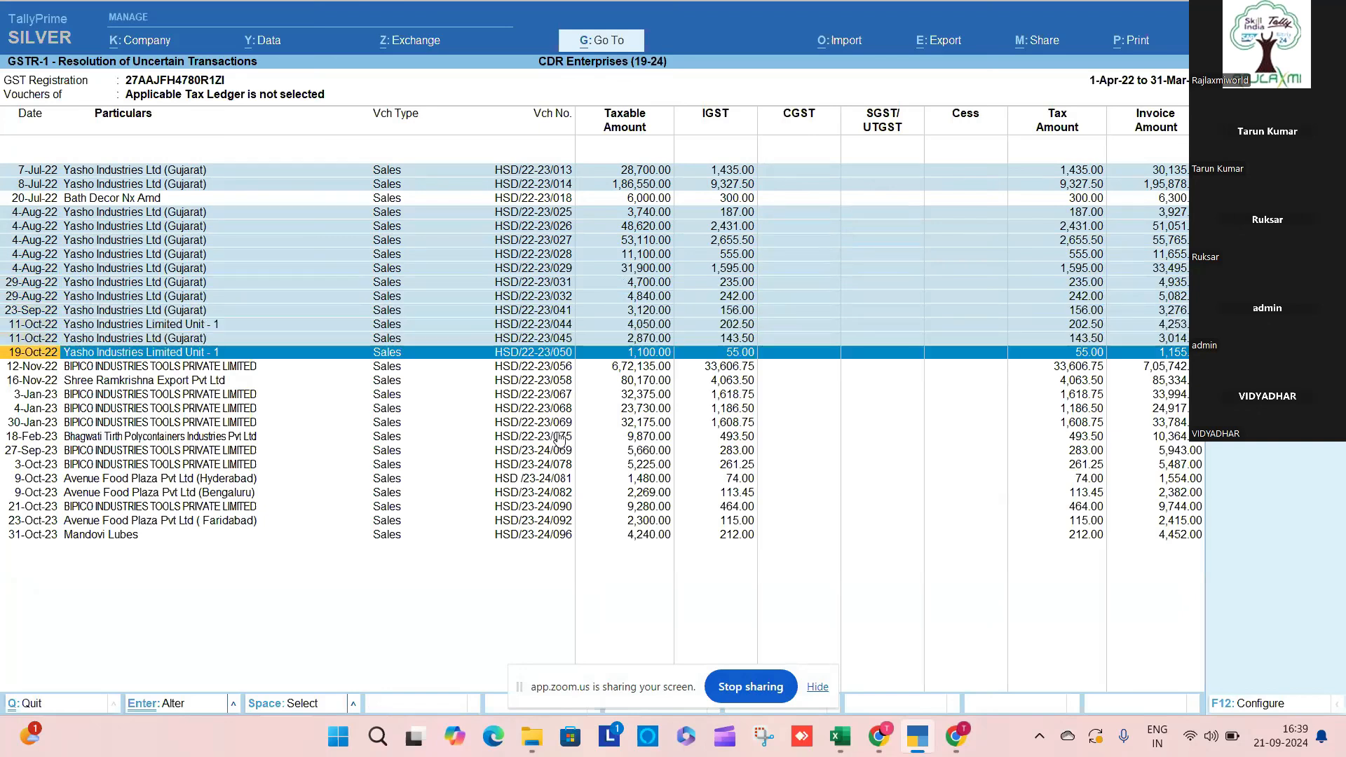
Step: Clear the voucher selection, return to the uncertain transactions summary and open the vouchers of Transactions with Incomplete/Mismatch in Information
key("ctrl+space")
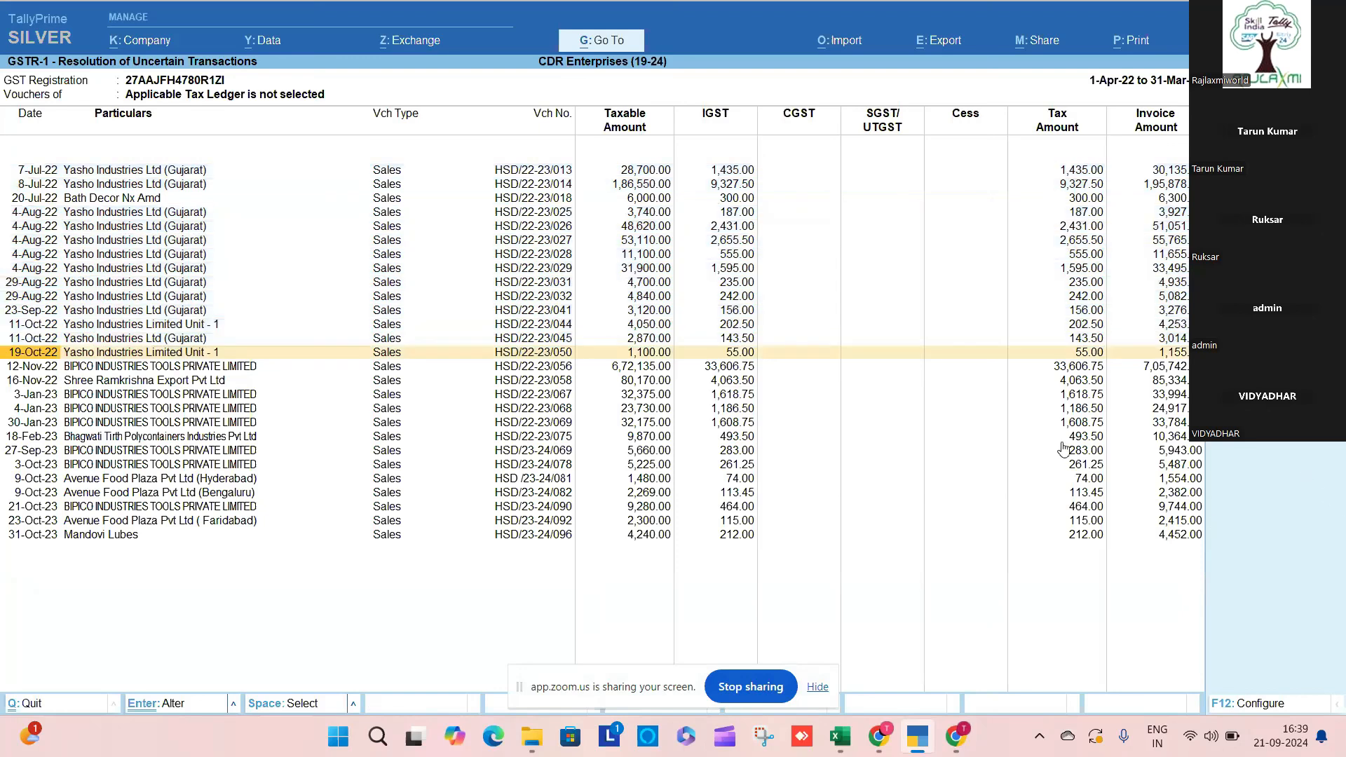
key("Escape")
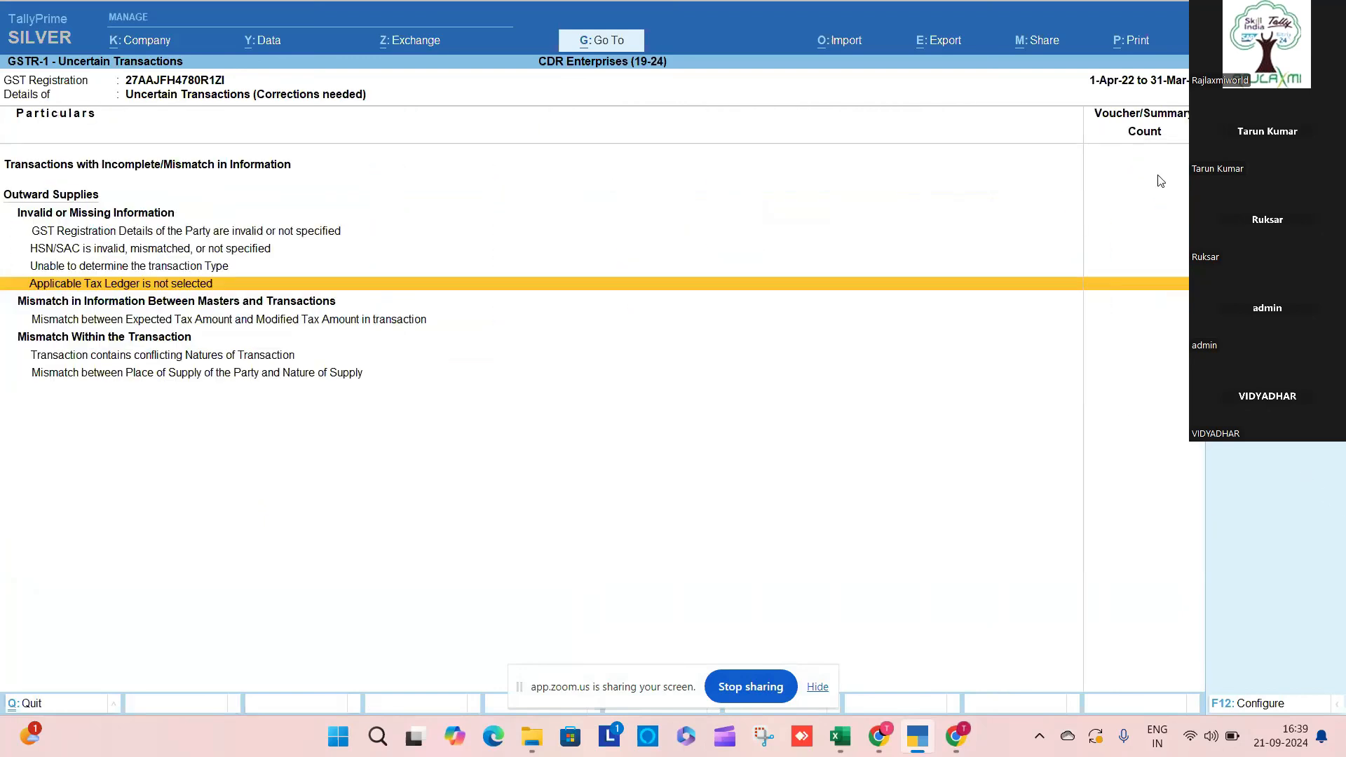
key("Home")
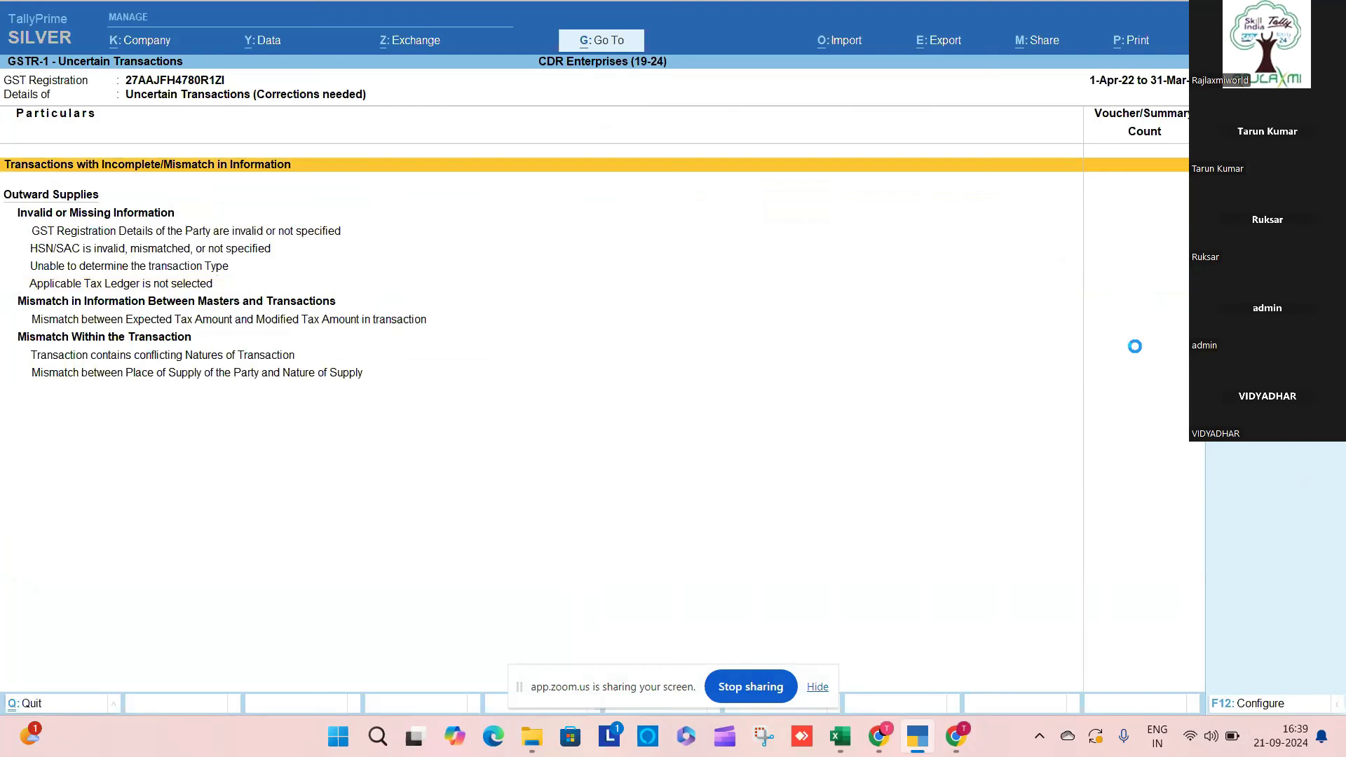
key("Return")
Step: Examine the exceptions listed for each uncertain voucher from May 2022 through December 2023
key("Down")
key("Down")
key("Down")
key("Down")
key("Down")
key("Down")
key("Down")
key("Down")
key("Down")
key("Down")
key("Down")
key("Down")
key("Down")
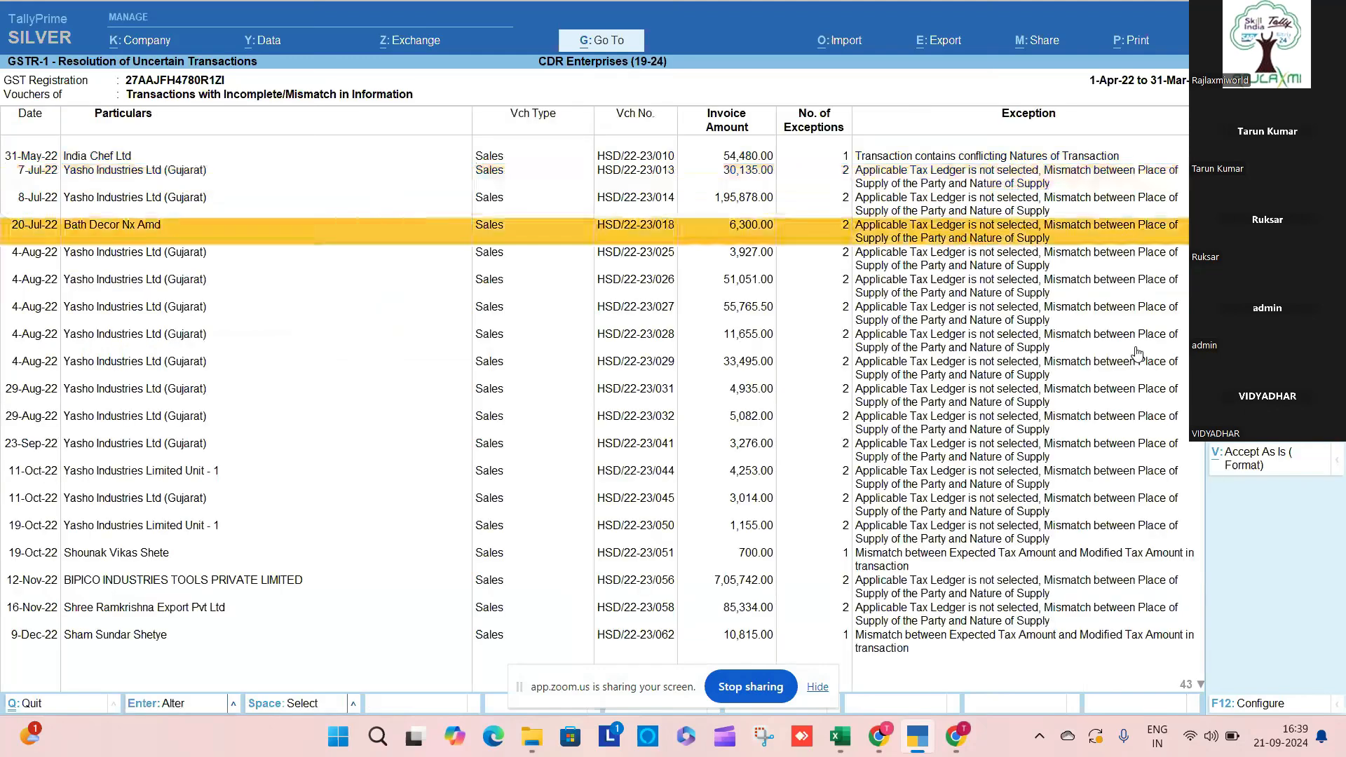
key("Down")
key("Down")
key("Down")
key("Down")
key("Down")
key("Down")
key("Down")
key("Down")
key("Down")
key("Down")
key("Down")
key("Down")
key("Down")
key("Down")
key("Down")
key("Down")
key("Down")
key("Down")
key("Down")
key("Down")
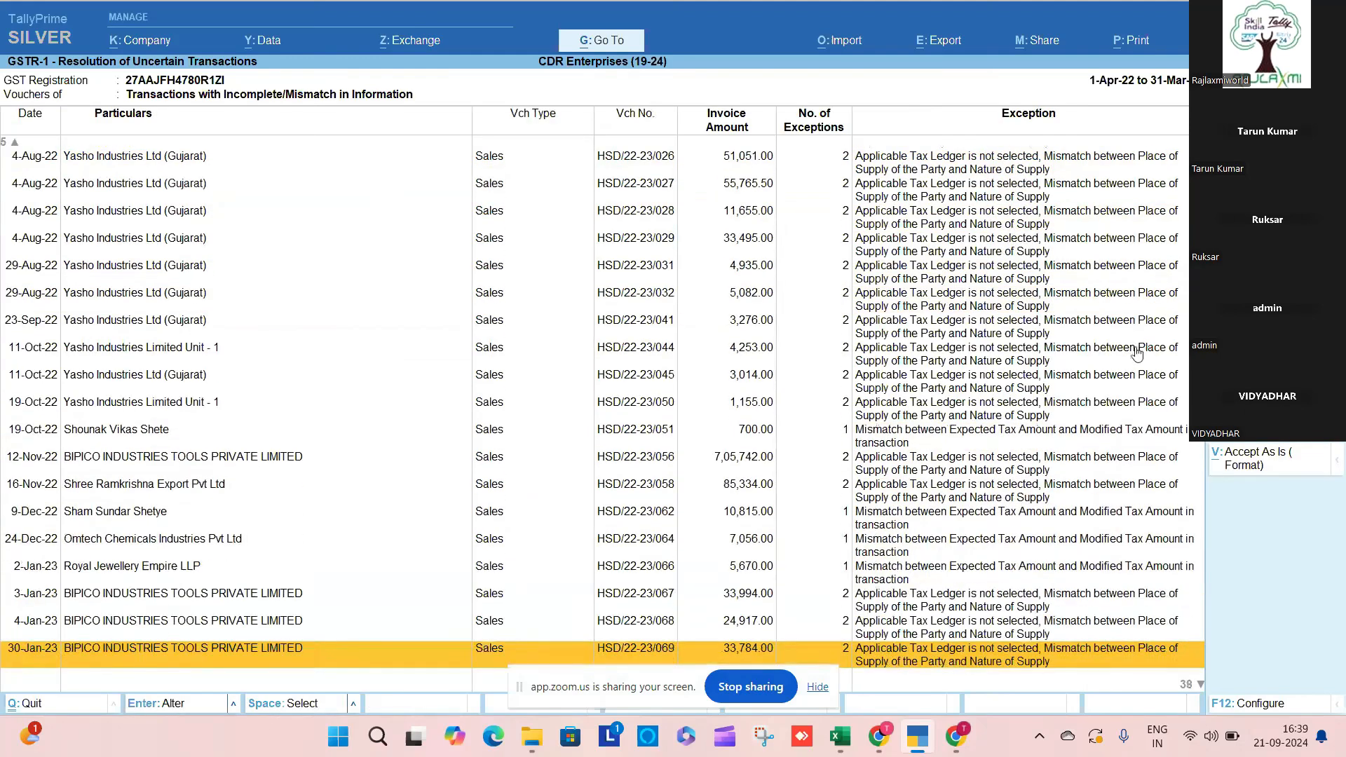
key("Down")
key("Down")
key("Down")
key("Down")
key("Down")
key("Down")
key("Down")
key("Down")
key("Down")
key("Down")
key("Down")
key("Down")
key("Down")
key("Down")
key("Down")
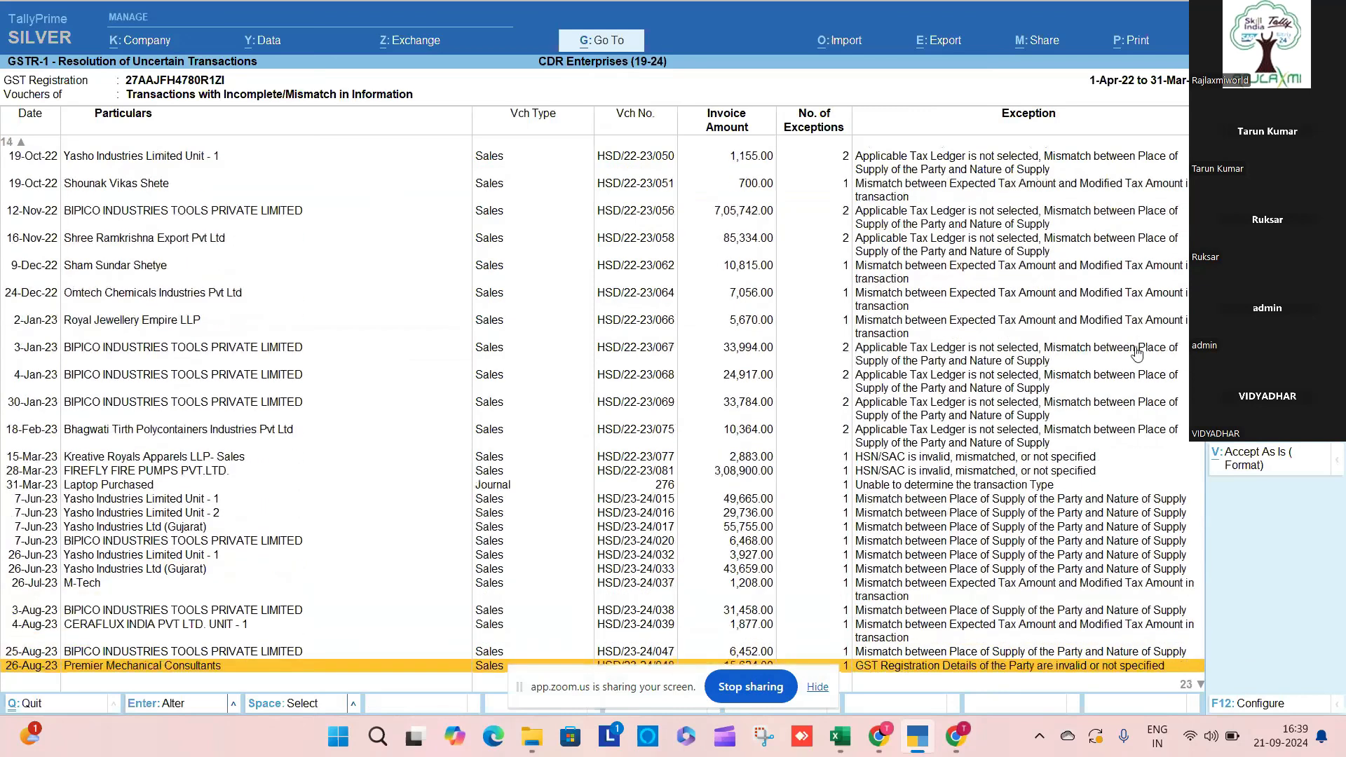
key("Up")
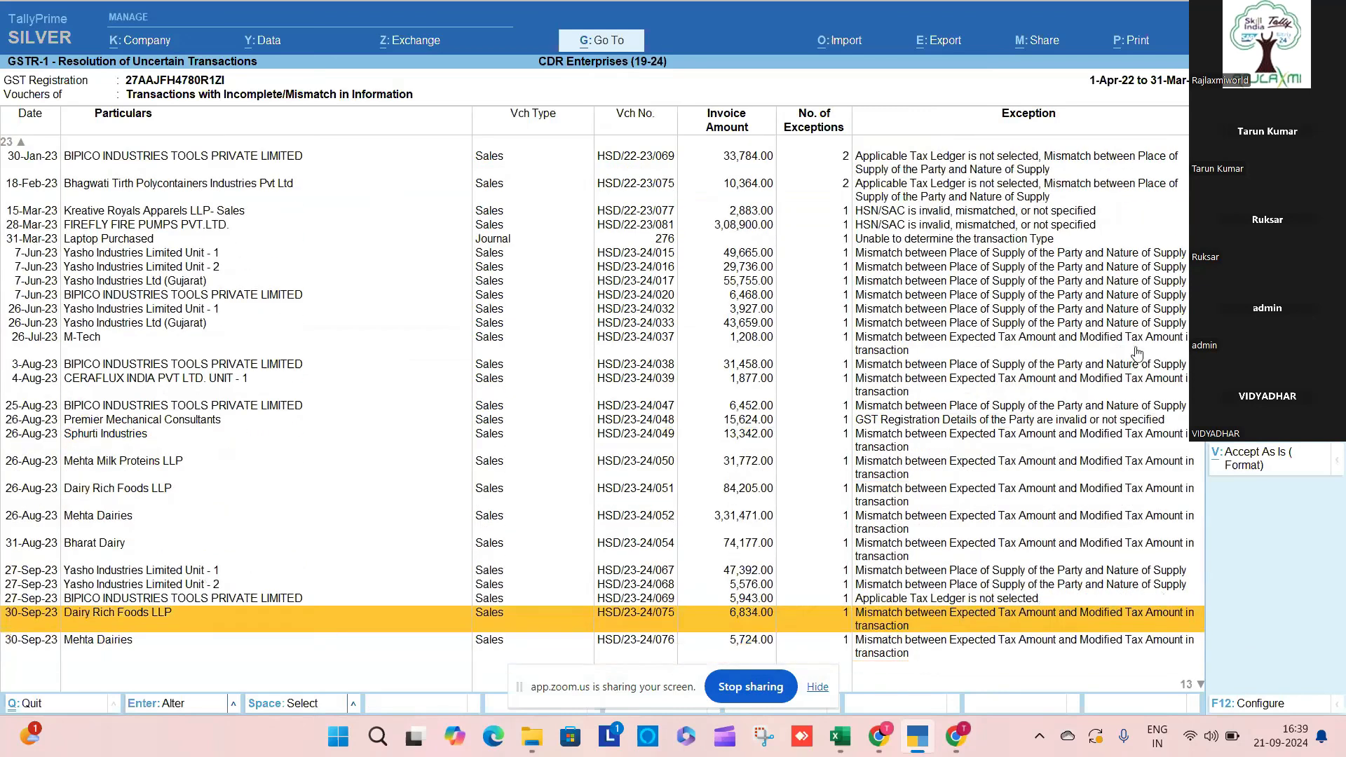
key("Down")
key("Down")
key("Down")
key("Down")
key("Down")
key("Down")
key("Down")
key("Down")
key("Down")
key("Down")
key("Down")
key("Down")
key("Down")
key("Down")
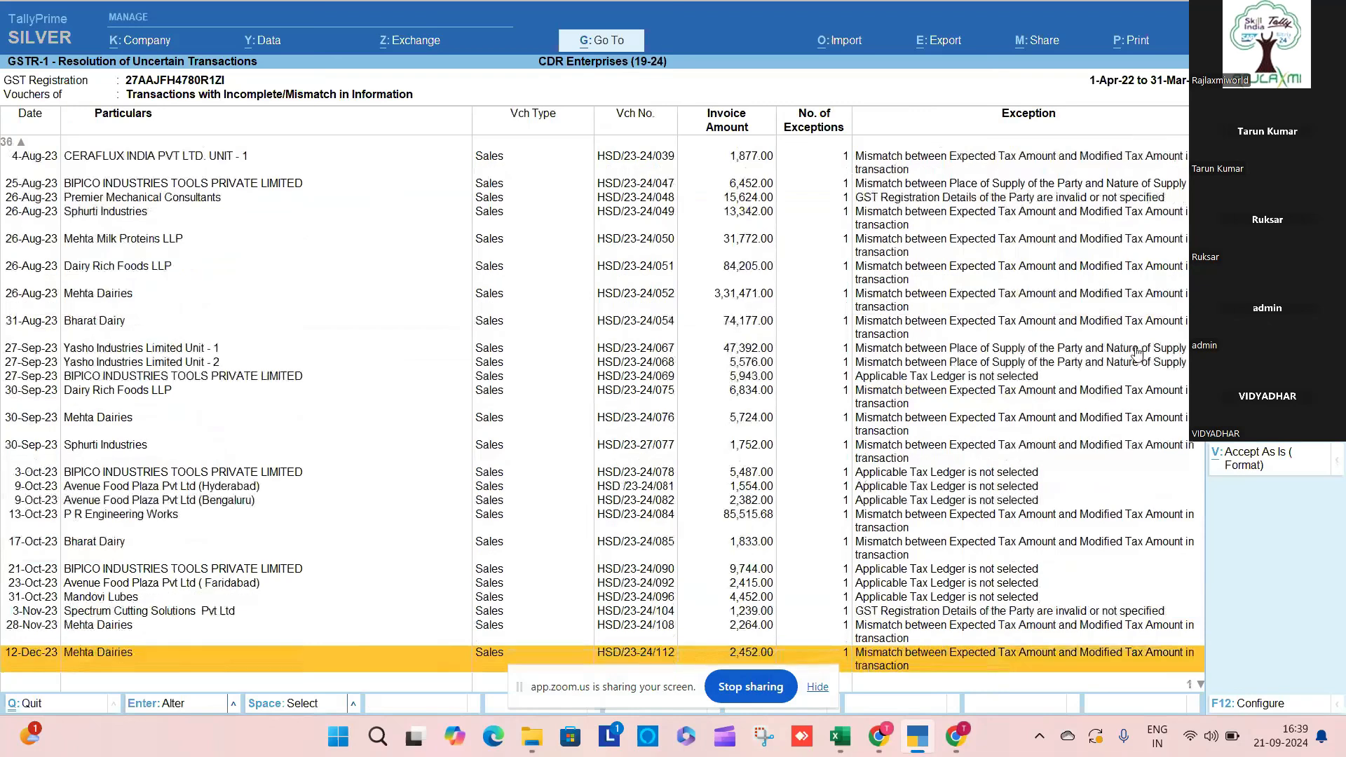
Step: Select the October 2023 vouchers HSD/23-24/078, 081, 082, 090, 092 and 096 whose applicable tax ledger is not selected
key("Up")
key("Up")
key("Up")
key("Up")
key("Up")
key("Up")
key("Up")
key("Up")
key("Up")
key("Up")
key("Up")
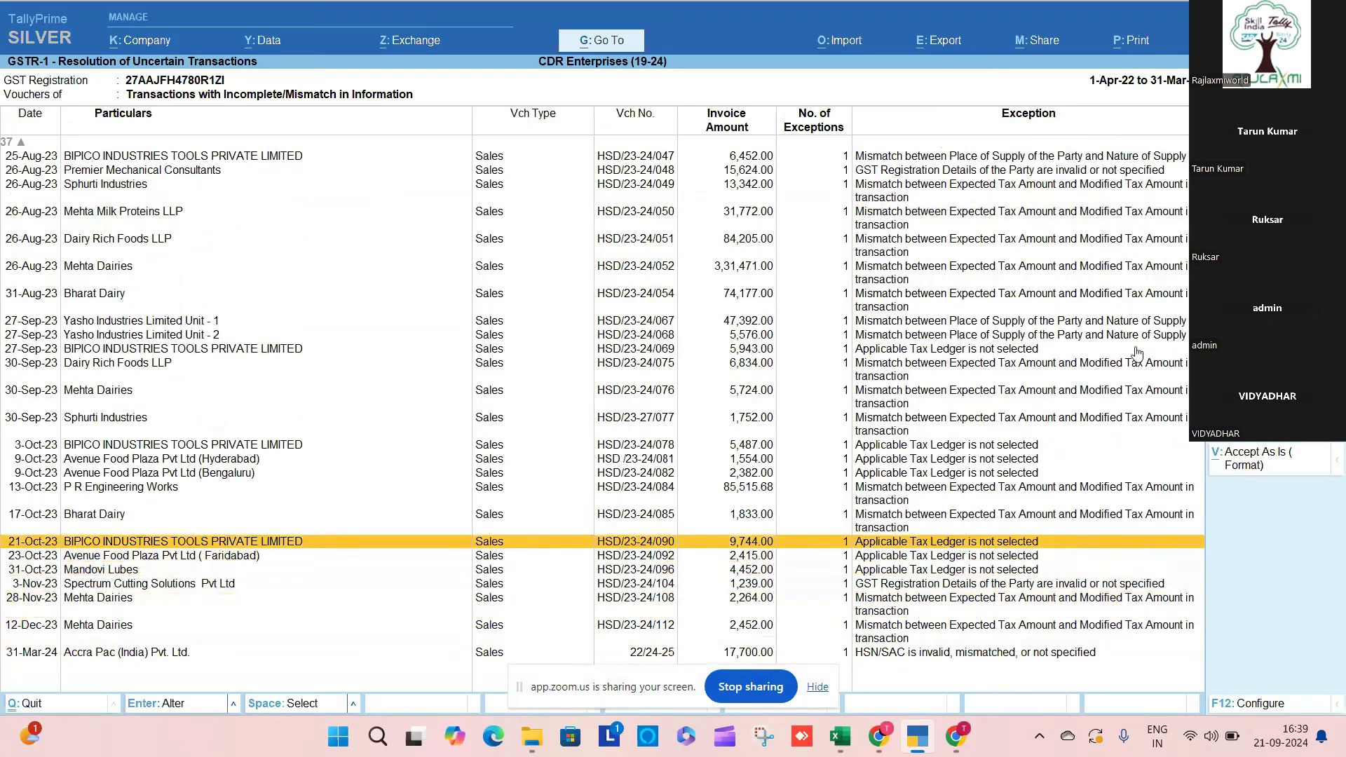
key("Up")
key("Down")
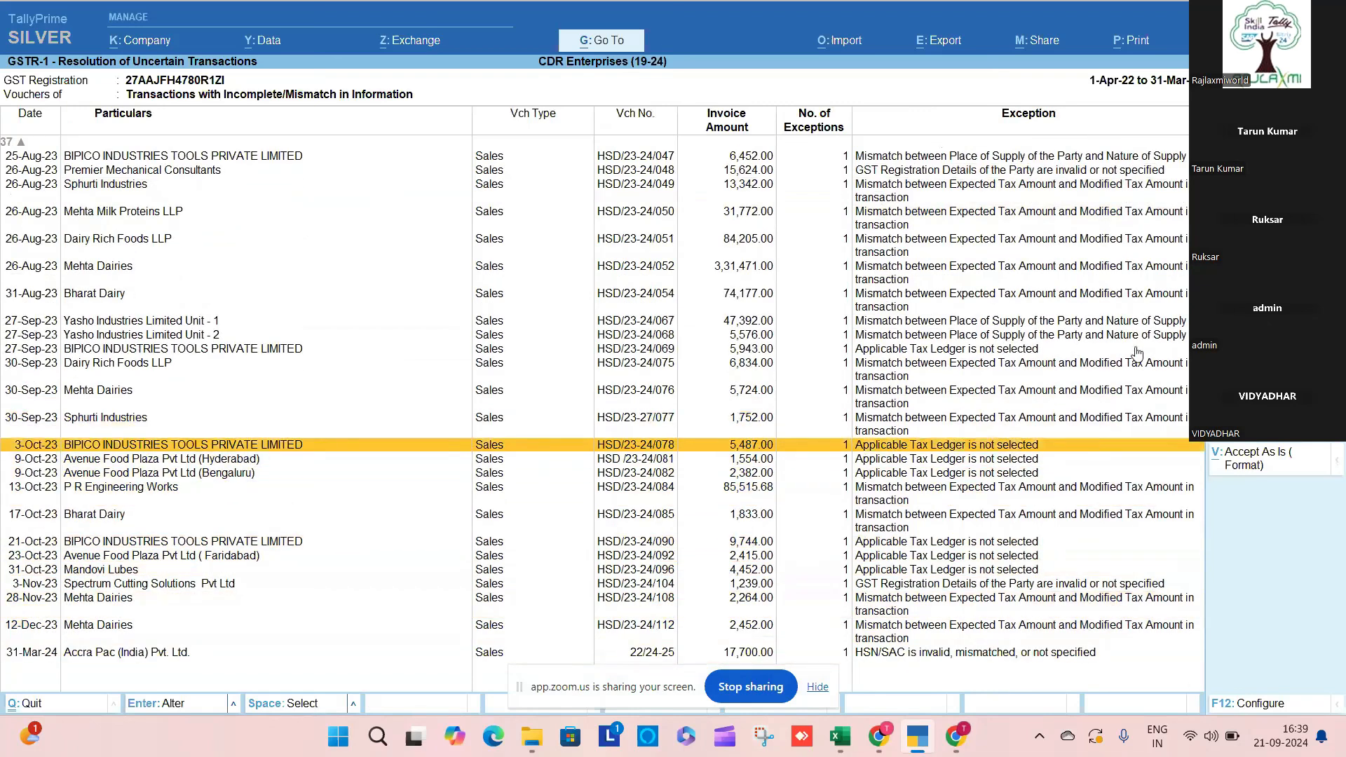
key("shift+Down")
key("shift+Down")
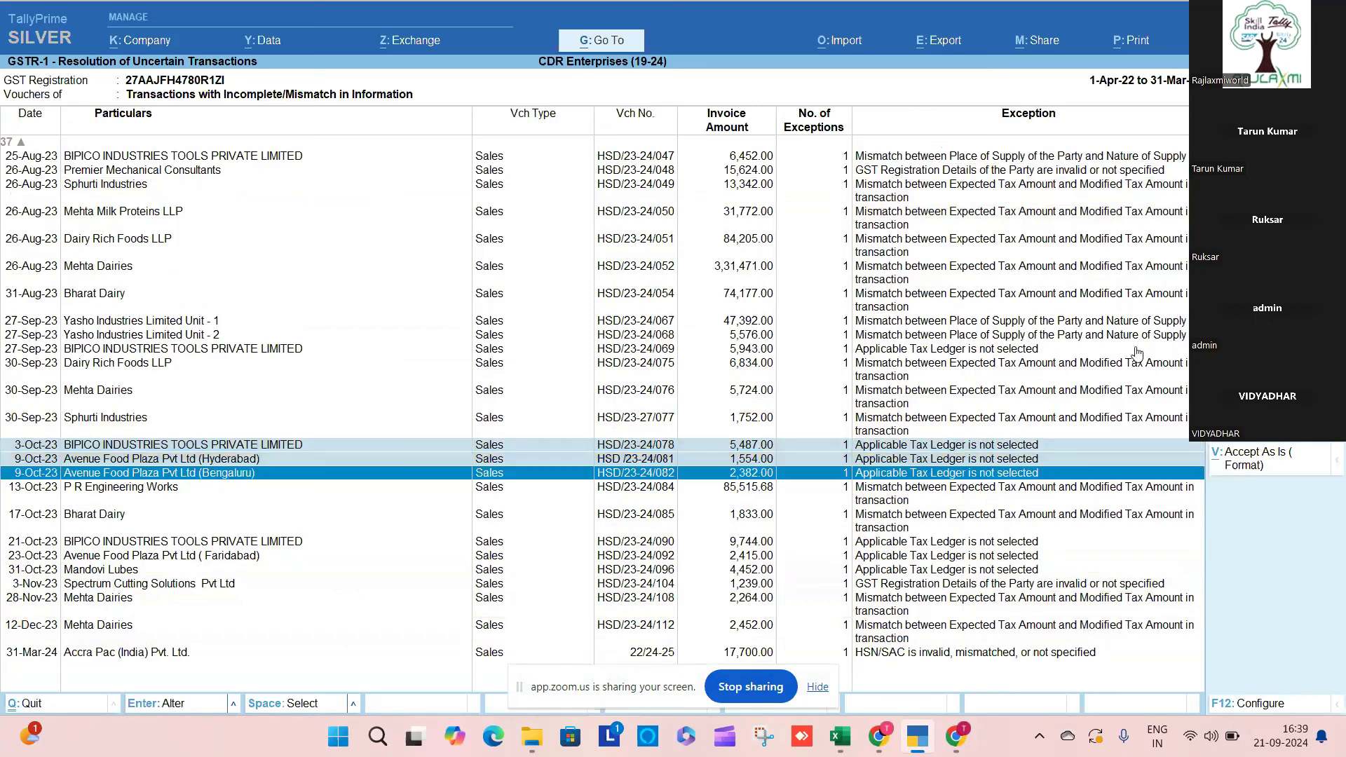
key("shift+Down")
key("Down")
key("Down")
key("shift+Down")
key("shift+Down")
key("space")
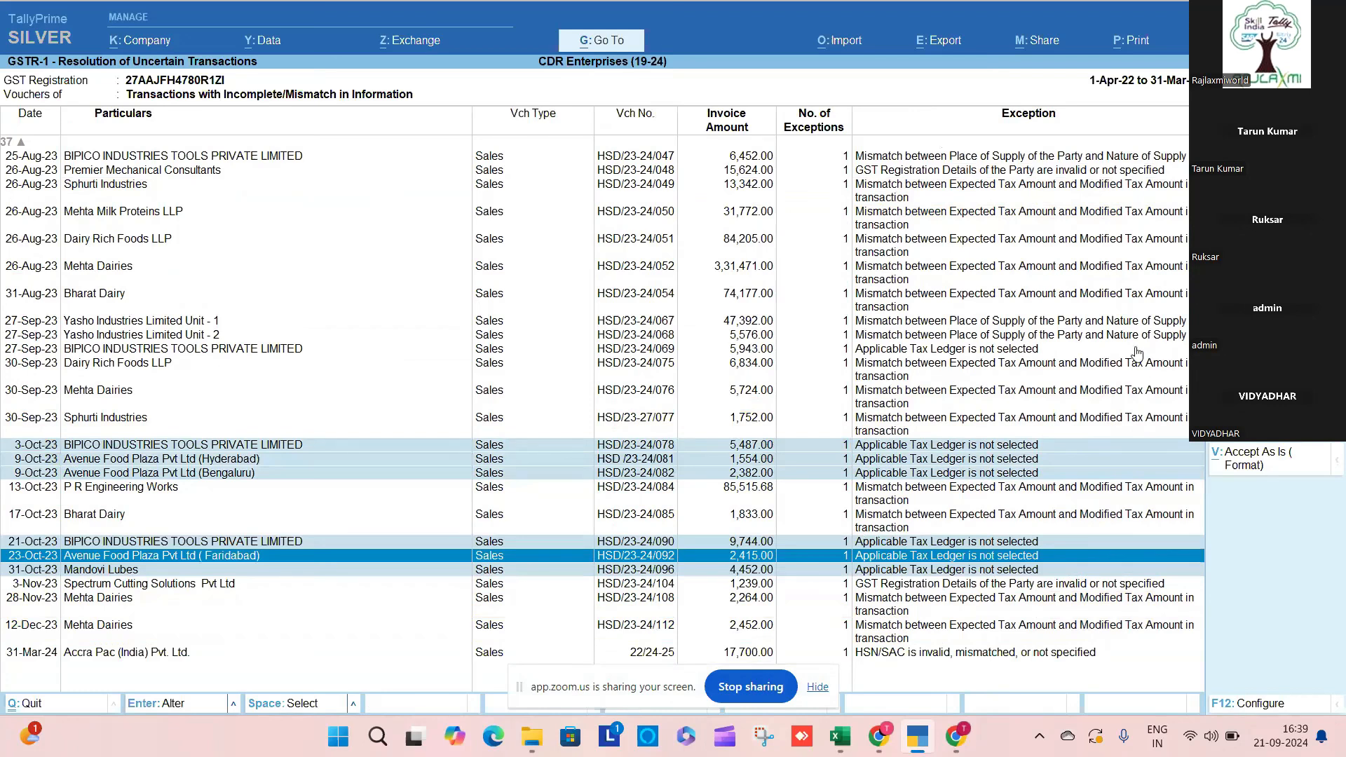
key("space")
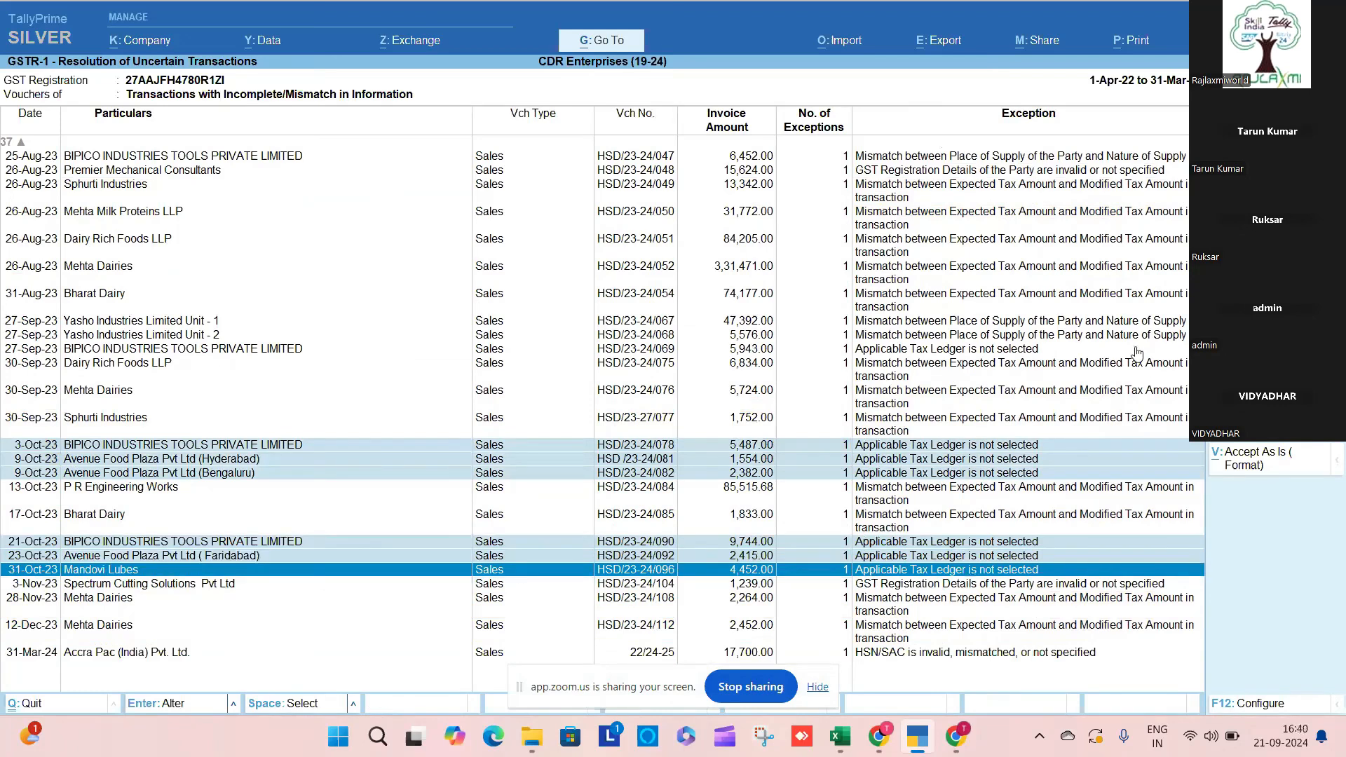
Step: Add the 27-Sep-23 Yasho Industries vouchers HSD/23-24/067 and 068 to the selection and apply Accept As Is to the selected vouchers
key("Up")
key("Up")
key("Up")
key("Up")
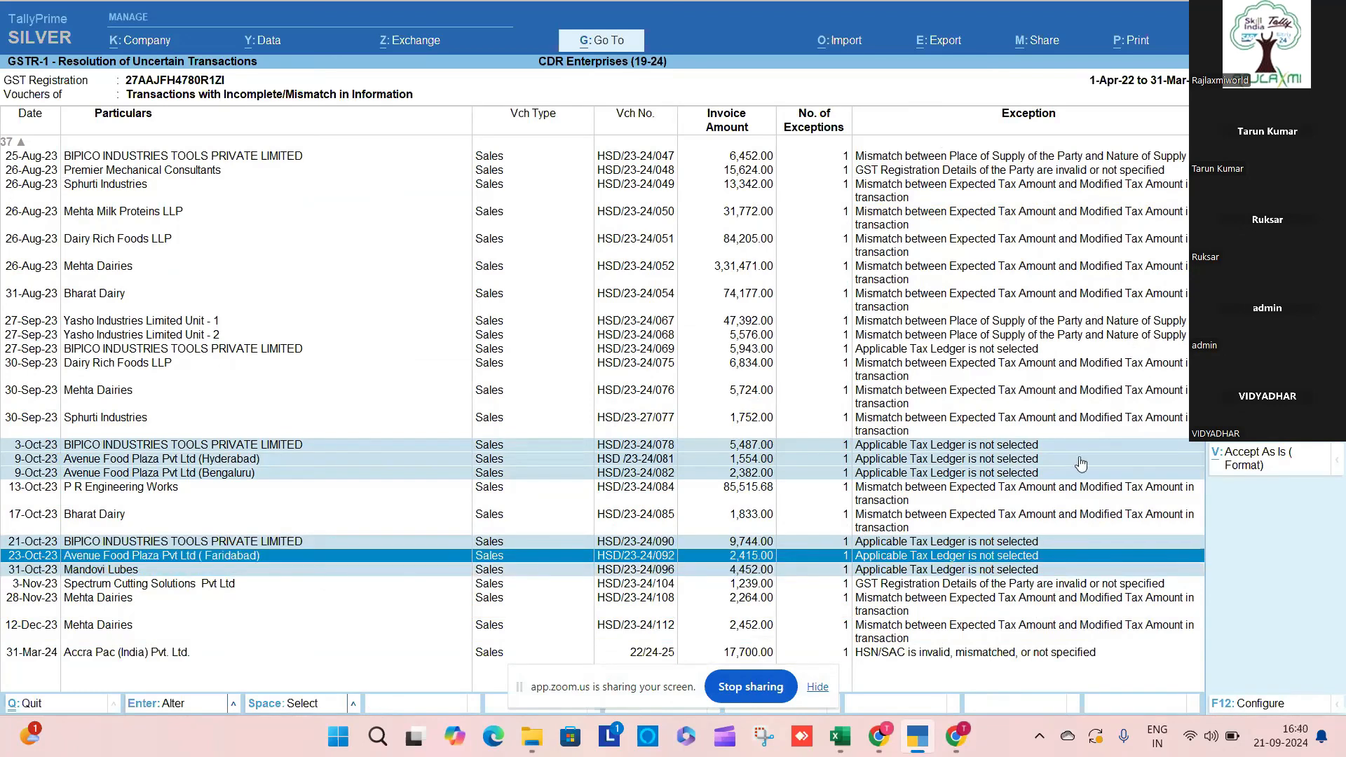
key("Down")
key("Down")
key("Down")
key("Down")
key("Down")
key("Down")
key("Down")
key("Down")
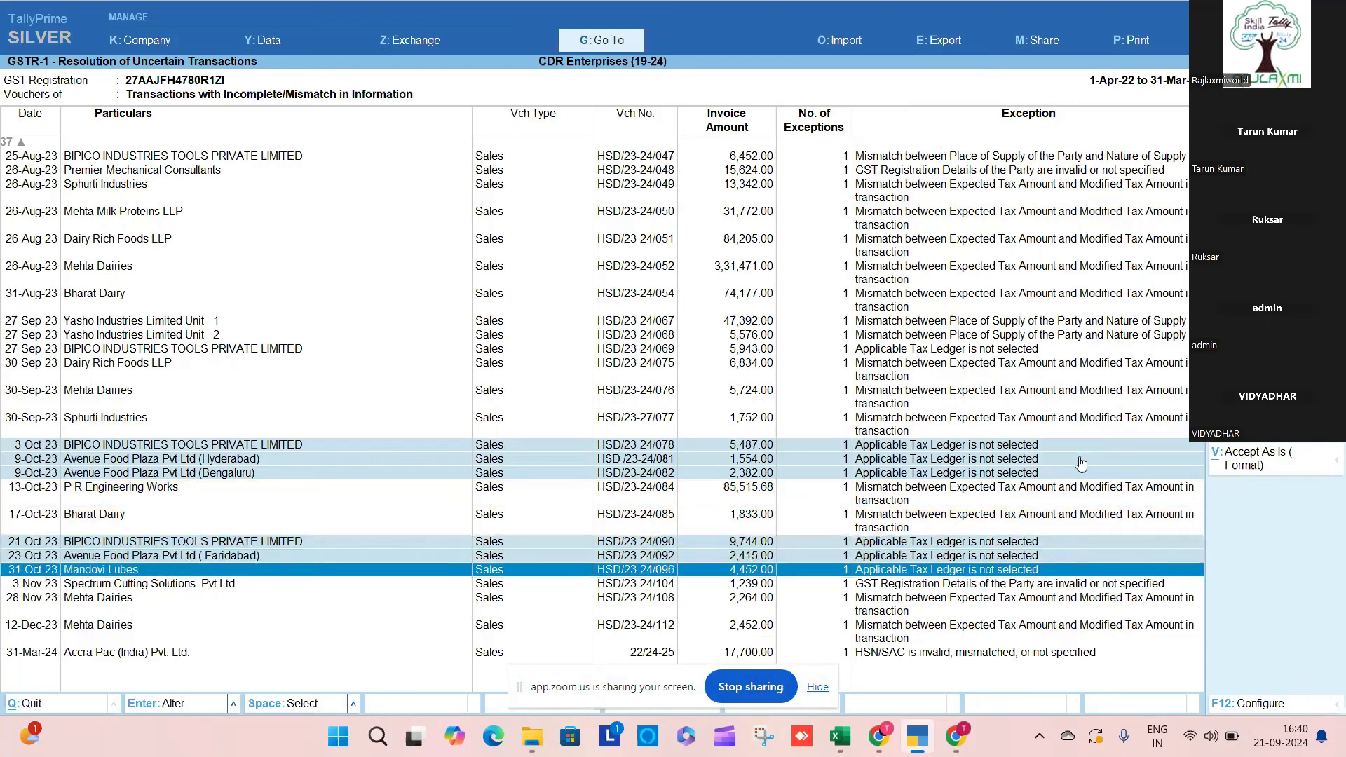
key("Up")
key("Up")
key("Up")
key("Up")
key("Up")
key("Up")
key("Up")
key("Up")
key("Up")
key("Up")
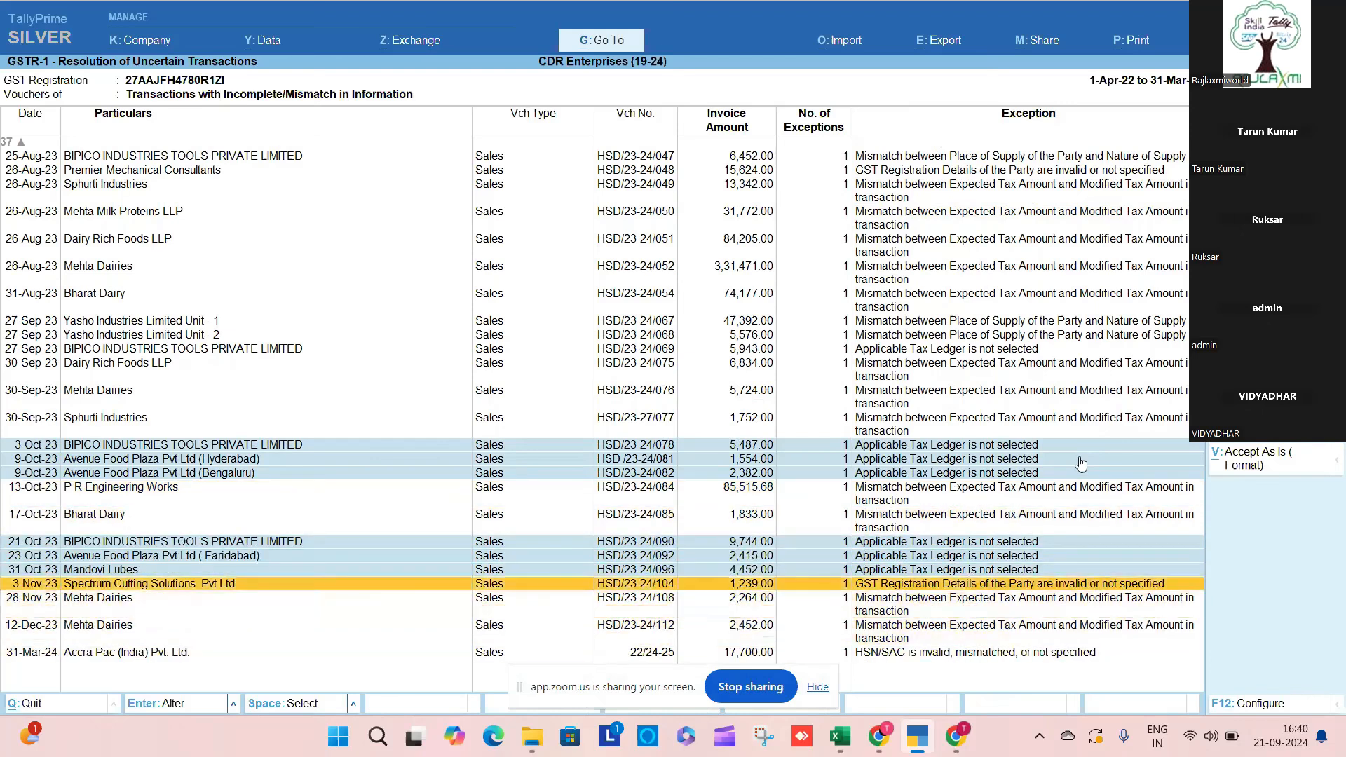
key("Up")
key("Up")
key("Up")
key("Up")
key("Up")
key("Up")
key("Up")
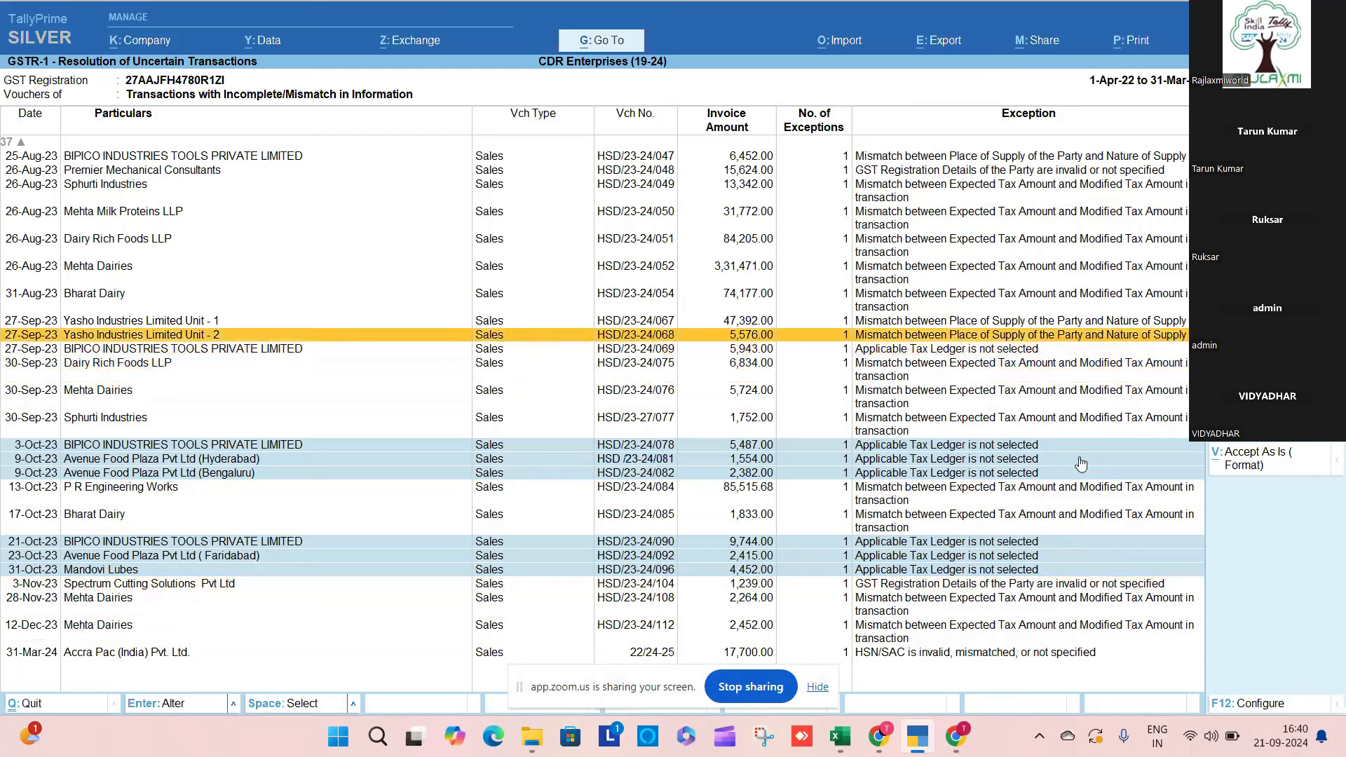
key("space")
key("Down")
key("space")
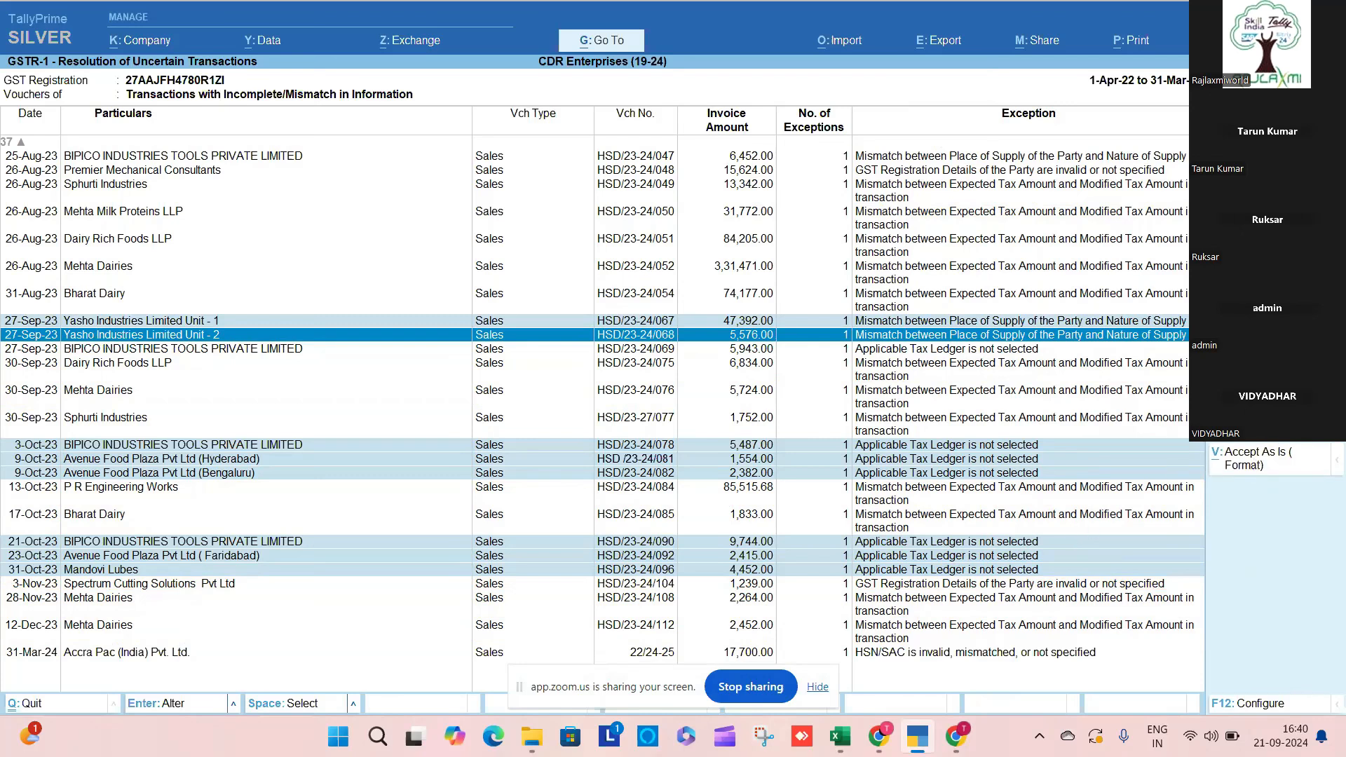
key("alt+v")
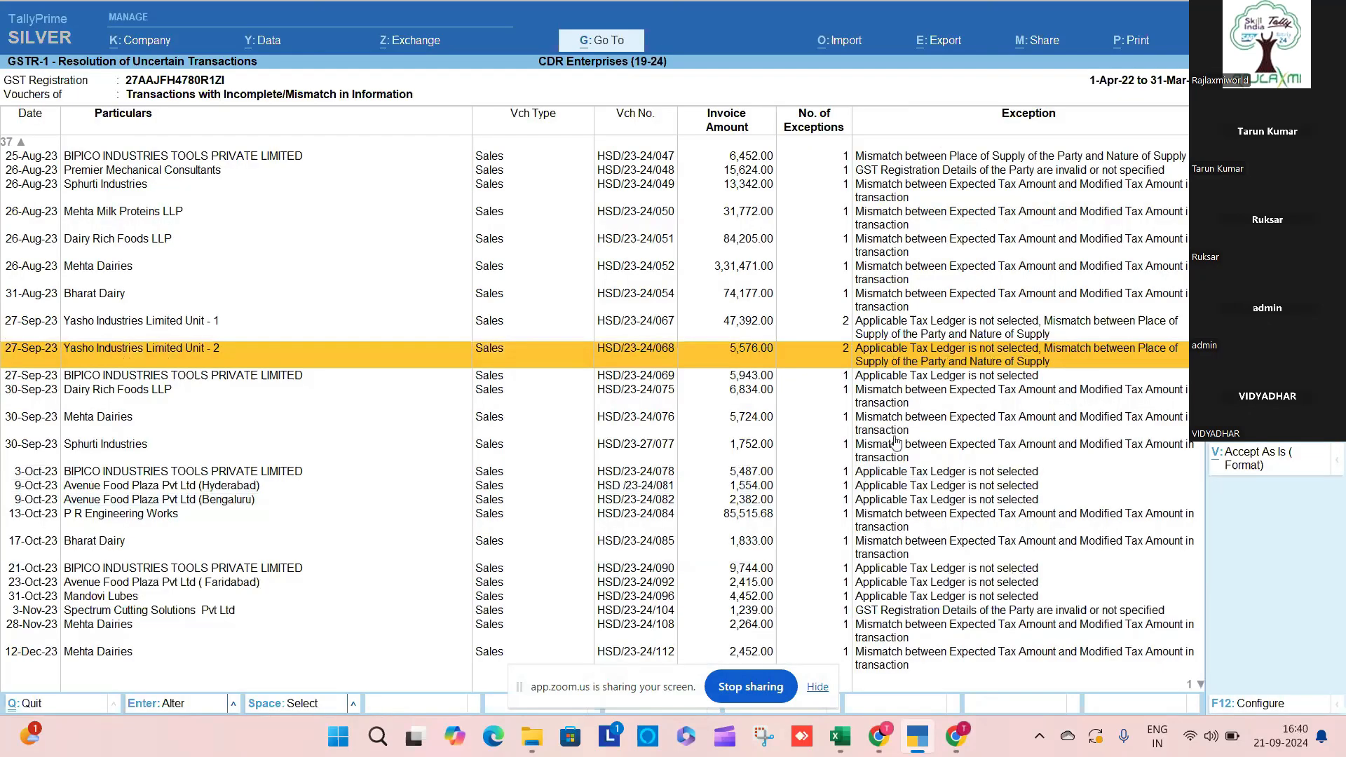
Step: Leave the voucher list and open the vouchers with a mismatch between expected tax amount and modified tax amount
key("Down")
key("Down")
key("Down")
key("Down")
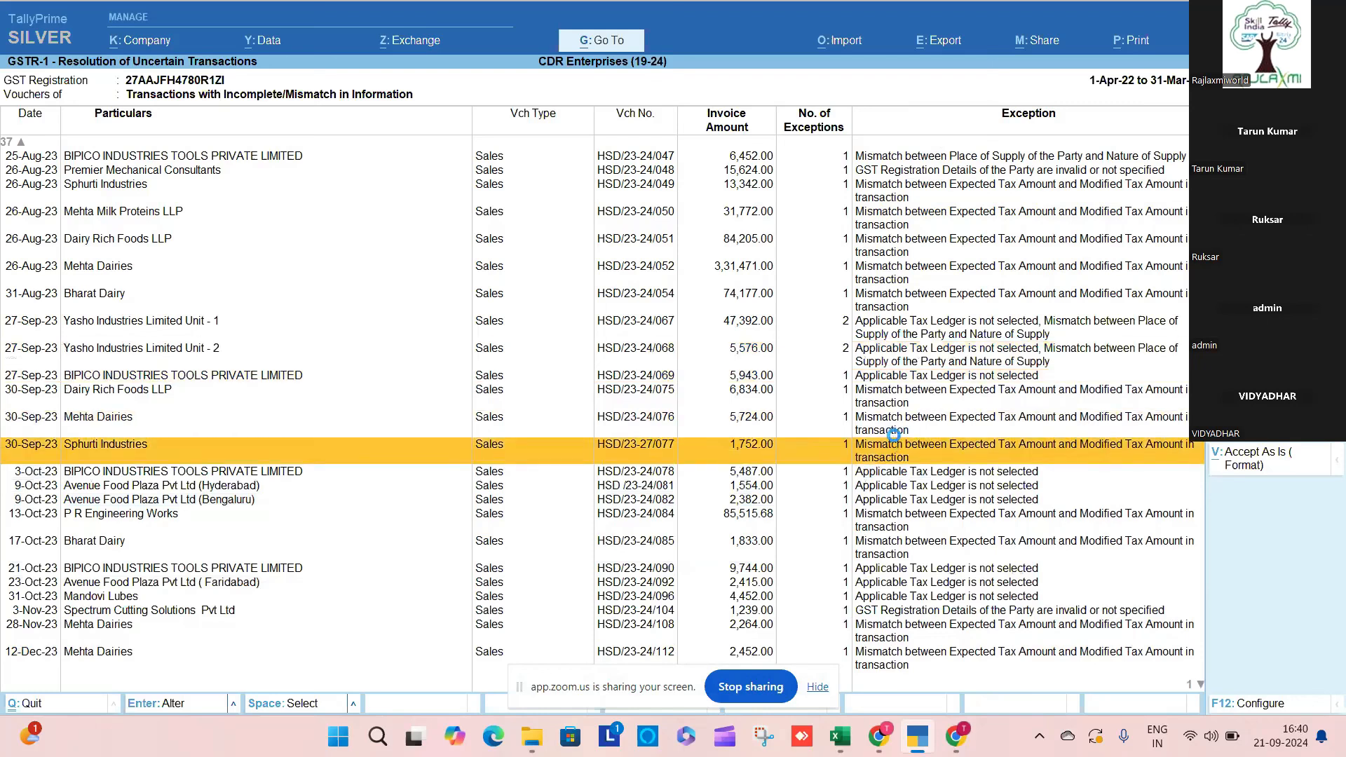
key("Escape")
key("Down")
key("Down")
key("Down")
key("Down")
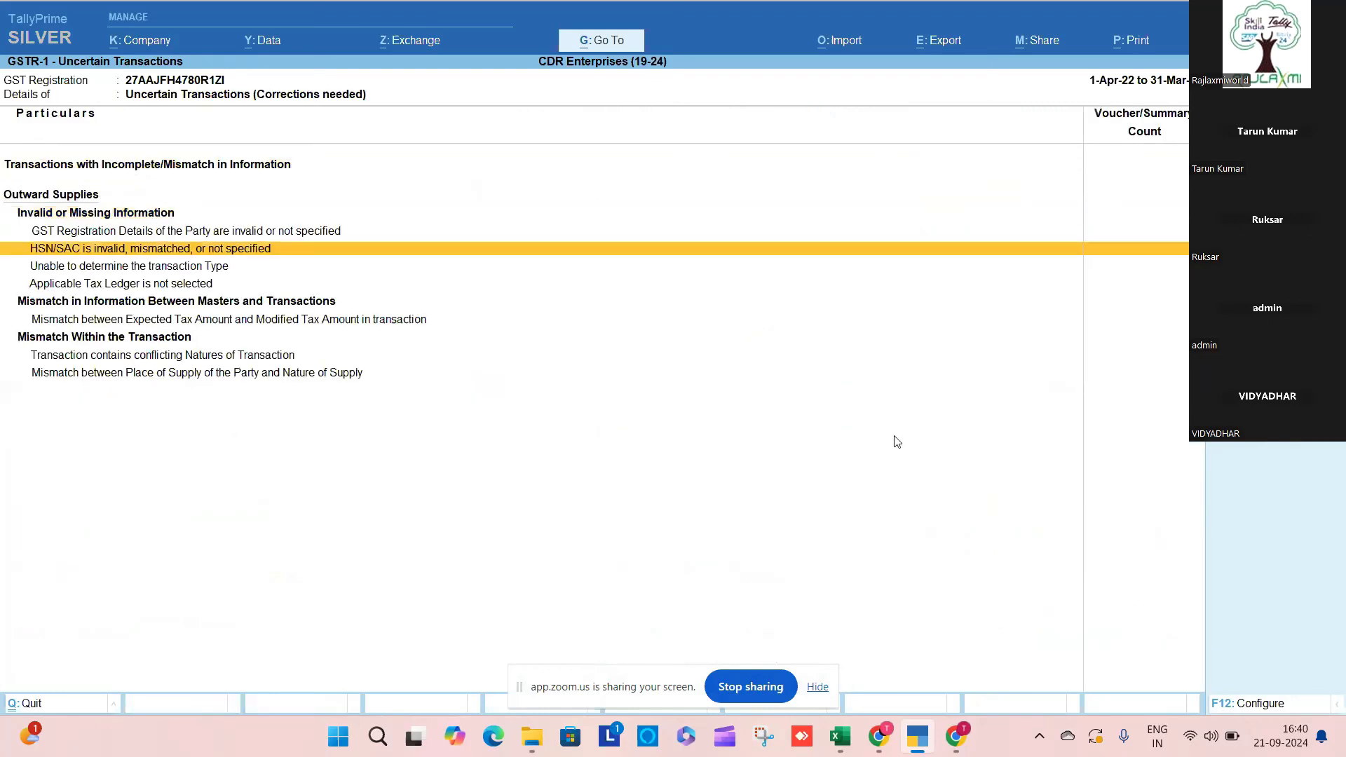
key("Down")
key("Down")
key("Up")
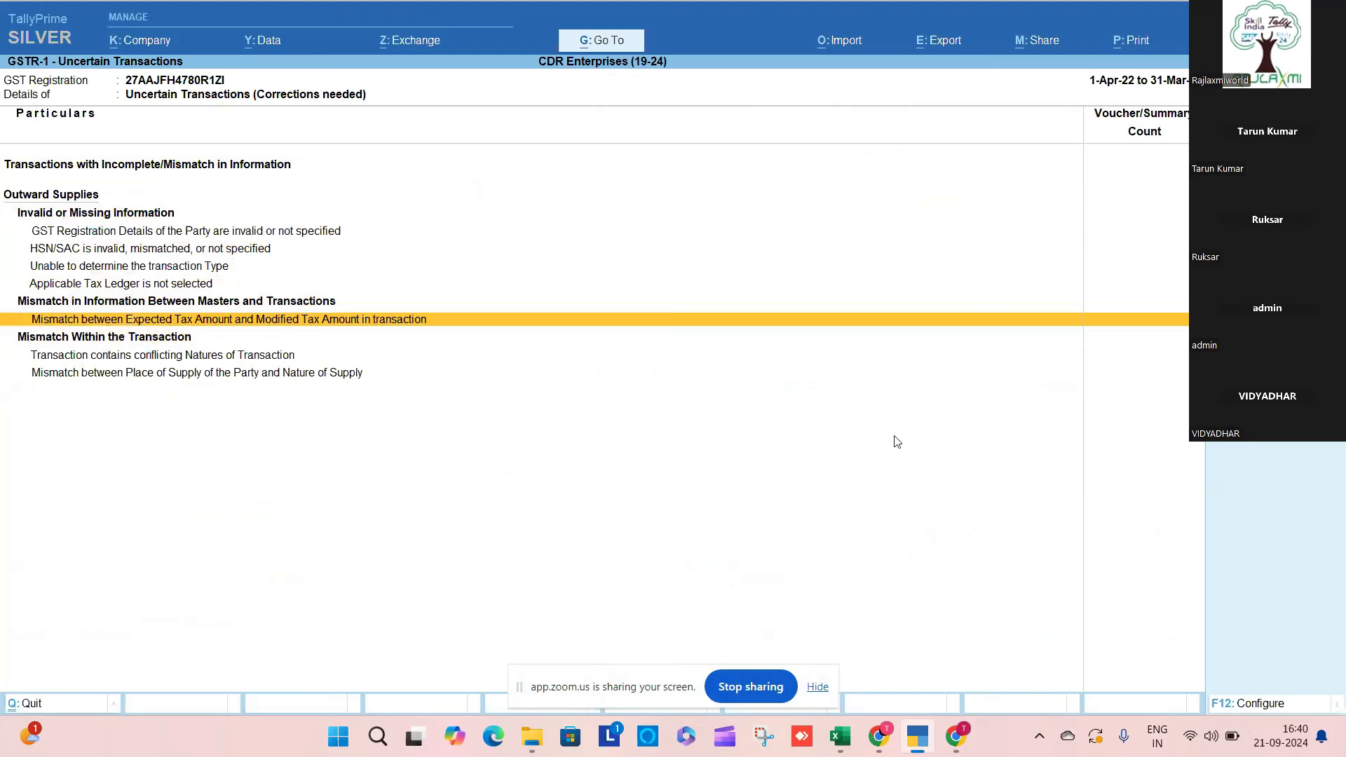
key("Down")
key("Up")
key("Return")
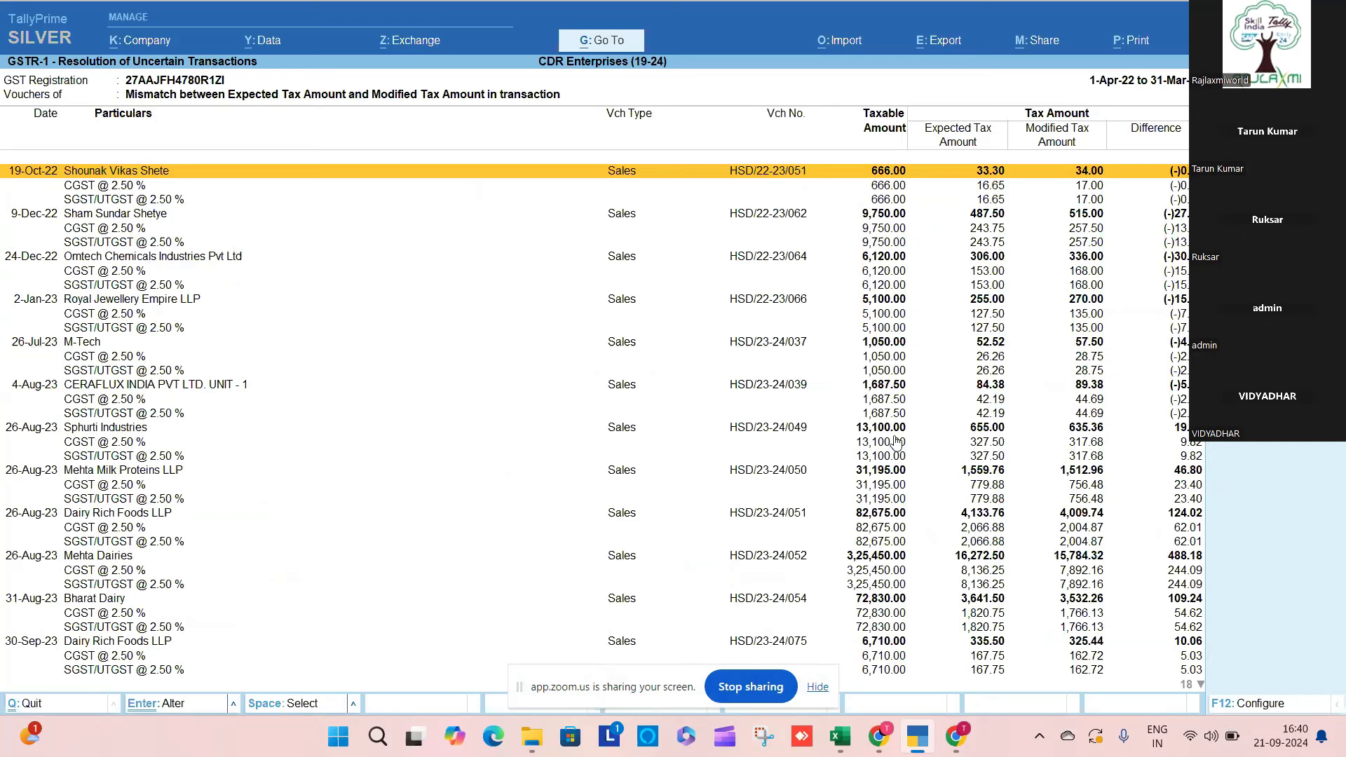
Step: Open the first mismatched sales voucher, HSD/22-23/051, and review its GST tax analysis
key("Return")
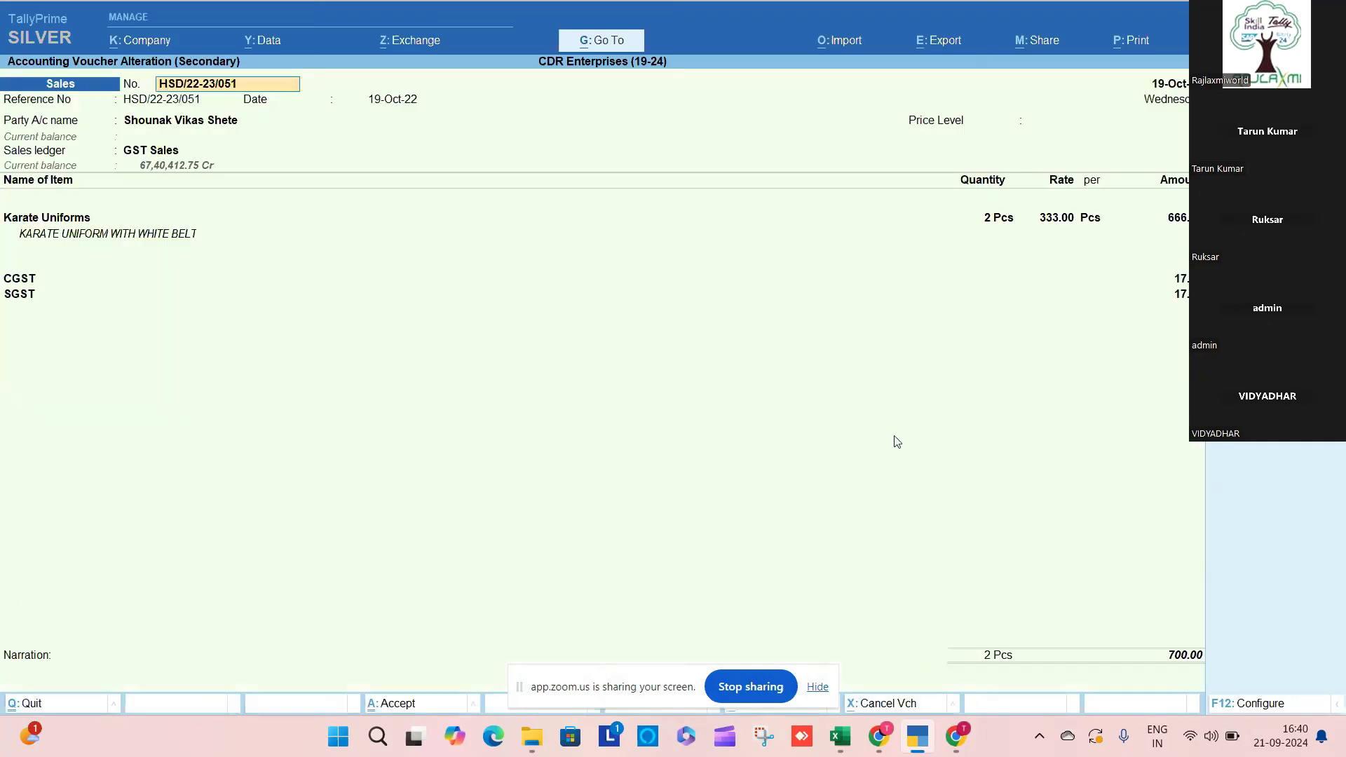
key("ctrl+o")
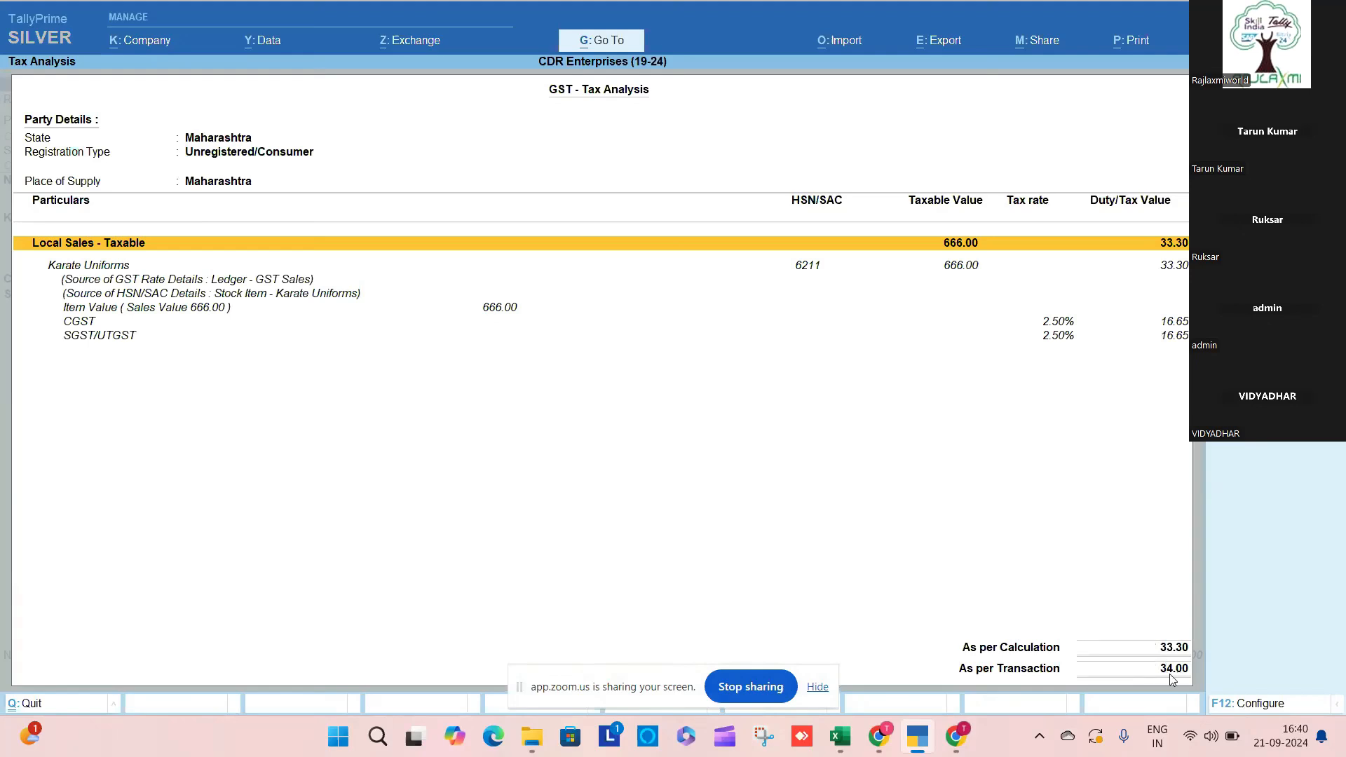
key("Escape")
Step: Recalculate the voucher's CGST and SGST amounts to 16.65 each, save the voucher and return to the uncertain transactions summary
left_click(1175, 283)
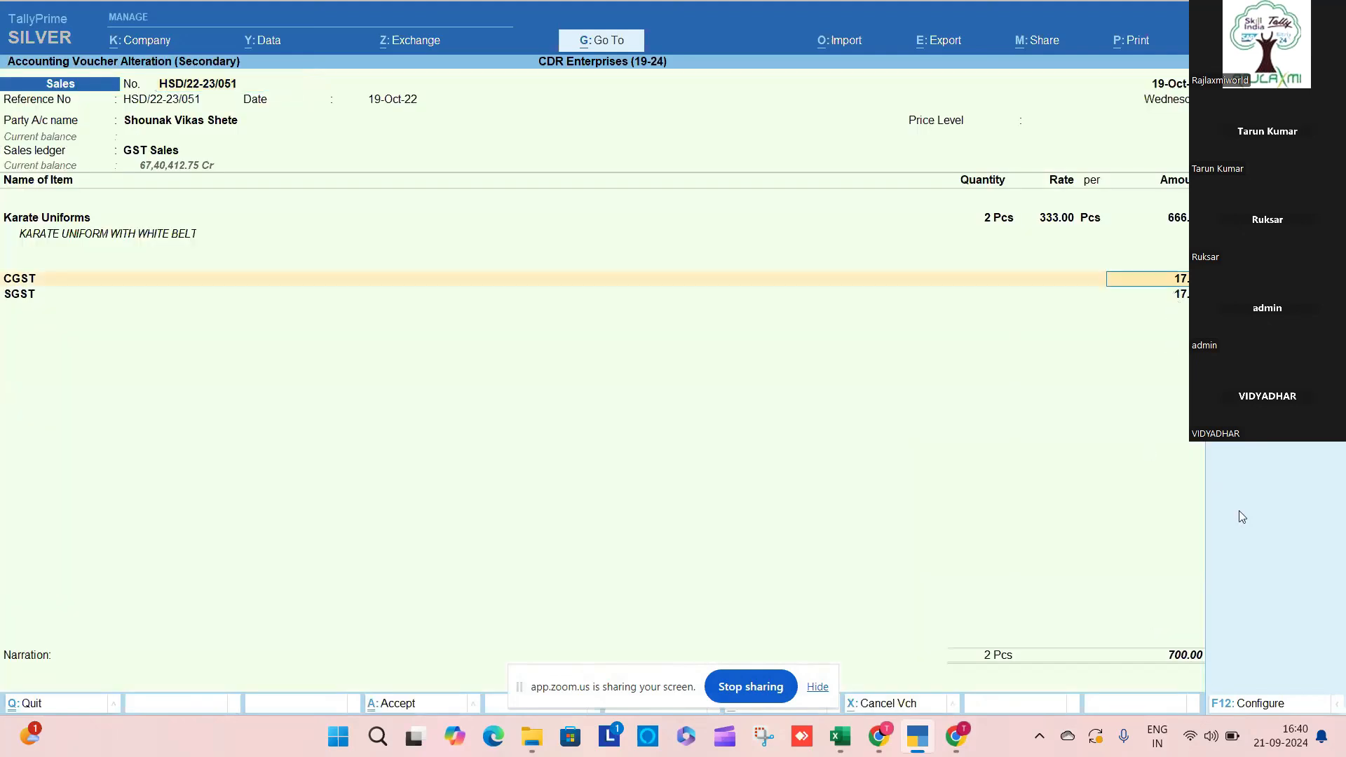
key("BackSpace")
key("Return")
key("Return")
key("Return")
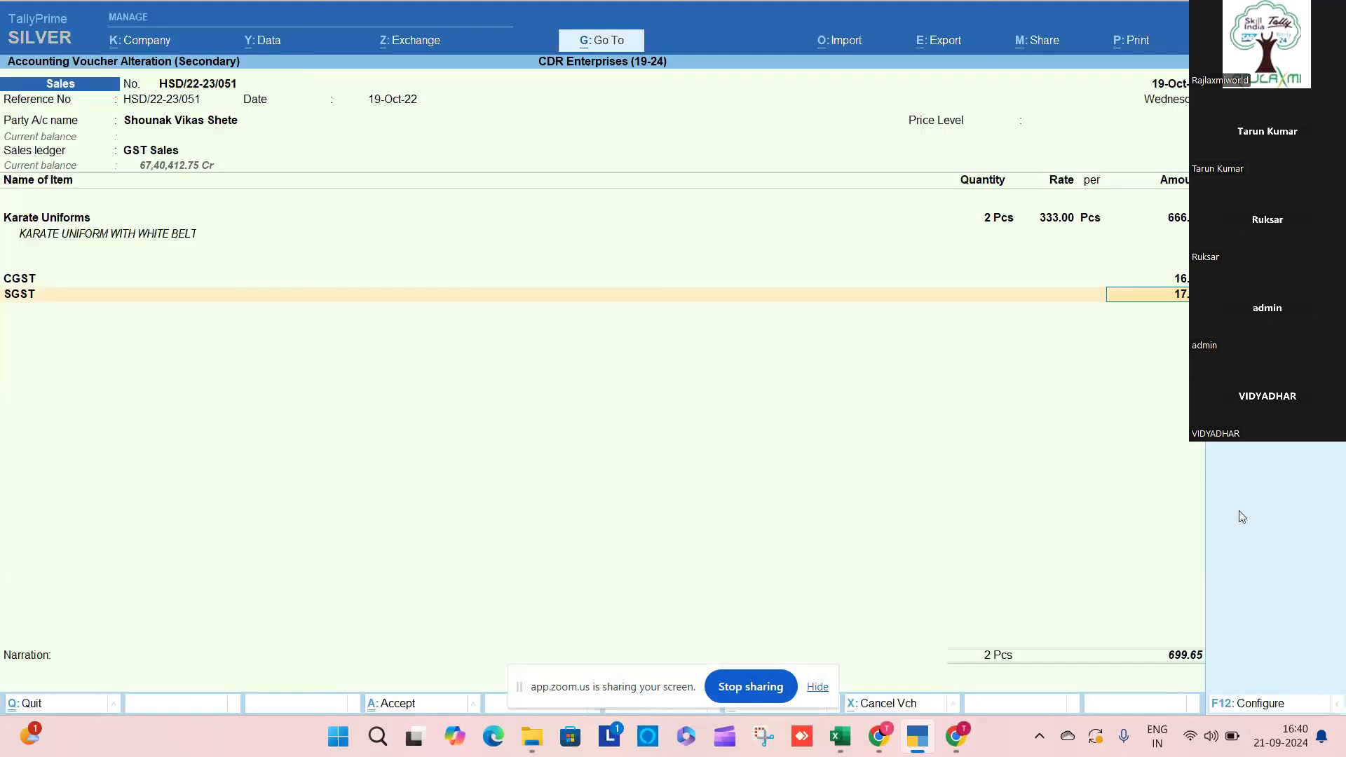
key("Return")
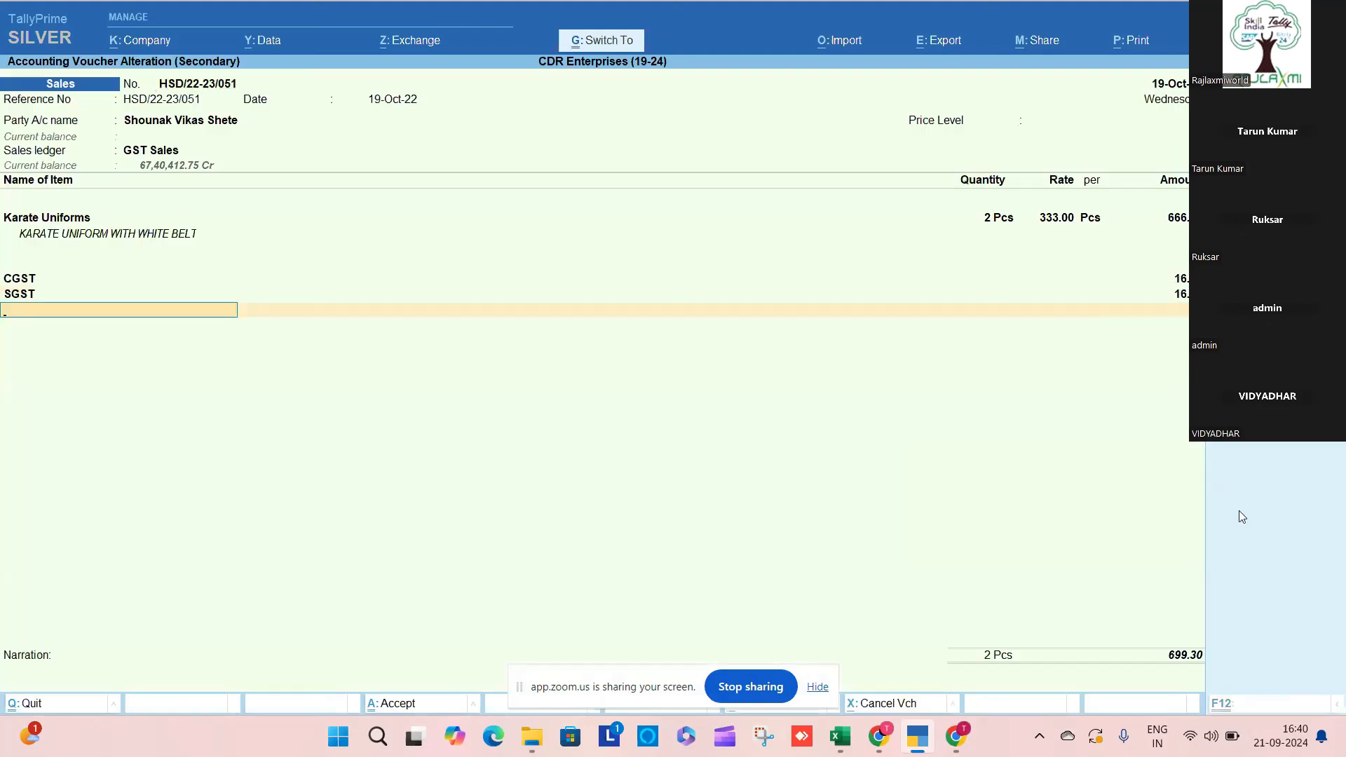
key("ctrl+a")
key("Escape")
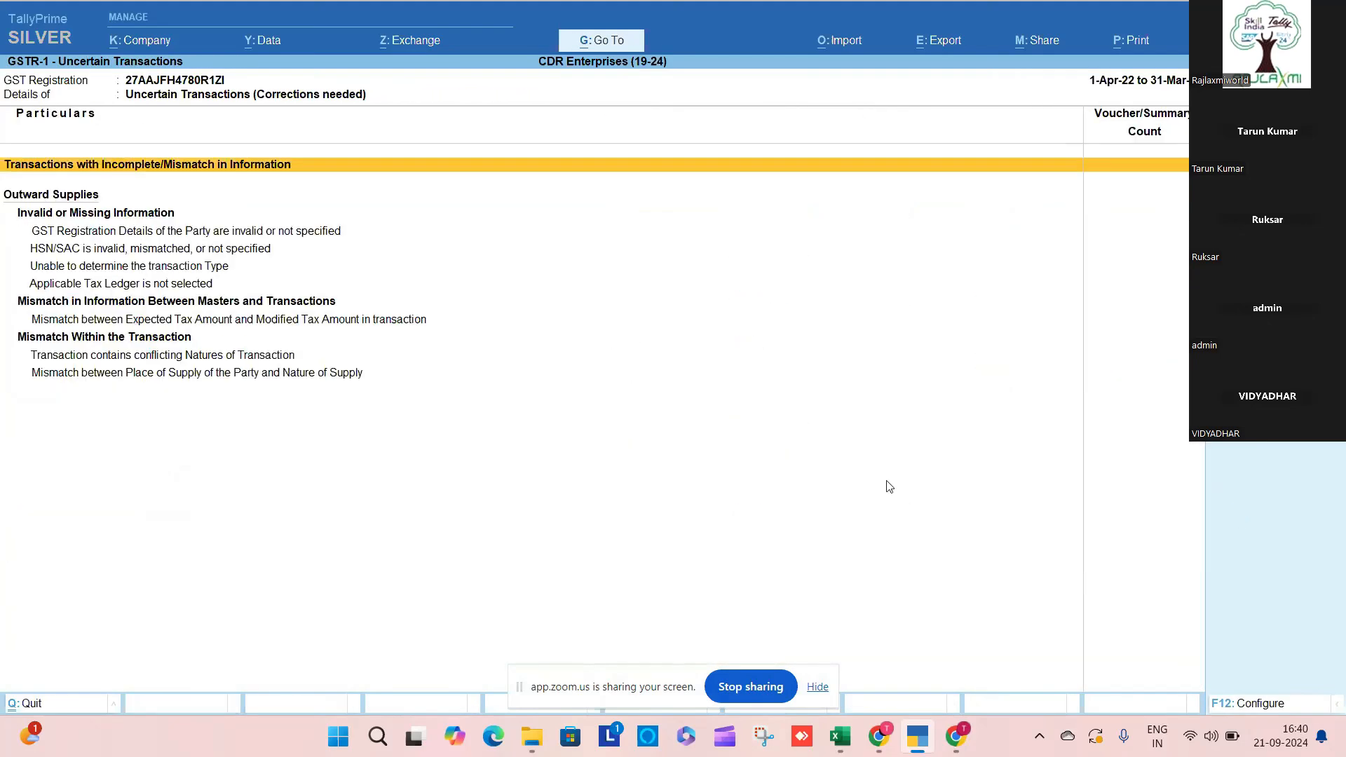
Step: Open the list of vouchers under the mismatch type for transactions containing conflicting natures of transaction
key("Down")
key("Down")
key("Down")
key("Down")
key("Down")
key("Down")
key("Down")
key("Down")
key("Down")
key("Down")
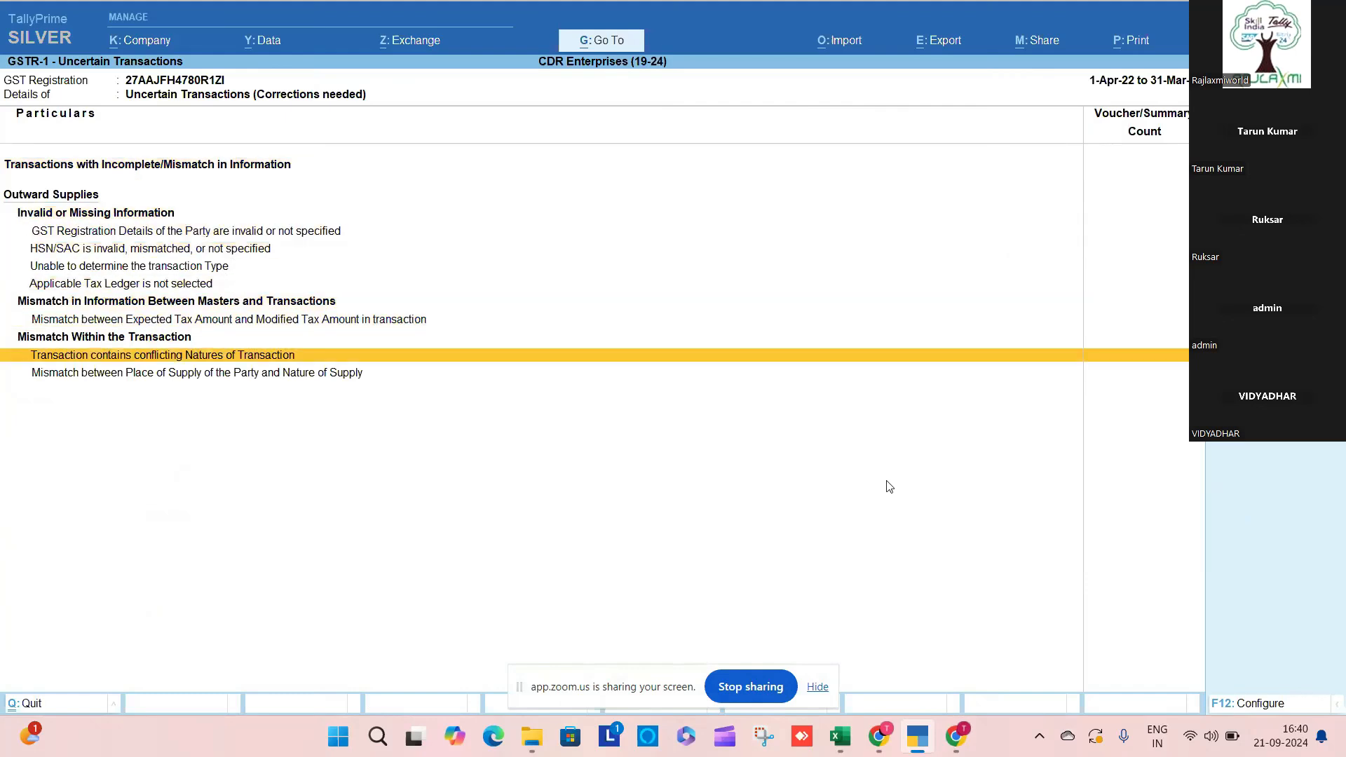
key("Up")
key("Down")
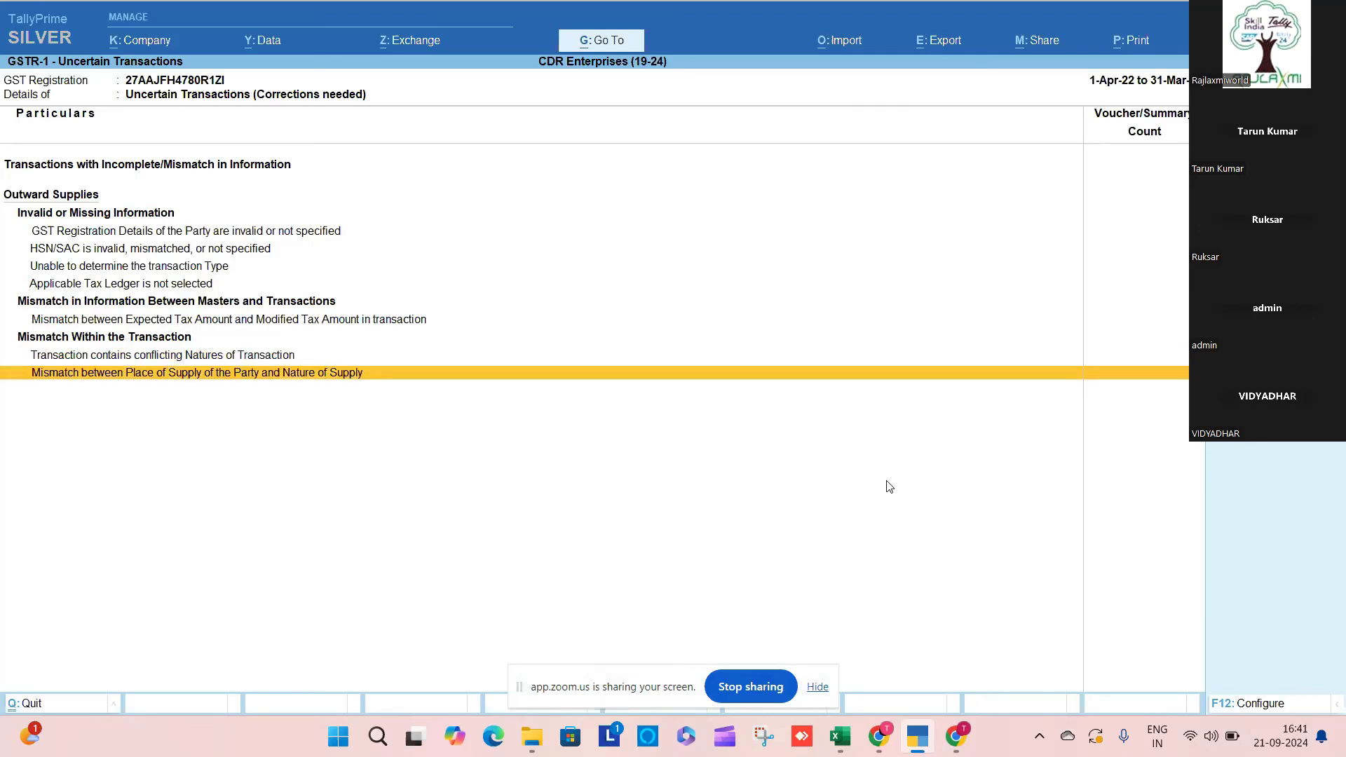
key("Up")
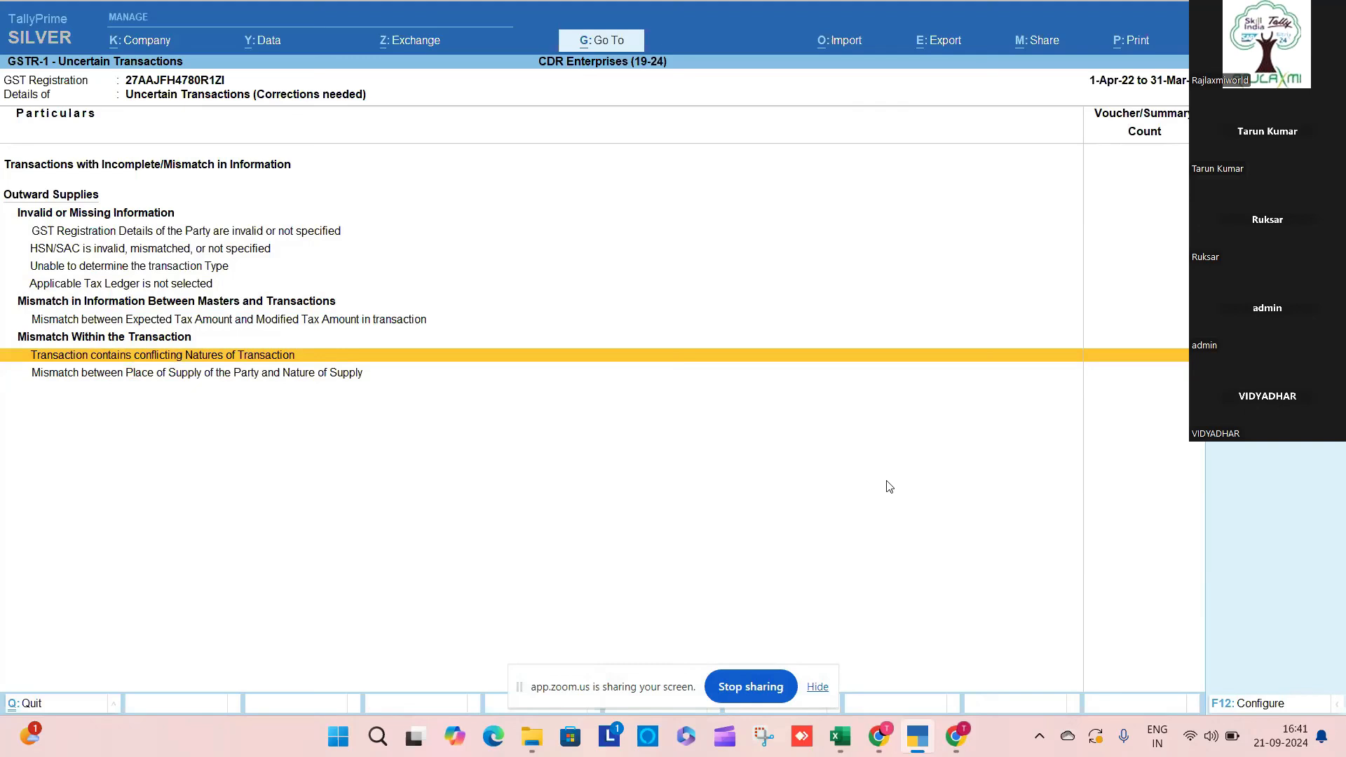
key("Return")
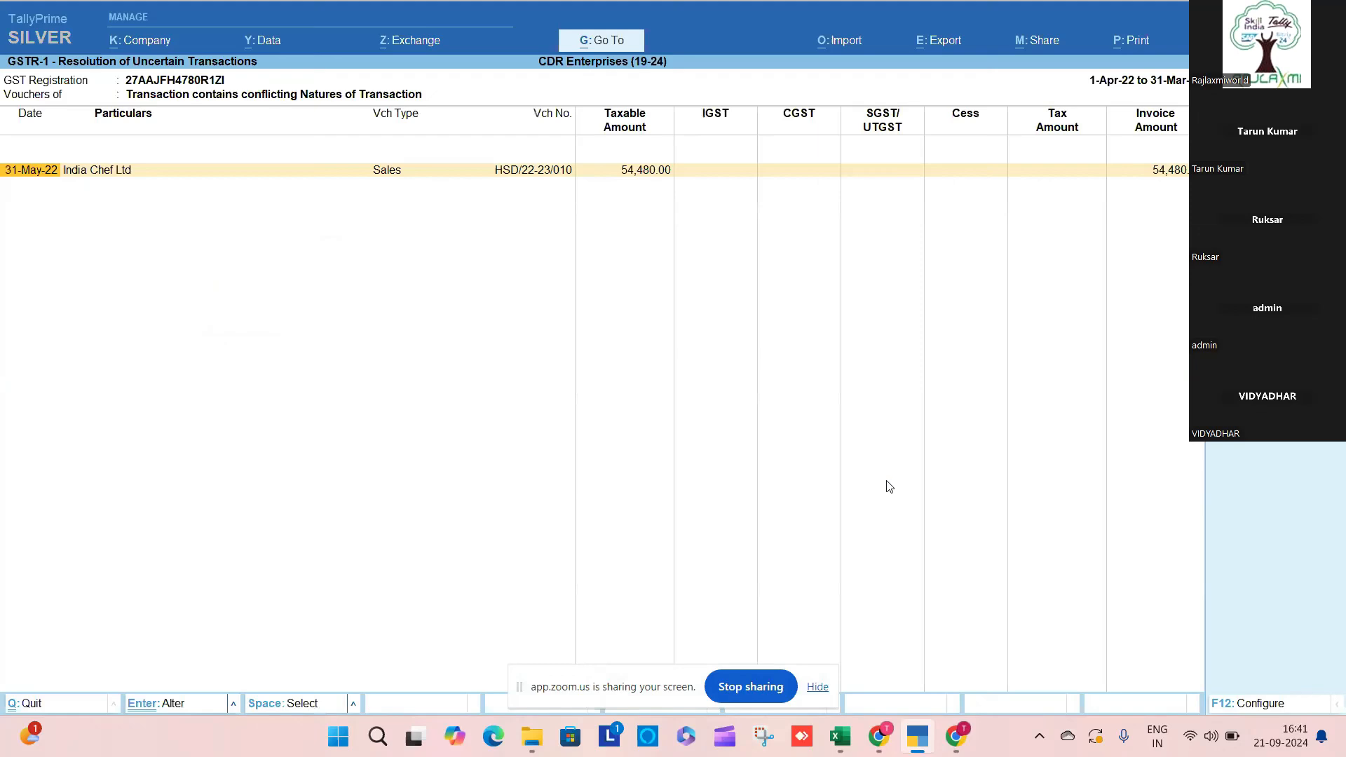
Step: Open India Chef Ltd sales voucher HSD/22-23/010 and review its GST tax analysis in detail
key("Return")
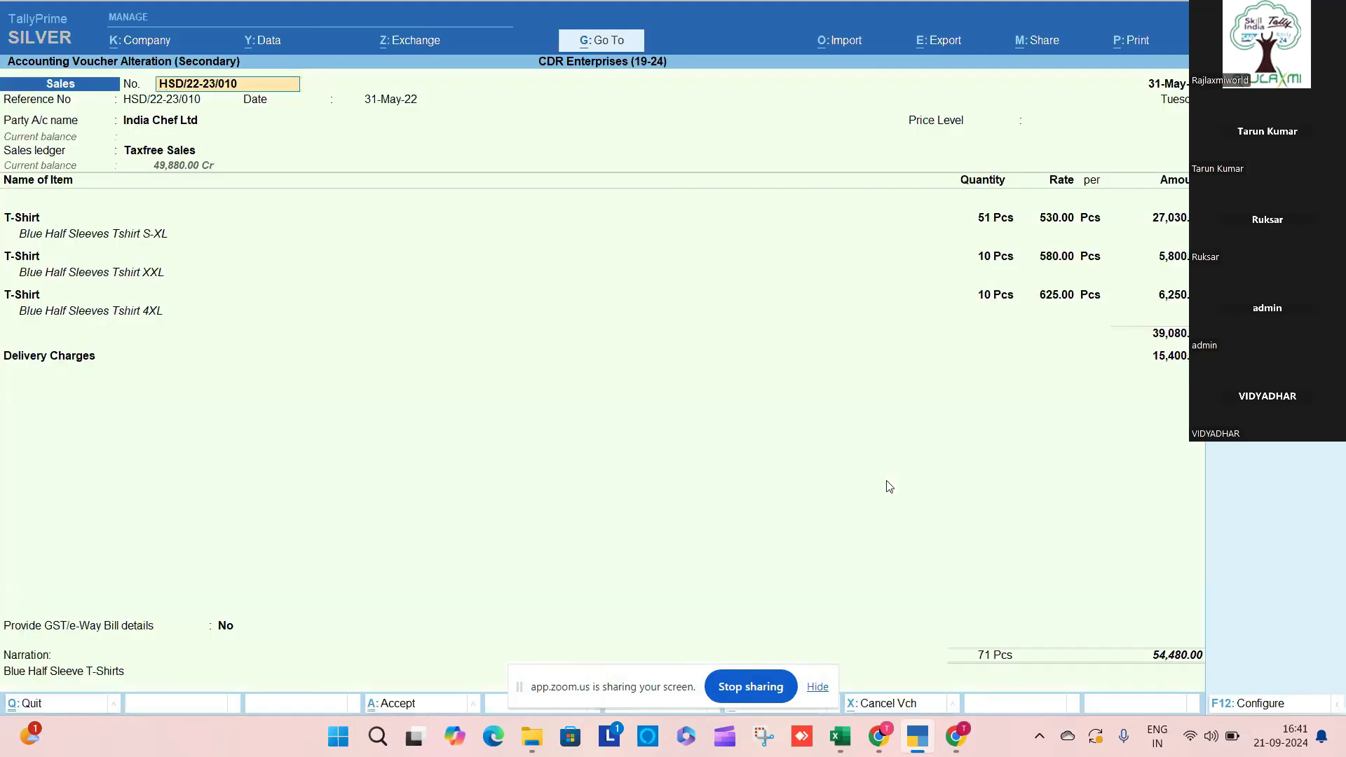
key("alt+a")
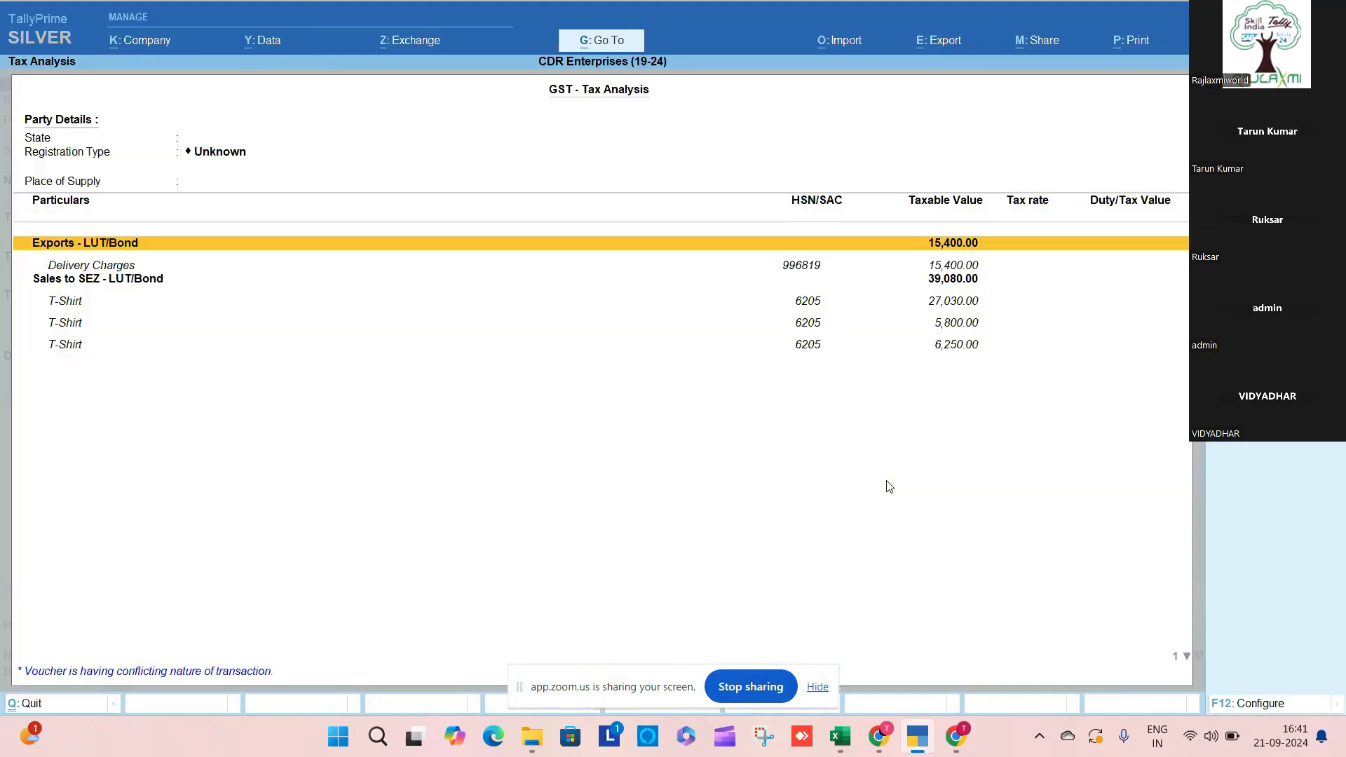
key("alt+F5")
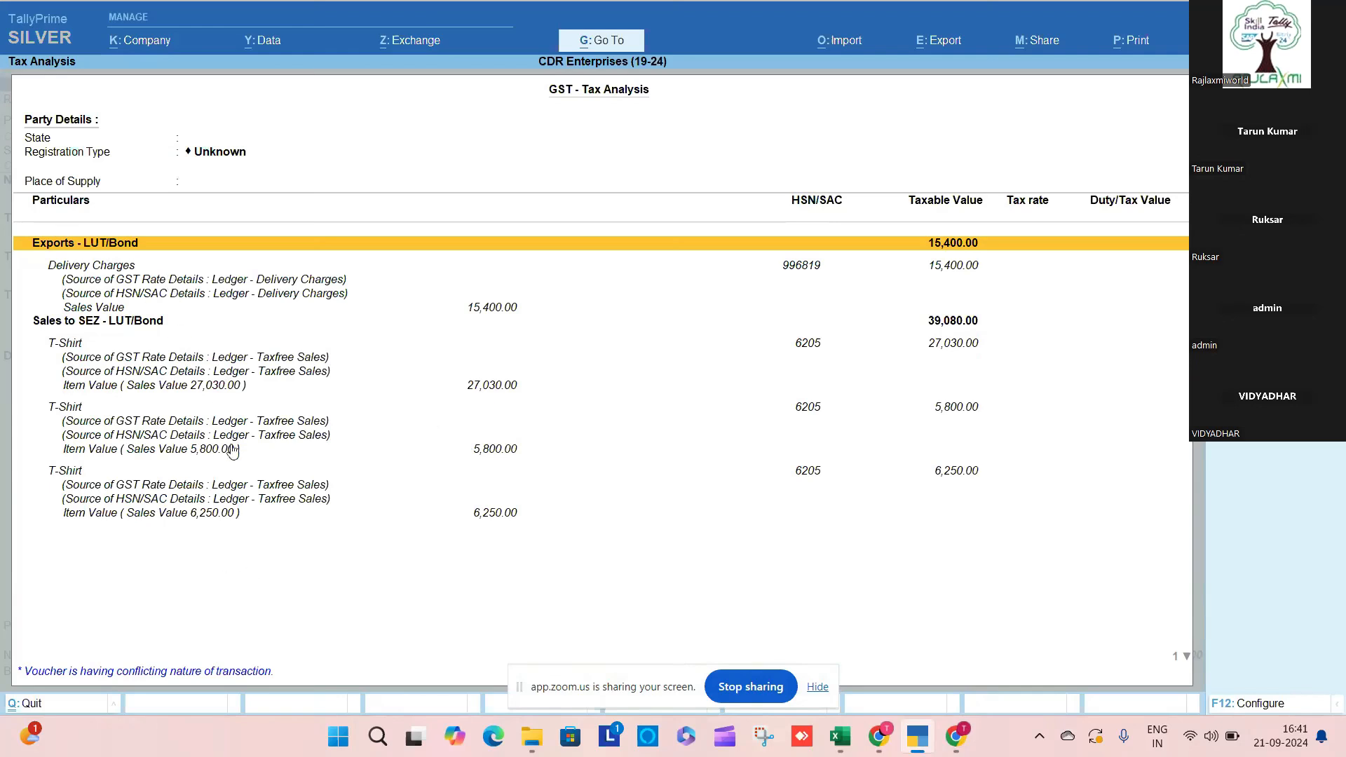
double_click(405, 469)
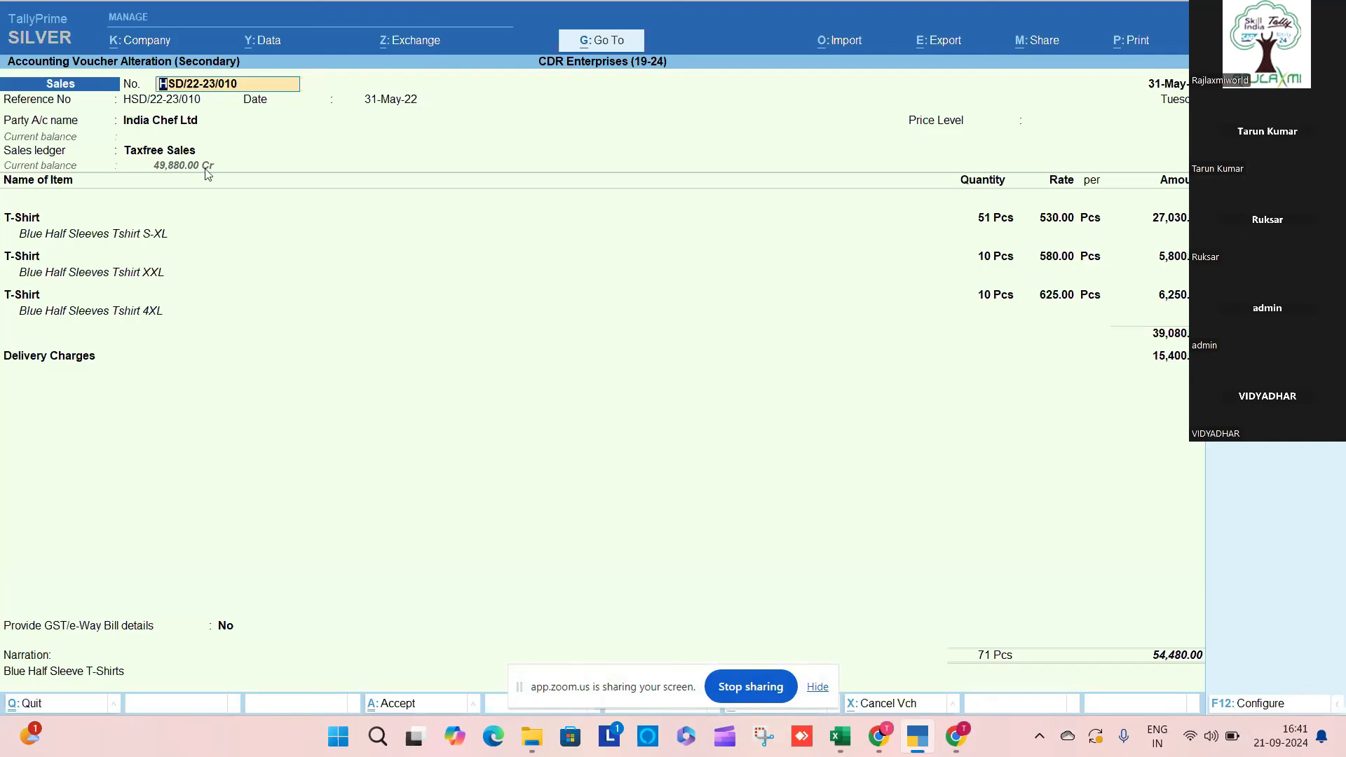
Step: Check the registration and mailing details in the India Chef Ltd party ledger, then return to the voucher
left_click(185, 124)
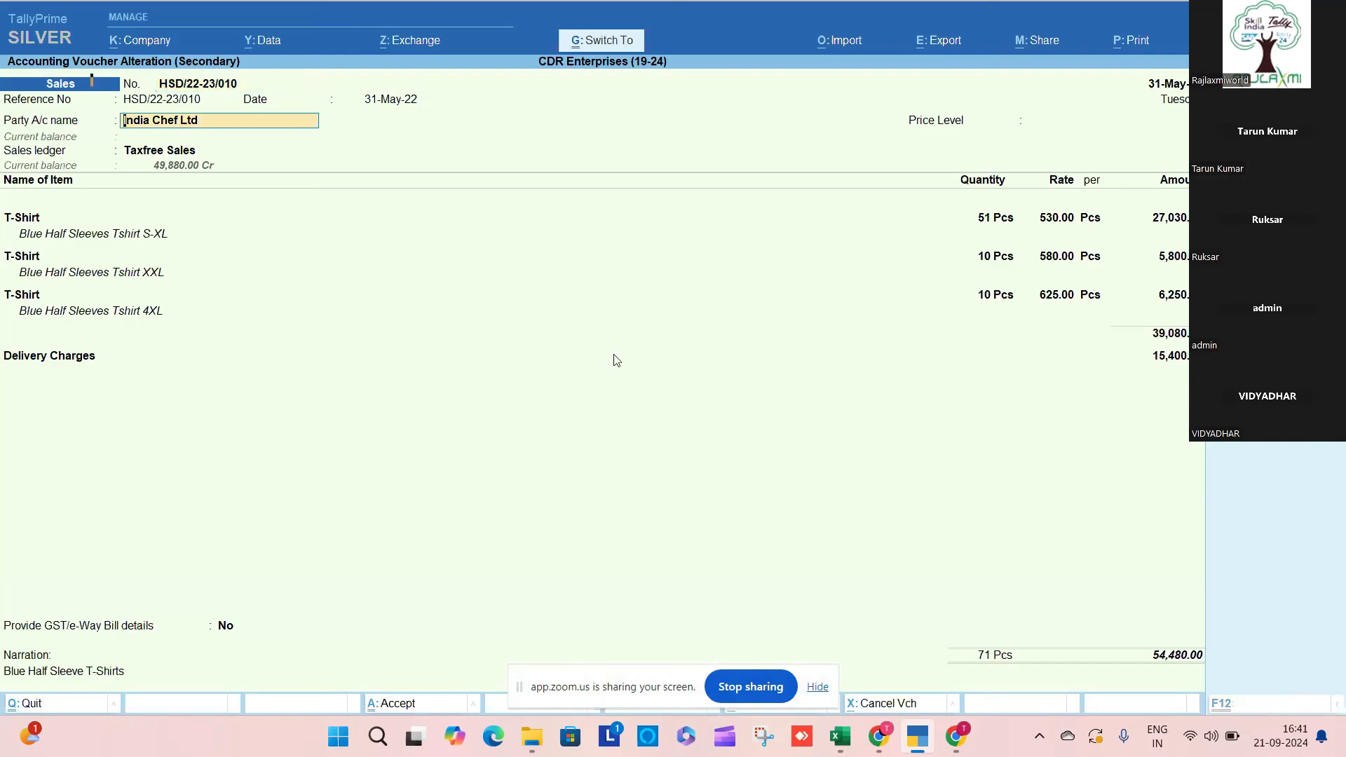
key("ctrl+Return")
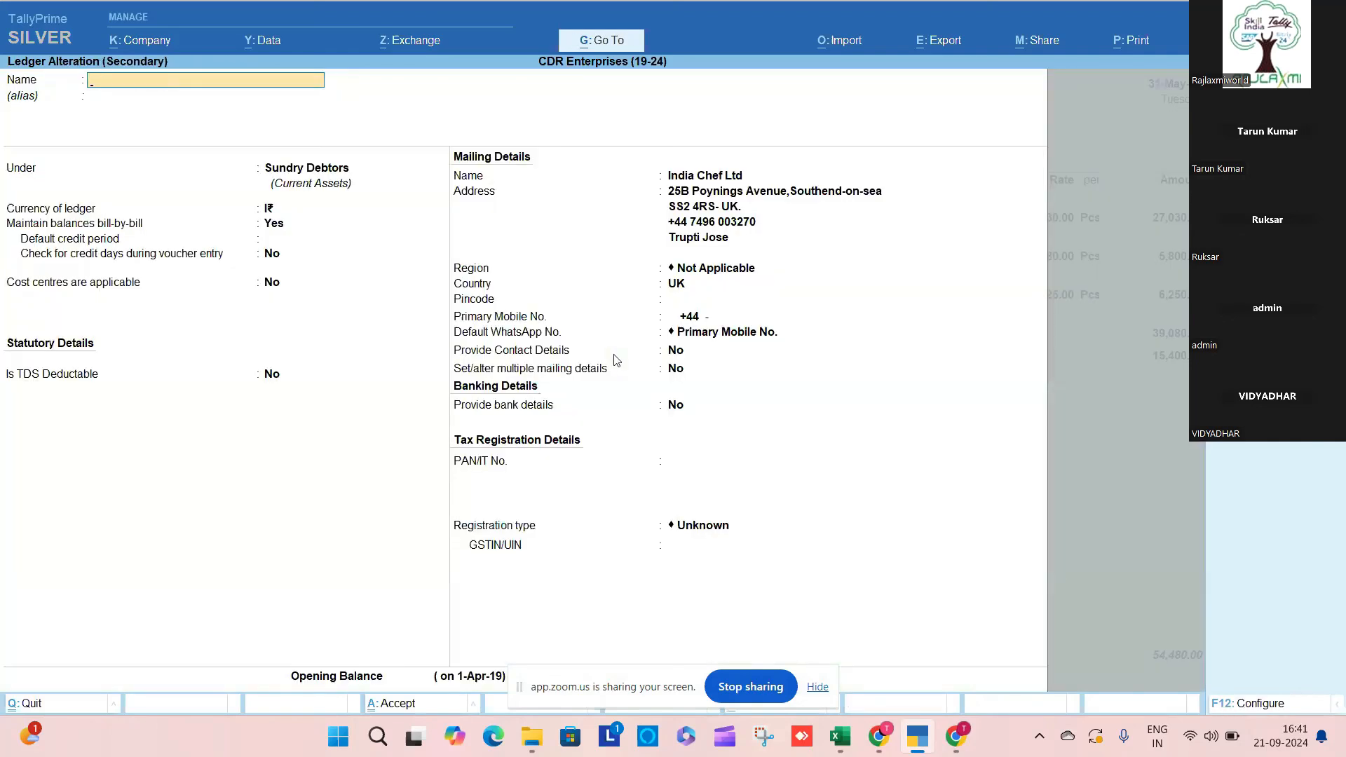
key("Escape")
Step: Go through the voucher's dispatch and party details and set the consignee's region to Northern Ireland
key("Return")
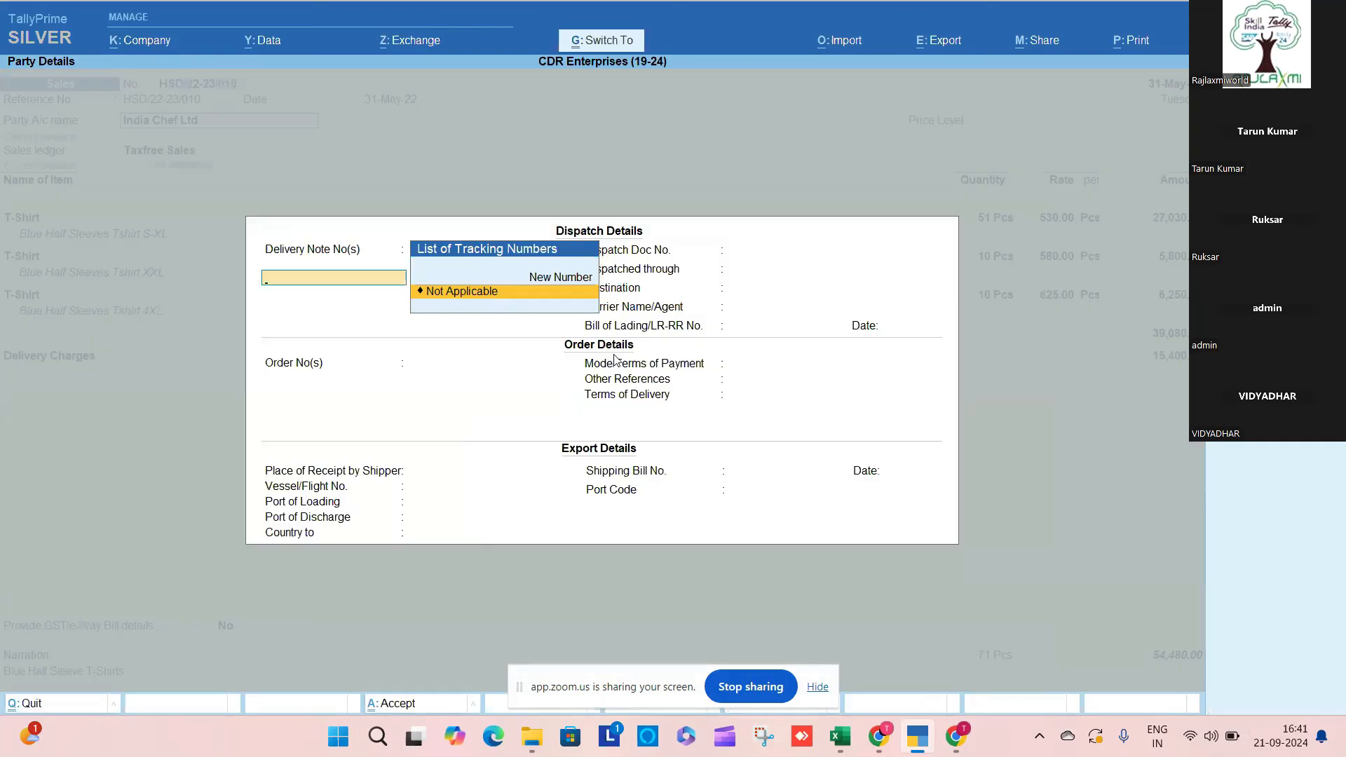
key("ctrl+a")
key("Return")
key("Return")
key("Return")
key("Return")
key("Return")
key("Return")
key("Return")
key("Return")
key("Return")
key("Return")
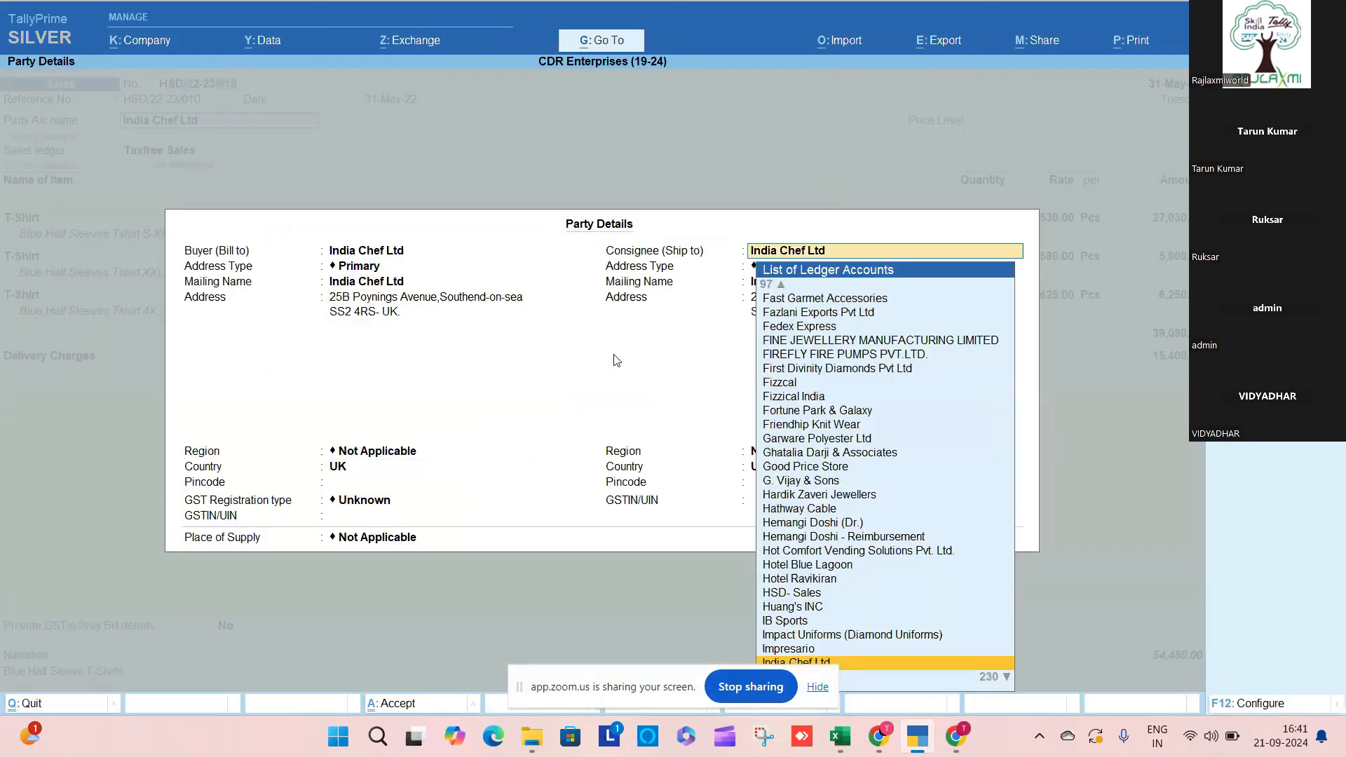
key("Return")
key("Return")
key("Return")
key("Return")
key("Return")
key("Return")
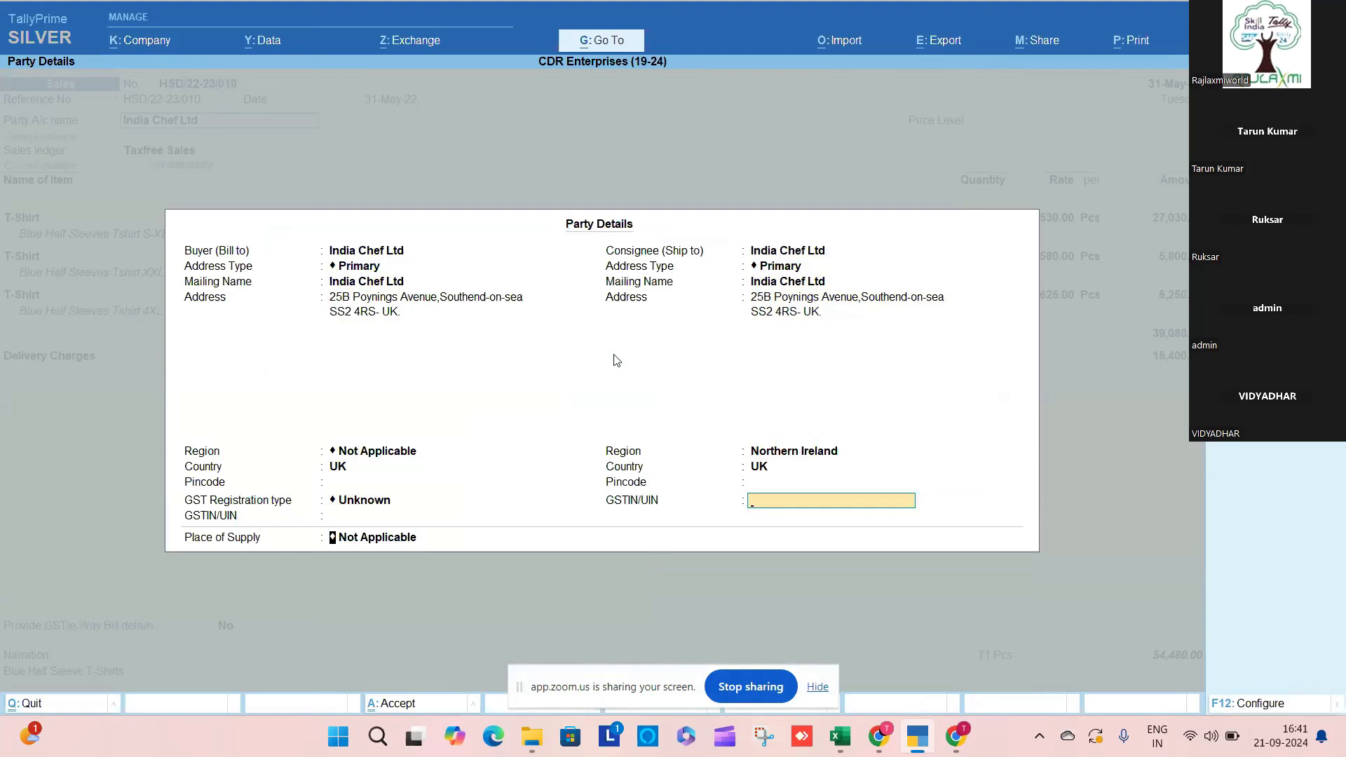
Step: Set the party's place of supply to Other Territory and accept the party details
key("Return")
type("Oth")
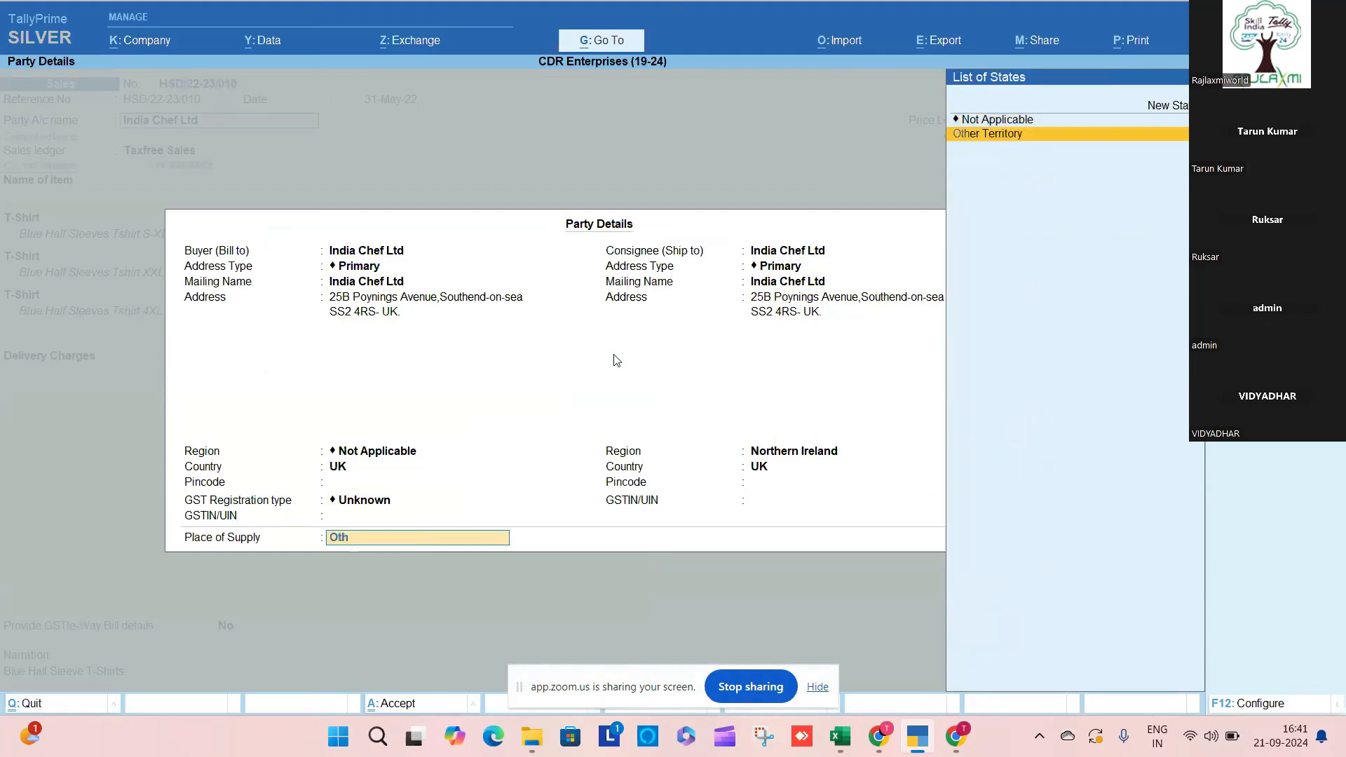
key("Return")
key("Return")
key("Return")
key("Return")
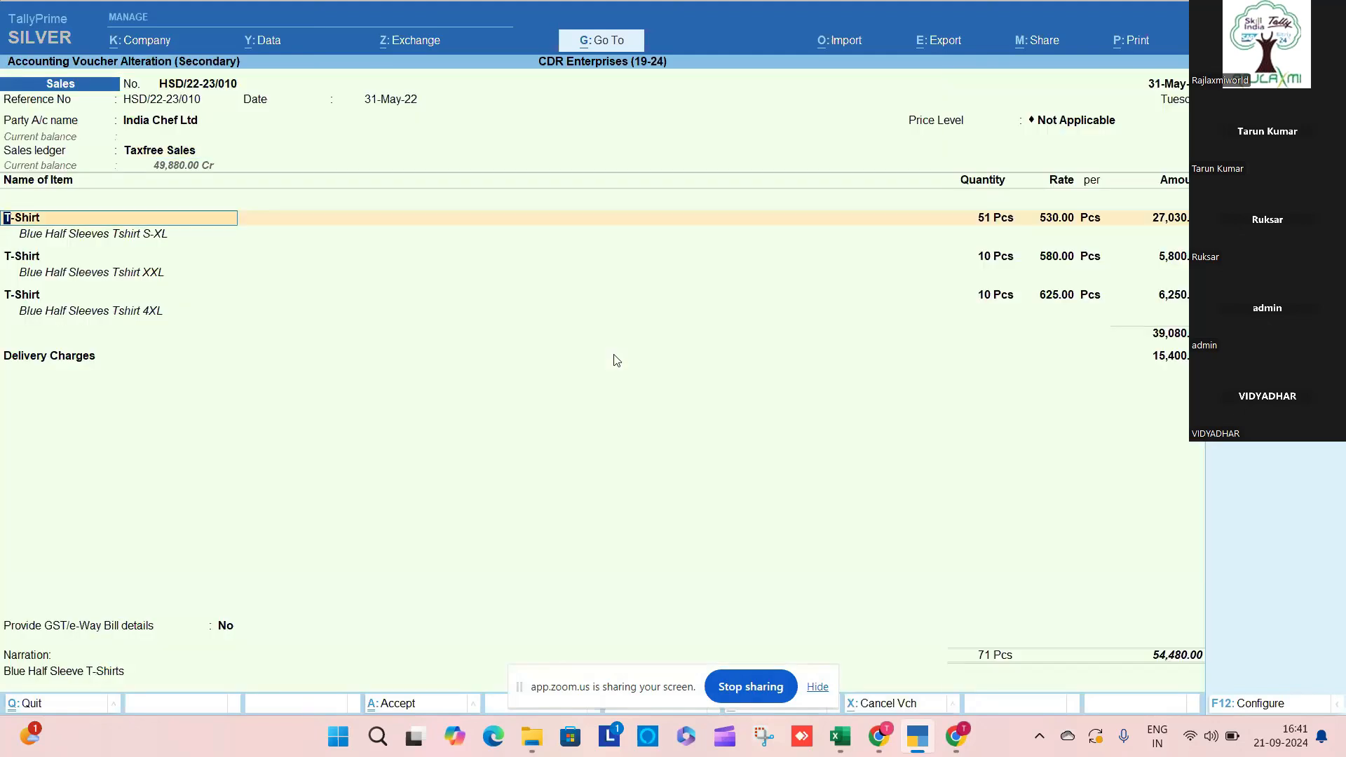
Step: Review the GST rate and HSN/SAC sources of the S-XL T-Shirt line, keeping Taxfree Sales for both
key("Return")
key("Return")
key("Return")
key("Return")
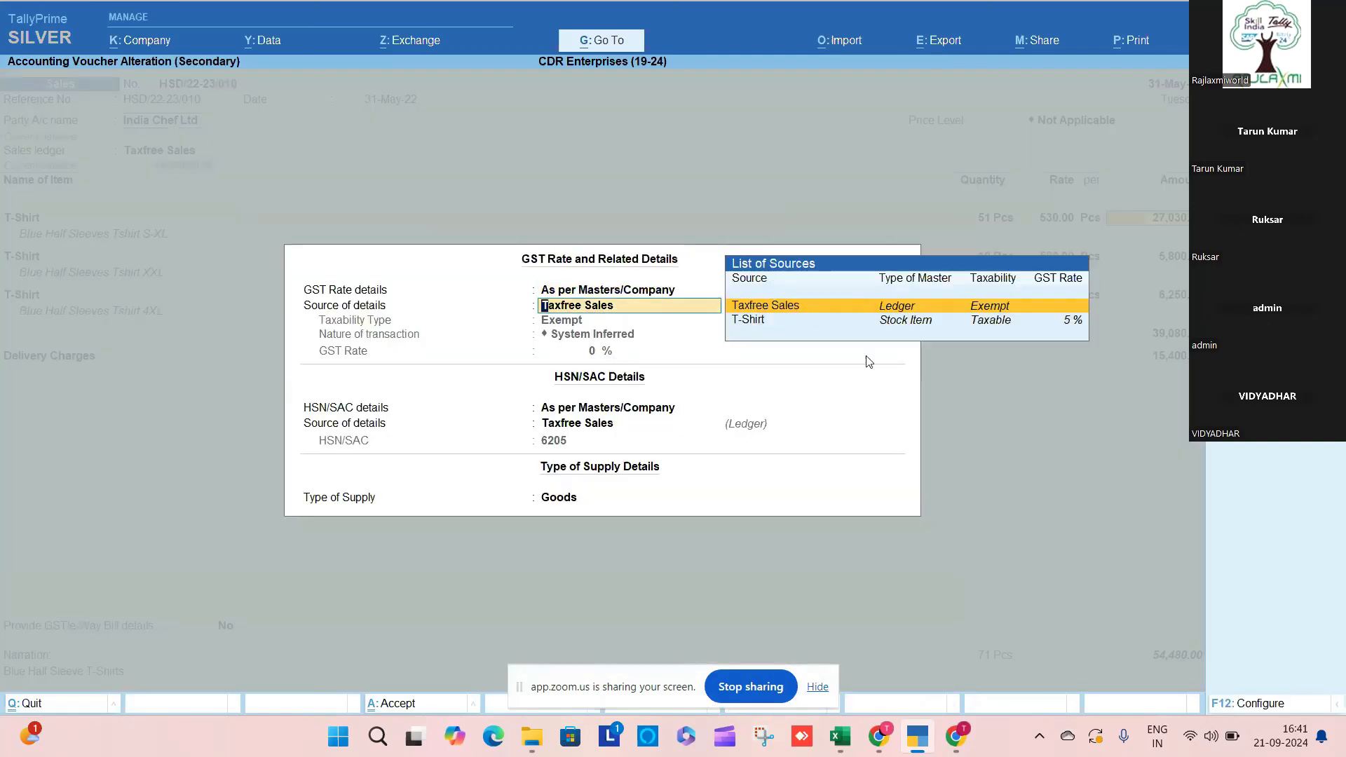
key("Return")
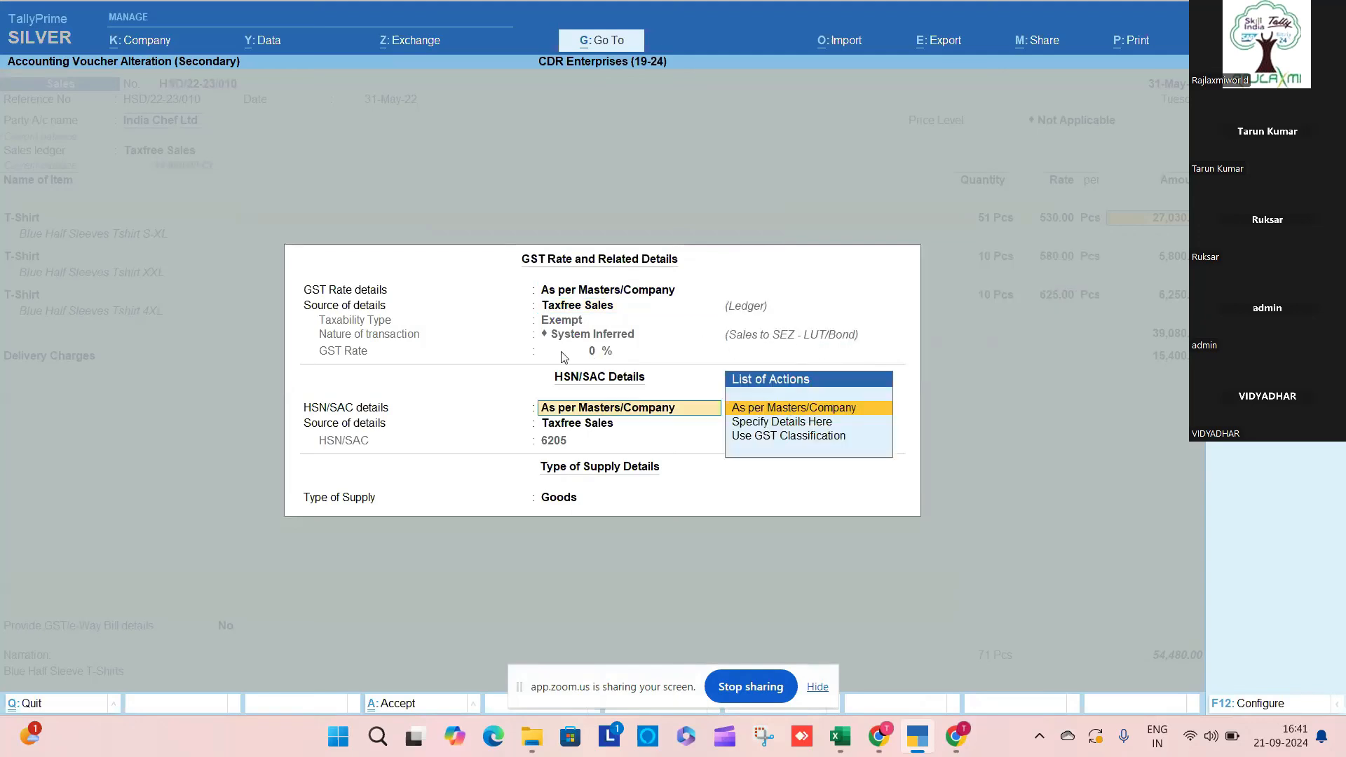
key("Return")
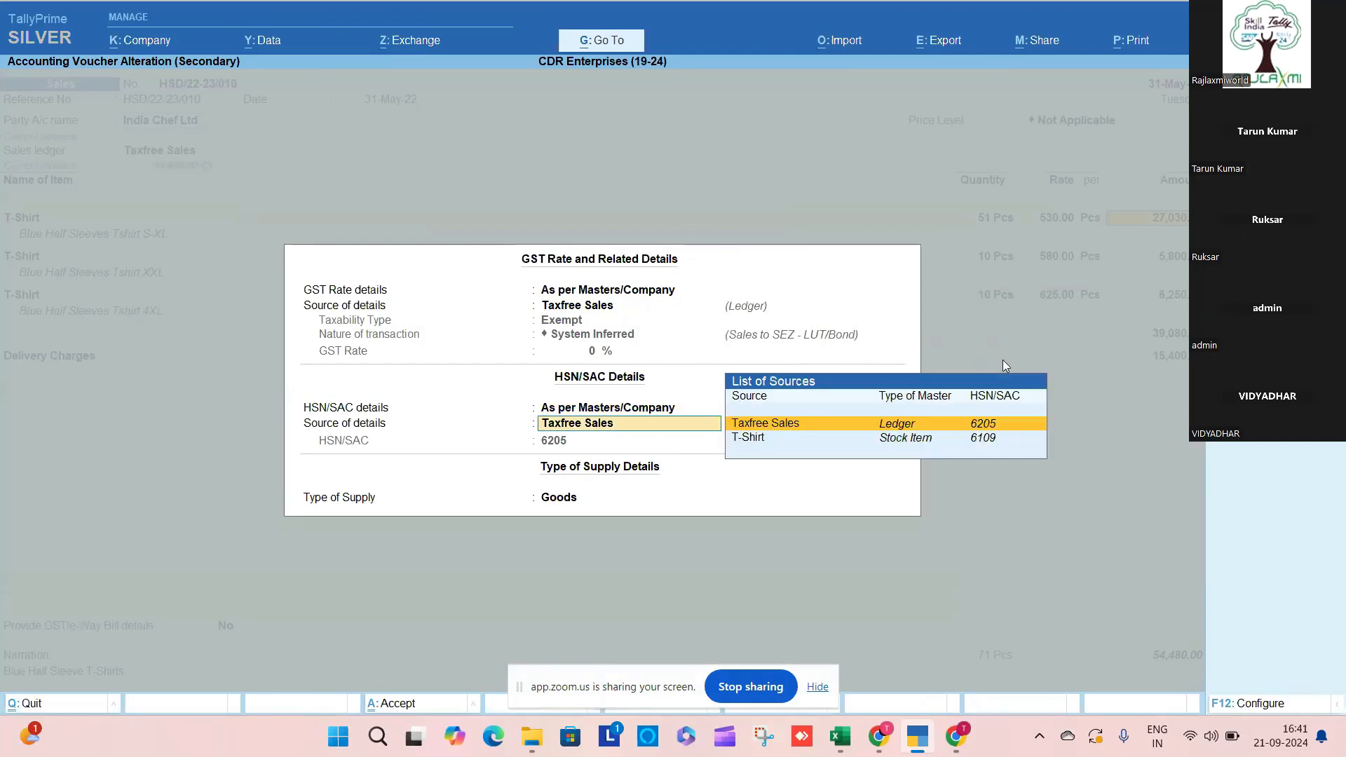
key("Return")
key("Return")
key("Return")
key("Return")
key("Return")
key("Return")
key("Return")
key("Return")
key("Return")
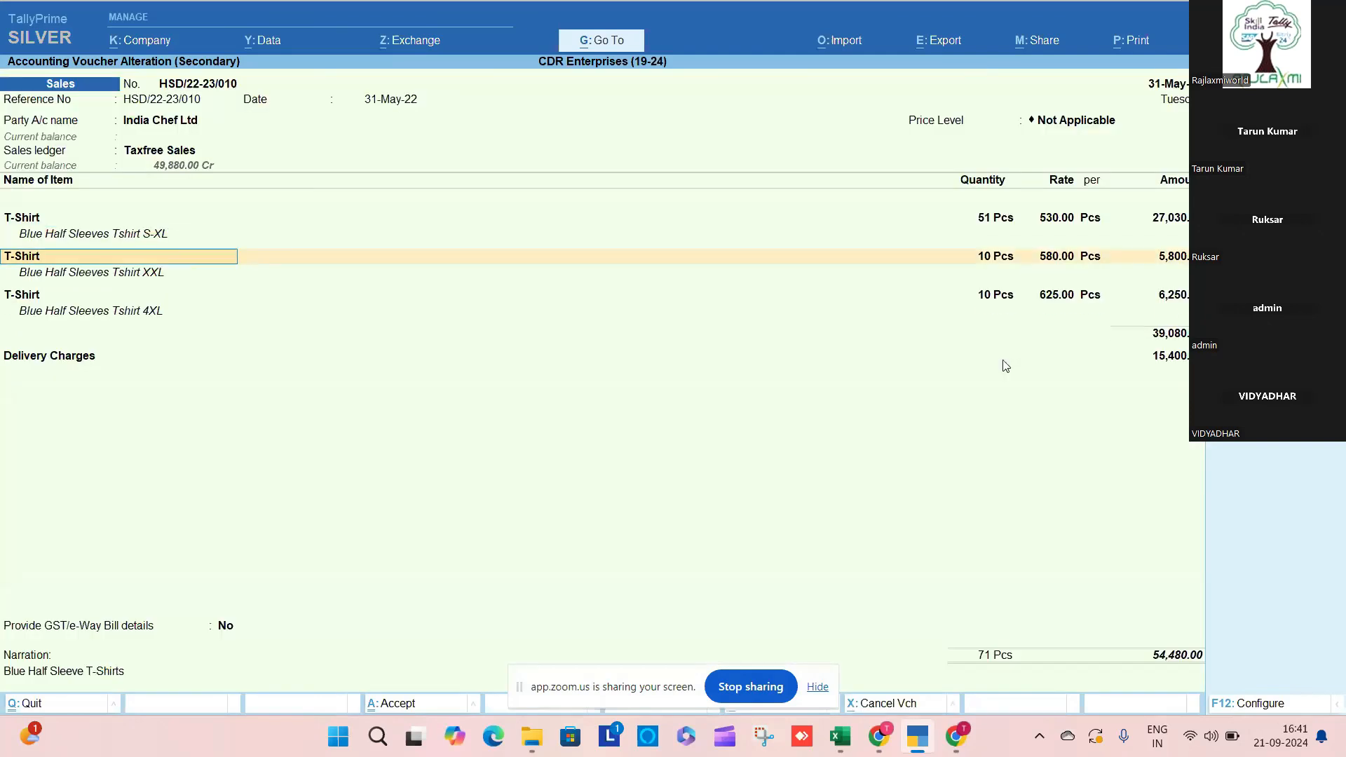
Step: Go through the XXL and 4XL T-Shirt lines and review their GST rate and HSN/SAC details, leaving the sources as they are
key("Return")
key("Return")
key("Return")
key("Return")
key("Return")
key("Return")
key("Return")
key("Return")
key("Return")
key("Return")
key("Return")
key("Return")
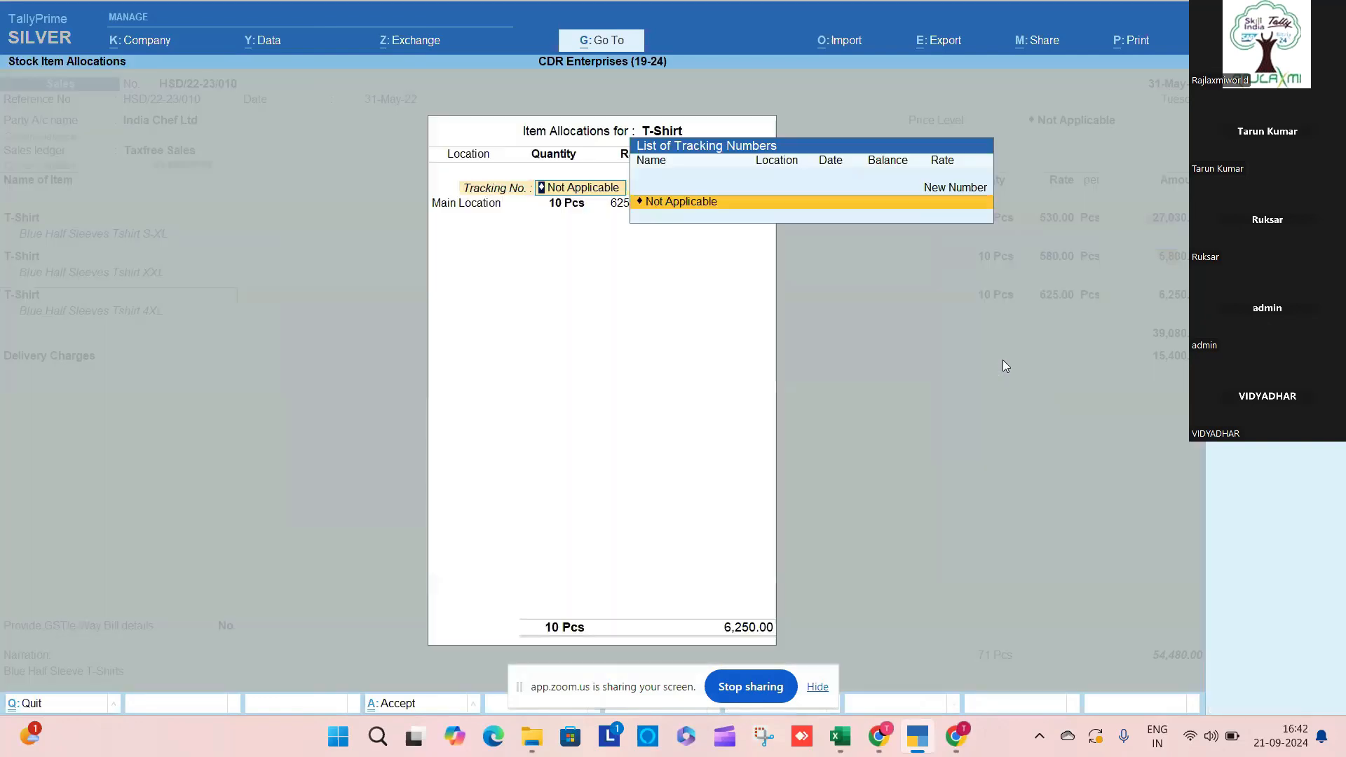
key("Return")
key("Return")
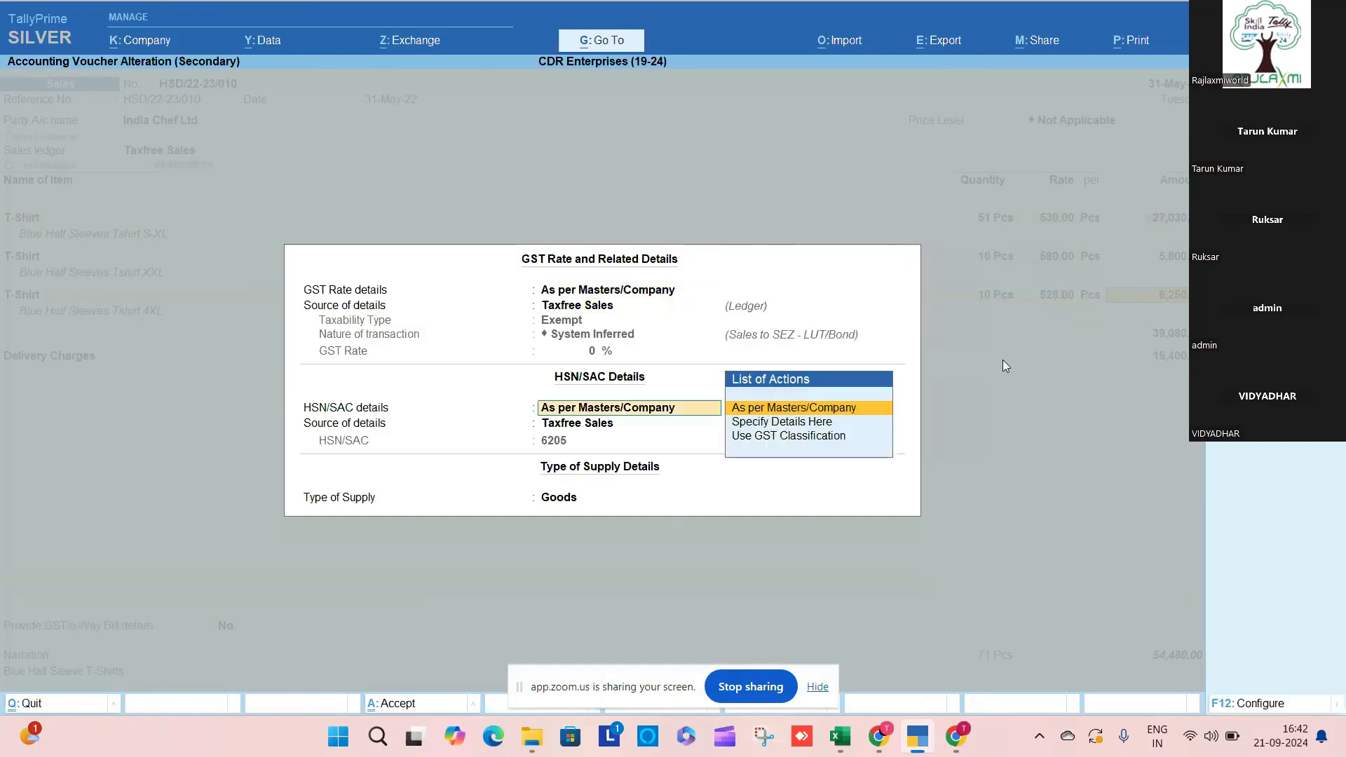
key("Return")
key("Return")
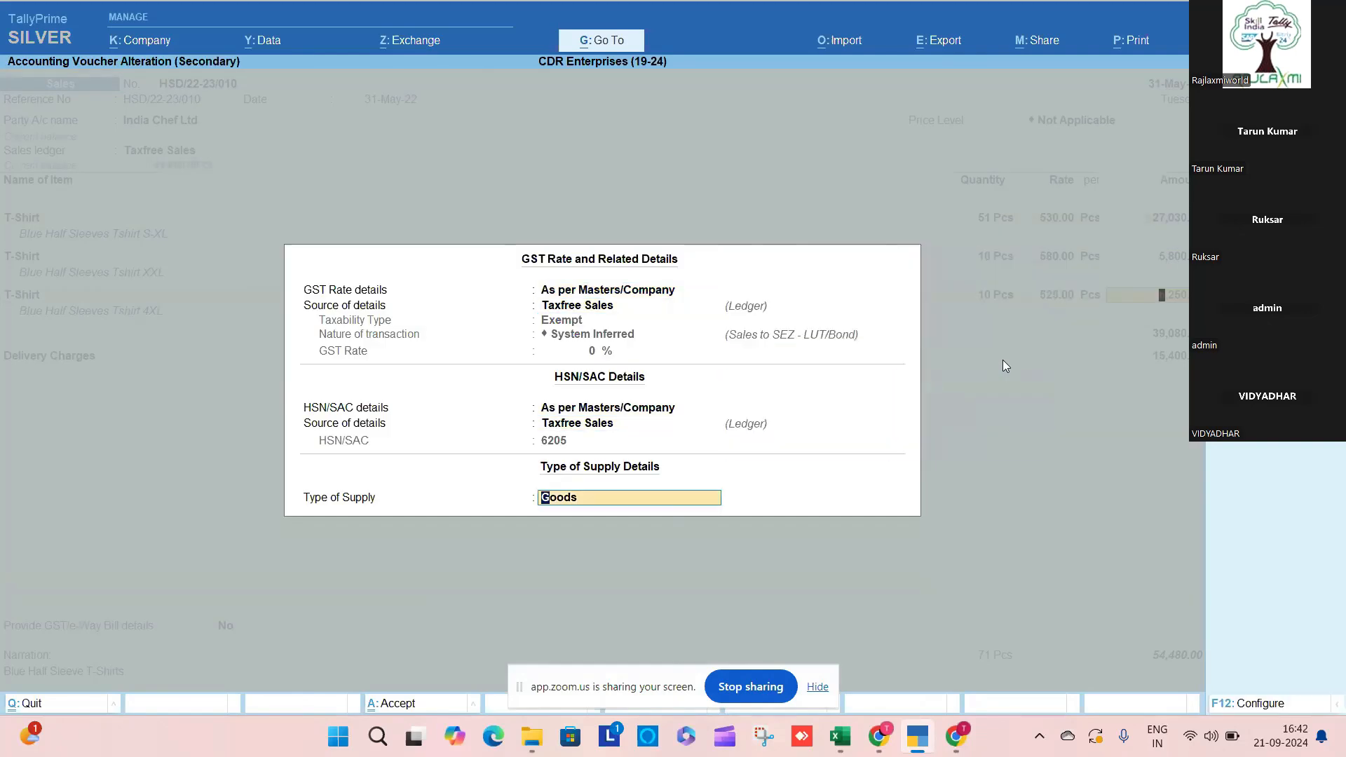
key("Return")
key("Return")
key("Return")
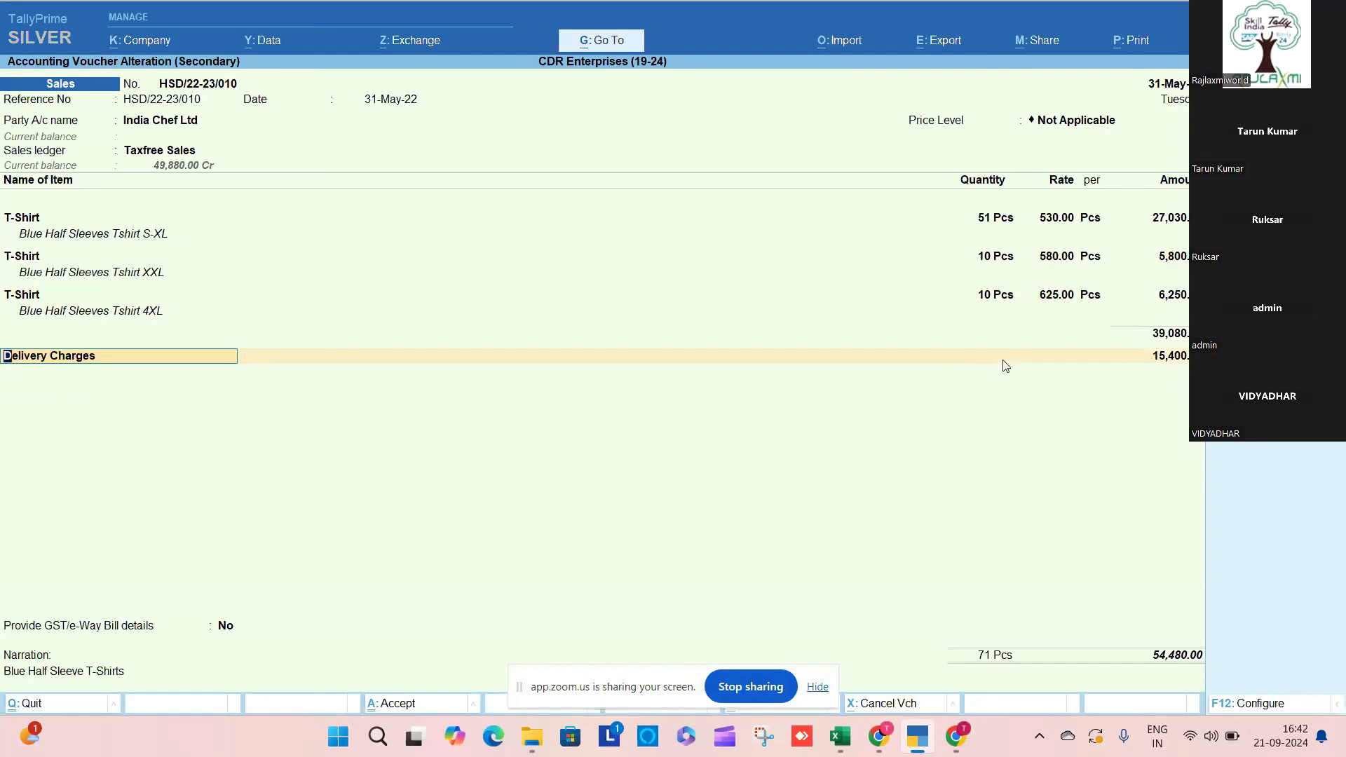
Step: Check the statutory and GST settings in the Delivery Charges ledger master, then leave it without saving
key("Return")
key("Return")
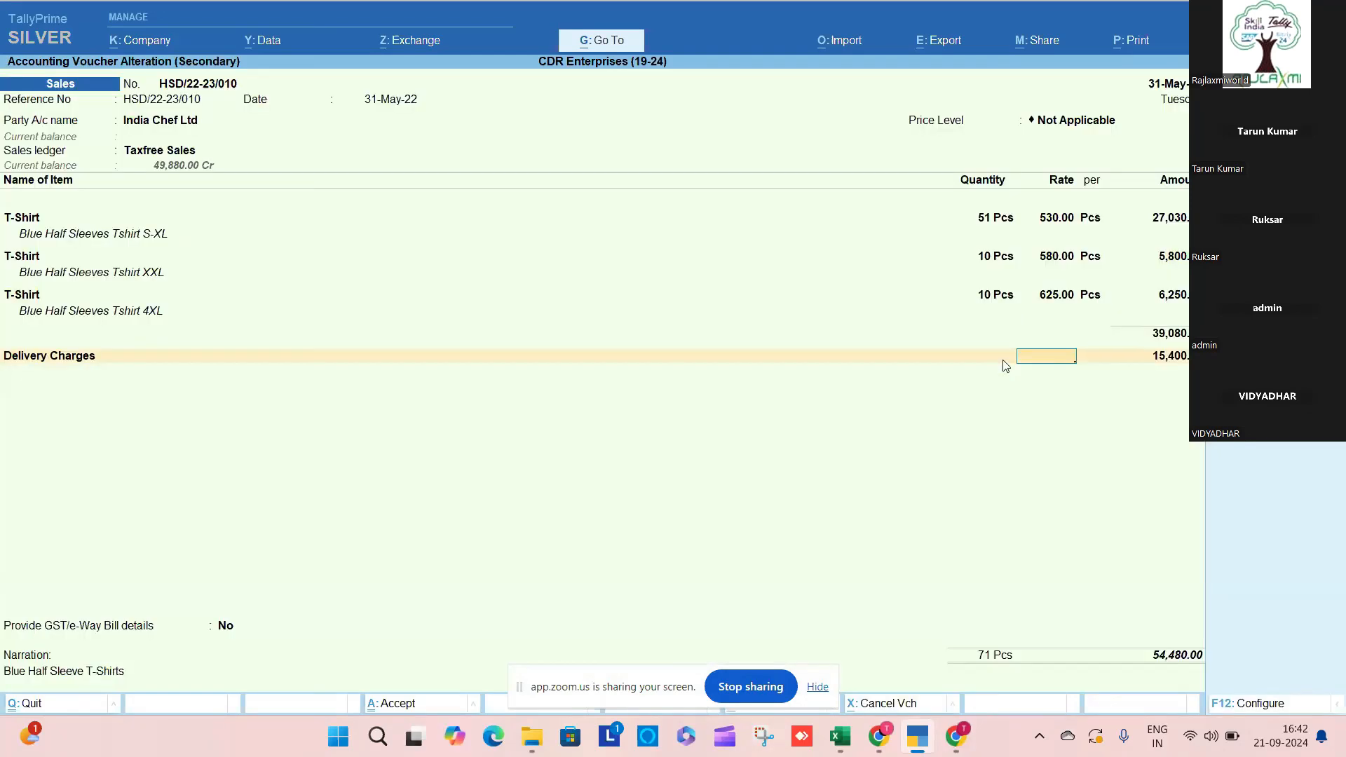
key("BackSpace")
key("ctrl+Return")
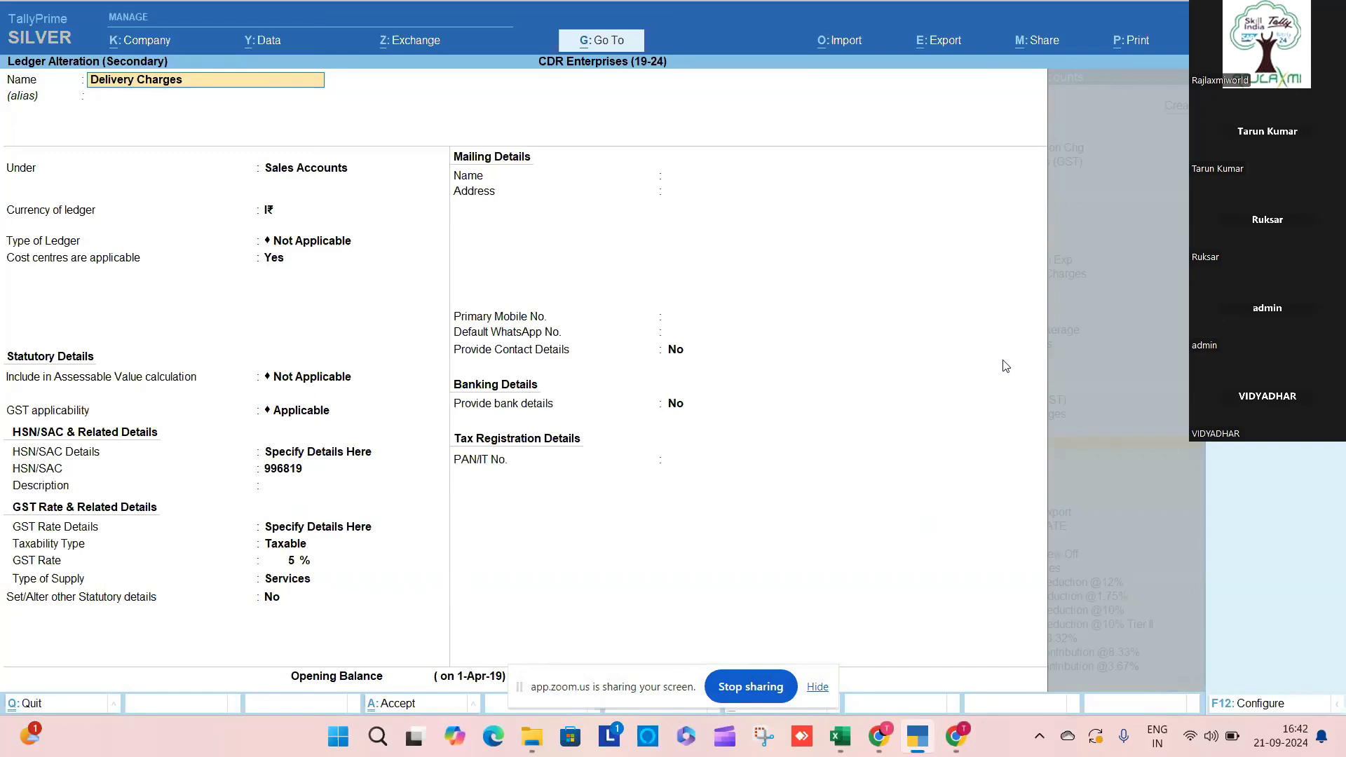
key("Escape")
key("y")
Step: Review the GST rate and HSN/SAC sources available for the voucher's Delivery Charges line, then close the details
key("Return")
key("Return")
key("Return")
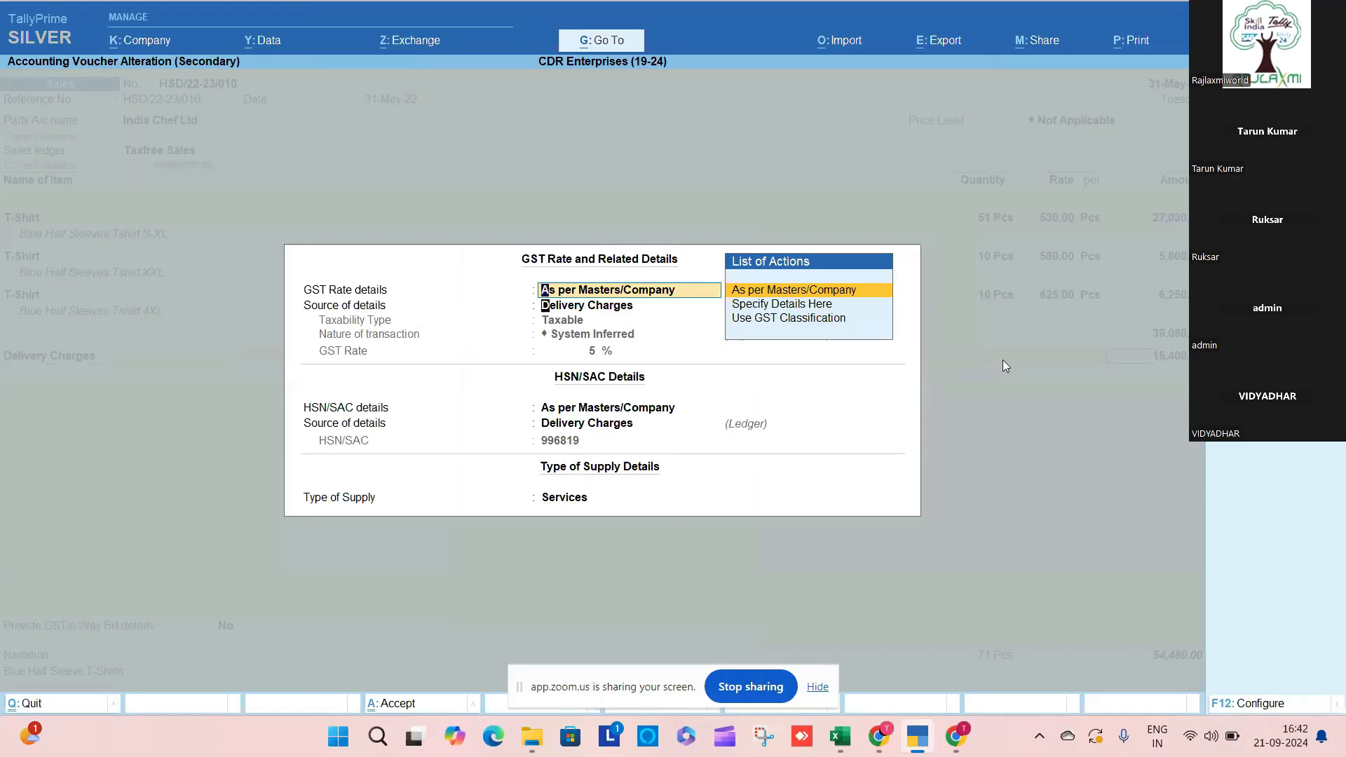
key("Return")
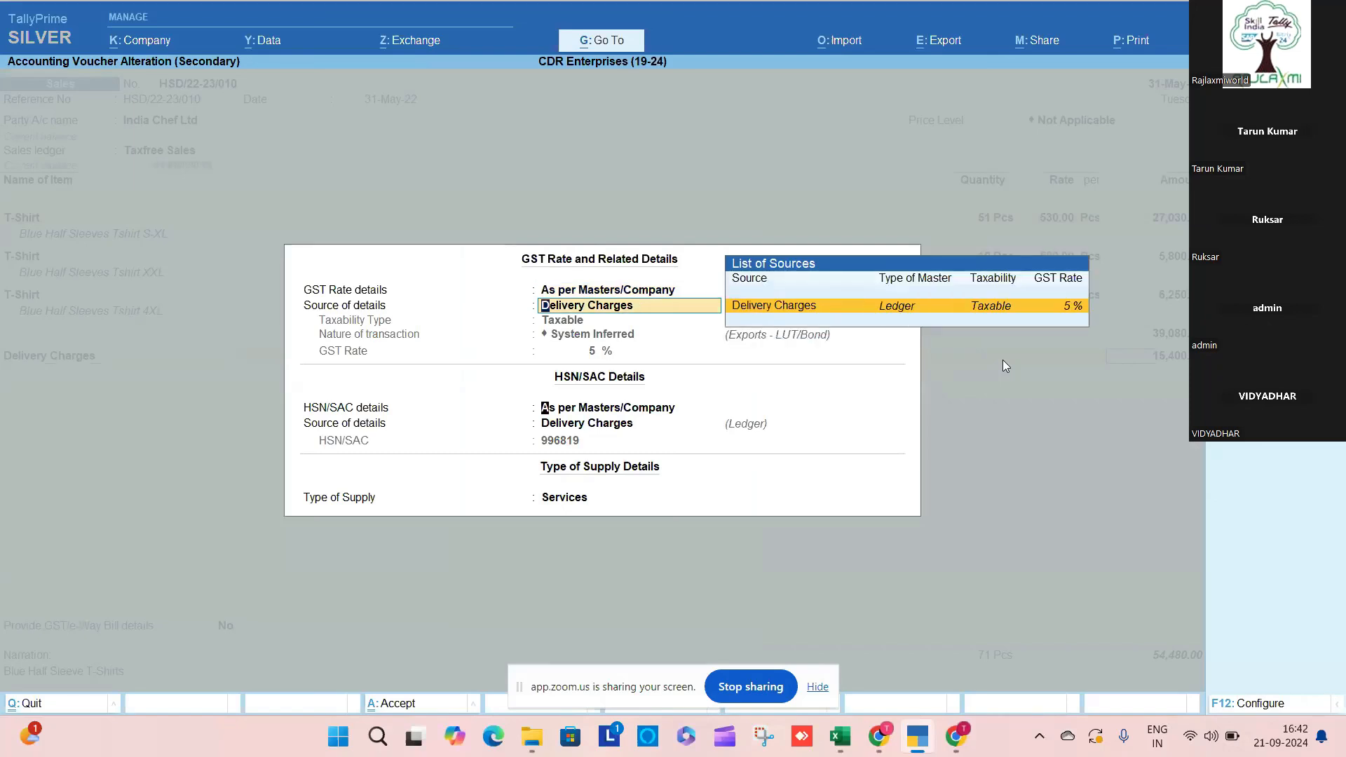
key("Return")
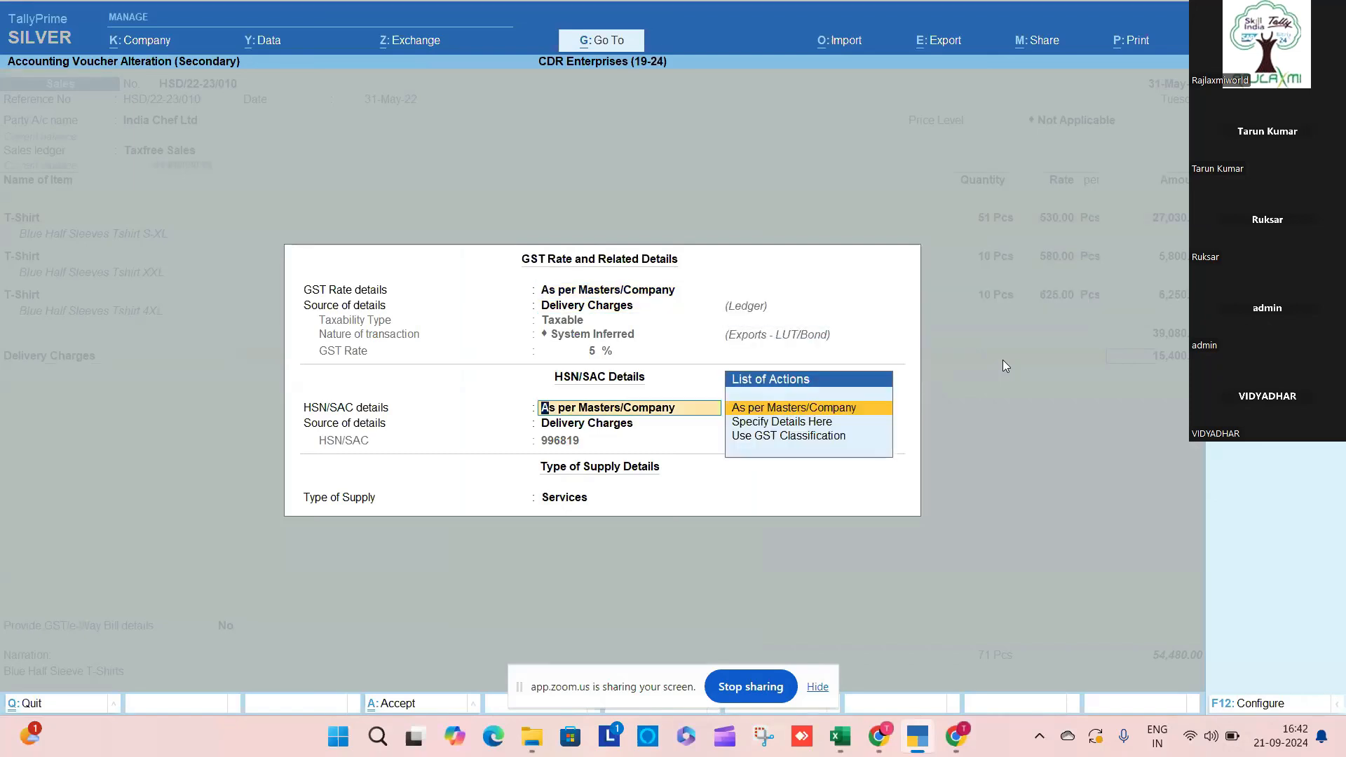
key("BackSpace")
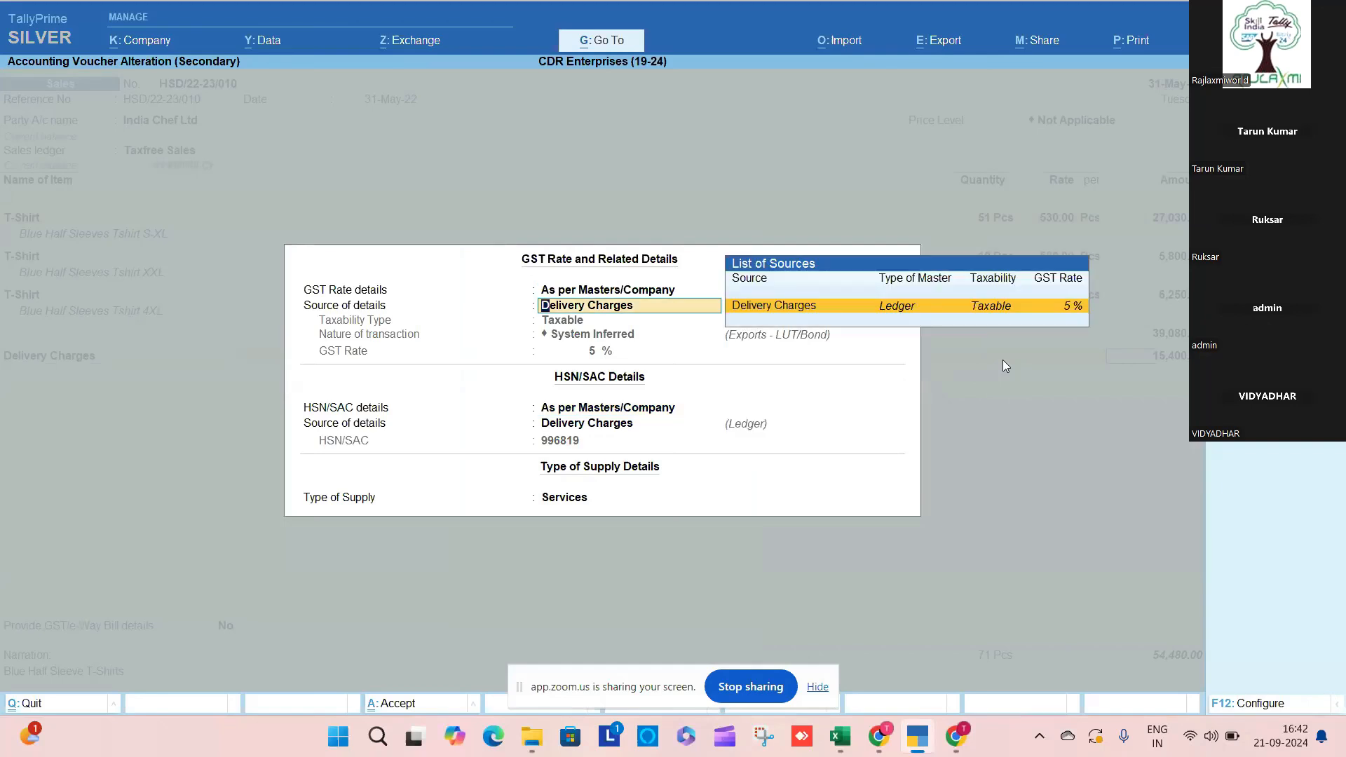
key("Return")
key("Escape")
key("Escape")
key("y")
Step: Set the S-XL T-Shirt line's GST rate source to the T-Shirt stock item, keeping Taxfree Sales as the HSN/SAC source
key("Up")
key("Up")
key("Up")
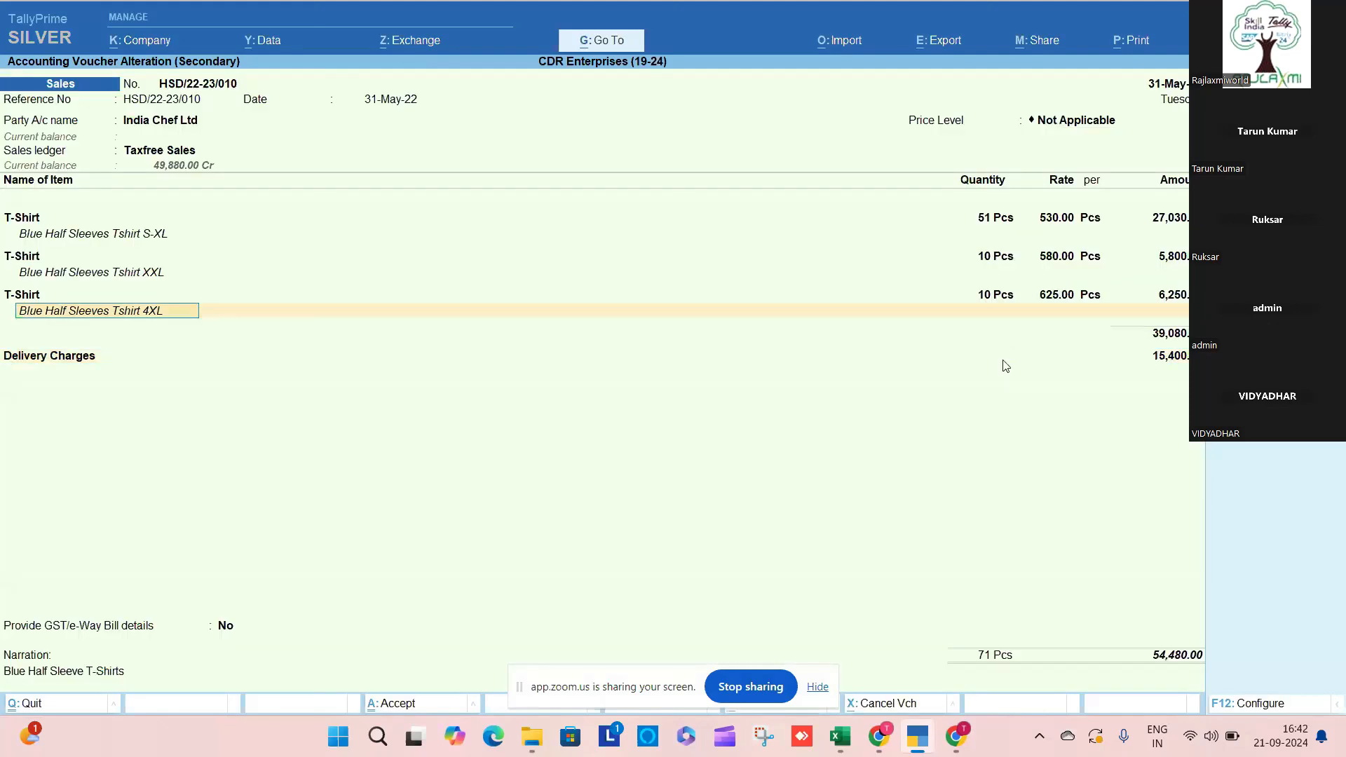
key("Up")
key("Up")
key("Up")
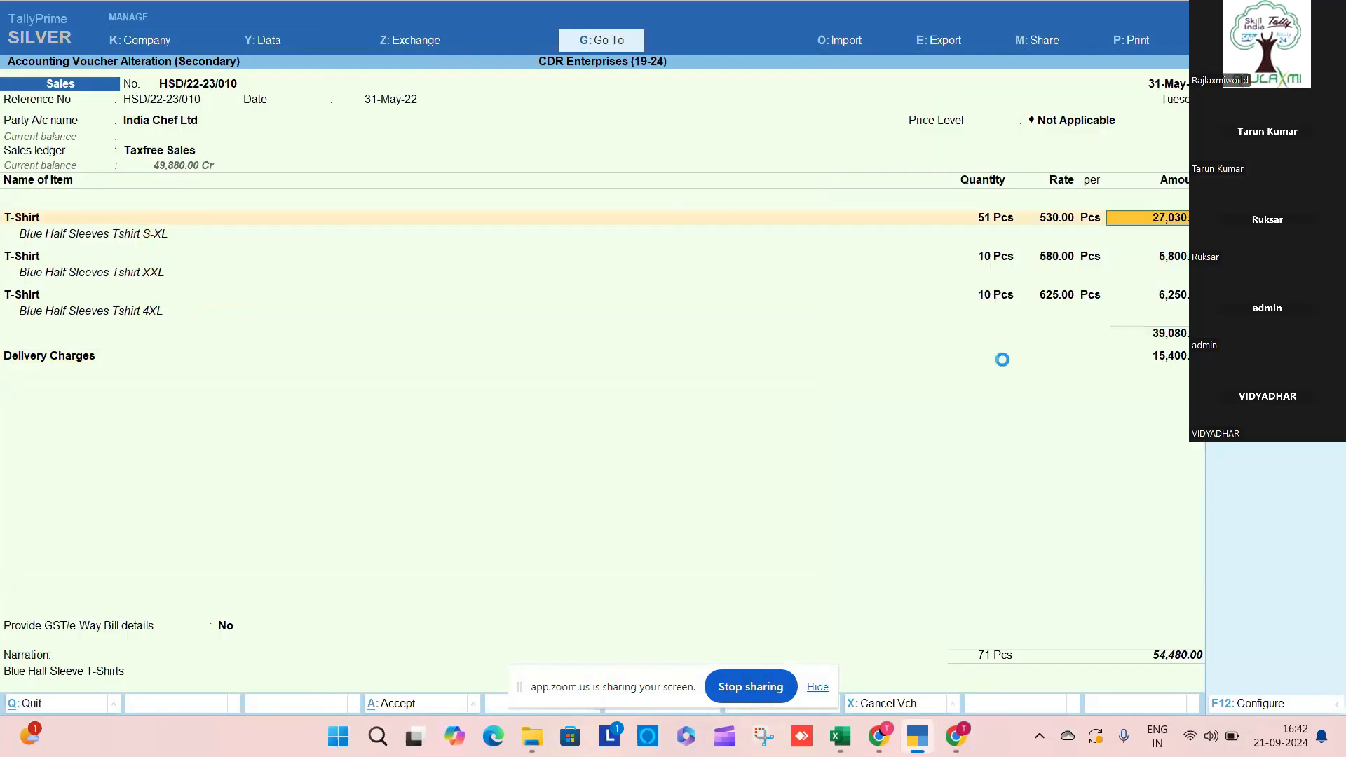
key("Return")
key("Down")
key("Return")
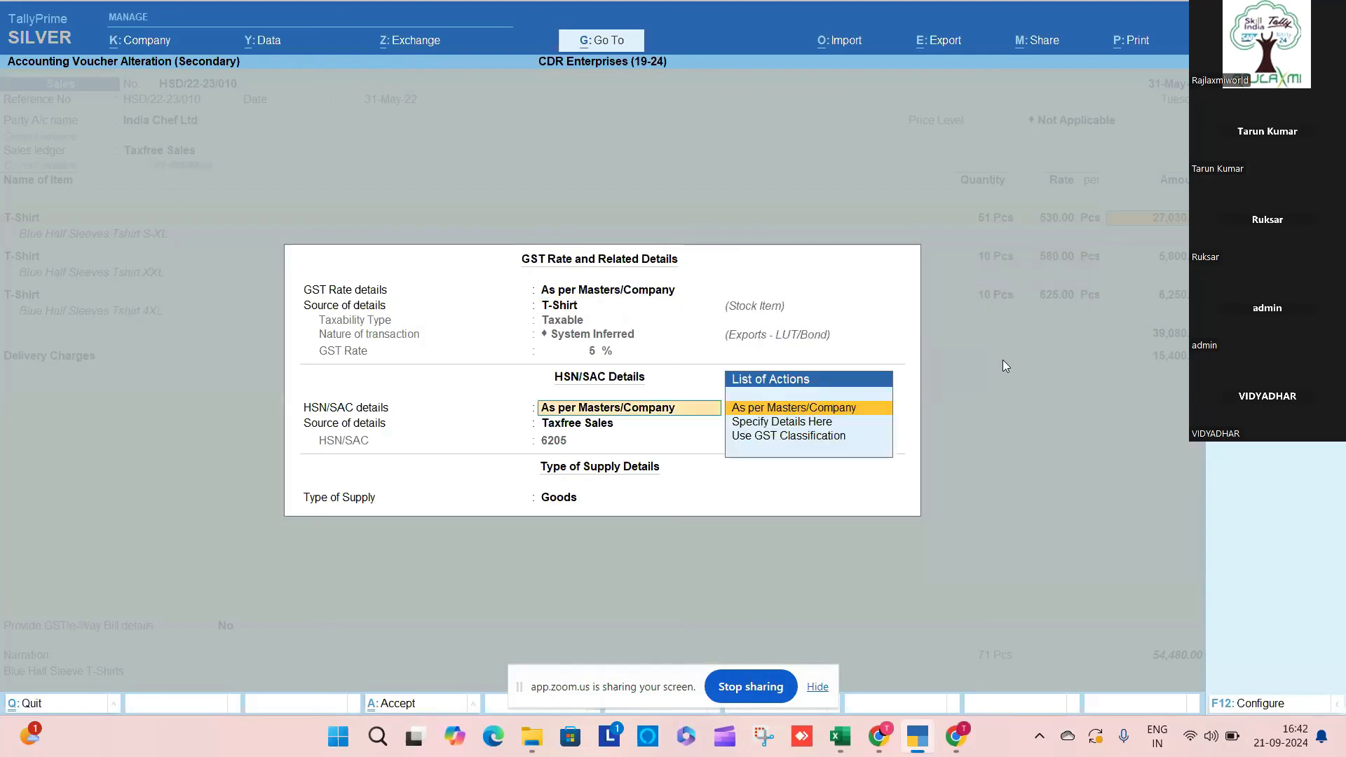
key("Return")
key("Return")
key("Return")
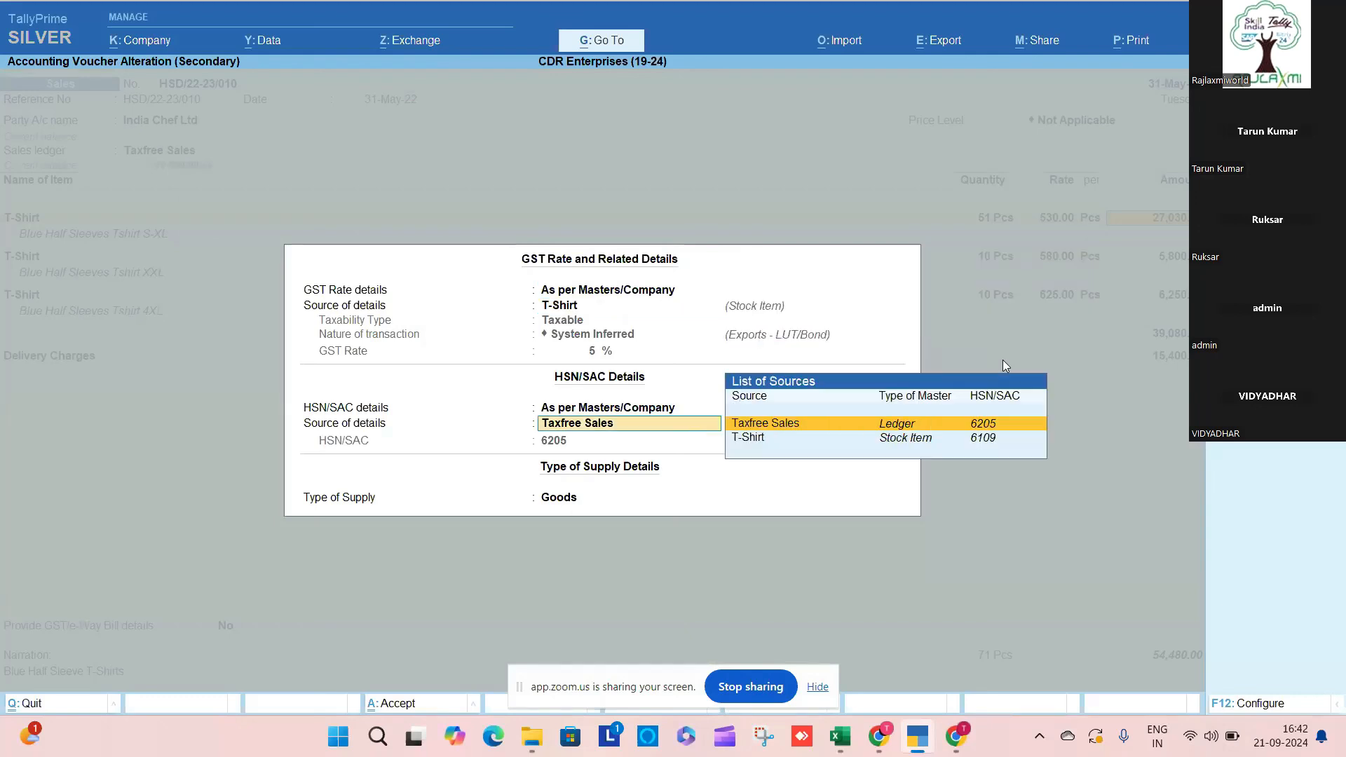
key("Return")
key("Return")
key("Return")
key("Return")
key("Return")
key("Return")
key("Return")
key("Return")
key("Return")
Step: Set the XXL T-Shirt line's GST rate source to the T-Shirt stock item, keeping Taxfree Sales as the HSN/SAC source
key("Return")
key("Return")
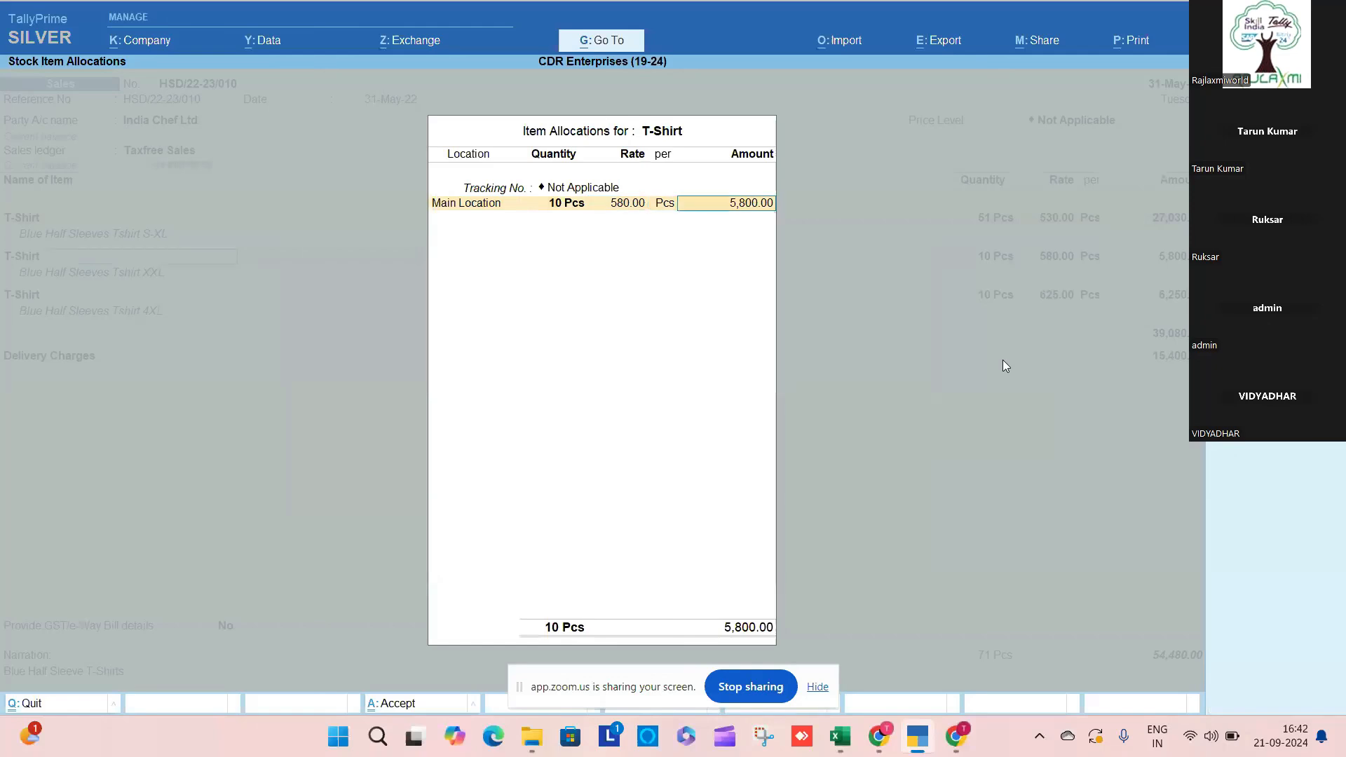
key("BackSpace")
key("Down")
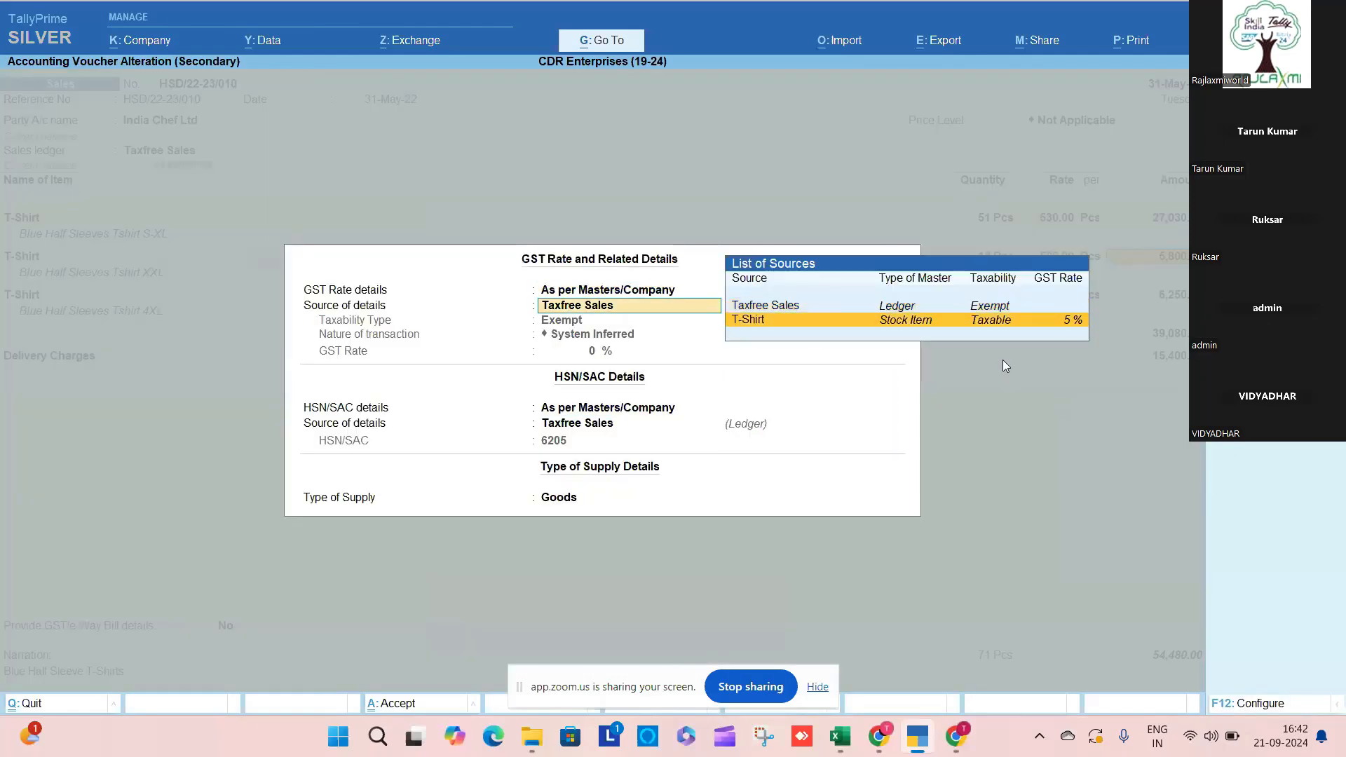
key("Return")
key("Return")
key("Return")
key("Return")
key("Return")
key("Return")
key("Return")
key("Return")
Step: Set the 4XL T-Shirt line's GST rate source to the T-Shirt stock item, keeping Taxfree Sales as the HSN/SAC source
key("Return")
key("Return")
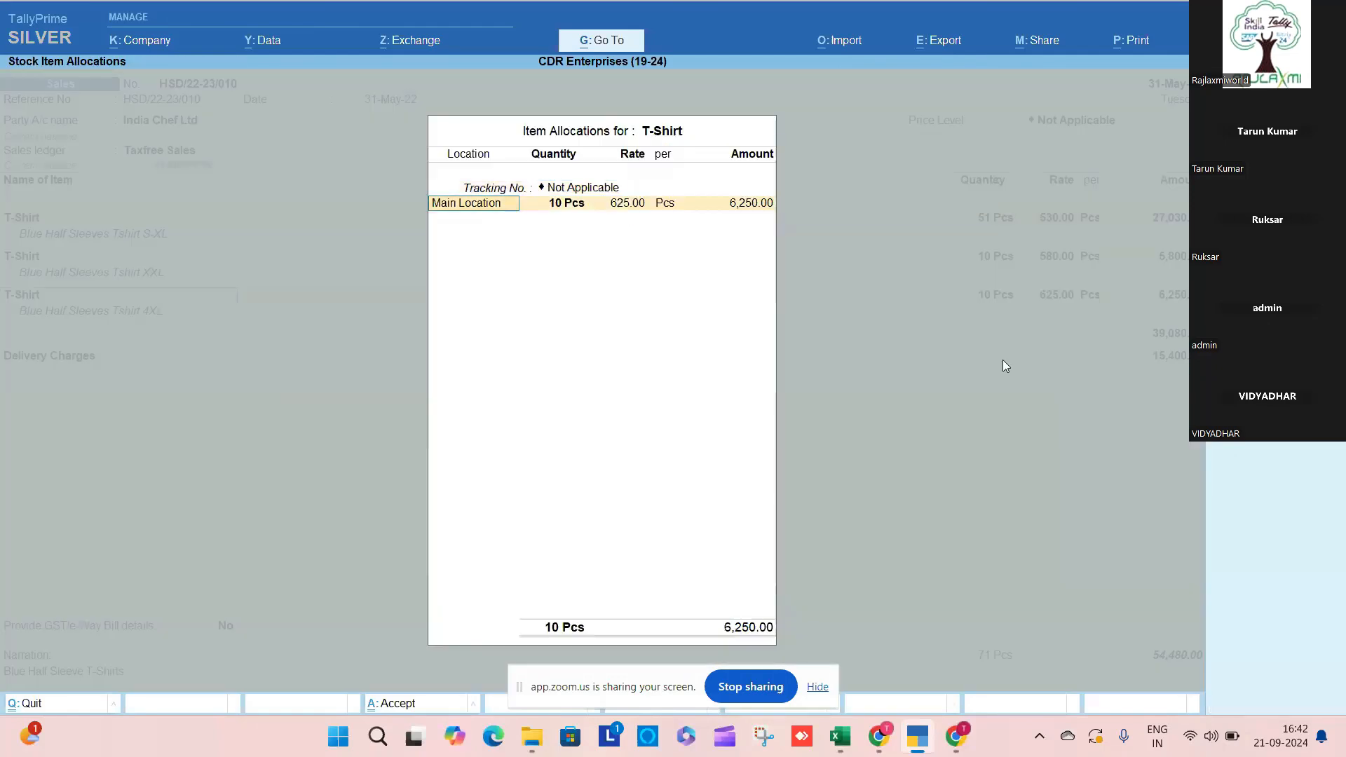
key("Return")
key("Return")
key("Return")
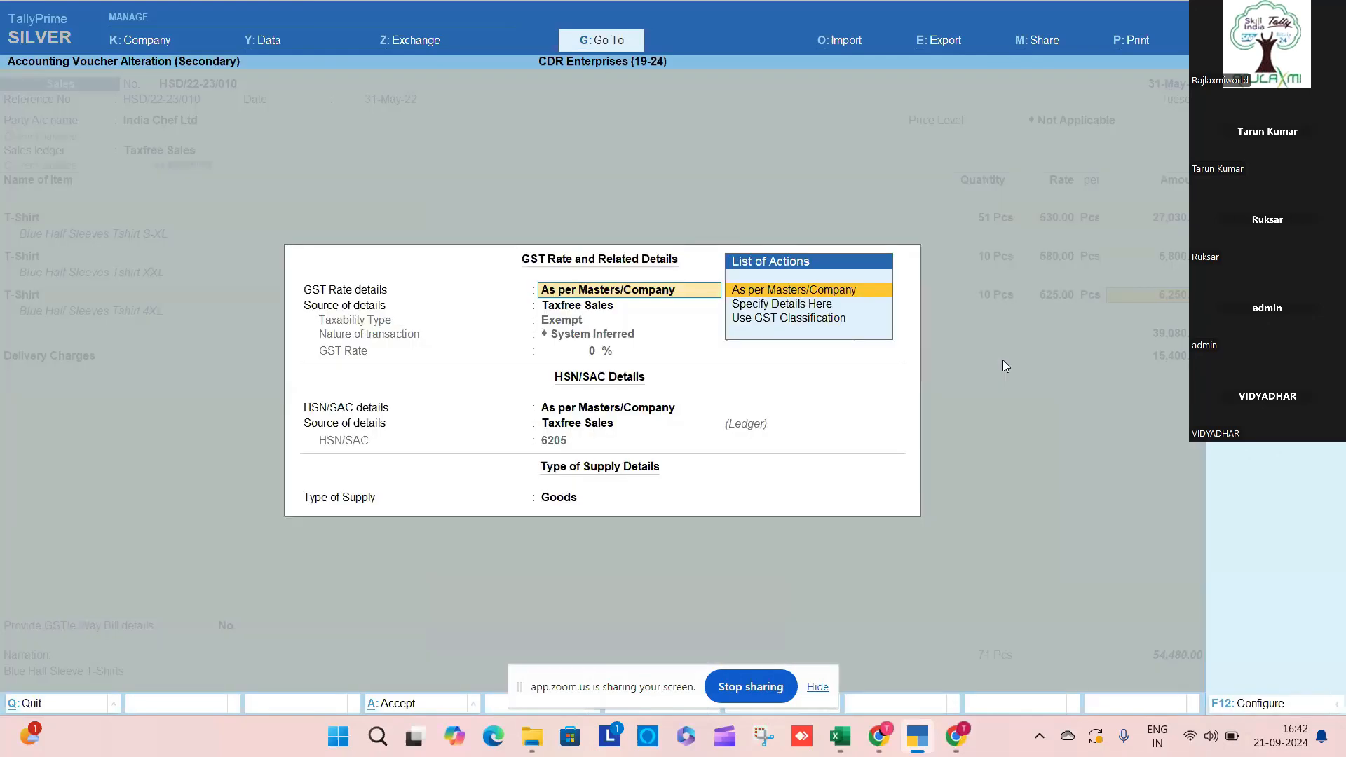
key("Down")
key("Return")
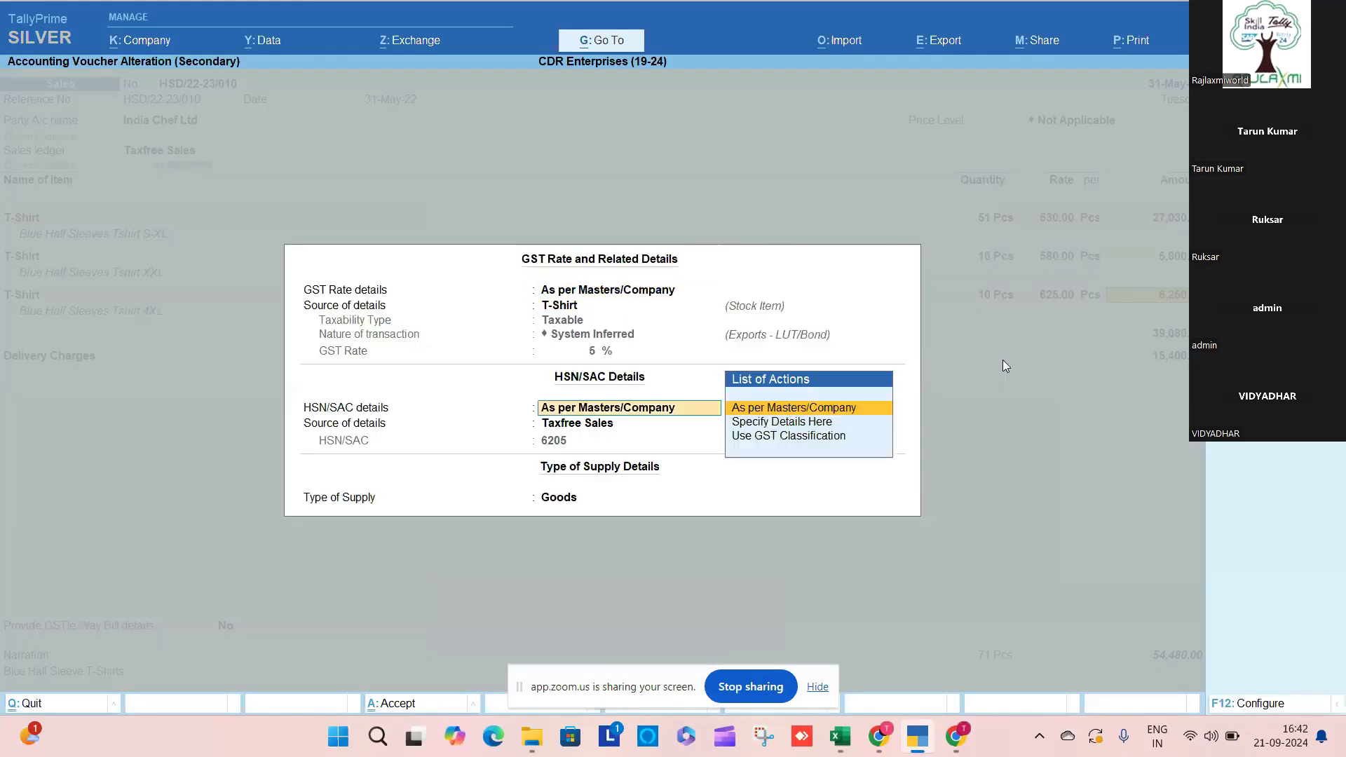
key("Return")
key("Return")
key("Return")
key("Return")
key("Return")
key("Return")
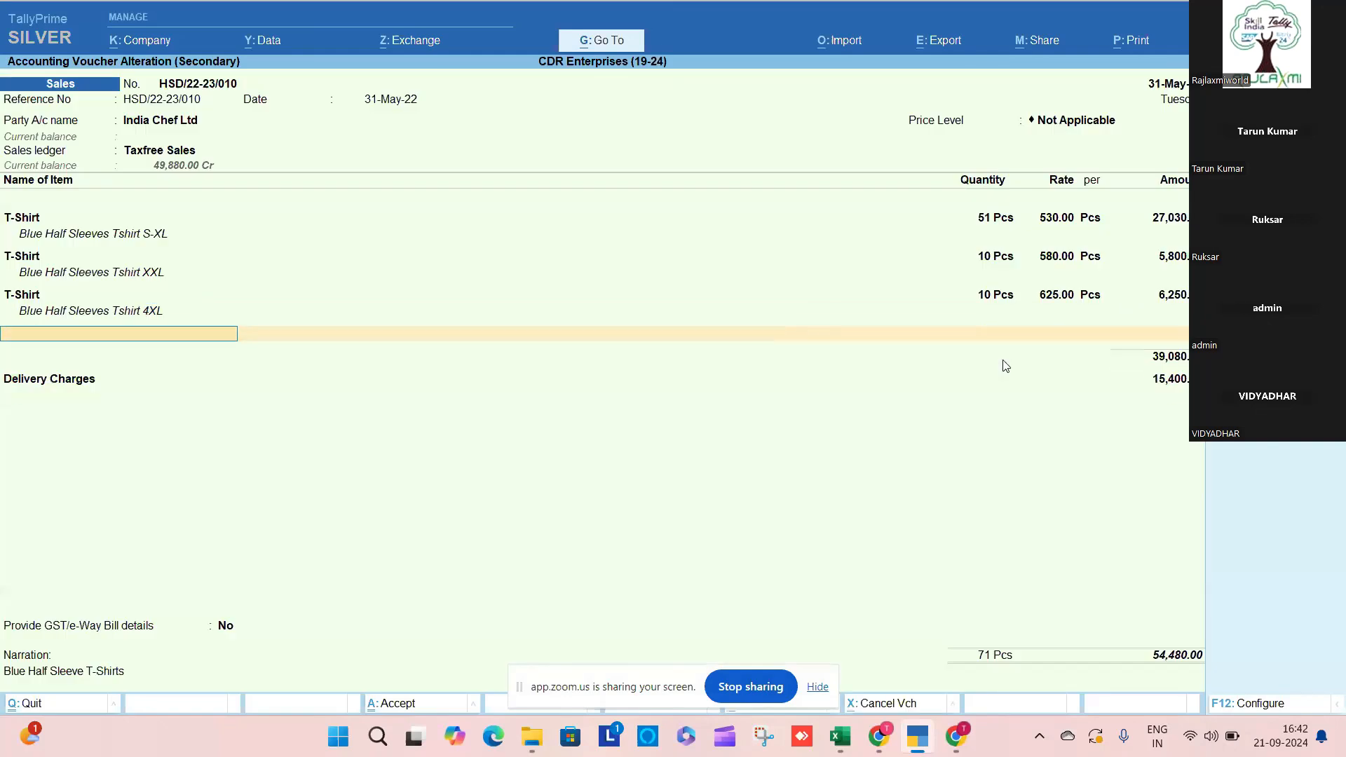
Step: Accept the Delivery Charges line with its own ledger as GST rate and HSN/SAC source, and continue to the GST/e-Way Bill details
key("Return")
key("Return")
key("Return")
key("Return")
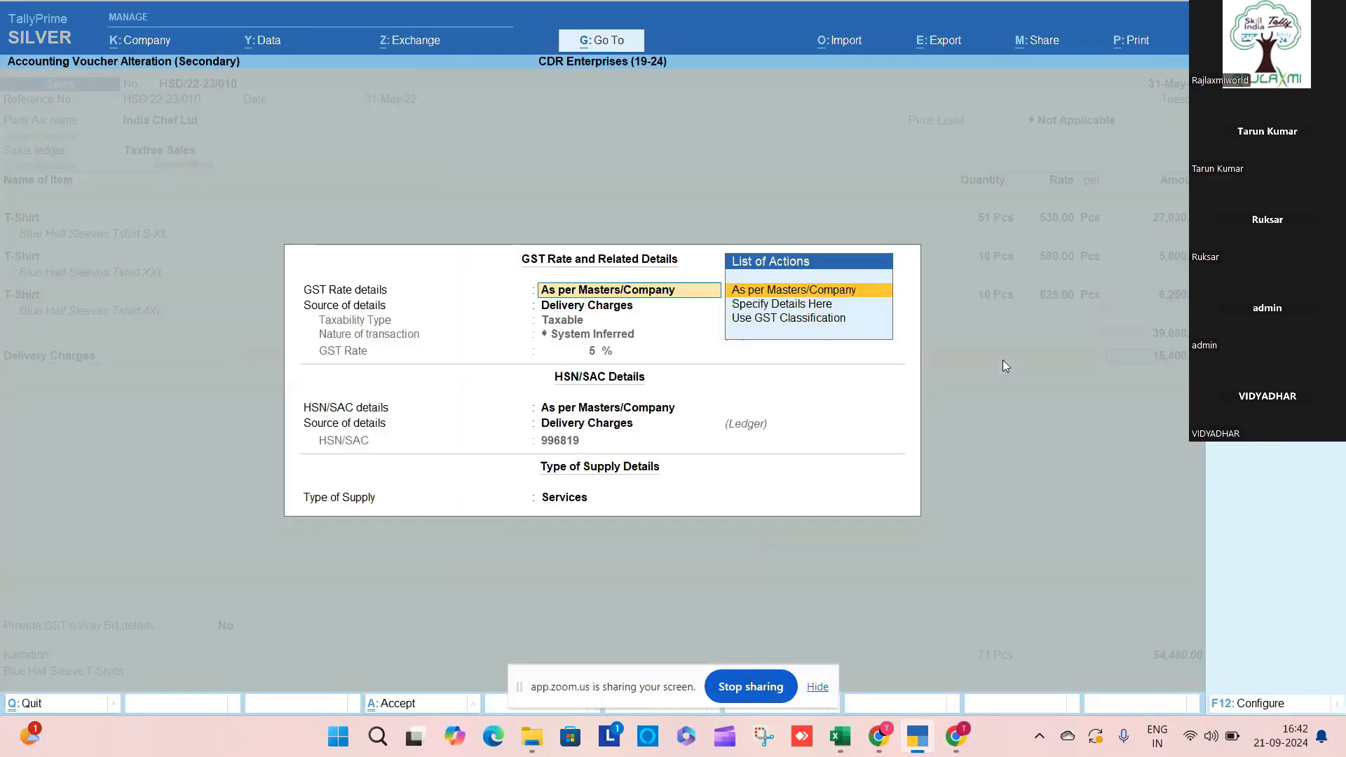
key("Return")
key("Return")
key("Return")
key("Return")
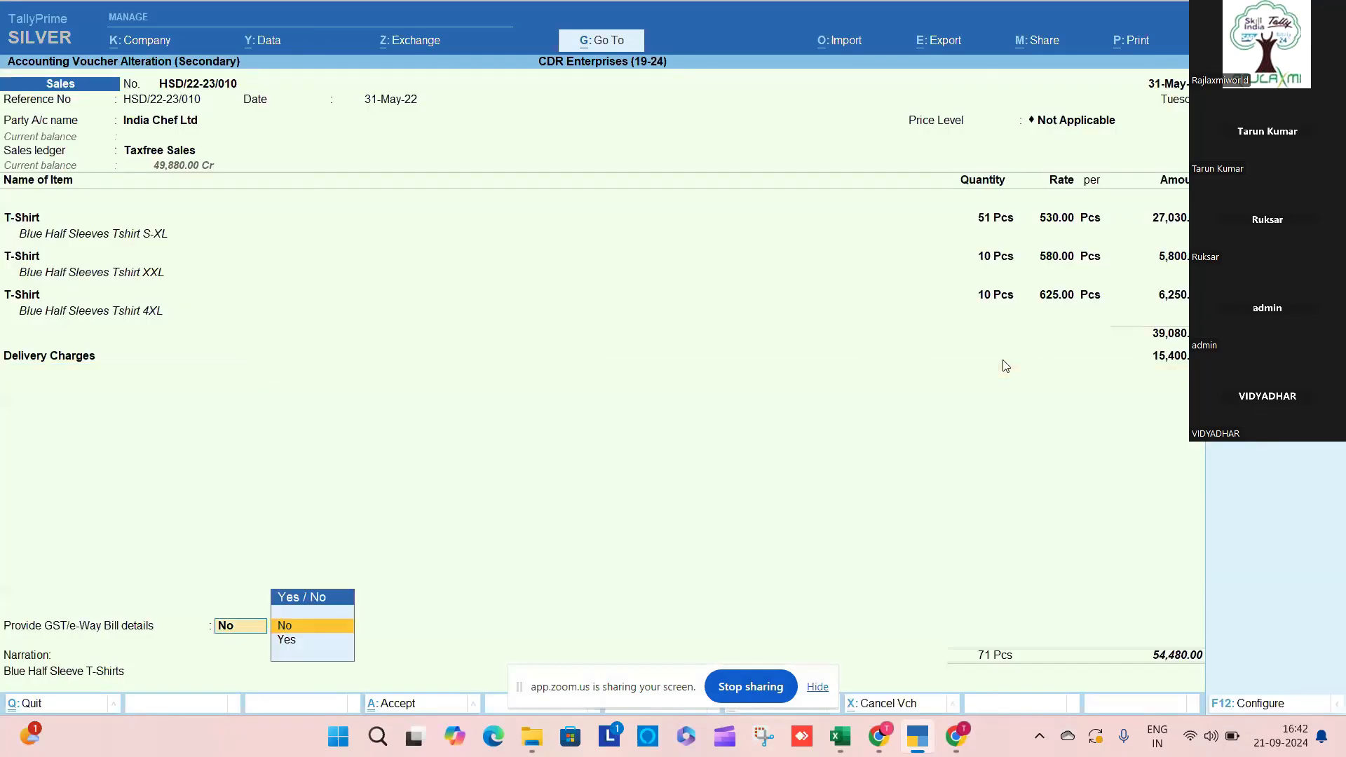
Step: Review the voucher's GST tax analysis in detailed form, including each line's GST rate and HSN/SAC sources, then close it
key("alt+a")
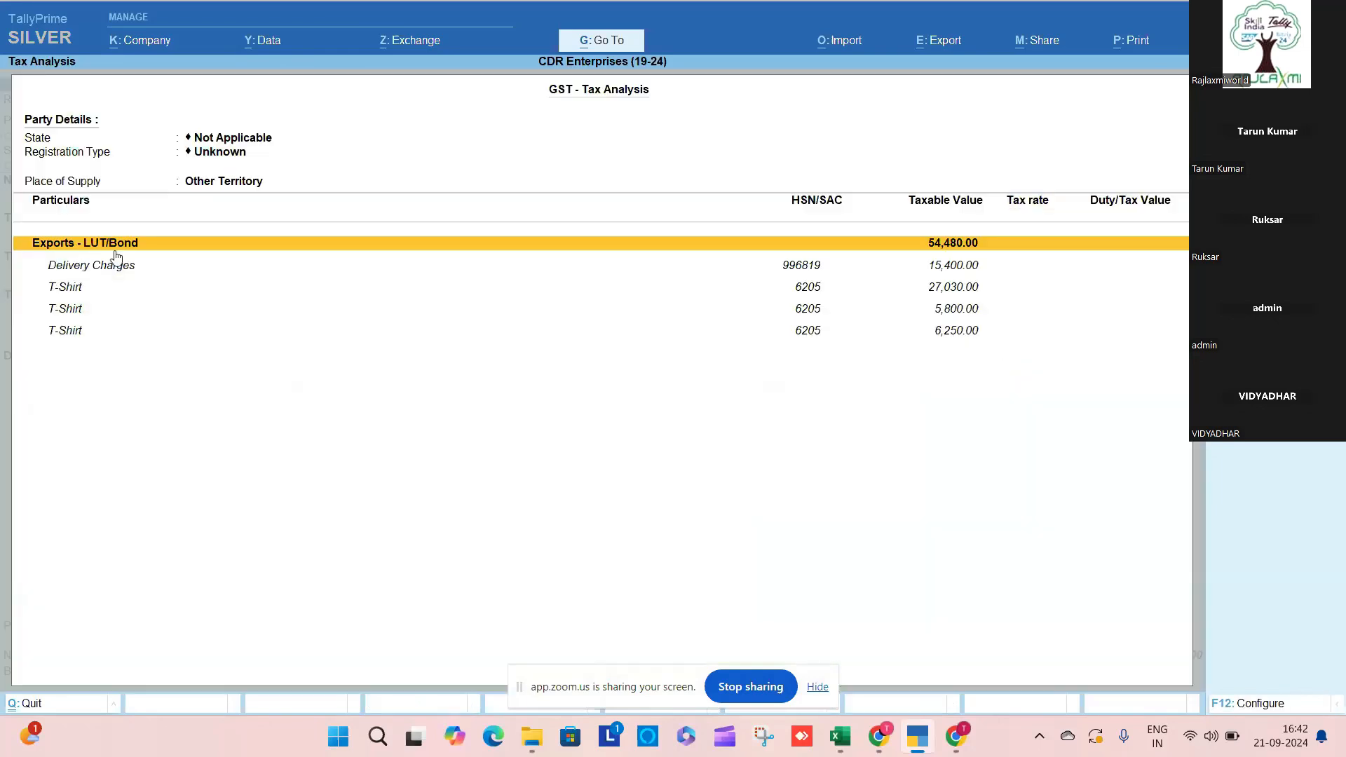
key("alt+F5")
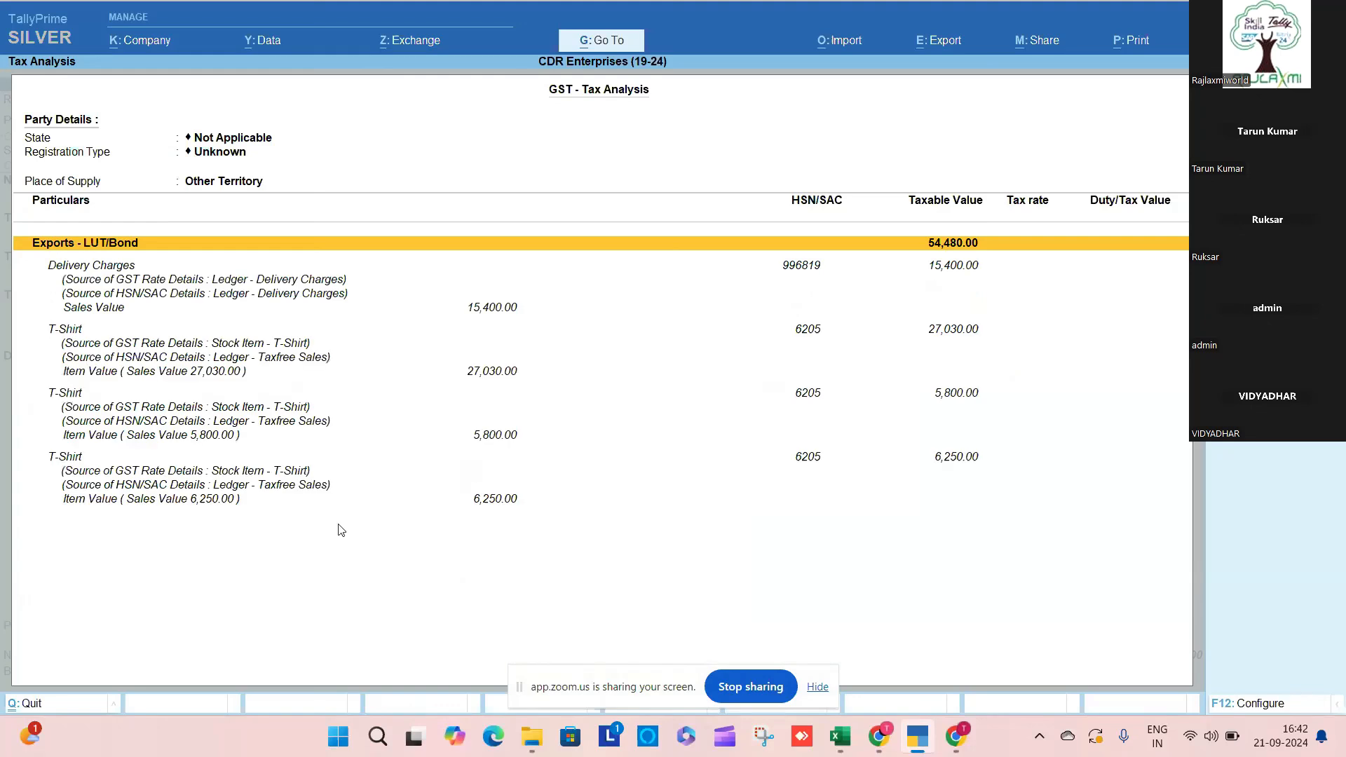
key("Return")
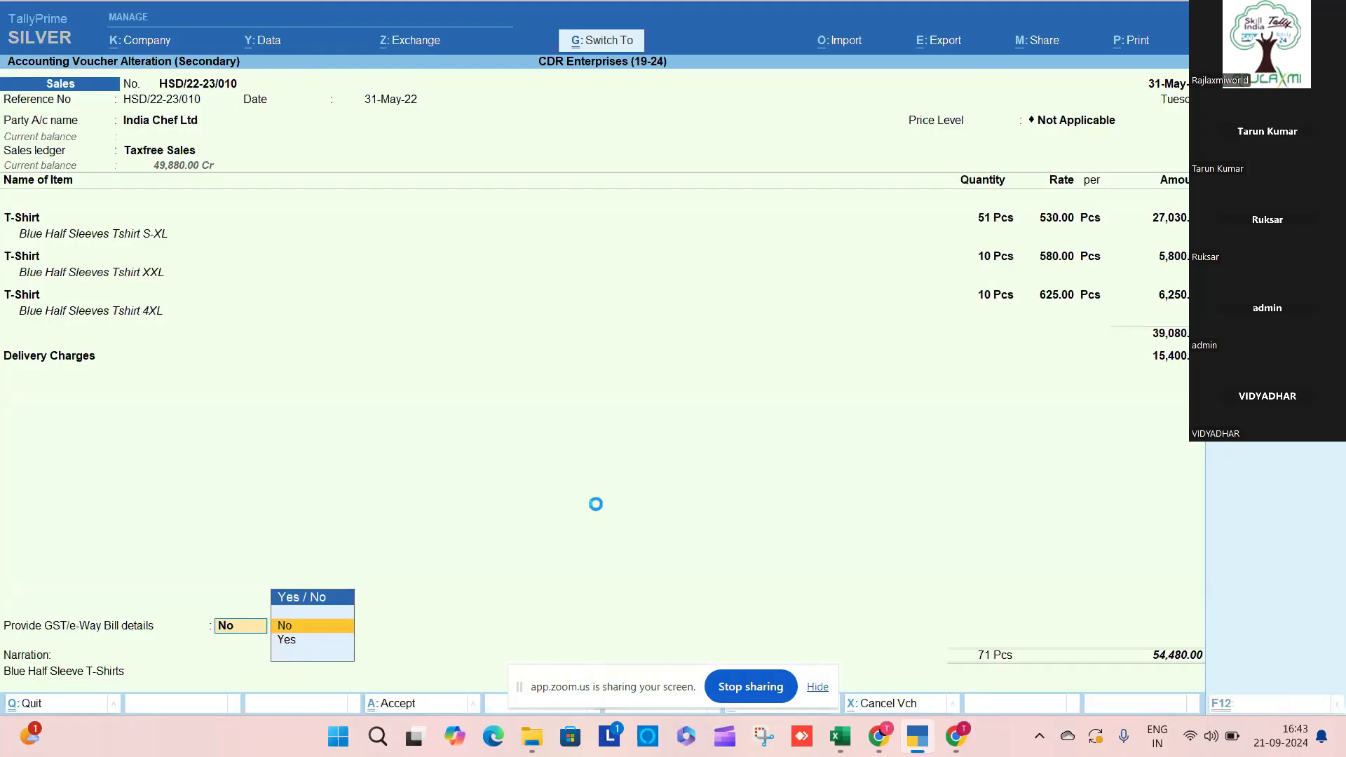